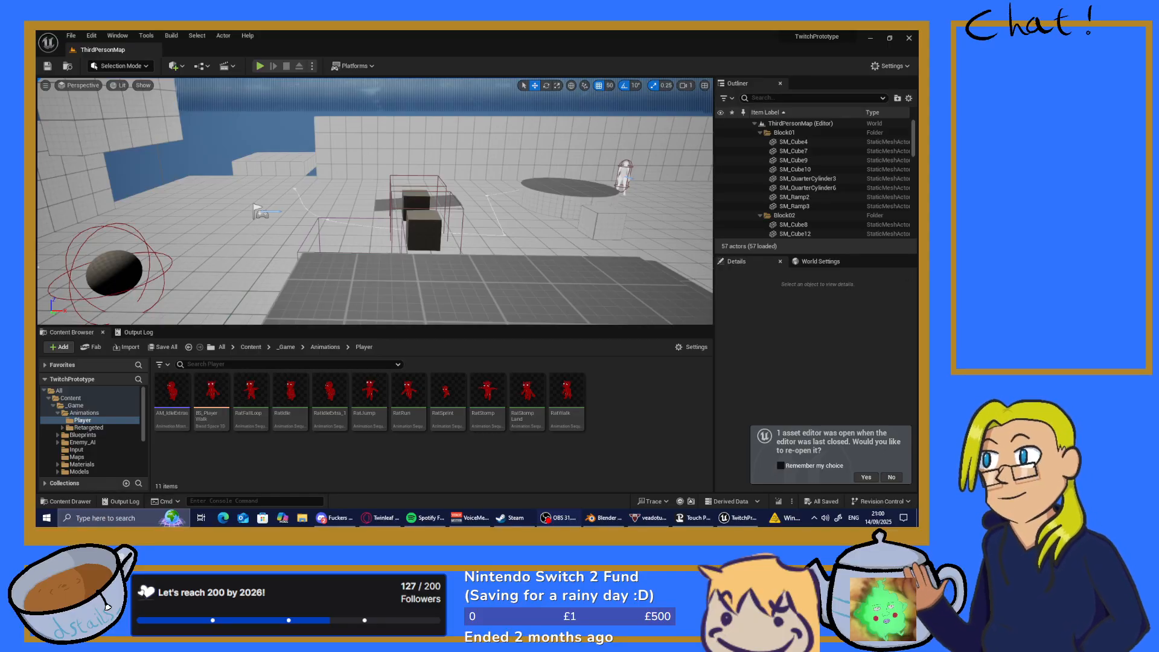
Decline reopening the asset editor that was open in the previous session
left_click(892, 476)
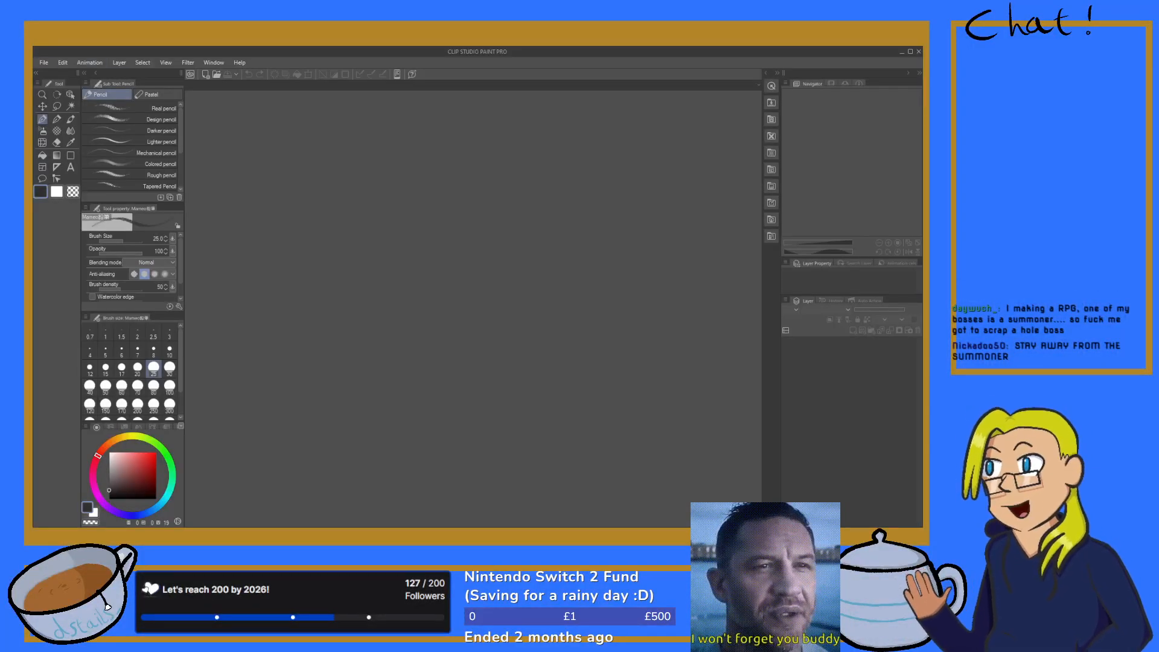
Create a new 3300 x 2550 px illustration canvas in Clip Studio Paint
left_click(44, 62)
left_click(63, 73)
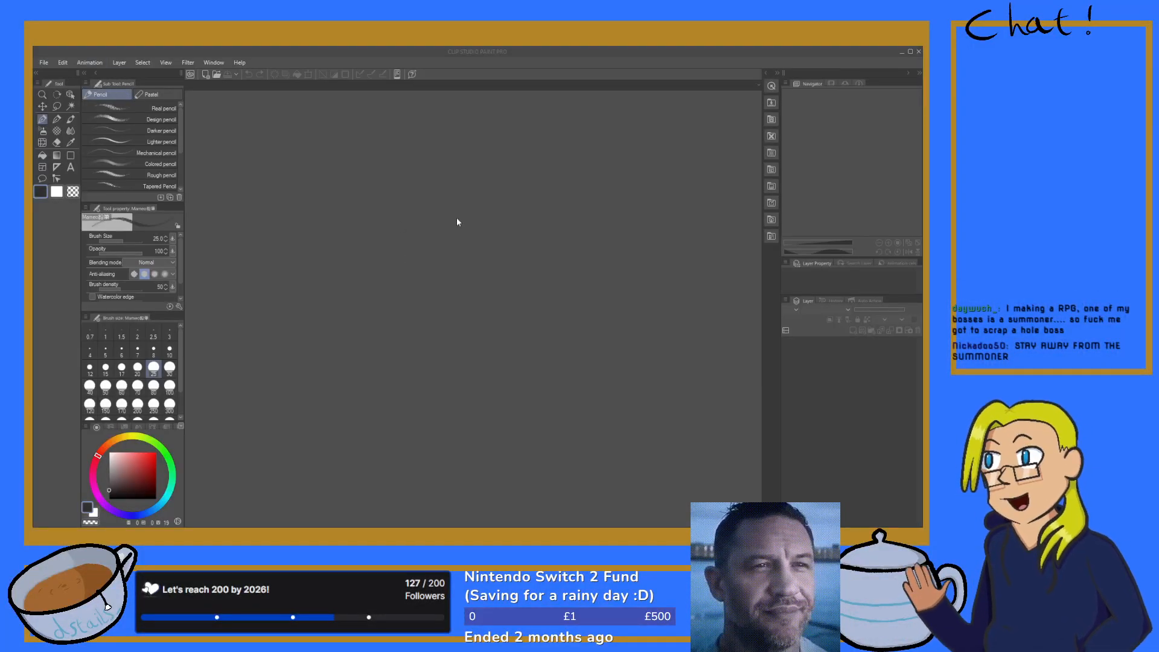
left_click(517, 184)
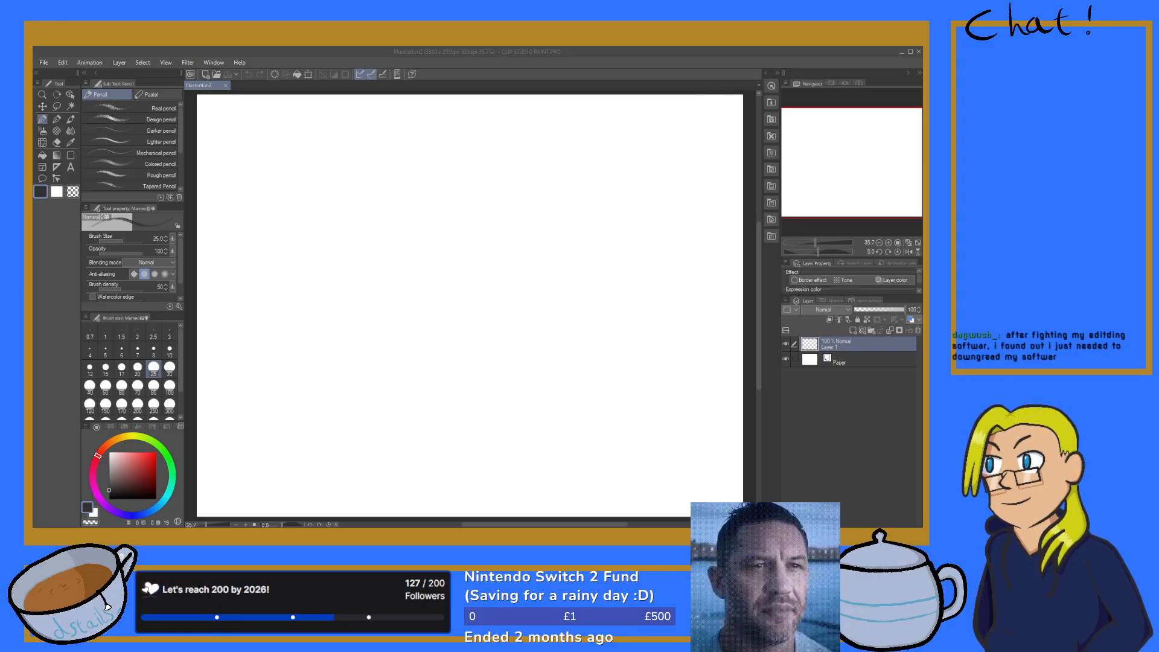
scroll(376, 244, "down", 6)
scroll(395, 272, "up", 5)
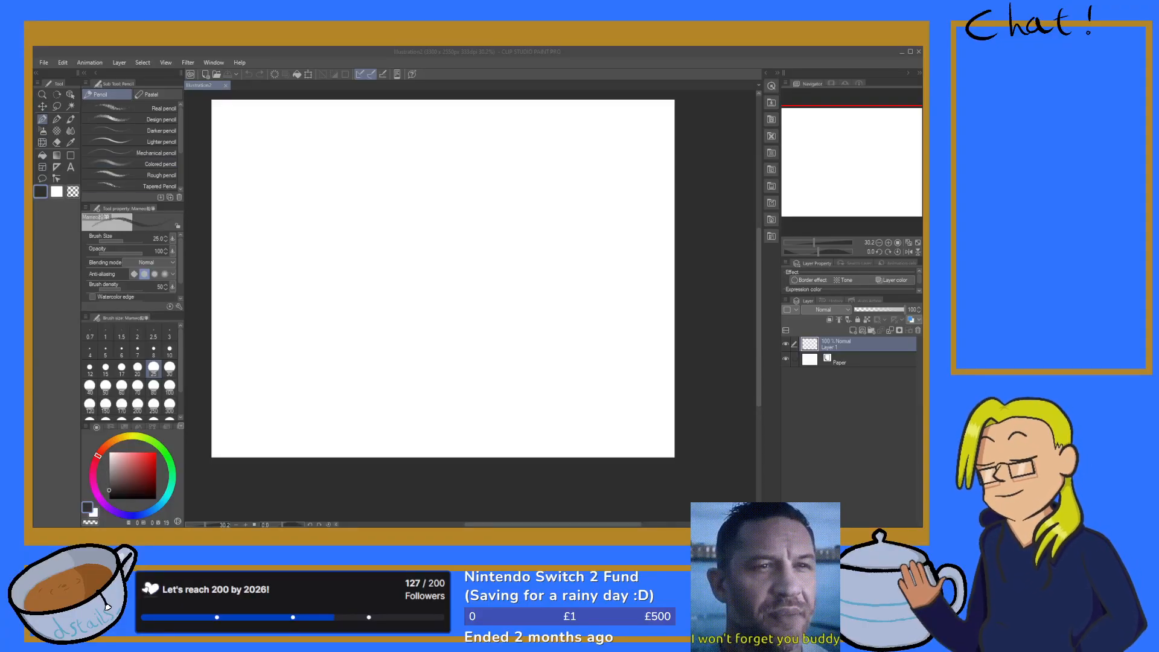
scroll(365, 227, "down", 3)
scroll(337, 199, "up", 3)
scroll(337, 198, "down", 4)
scroll(295, 169, "up", 3)
scroll(324, 220, "up", 2)
scroll(308, 223, "down", 4)
scroll(308, 223, "up", 3)
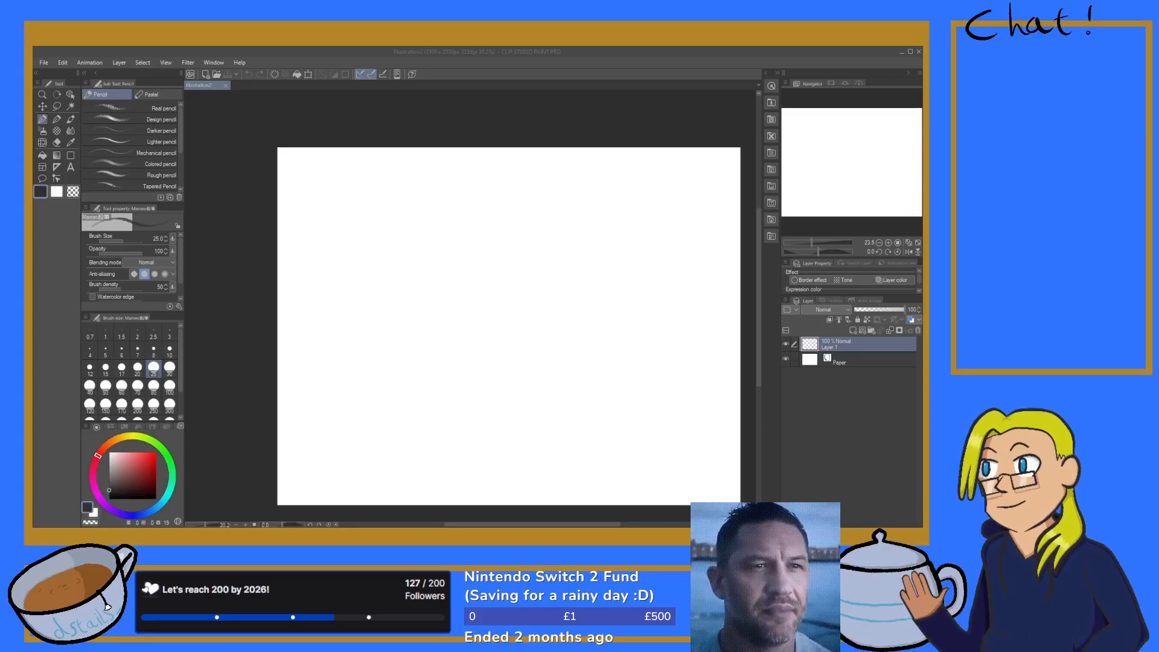
scroll(349, 229, "down", 3)
scroll(374, 241, "up", 3)
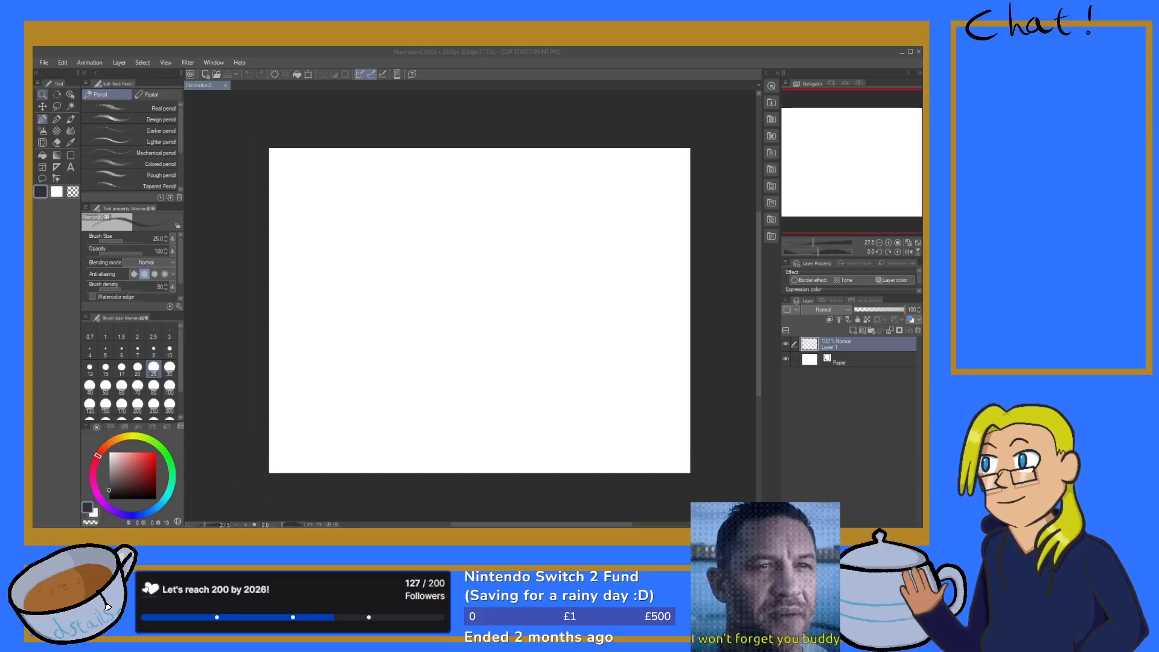
Open the saved Game Dev Prototype Prereqs drawing and look over the whole mind map of demo requirements
left_click(45, 64)
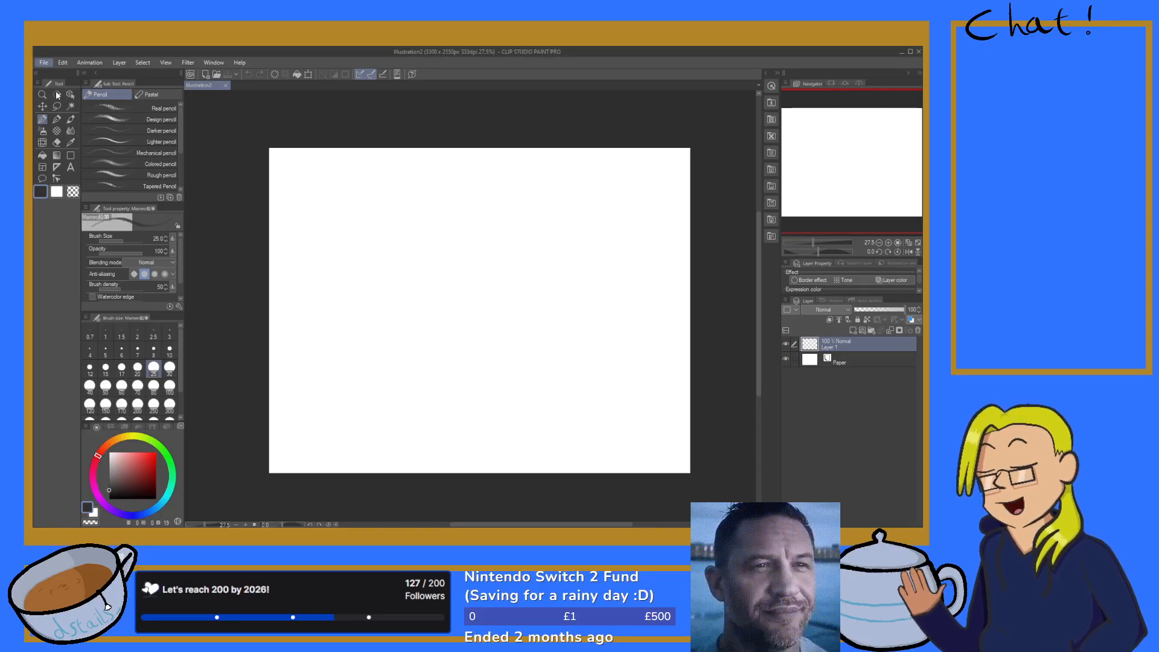
left_click(85, 106)
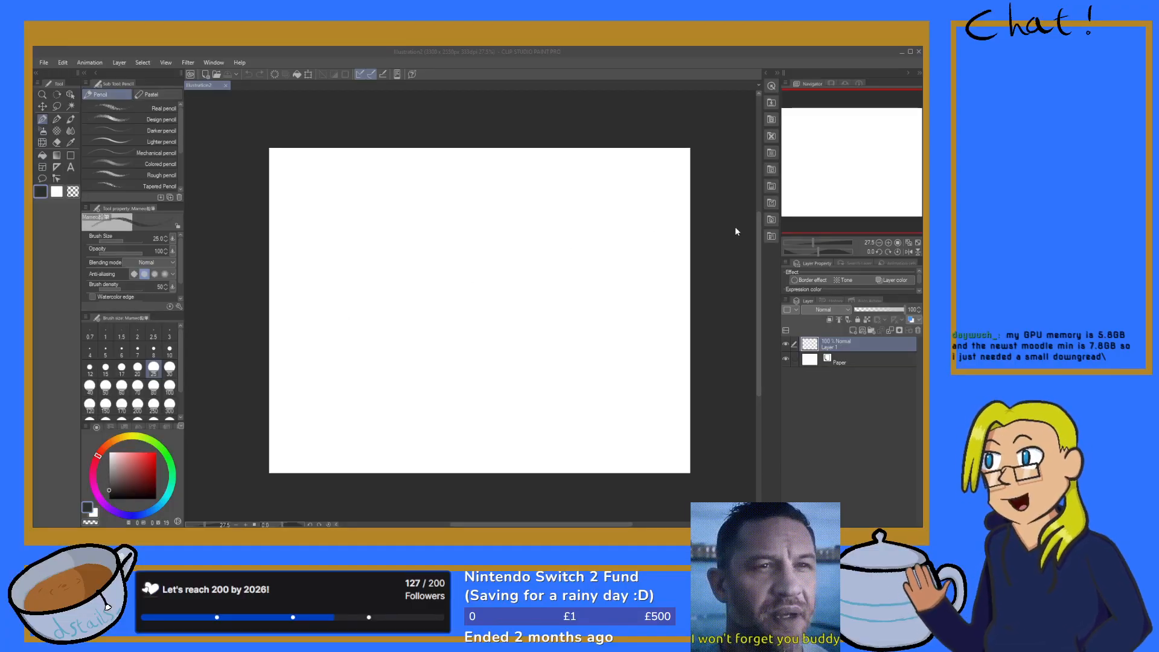
double_click(507, 216)
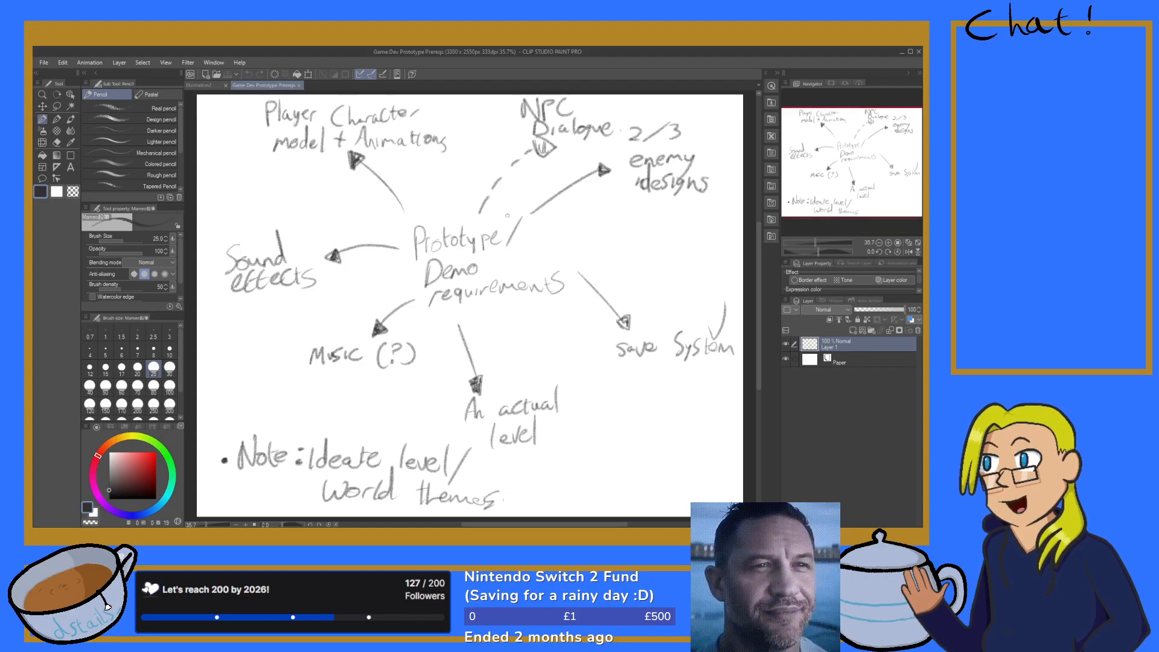
scroll(484, 236, "down", 3)
scroll(488, 240, "up", 1)
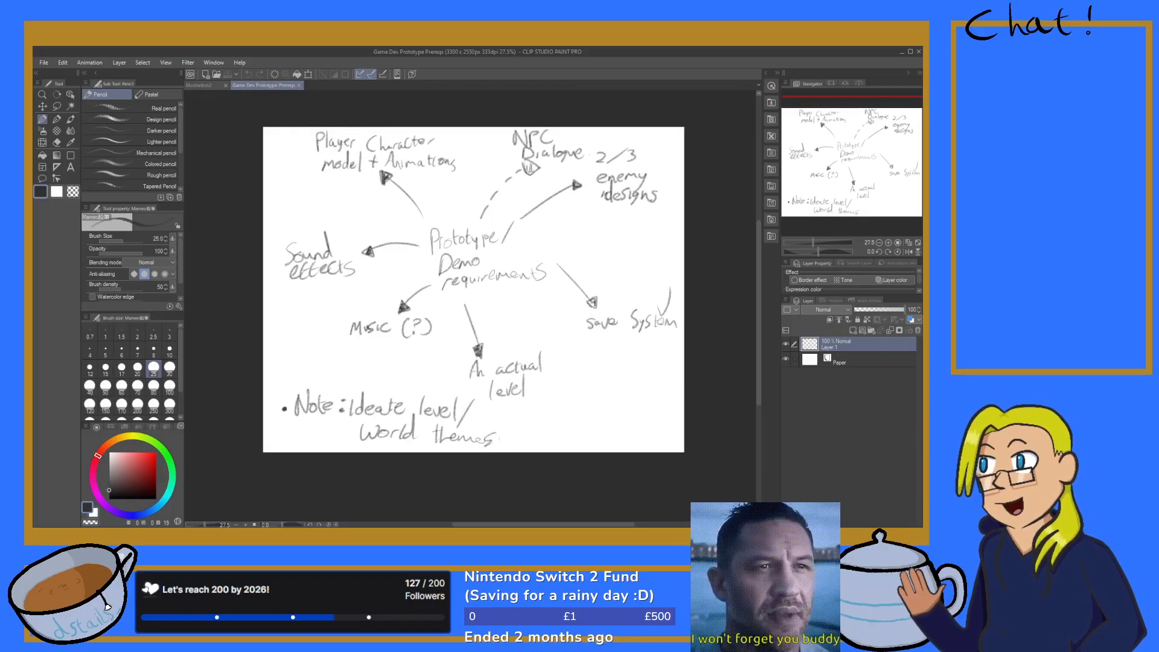
scroll(483, 230, "down", 1)
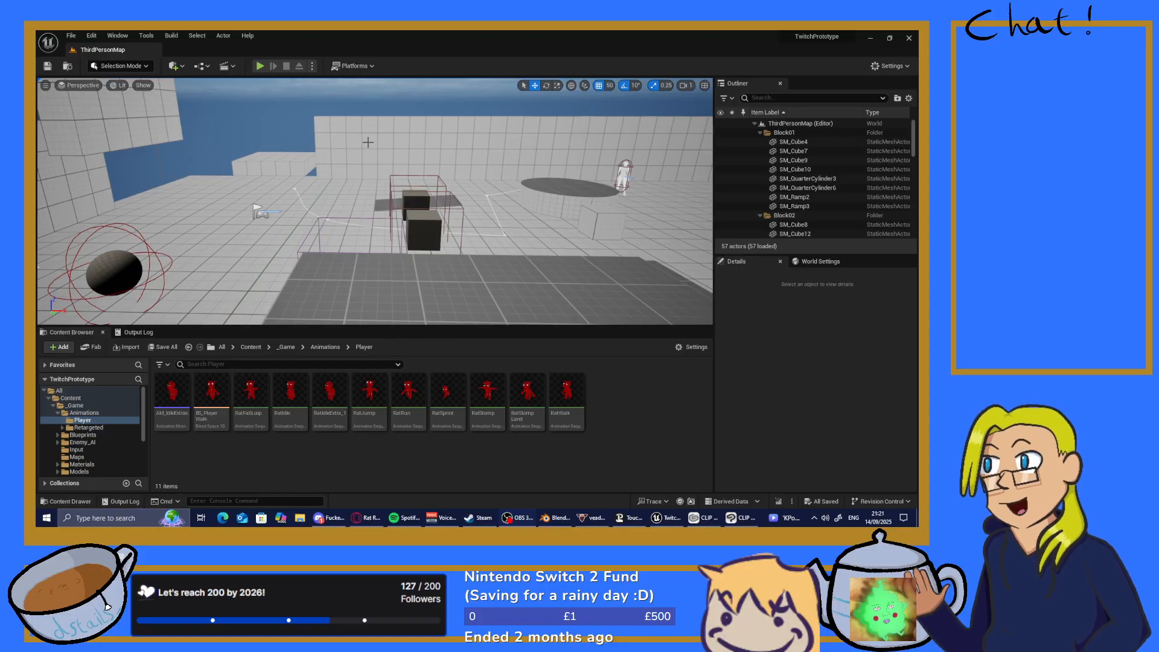
Switch to Unreal Engine, preview the RatWalk animation from the Player animations folder and close it
right_click_drag(317, 238, 338, 298)
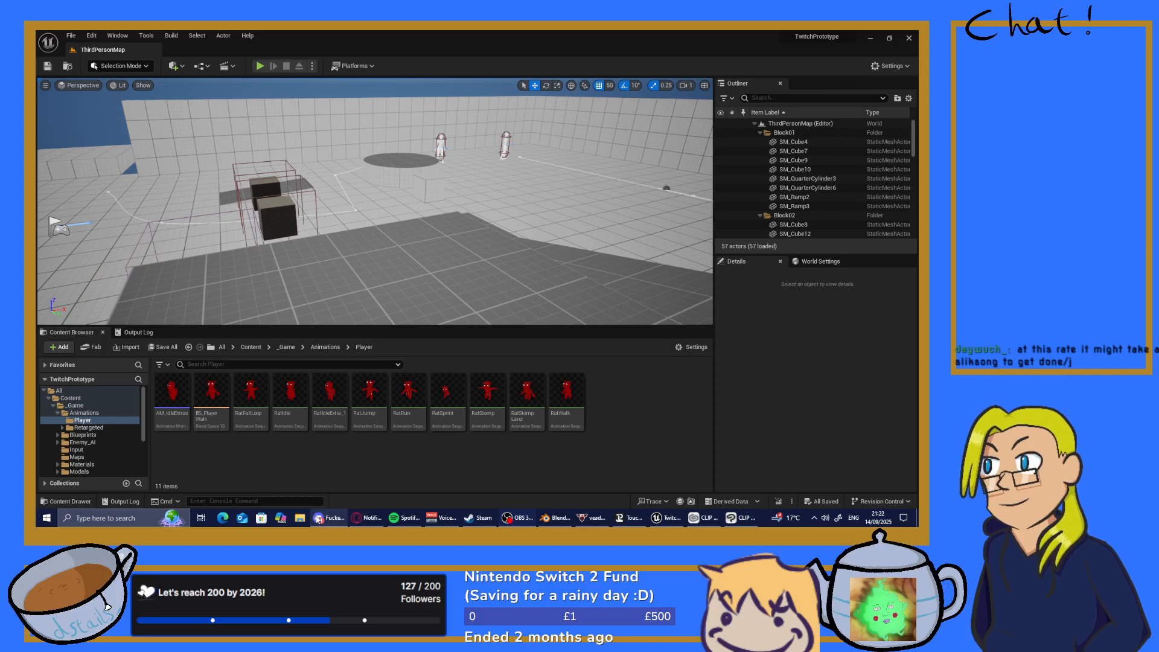
mouse_move(318, 519)
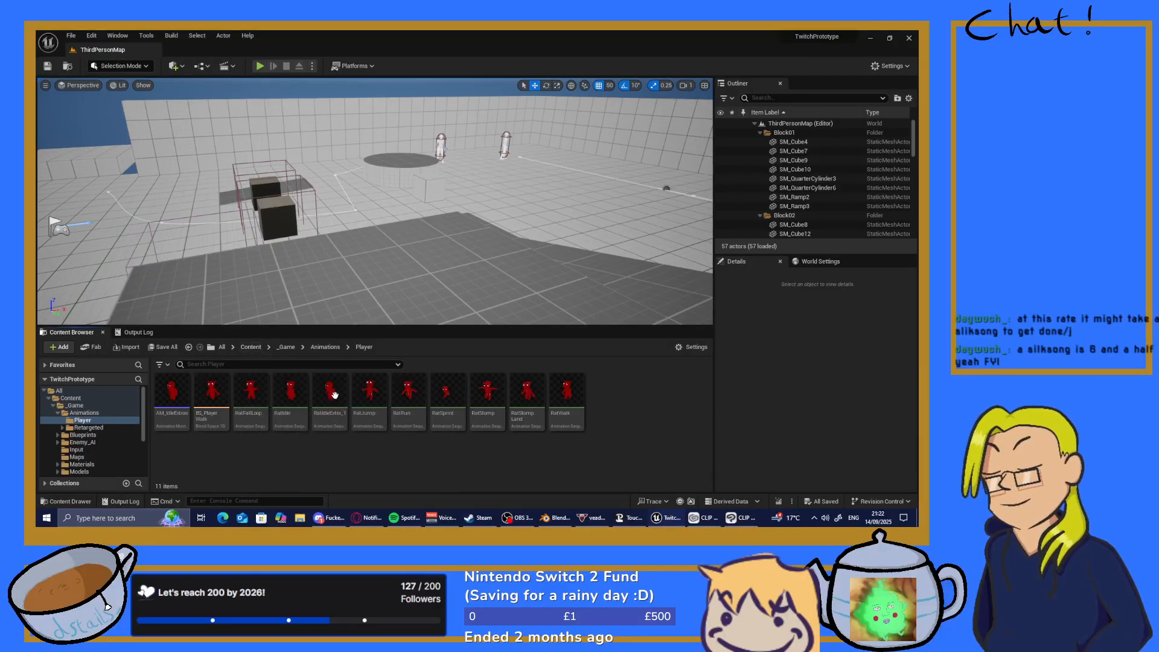
left_click(567, 391)
double_click(567, 391)
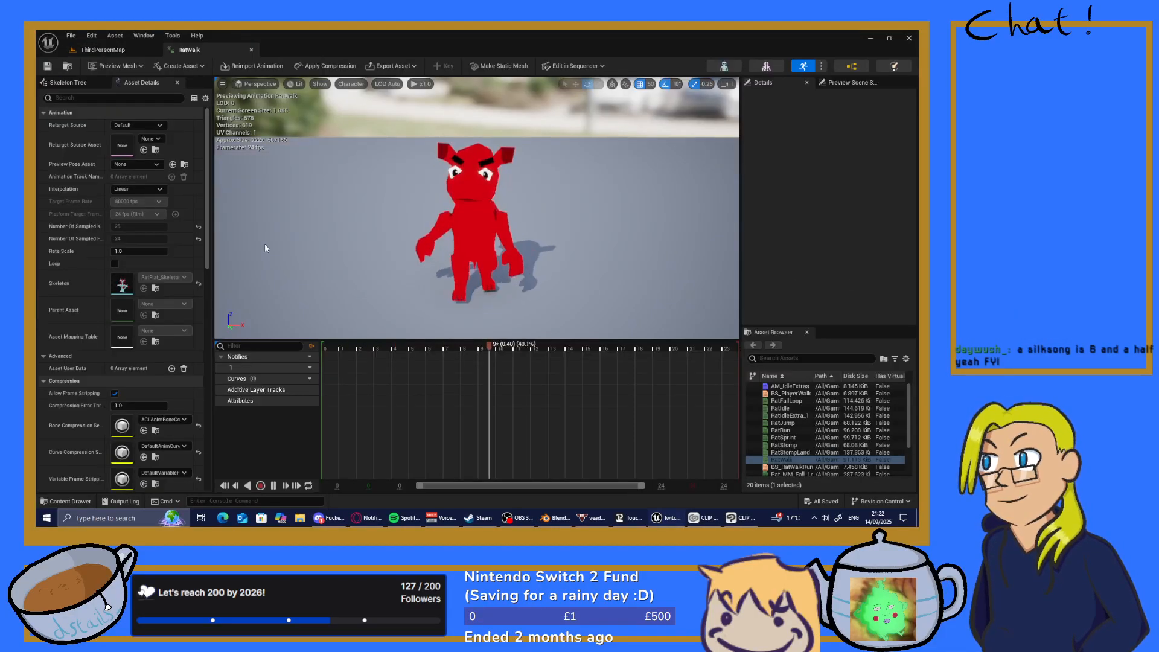
left_click(251, 51)
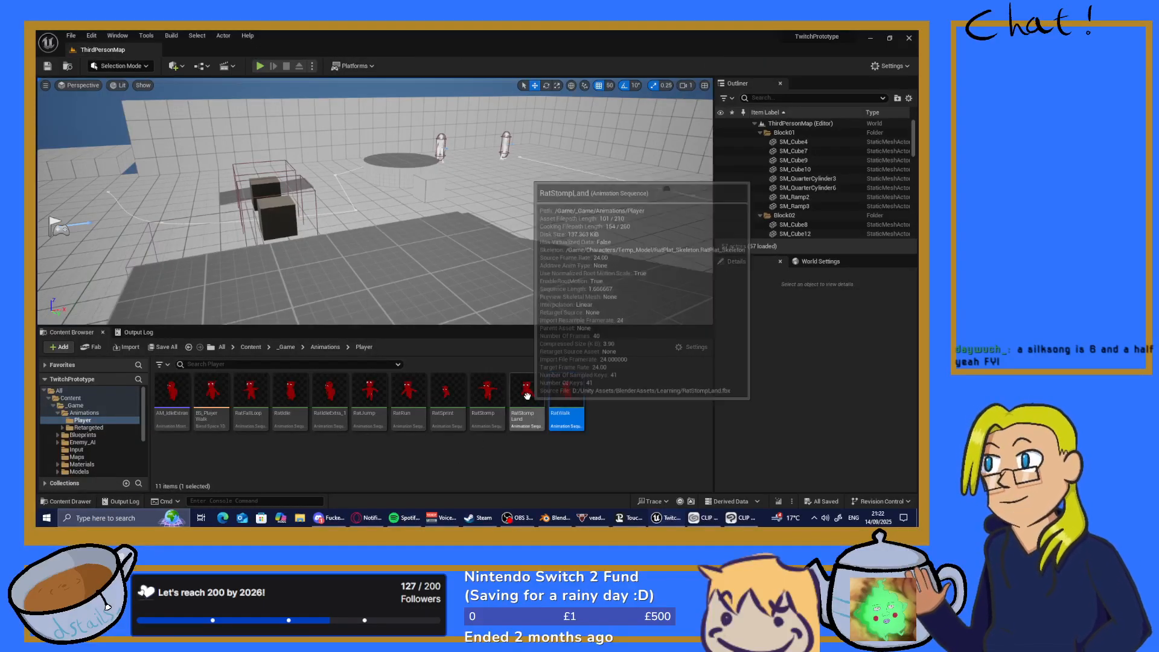
Preview the RatRun animation, rewind it to the first frame and play it again before closing it
double_click(405, 396)
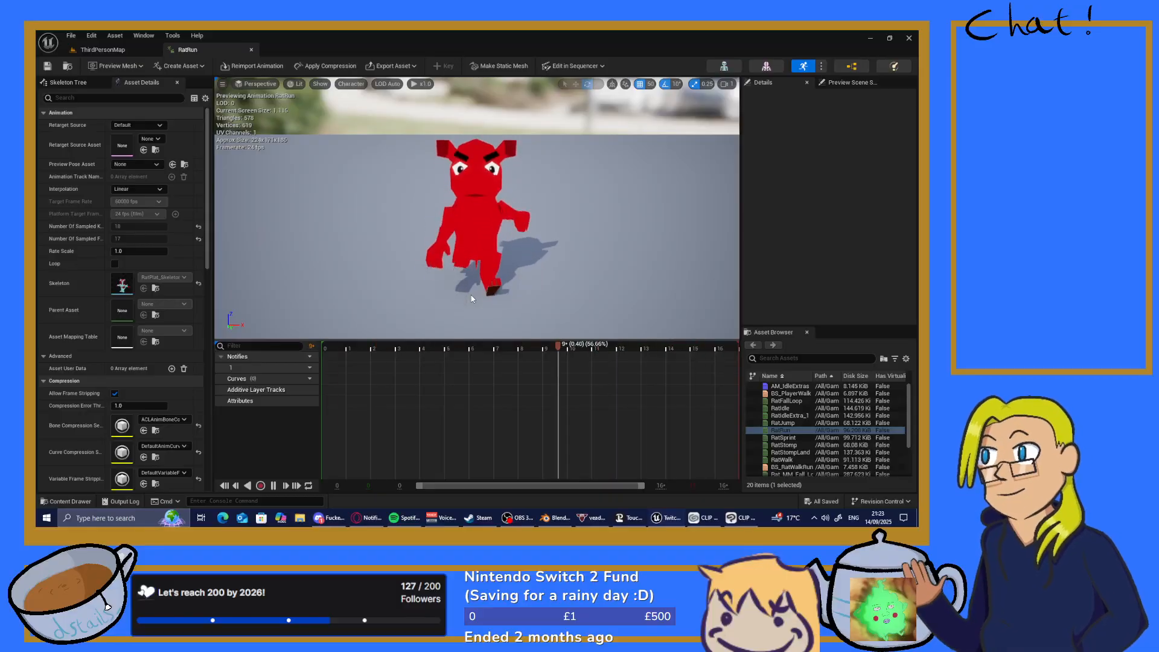
left_click(273, 485)
left_click_drag(493, 362, 277, 409)
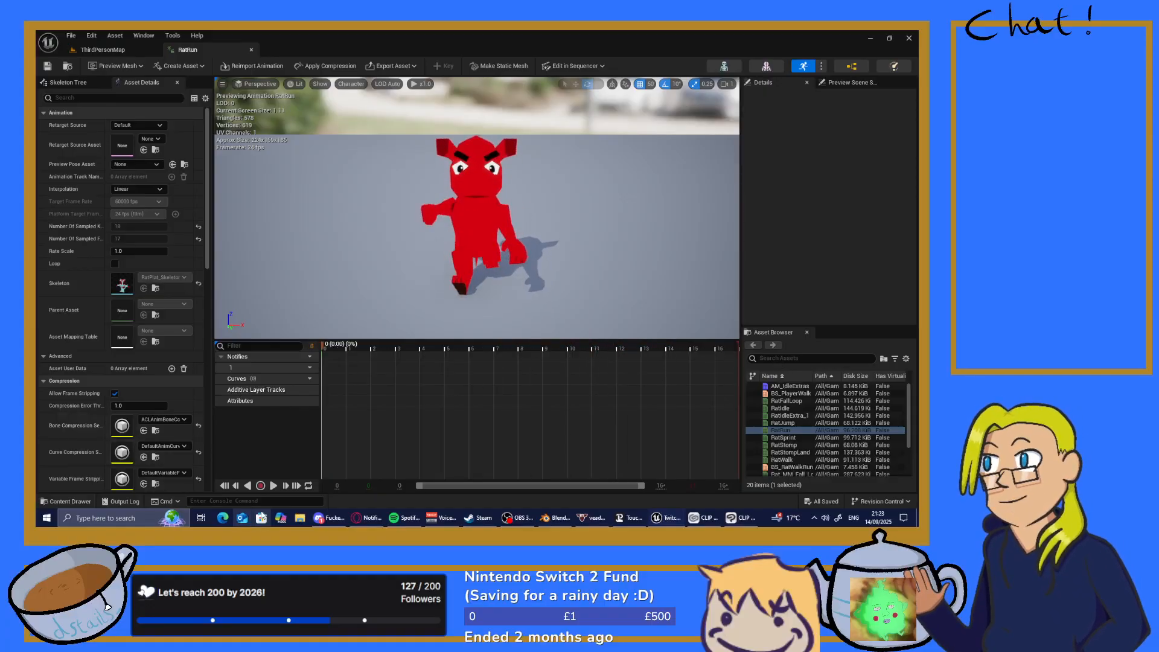
left_click(273, 485)
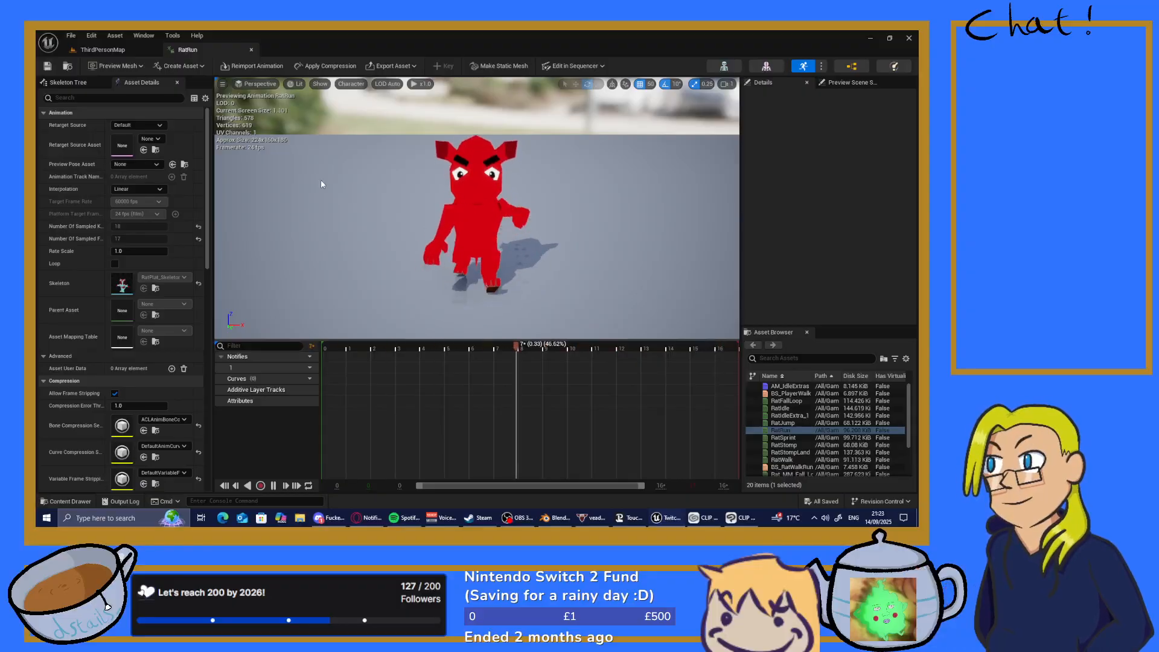
left_click(251, 51)
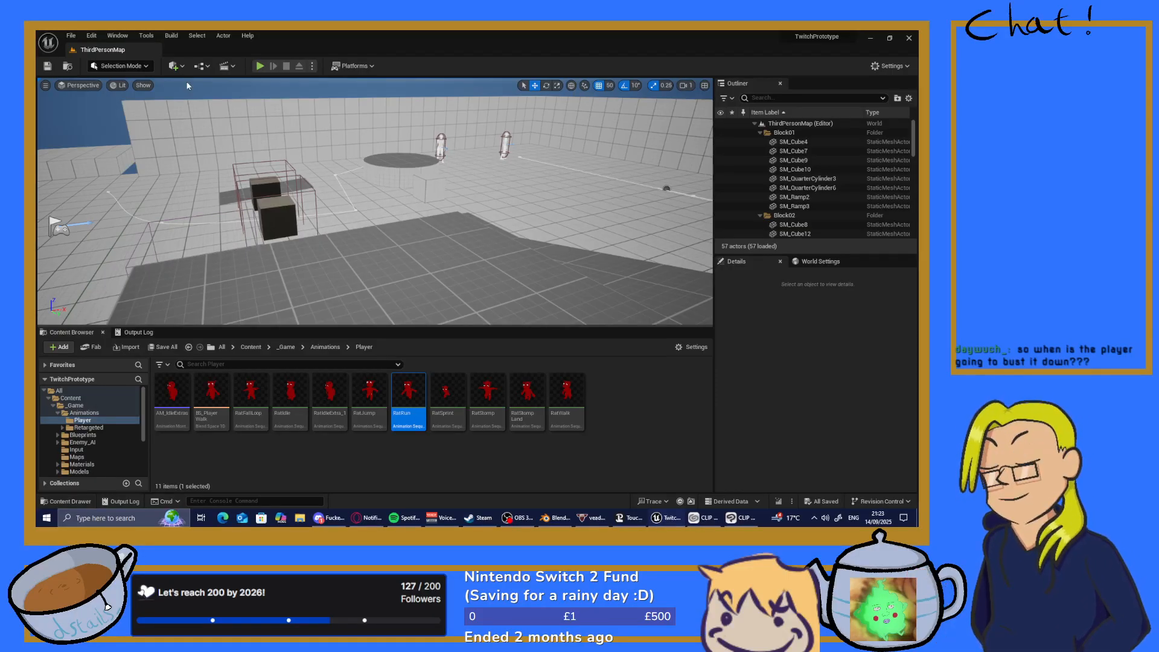
Preview the RatFallLoop and RatIdle animations and return to the ThirdPersonMap level
double_click(246, 386)
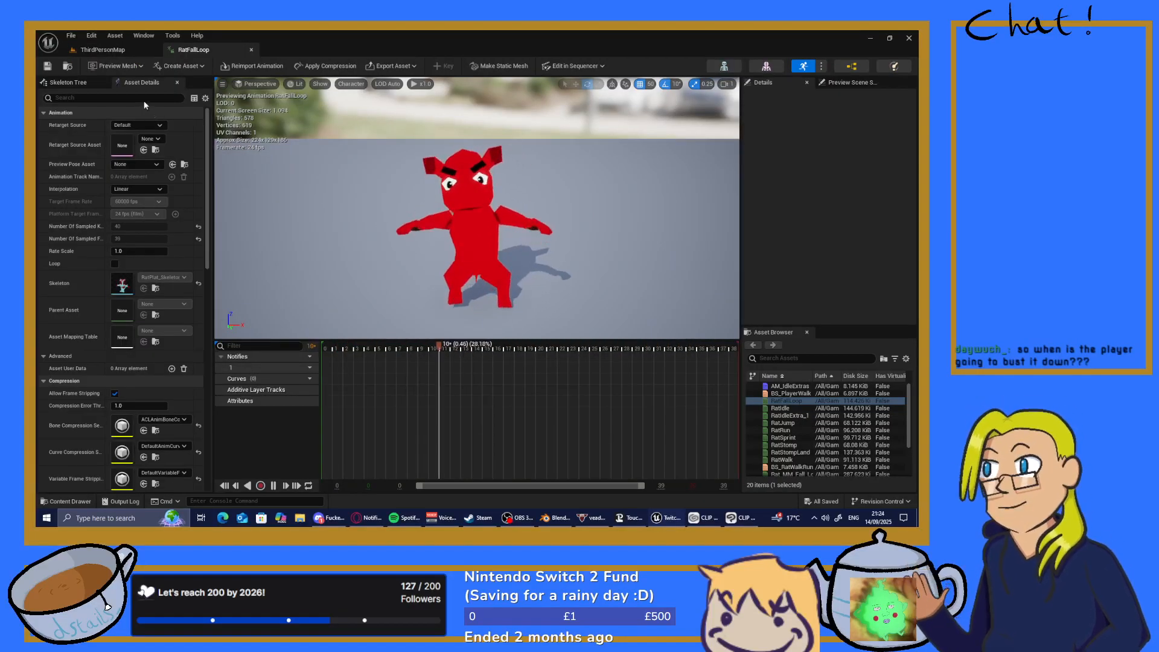
left_click(96, 50)
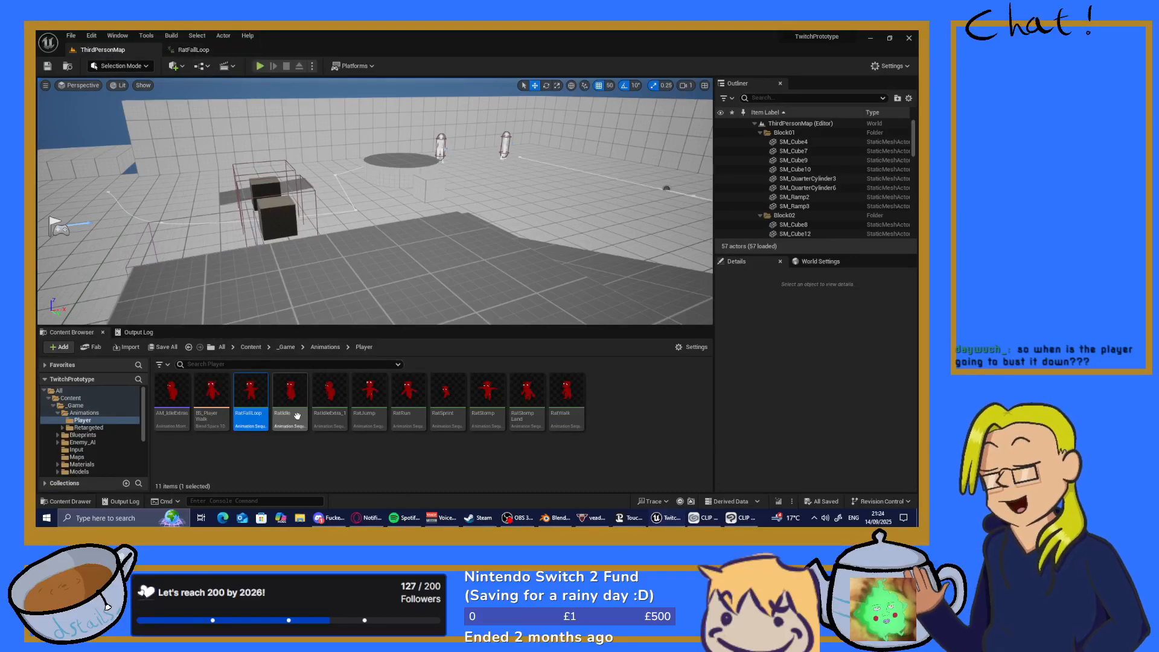
left_click(288, 392)
double_click(288, 392)
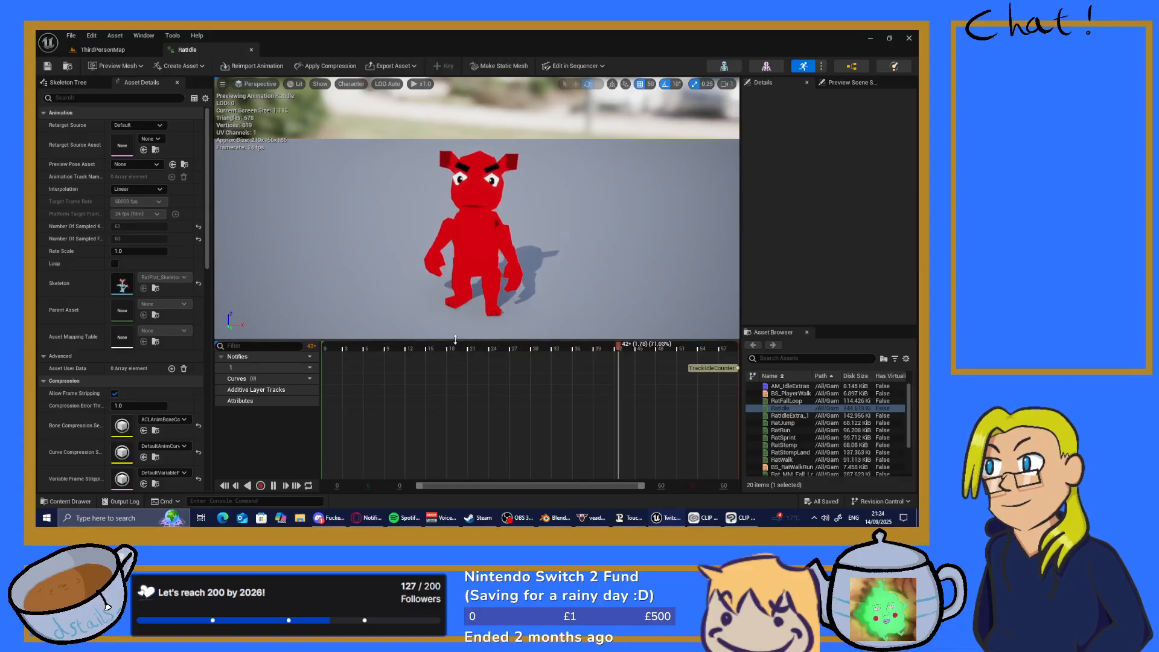
left_click(124, 50)
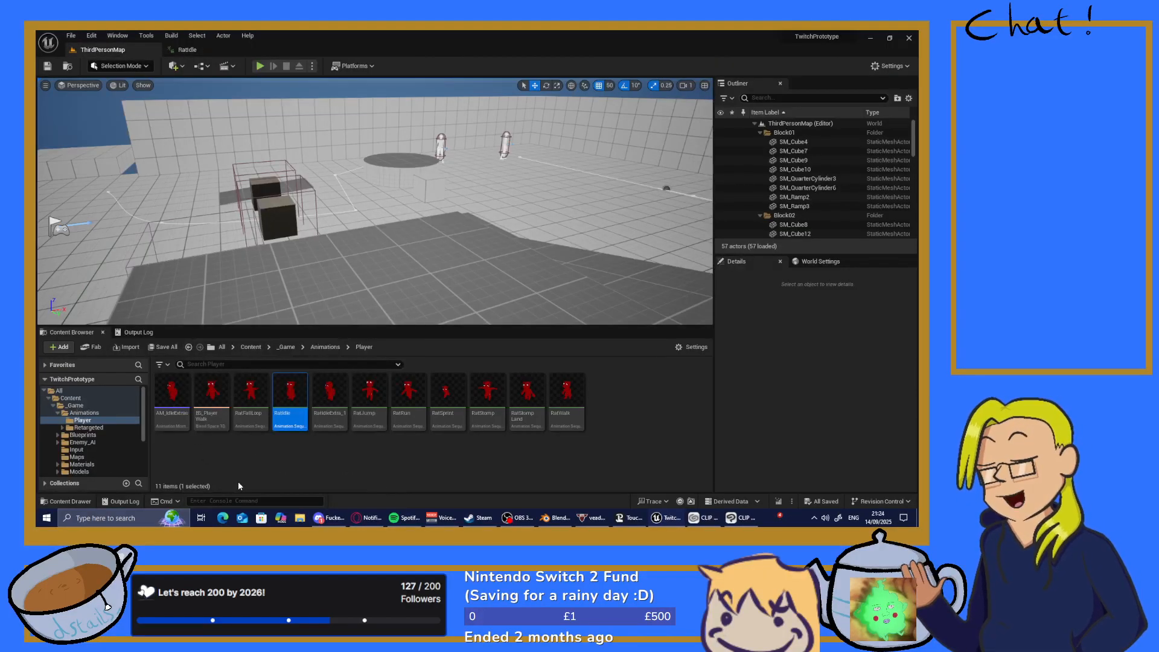
Preview the RatIdleExtra_1 and RatJump animations, closing each animation editor after viewing
double_click(341, 385)
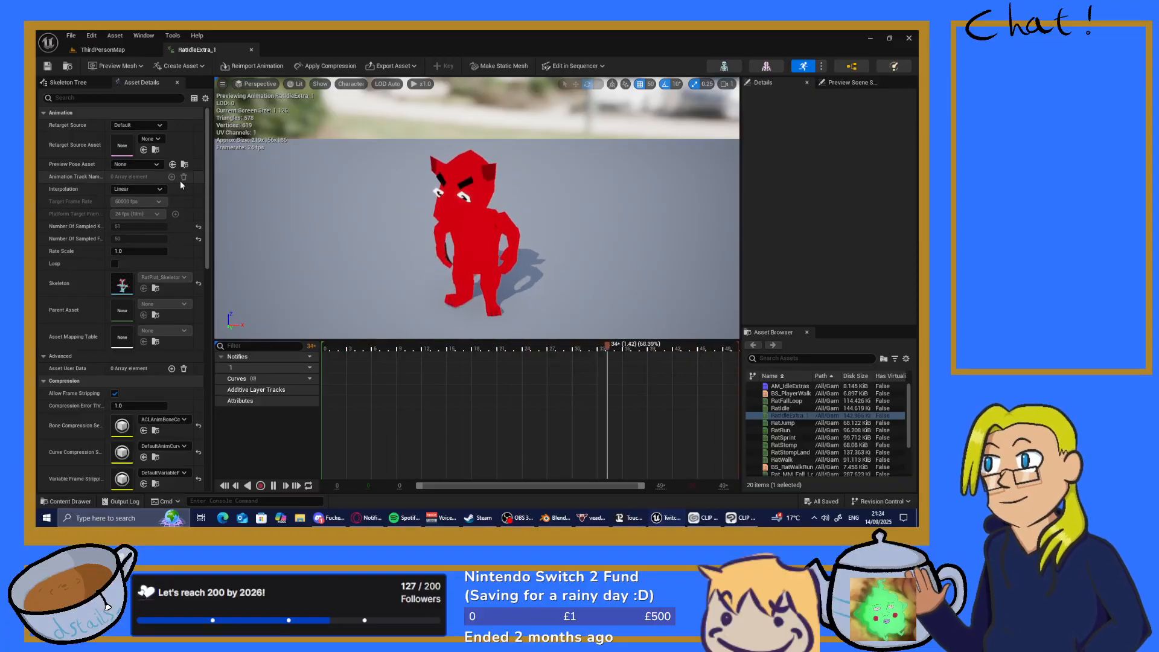
left_click(251, 50)
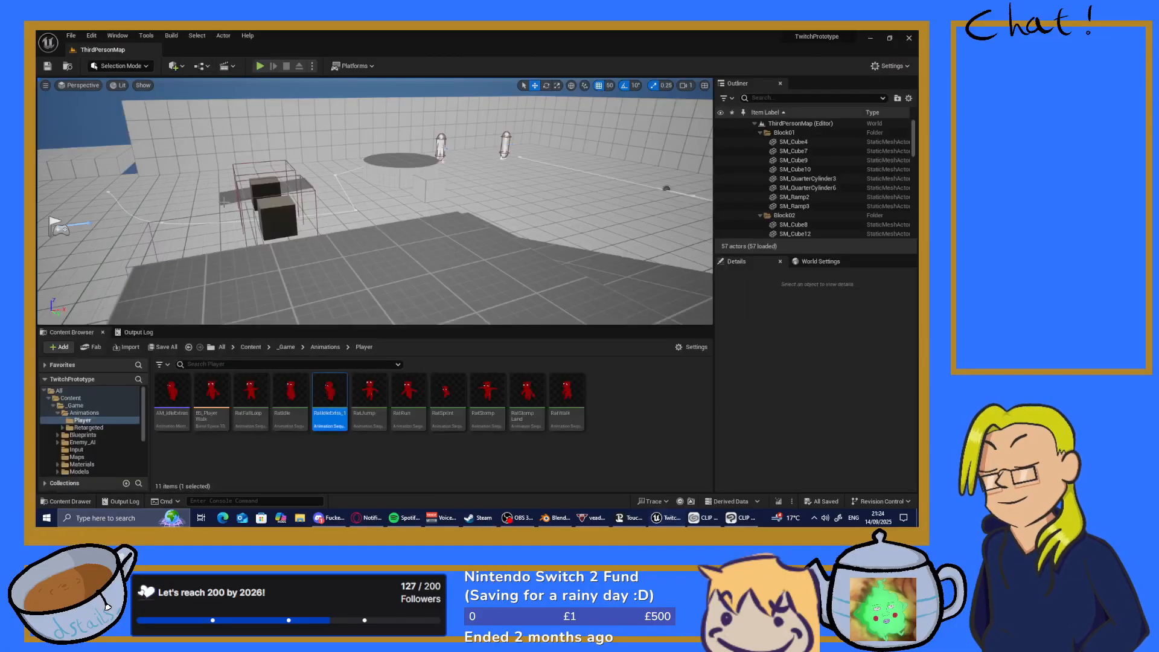
double_click(372, 410)
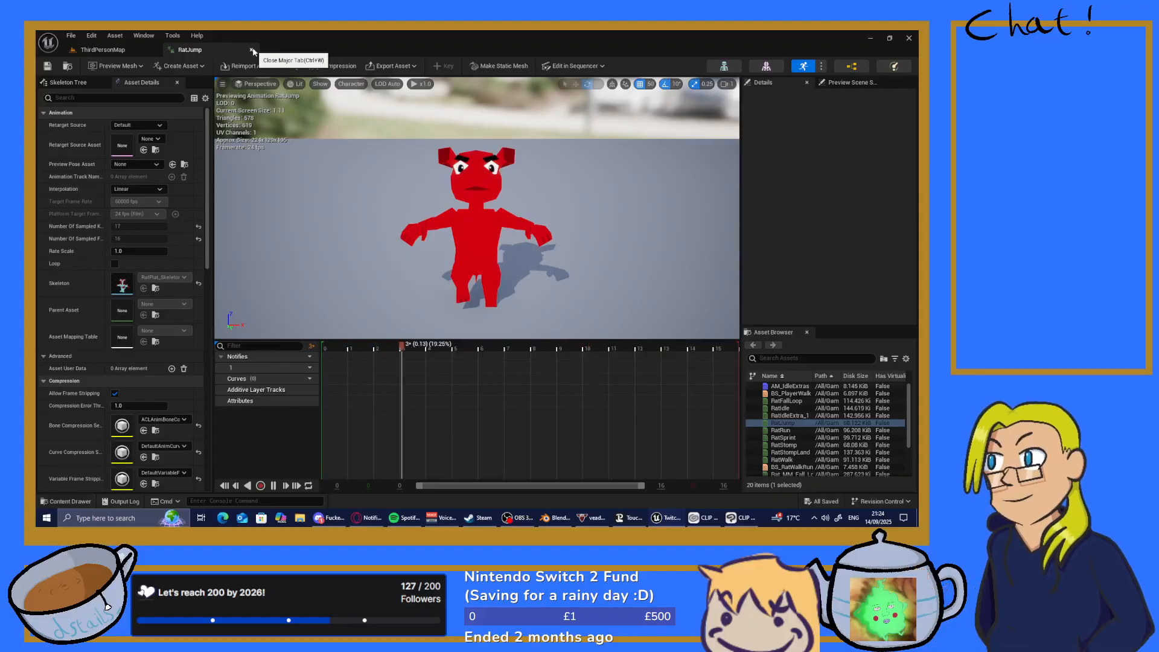
left_click(252, 51)
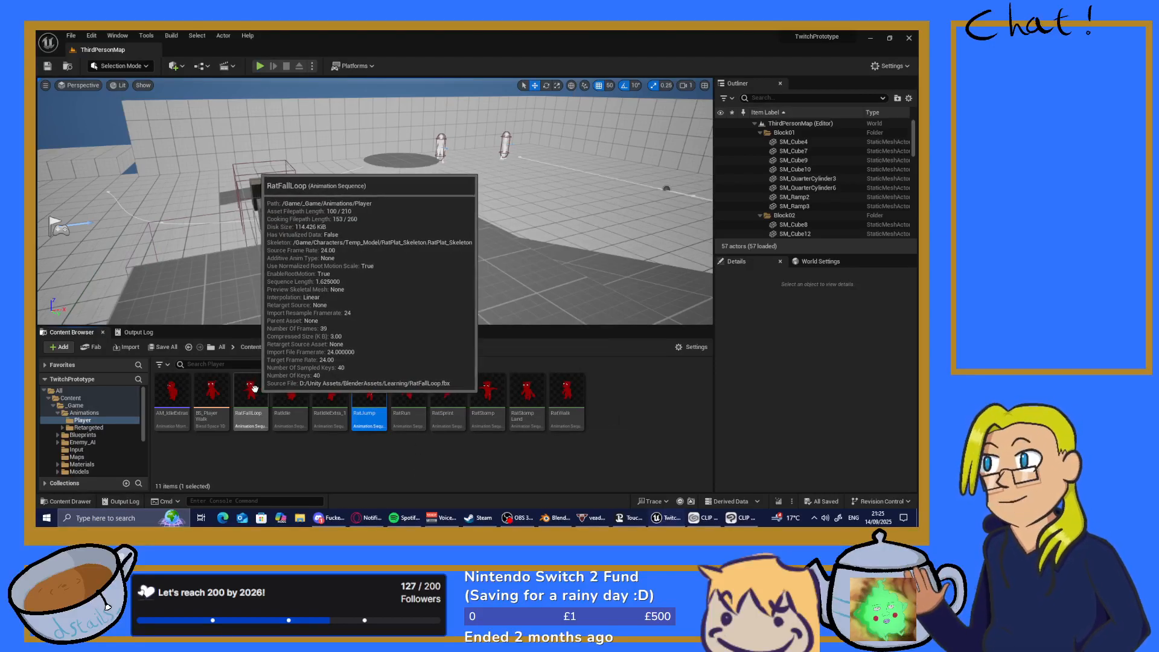
Preview the RatStomp animation, close its editor and clear the asset selection
left_click(483, 382)
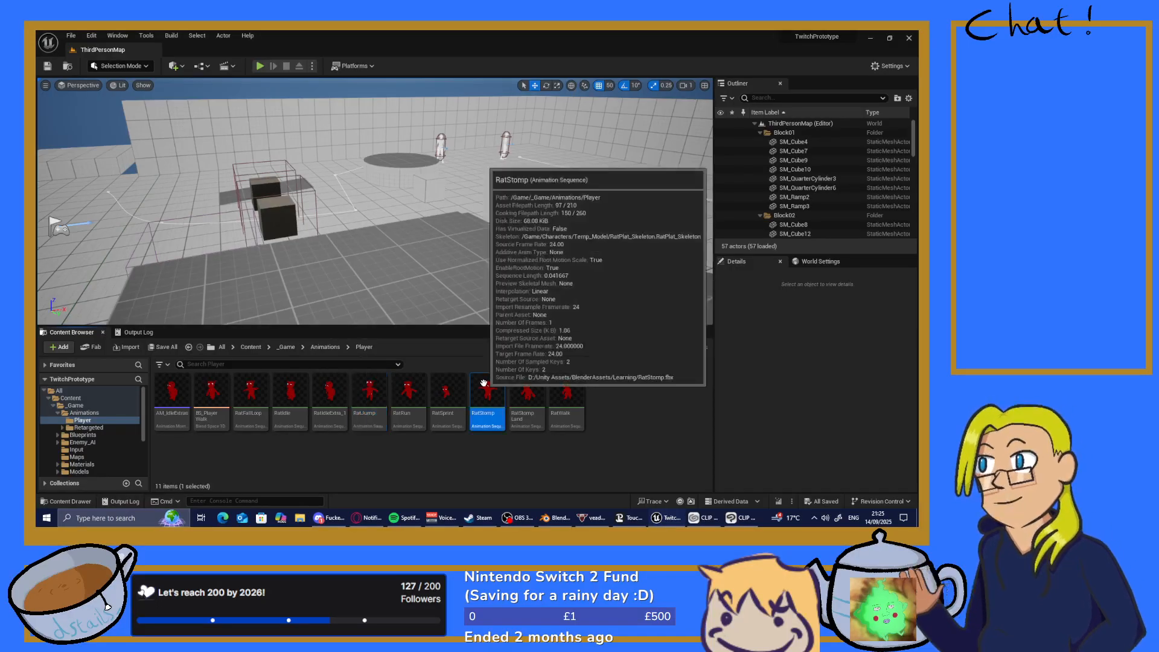
double_click(484, 382)
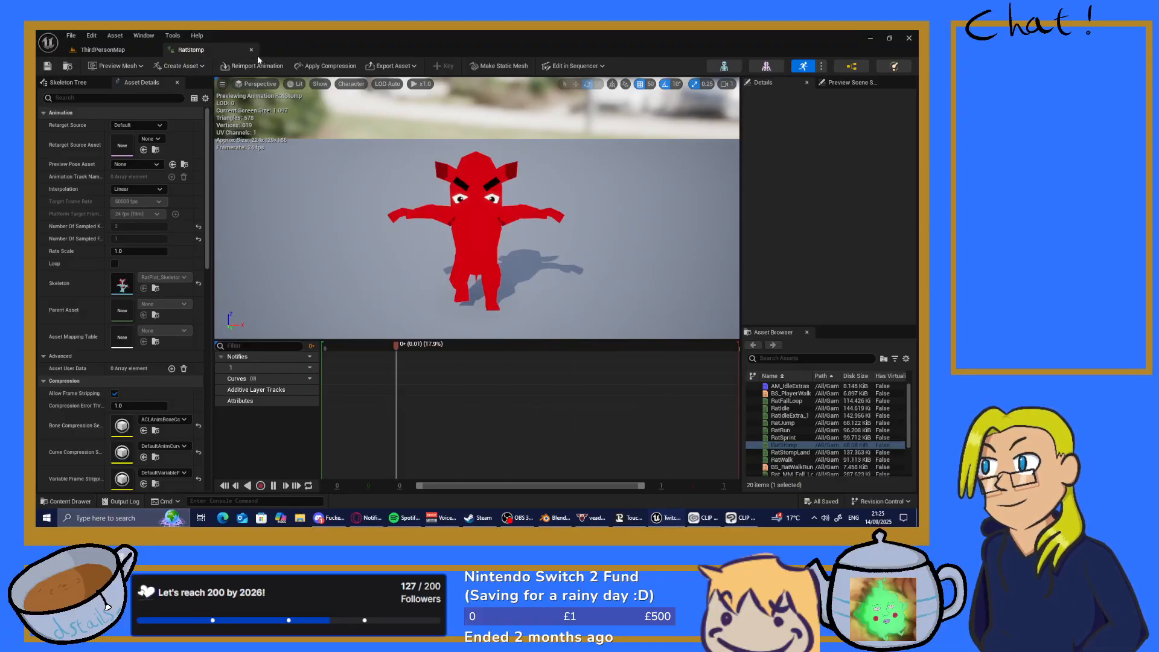
left_click(251, 51)
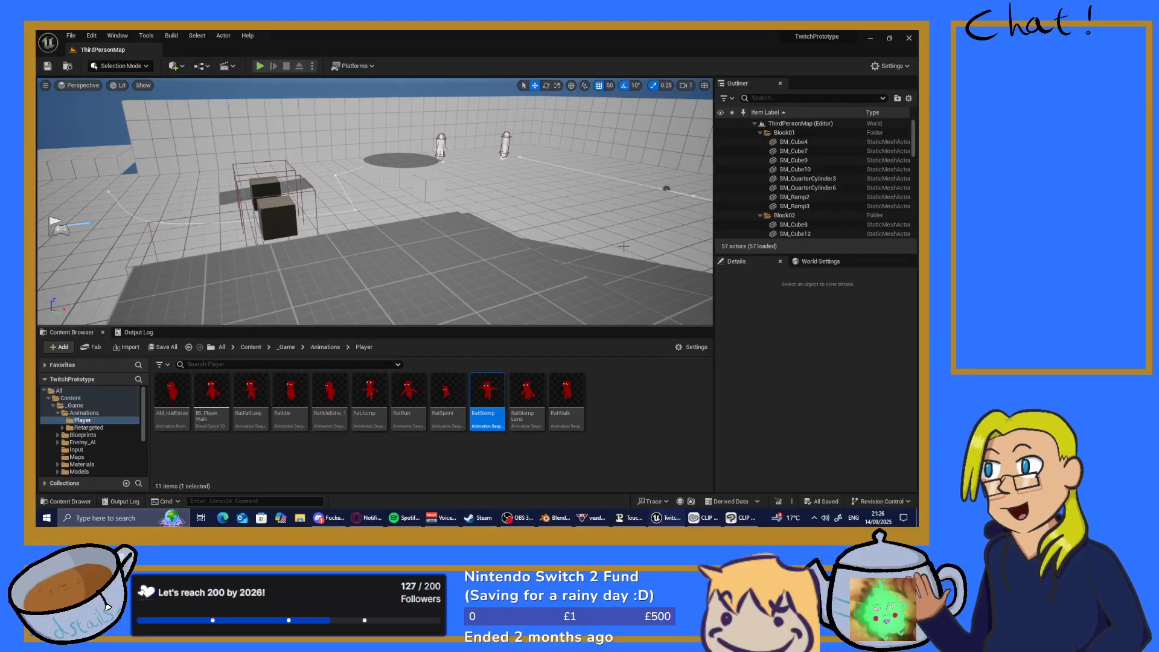
mouse_move(493, 410)
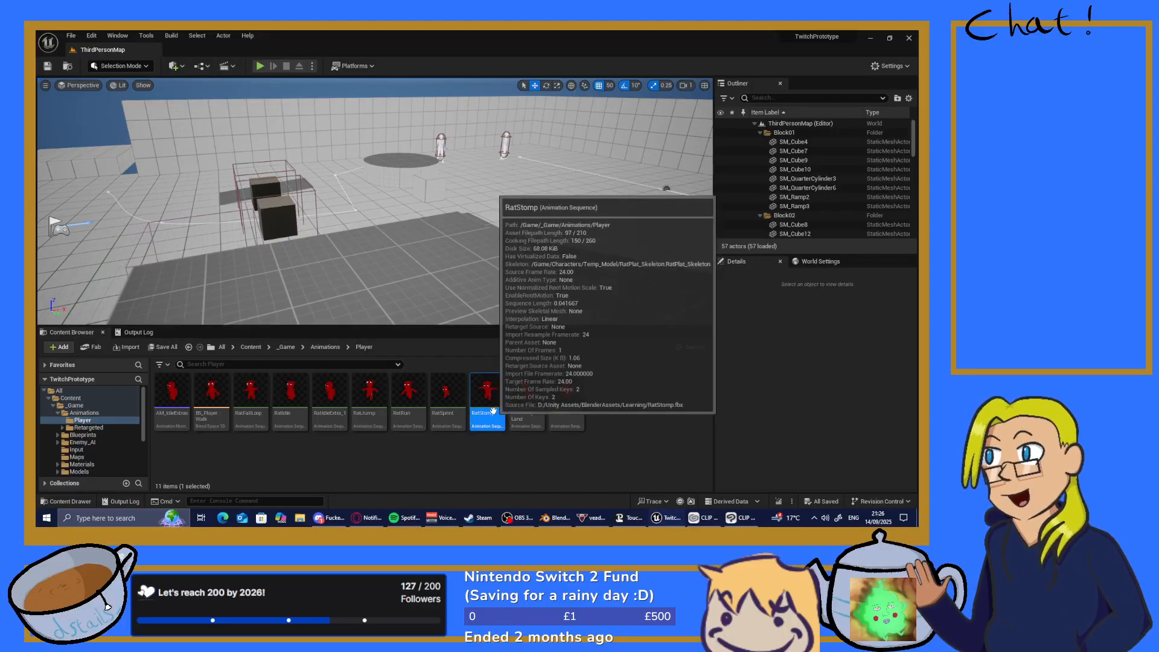
left_click(665, 389)
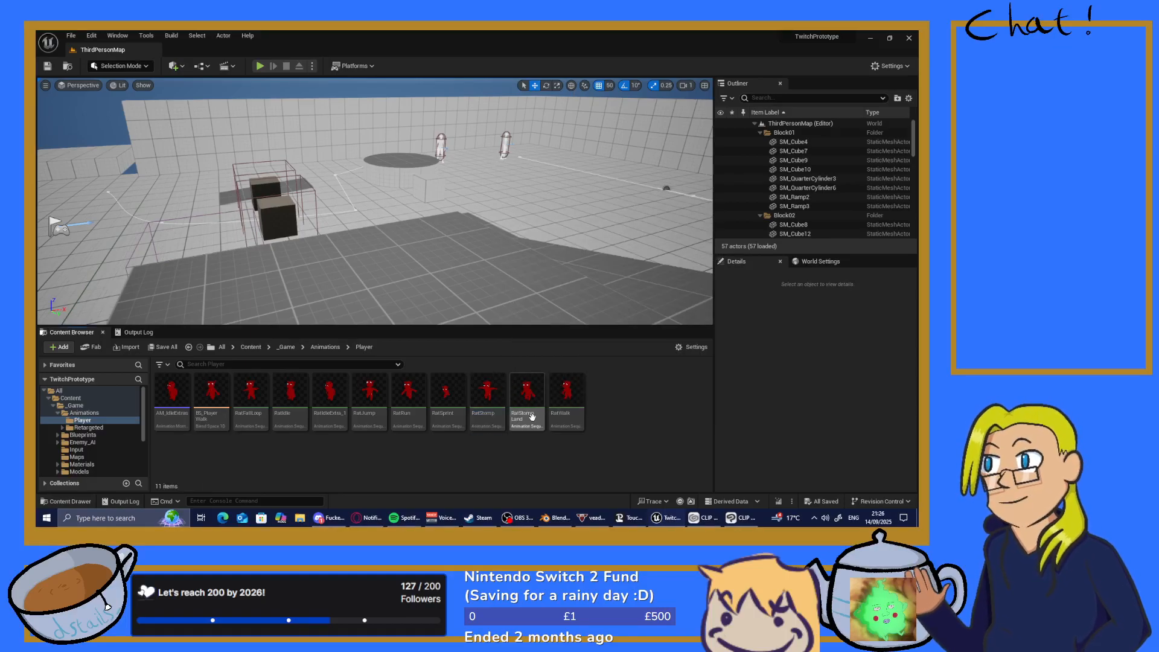
Open the RatStompLand animation and dock its floating editor window beside the ThirdPersonMap level
double_click(523, 404)
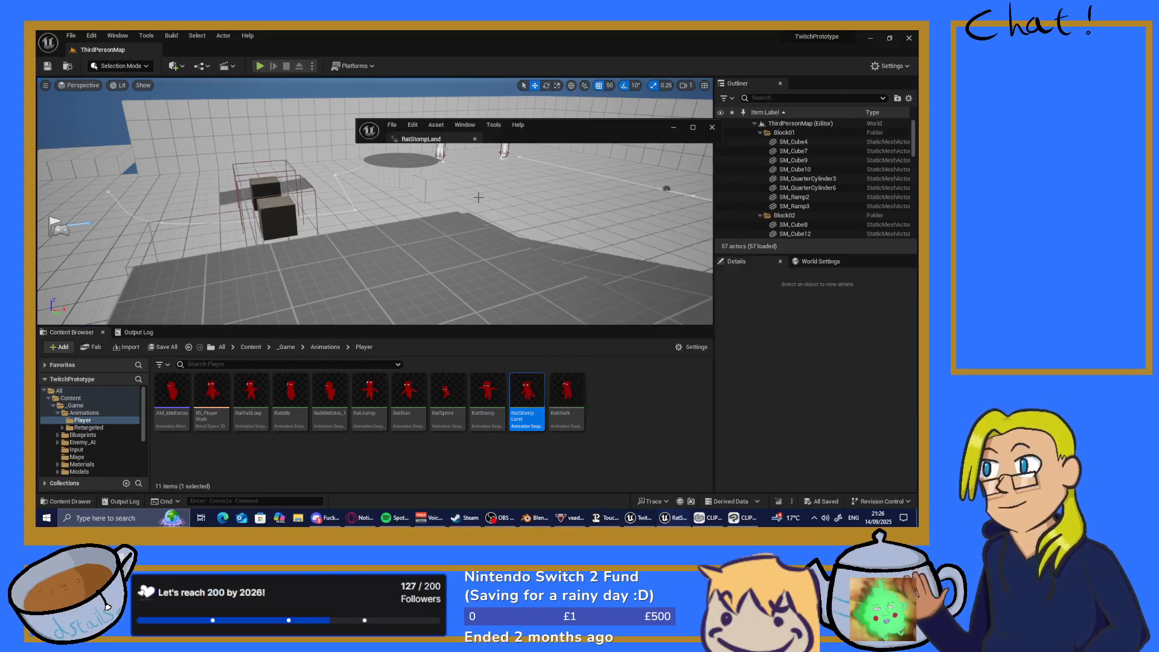
left_click_drag(442, 142, 339, 49)
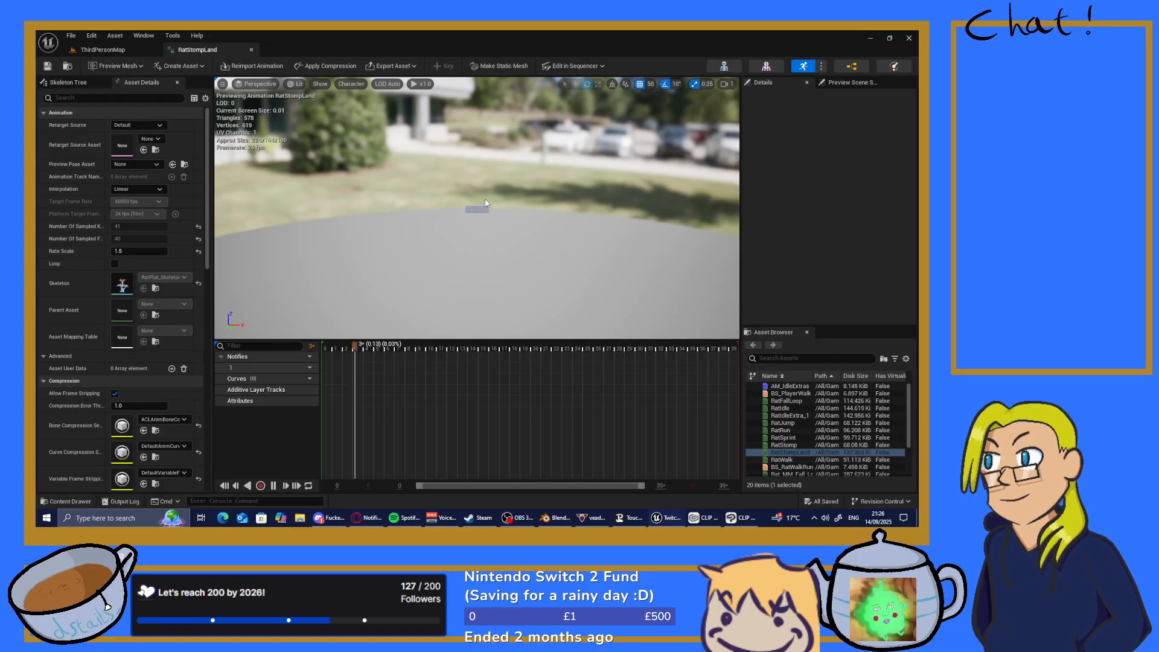
Examine the rat character's stomp landing up close in the RatStompLand animation preview
mouse_move(517, 216)
right_mouse_down()
mouse_move(546, 223)
mouse_move(525, 220)
mouse_move(512, 238)
right_mouse_up()
key("w")
scroll(535, 221, "up", 9)
key("s")
key("w")
key("s")
scroll(521, 234, "down", 2)
key("w")
key("s")
scroll(521, 235, "down", 5)
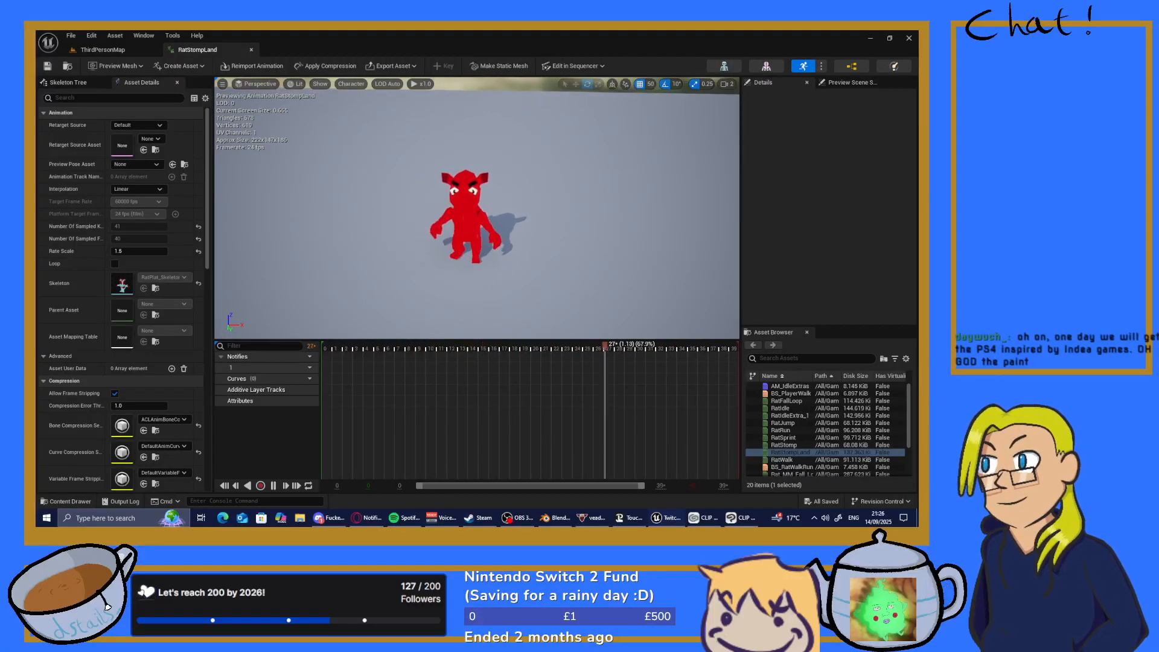
Return to the ThirdPersonMap level and look across the arena from a lower viewpoint
left_click(133, 50)
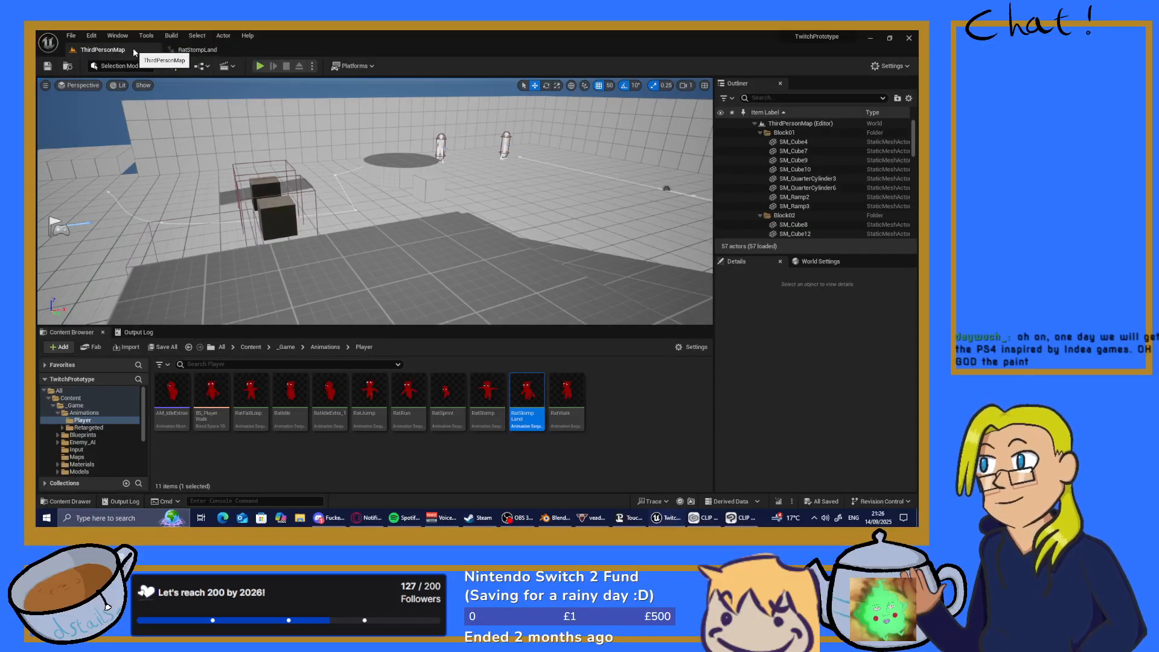
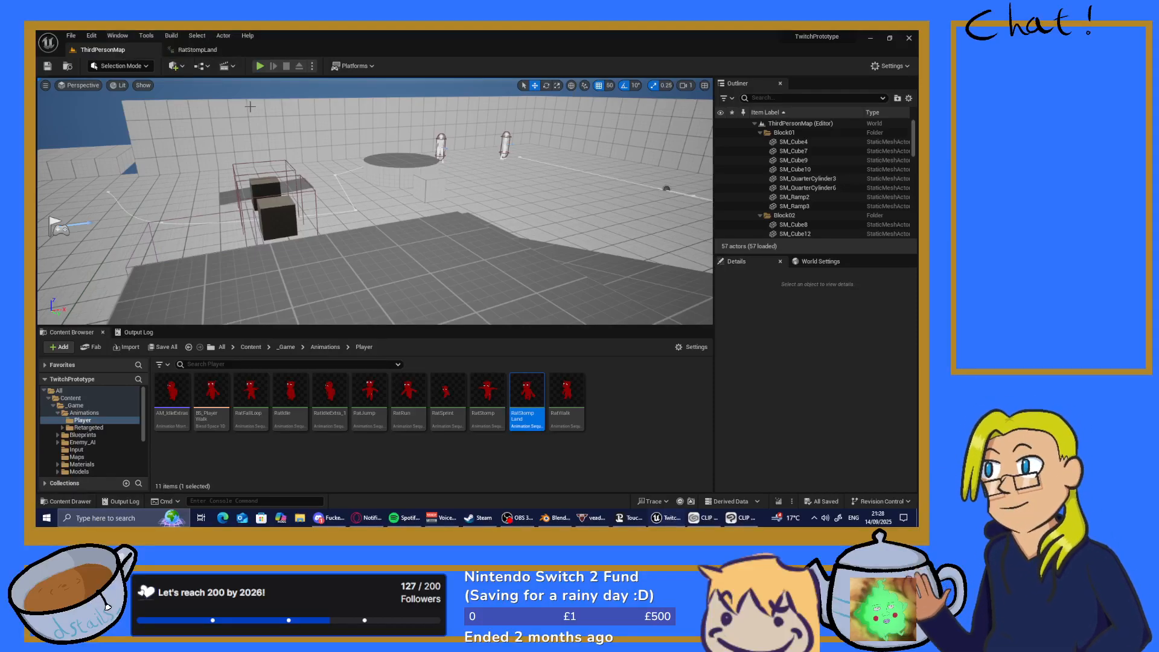
right_click_drag(294, 175, 132, 129)
key("w")
key("w")
key("w")
key("w")
key("w")
right_click_drag(505, 262, 559, 297)
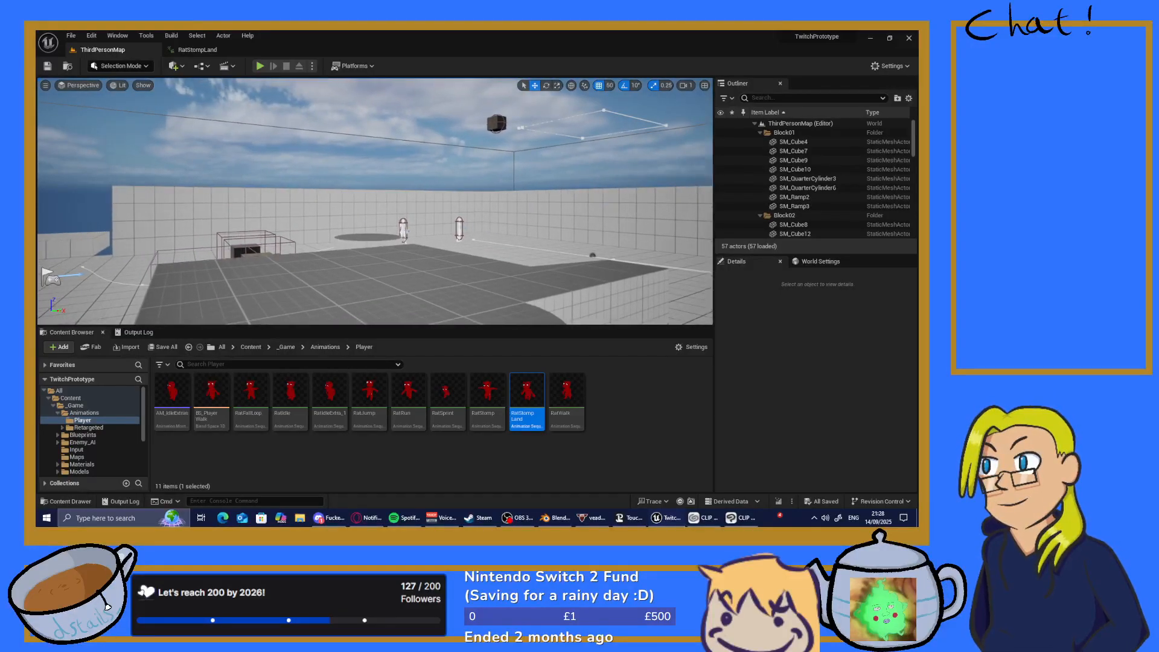
Switch to Blender and scrub the rat armature's RatSprint action back to frame 0
mouse_move(443, 415)
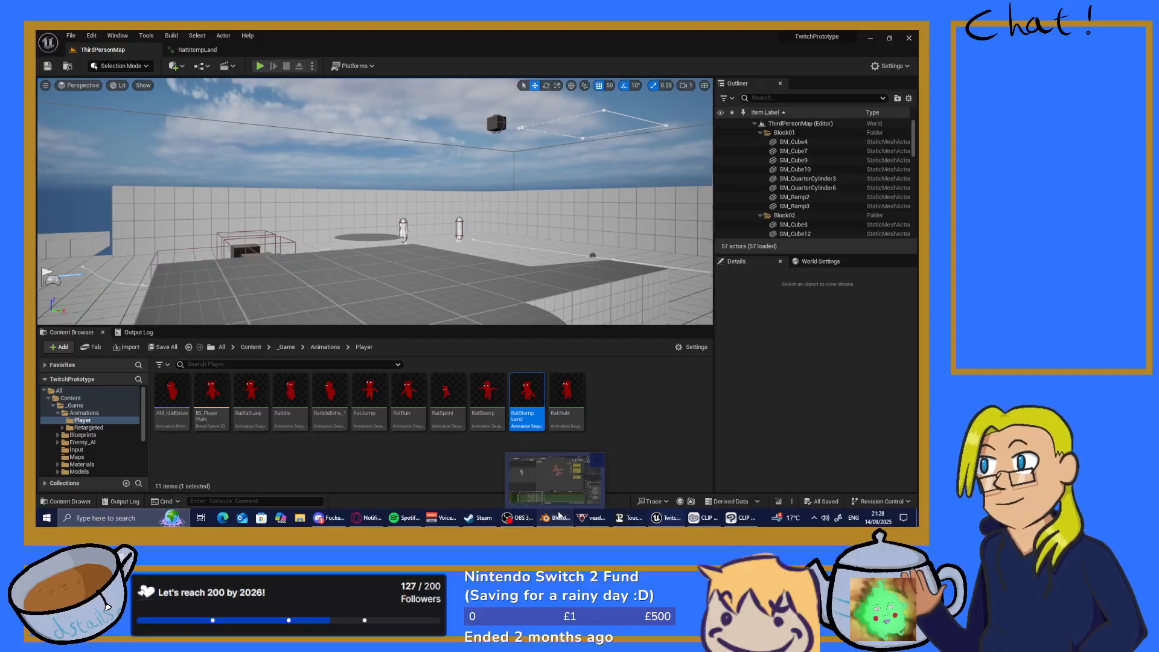
left_click(559, 514)
right_click(426, 234)
key("Escape")
middle_click_drag(378, 162, 469, 154)
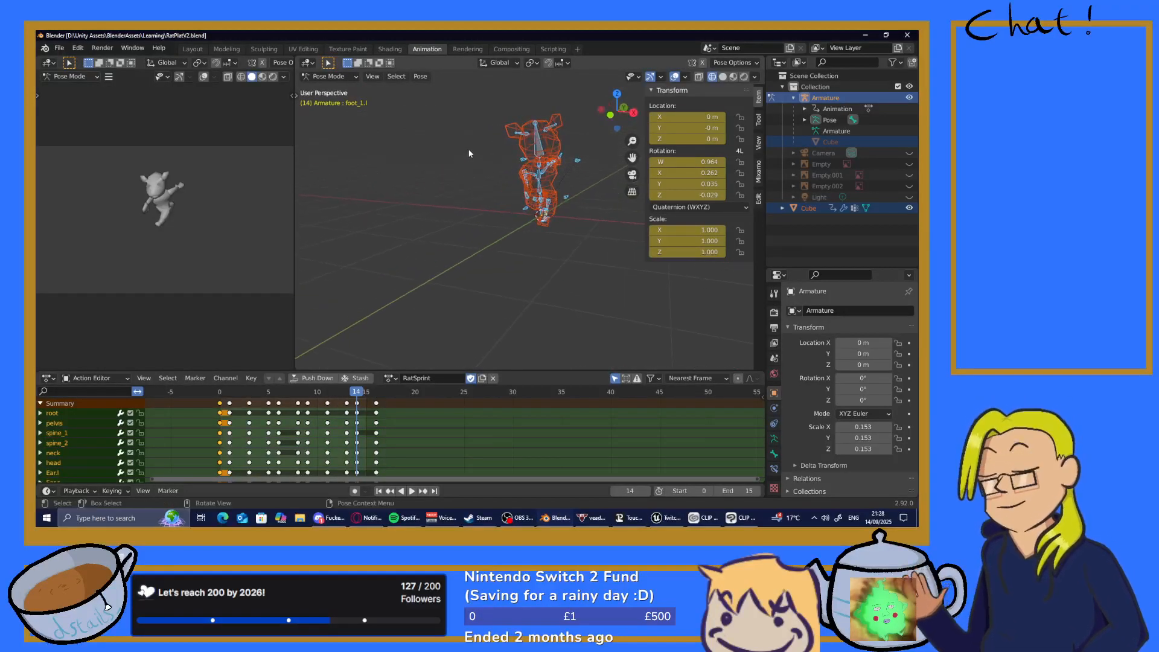
key("space")
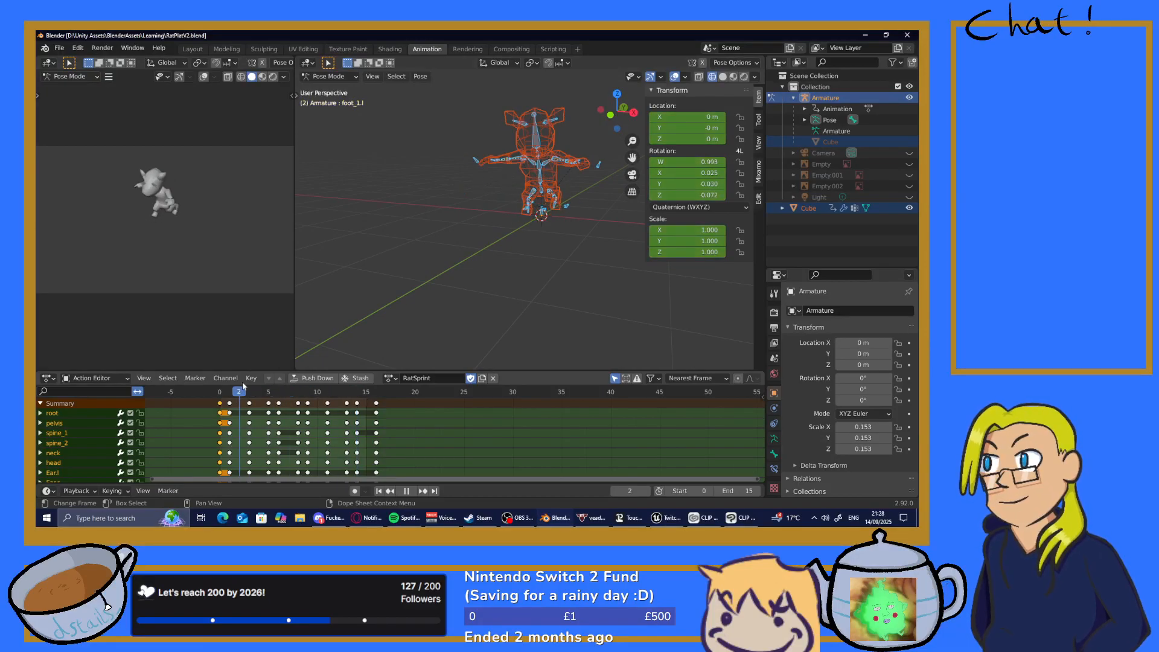
mouse_move(220, 379)
left_mouse_down()
mouse_move(384, 376)
mouse_move(219, 380)
left_mouse_up()
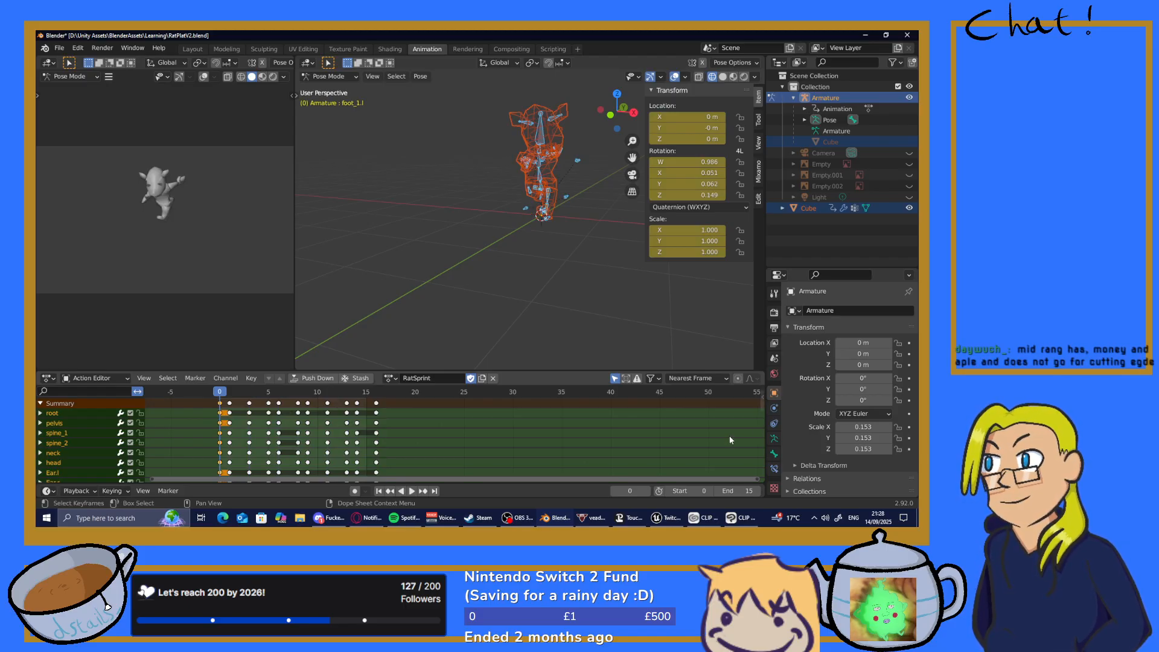
Play the RatSprint action, stop it at frame 0 and examine the rat's starting pose from several sides
left_click(412, 491)
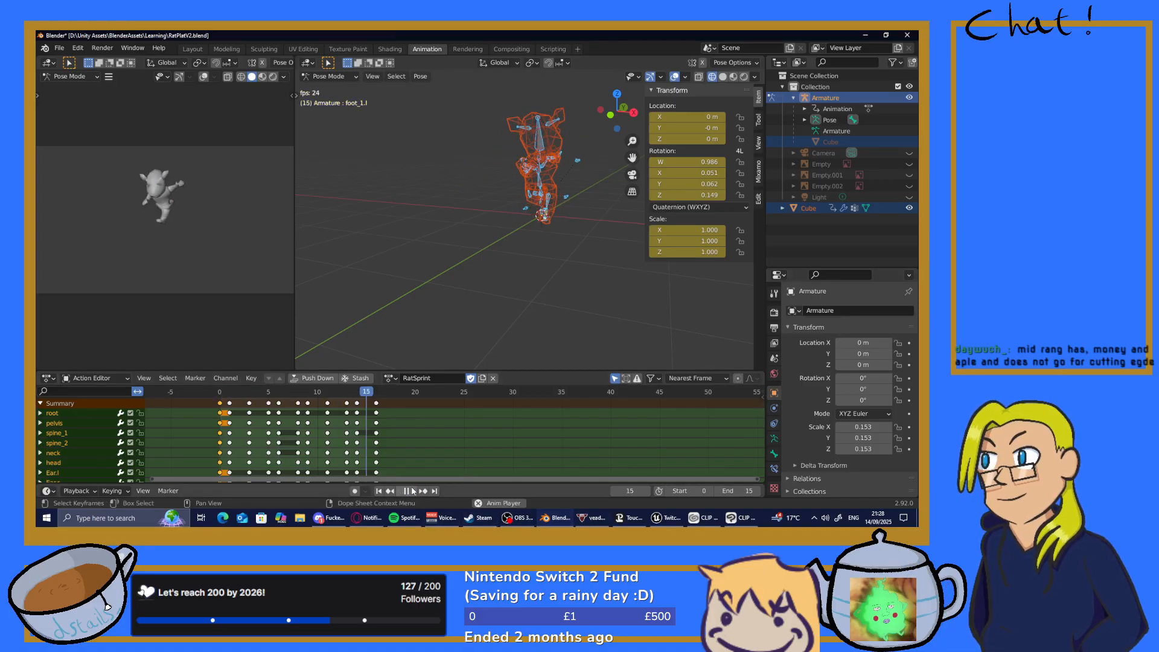
left_click(408, 490)
left_click_drag(315, 398, 190, 520)
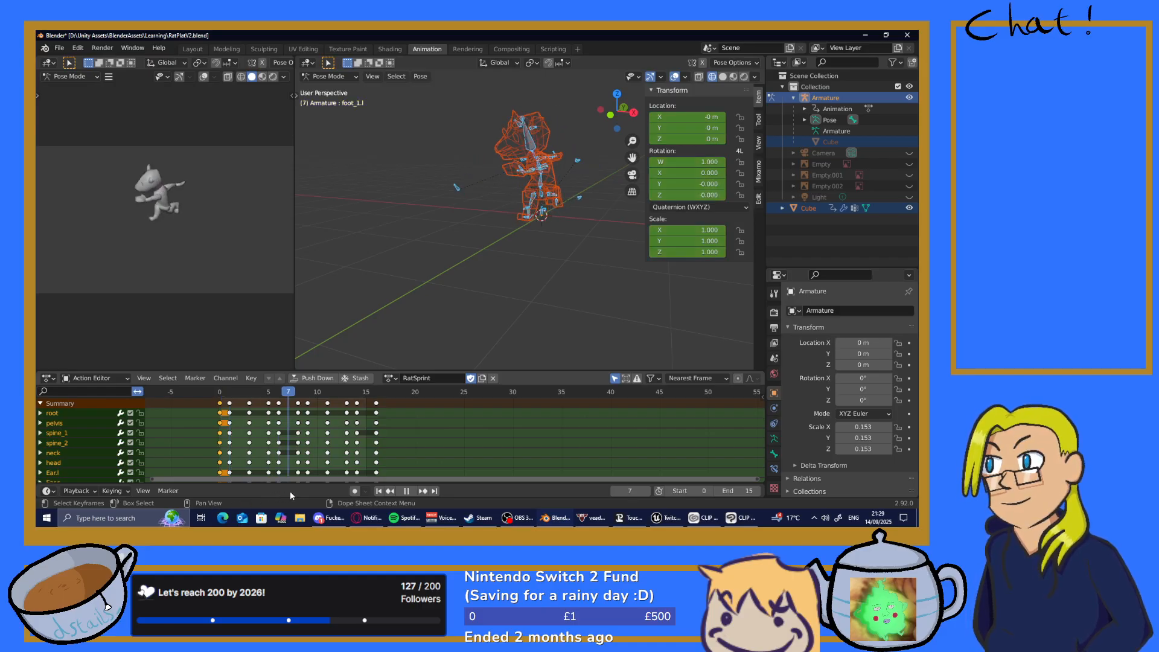
key("Escape")
middle_click_drag(428, 265, 547, 261)
middle_click_drag(567, 215, 510, 257)
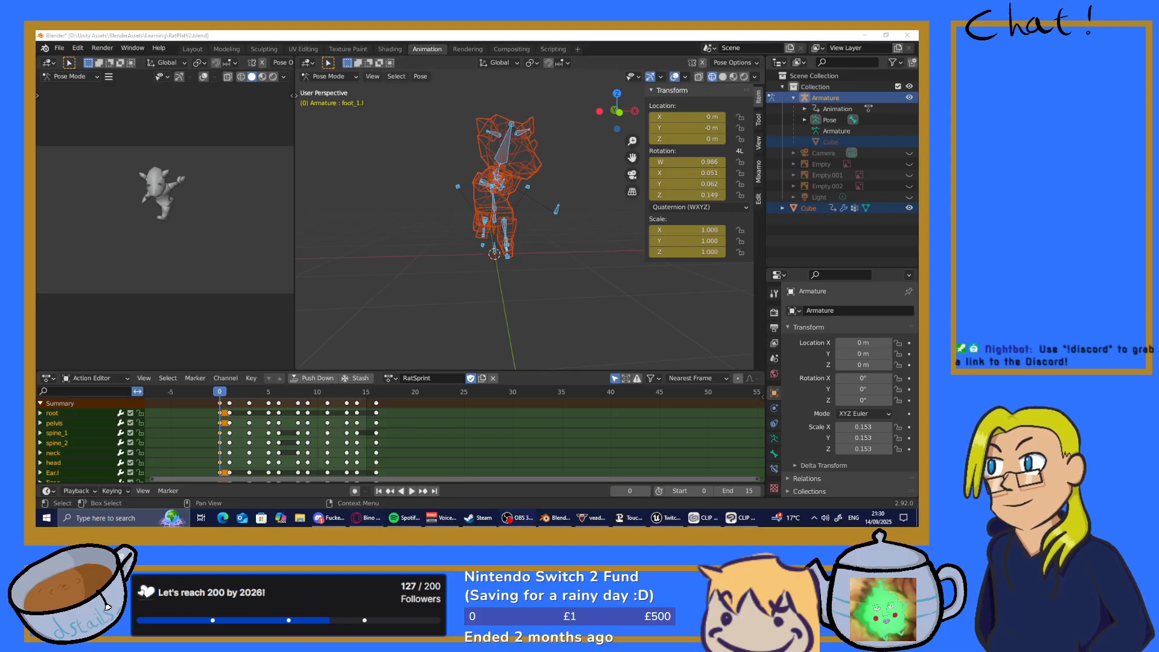
middle_click_drag(480, 281, 401, 256)
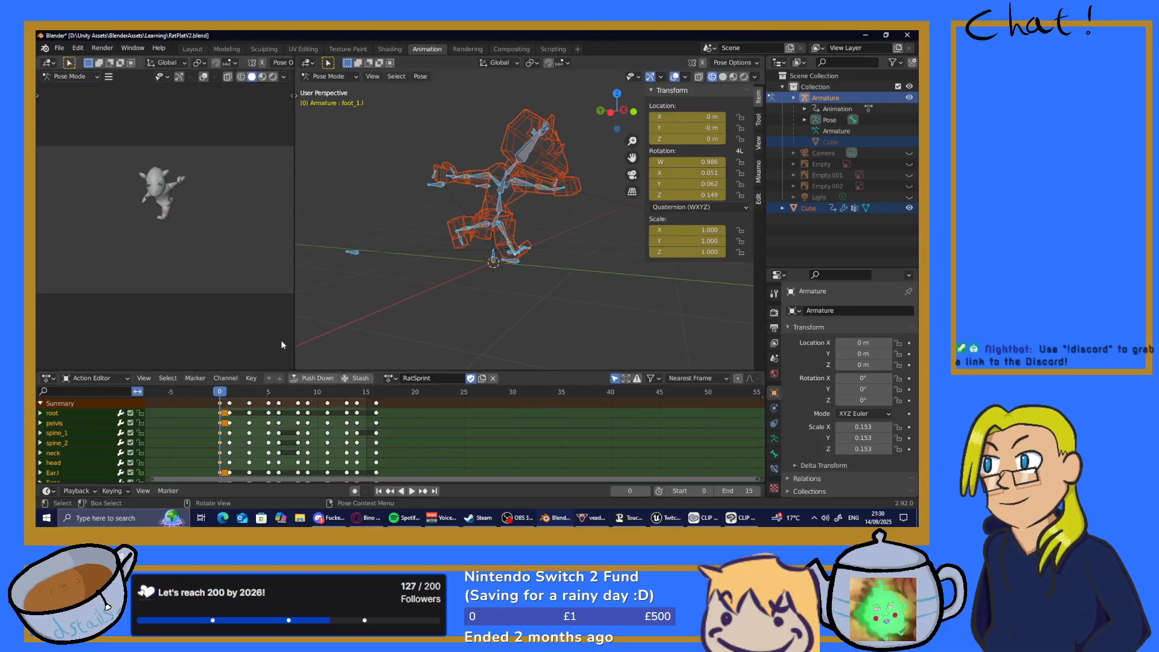
Clear the keyframe selection and scrub through the RatSprint action to frame 18
key("b")
left_click(229, 400)
key("space")
left_click_drag(230, 398, 760, 448)
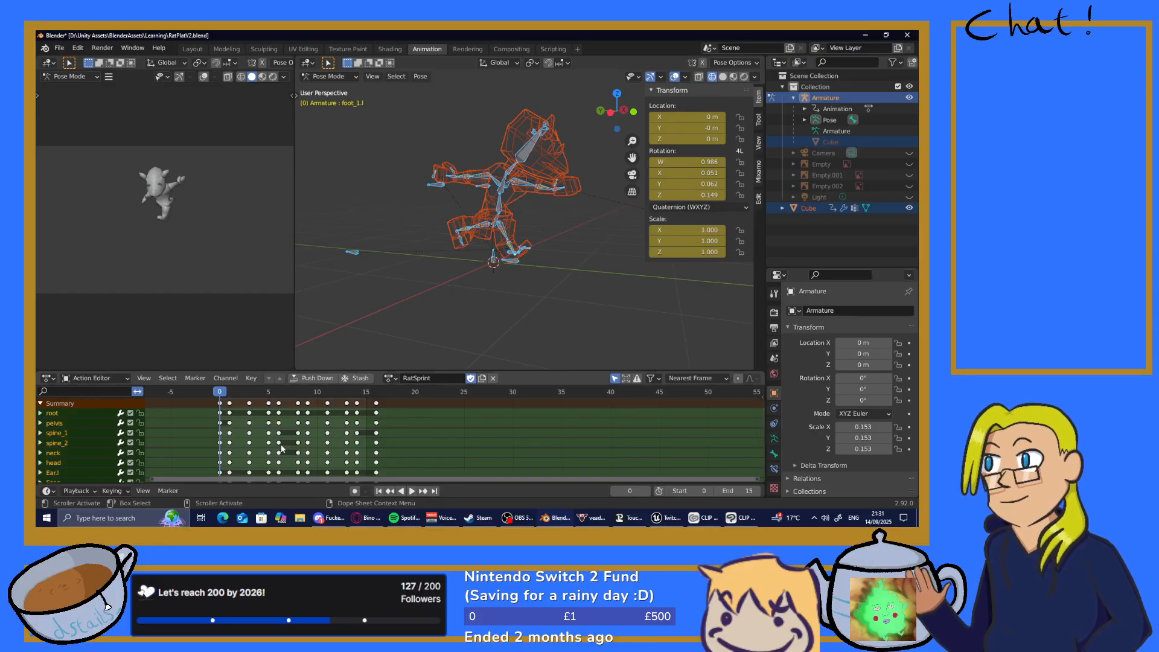
left_click_drag(223, 389, 398, 408)
Switch to the Unreal Editor, examine the RatRun animation from the side and return to the ThirdPersonMap level
left_click(666, 518)
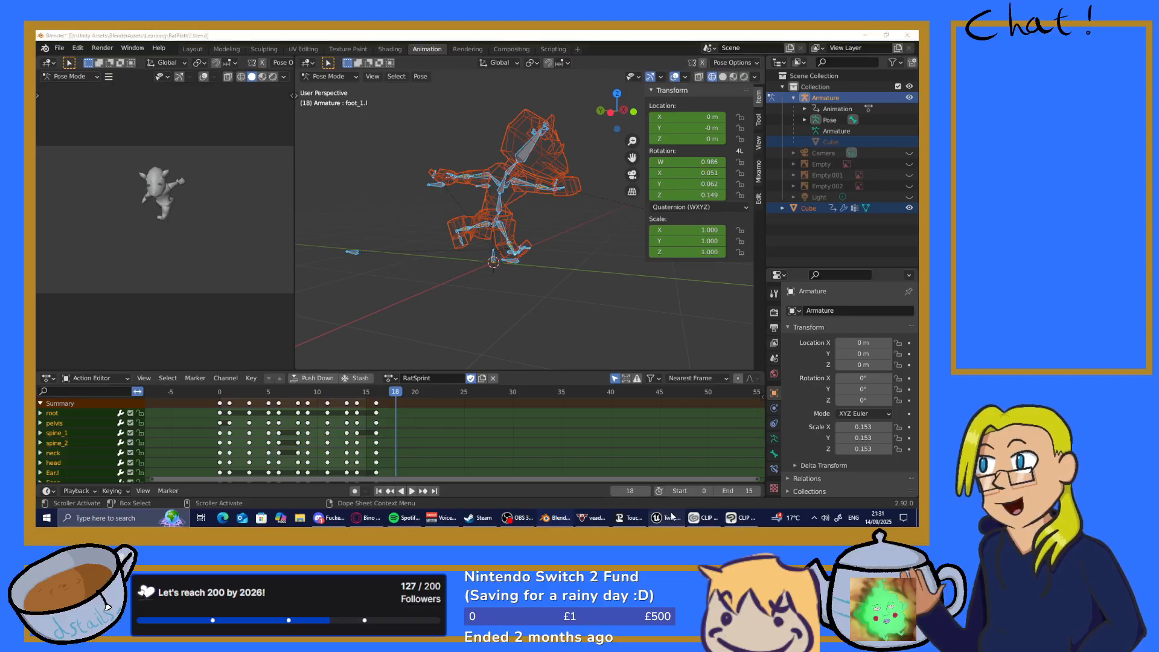
left_click(408, 390)
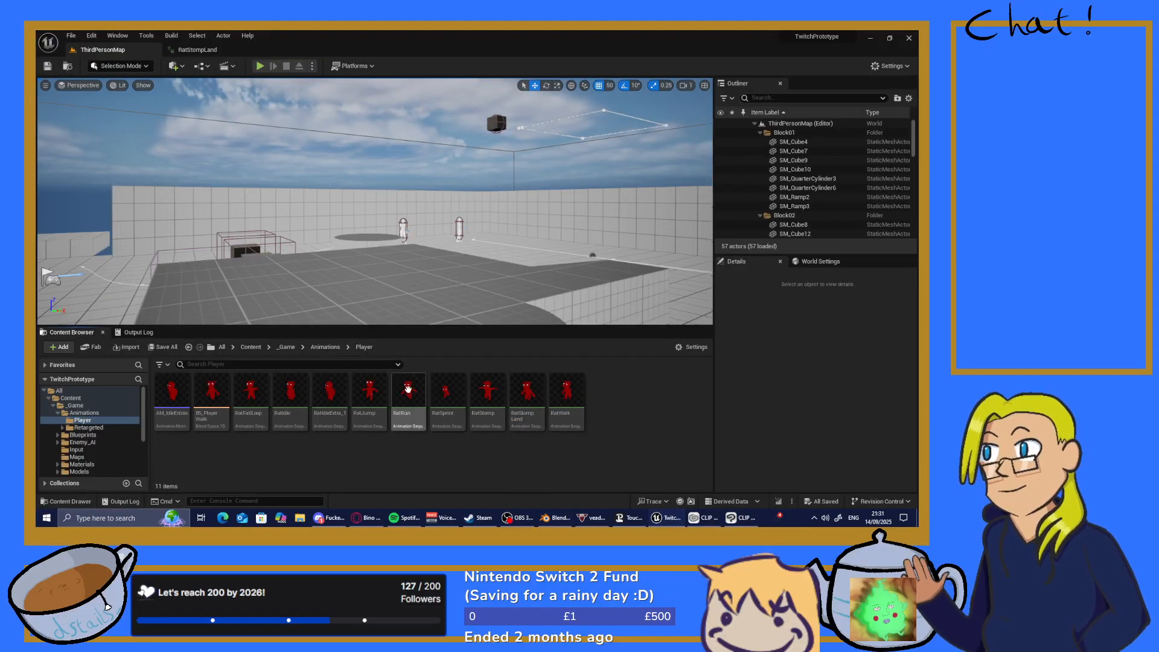
double_click(408, 389)
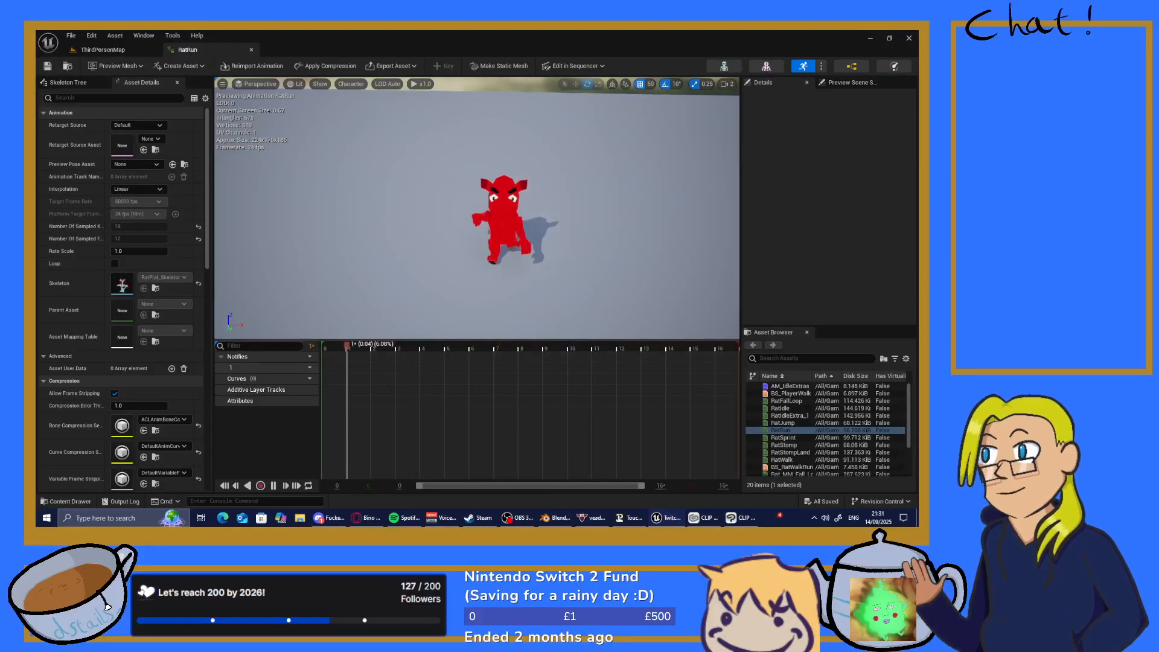
right_click_drag(569, 240, 492, 204)
scroll(507, 206, "up", 3)
scroll(460, 191, "down", 3)
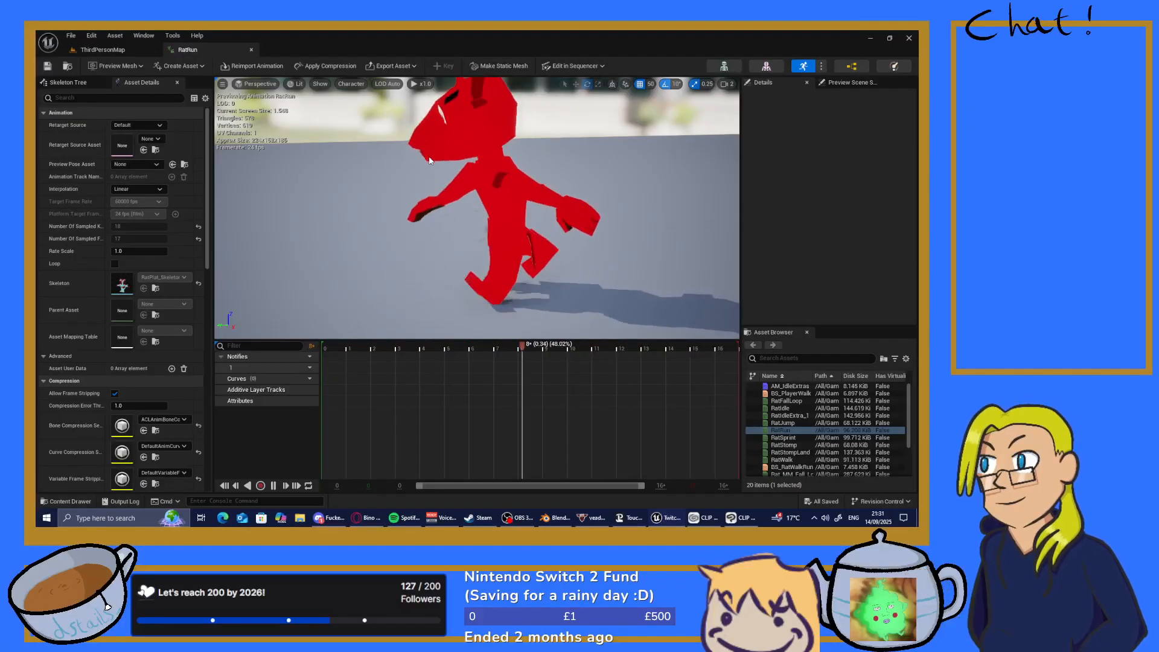
left_click(91, 48)
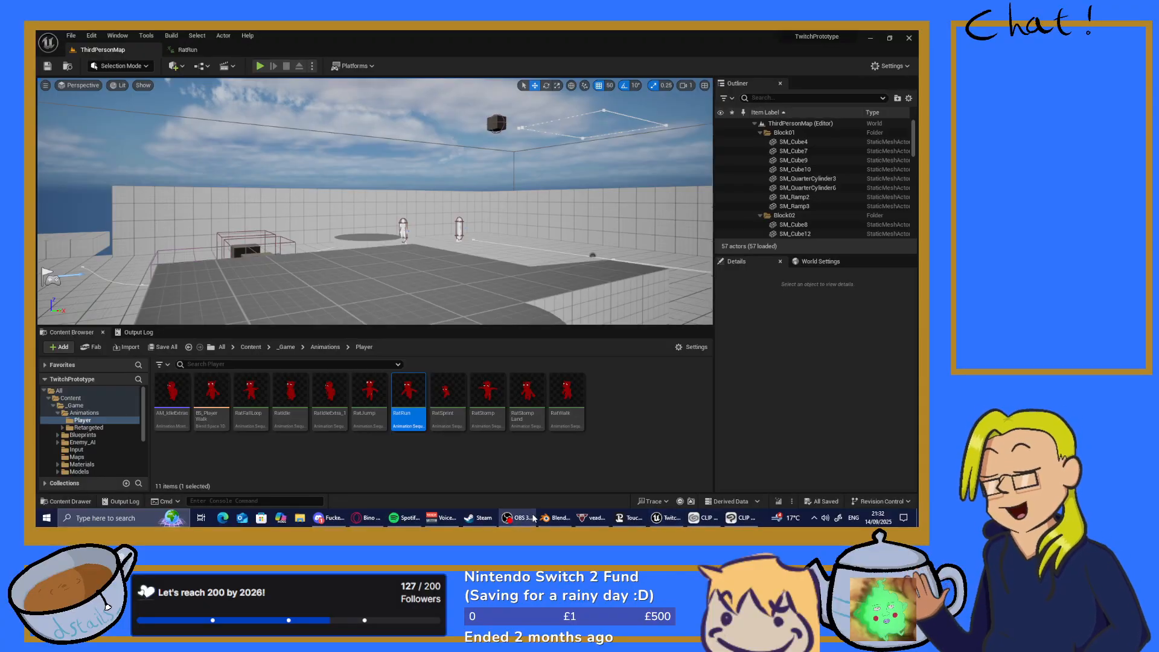
Switch back to Blender and scrub the RatSprint action back to frame 0
left_click(554, 518)
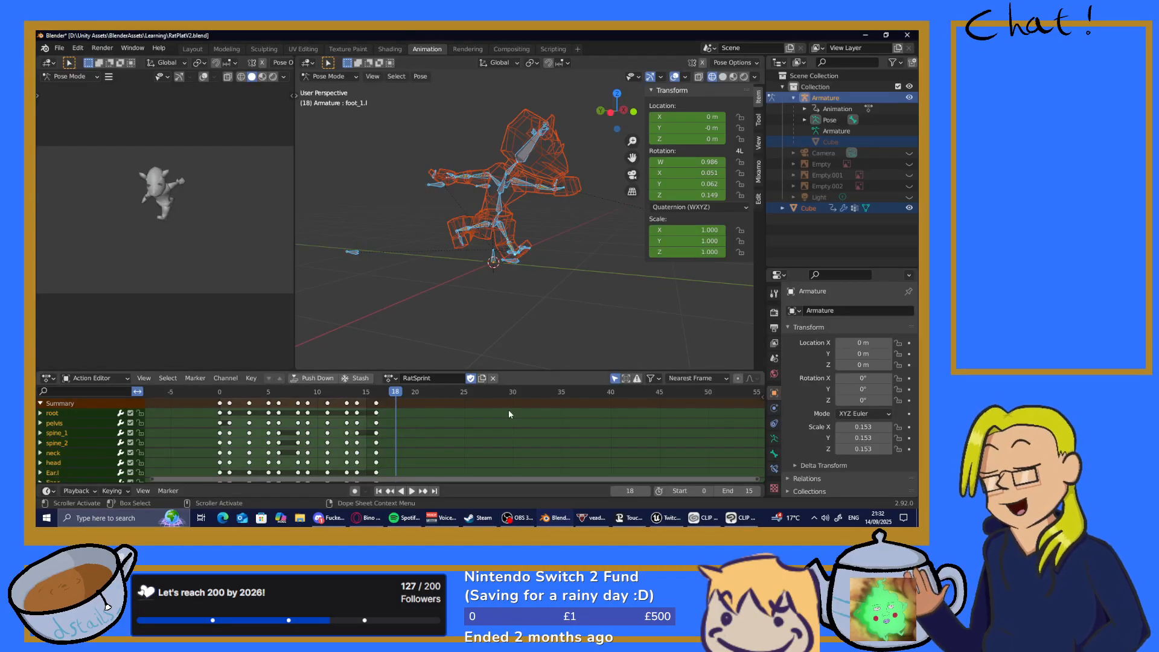
scroll(508, 414, "up", 2)
scroll(473, 265, "up", 4)
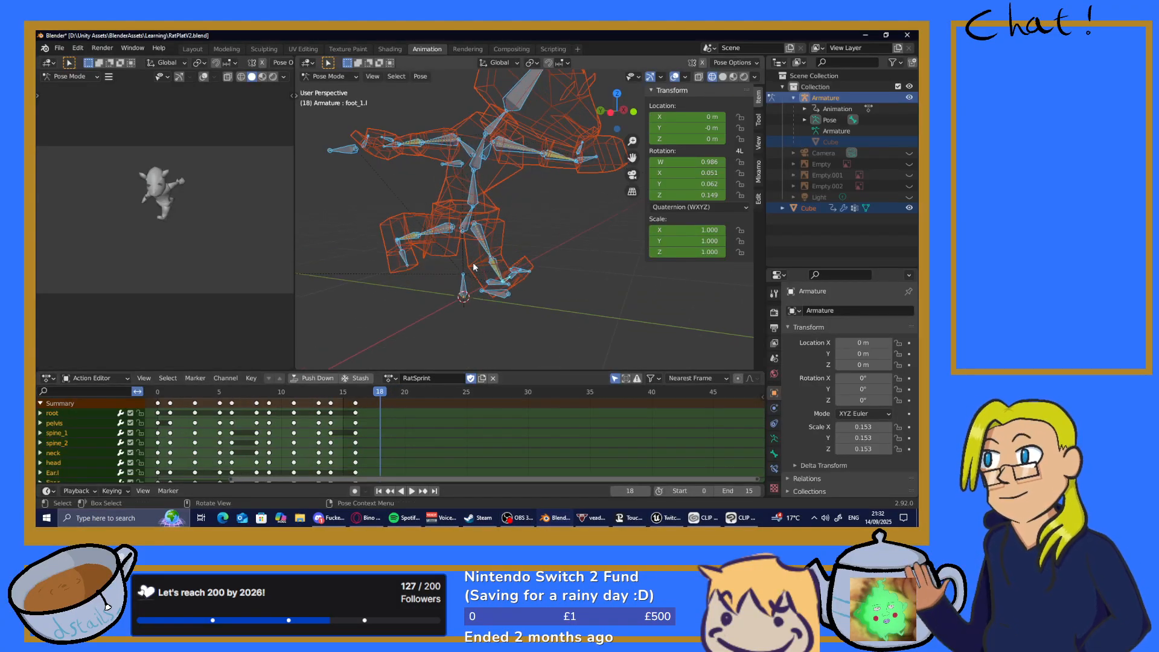
scroll(474, 267, "down", 4)
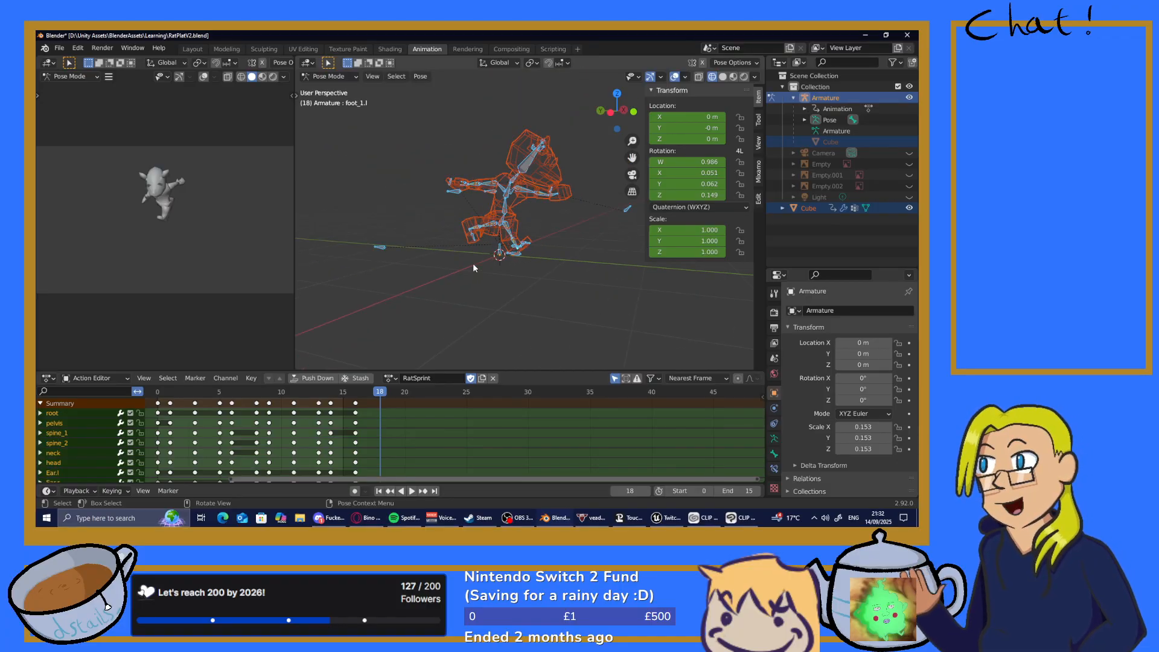
scroll(473, 264, "up", 1)
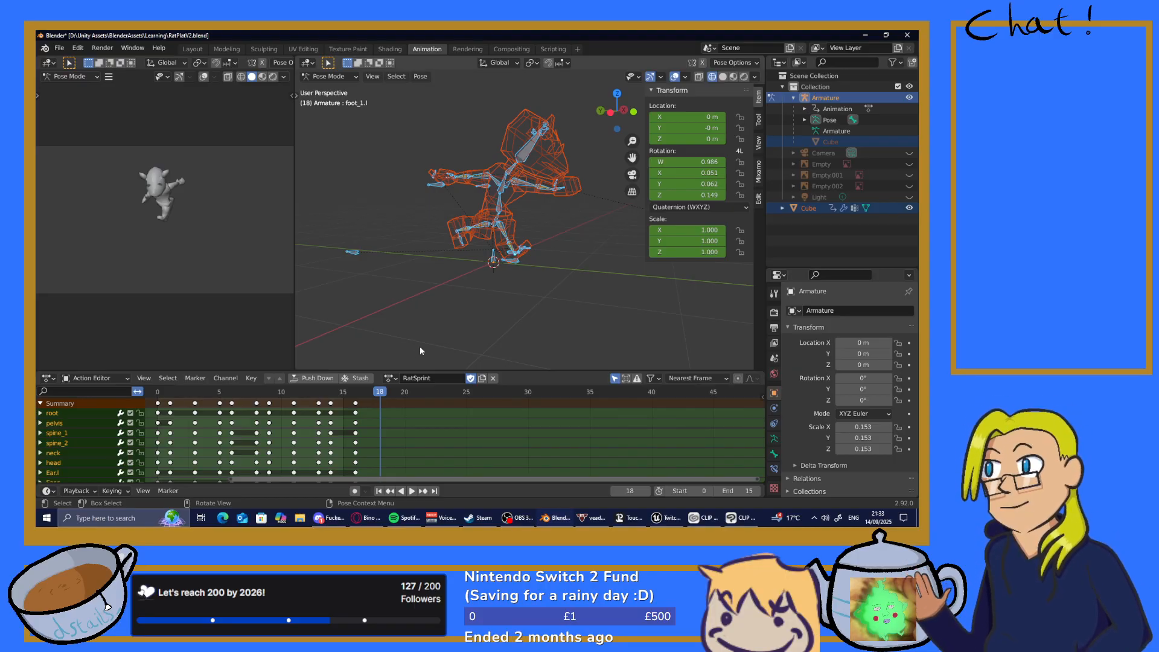
key("space")
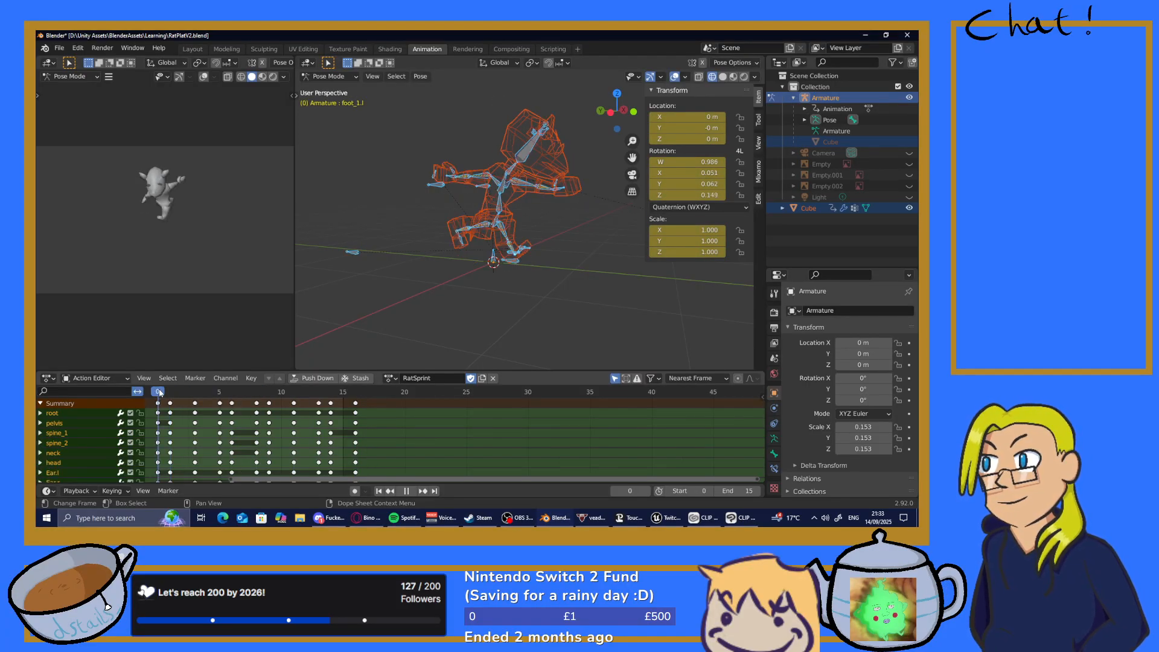
mouse_move(159, 392)
left_mouse_down()
mouse_move(181, 393)
mouse_move(148, 399)
left_mouse_up()
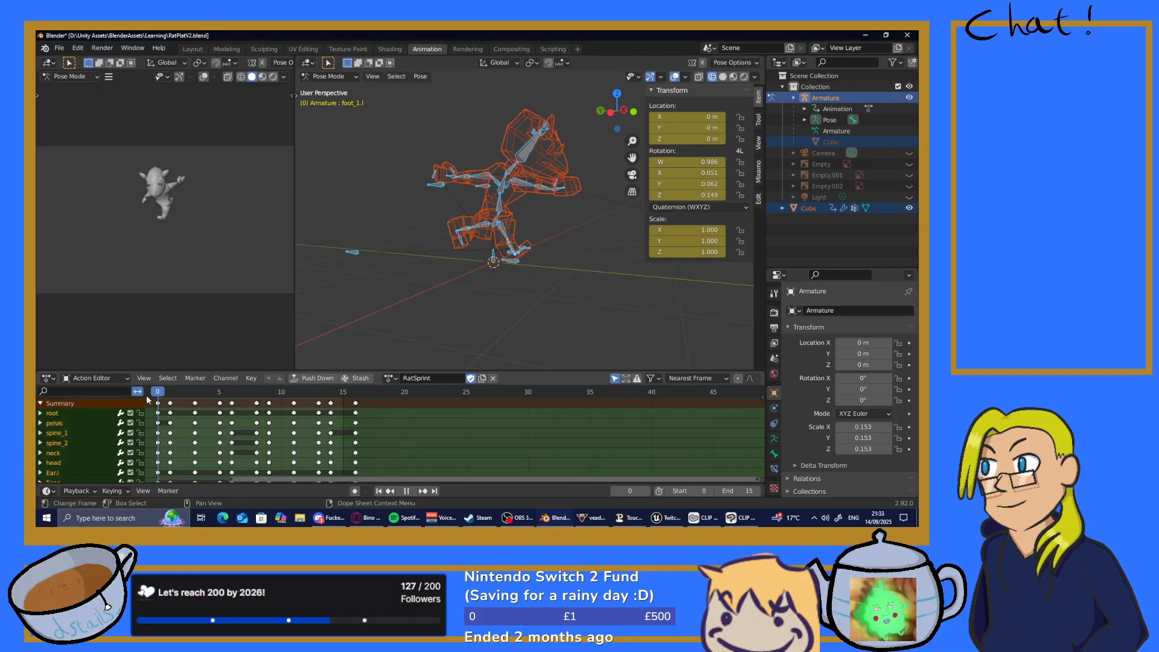
left_click_drag(151, 401, 732, 417)
Orbit around the rat armature and review the RatSprint cycle from that angle
middle_click_drag(647, 307, 563, 327)
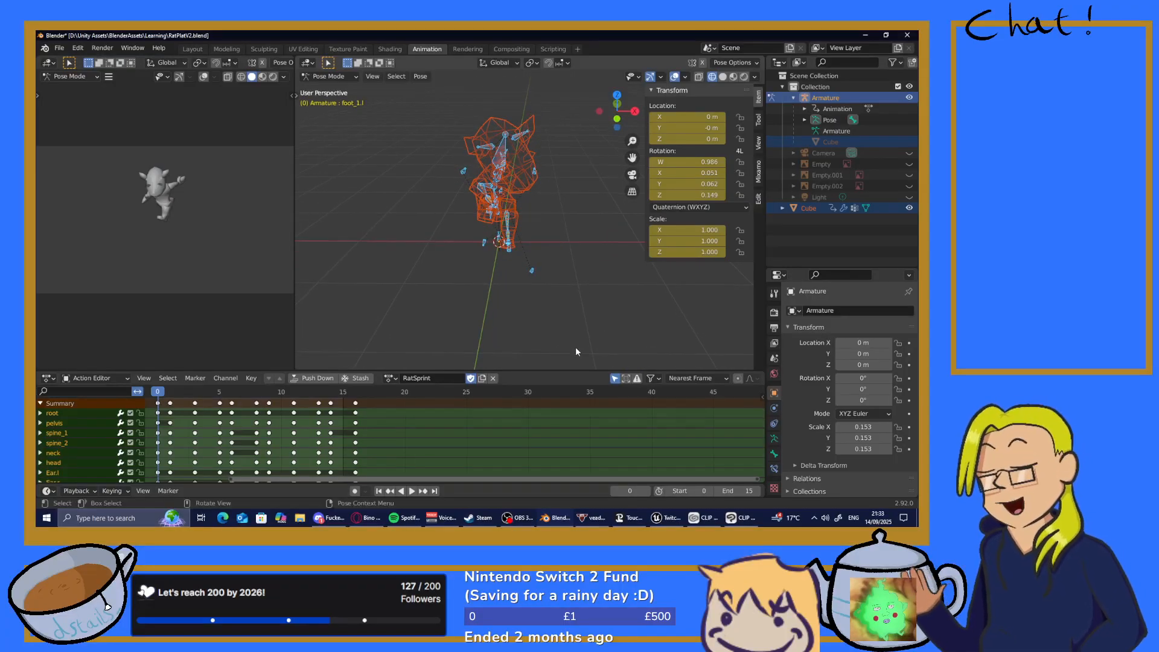
key("space")
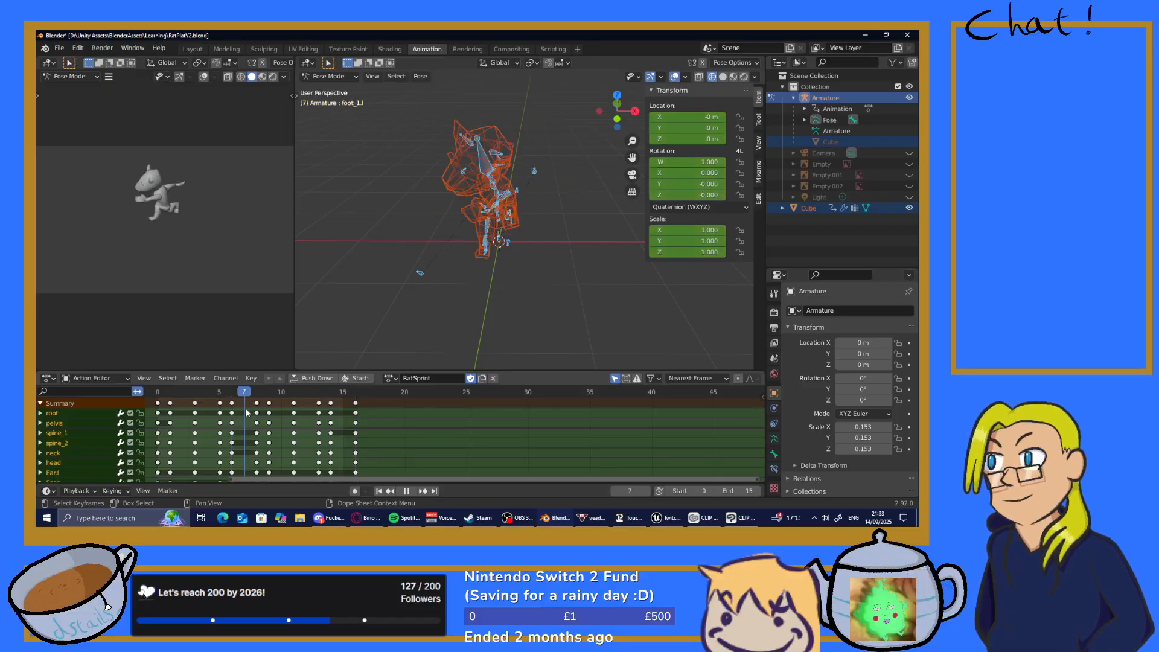
key("space")
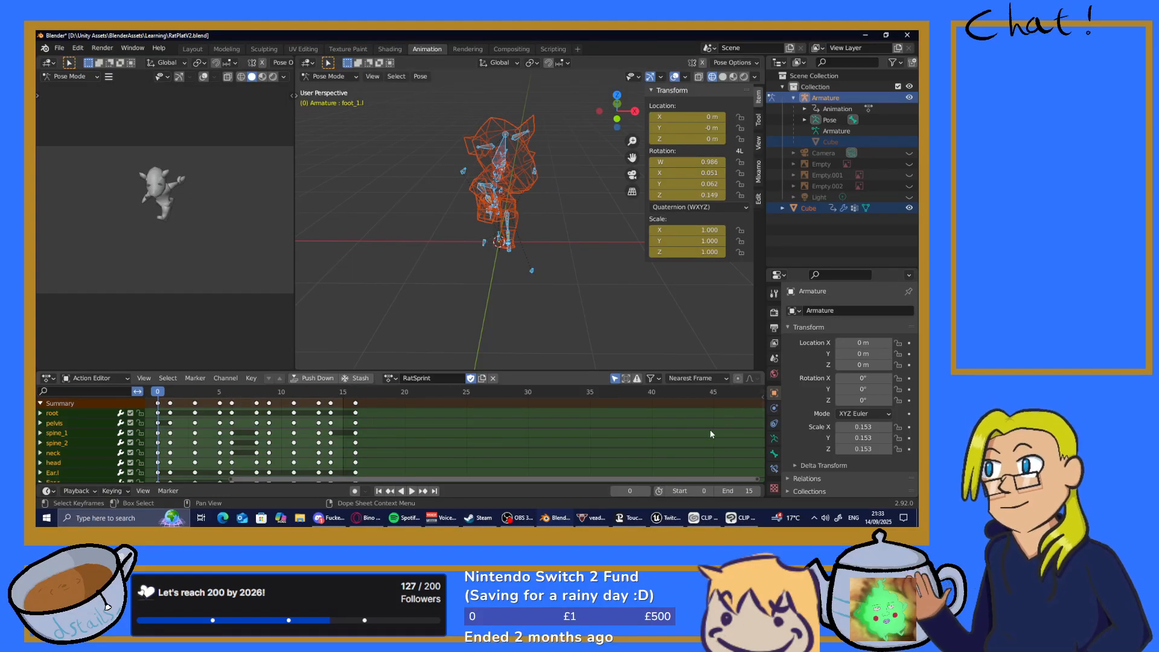
Examine the RatSprint cycle from a low angle, comparing its opening keyframes with the mid-cycle pose at frame 9
middle_click_drag(534, 286, 507, 214)
mouse_move(159, 403)
left_mouse_down()
mouse_move(170, 407)
mouse_move(149, 410)
mouse_move(161, 411)
left_mouse_up()
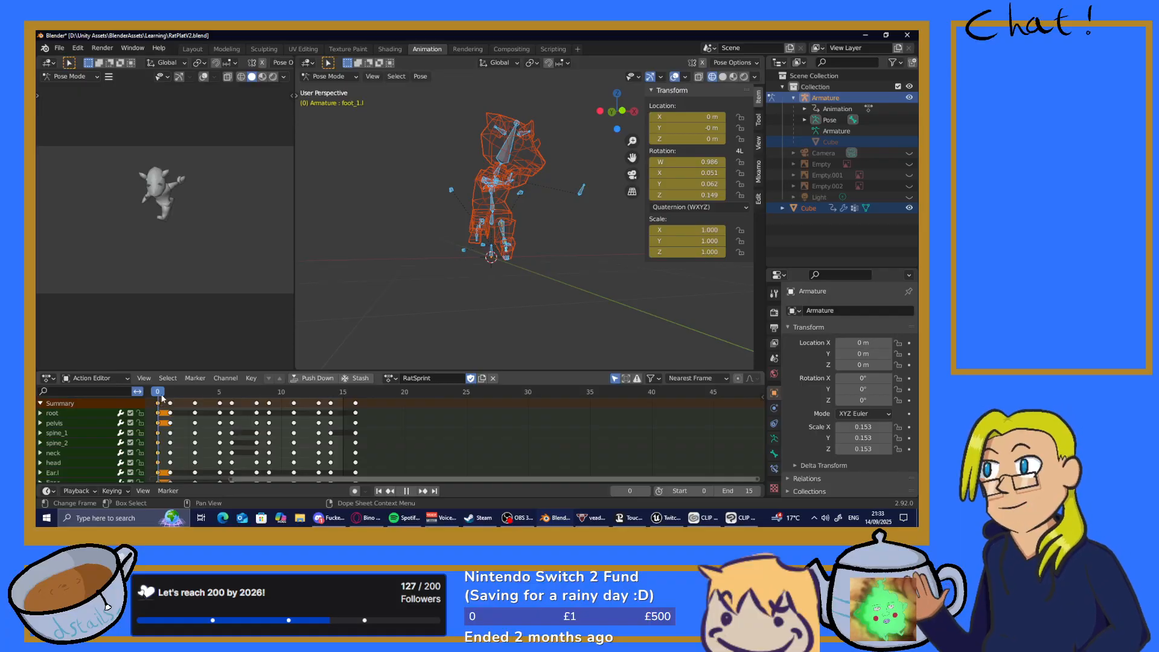
key("space")
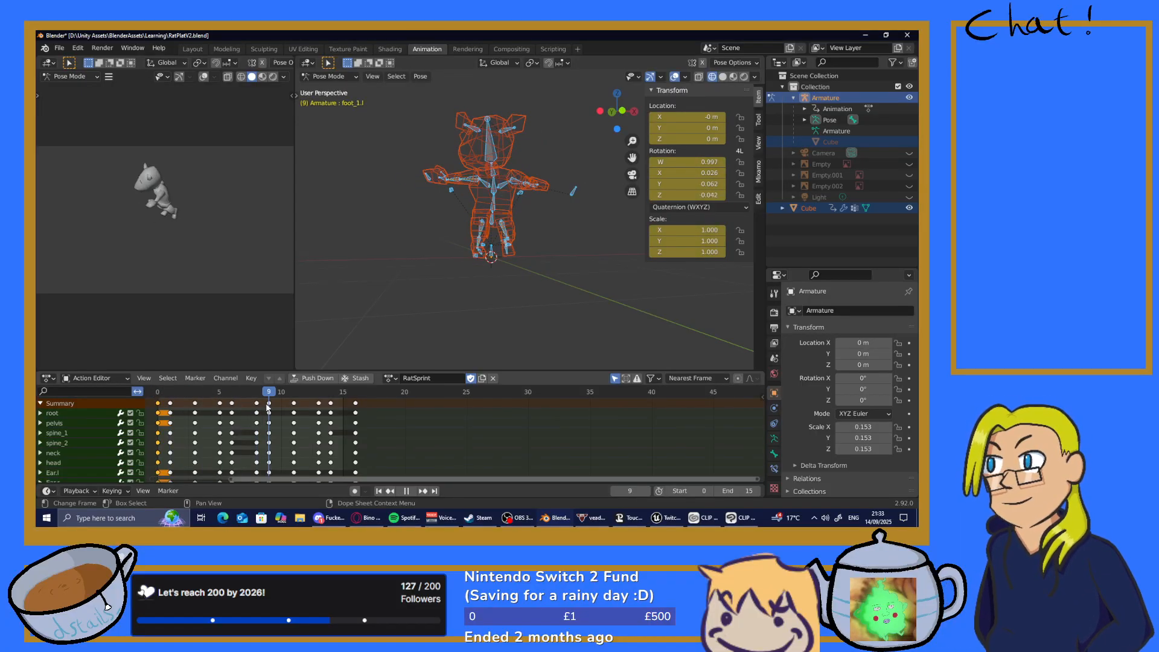
key("Escape")
left_click_drag(159, 406, 158, 475)
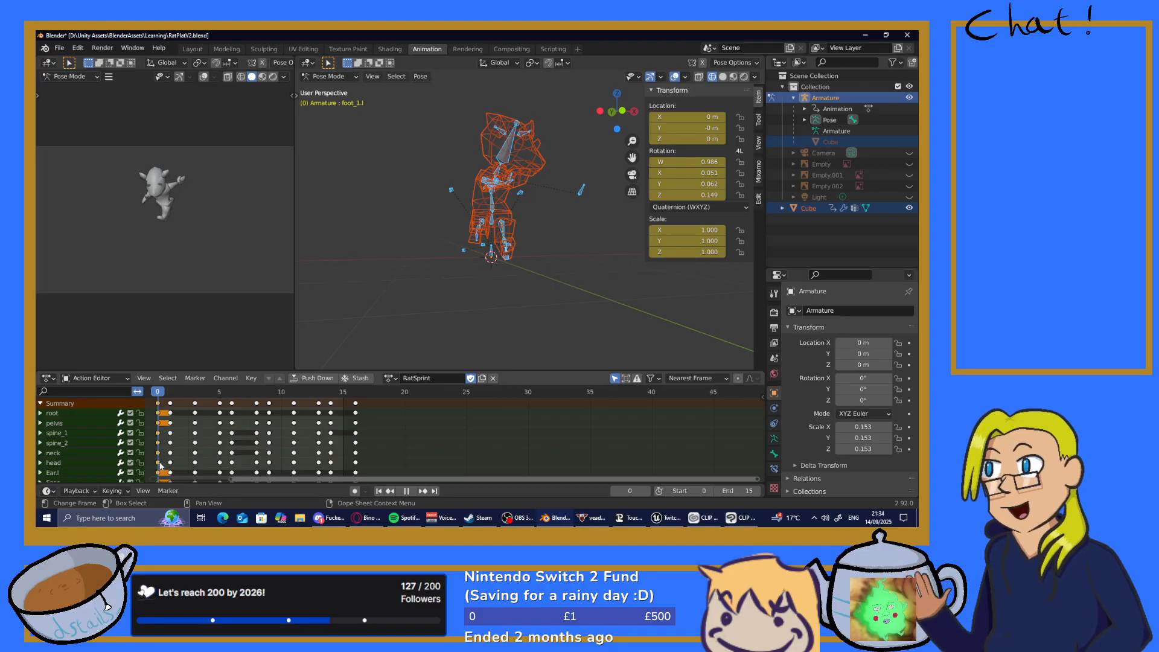
key("space")
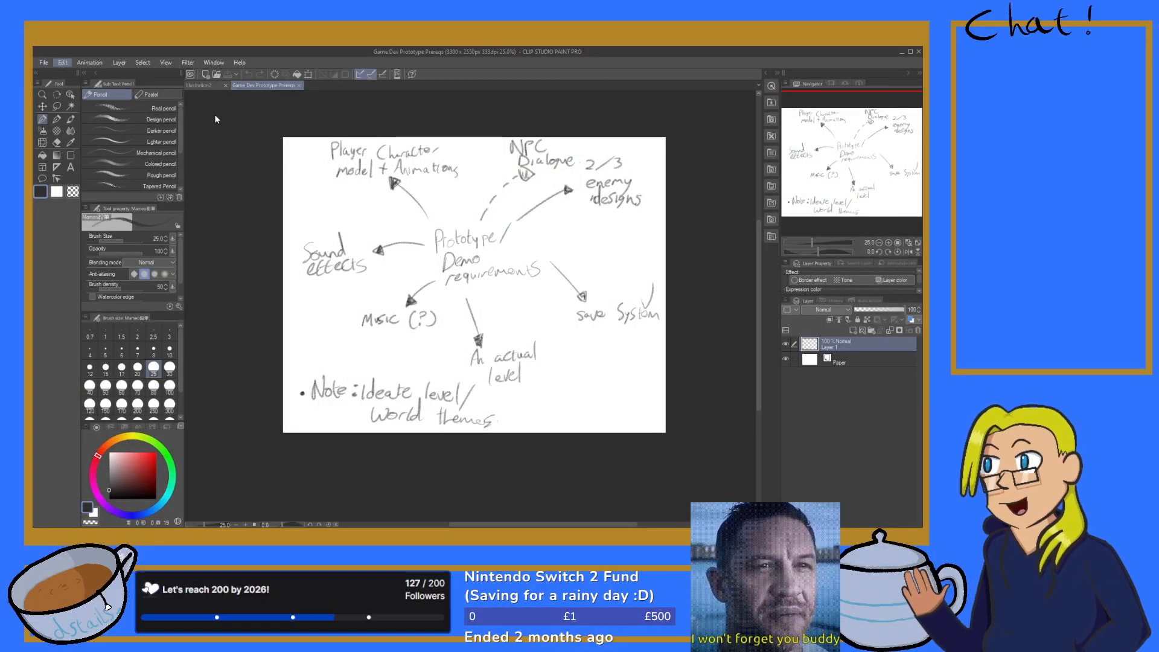
Bring up the blank Illustration2 canvas and pencil short staggered horizontal strokes with connecting lines, the word "or", and alternative strokes beside it
left_click(213, 85)
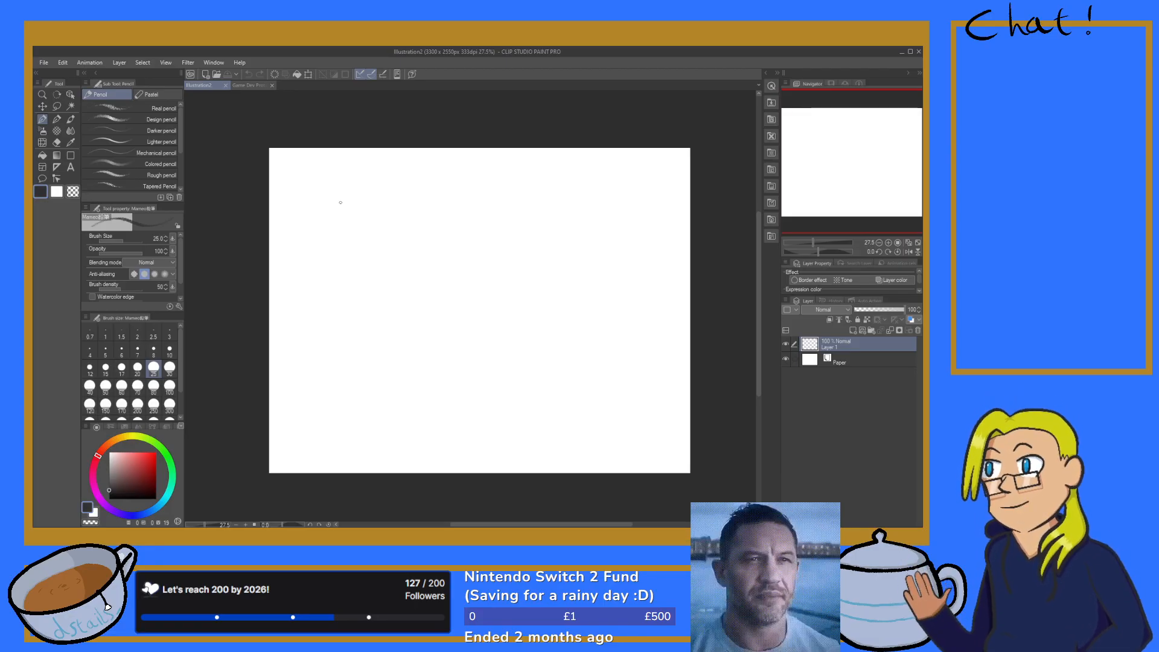
left_click_drag(329, 203, 364, 192)
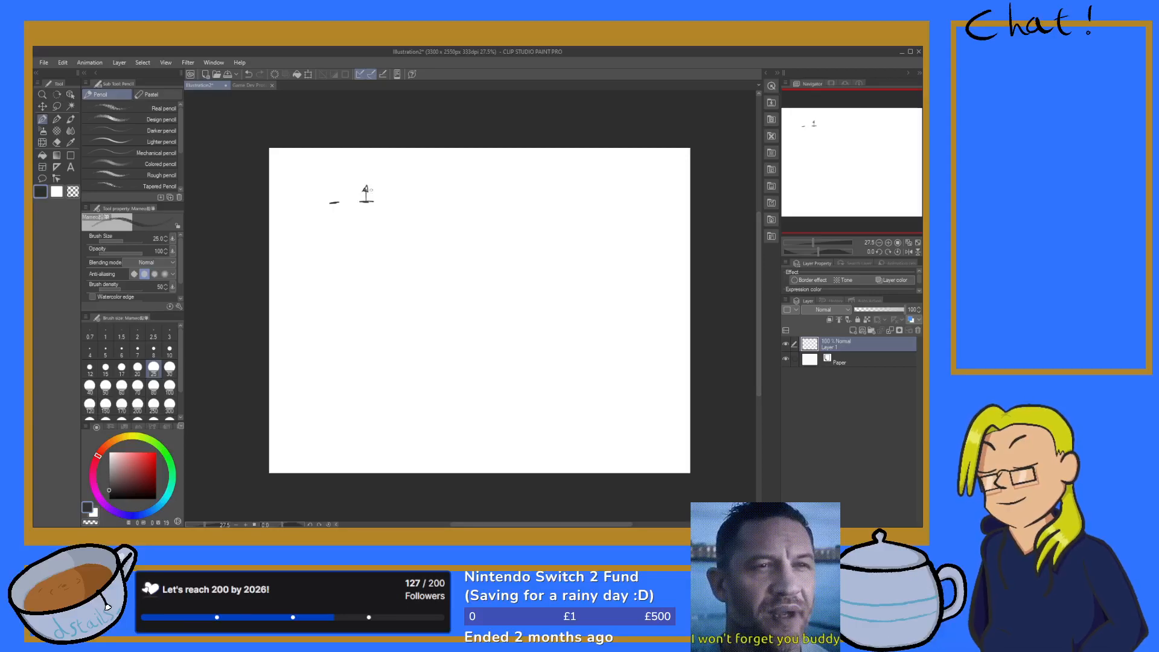
mouse_move(373, 189)
left_mouse_down()
mouse_move(350, 189)
mouse_move(376, 189)
left_mouse_up()
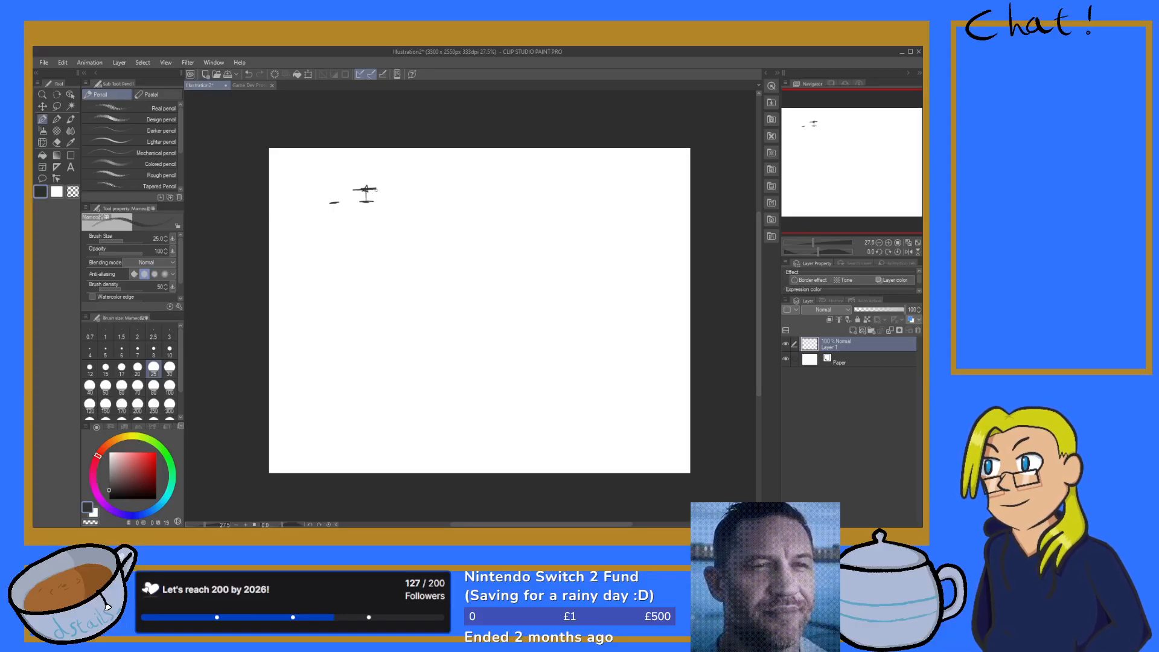
left_click_drag(390, 201, 394, 204)
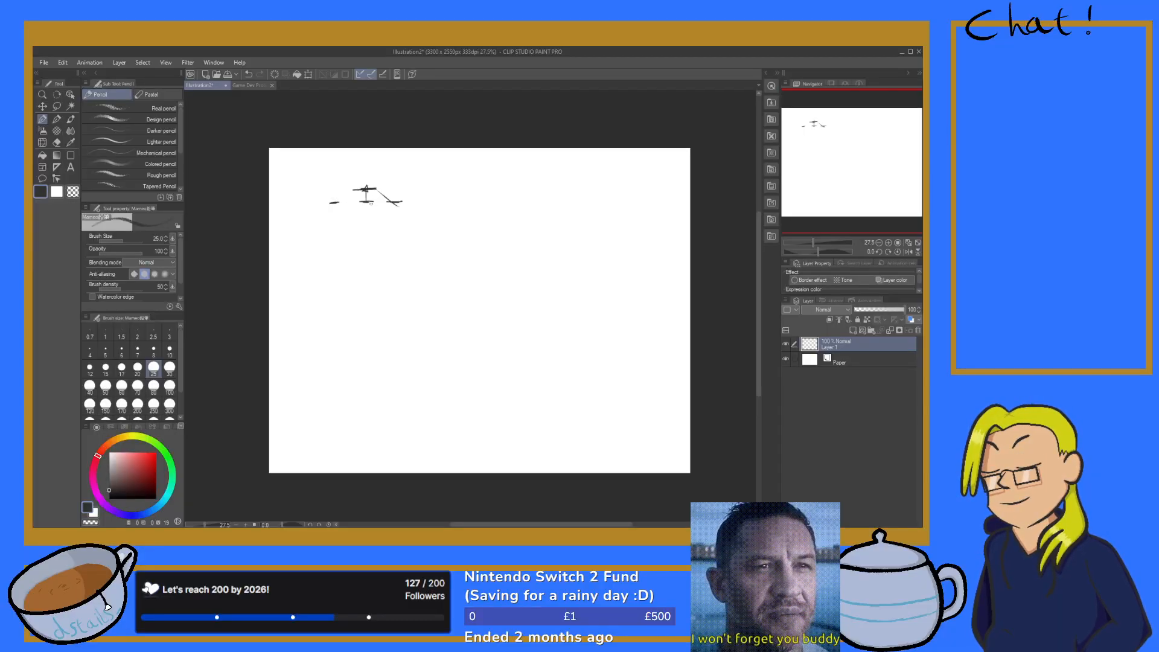
left_click_drag(389, 204, 475, 186)
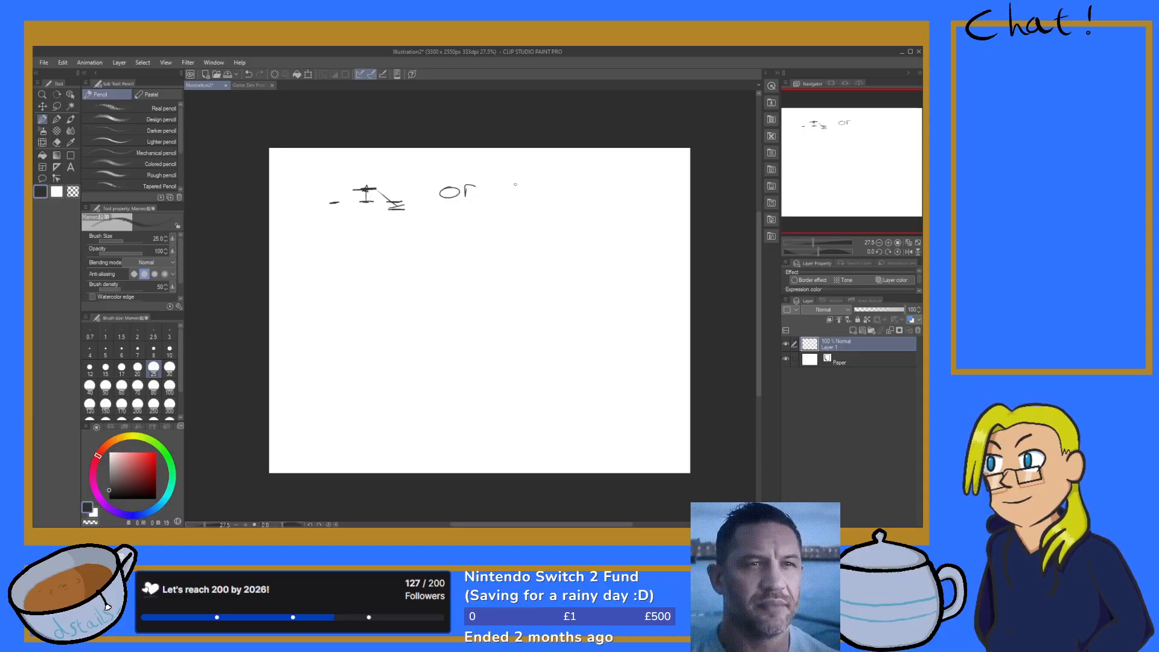
left_click_drag(512, 181, 535, 181)
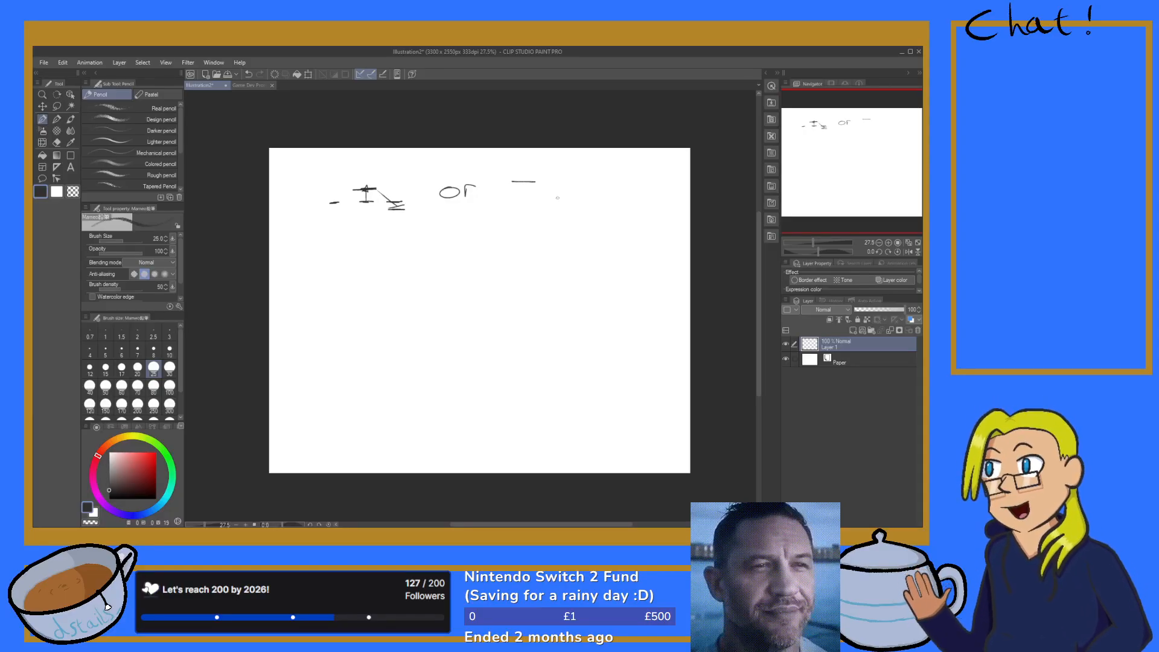
left_click_drag(548, 195, 593, 207)
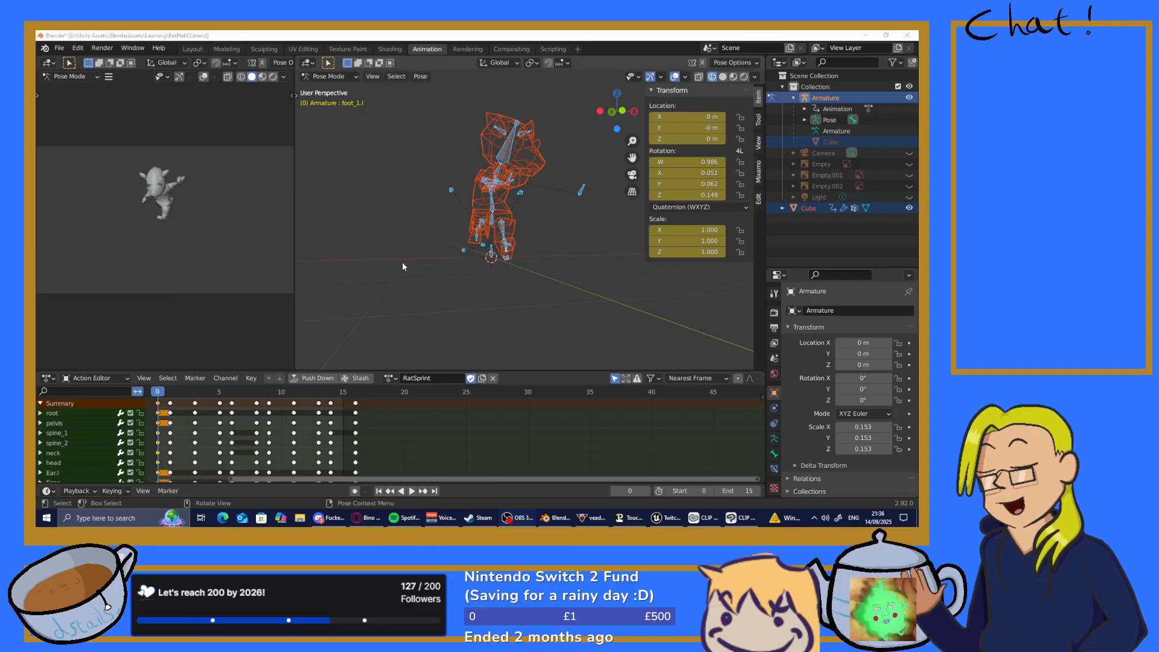
Switch to Blender, view the rat from another angle and select the armature's pelvis bone
middle_click_drag(402, 264, 469, 254)
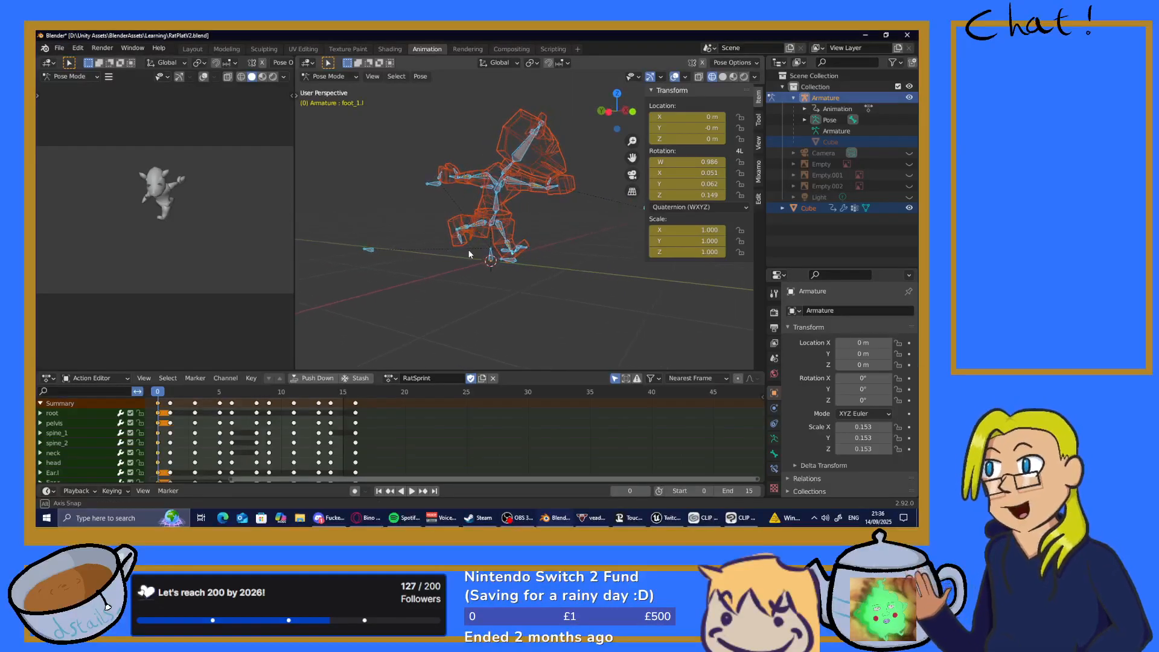
left_click(464, 291)
left_click(492, 221)
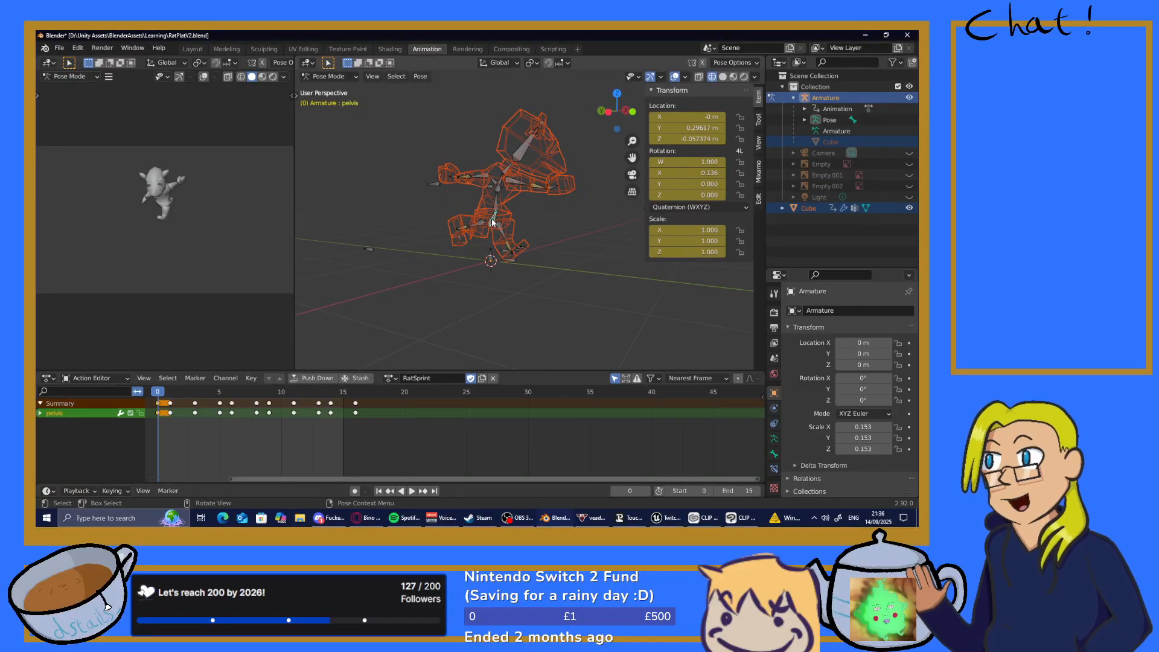
Play and scrub the opening of RatSprint, stop on frame 1 and examine that pose from the side
key("space")
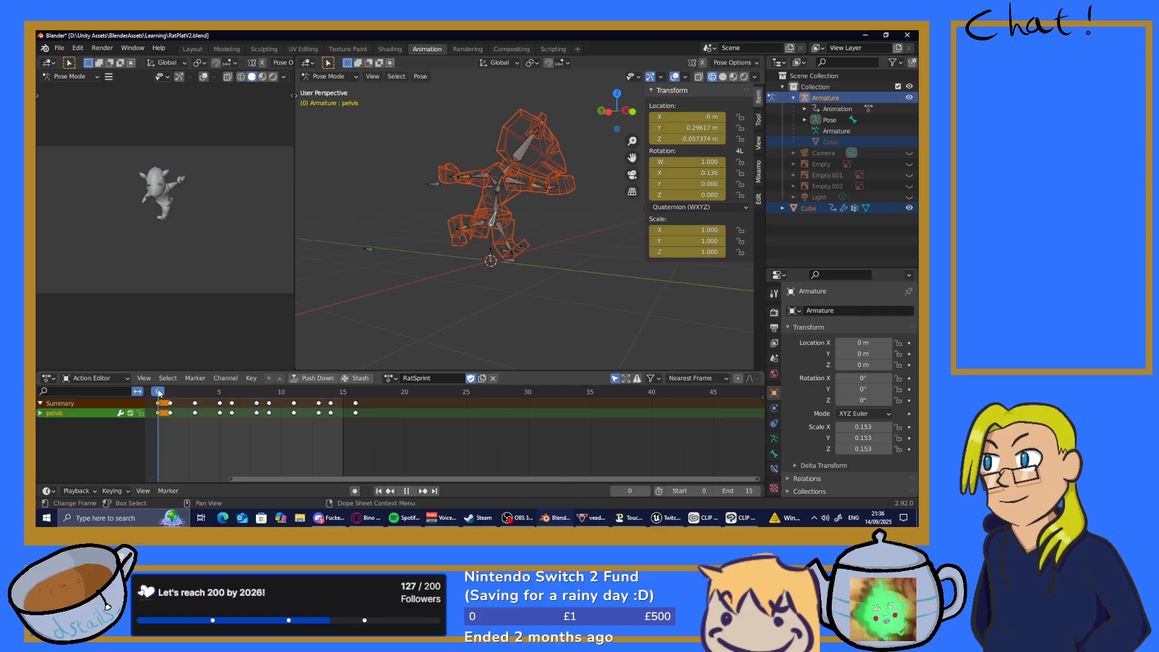
mouse_move(162, 393)
left_mouse_down()
mouse_move(189, 393)
mouse_move(163, 399)
left_mouse_up()
key("space")
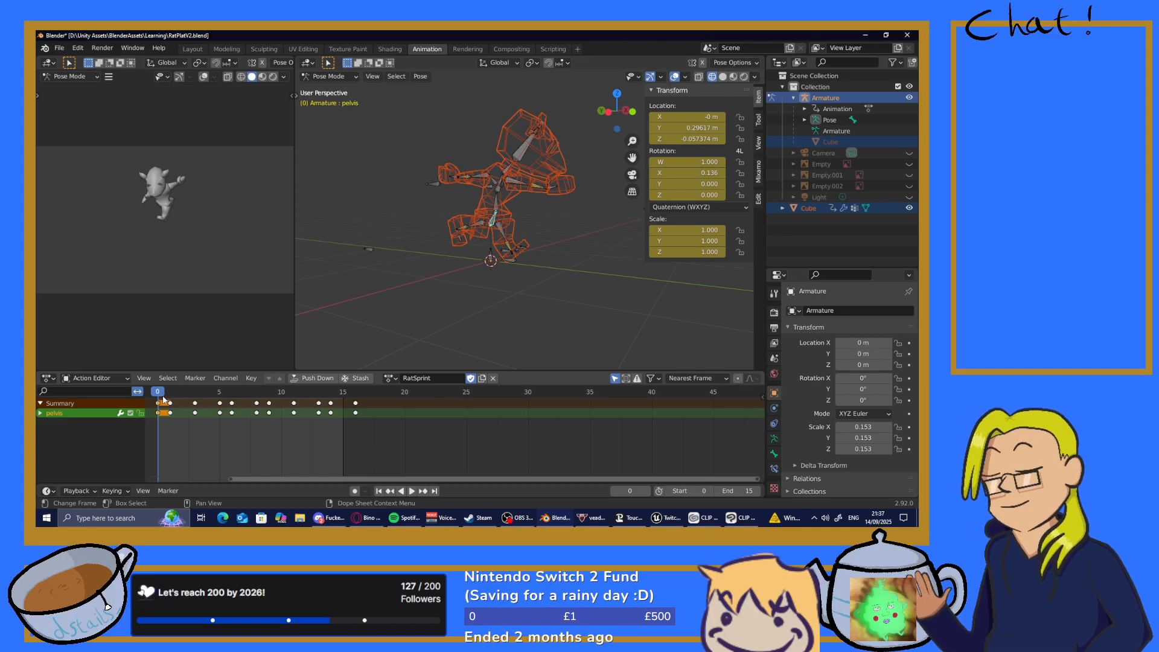
key("space")
left_click_drag(172, 396, 205, 404)
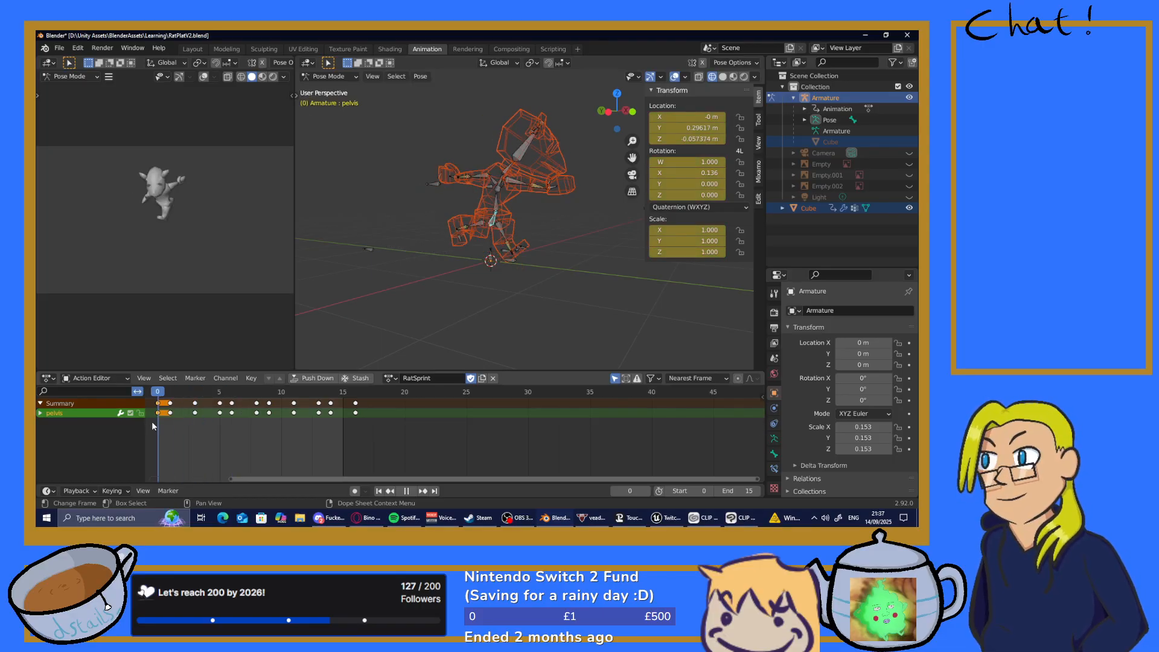
key("space")
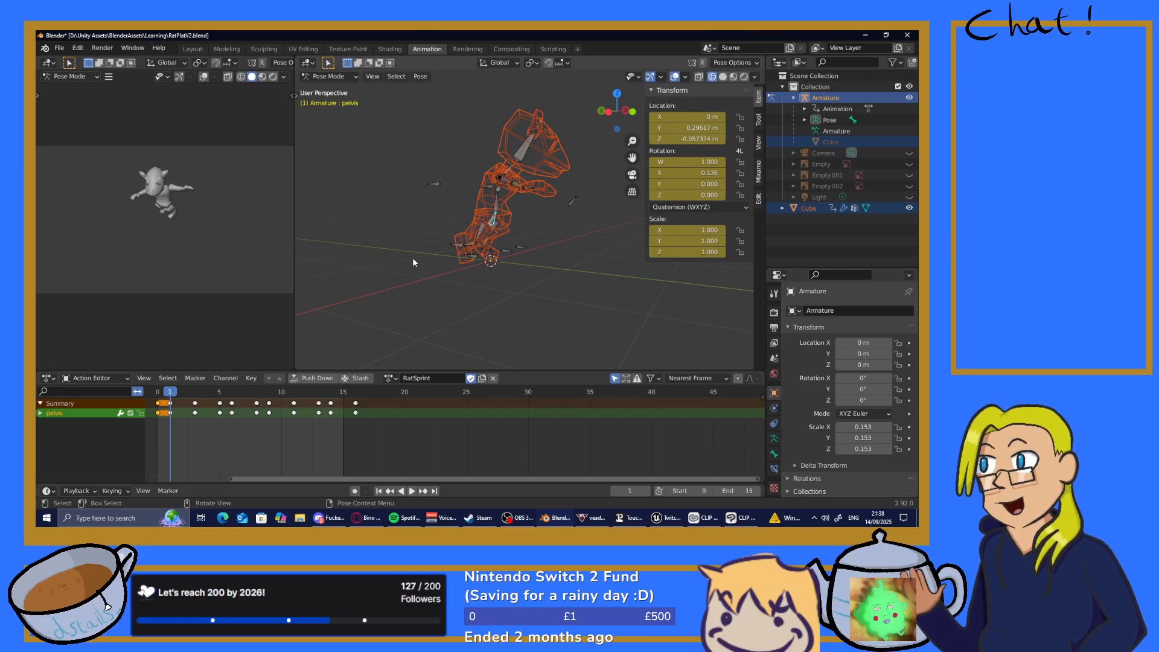
mouse_move(538, 289)
middle_mouse_down()
mouse_move(490, 287)
mouse_move(553, 292)
mouse_move(542, 296)
middle_mouse_up()
middle_click_drag(483, 267, 505, 269)
key("space")
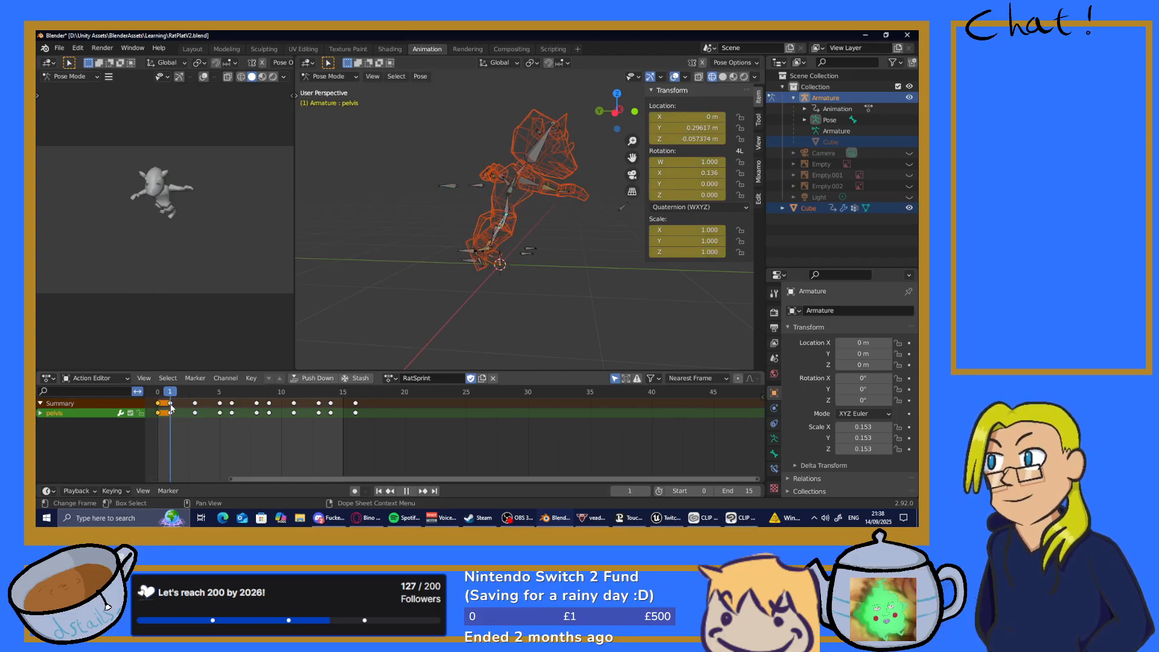
key("space")
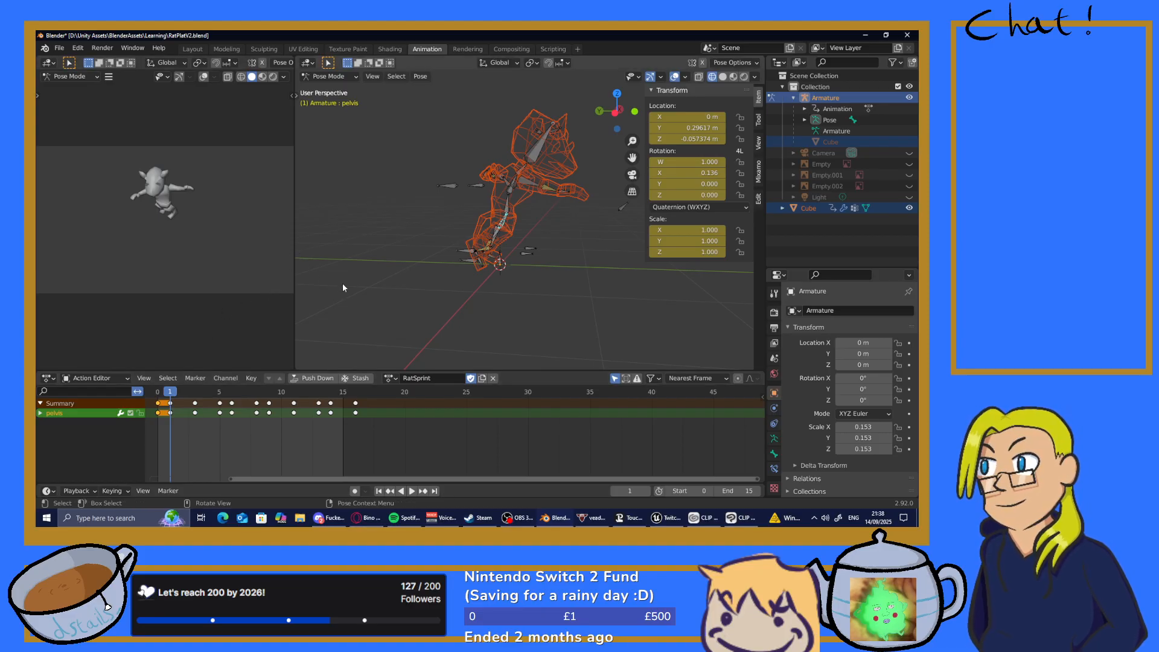
Try to raise the pelvis bone along the global Z axis at frame 1 and undo the move
left_click(409, 271)
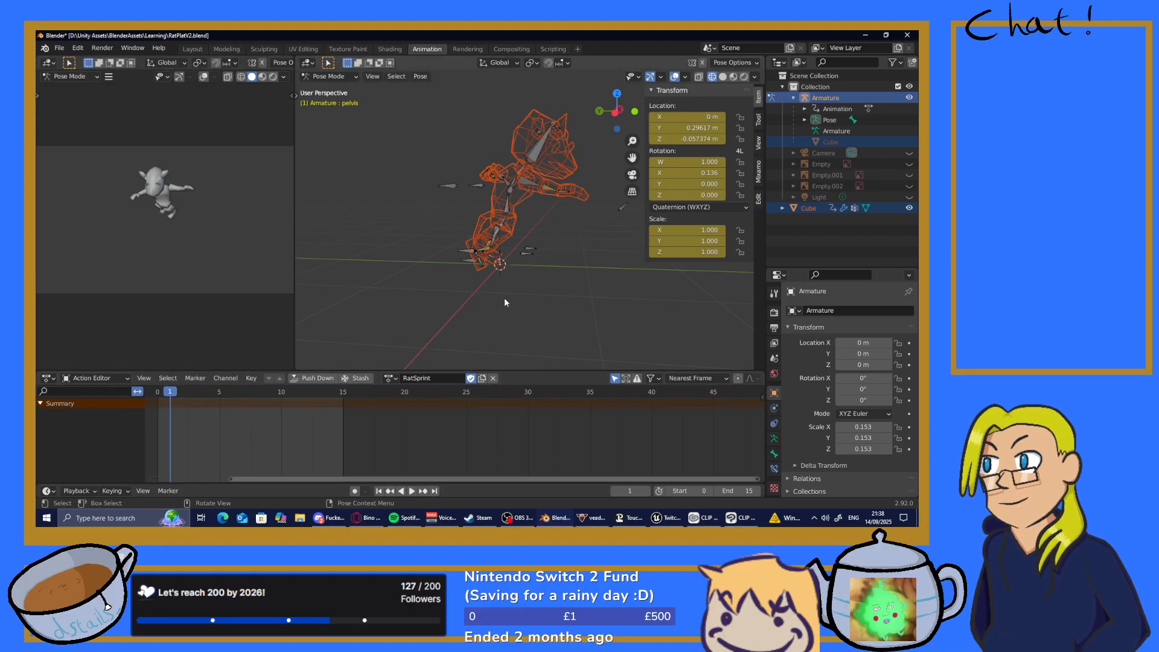
left_click(503, 227)
key("g")
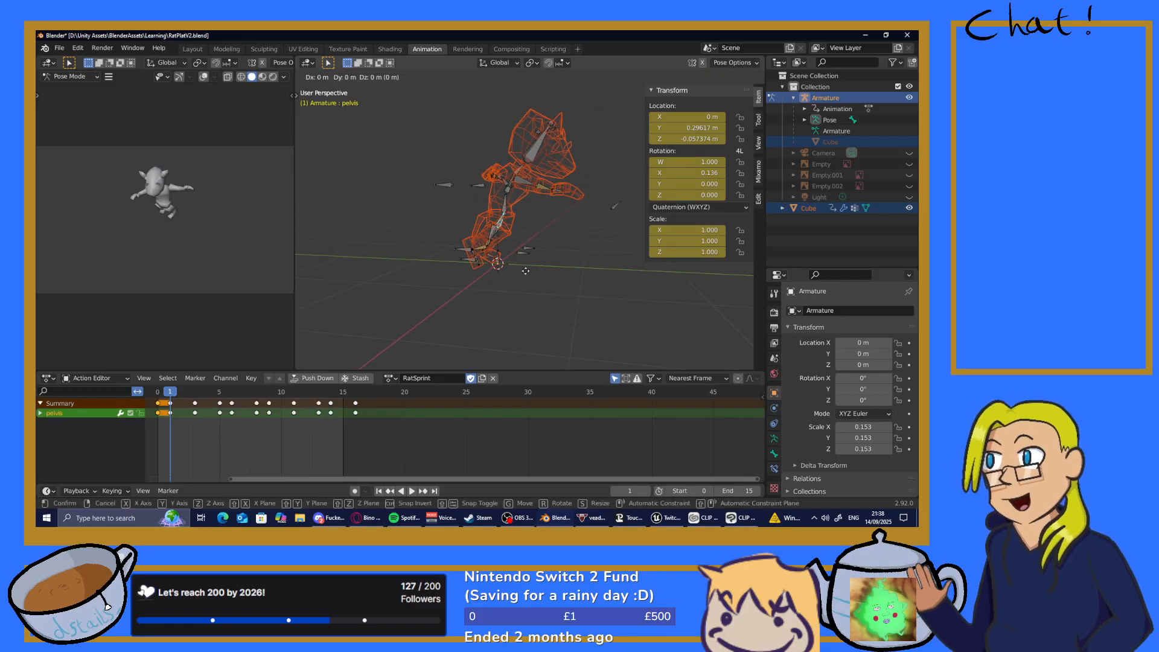
key("z")
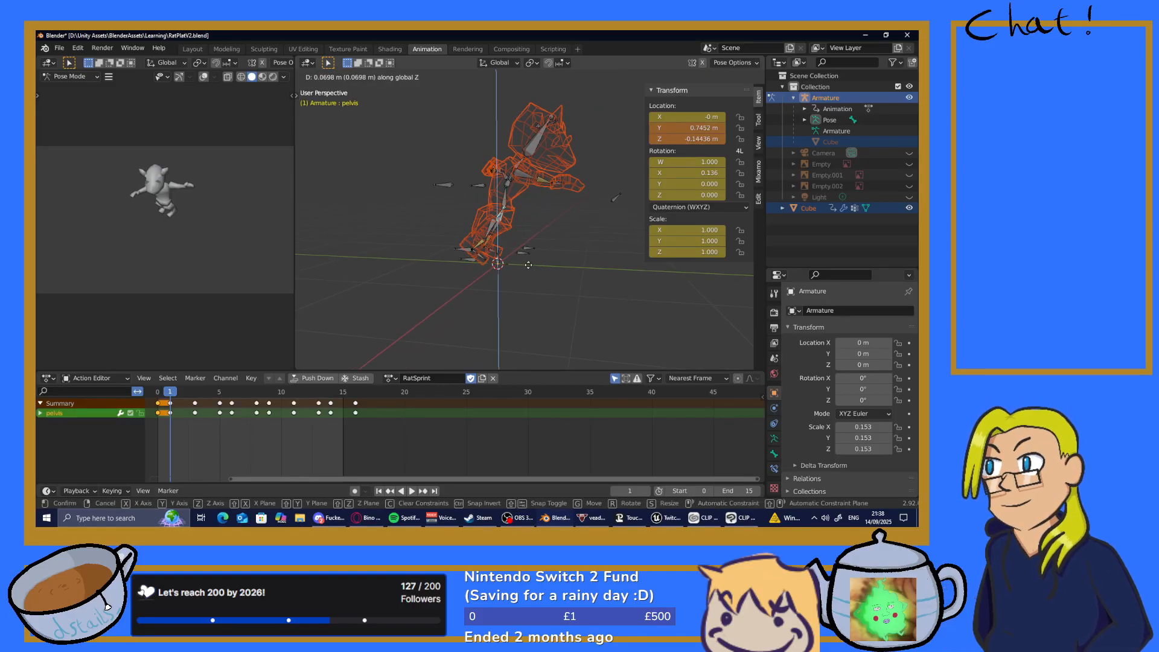
left_click(535, 263)
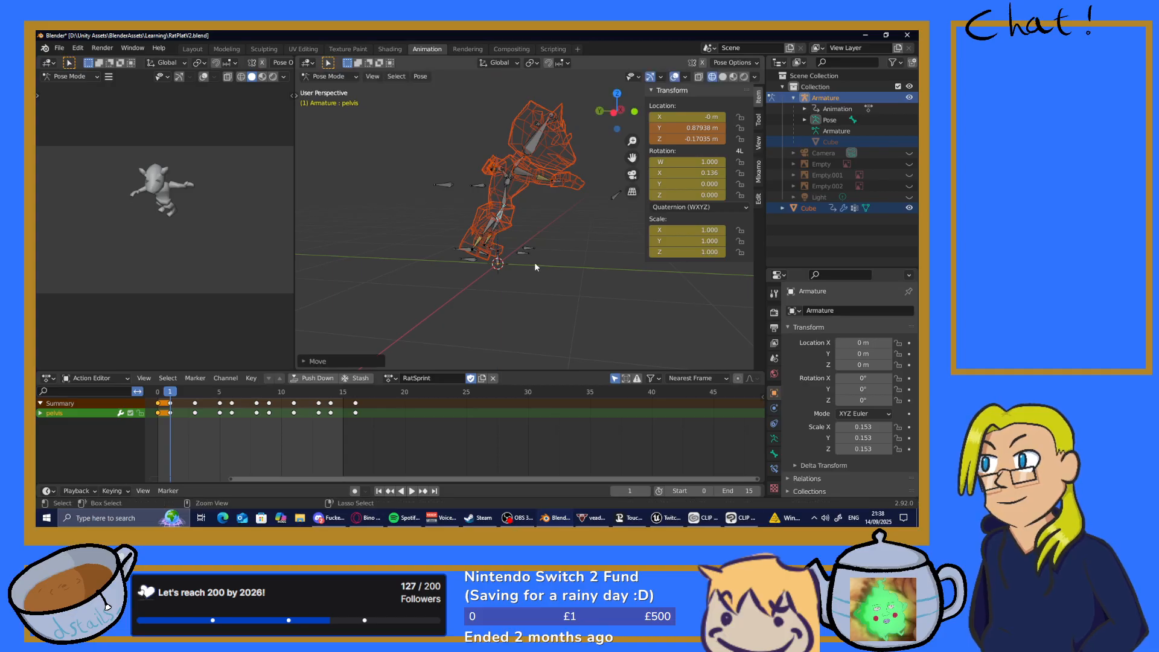
key("ctrl+z")
Raise the pelvis bone along global Z at frame 1 to a location of about Y 0.605 m and Z -0.117 m
key("g")
key("z")
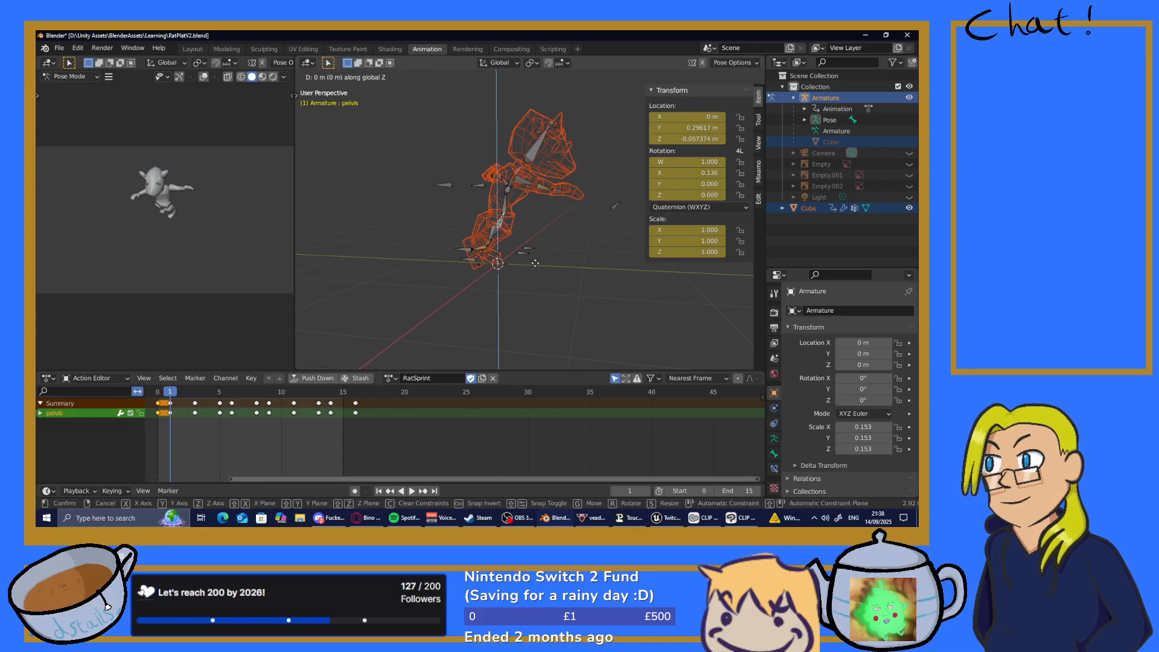
left_click(524, 299)
middle_click_drag(524, 299, 549, 298)
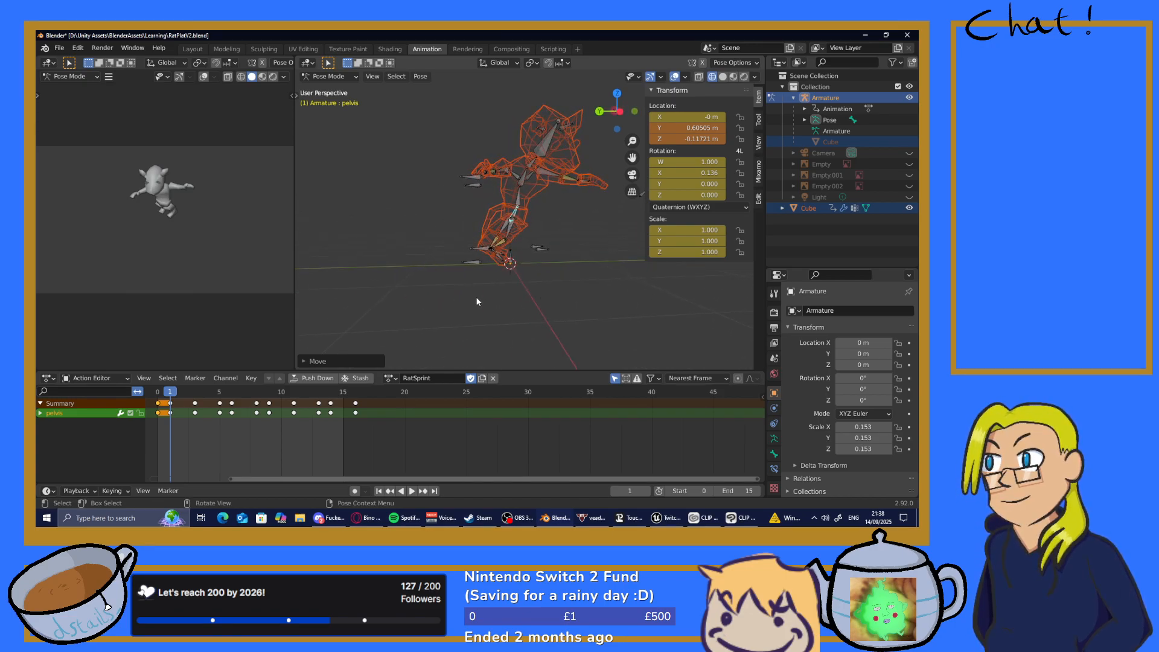
Reselect the pelvis bone and insert a Location, Rotation & Scale keyframe for it at frame 1
left_click(426, 287)
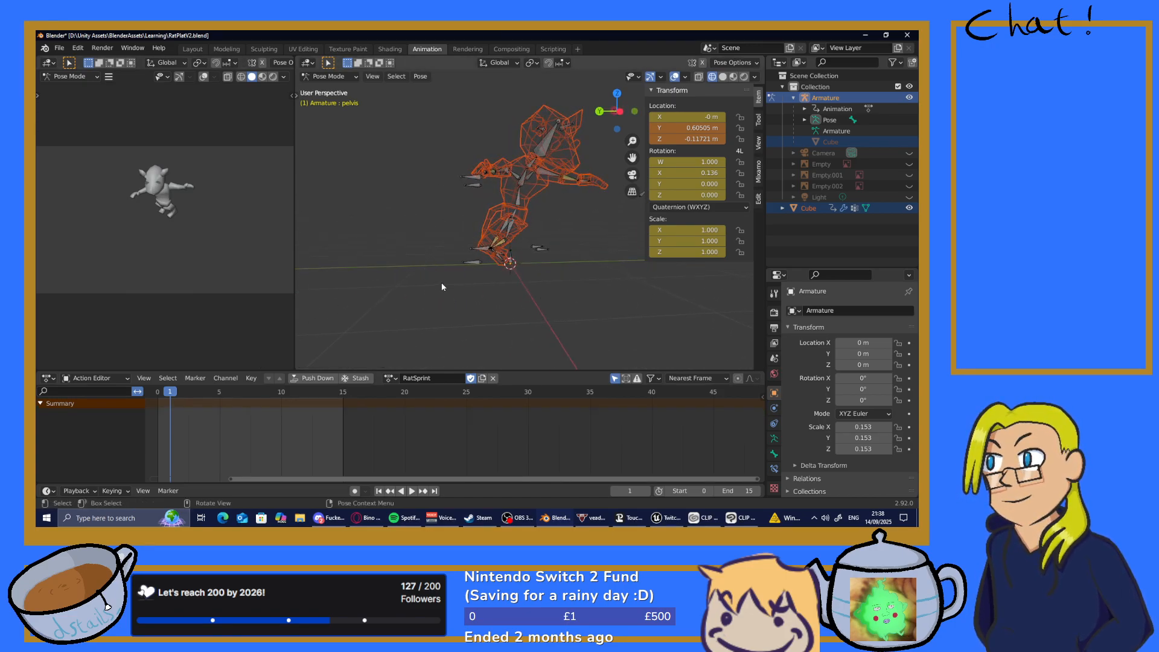
left_click(516, 215)
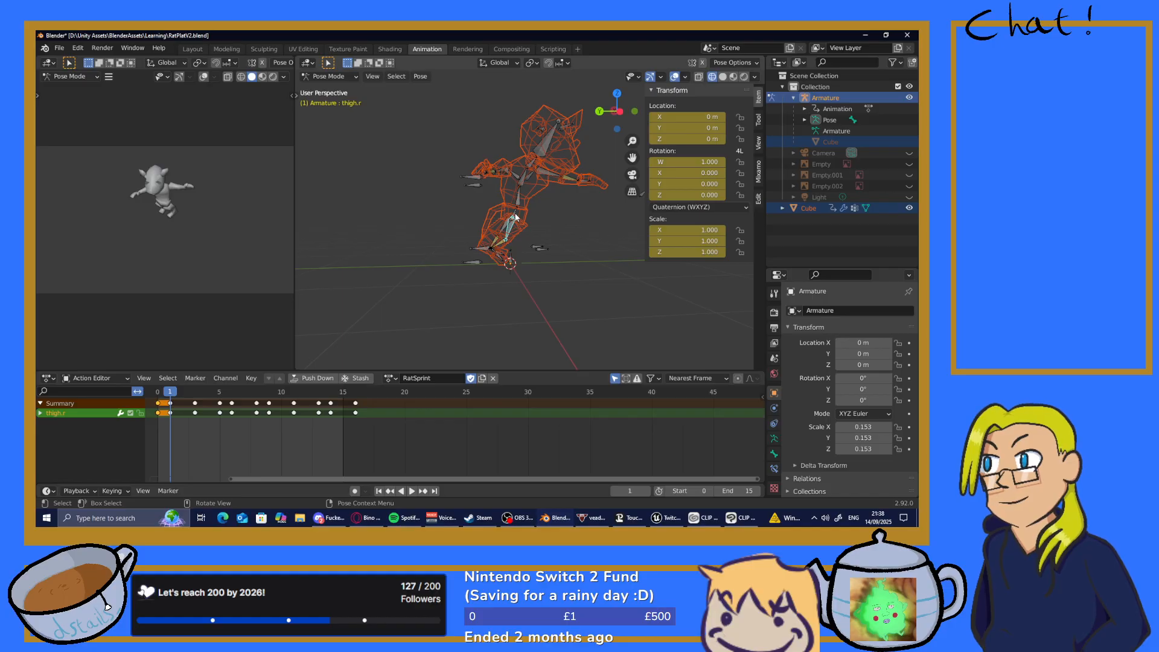
left_click(512, 211)
middle_click_drag(553, 222, 563, 269)
key("i")
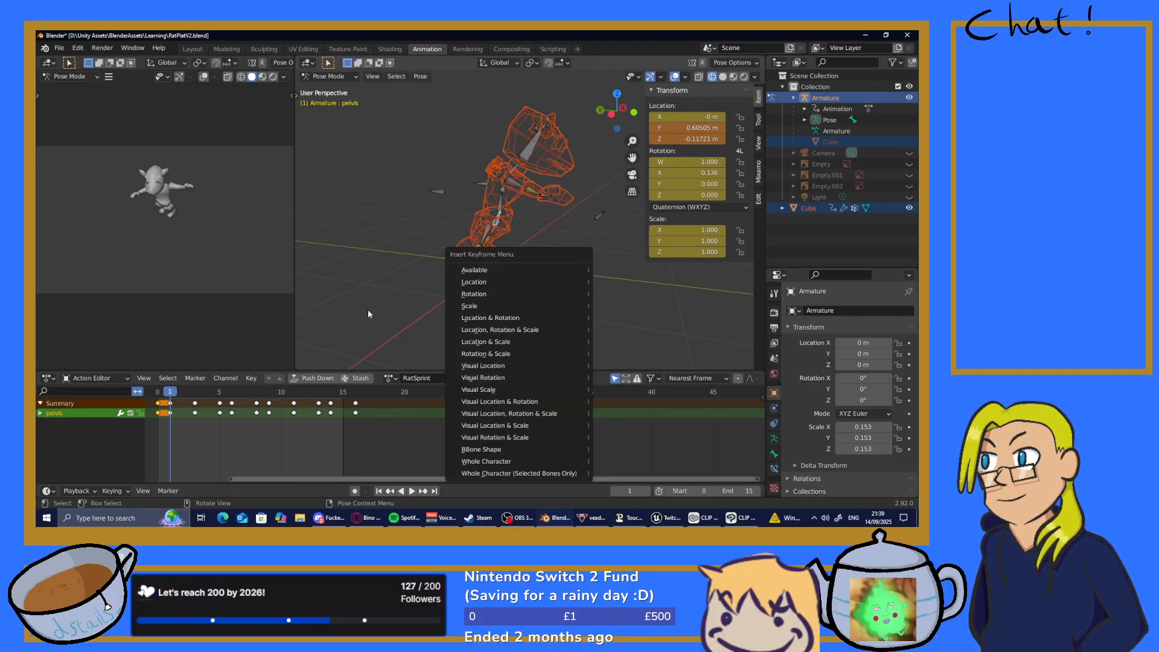
left_click(483, 329)
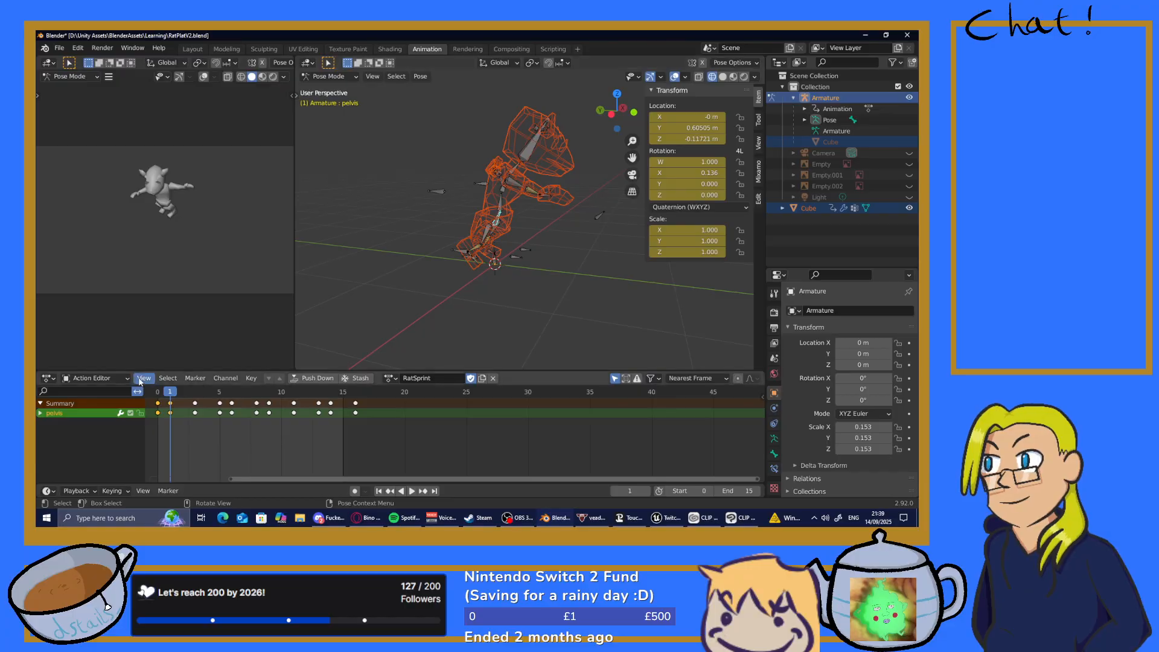
Compare the raised pelvis pose at frame 1 with the pose at frame 2 from the side
key("space")
key("space")
middle_click_drag(465, 284, 534, 280)
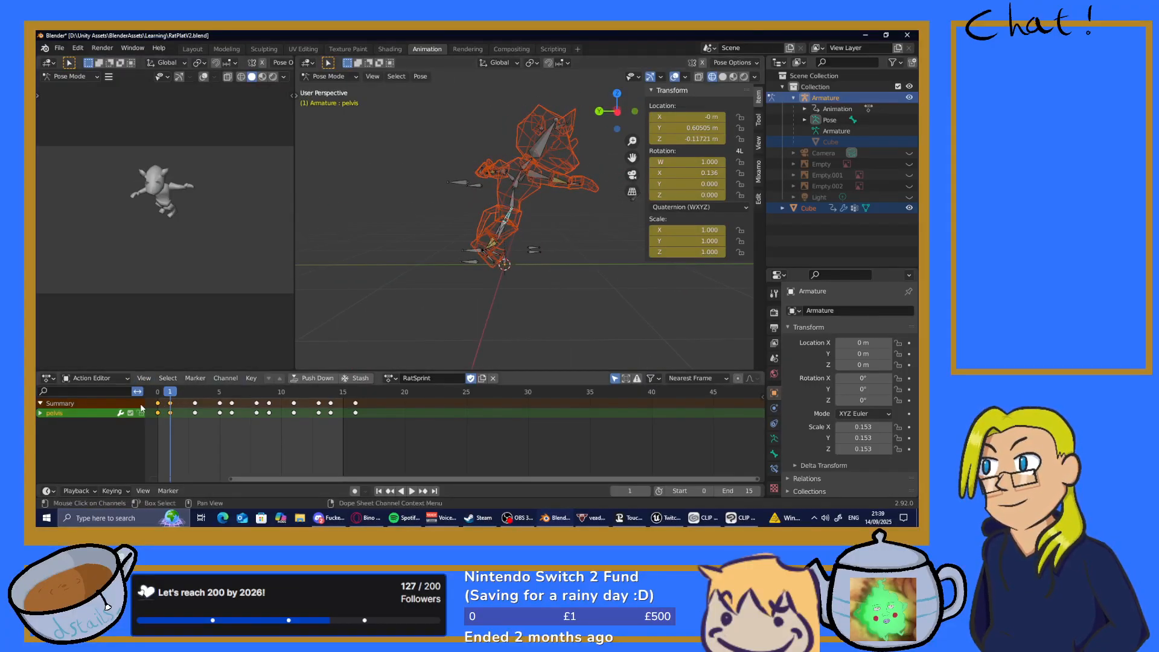
left_click_drag(171, 395, 182, 398)
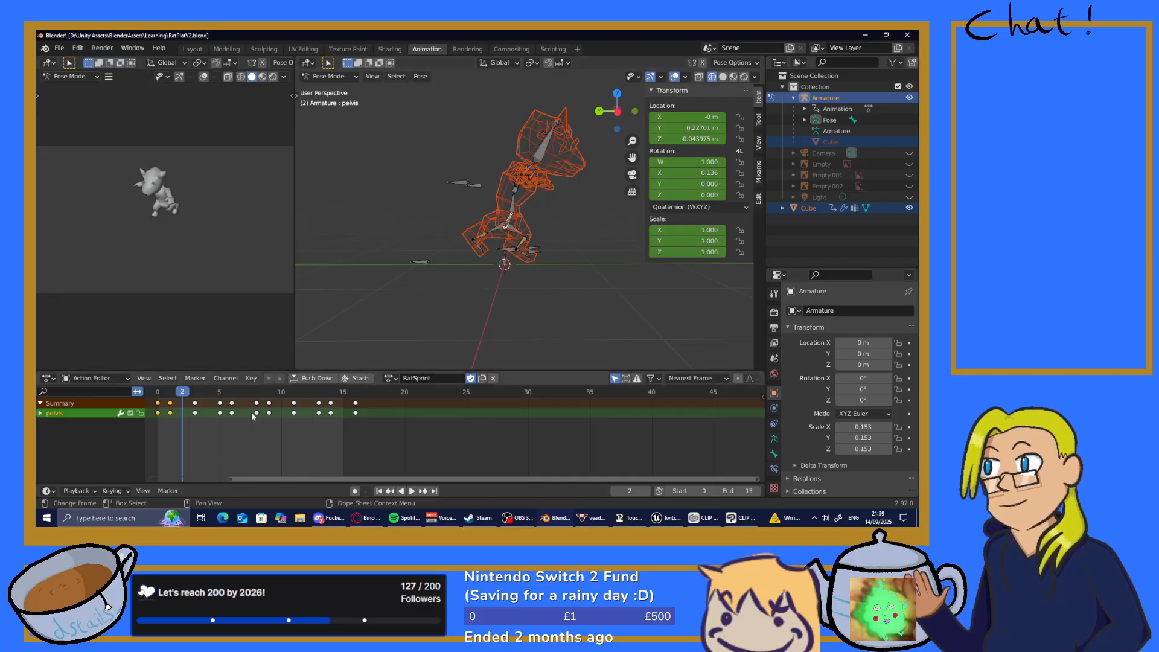
left_click(170, 397)
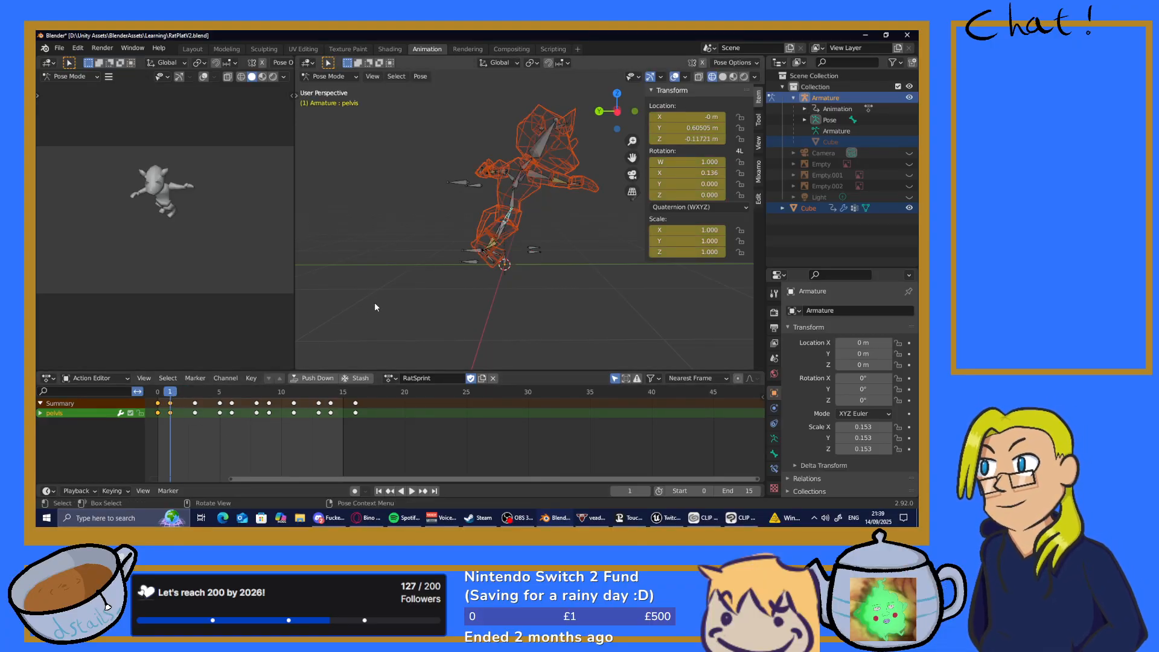
Insert the pelvis bone's Location, Rotation & Scale keyframe at frame 1 again and copy its pose
key("k")
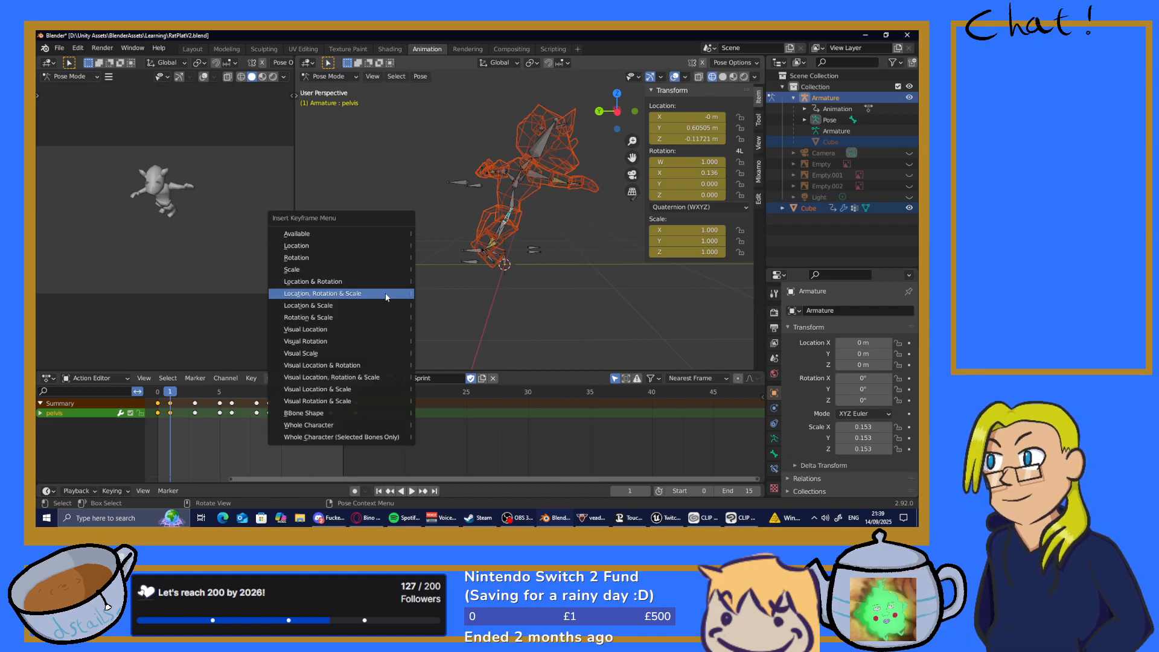
left_click(385, 294)
left_click(420, 76)
left_click(439, 181)
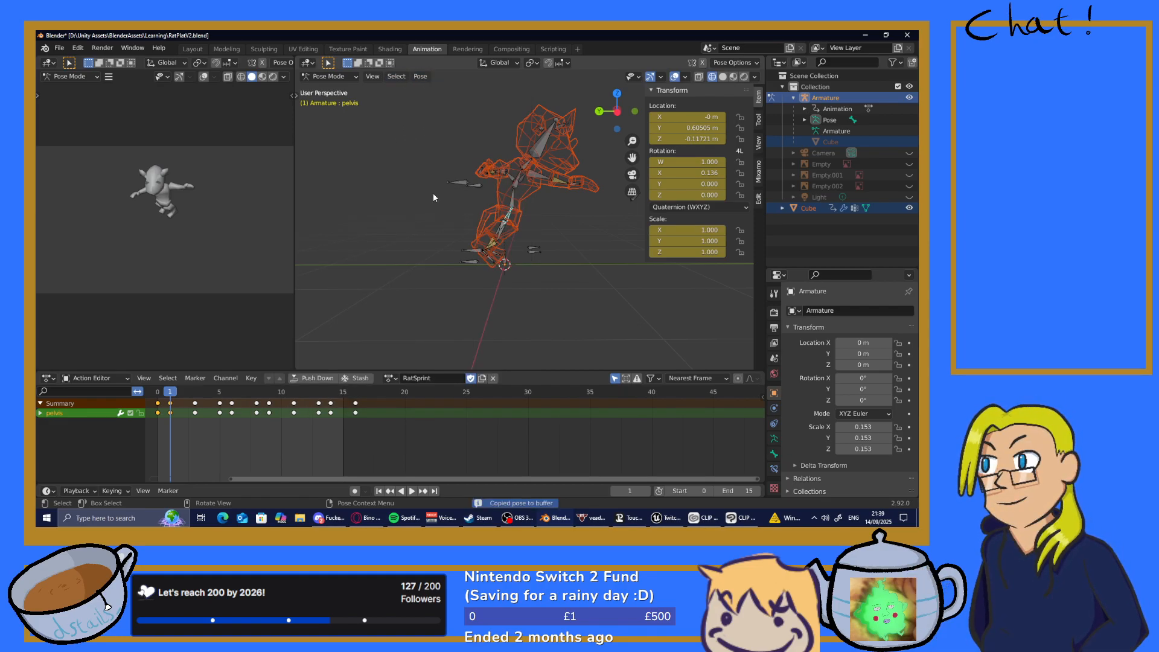
Paste the copied pelvis pose at frame 2 and insert a Location, Rotation & Scale keyframe for it
key("Right")
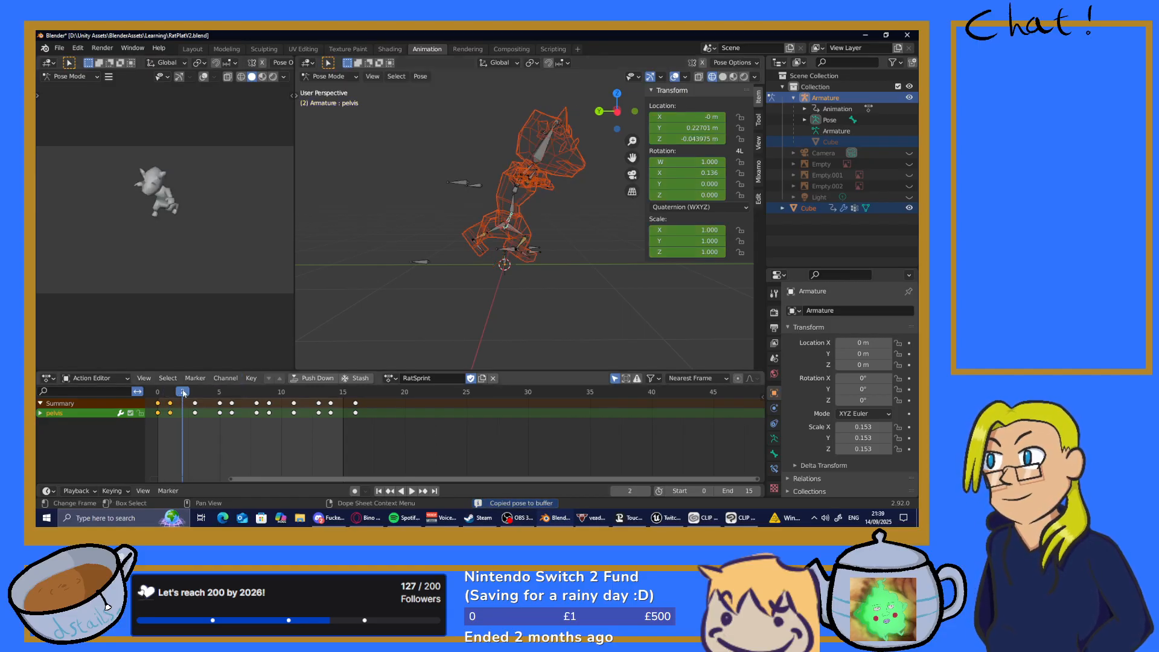
left_click(422, 77)
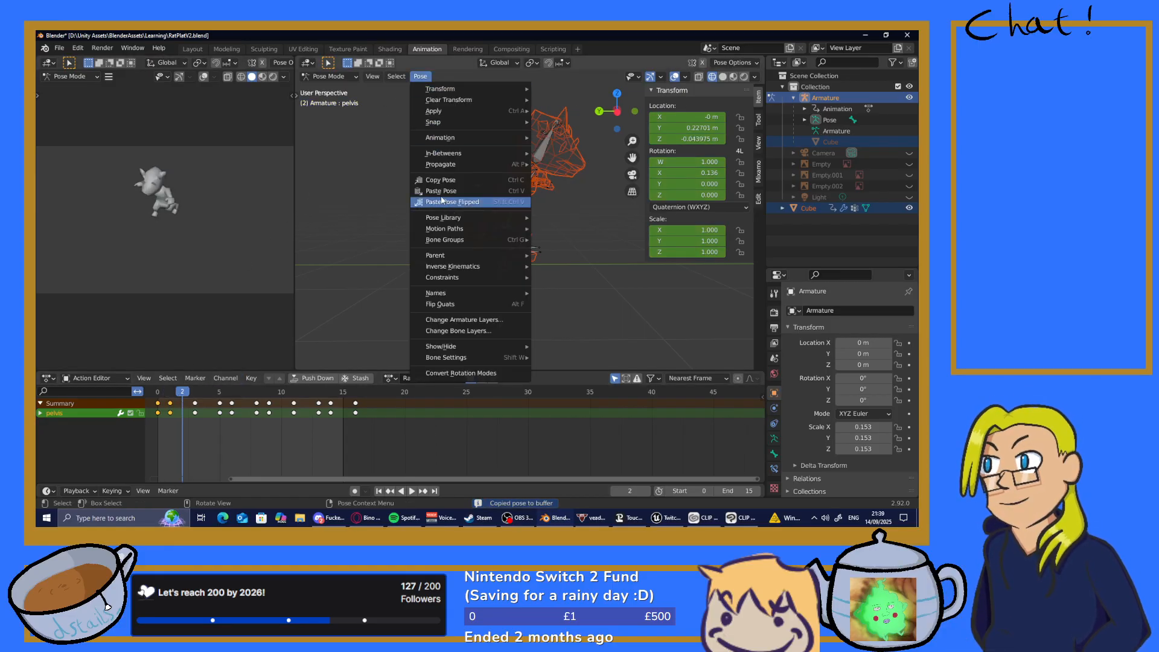
left_click(433, 191)
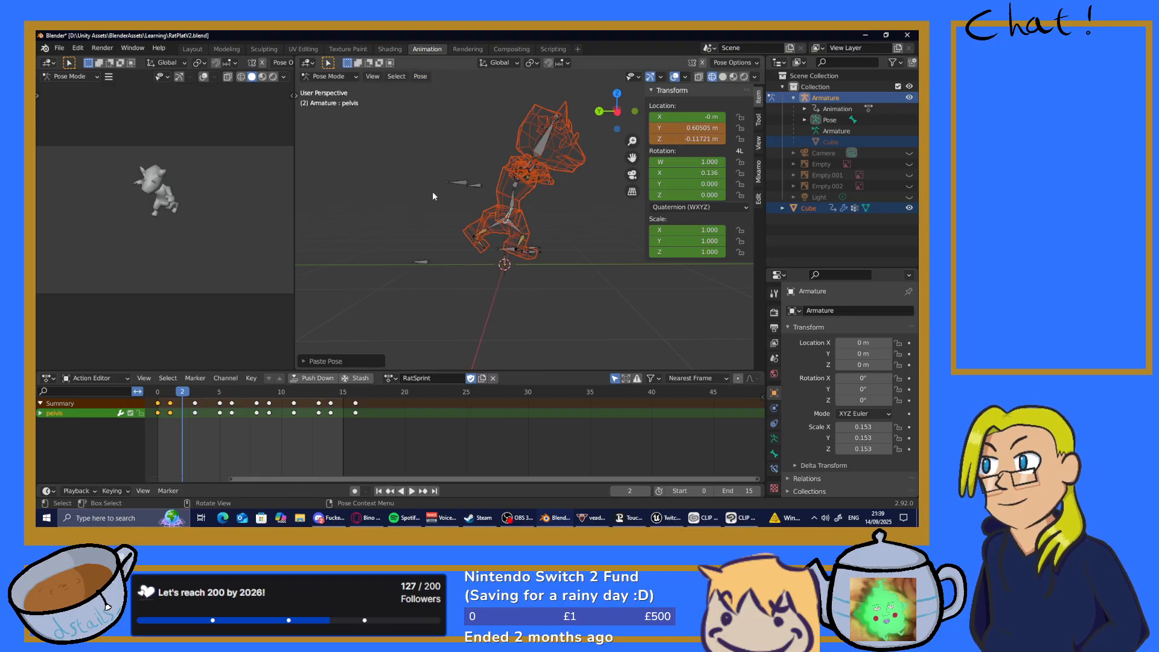
middle_click_drag(472, 281, 439, 277)
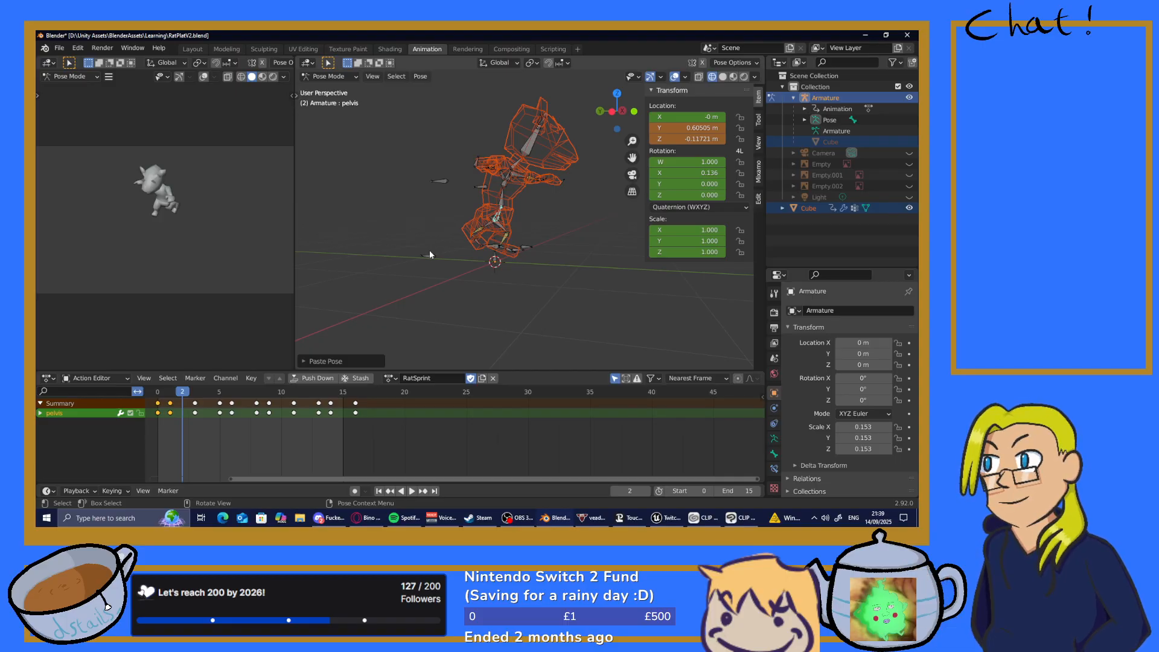
key("i")
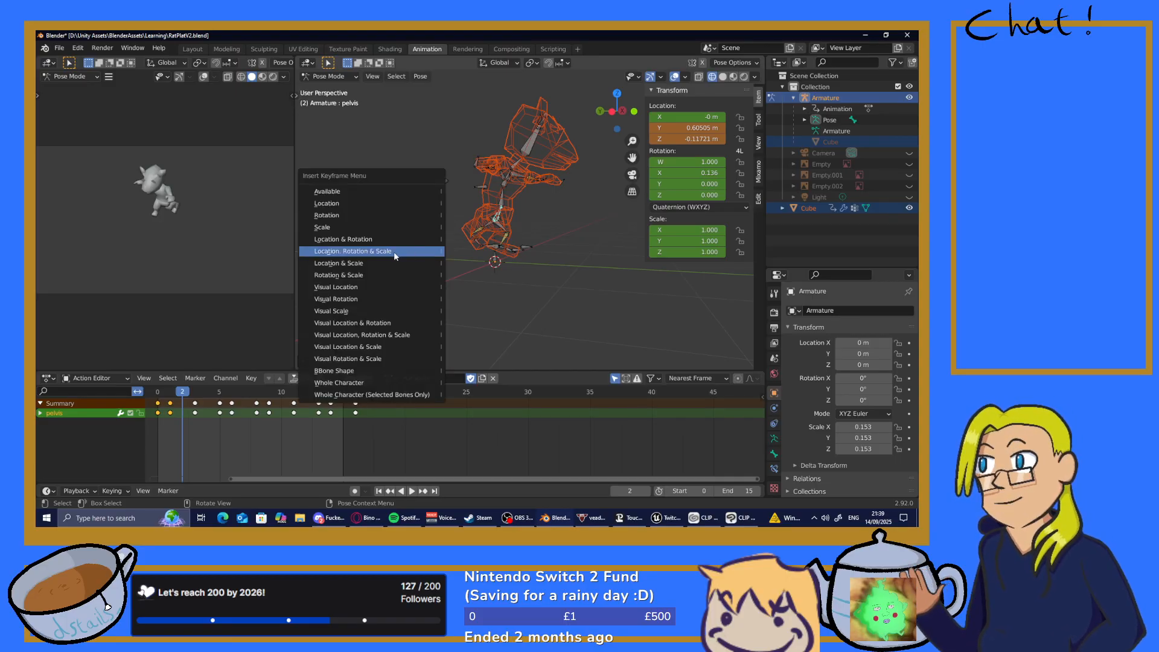
left_click(394, 251)
left_click(166, 397)
key("space")
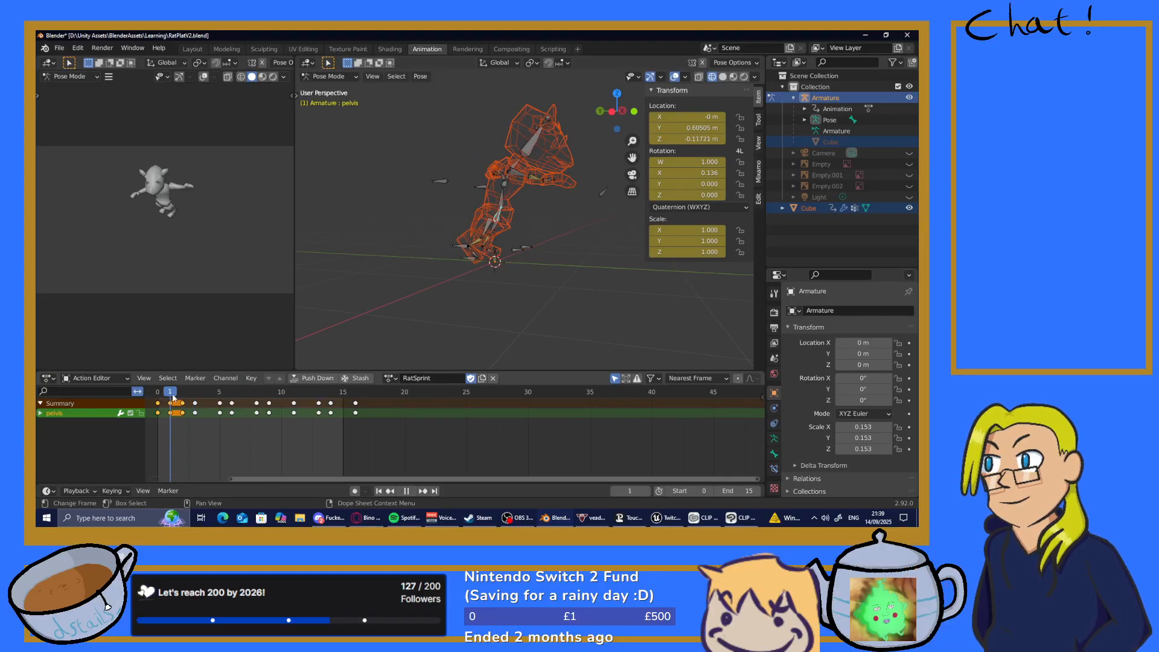
key("space")
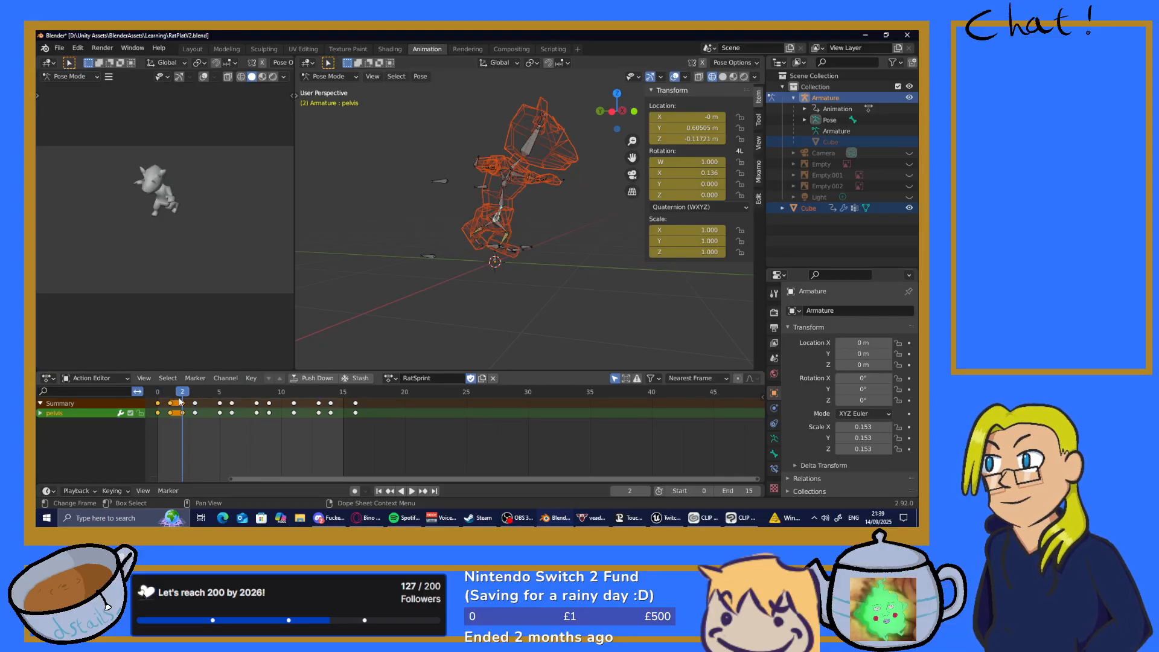
Raise the pelvis bone along global Z at frame 2 to a location of about Y 1.247 m and Z -0.242 m
middle_click_drag(406, 270, 450, 271)
key("g")
key("z")
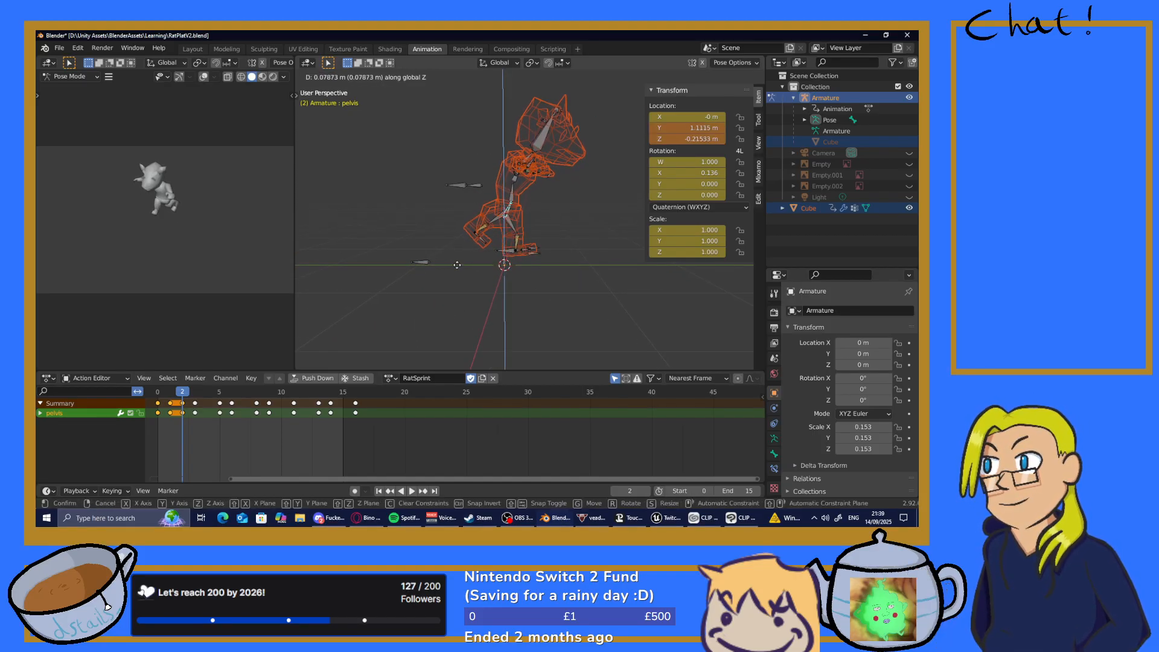
left_click(458, 264)
middle_click_drag(462, 262, 507, 255)
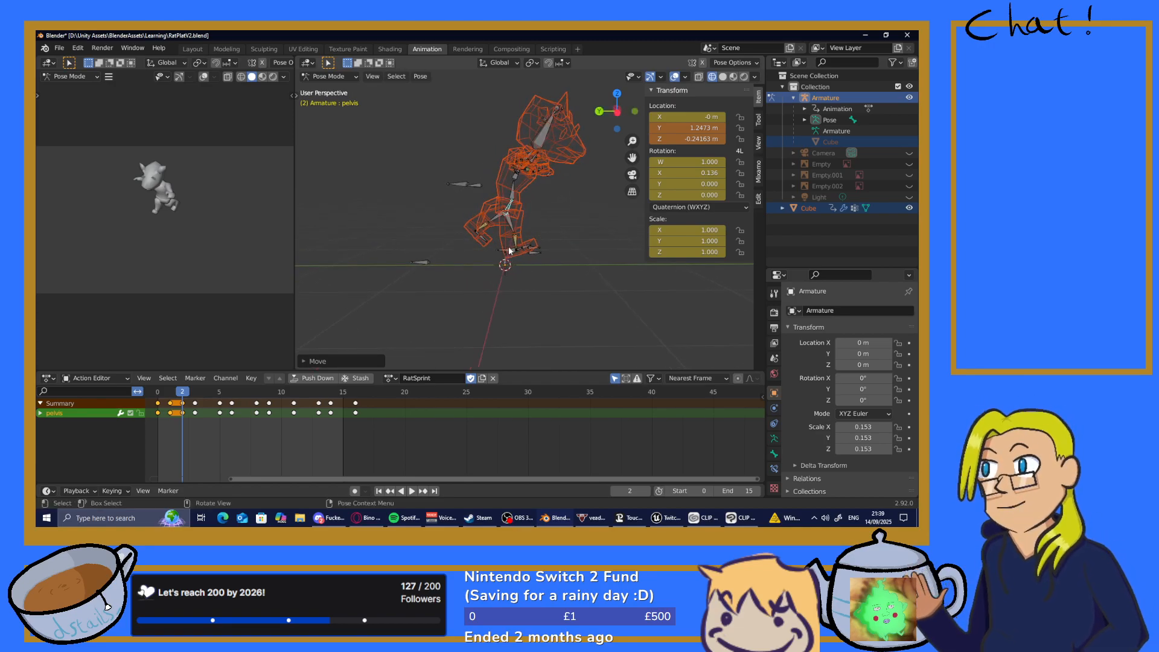
Raise and reposition the right foot IK bone at frame 2 to about X 0.140 m, Y -0.916 m, Z 2.597 m
left_click(506, 250)
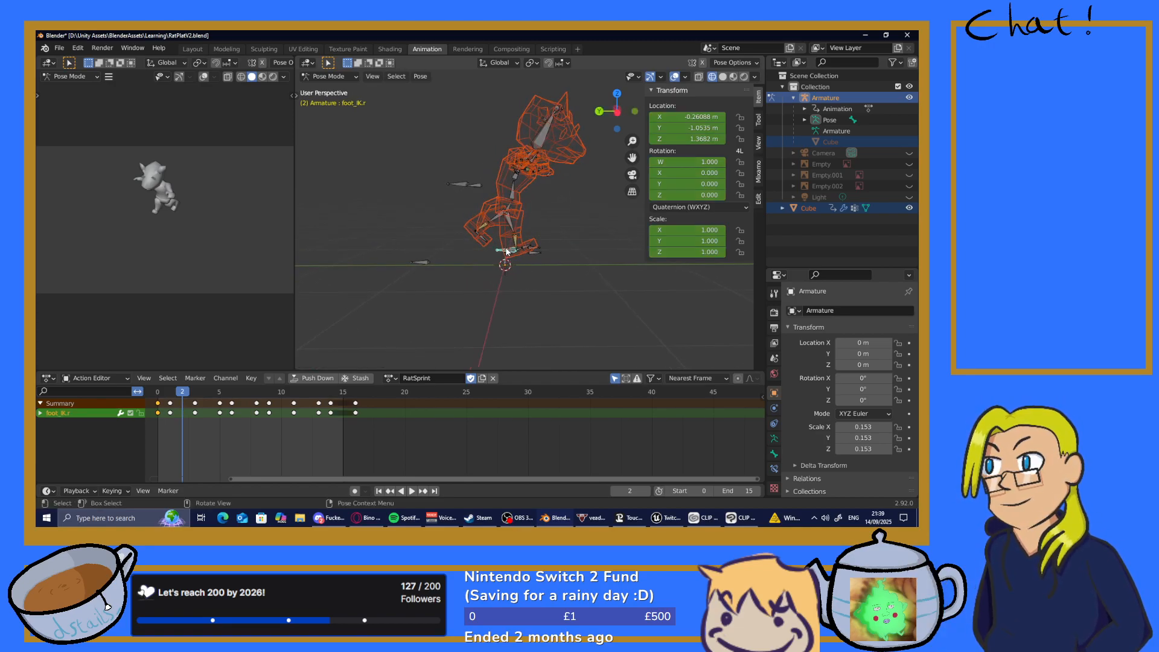
key("g")
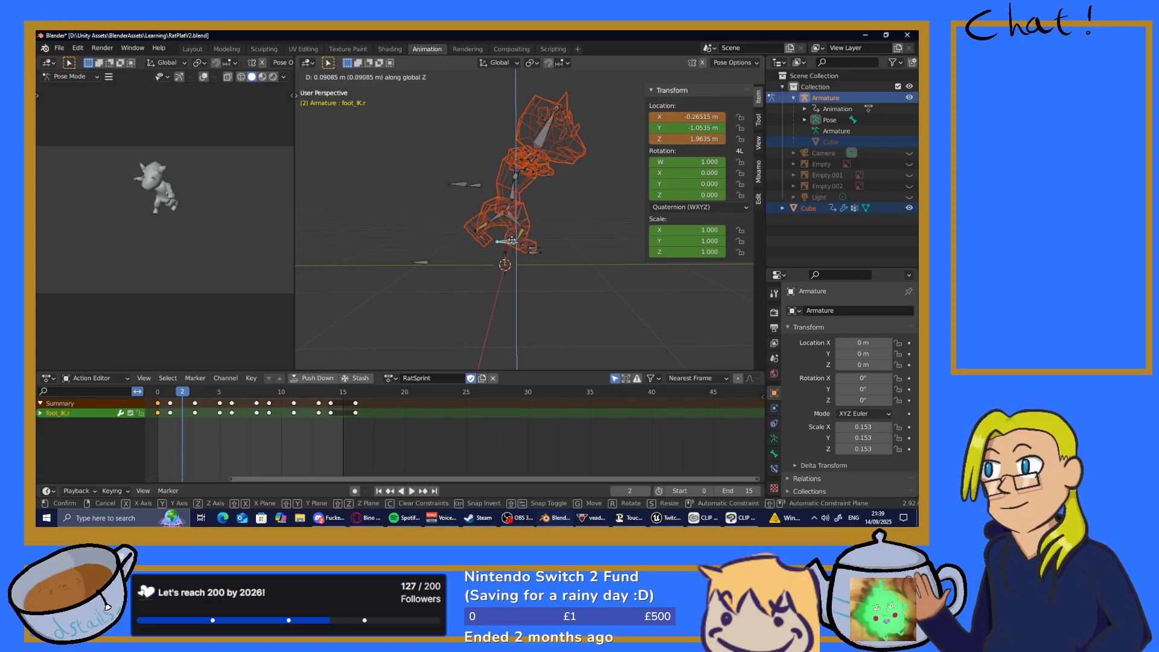
left_click(513, 243)
middle_click_drag(513, 243, 482, 252)
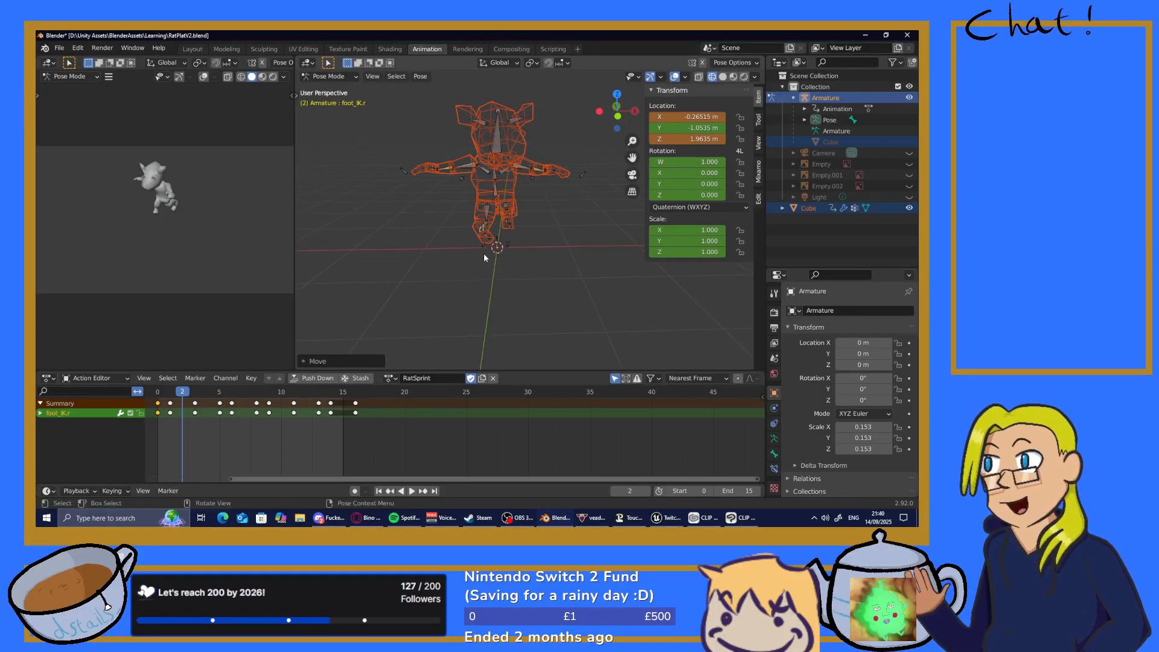
key("g")
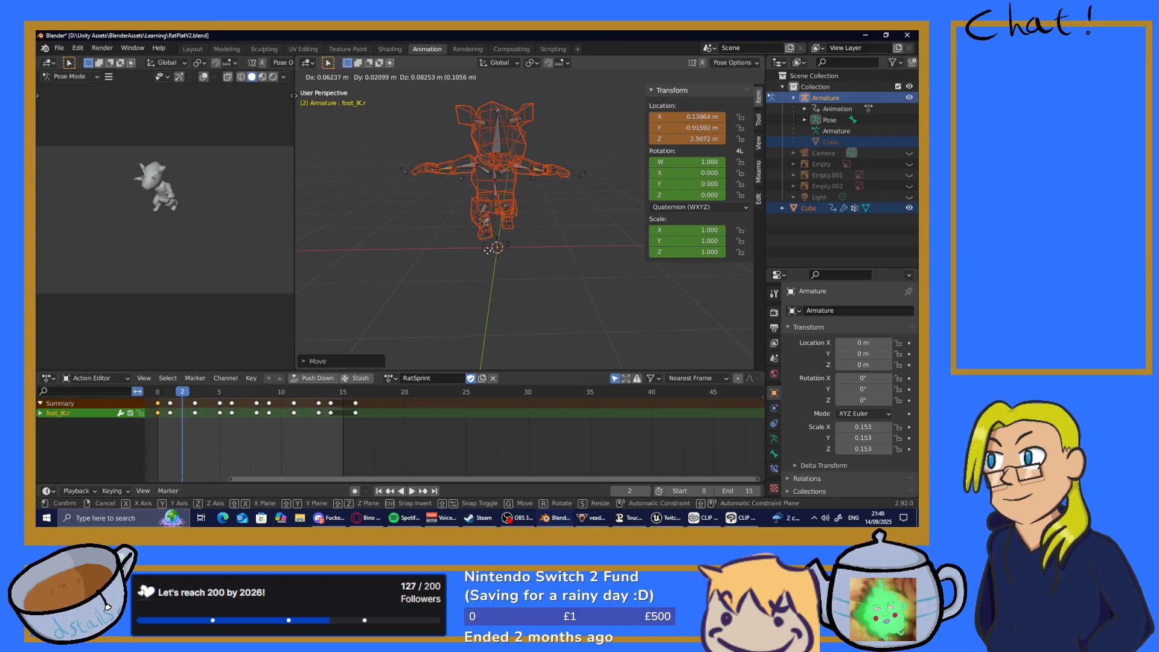
left_click(487, 249)
middle_click_drag(479, 250, 613, 225)
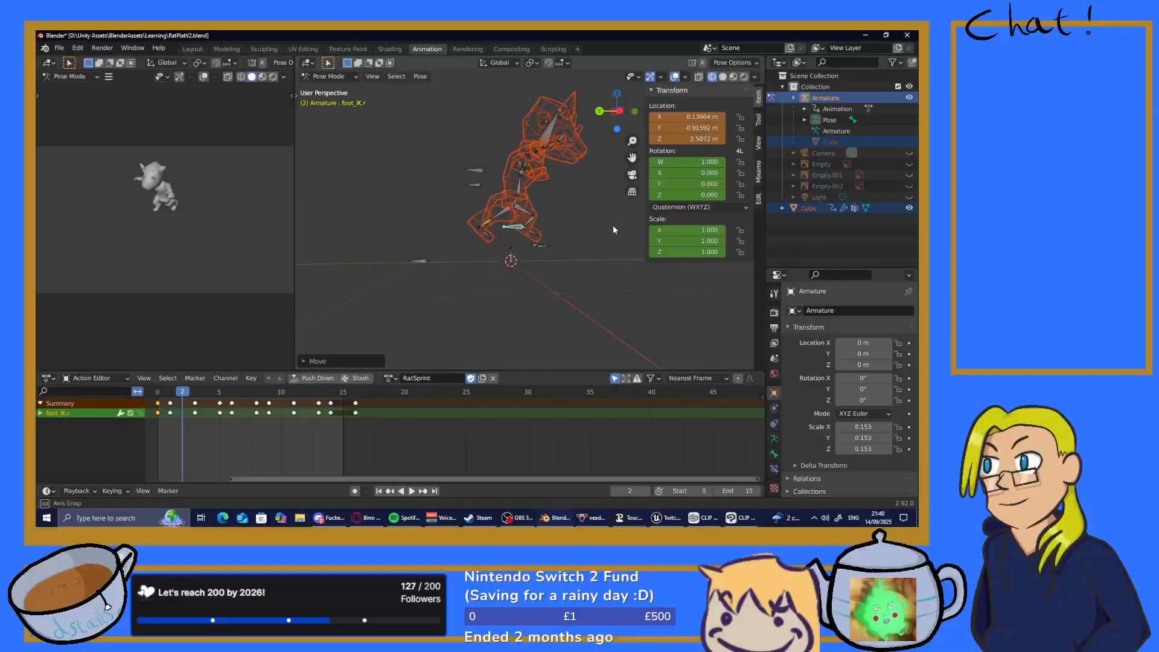
Move the left foot IK bone at frame 2 closer to the body, to about X -0.354 m, Y 3.279 m, Z -1.686 m
middle_click_drag(483, 254, 398, 260)
left_click(419, 263)
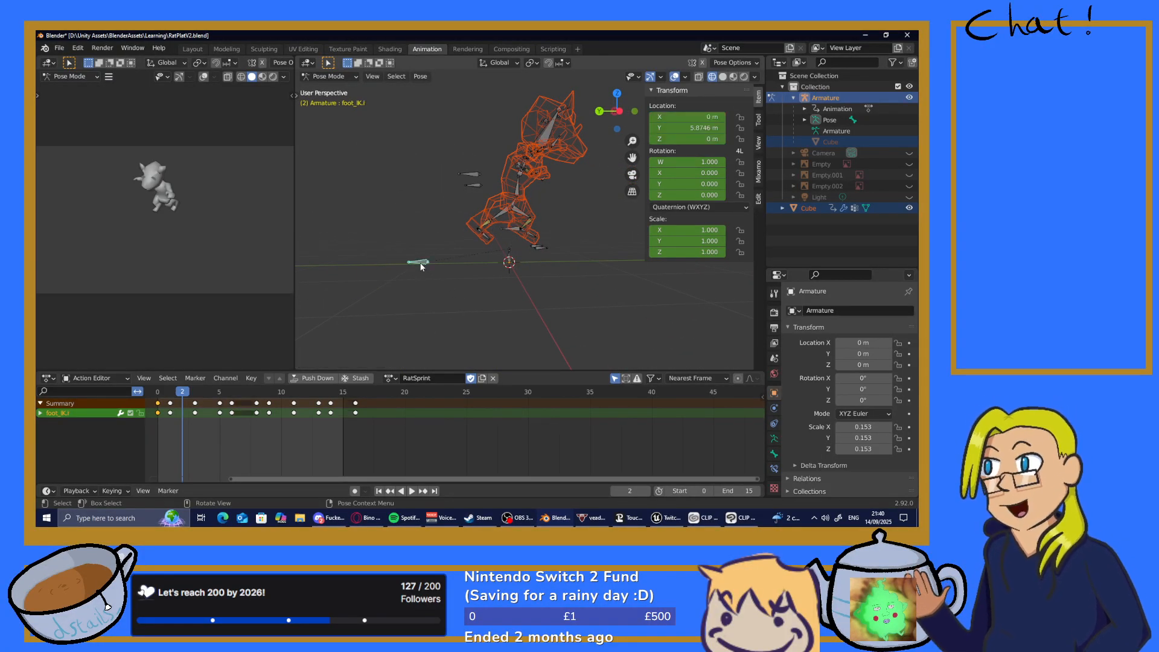
key("g")
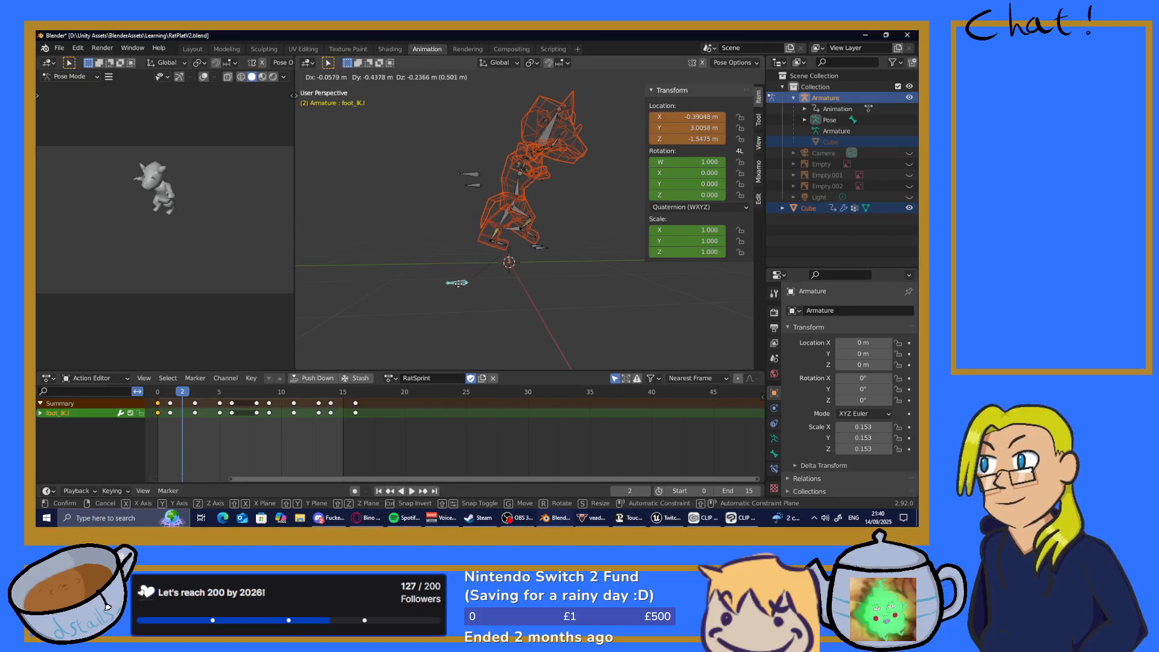
left_click(454, 285)
middle_click_drag(540, 290, 463, 281)
Select all bones and insert a Location, Rotation & Scale keyframe for them at frame 2
left_click(441, 266)
key("i")
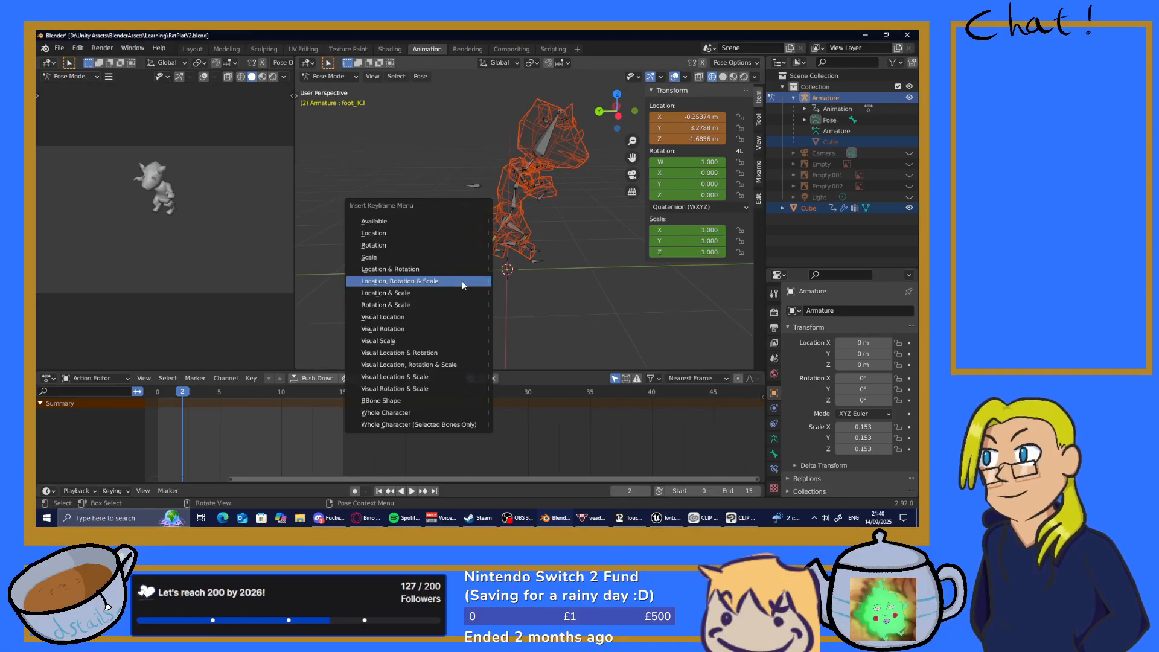
left_click(461, 281)
key("a")
key("i")
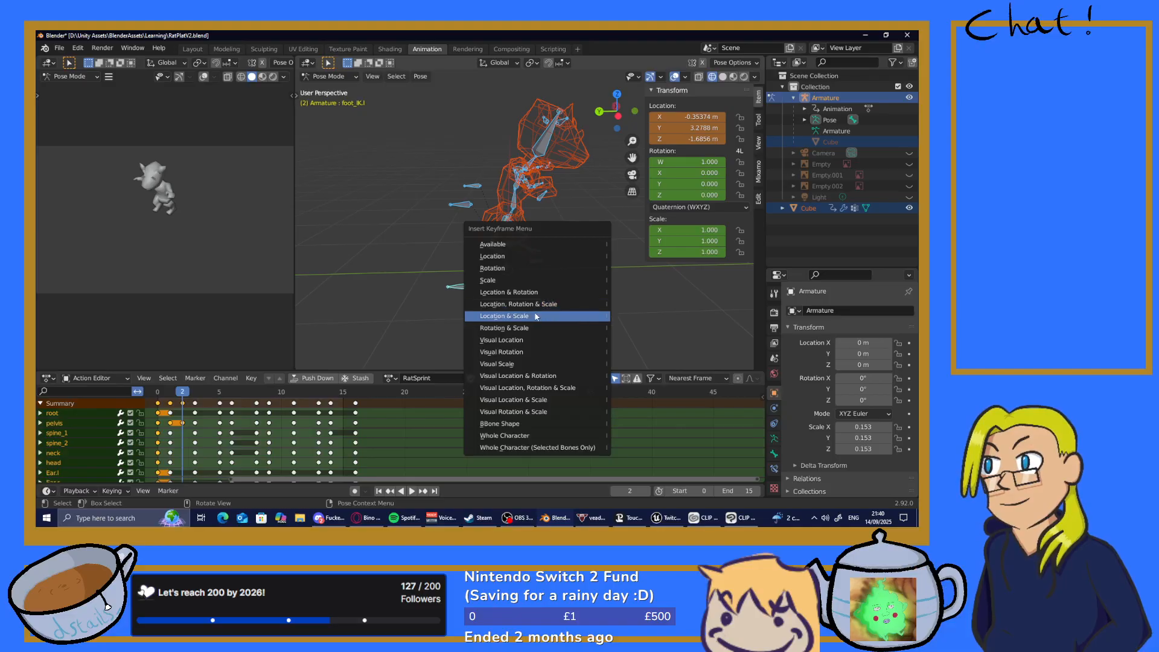
left_click(533, 304)
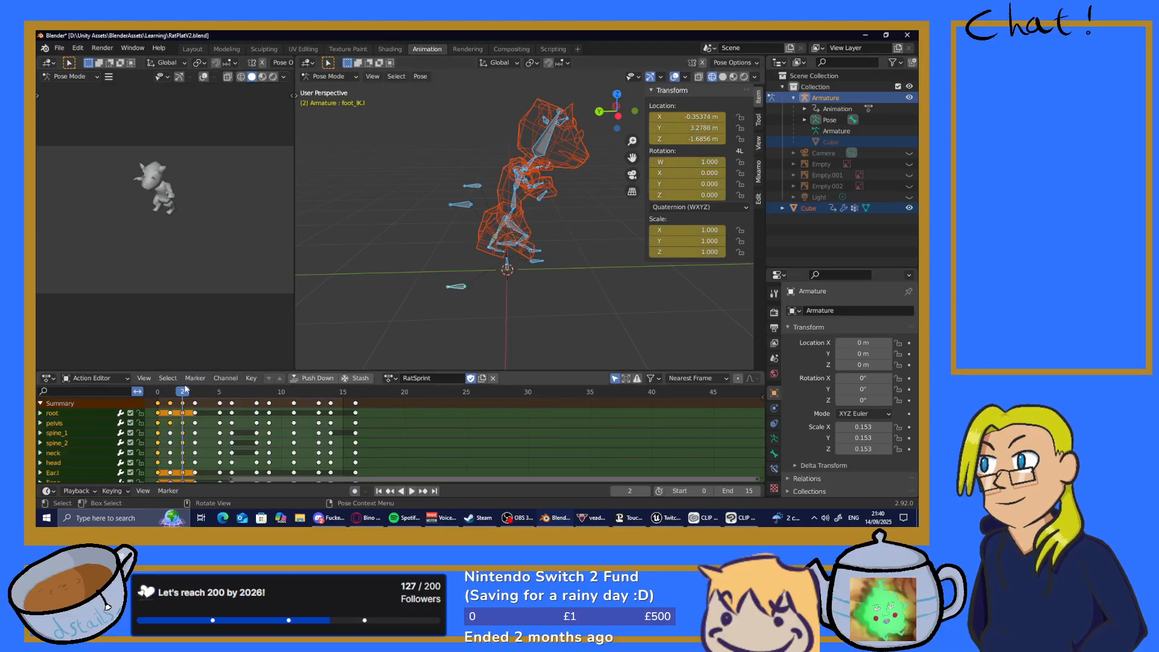
Return to frame 0, select all bones and copy their pose
key("space")
left_click_drag(176, 388, 157, 415)
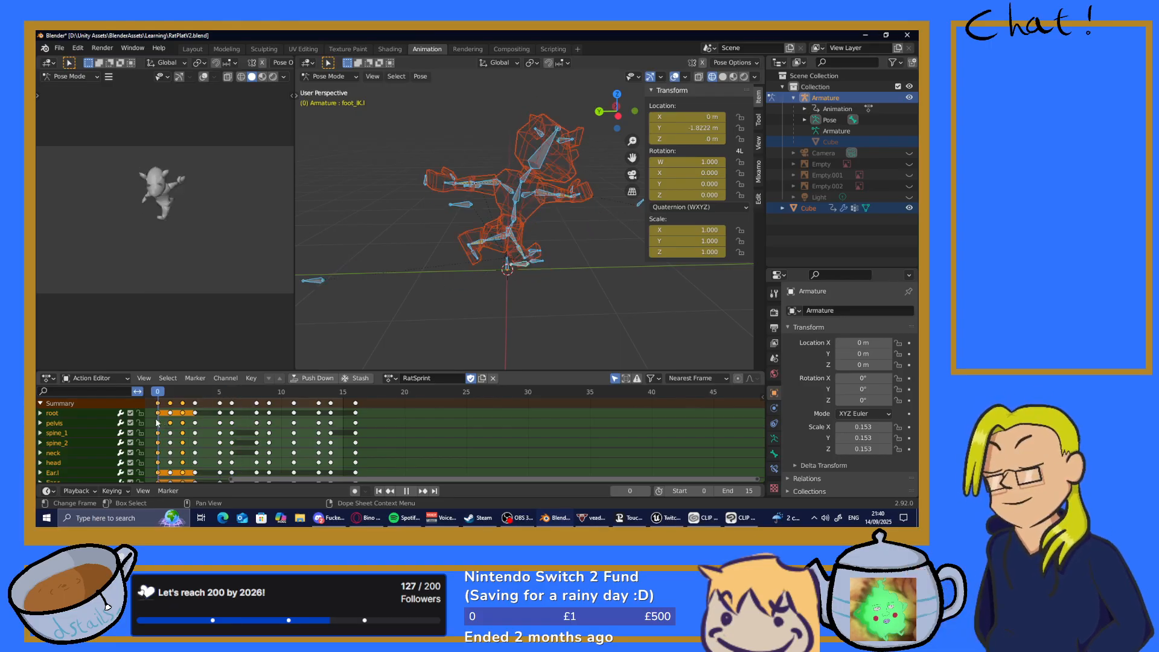
left_click(435, 325)
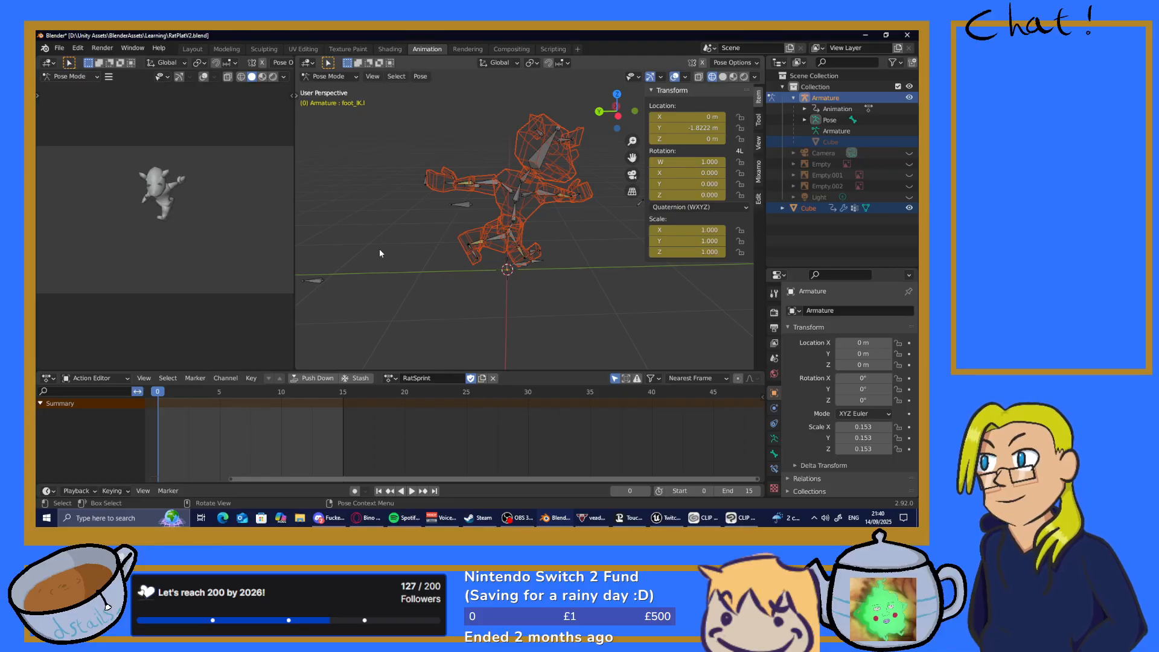
key("a")
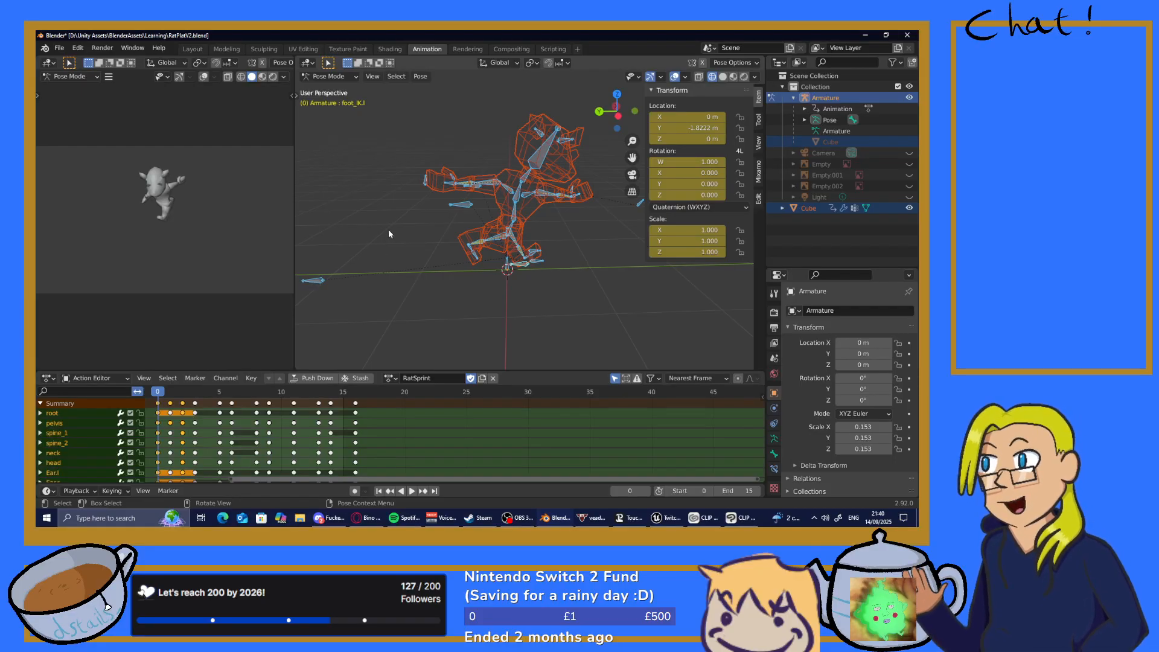
left_click(420, 77)
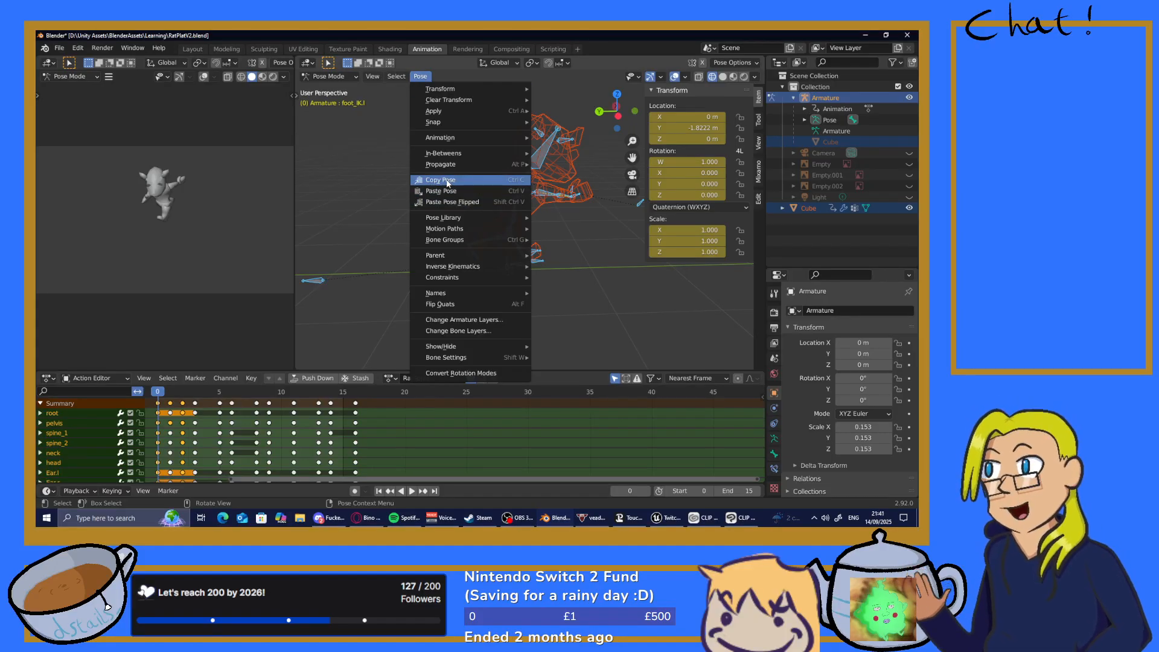
Paste the copied pose at frame 16 and insert a Location, Rotation & Scale keyframe for all bones
left_click_drag(157, 393, 354, 408)
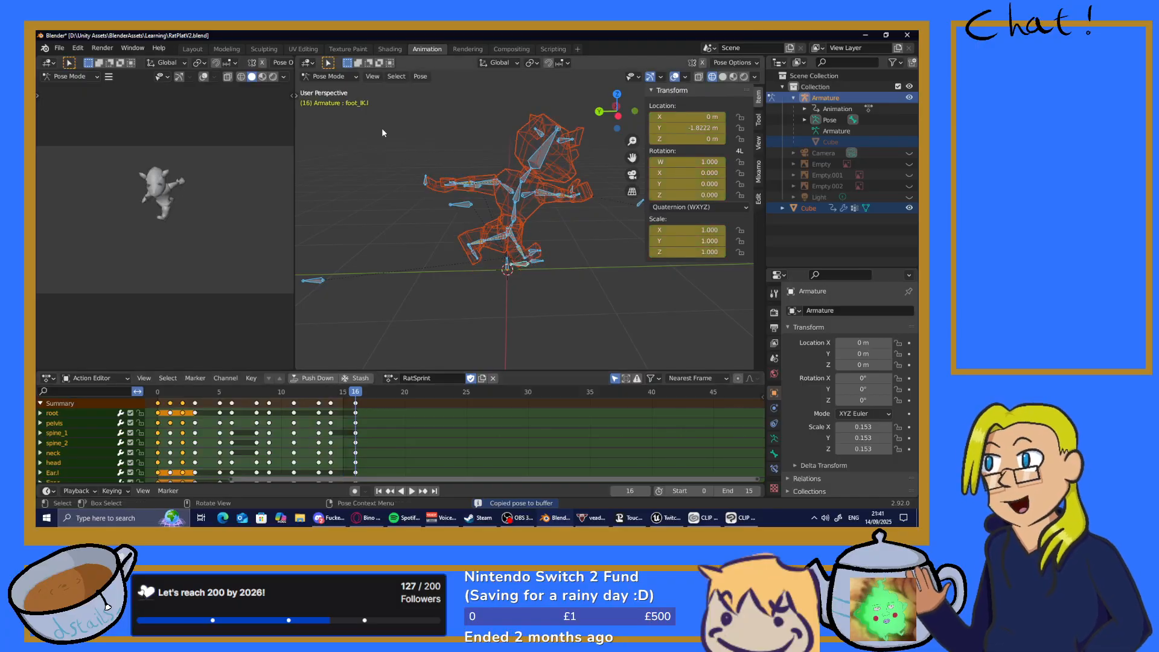
left_click(425, 80)
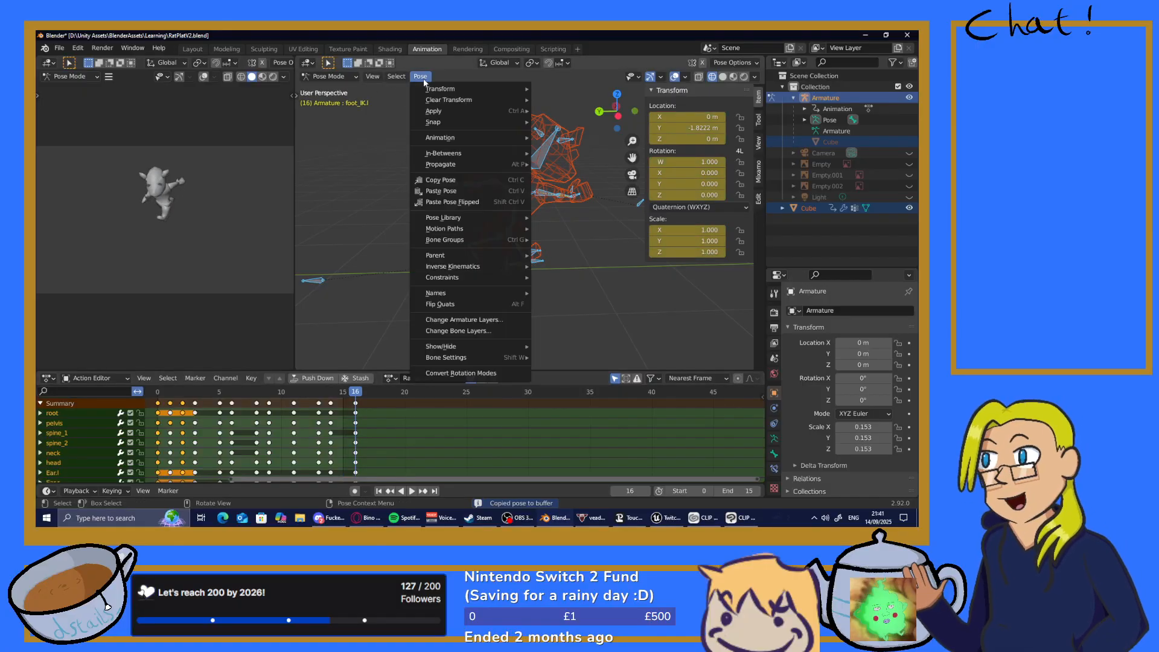
left_click(448, 192)
left_click(354, 141)
key("a")
key("i")
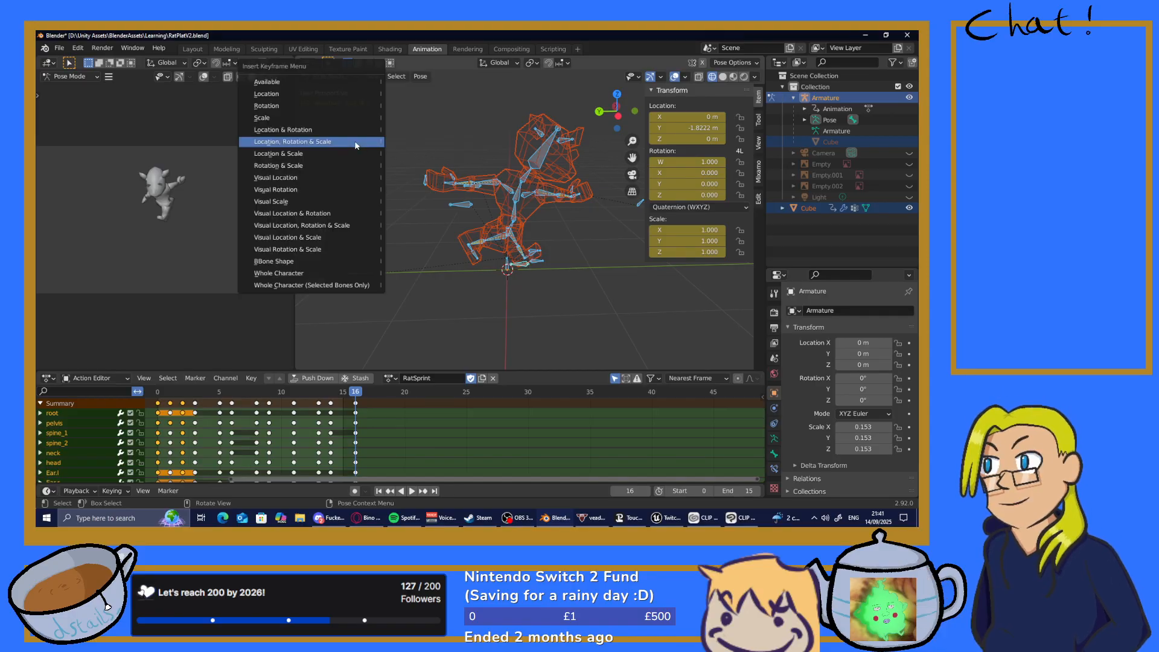
left_click(320, 137)
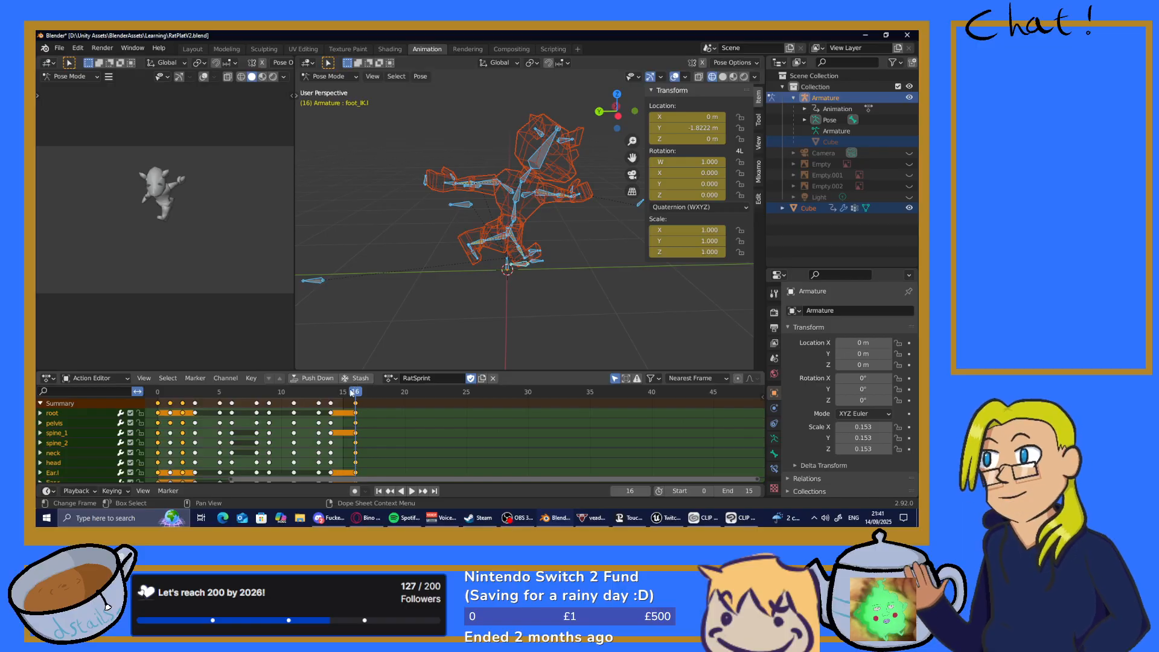
Play back the end of the sprint cycle and go to frame 8
key("space")
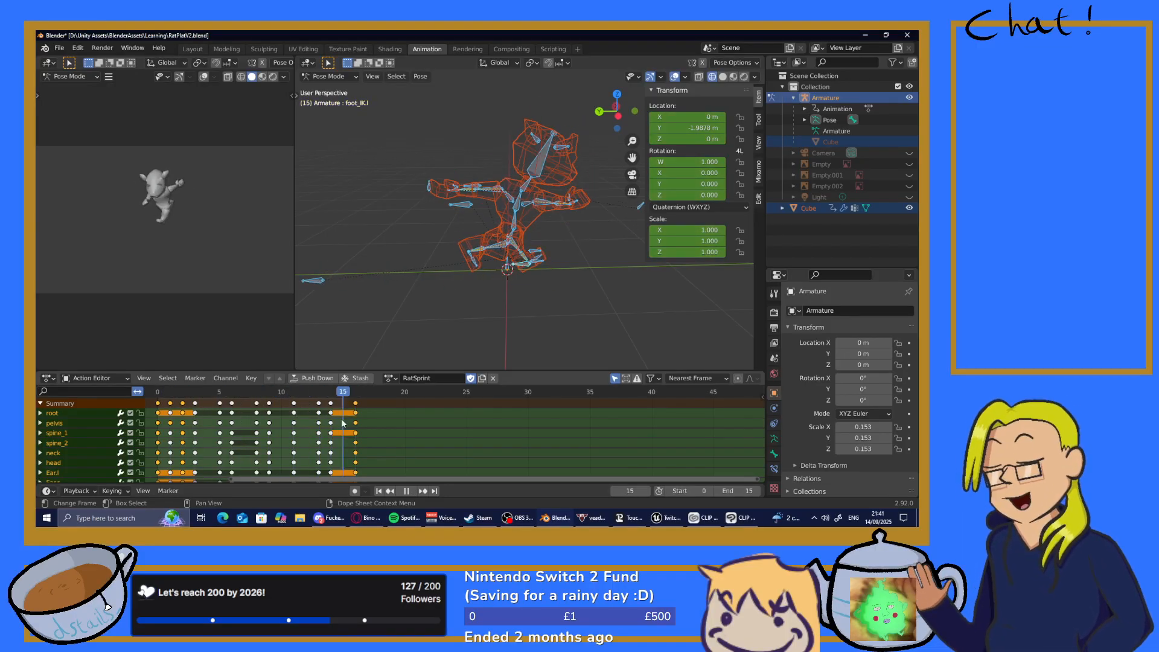
left_click_drag(343, 428, 256, 447)
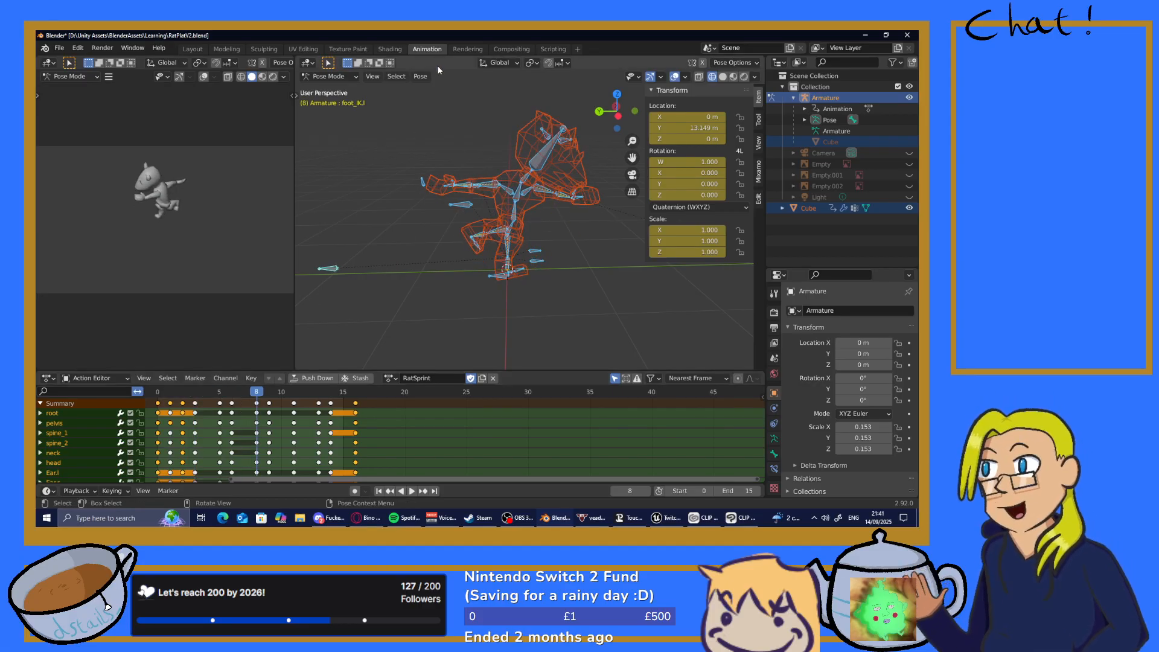
Try pasting the copied pose flipped onto all bones at frame 8, and undo it
left_click(420, 76)
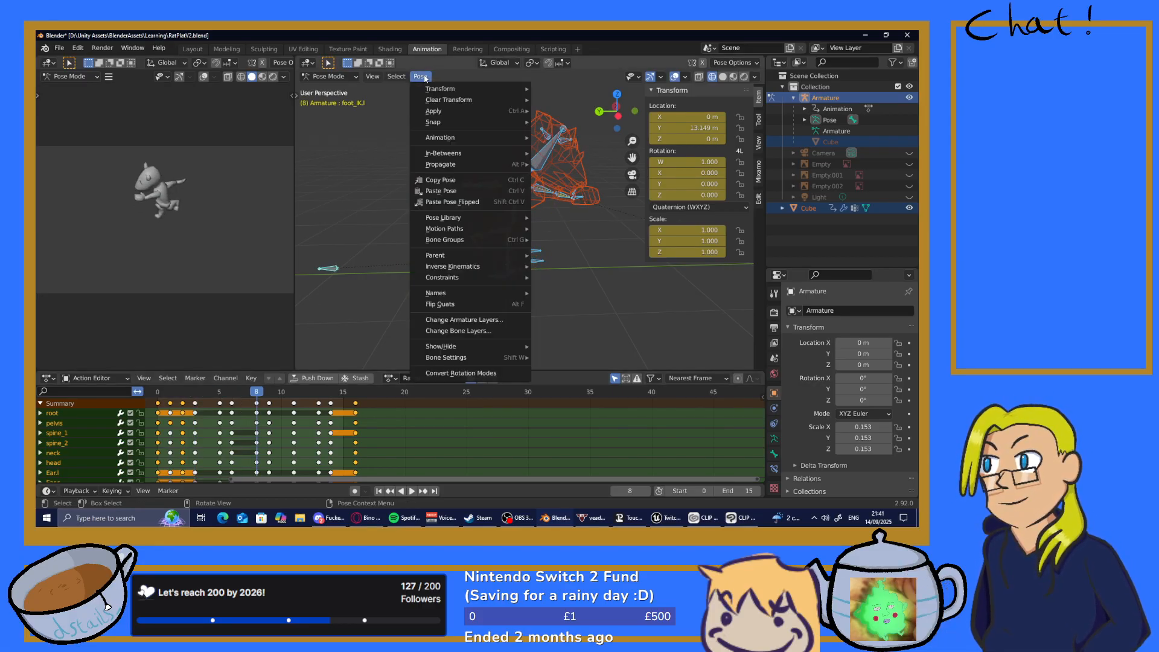
left_click(454, 202)
middle_click_drag(427, 144, 402, 259)
key("ctrl+z")
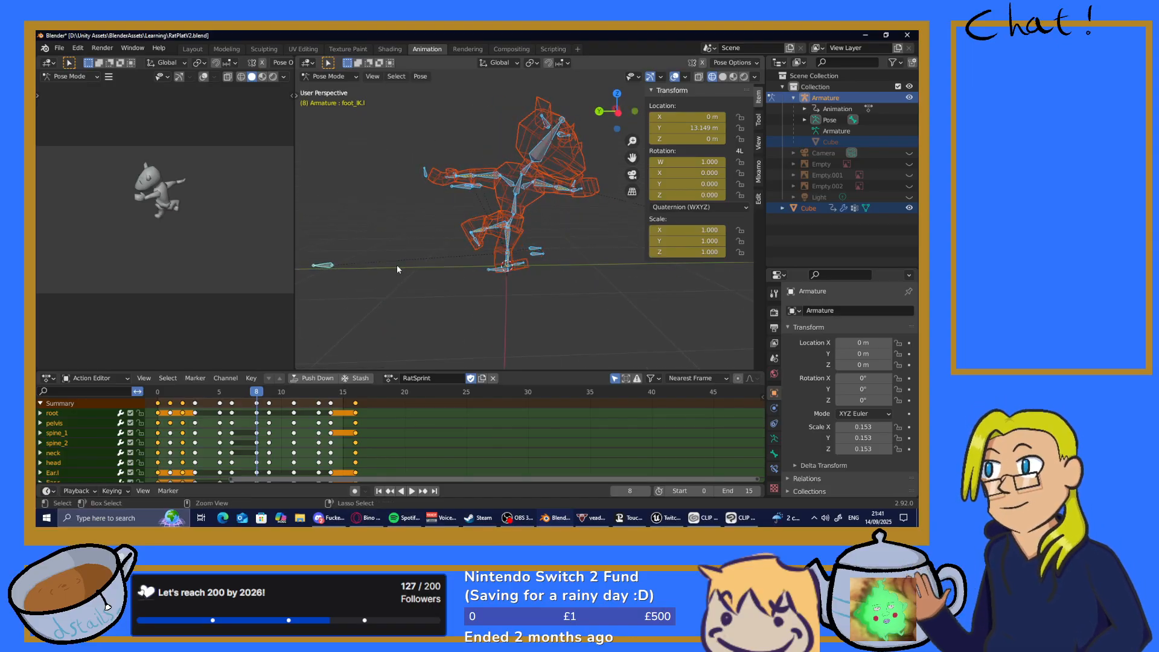
Paste the copied pose unflipped at frame 8 and insert a Location, Rotation & Scale keyframe for all bones
left_click(415, 77)
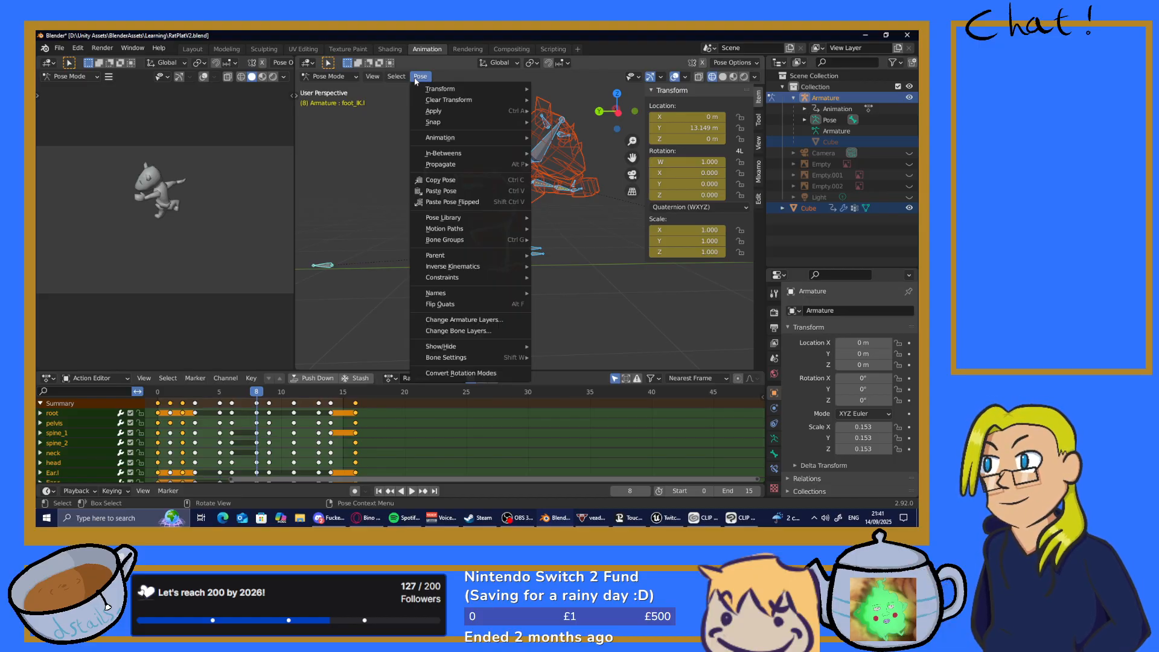
left_click(441, 191)
mouse_move(486, 237)
middle_mouse_down()
mouse_move(390, 232)
mouse_move(481, 244)
middle_mouse_up()
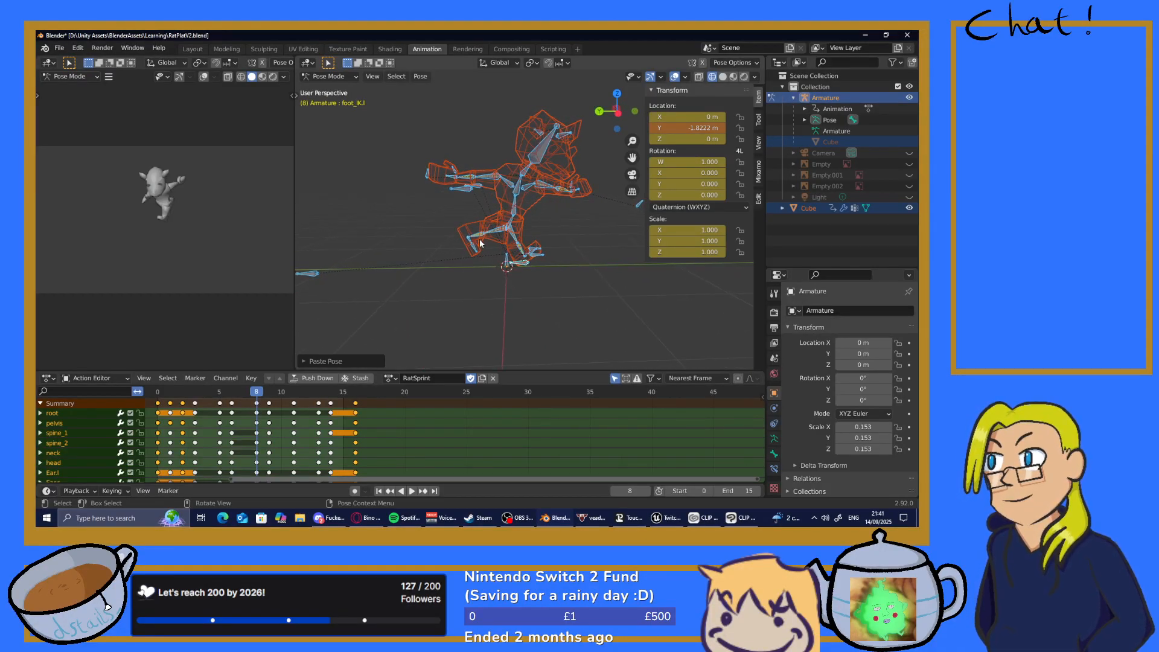
right_click(388, 214)
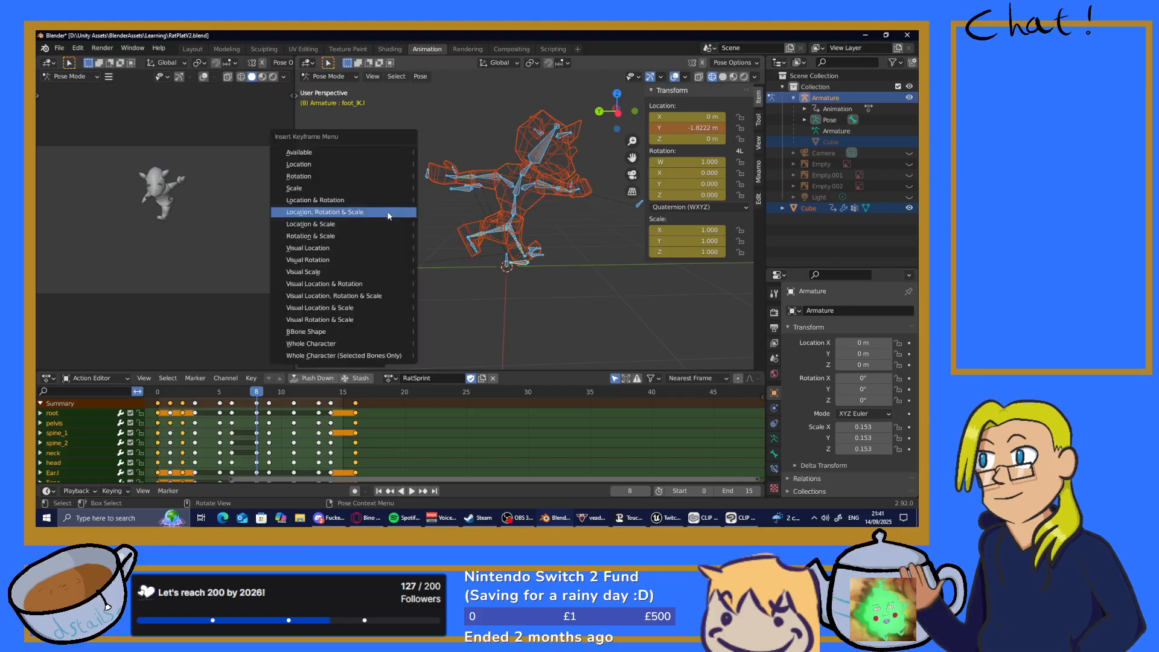
left_click(385, 213)
middle_click_drag(314, 301, 353, 298)
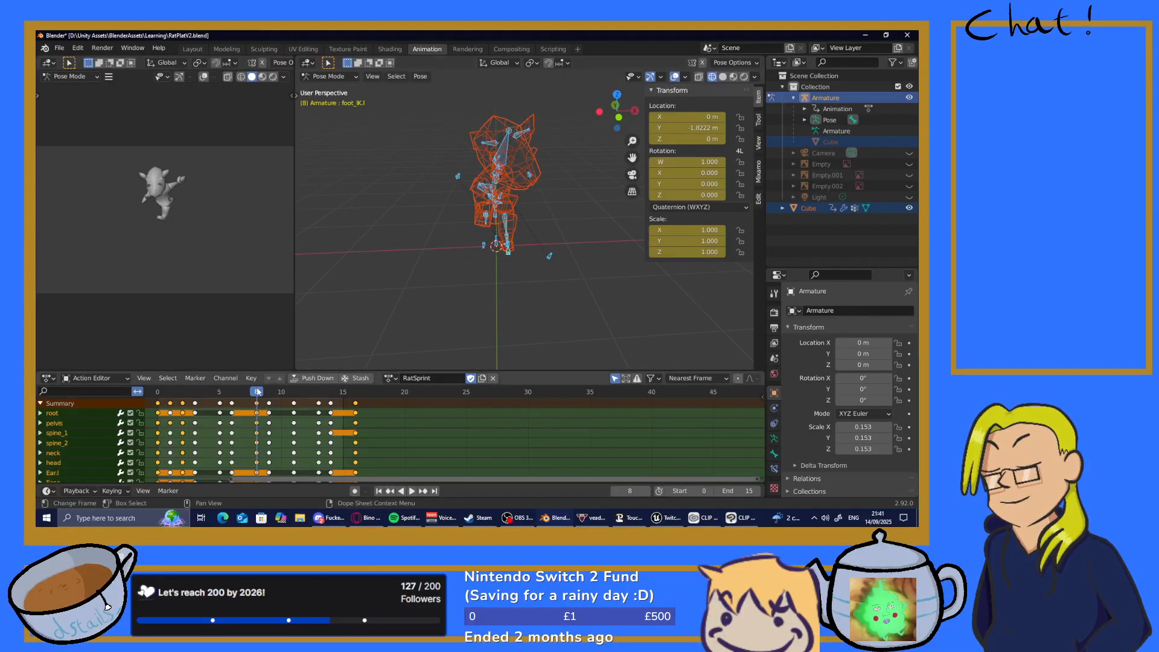
Scrub through the sprint cycle from frame 0 and undo the unflipped pose keyed at frame 8
left_click(158, 392)
key("space")
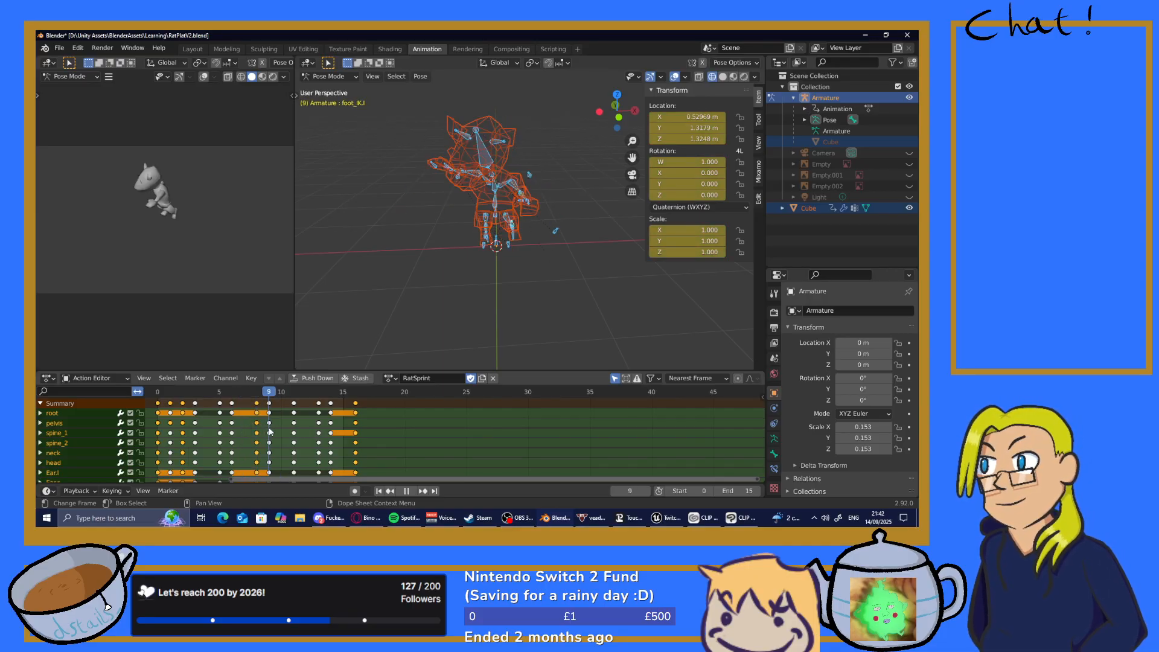
key("space")
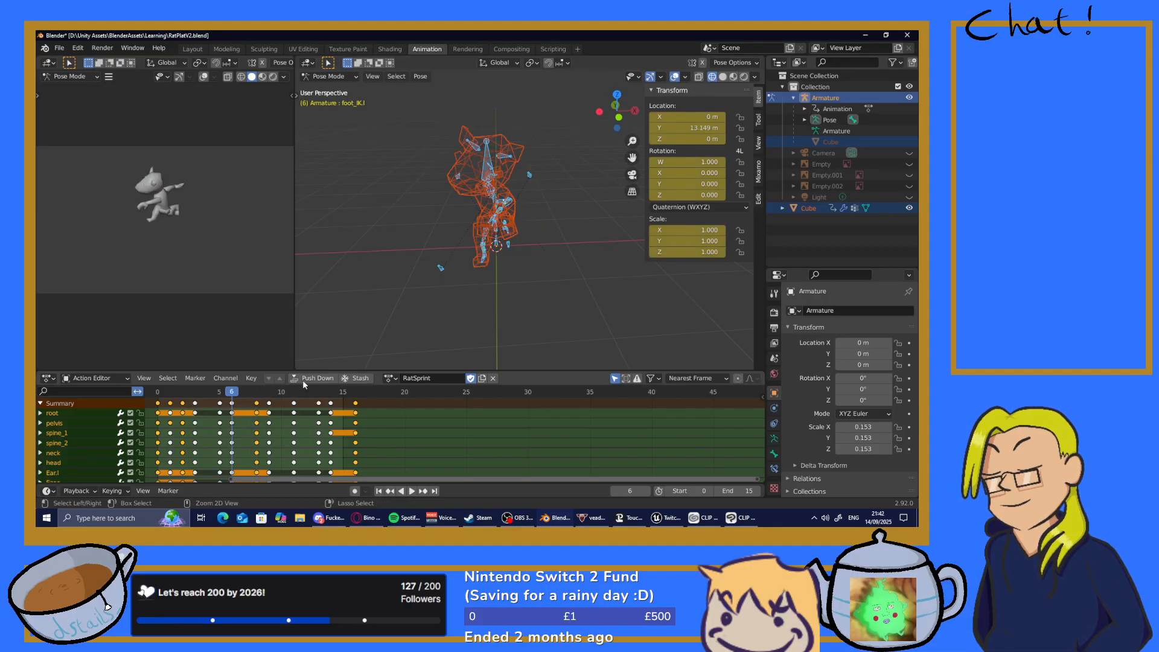
key("ctrl+z")
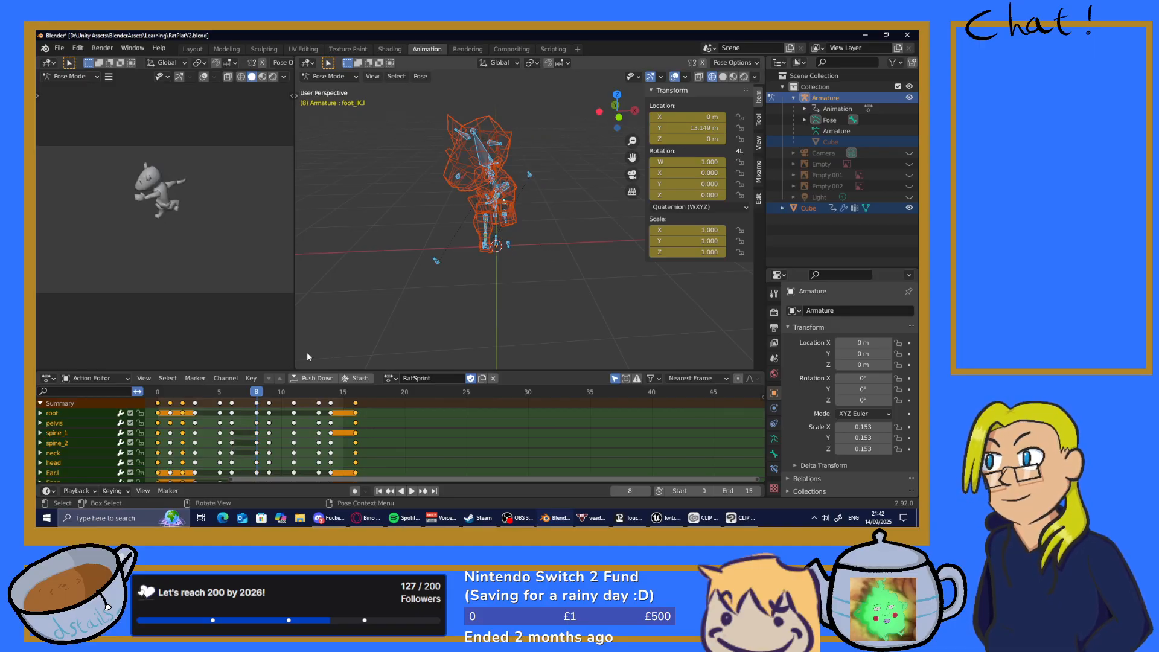
Go to frame 0 and copy the pose of all bones
key("space")
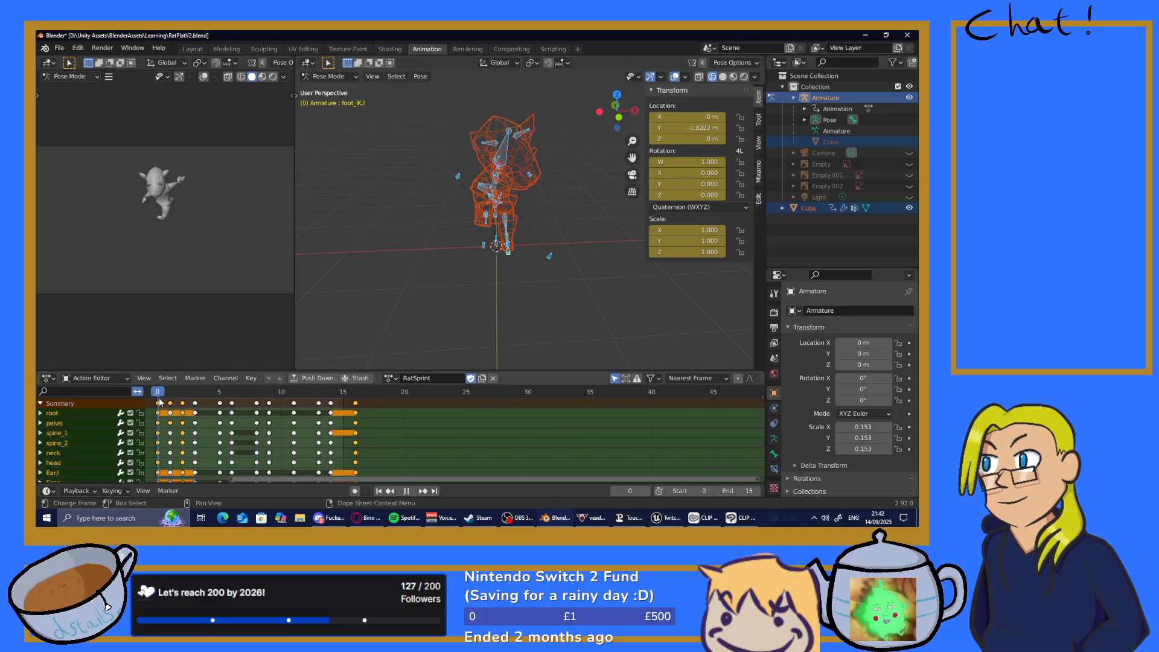
key("space")
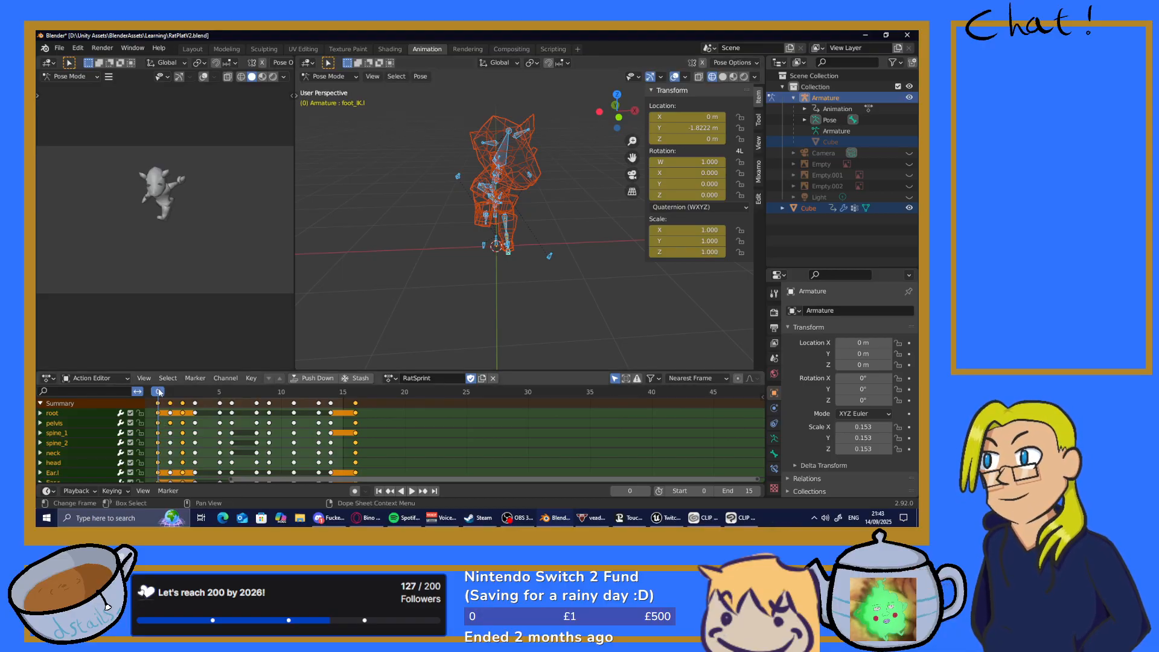
left_click(420, 76)
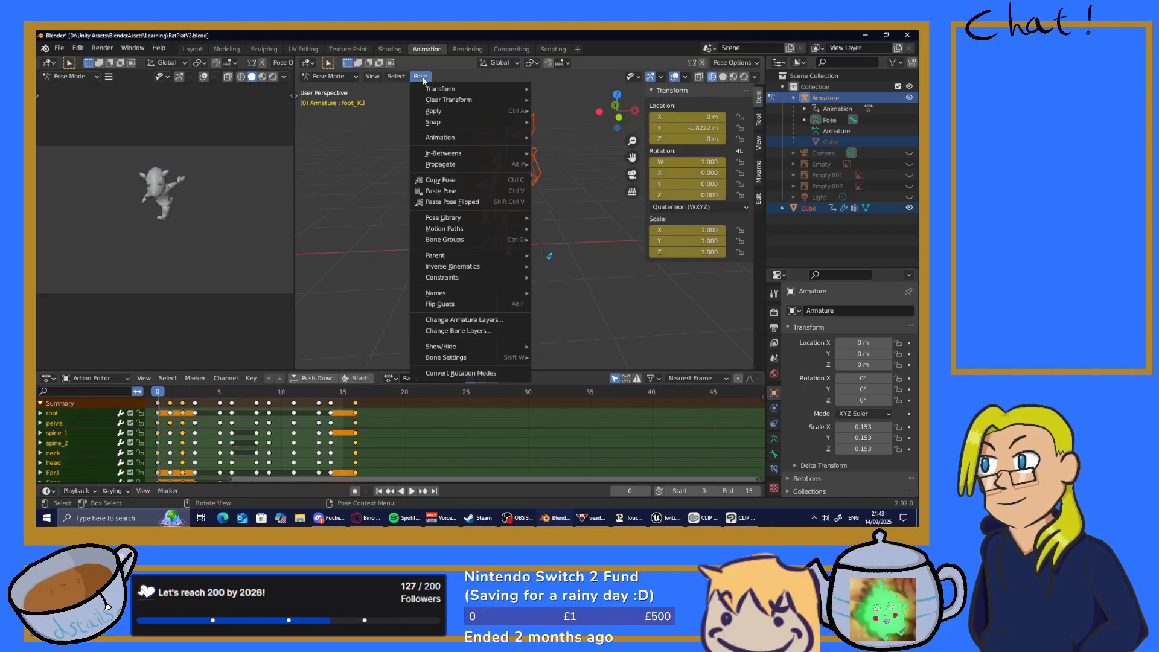
left_click(447, 180)
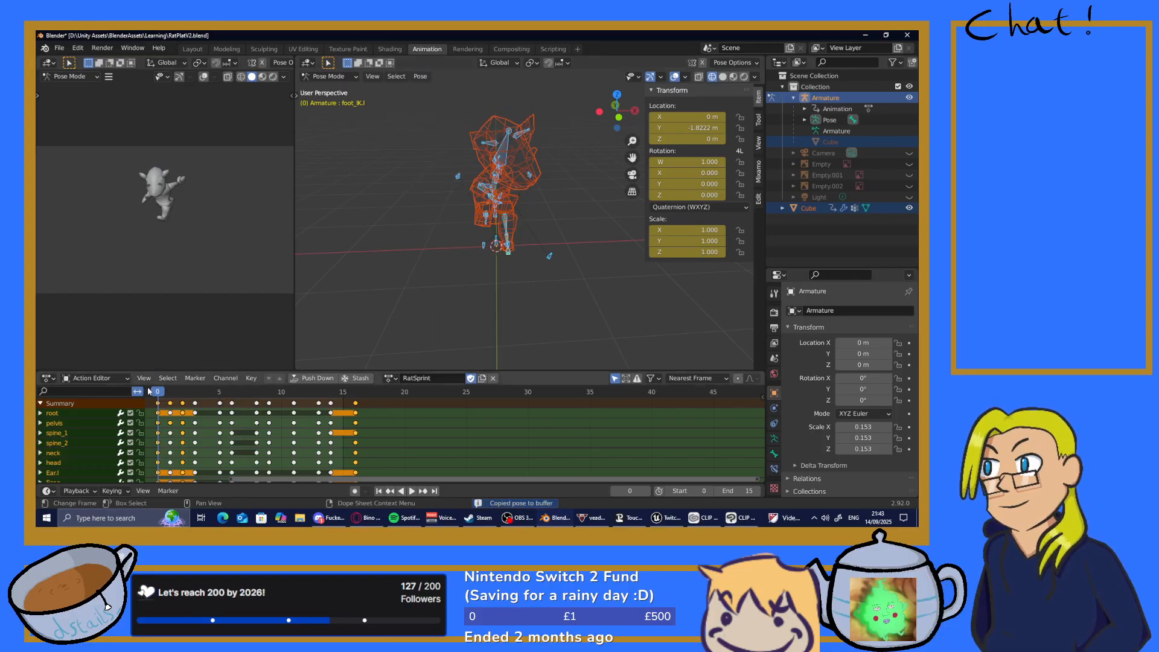
Paste the frame 0 pose flipped at frame 8 and insert a Location, Rotation & Scale keyframe for all bones
key("space")
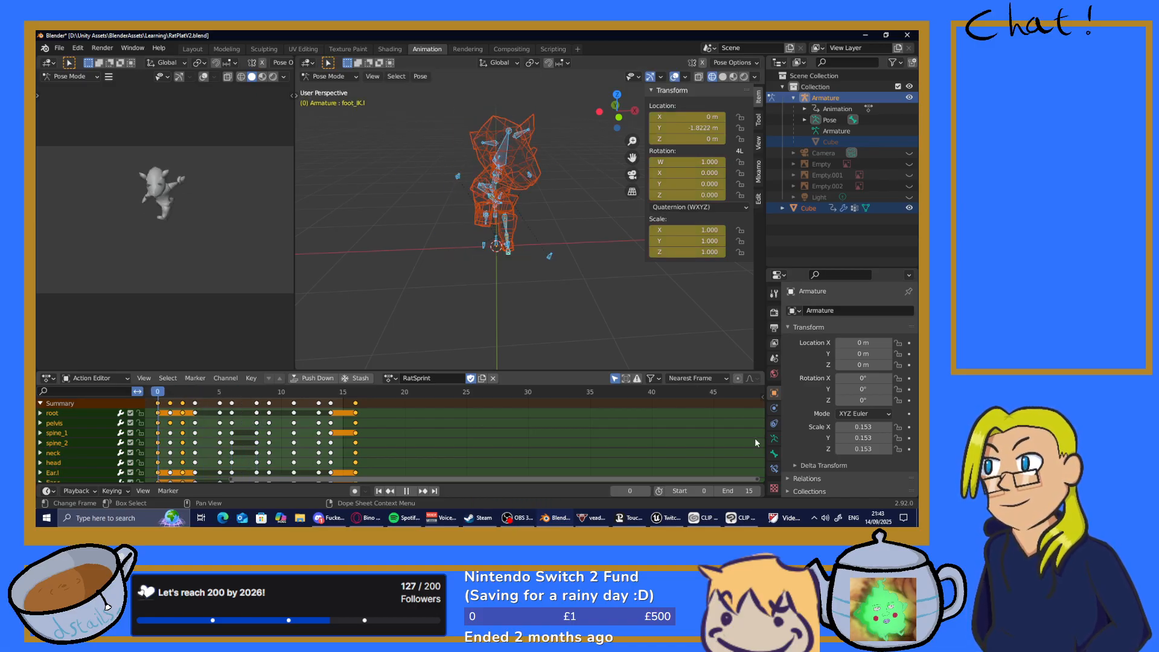
key("space")
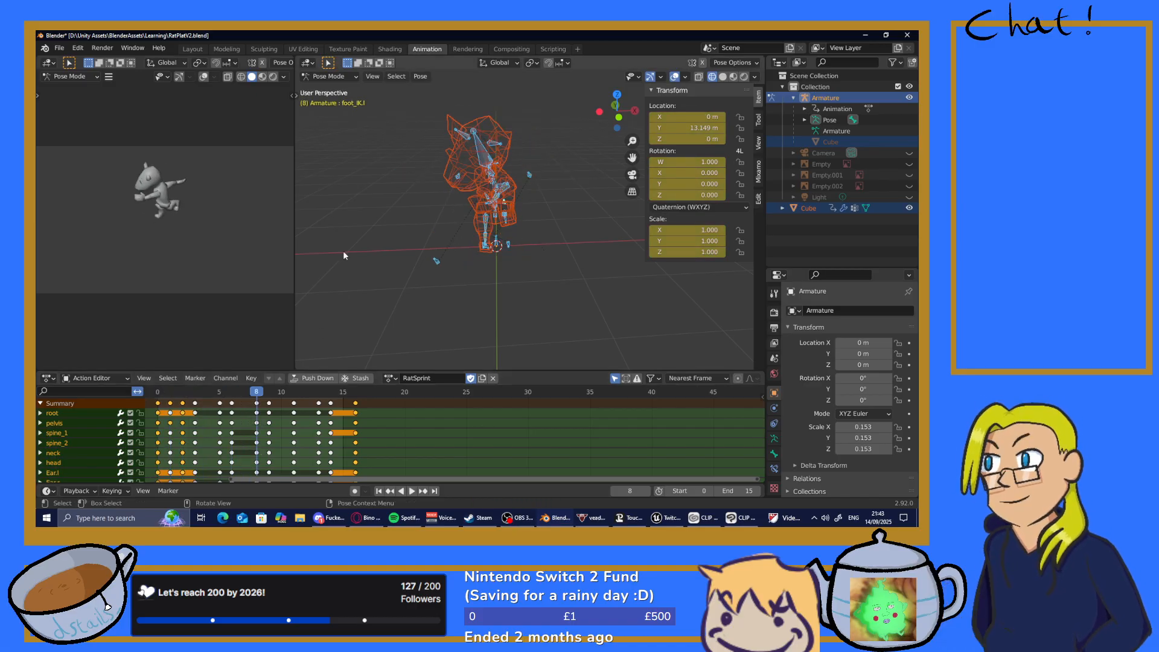
left_click(420, 76)
left_click(449, 203)
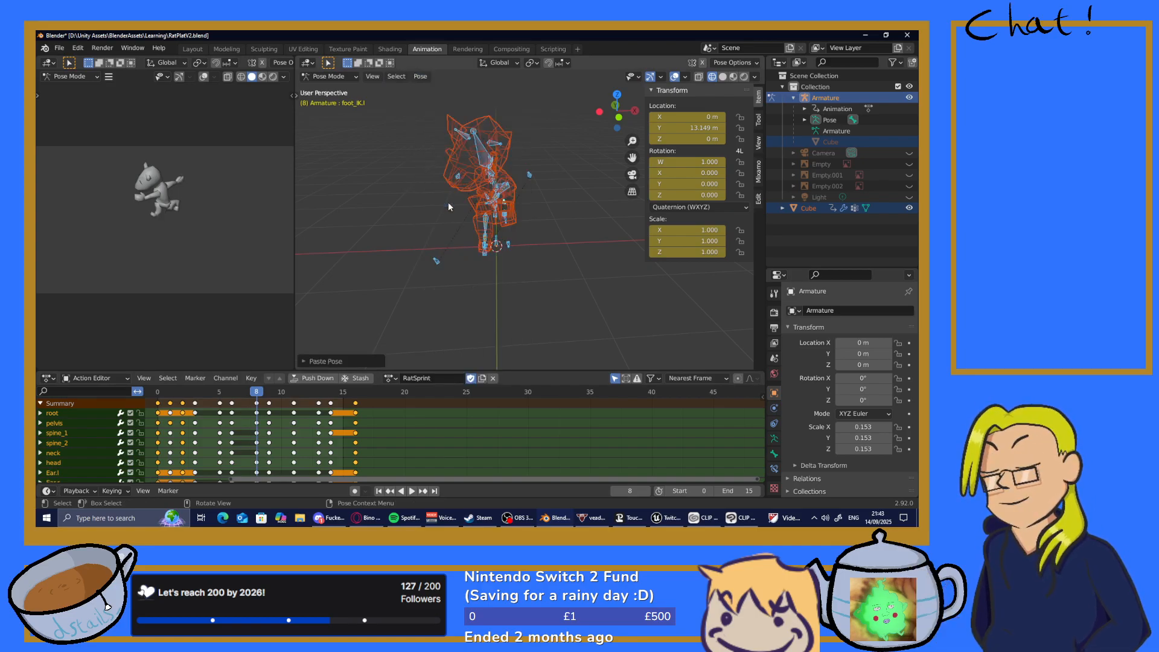
key("alt+a")
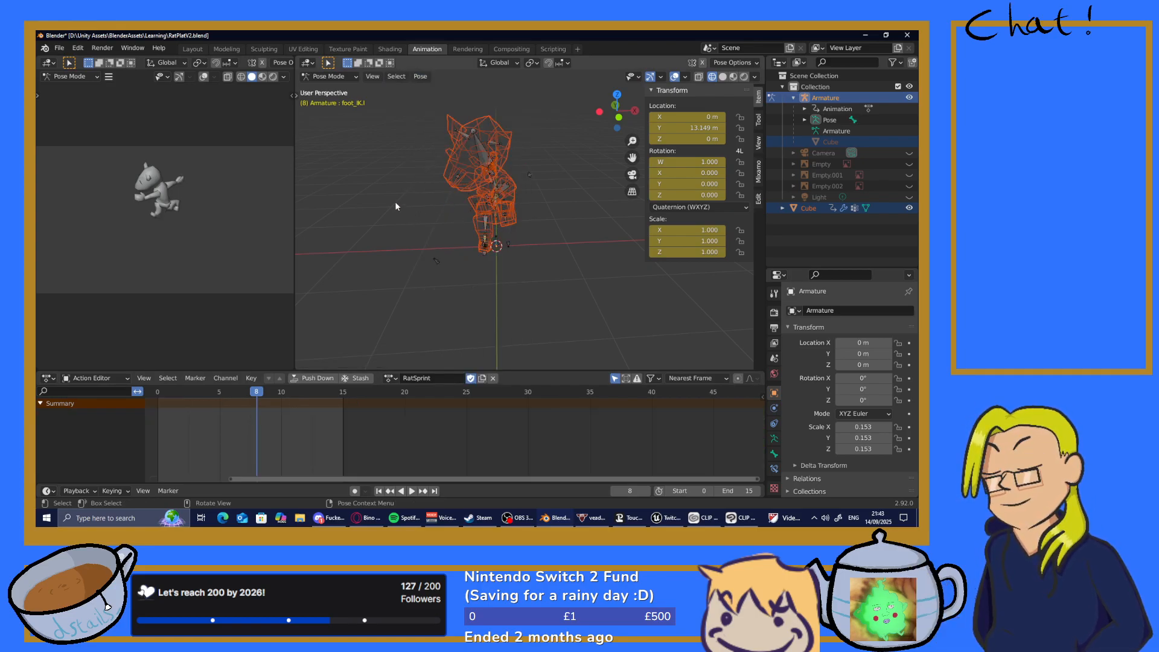
key("a")
key("i")
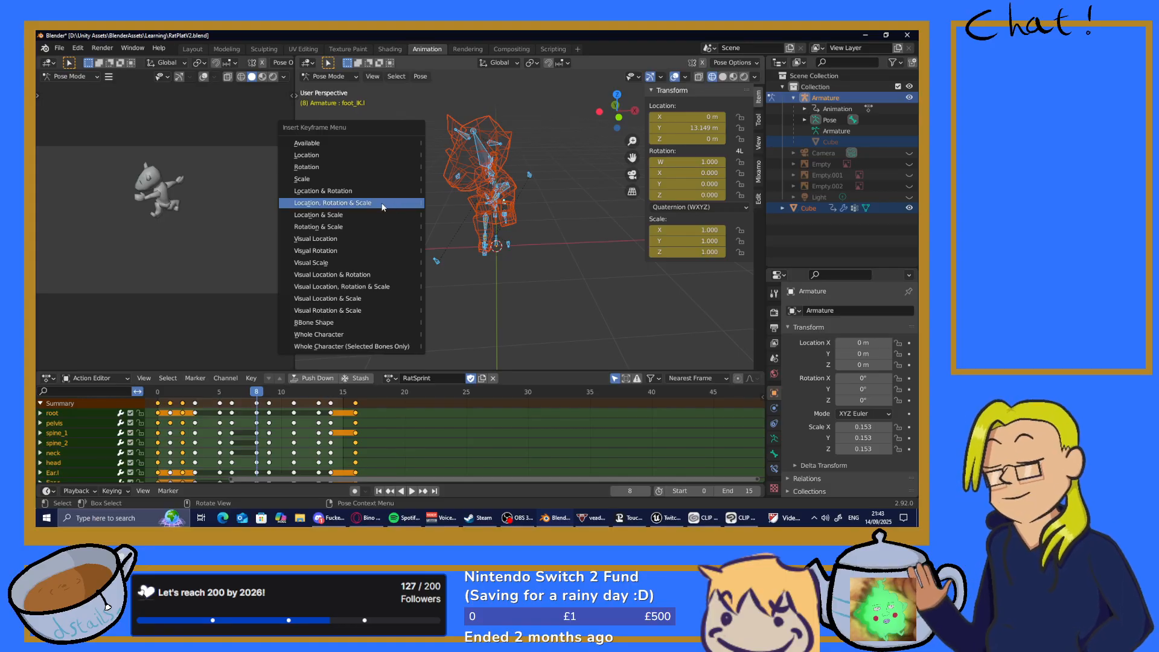
left_click(382, 206)
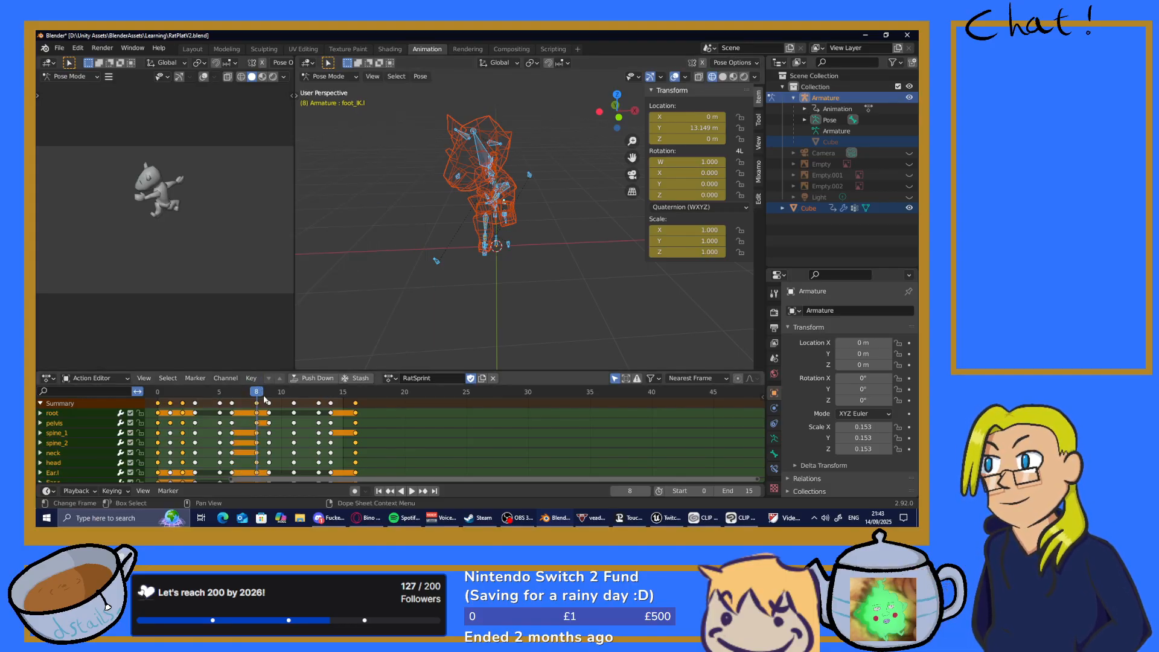
Go to frame 1 and copy the pose of all bones
key("space")
key("space")
left_click(421, 76)
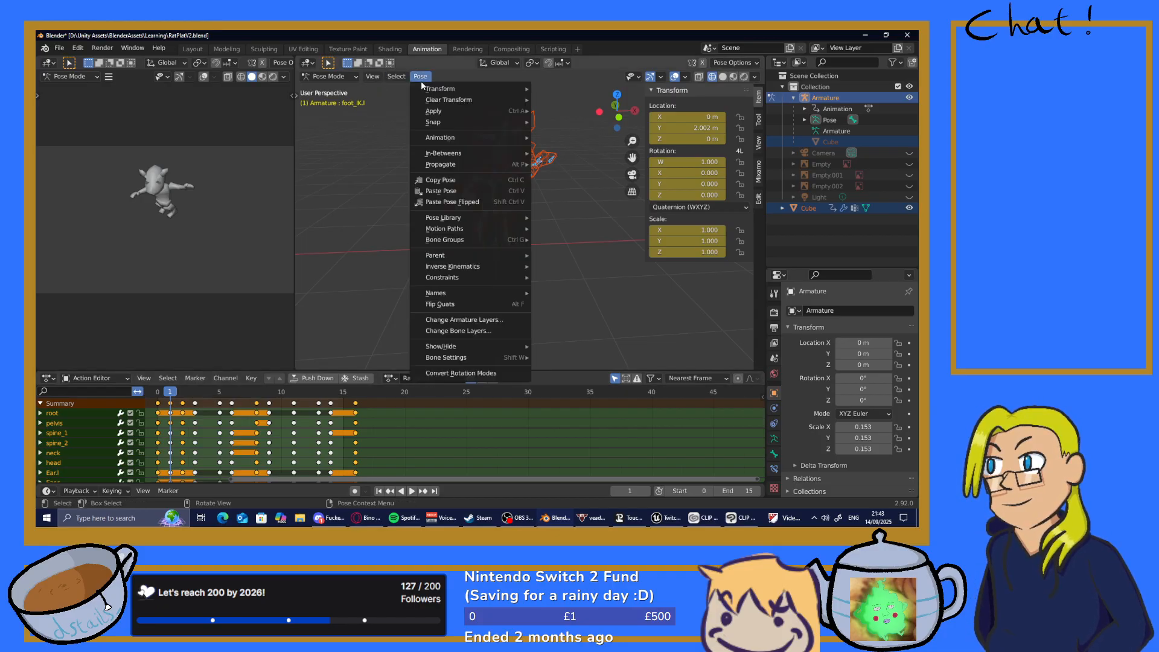
left_click(447, 183)
Paste the frame 1 pose flipped at frame 9 and insert a Location, Rotation & Scale keyframe for all bones
key("space")
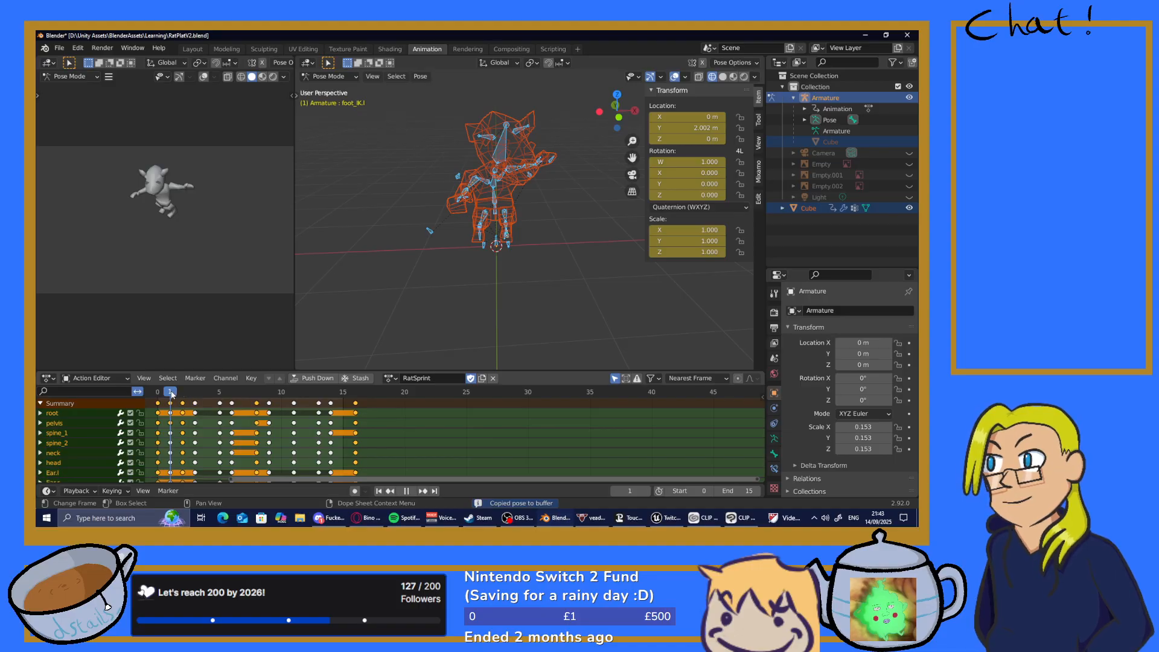
key("space")
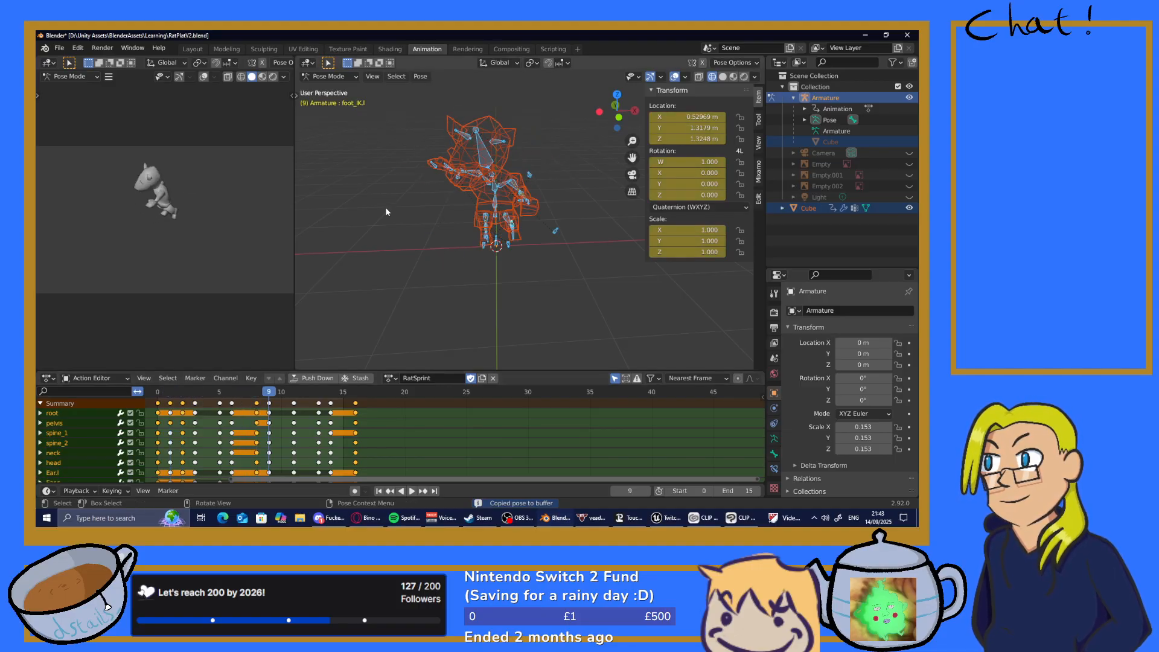
left_click(422, 77)
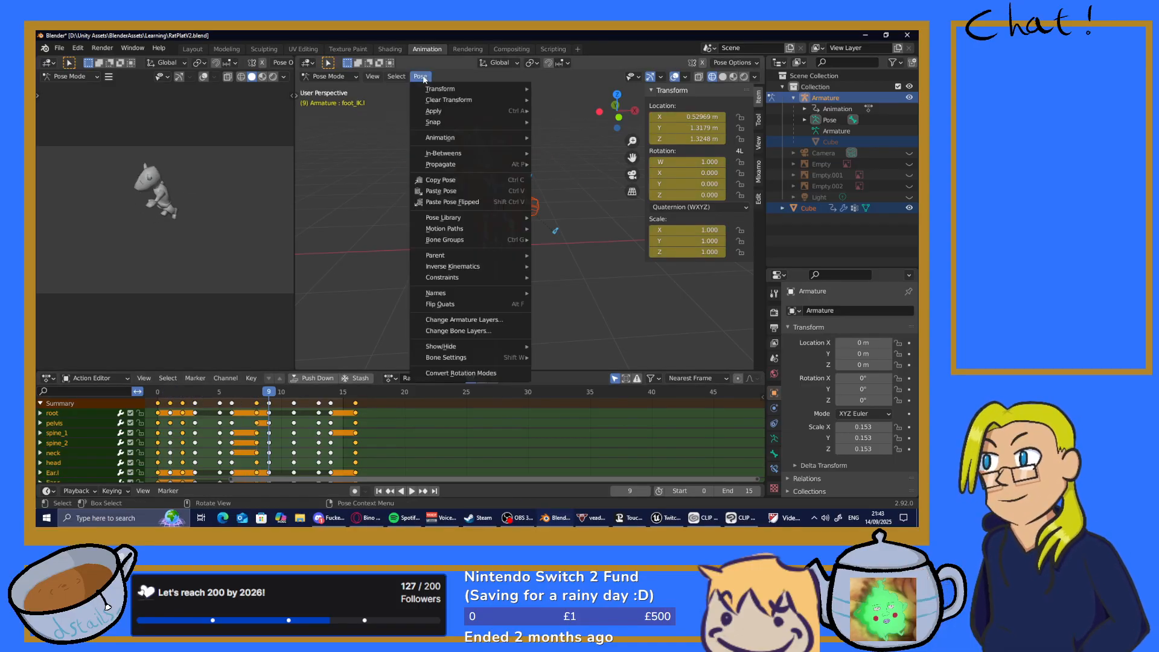
left_click(451, 194)
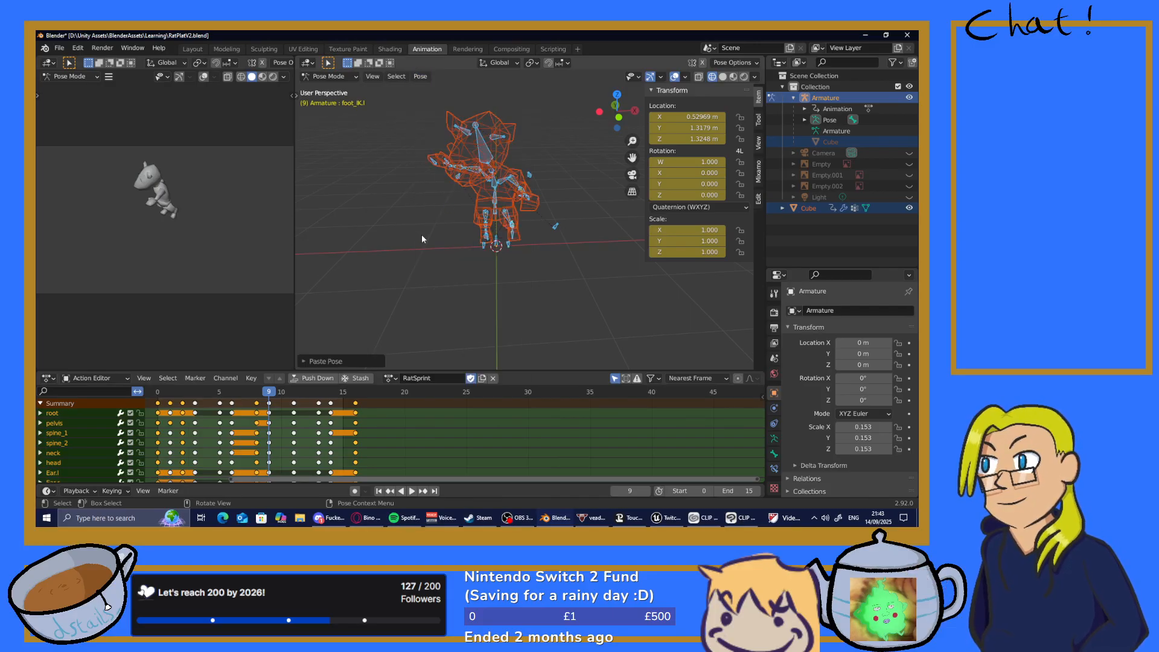
key("alt+a")
key("a")
key("i")
left_click(389, 239)
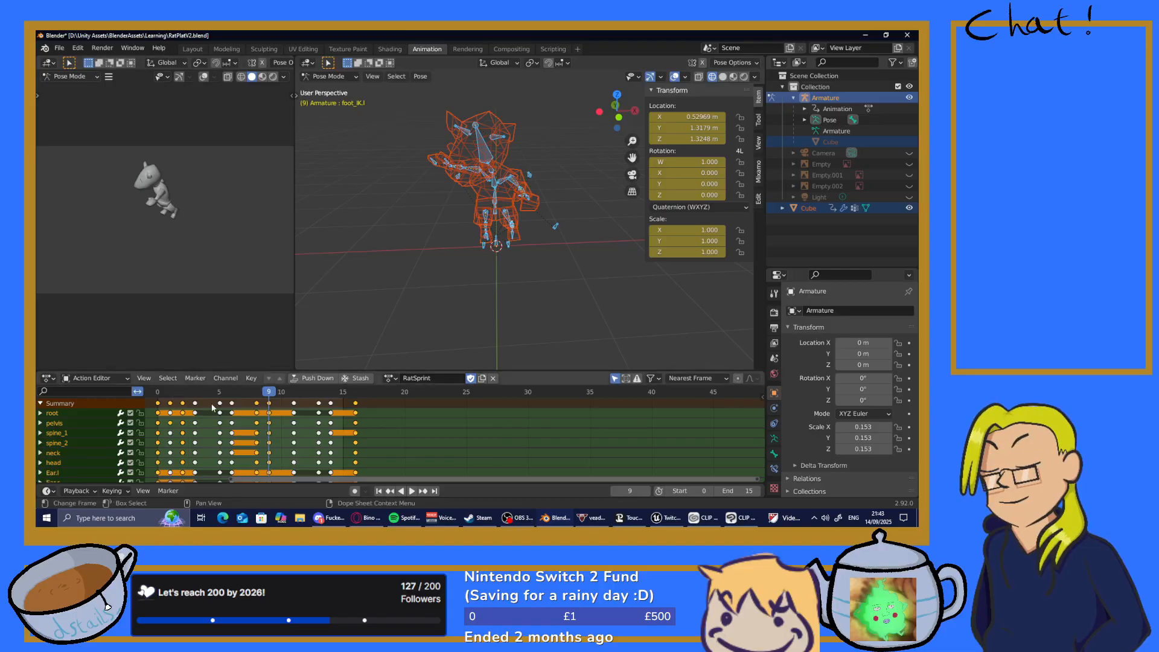
Go to frame 2 and copy the pose of all bones
key("space")
left_click_drag(183, 406, 179, 406)
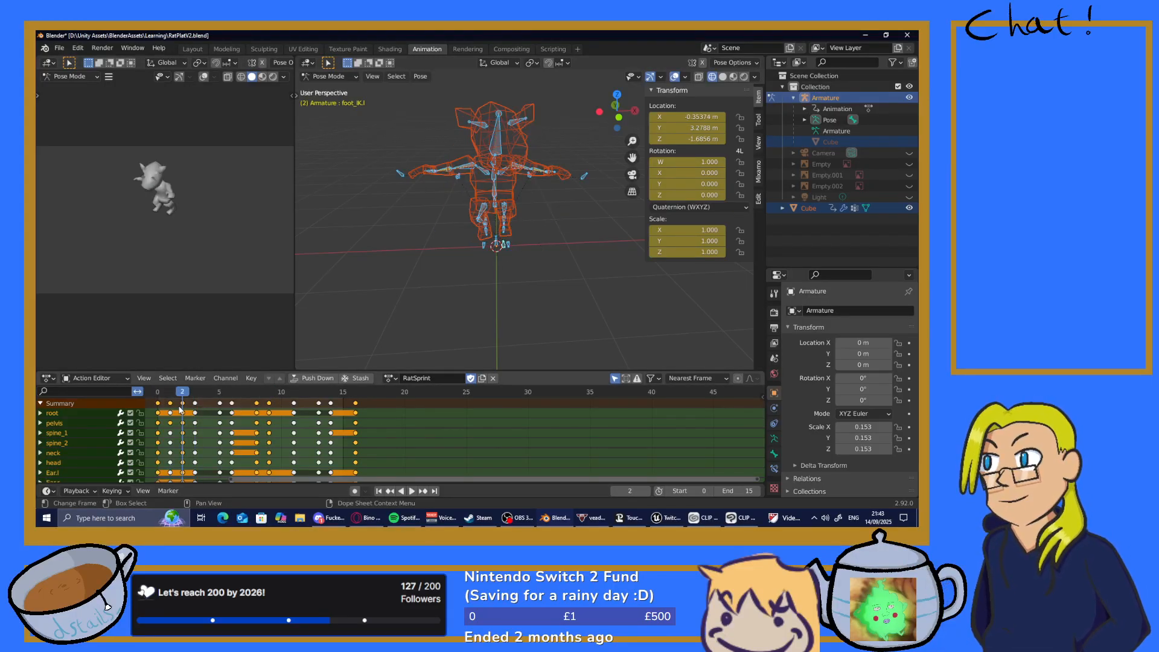
left_click(423, 78)
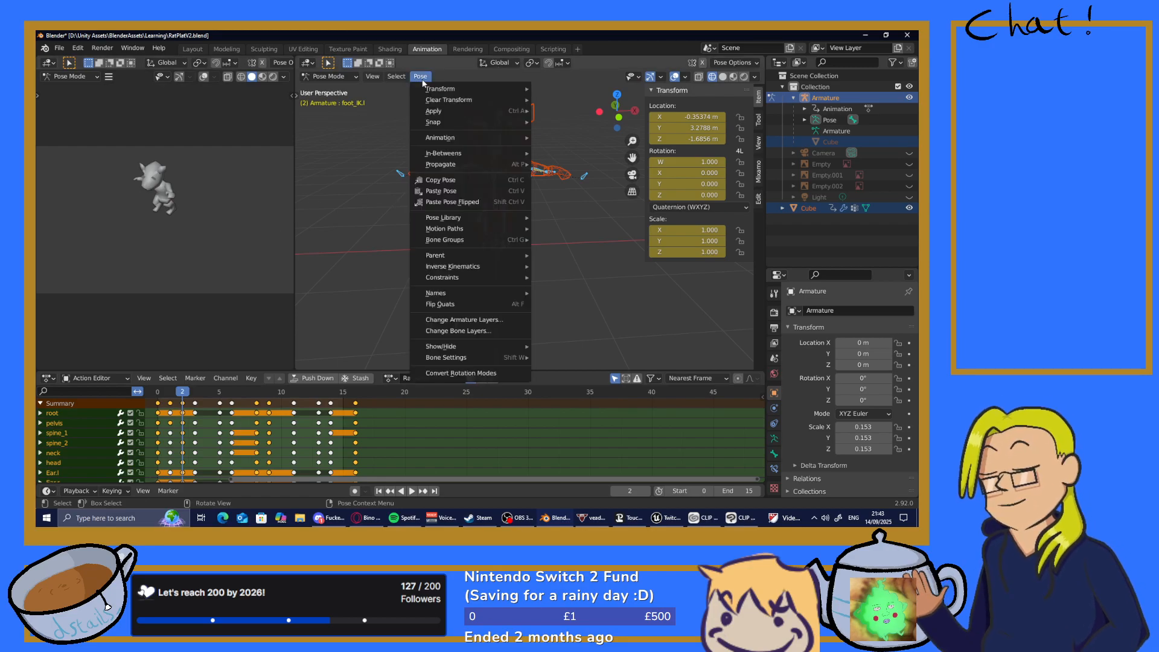
left_click(442, 180)
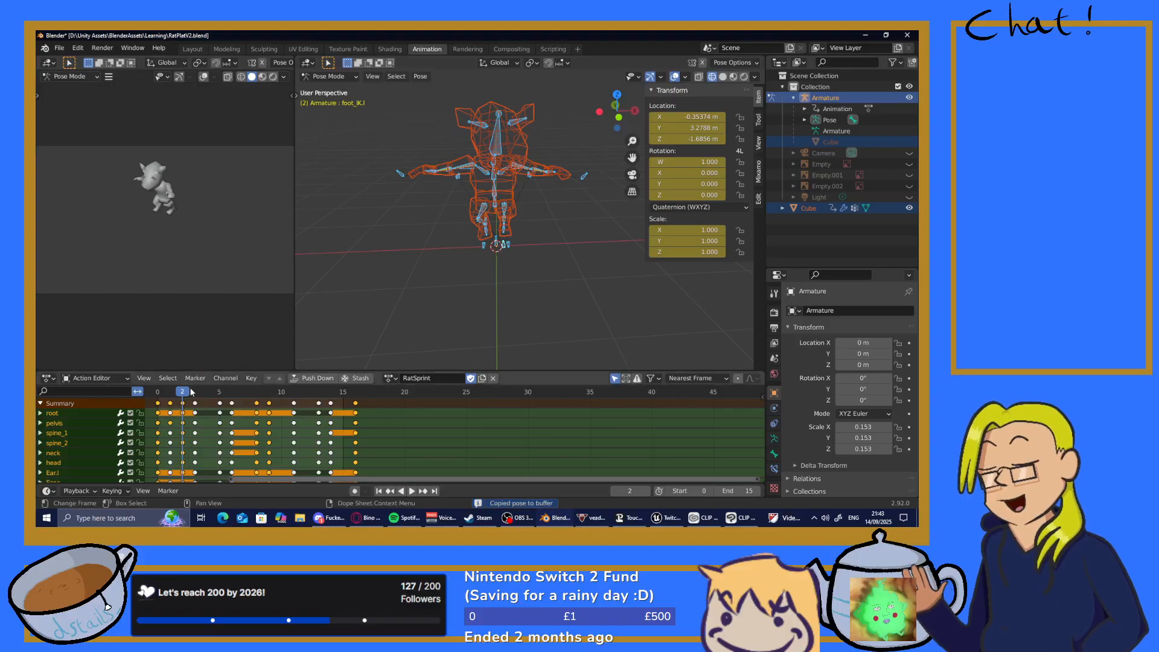
Paste the frame 2 pose flipped at frame 10 and insert a Location, Rotation & Scale keyframe for all bones
left_click_drag(186, 393, 282, 393)
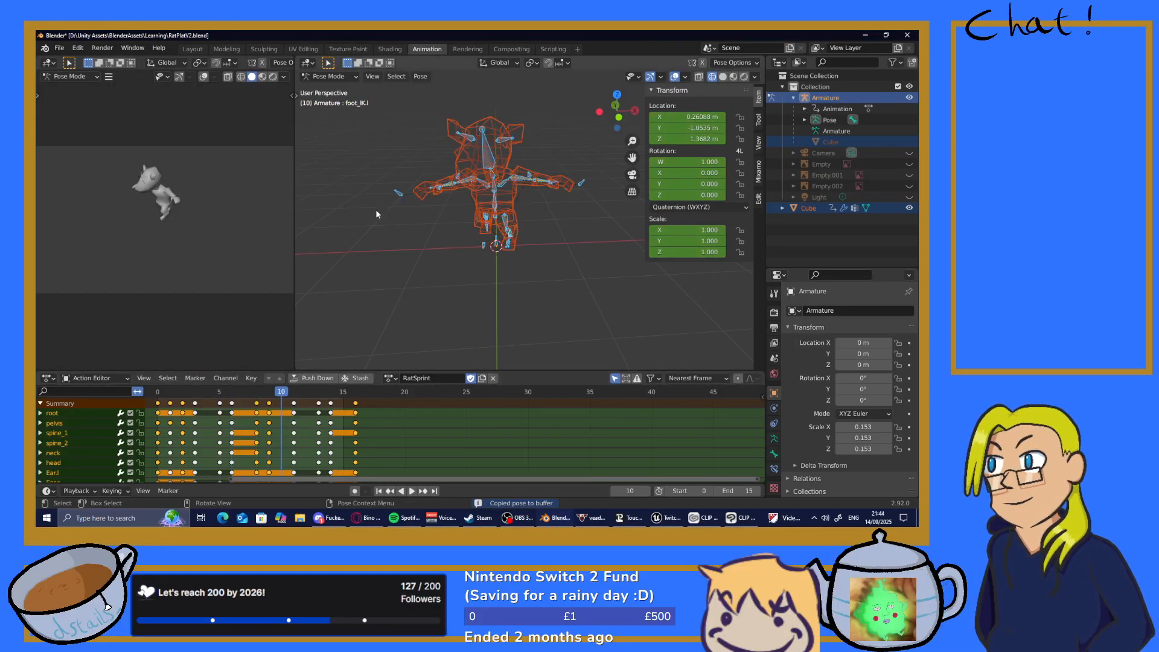
left_click(420, 76)
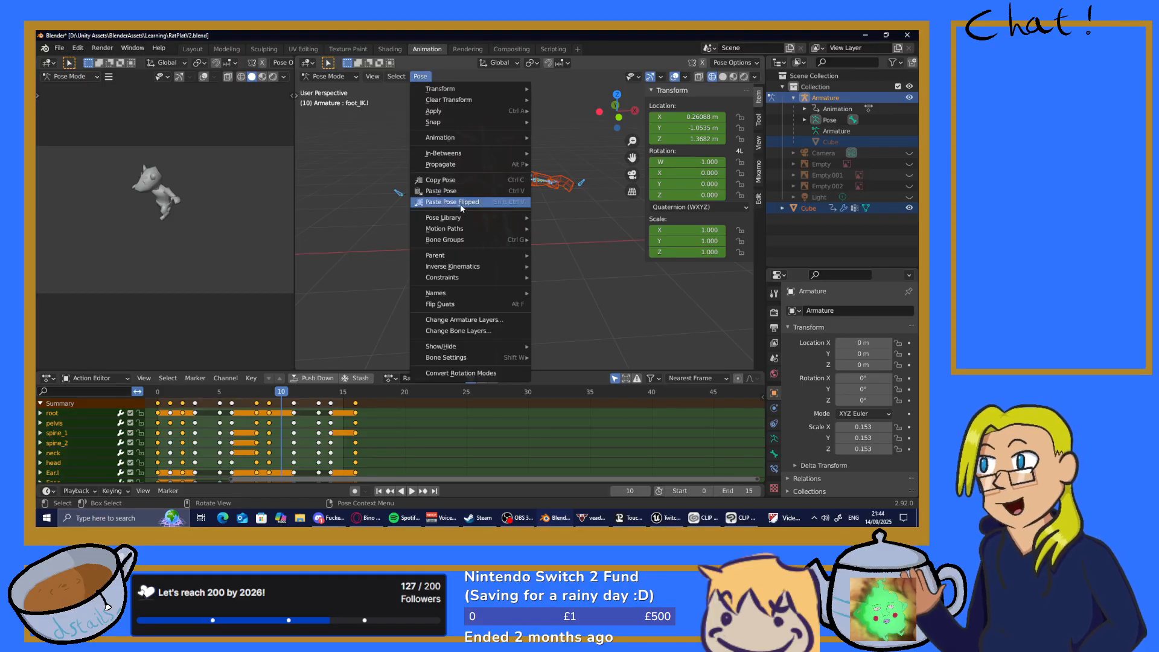
left_click(460, 203)
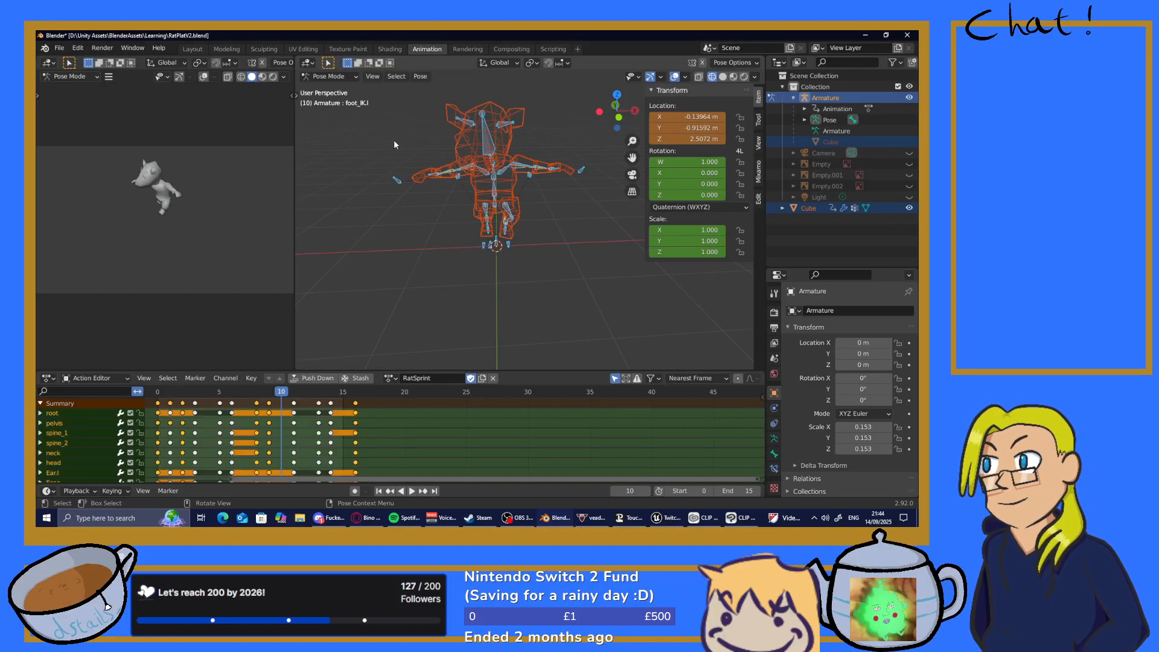
key("i")
left_click(356, 140)
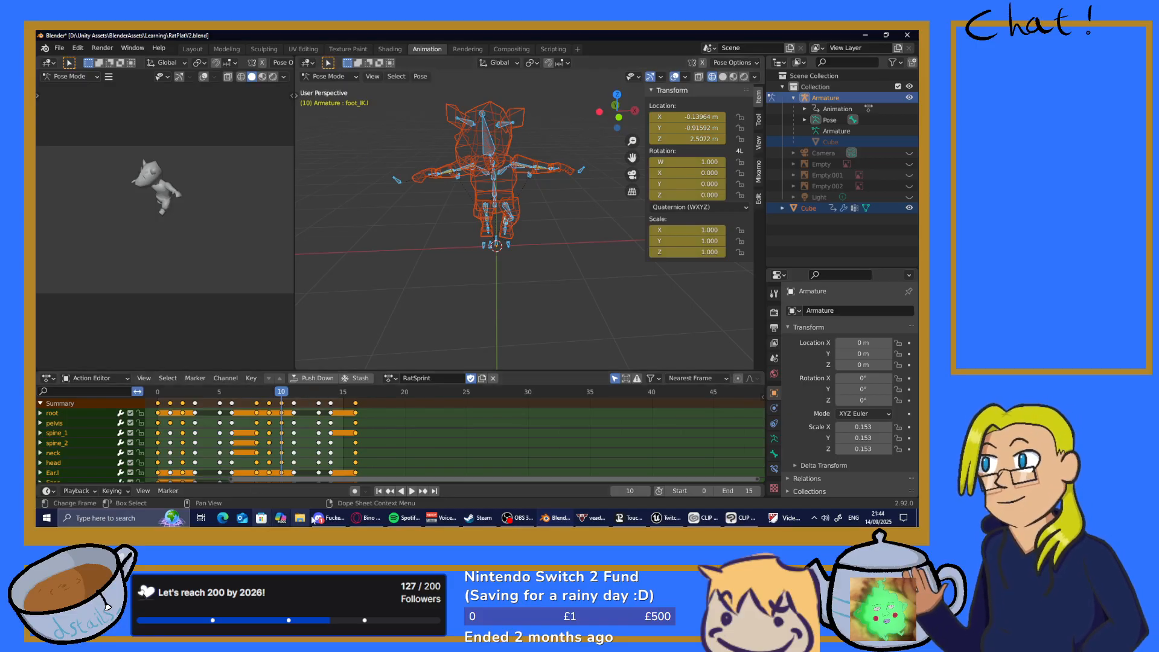
Play back the sprint cycle and scrub through its frames to check the mirrored poses
left_click(410, 490)
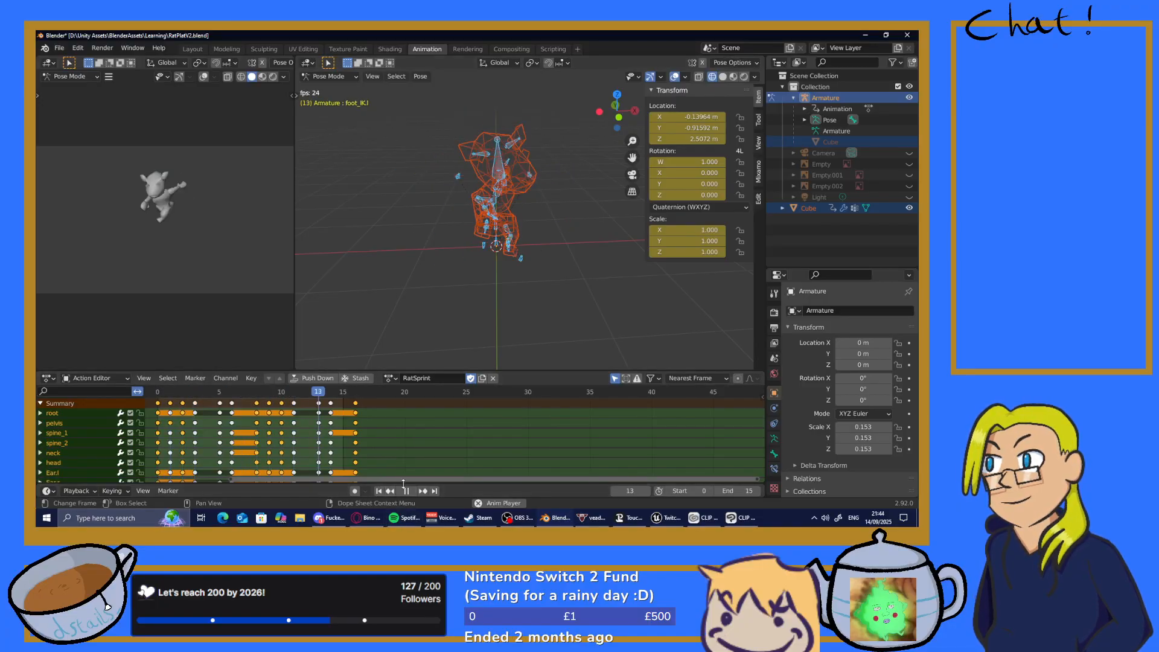
left_click(403, 495)
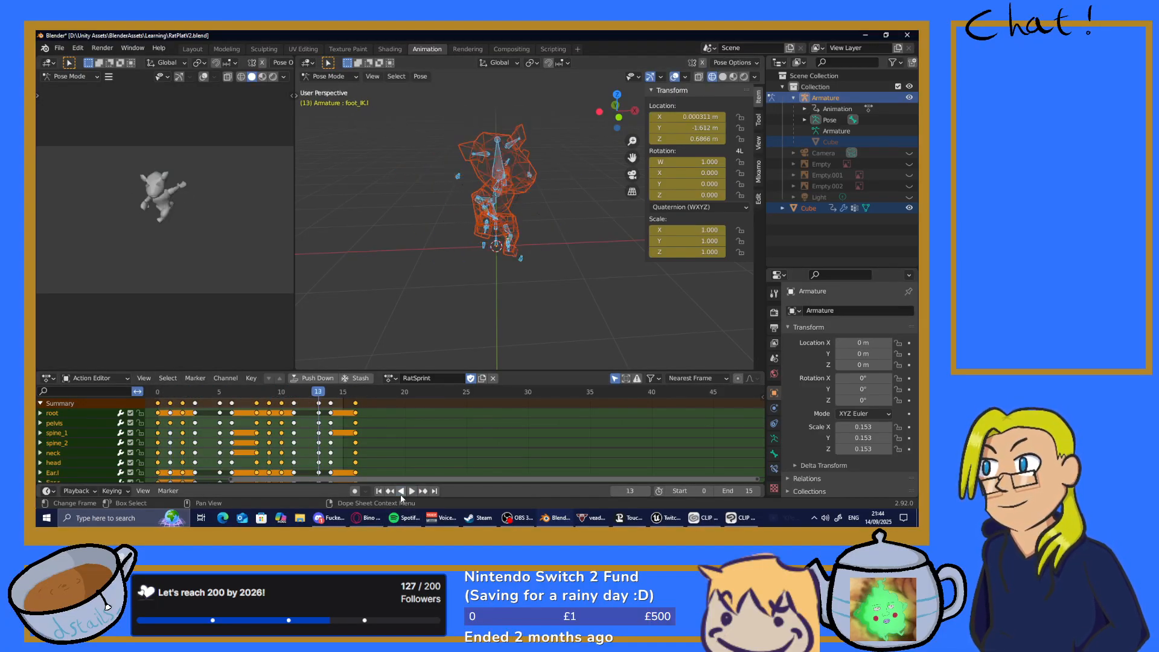
left_click_drag(318, 394, 268, 461)
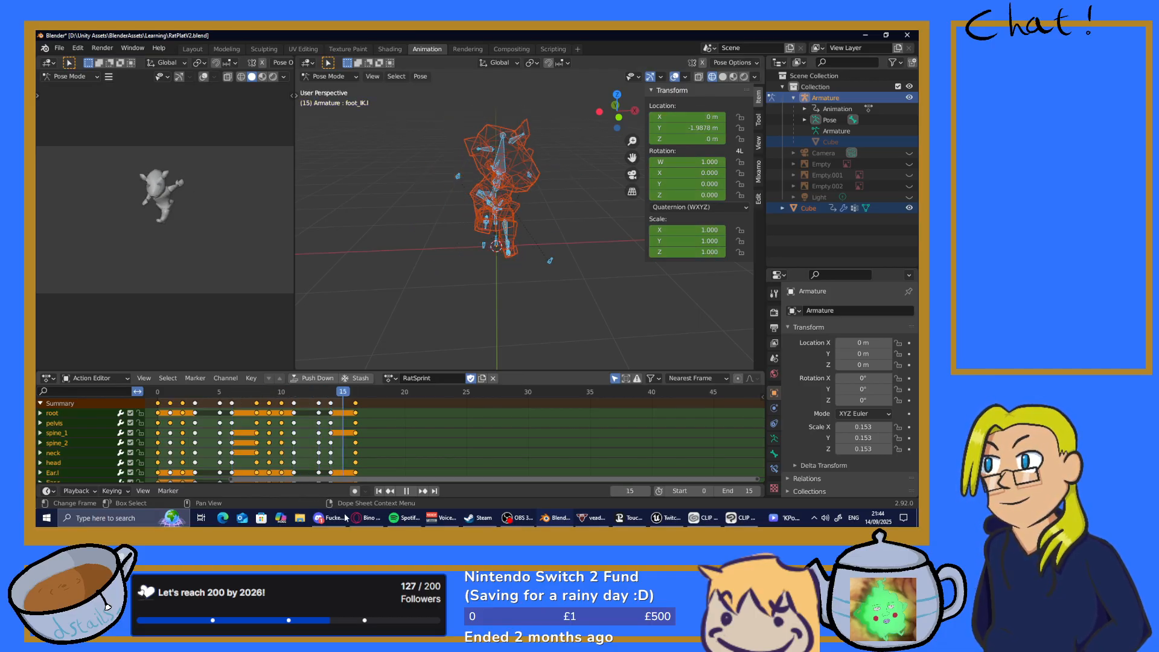
key("Escape")
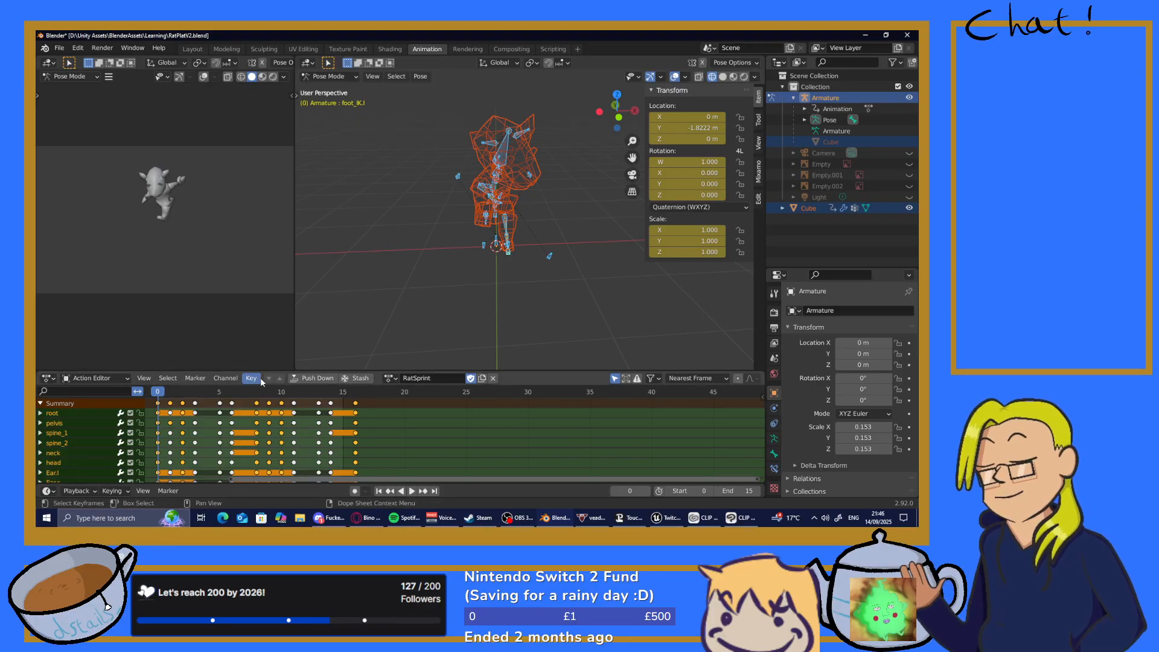
View the rat from the side and scrub through frames 0 to 6 to examine the leg and arm poses
middle_click_drag(478, 290, 573, 263)
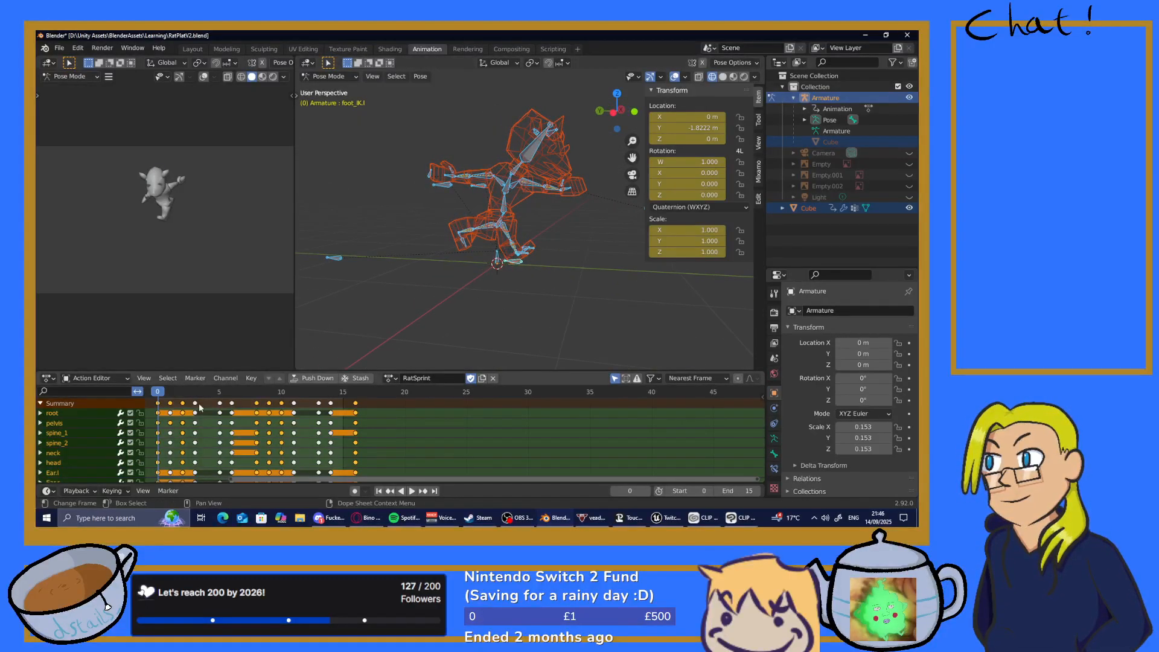
key("space")
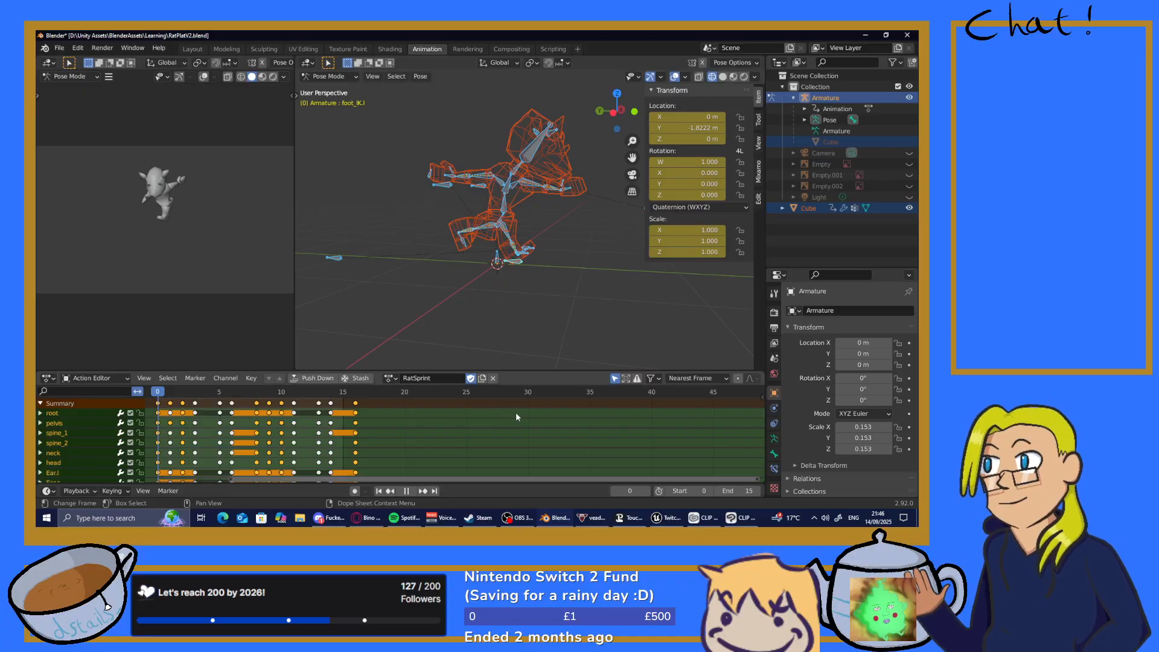
left_click_drag(160, 391, 208, 429)
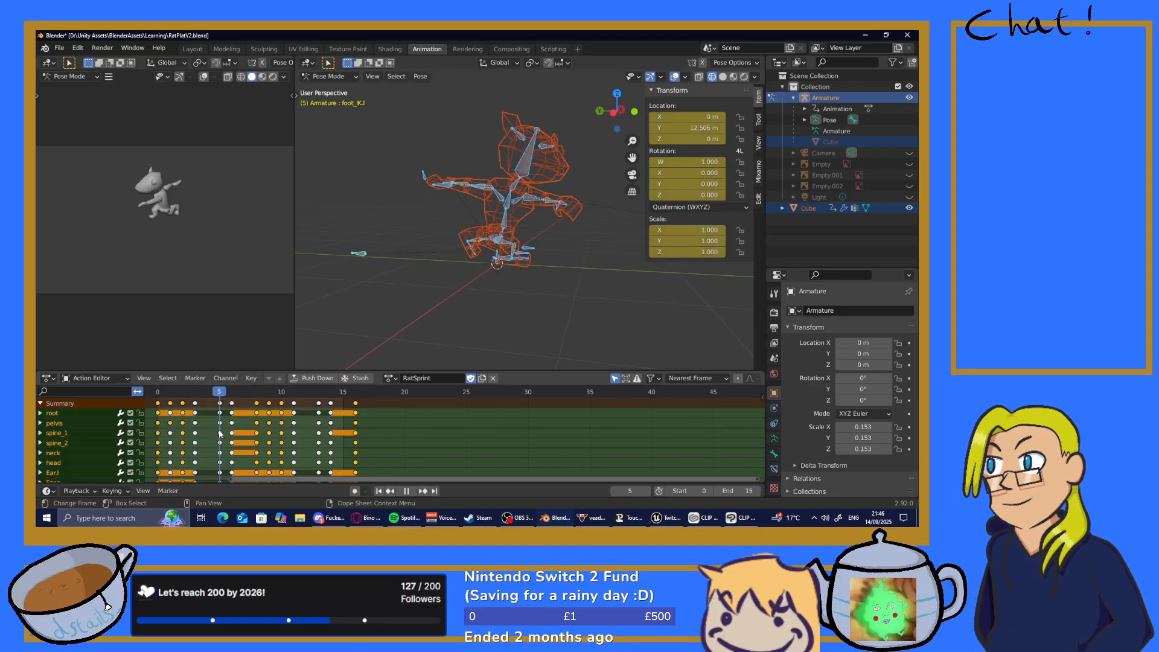
left_click_drag(212, 440, 230, 445)
key("space")
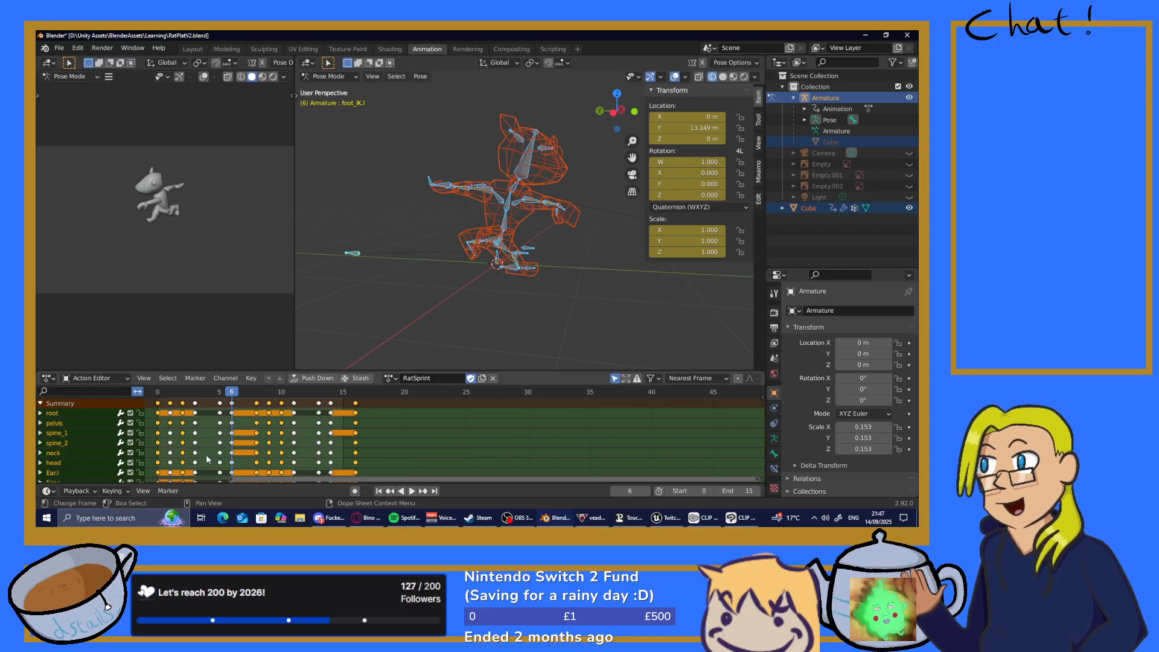
left_click_drag(231, 394, 189, 412)
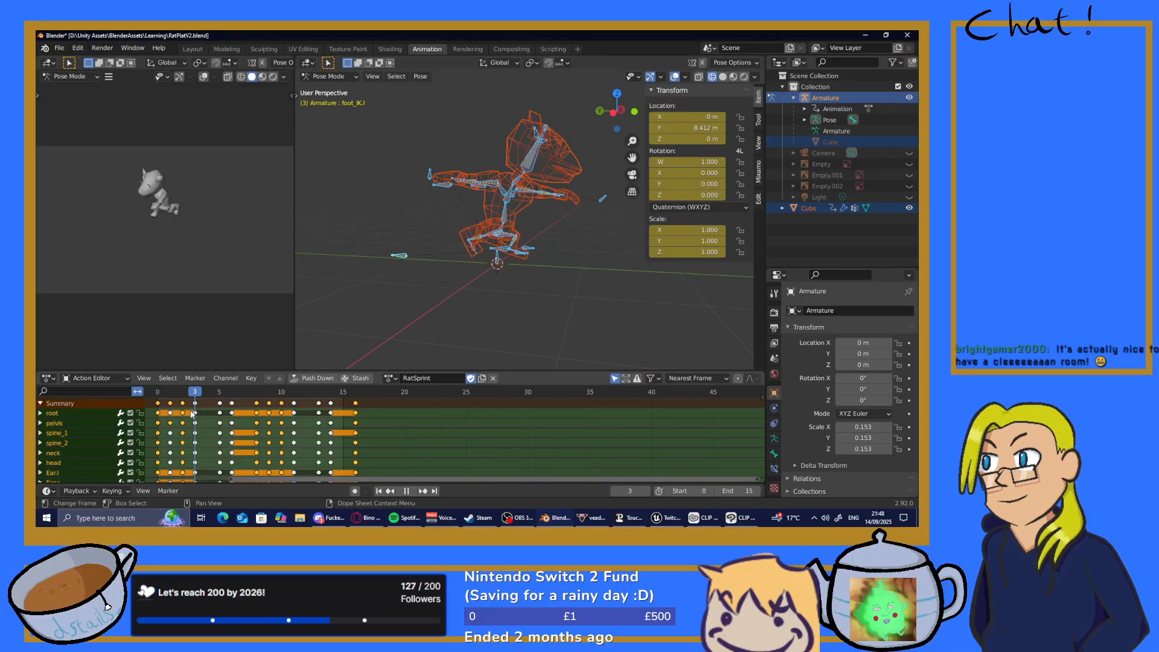
Play back the sprint cycle, examine the poses between frames 3 and 6, and save the file
key("space")
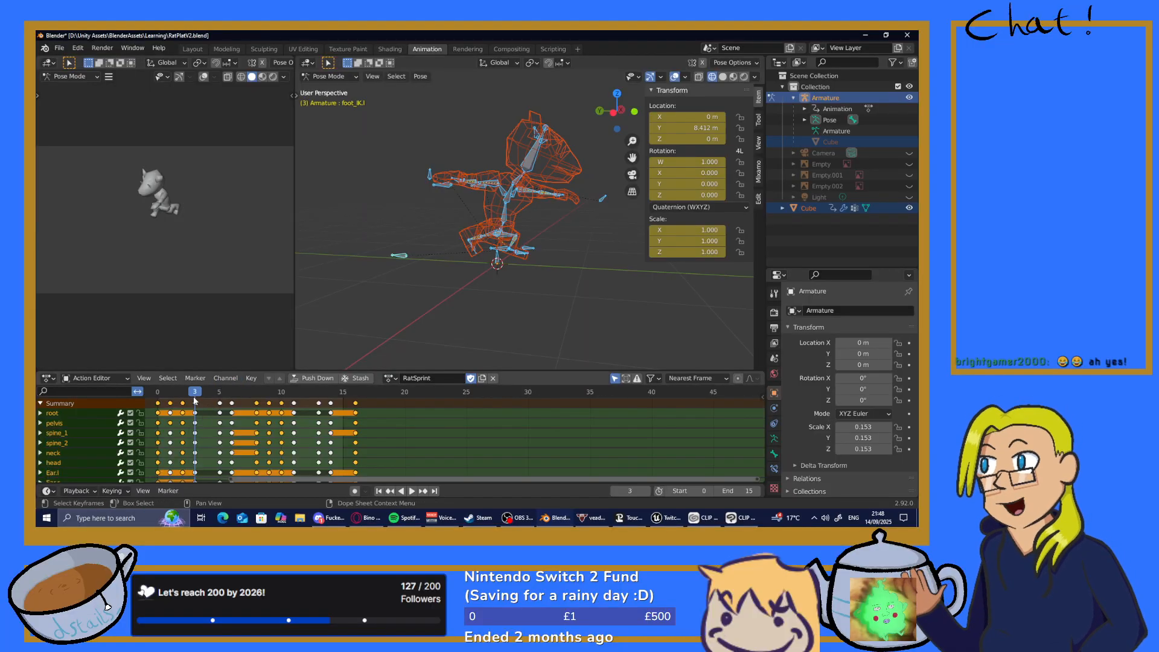
key("space")
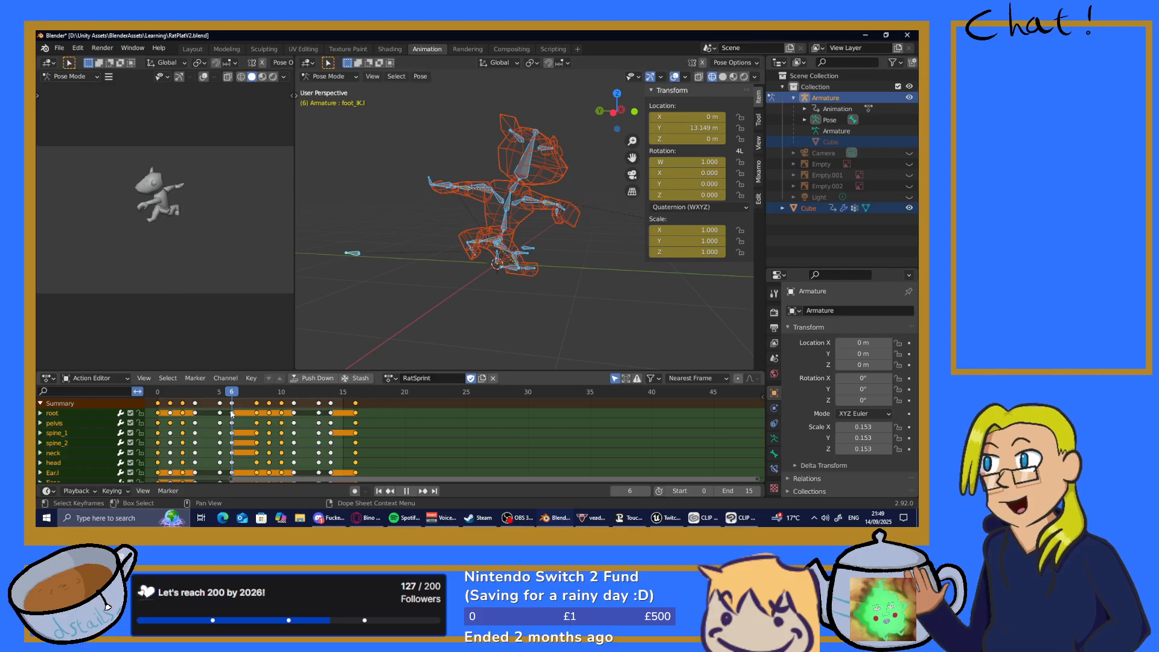
left_click_drag(232, 413, 202, 418)
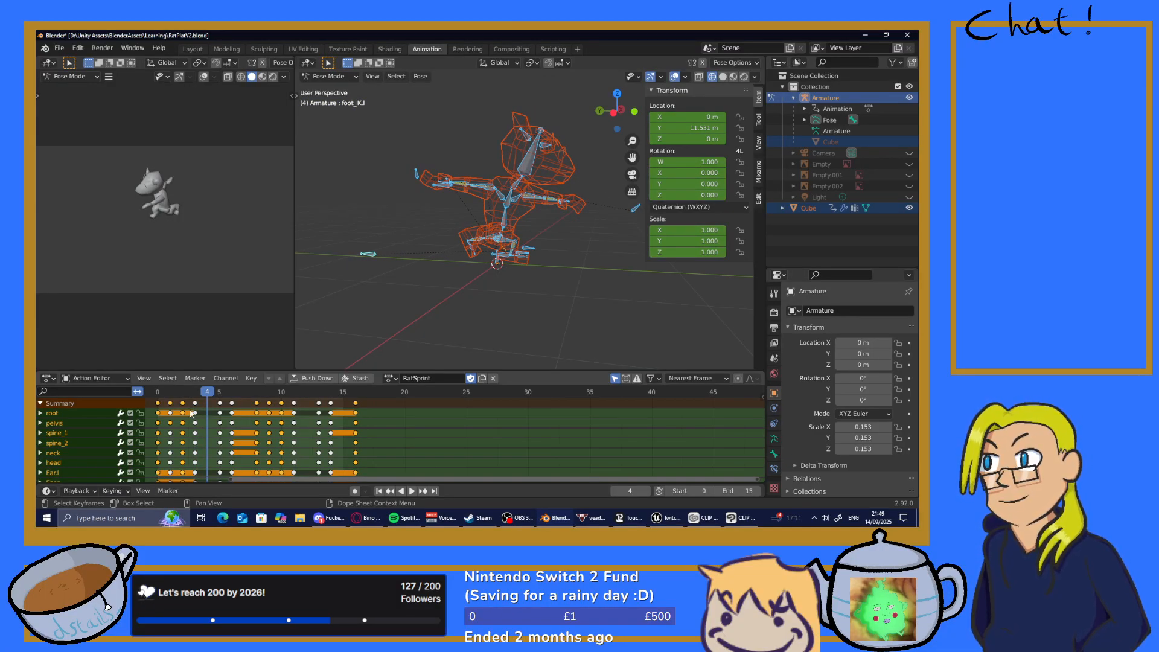
key("space")
left_click_drag(211, 412, 229, 418)
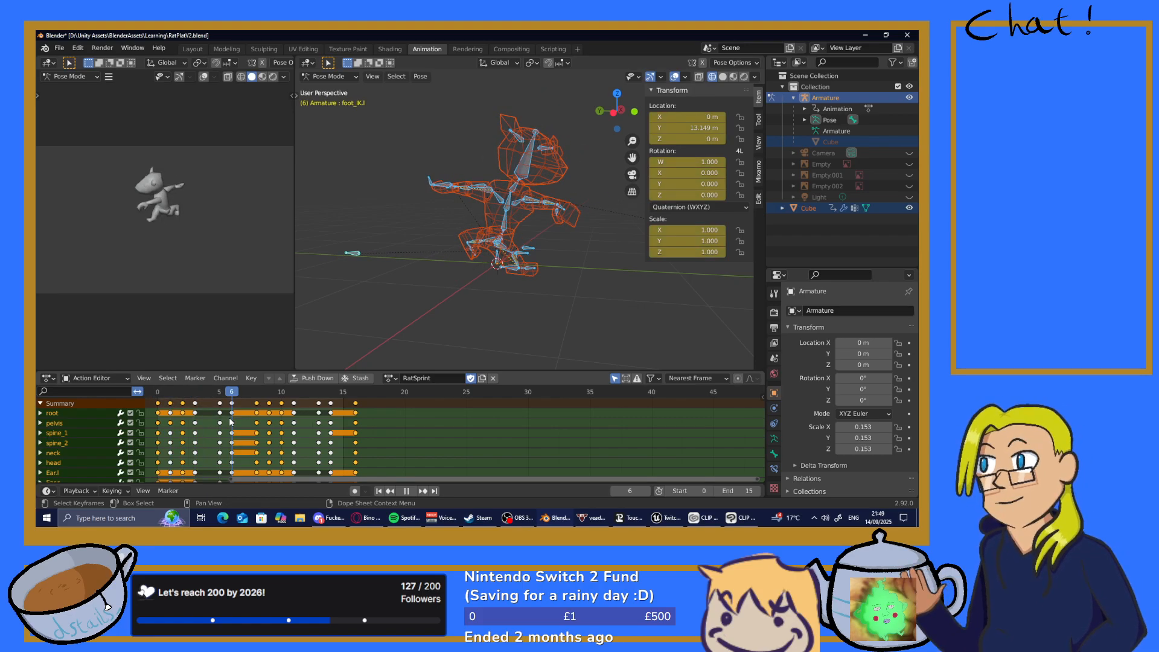
key("space")
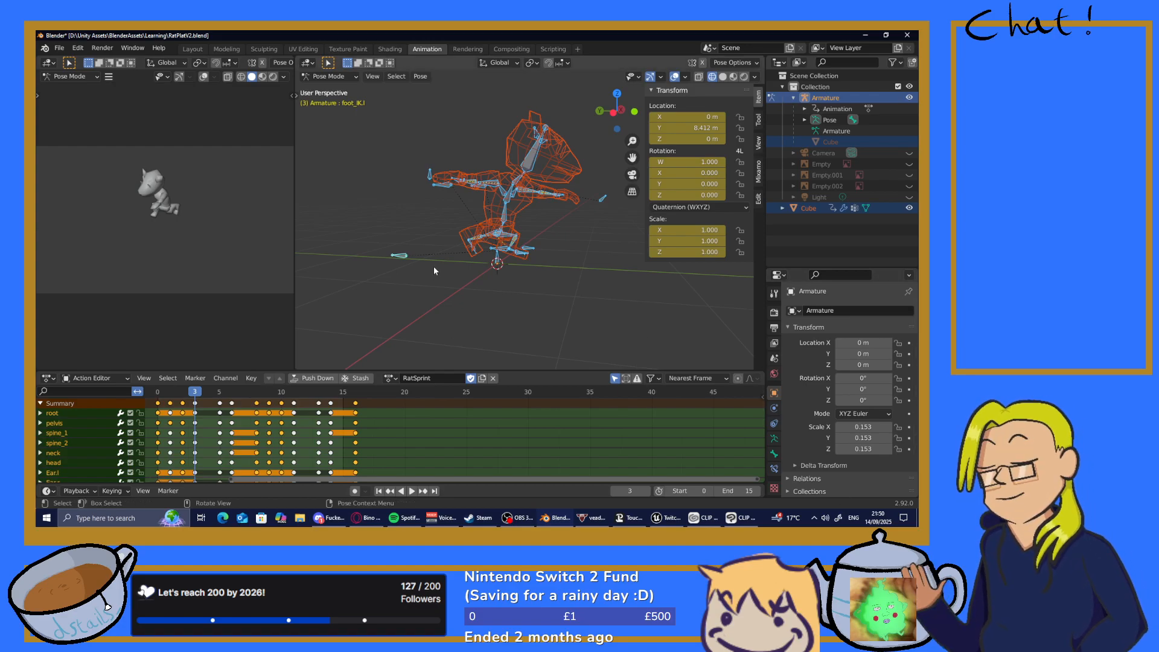
key("ctrl+s")
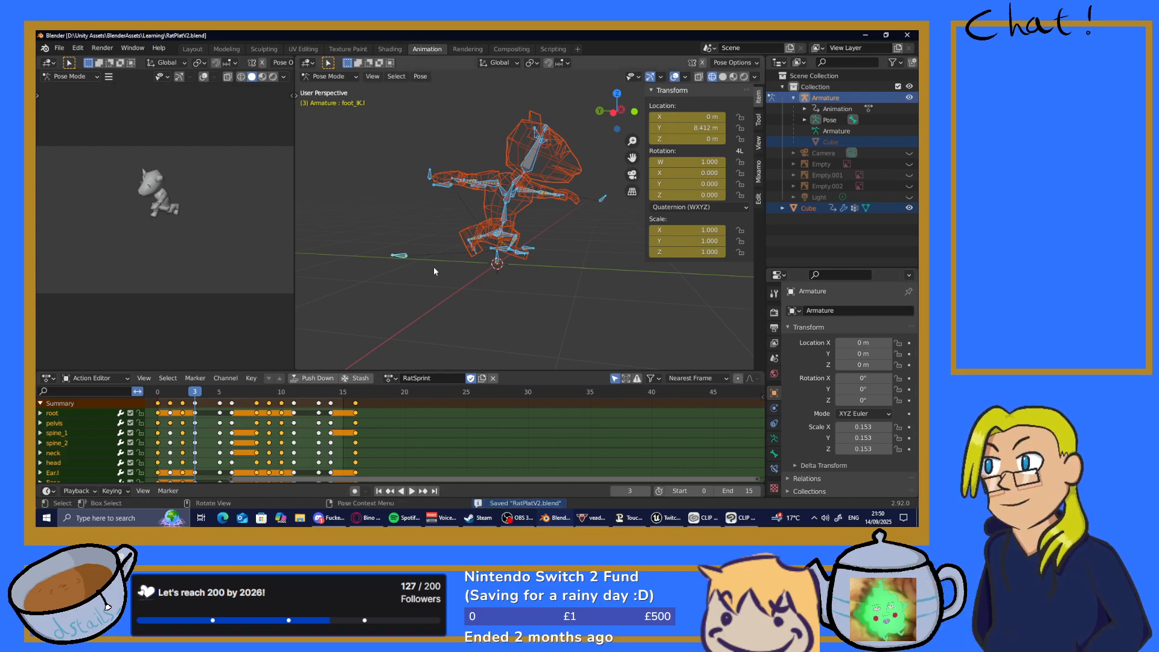
Delete all bone keyframes at frames 6 and 5 of the RatSprint action
left_click(233, 403)
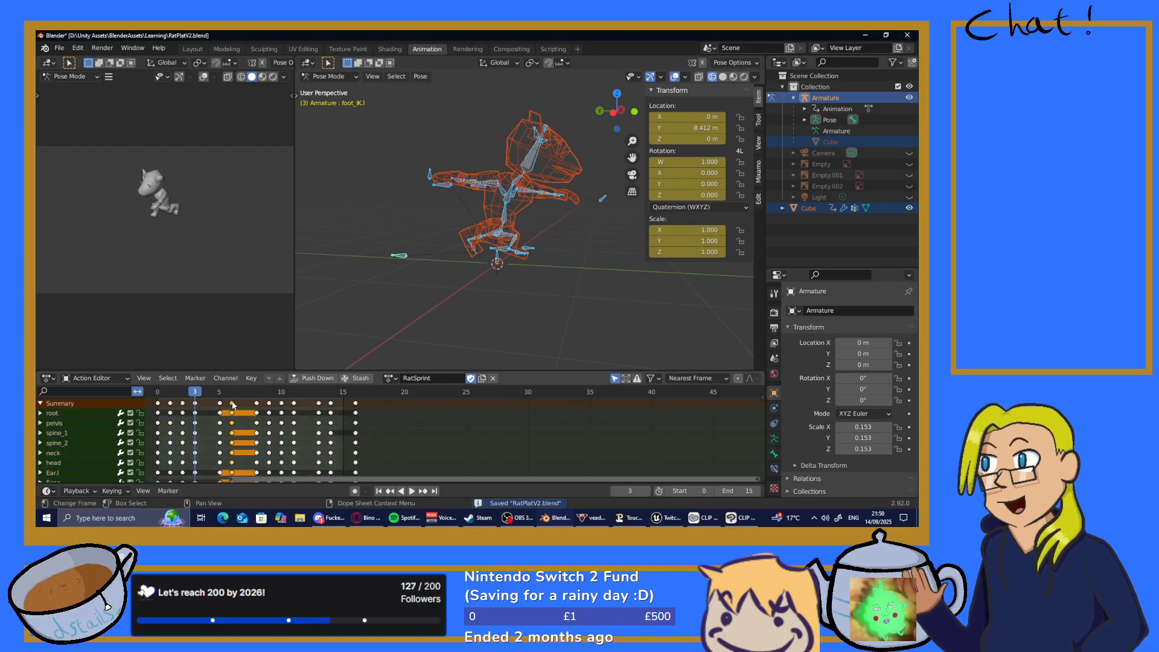
right_click(233, 405)
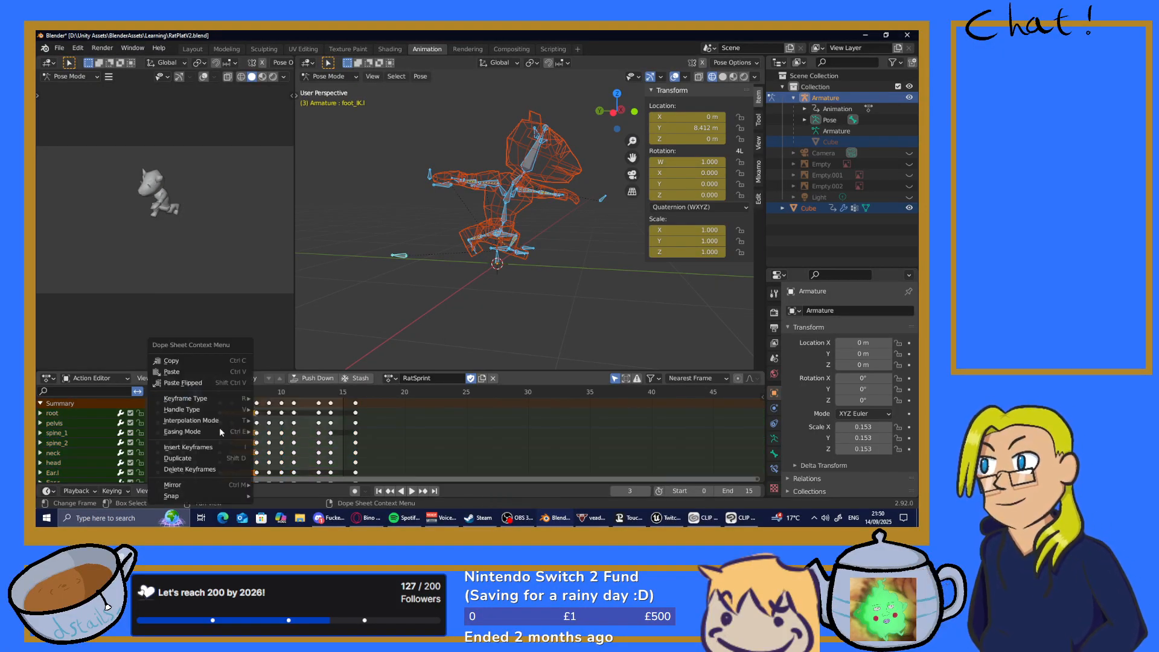
left_click(190, 469)
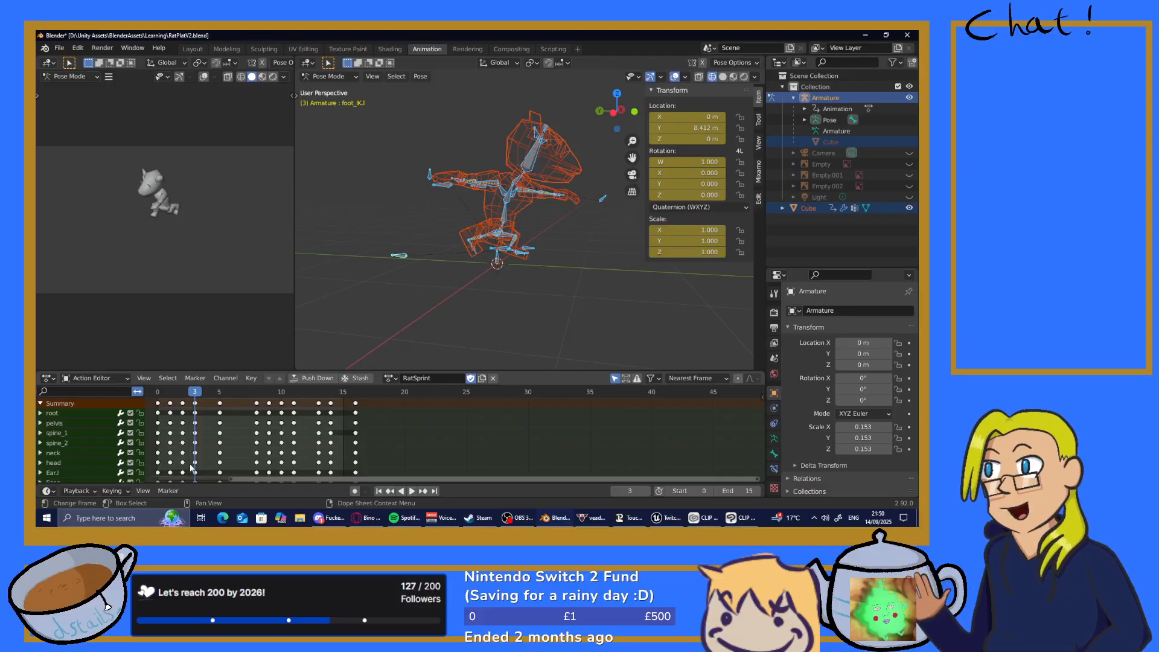
right_click(218, 407)
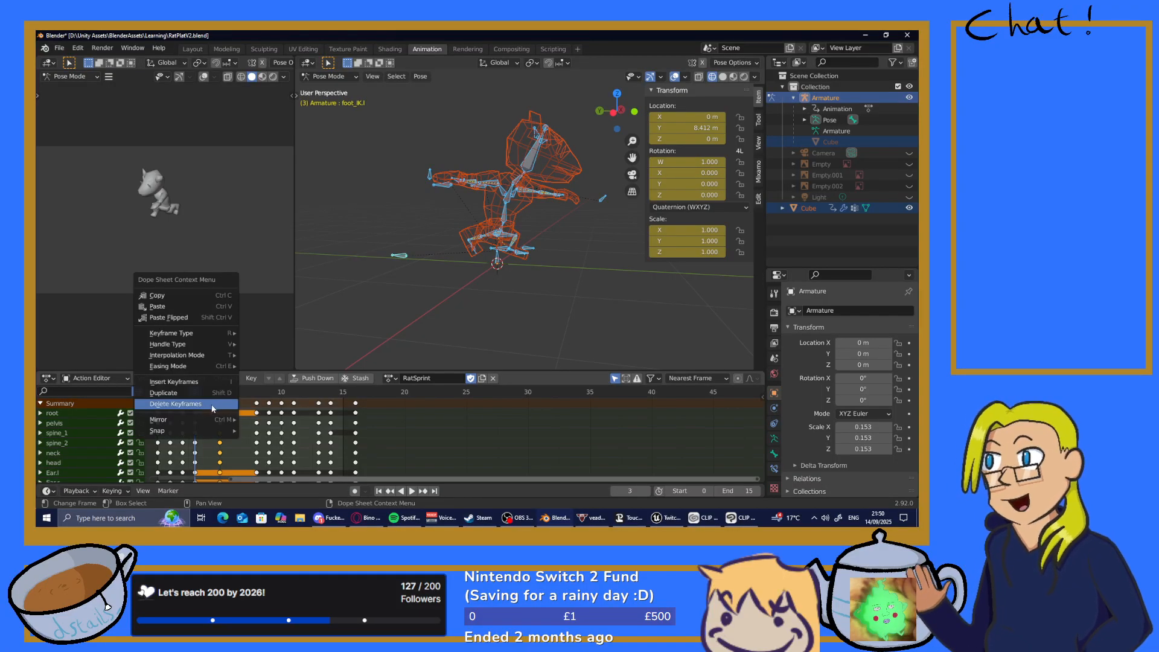
left_click(209, 403)
Try shifting the keyframes at frames 8 to 11 three frames earlier, play back the timing, and undo the shift
left_click_drag(245, 401, 302, 495)
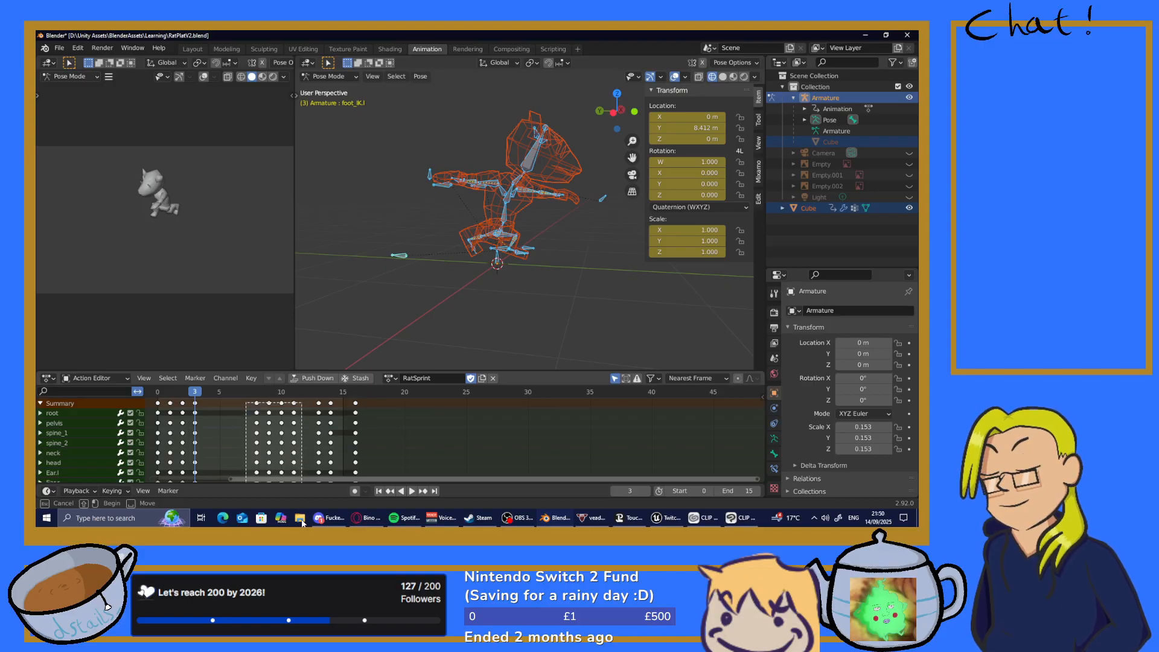
left_click_drag(259, 406, 214, 404)
key("space")
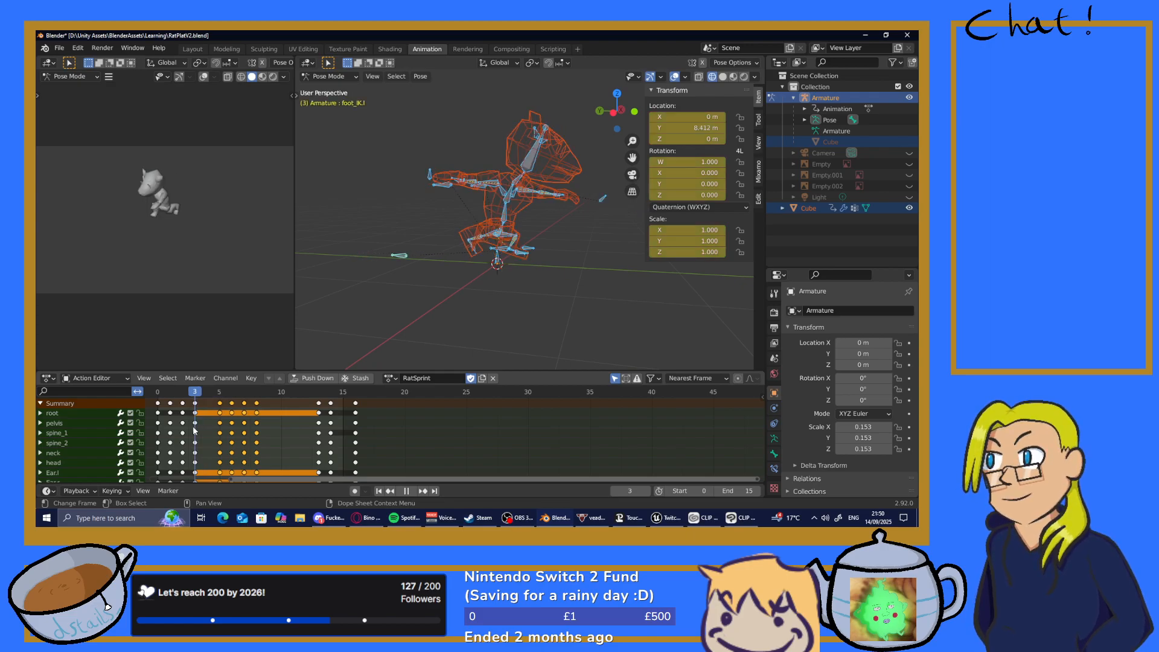
key("space")
key("ctrl+z")
key("ctrl+z")
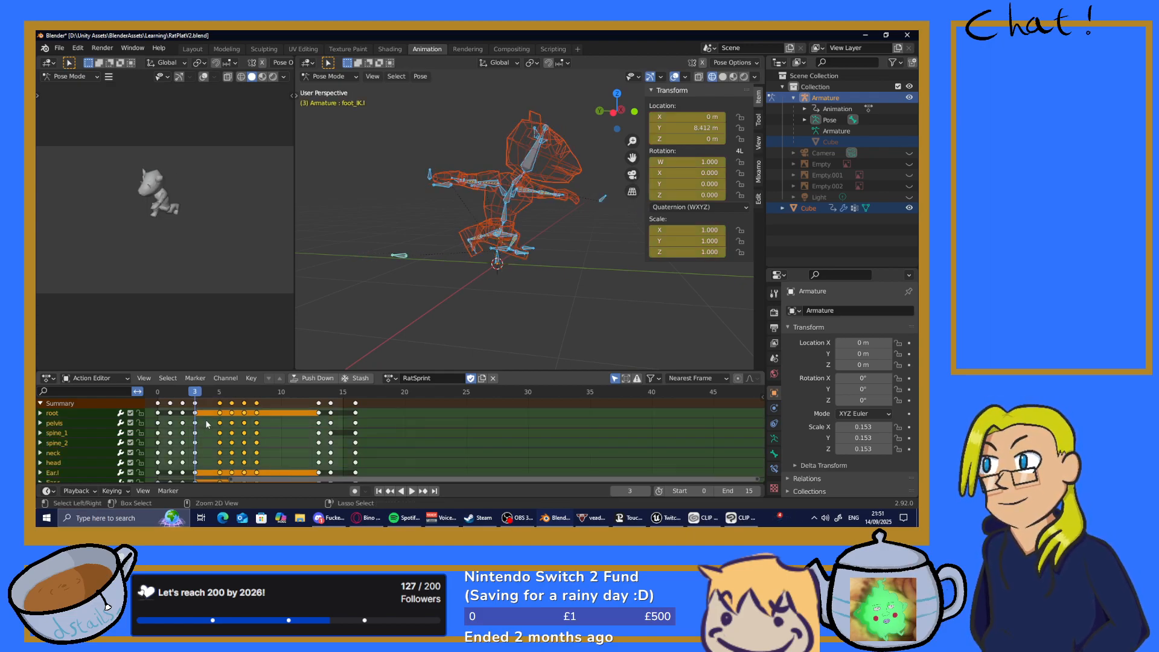
Play back the cycle and scrub to frame 4 to check the interpolated motion between the keyframes at 3 and 8
left_click(454, 286)
key("space")
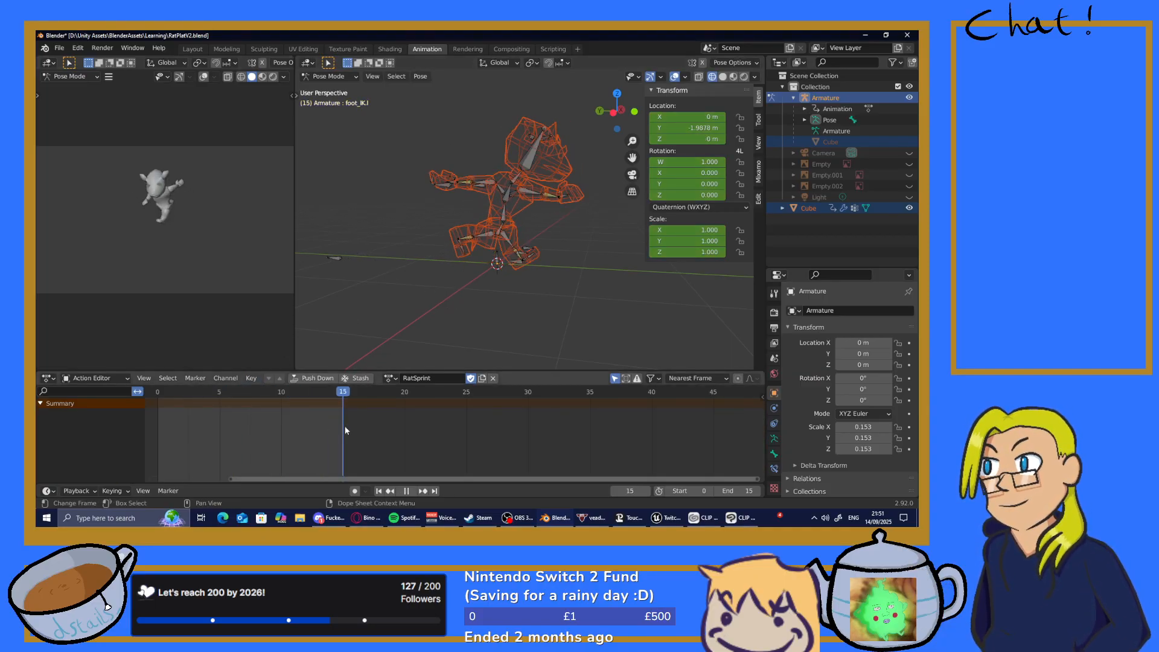
key("a")
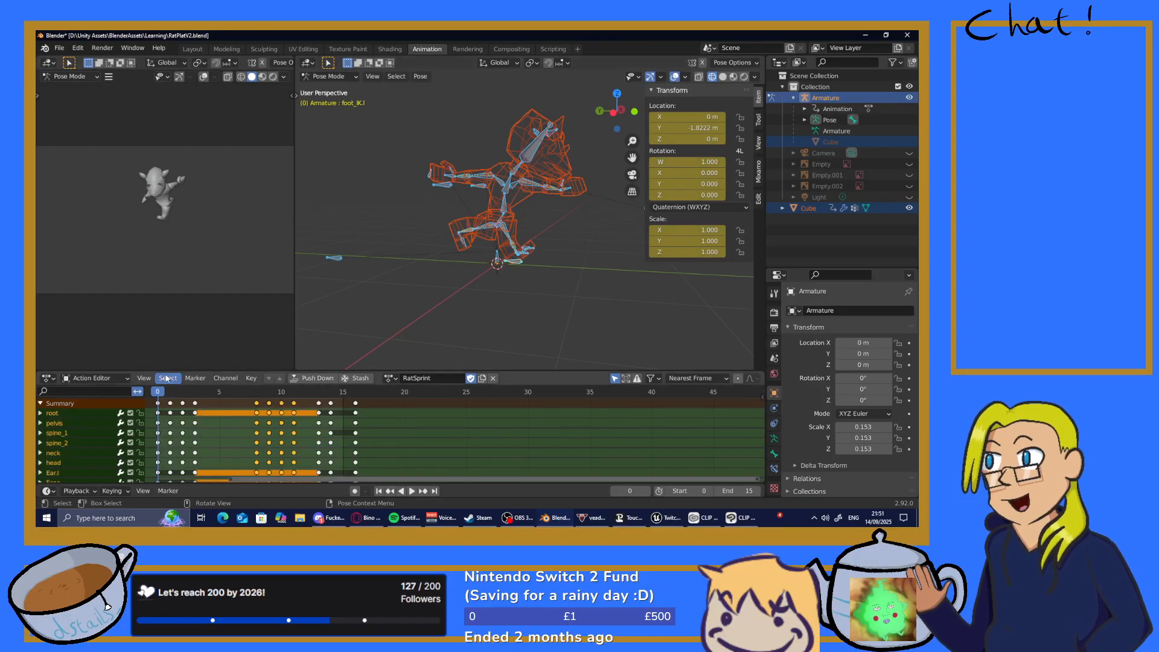
key("space")
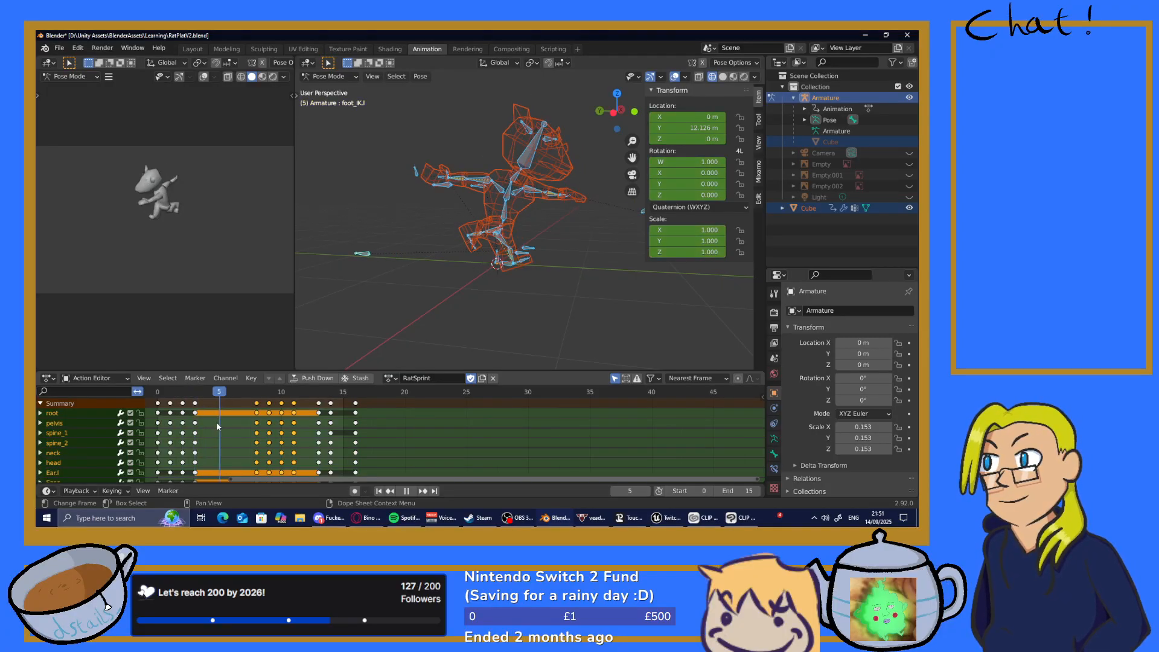
key("space")
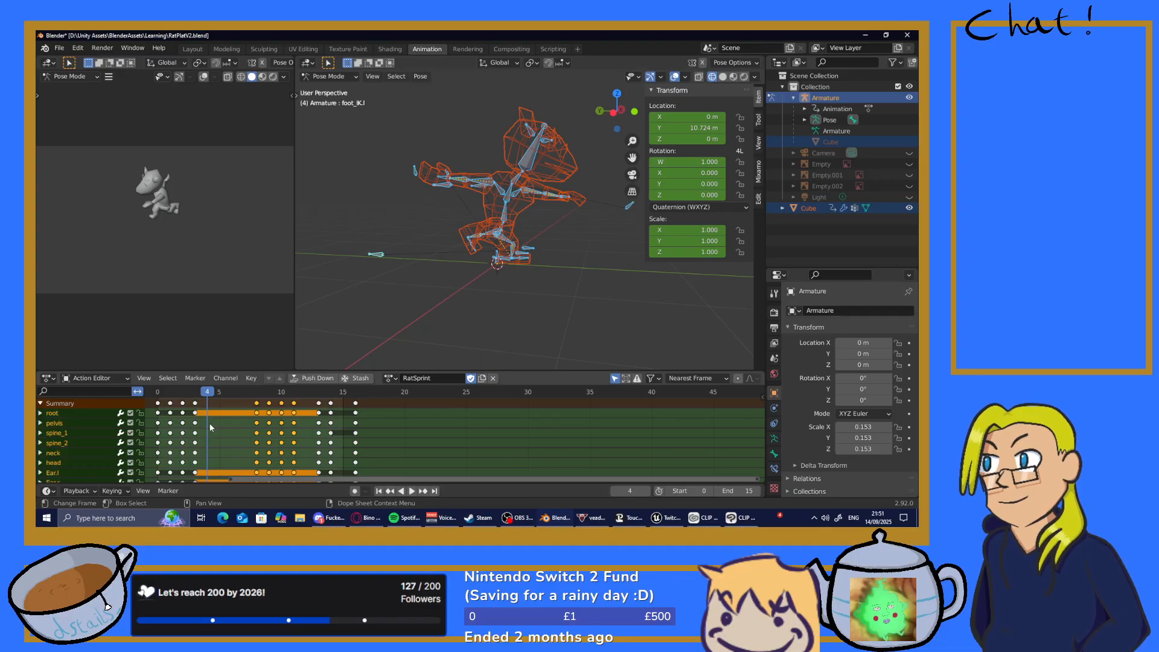
Insert a Location, Rotation & Scale keyframe for all bones at frame 4
left_click(443, 293)
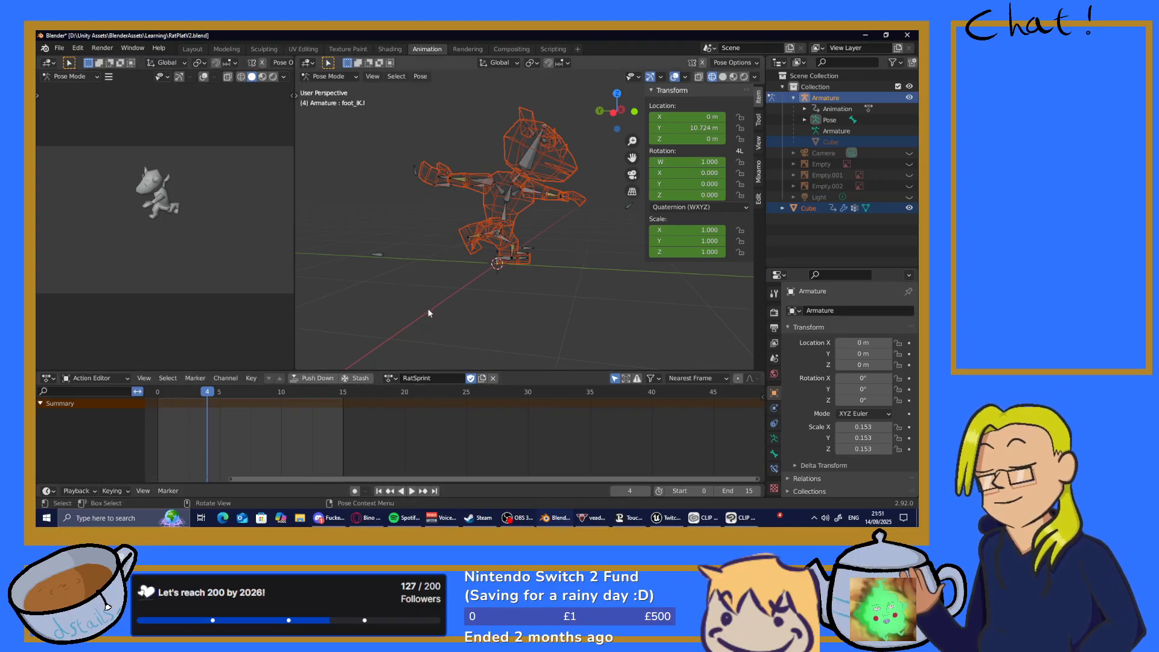
key("a")
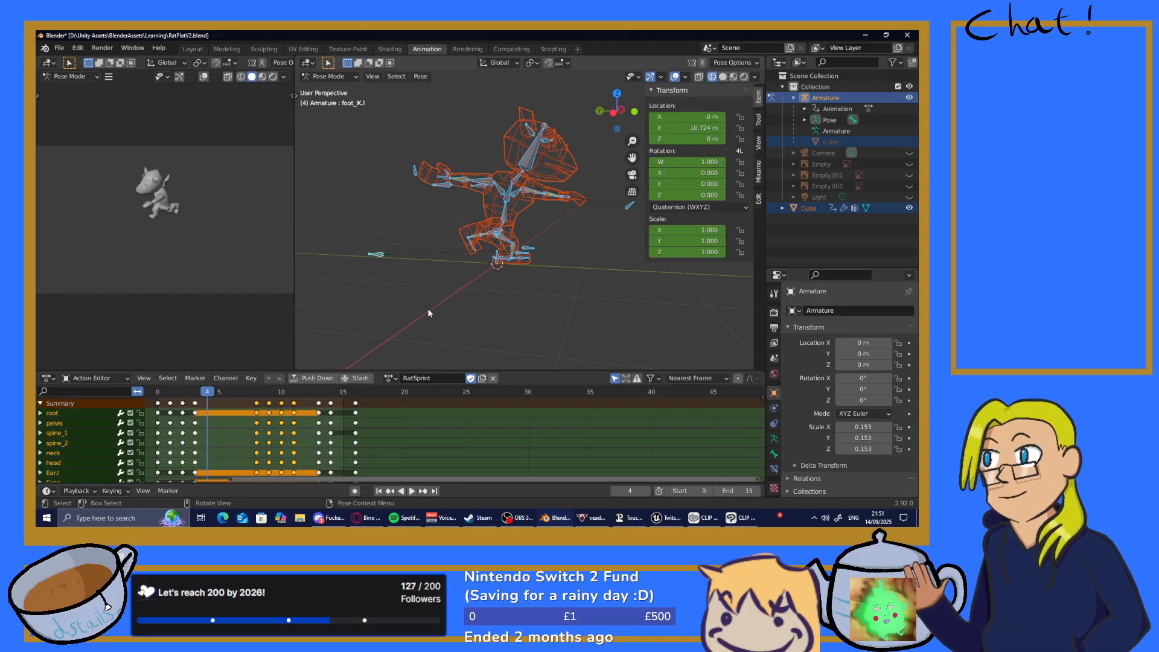
key("i")
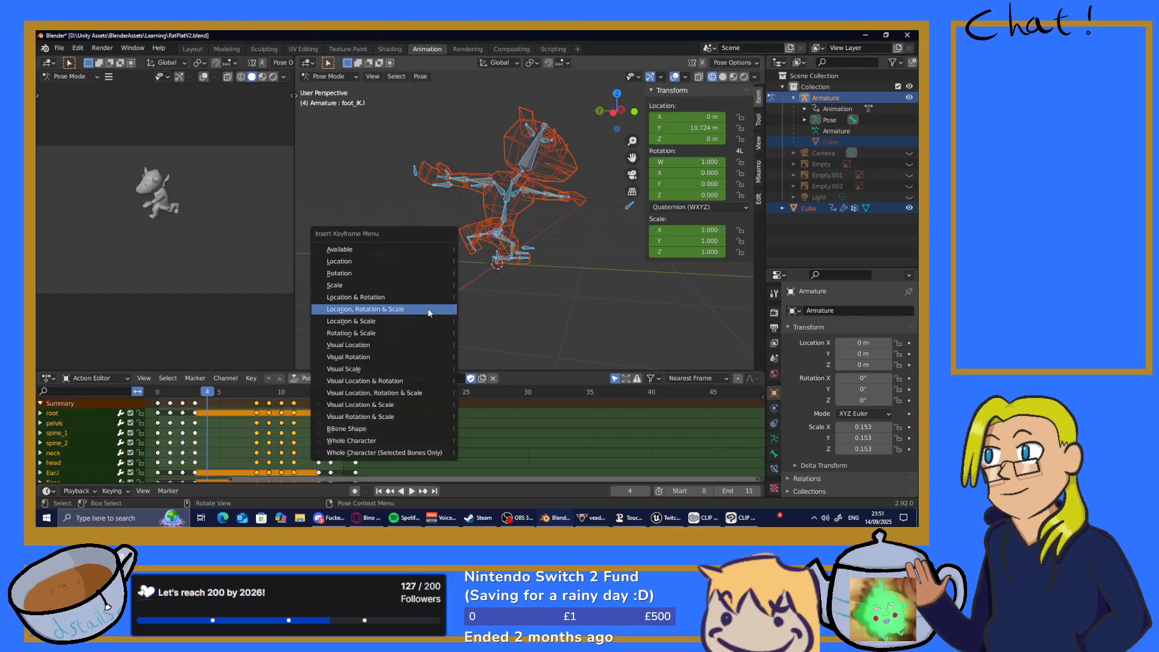
left_click(387, 309)
Check the motion around frame 5 and move only the frame 4 keyframes of all bones to frame 6
key("space")
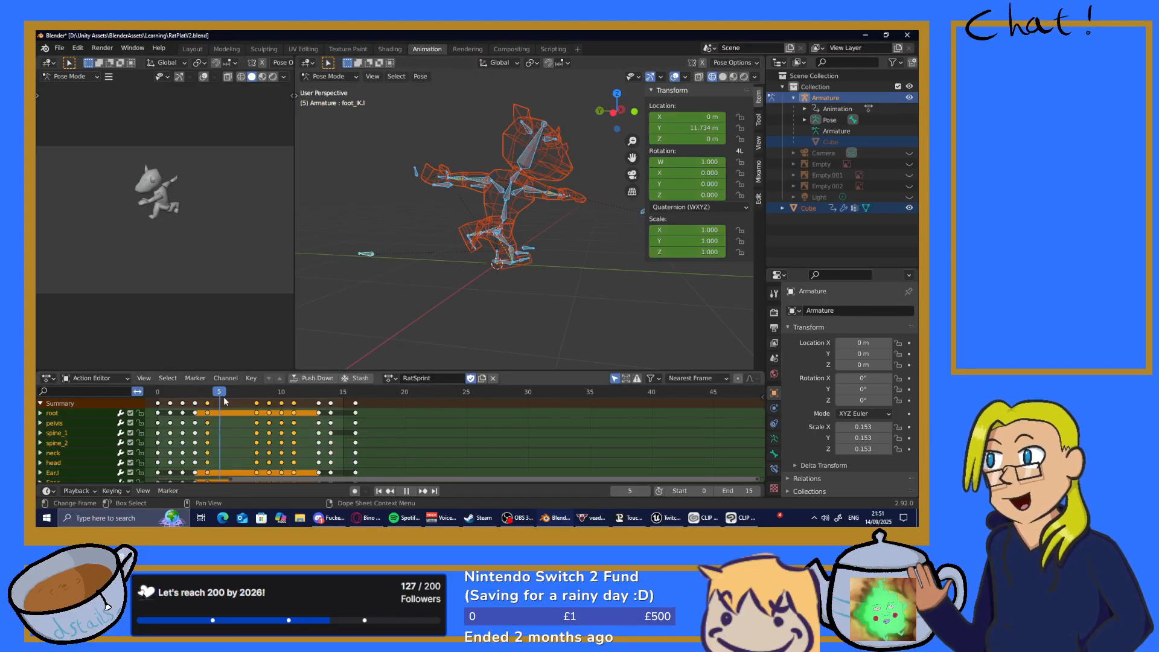
mouse_move(219, 407)
left_mouse_down()
mouse_move(209, 408)
mouse_move(292, 433)
mouse_move(146, 423)
mouse_move(211, 409)
left_mouse_up()
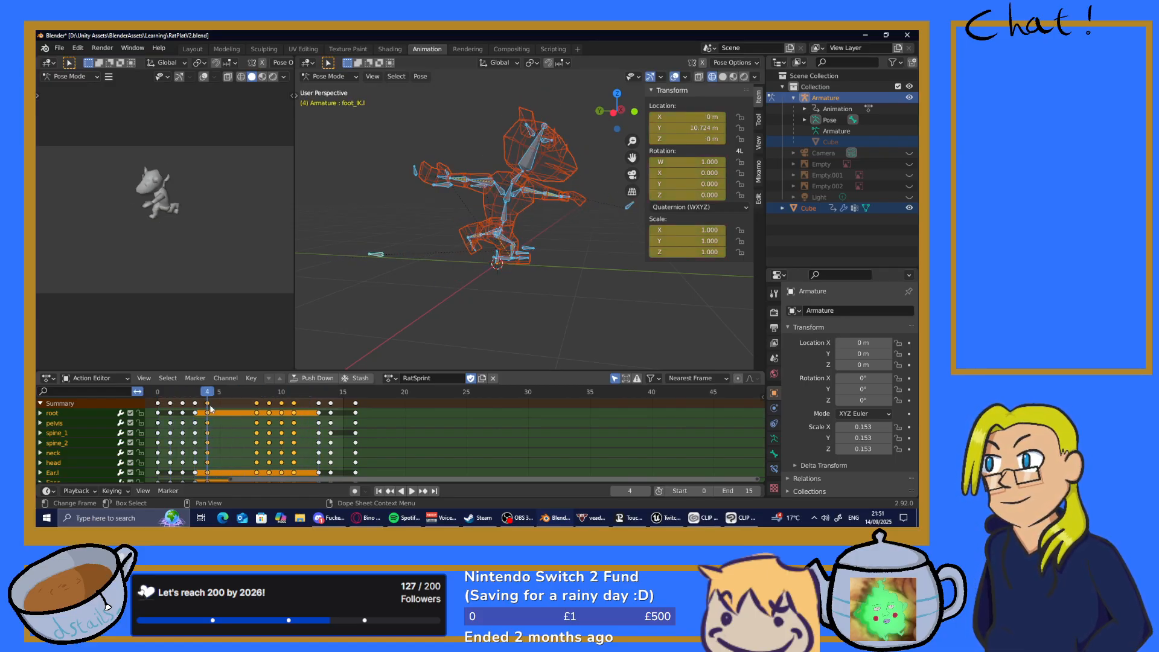
key("g")
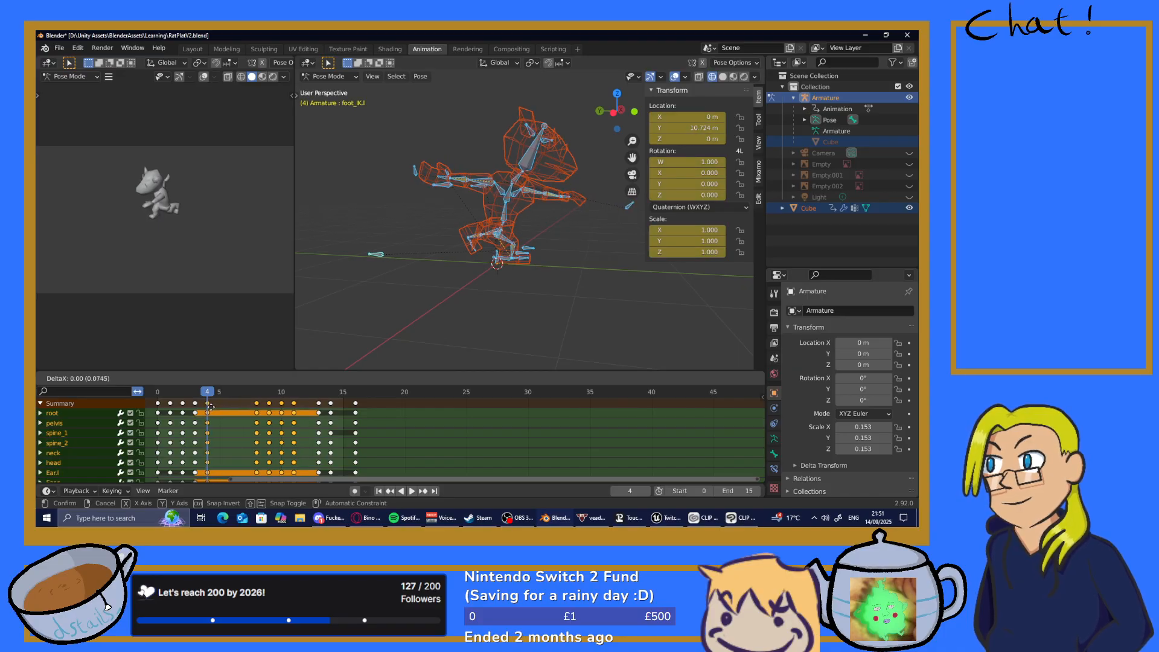
left_click(209, 406)
key("g")
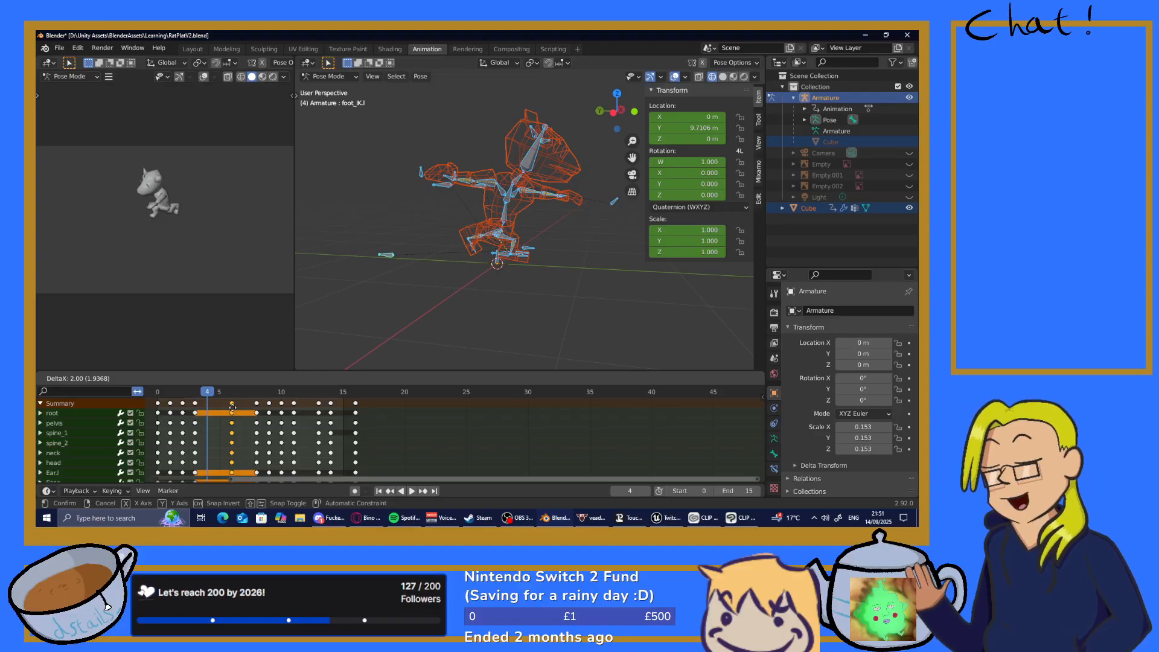
left_click(232, 408)
Play back the new timing and move the frame 6 keyframes of all bones to frame 5
key("space")
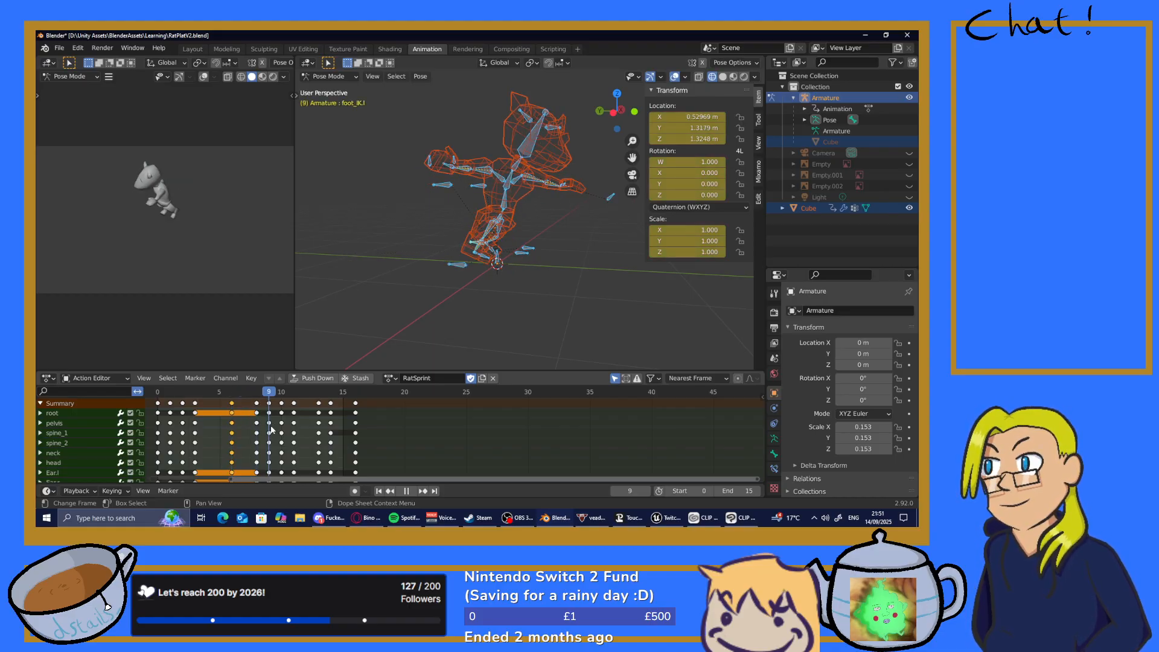
key("g")
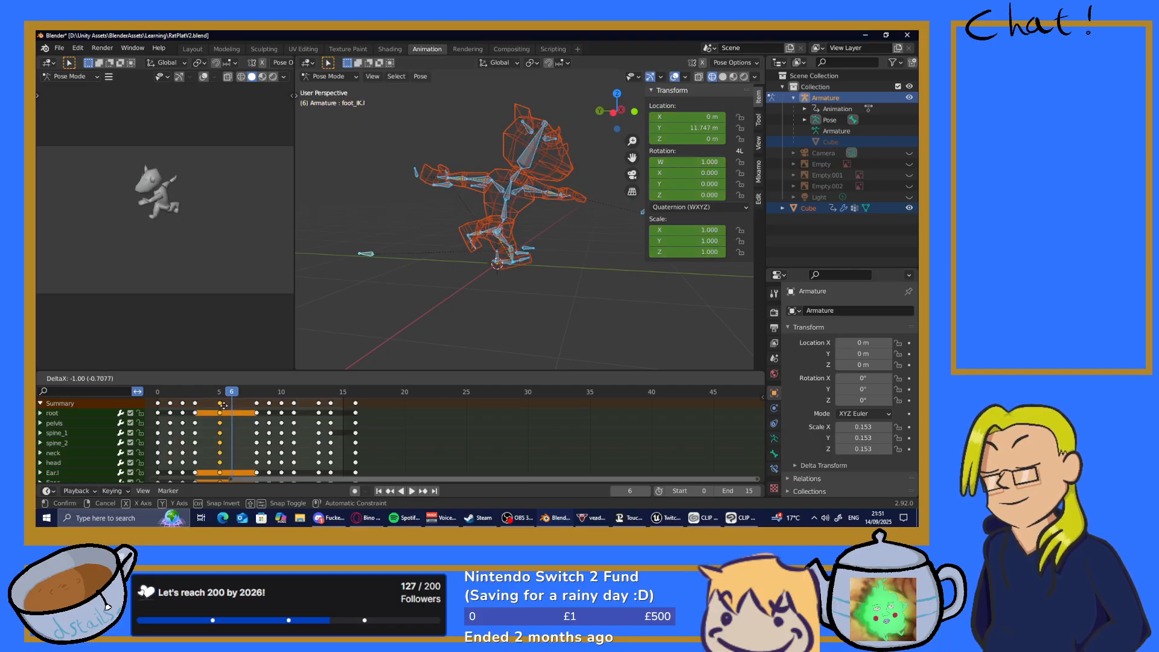
left_click(215, 404)
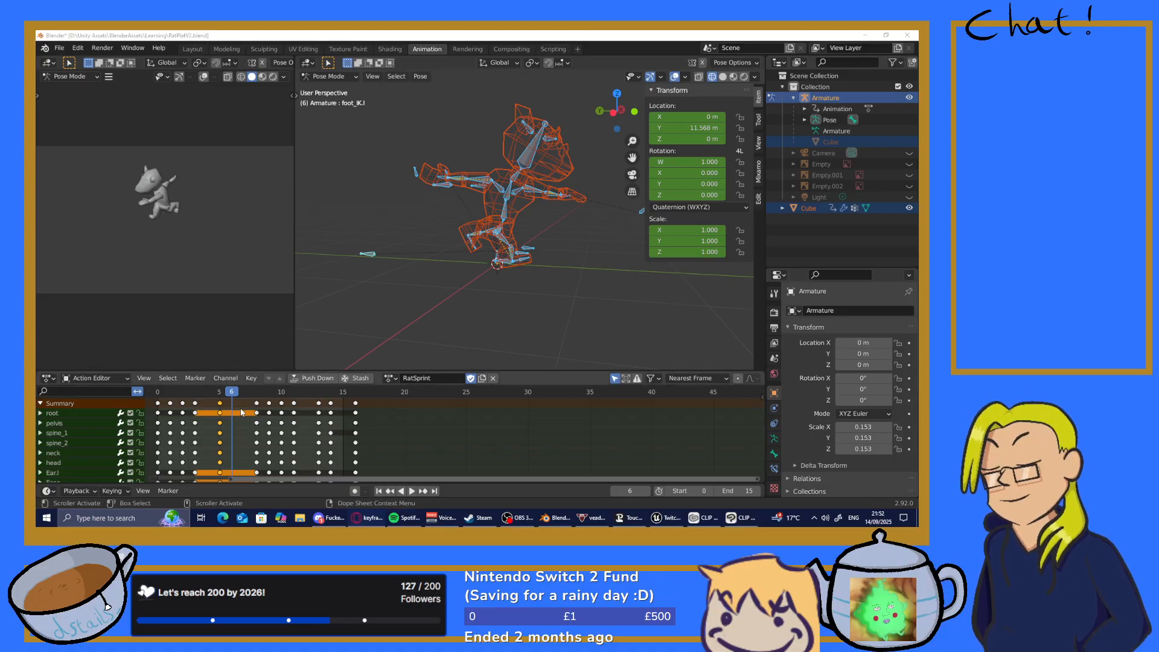
Go to frame 5 and copy the keyframes of all bones there
left_click(218, 403)
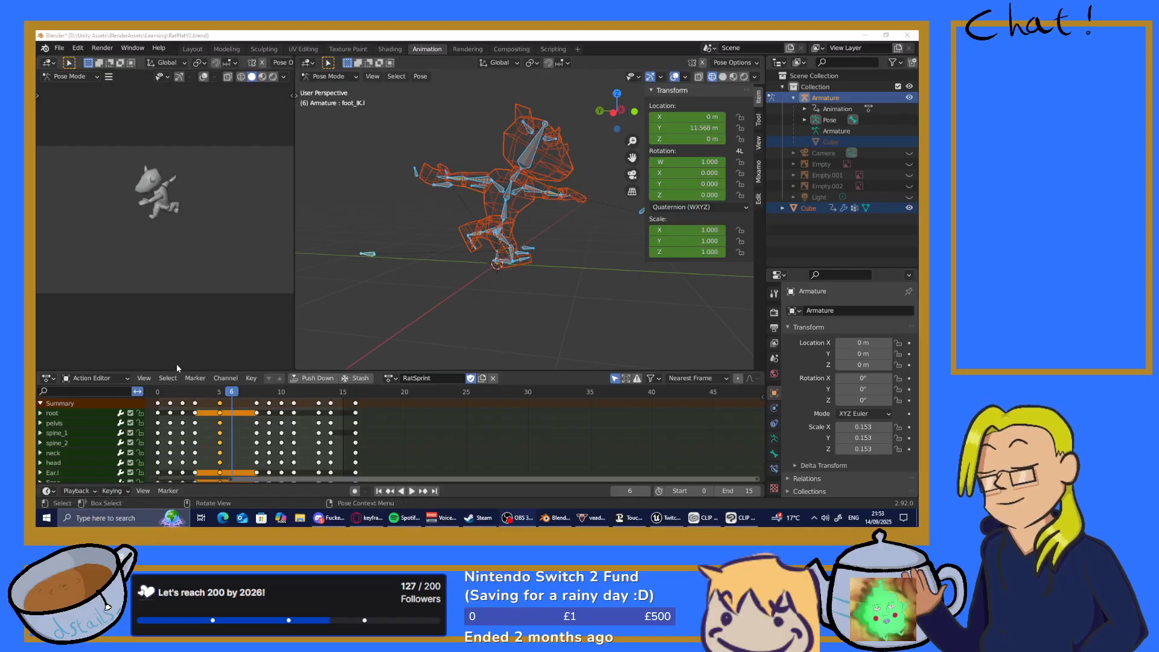
right_click(222, 408)
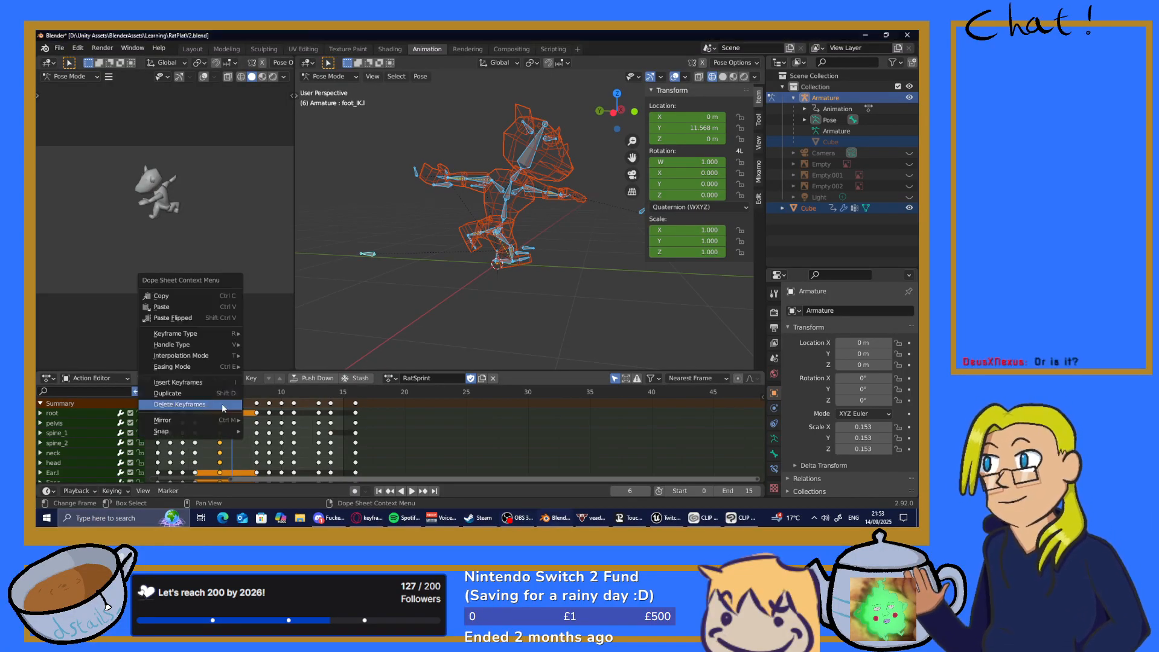
left_click(159, 295)
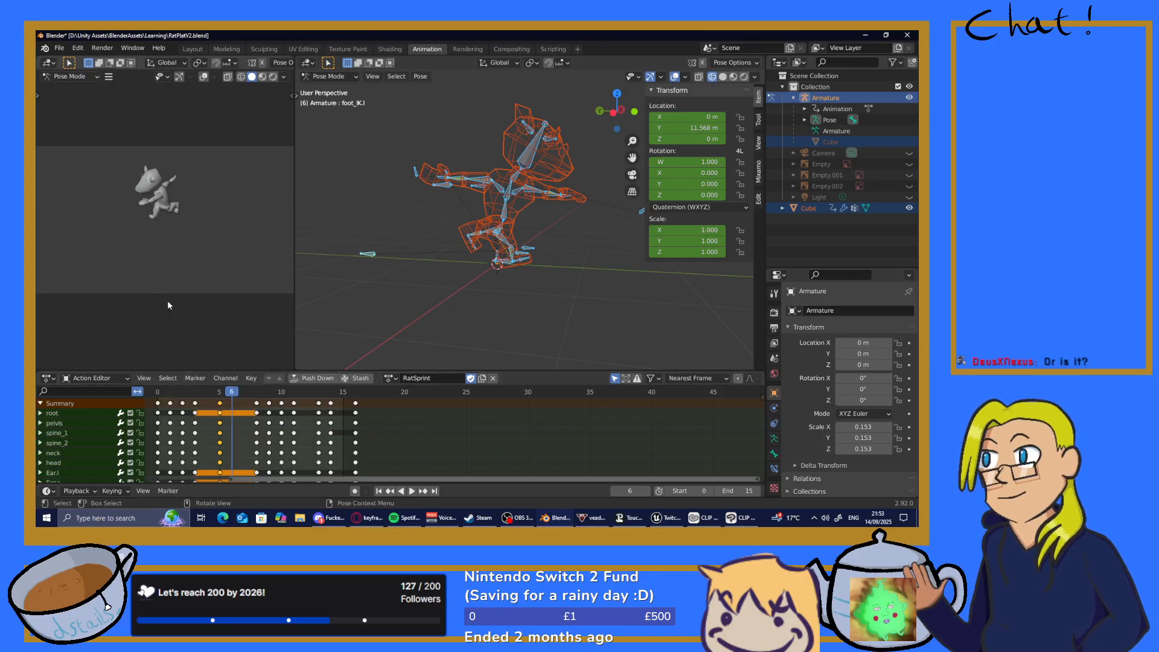
key("Left")
right_click(220, 404)
mouse_move(220, 405)
left_click(168, 363)
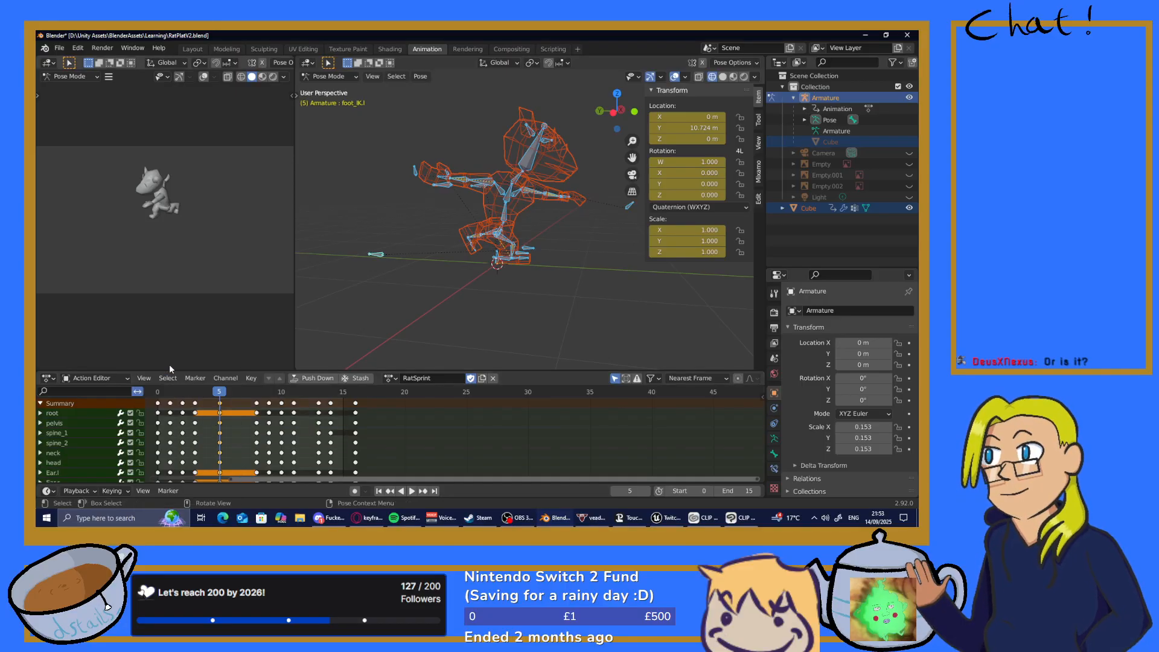
Paste the copied frame 5 keyframes at frame 6 to hold the pose
key("Right")
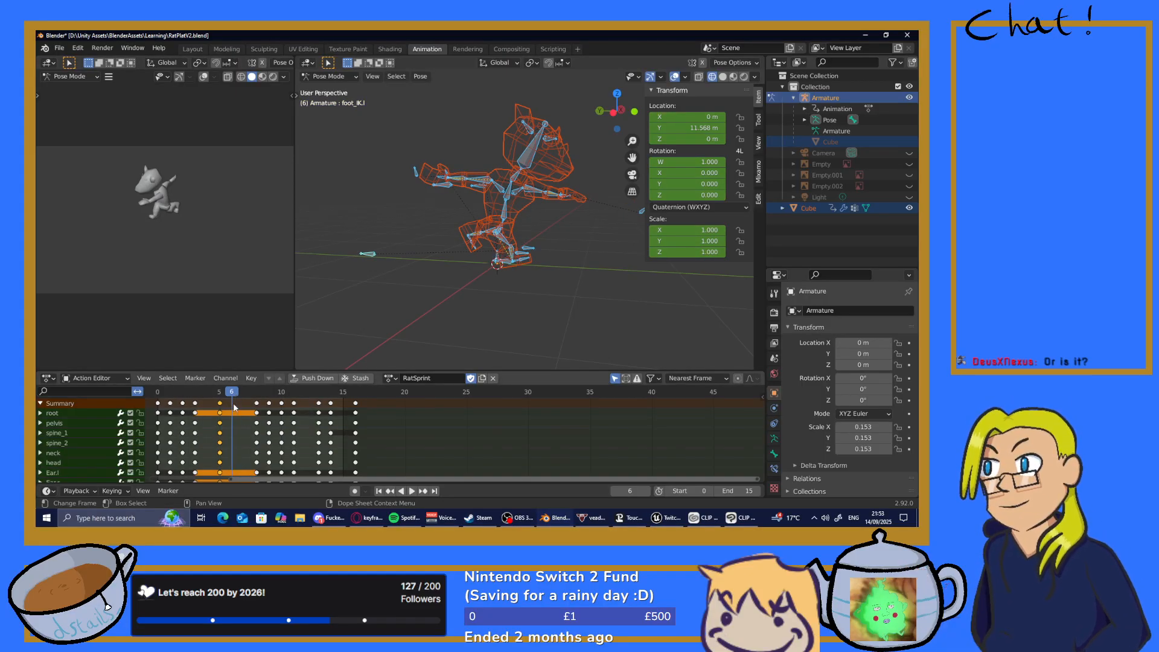
right_click(235, 408)
mouse_move(235, 408)
left_click(205, 372)
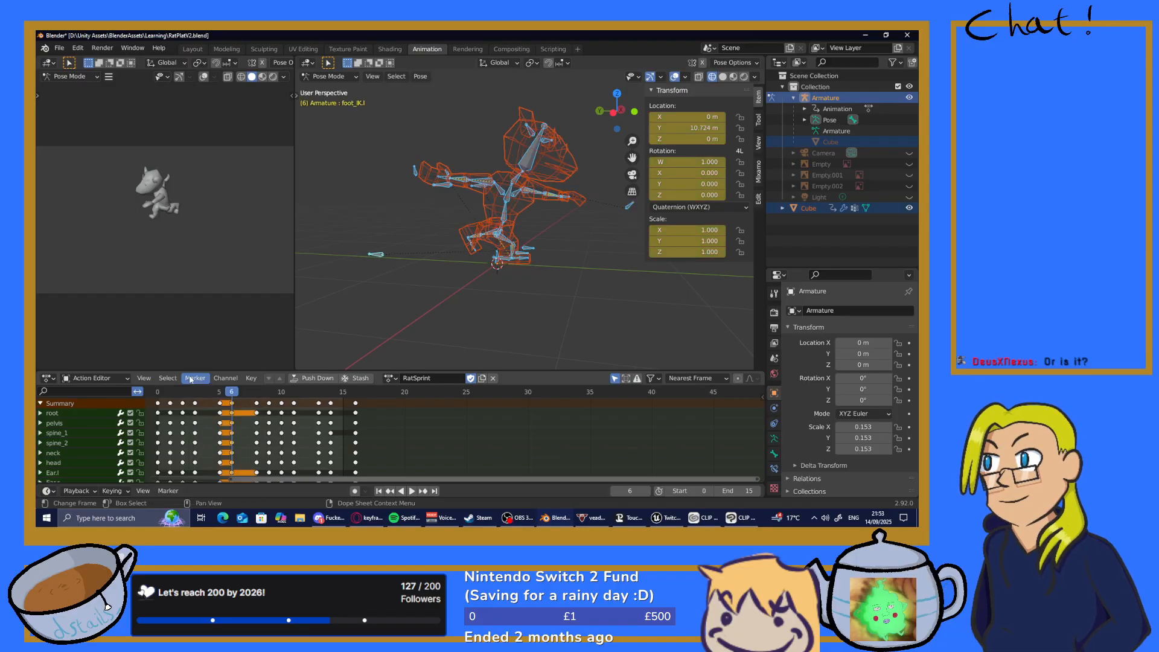
Play back the sprint cycle to check the held pose and return to frame 5
key("space")
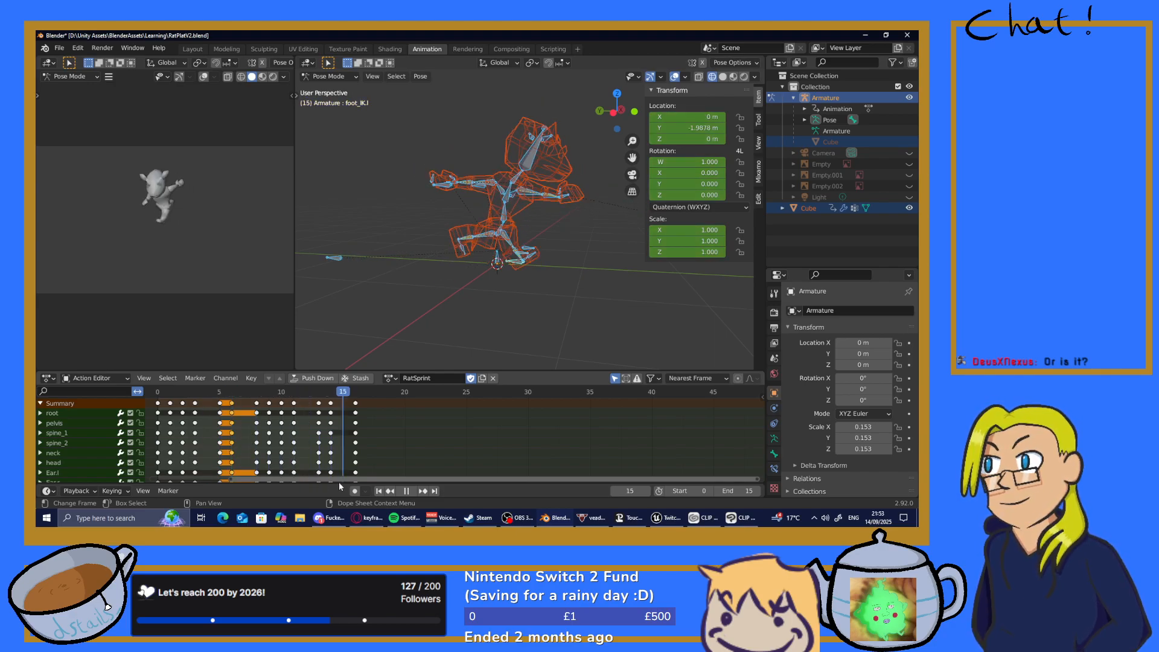
key("space")
left_click(218, 462)
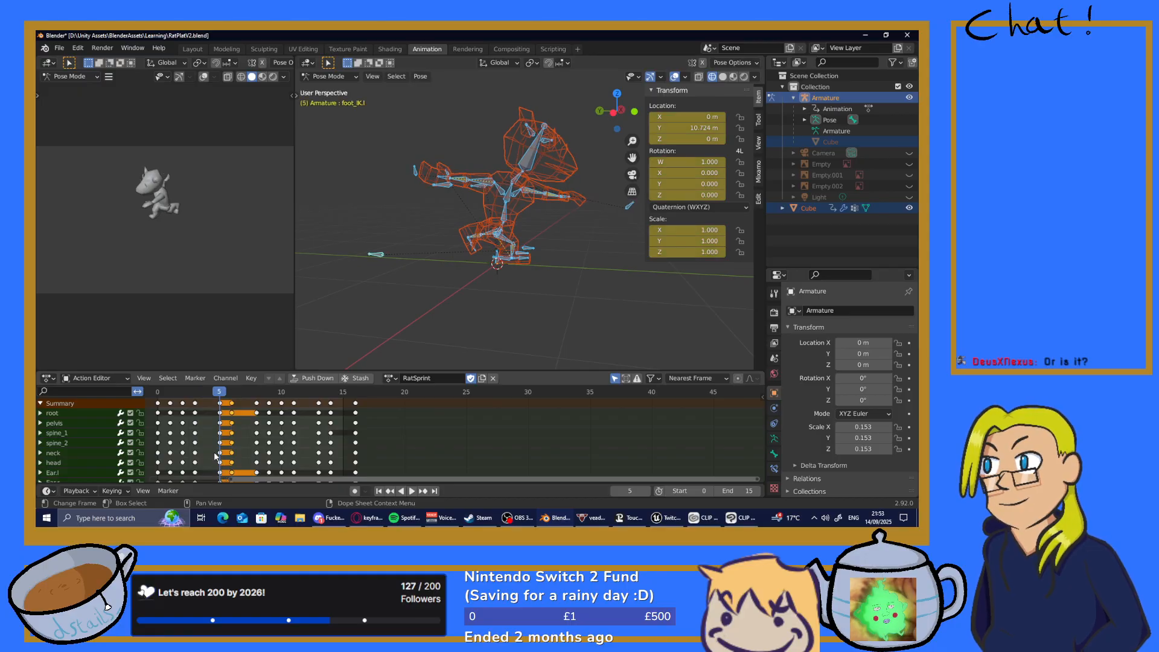
Copy the frame 5 keyframes of all bones
left_click_drag(214, 401, 235, 407)
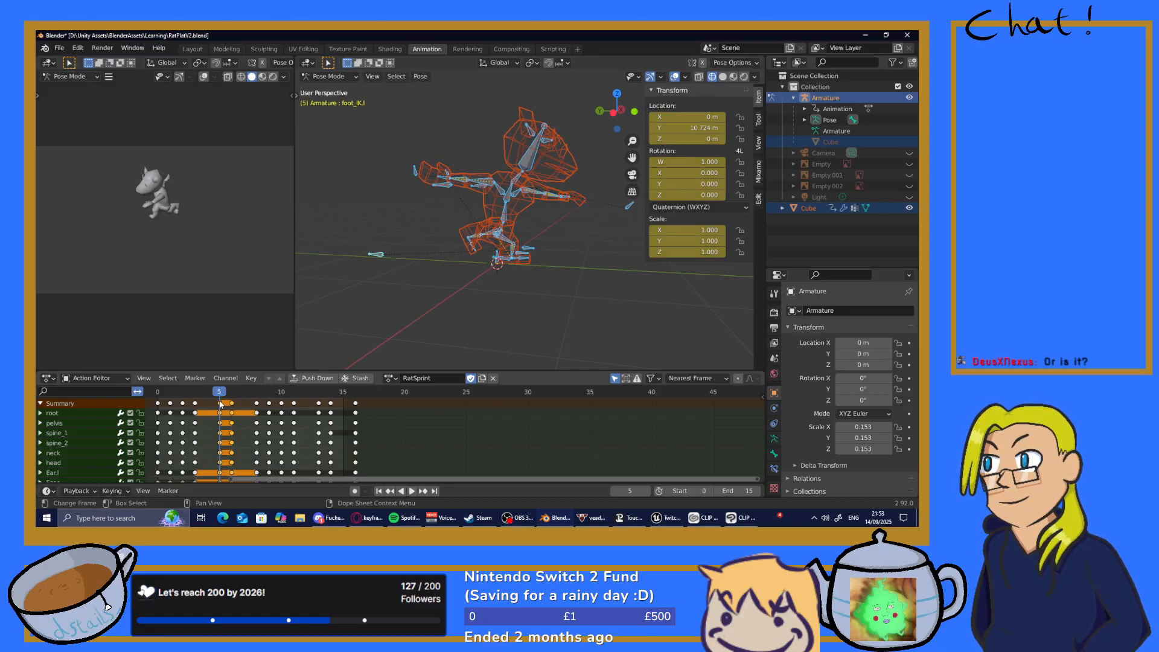
right_click(189, 405)
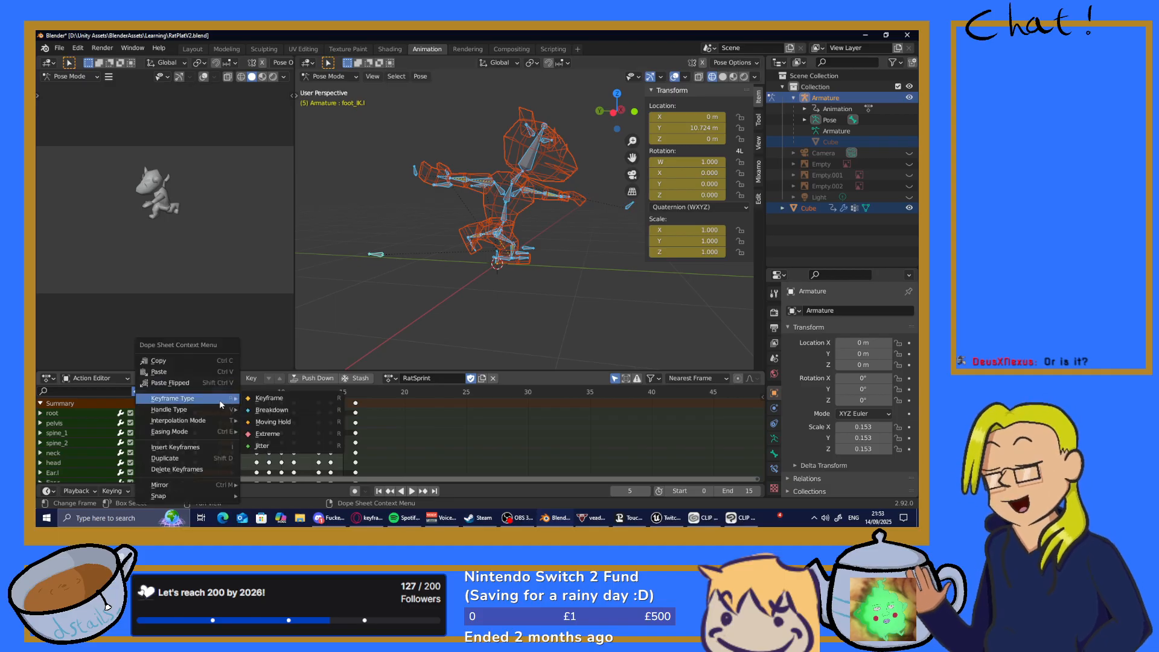
left_click(178, 363)
Go to frame 13, select the keyframes there and paste the copied frame 5 pose flipped onto them
key("space")
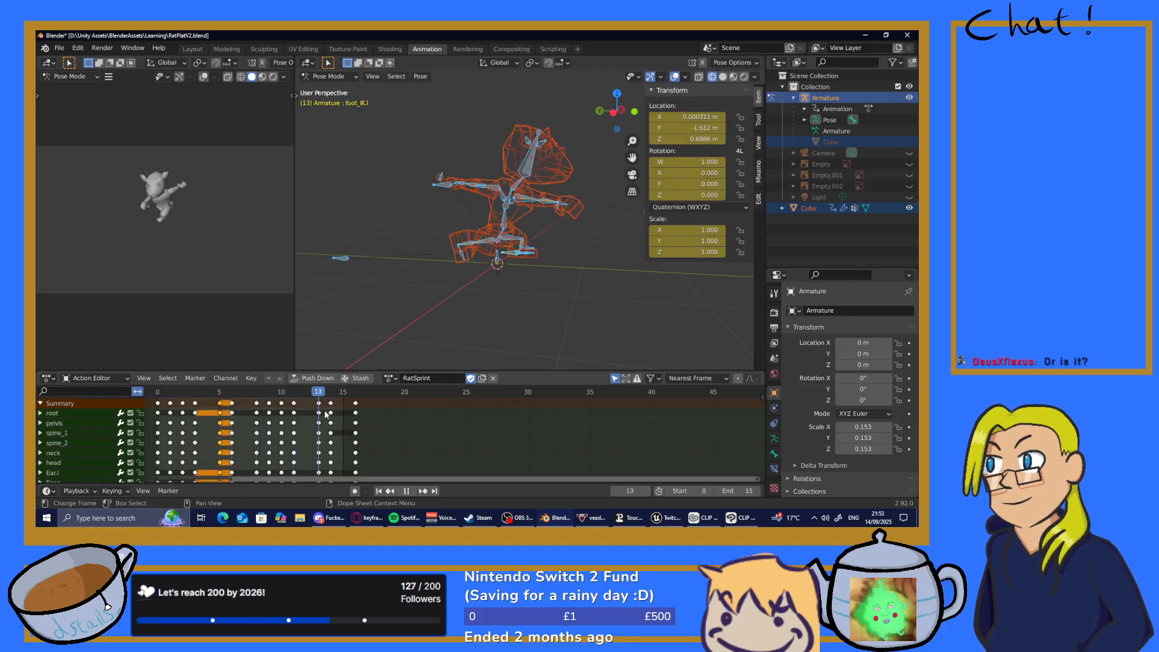
right_click(317, 406)
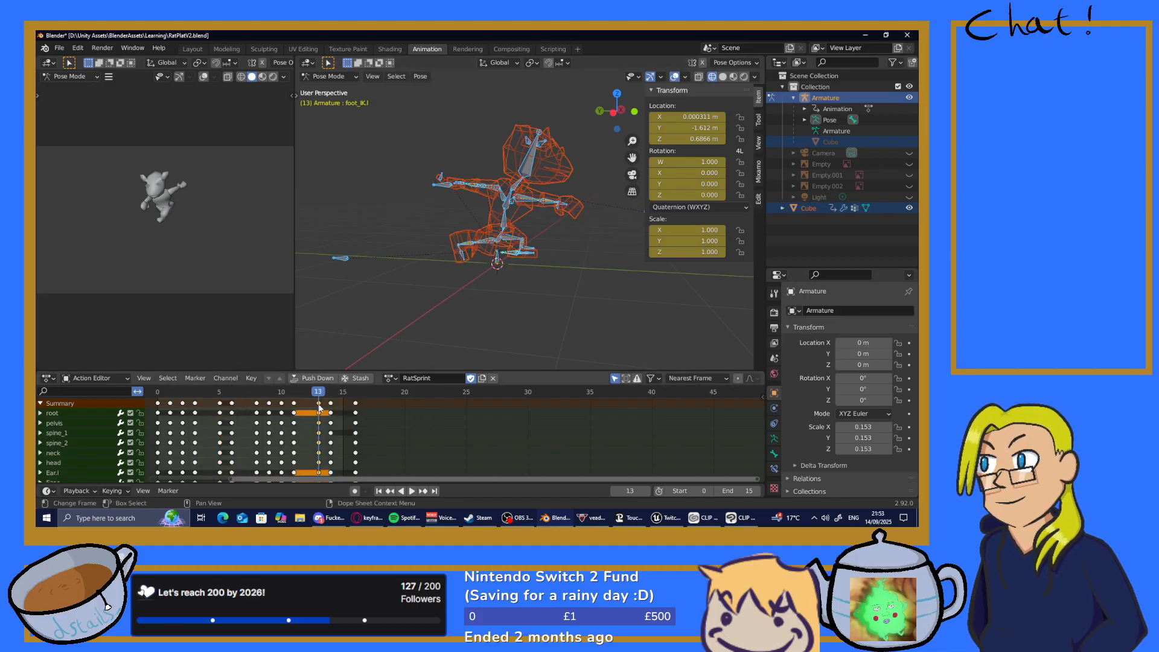
right_click(293, 384)
left_click(293, 383)
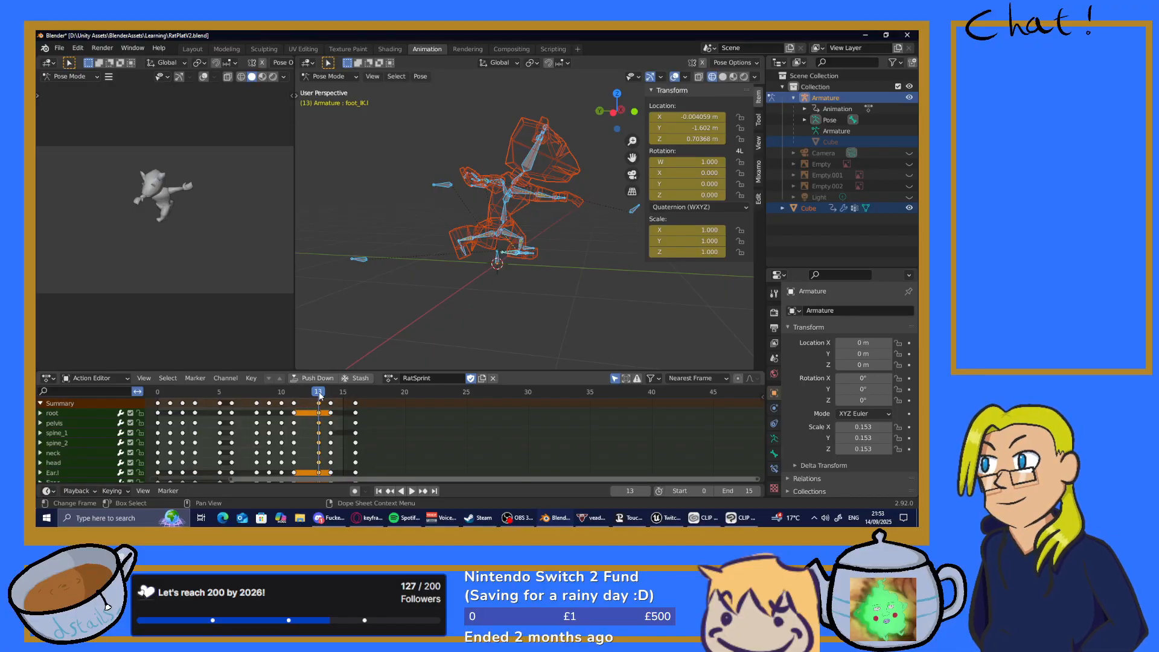
Paste the copied pose flipped at frame 14 for all bones to hold the mirrored pose
key("space")
right_click(329, 405)
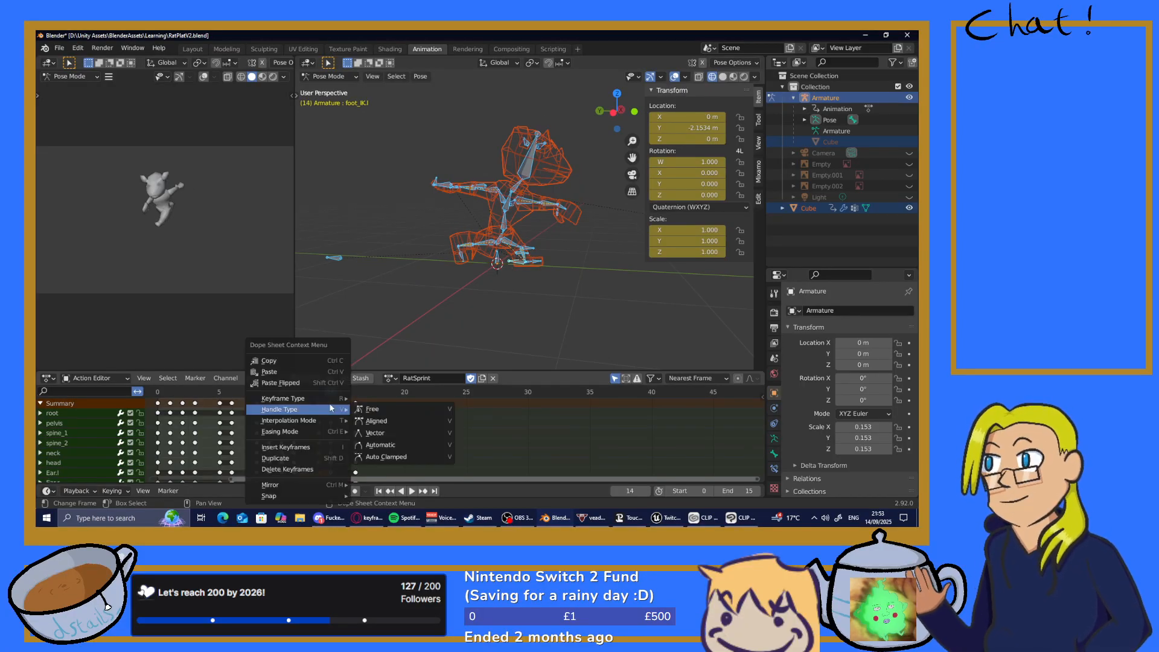
left_click(396, 341)
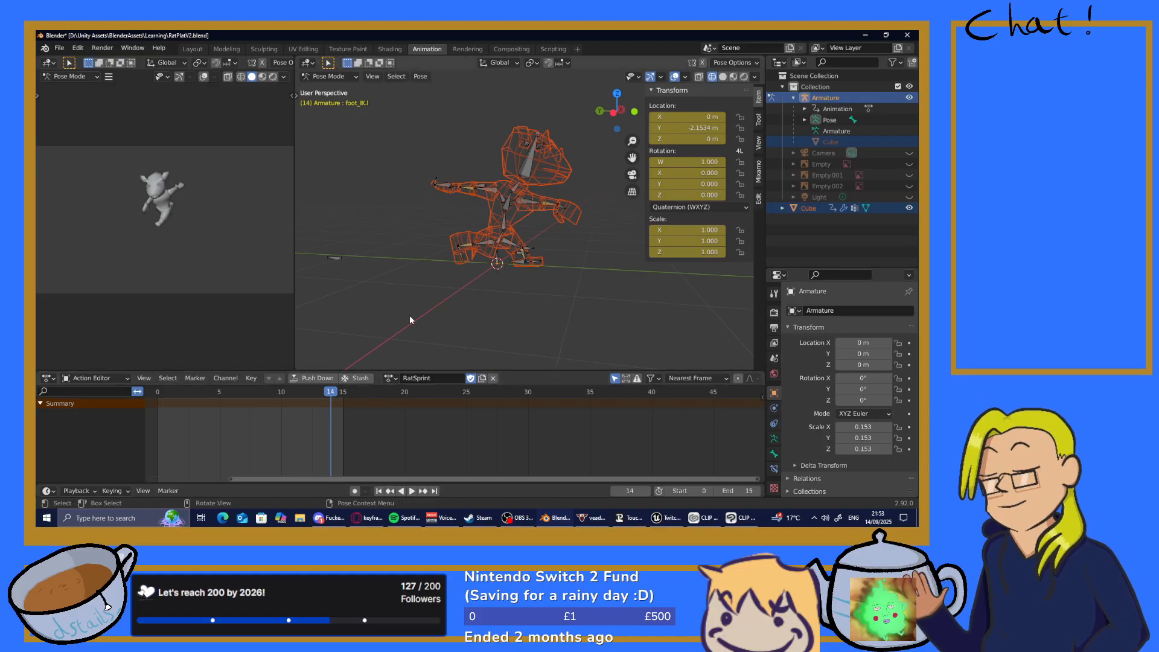
key("a")
left_click(335, 404)
right_click(334, 407)
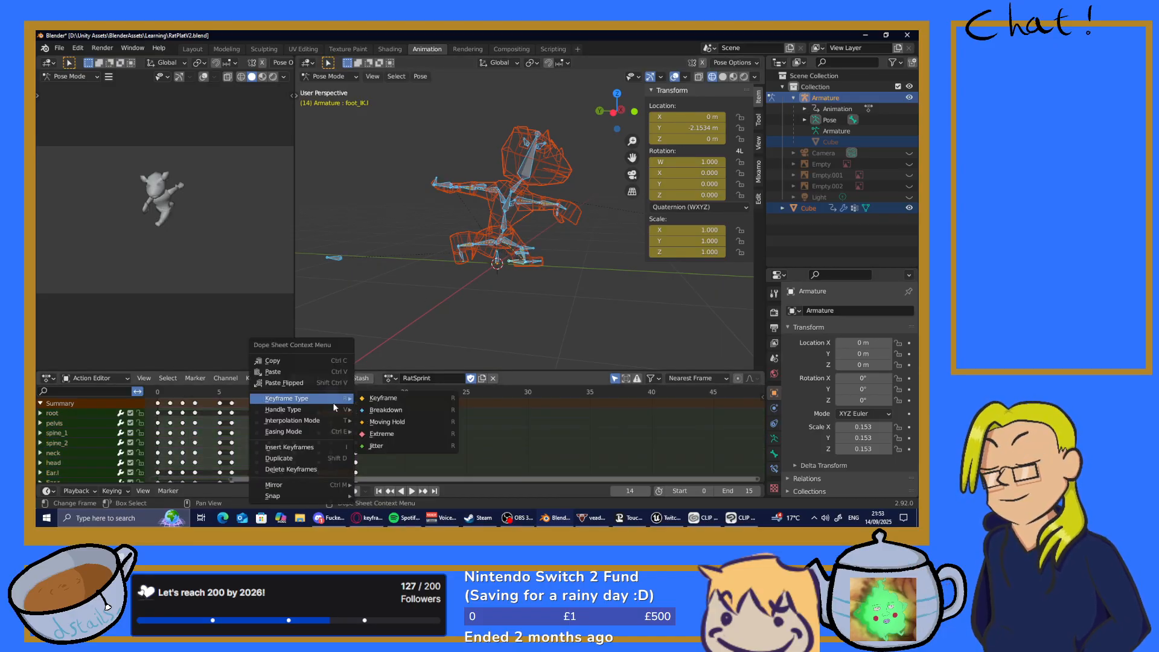
left_click(283, 384)
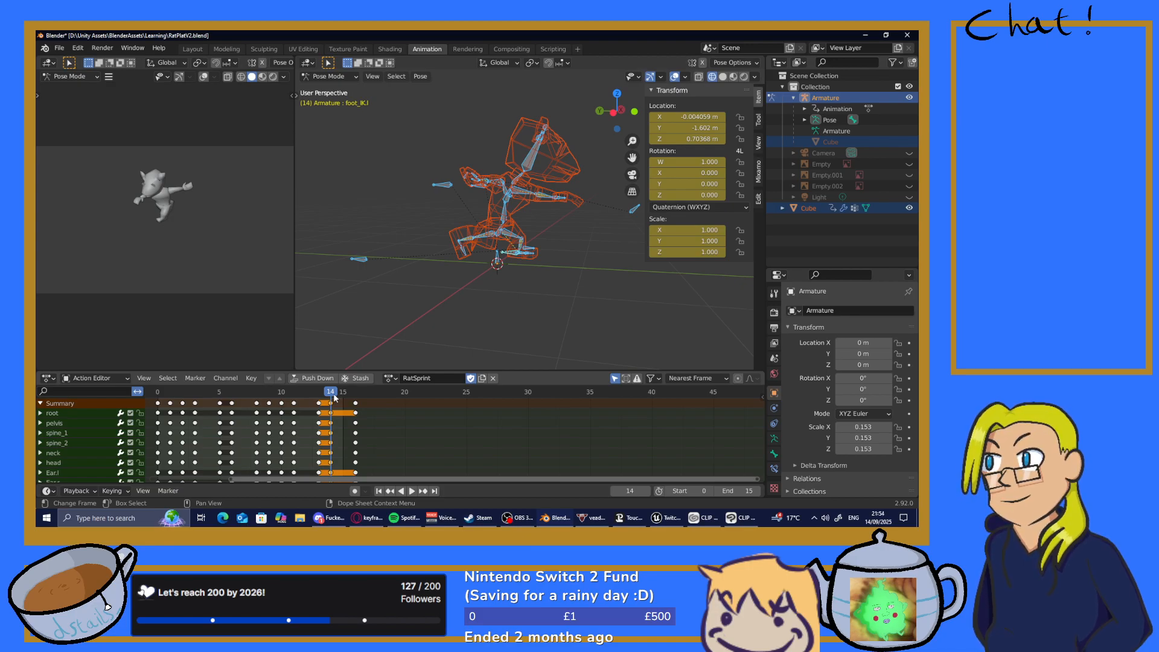
Play back the sprint cycle to check the motion with the mirrored hold at frames 13 and 14
key("space")
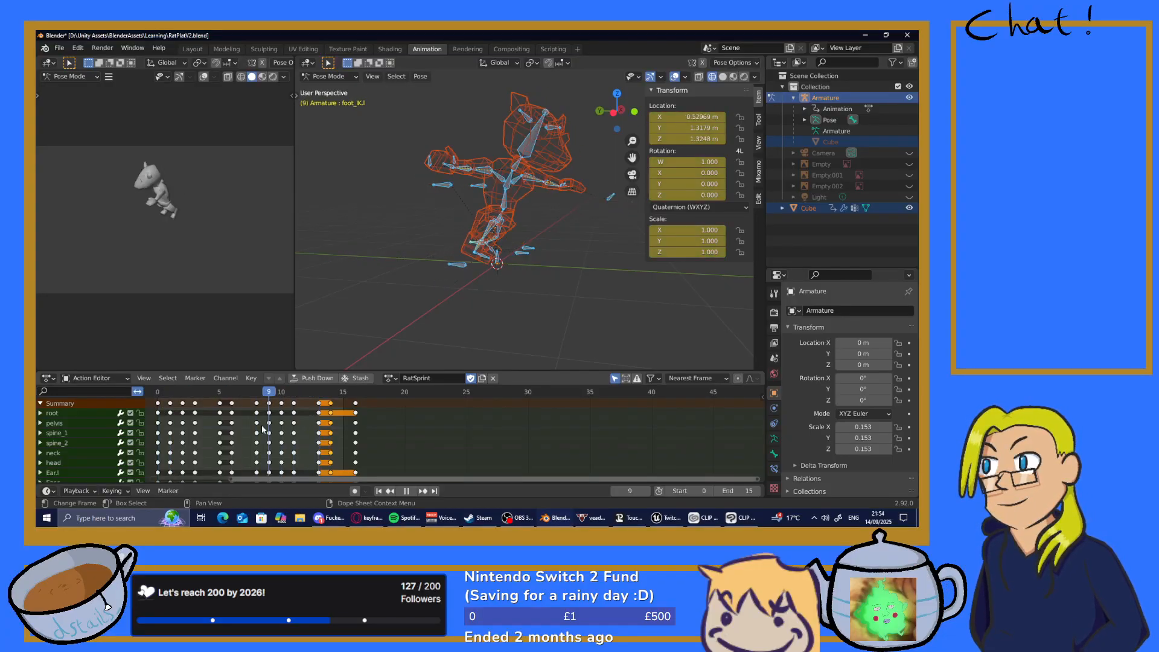
key("space")
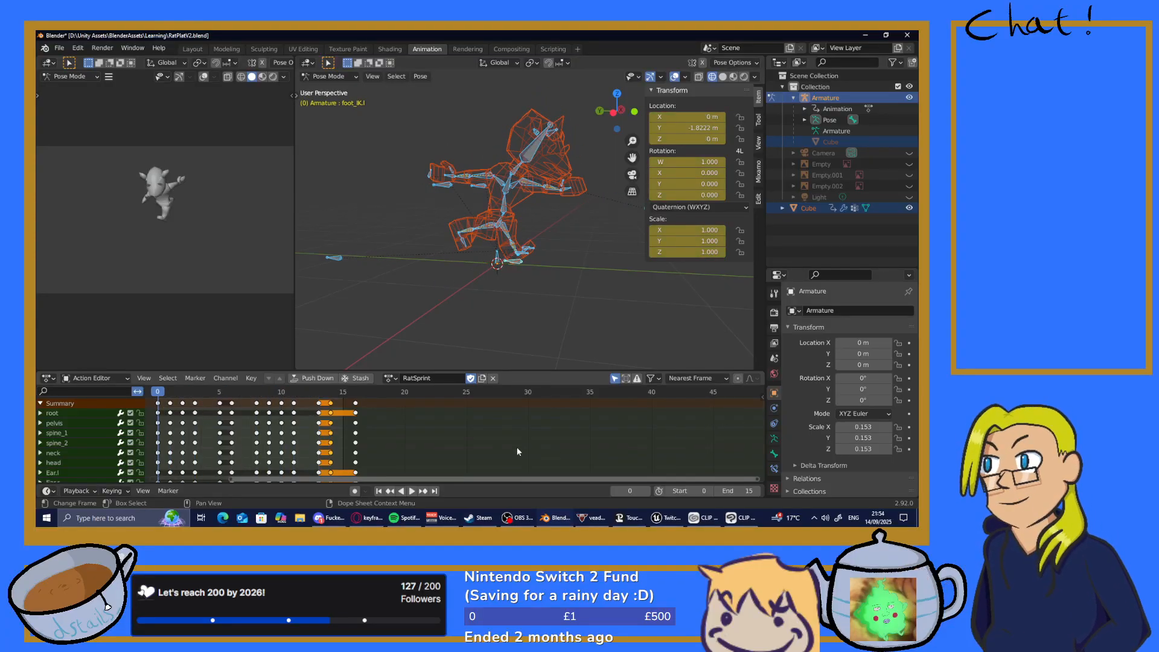
key("F2")
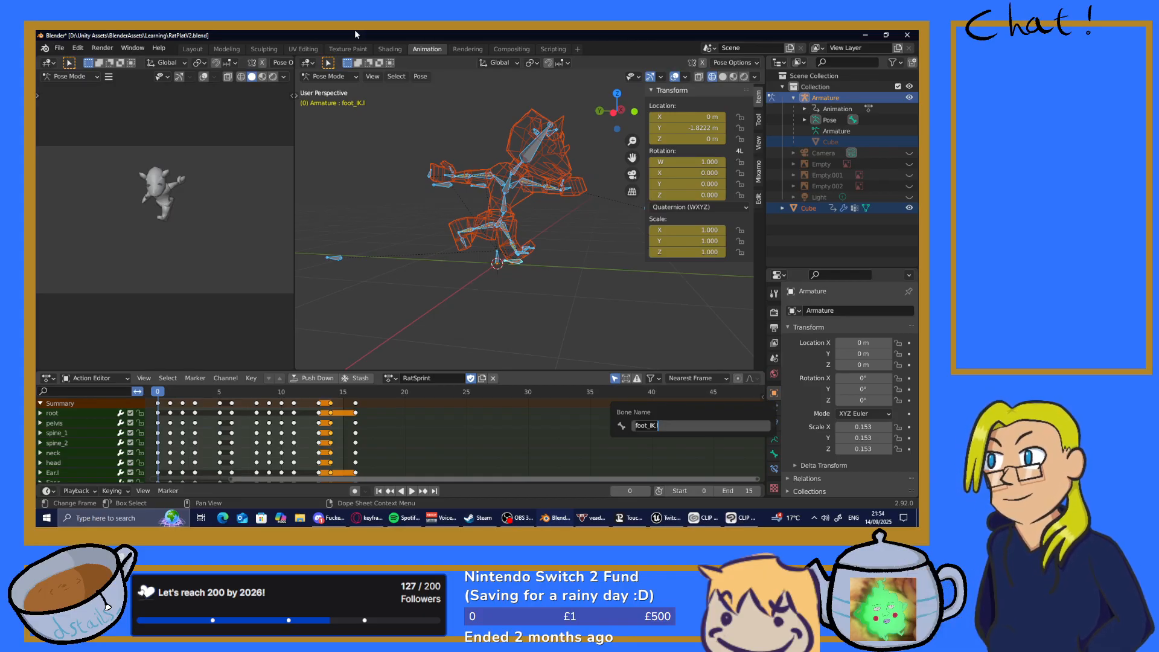
key("Return")
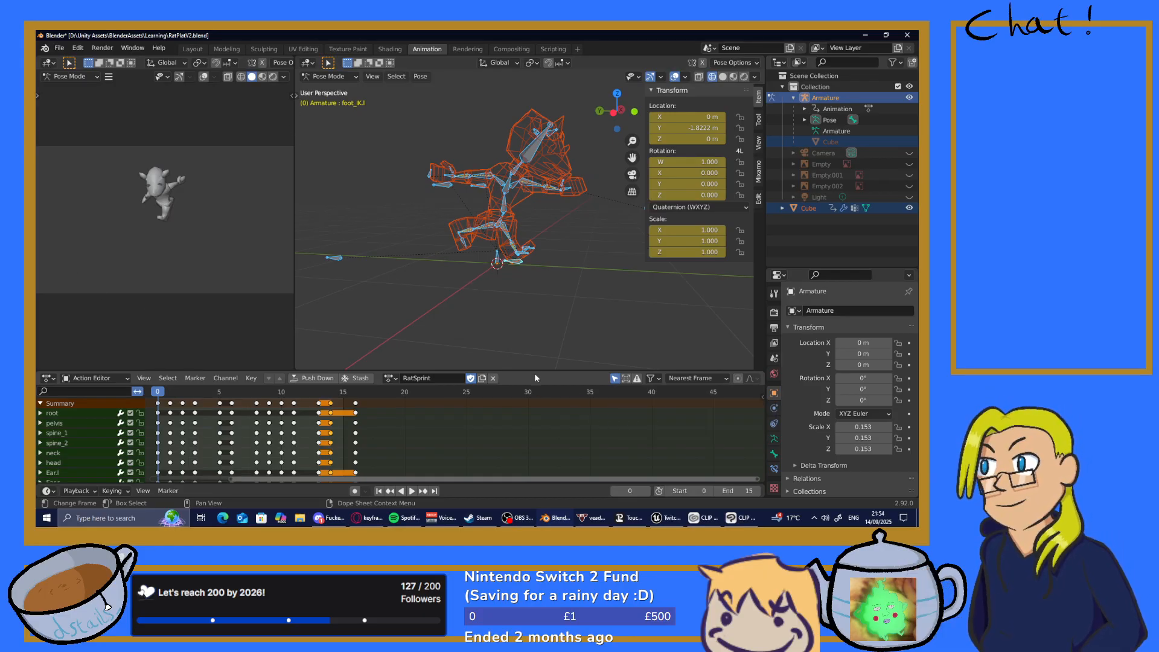
key("space")
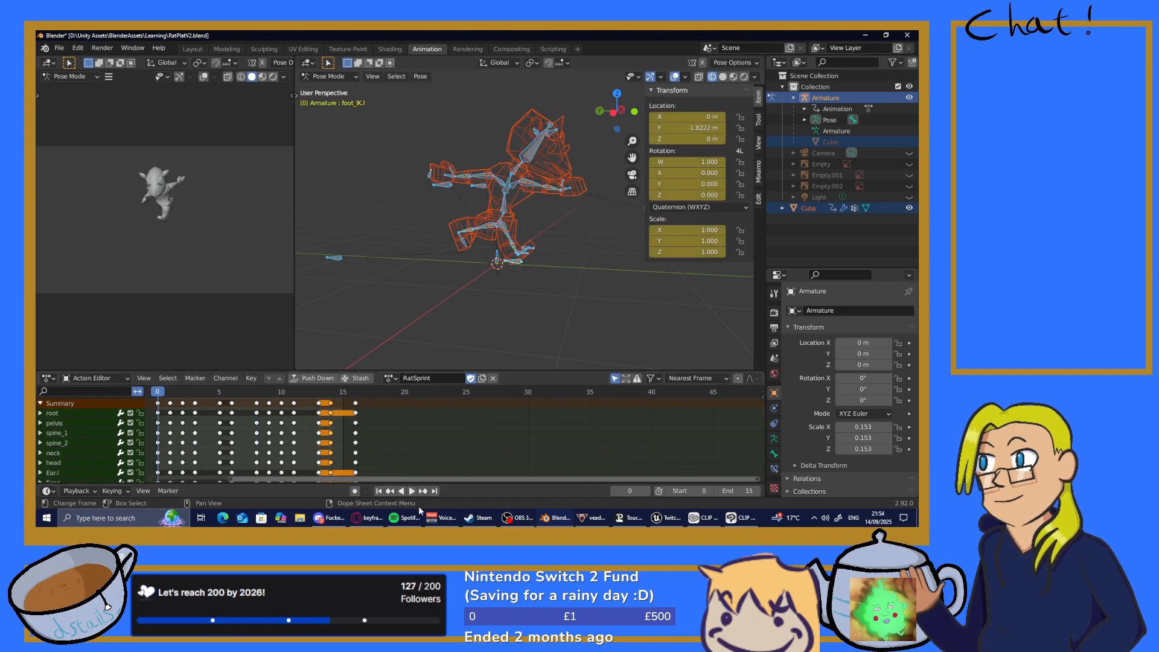
left_click(411, 491)
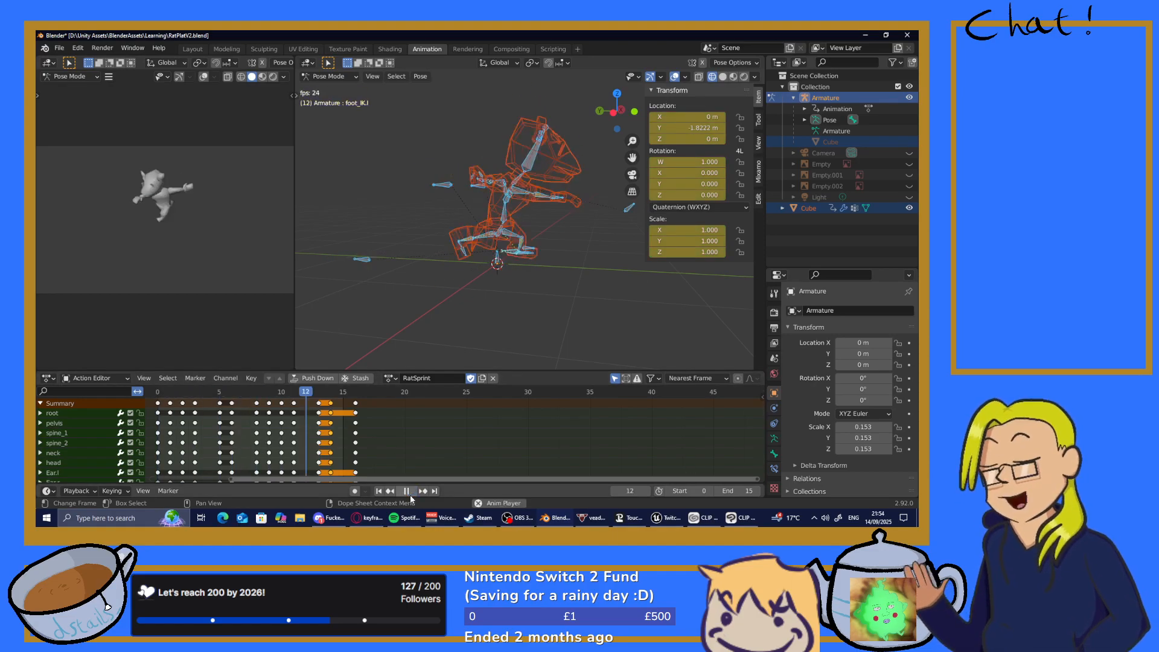
left_click(411, 492)
Compare the poses at frames 5 and 6 and replay the cycle to examine the hold, ending on frame 6
left_click_drag(247, 393, 222, 407)
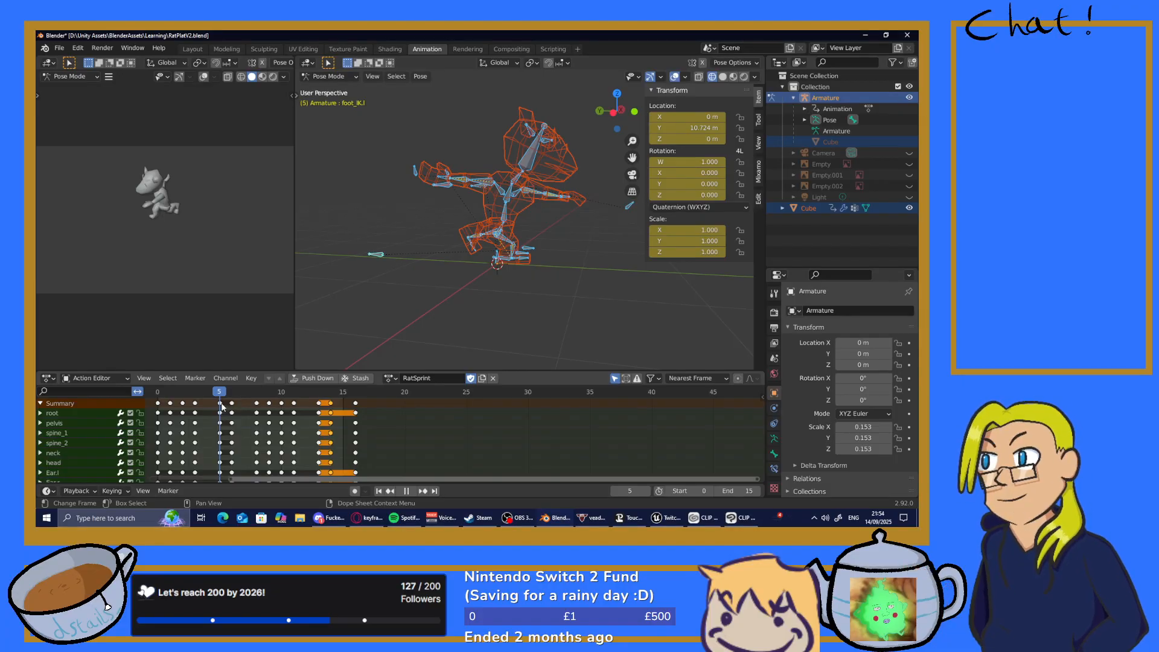
key("shift+Left")
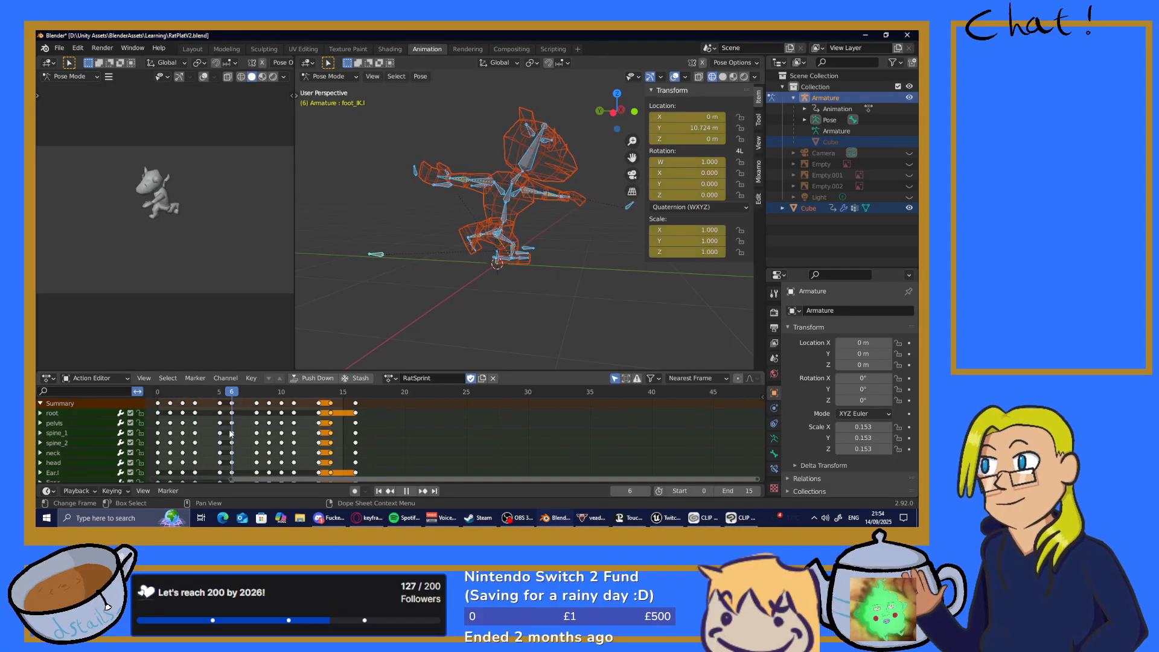
left_click_drag(211, 428, 233, 456)
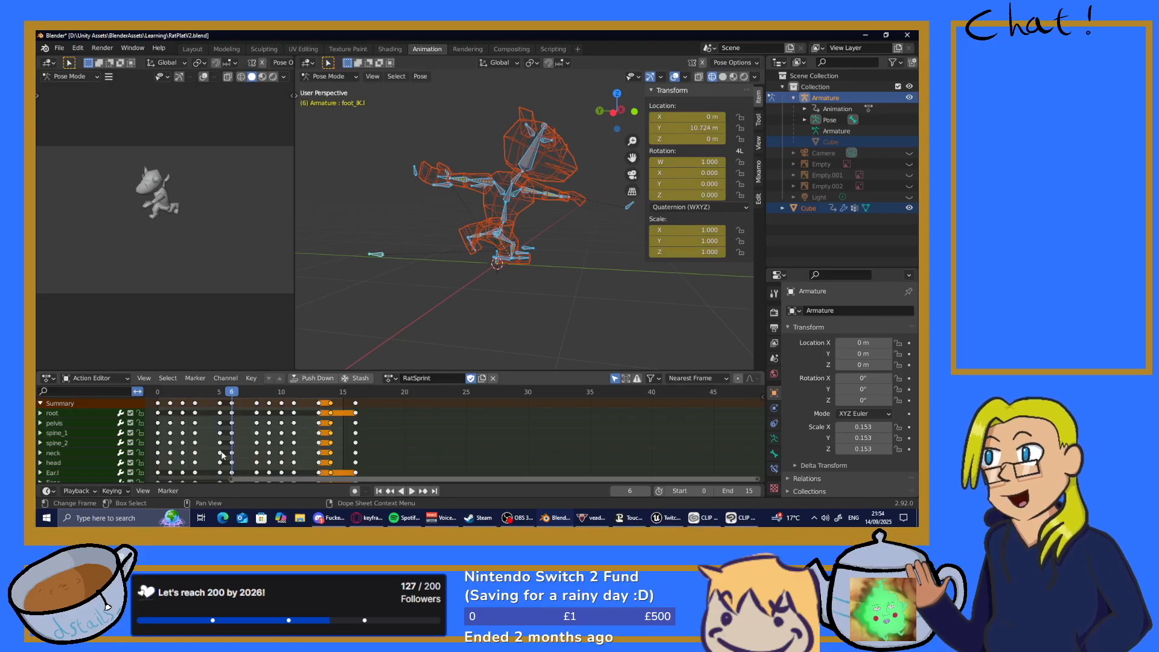
left_click(412, 491)
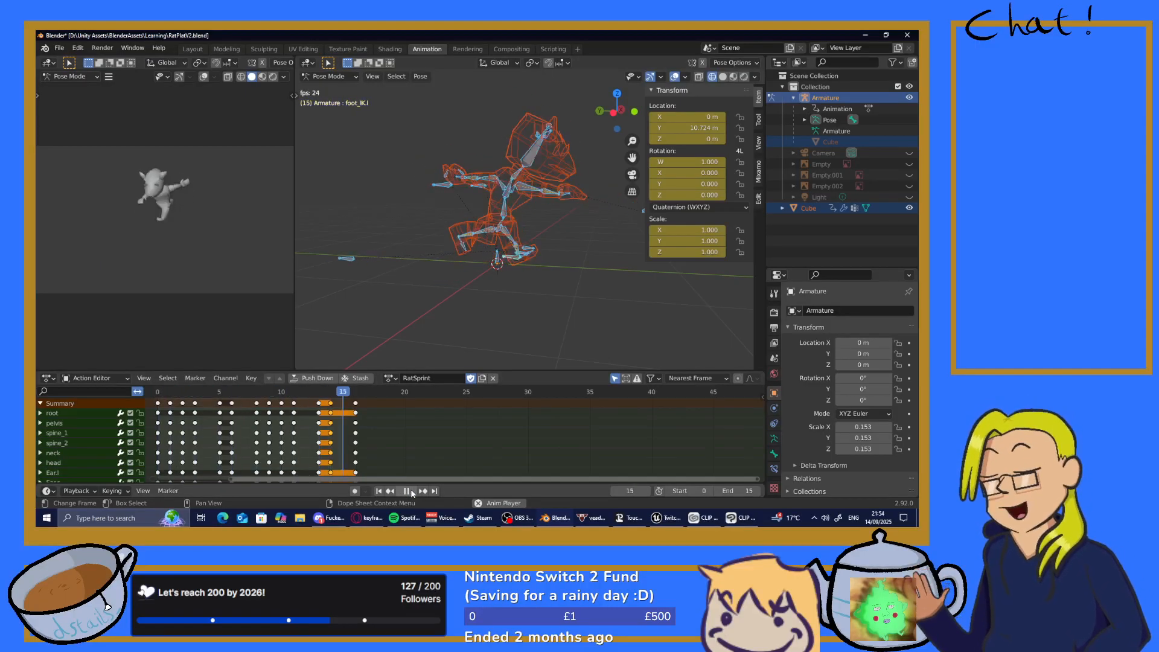
left_click(411, 491)
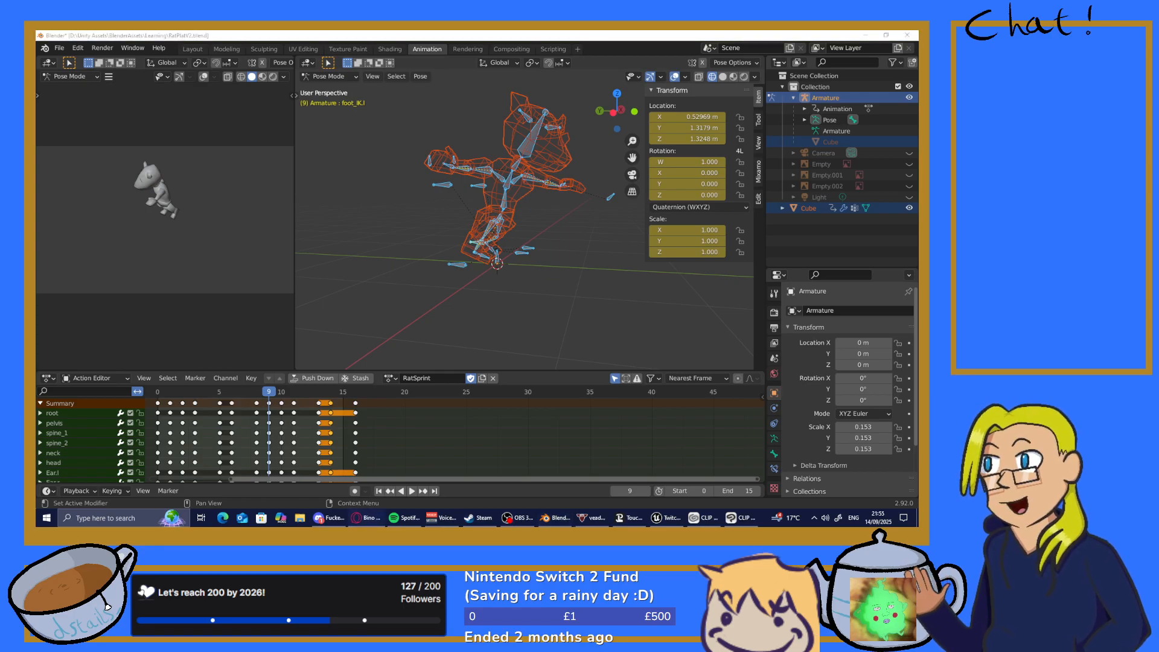
left_click_drag(276, 393, 221, 403)
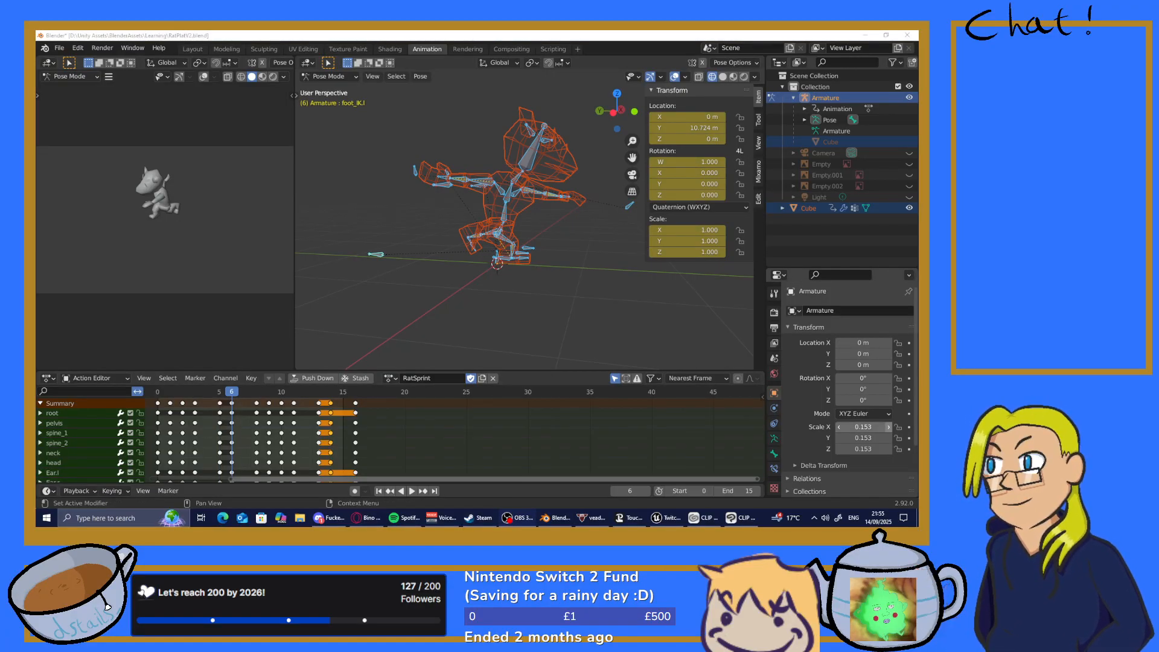
left_click(234, 395)
key("space")
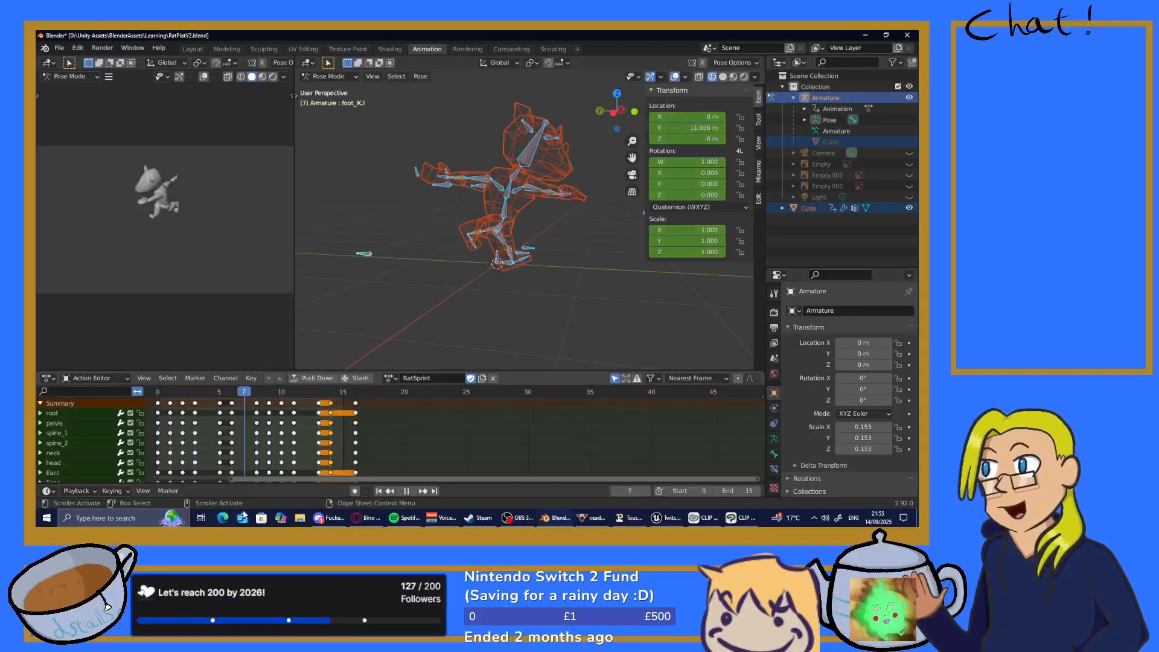
key("space")
left_click_drag(238, 412, 228, 472)
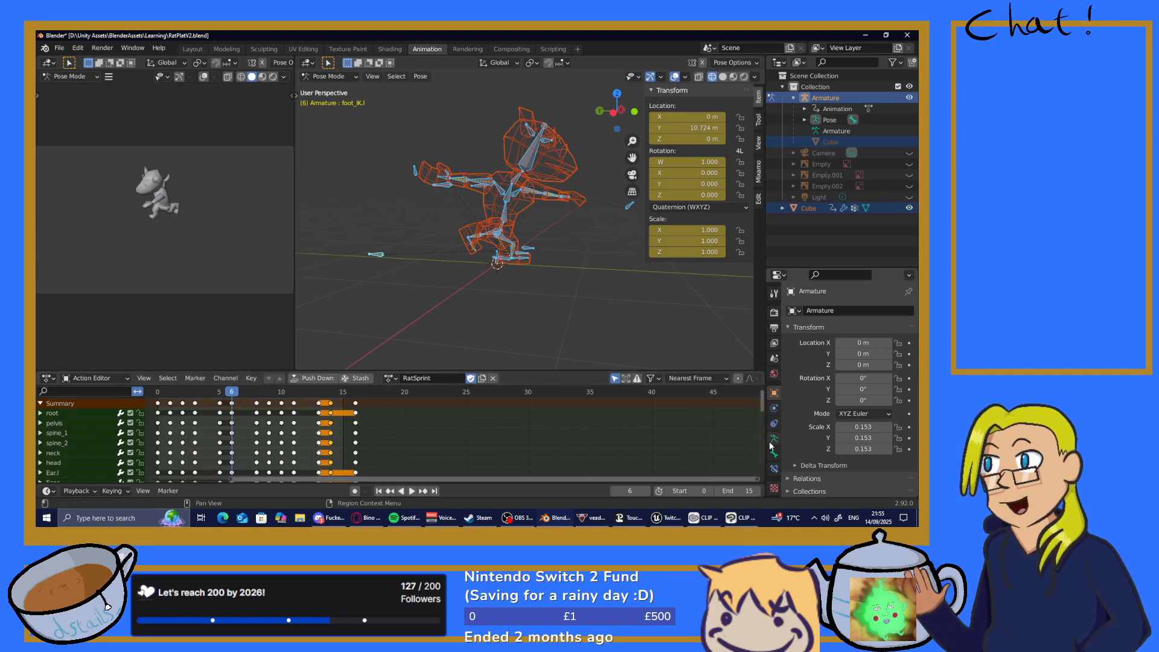
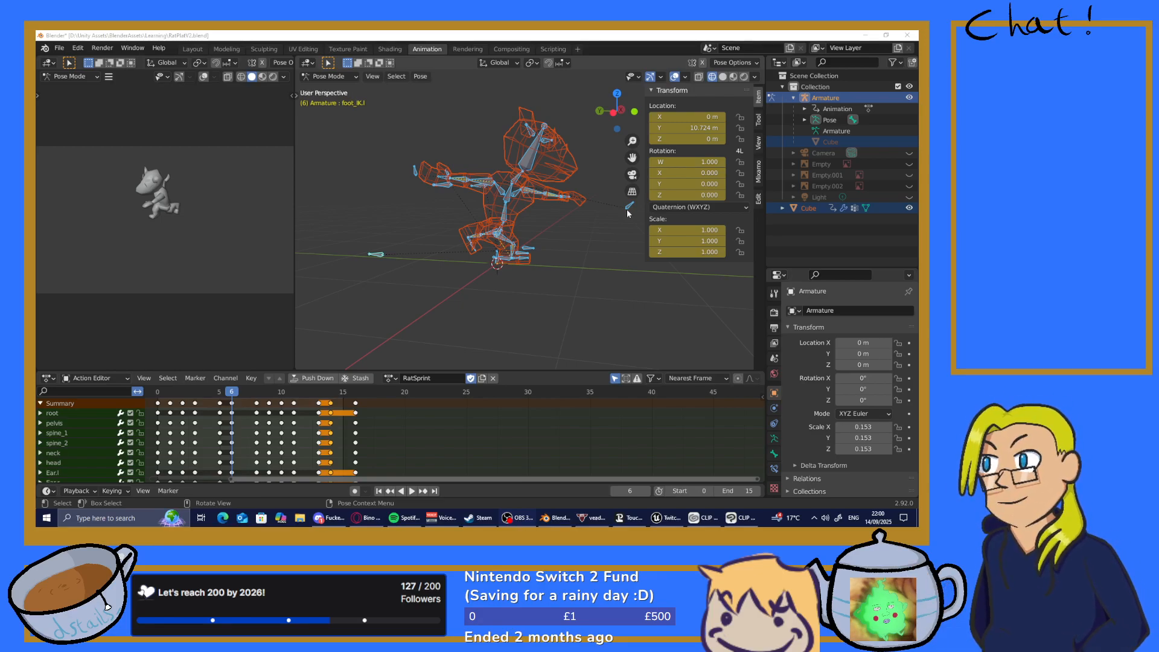
At frame 6, move the pelvis bone about -0.026 m along global Y and raise it along Z, reaching location Y -0.10031 m, Z 0.19412 m
scroll(510, 208, "up", 5)
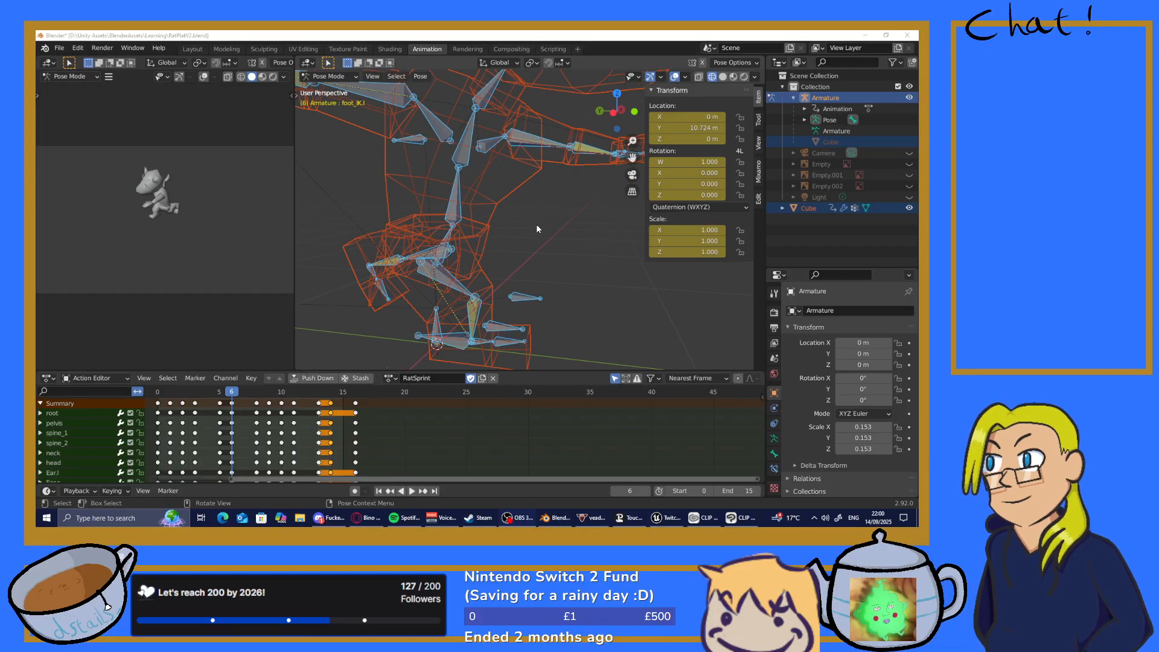
mouse_move(536, 225)
middle_mouse_down()
mouse_move(553, 235)
mouse_move(532, 228)
middle_mouse_up()
scroll(549, 229, "down", 4)
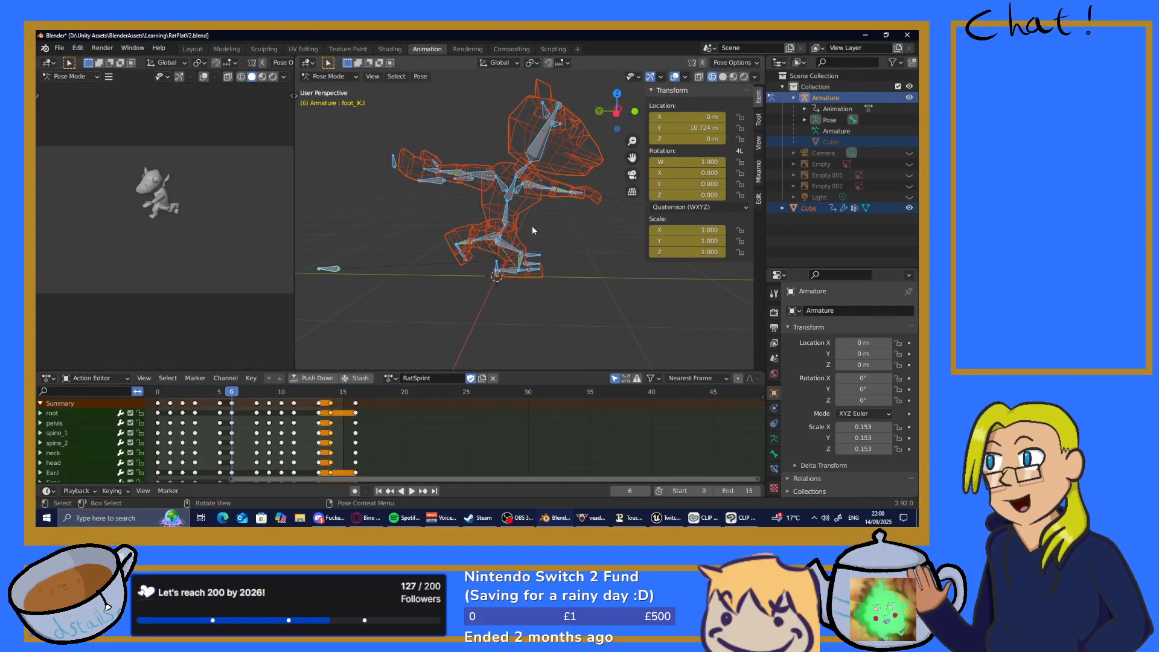
left_click(500, 241)
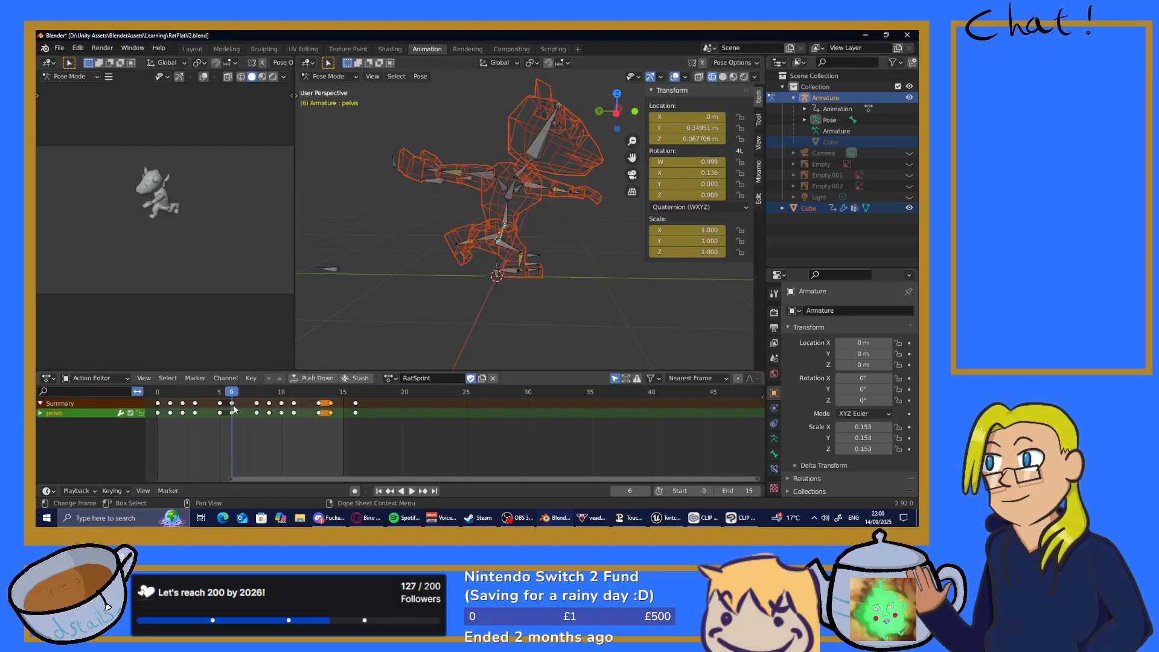
key("space")
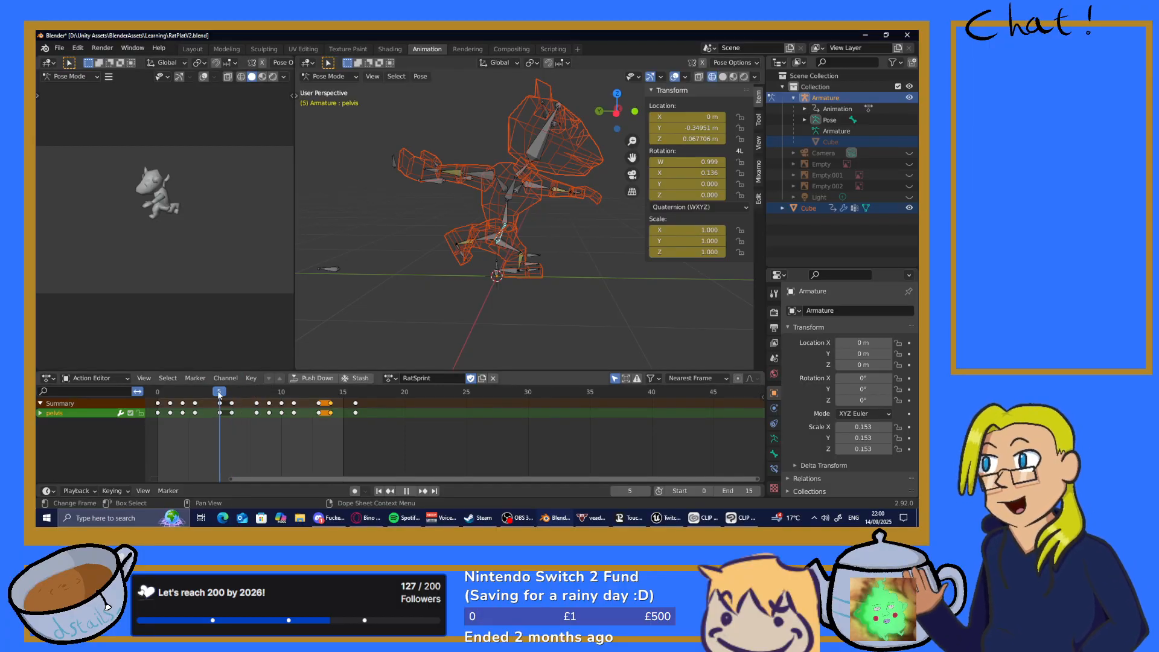
key("space")
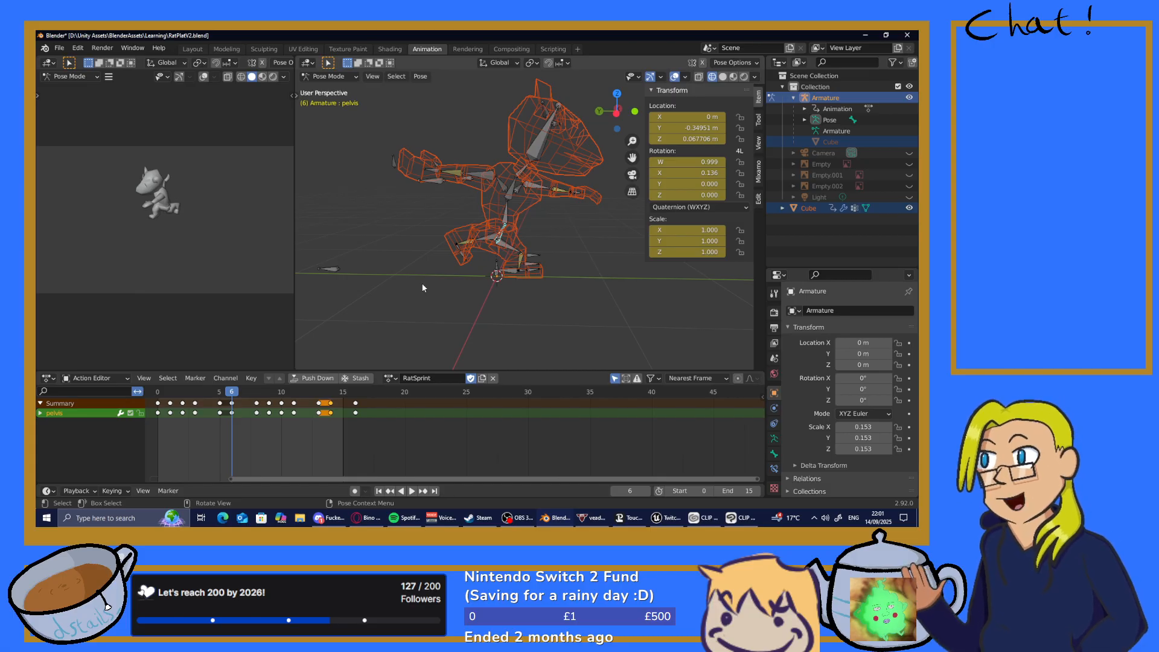
key("g")
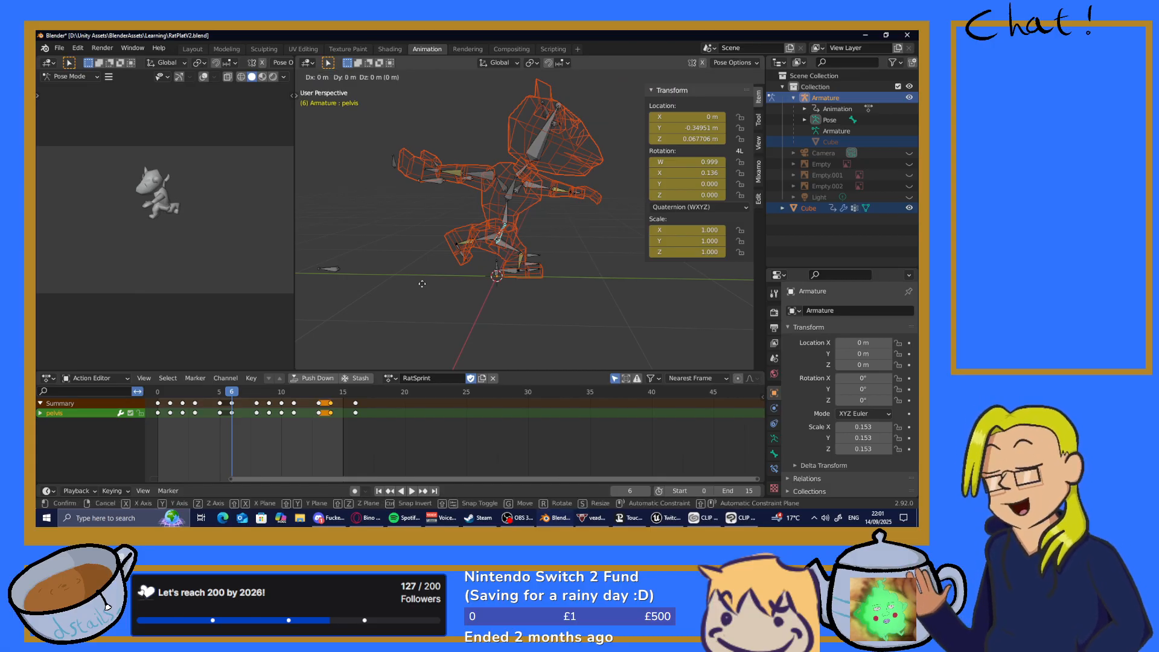
key("y")
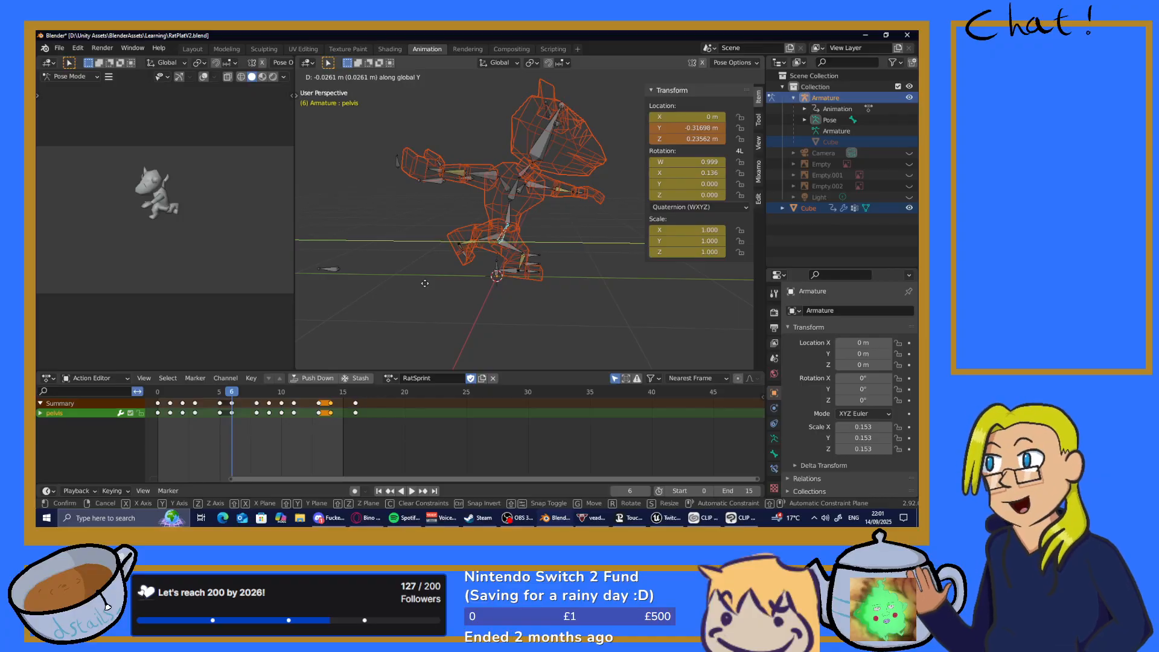
key("y")
left_click(425, 283)
key("g")
key("z")
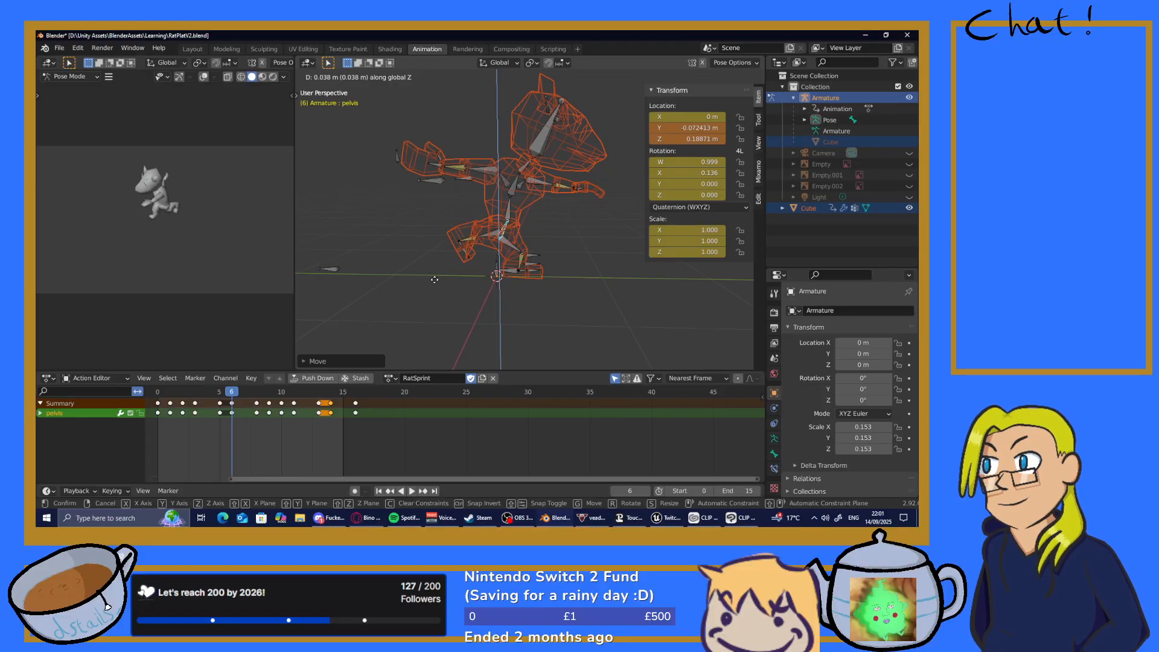
left_click(434, 280)
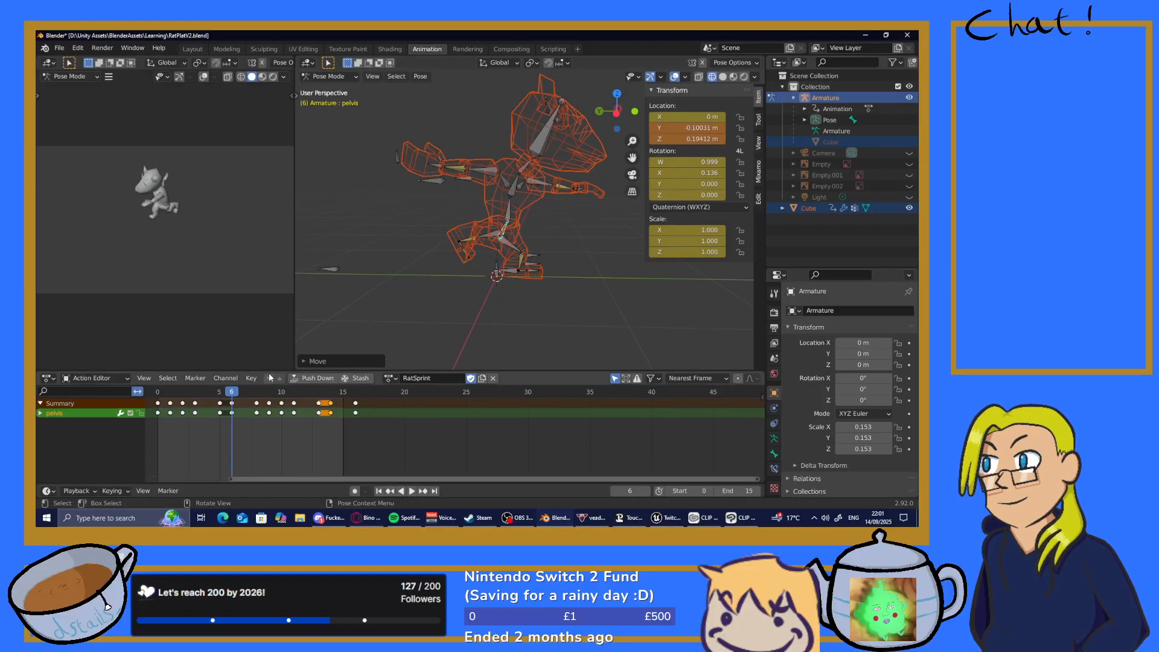
Keyframe location, rotation and scale for all bones at frame 6 and copy that pose
left_click(343, 256)
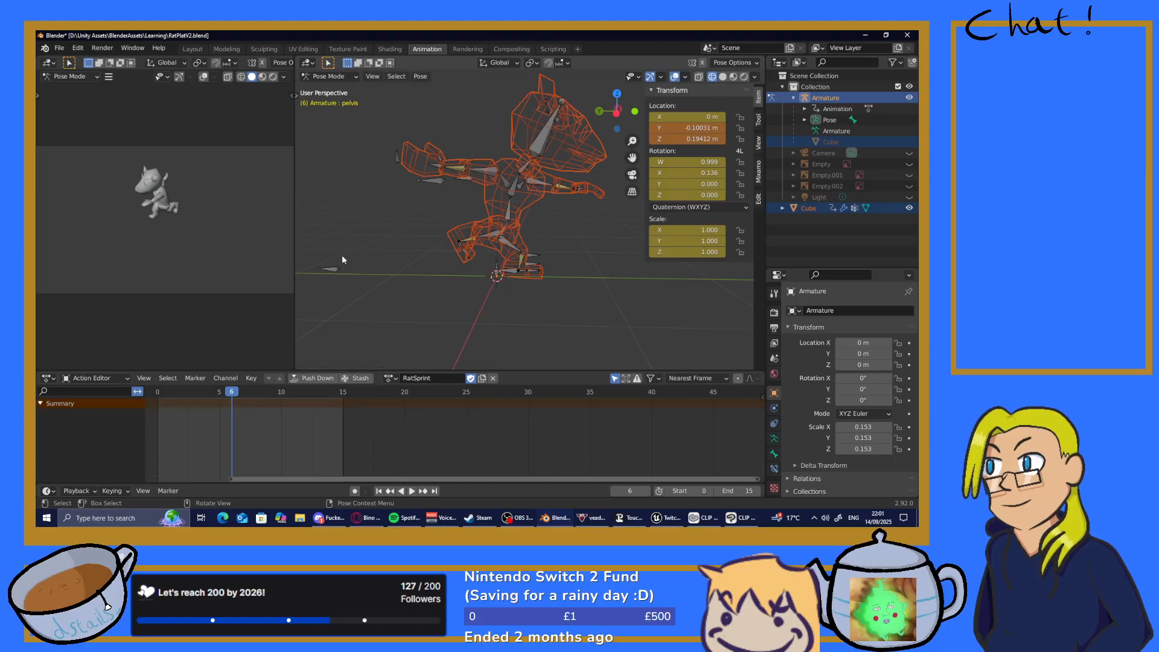
key("a")
key("i")
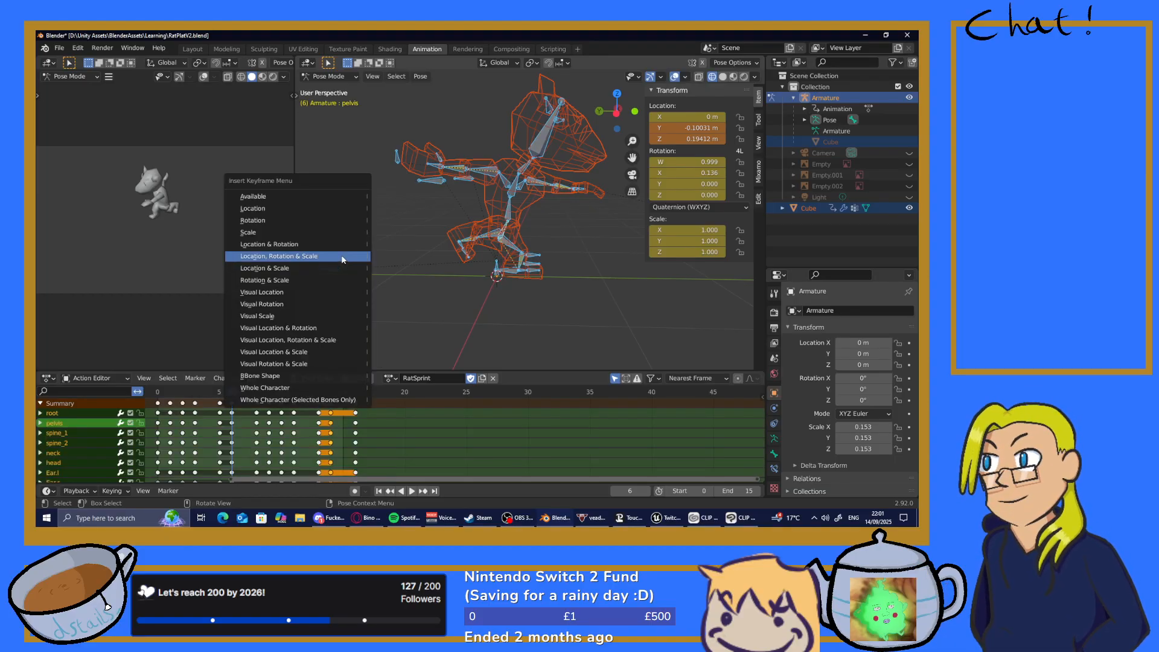
left_click(342, 257)
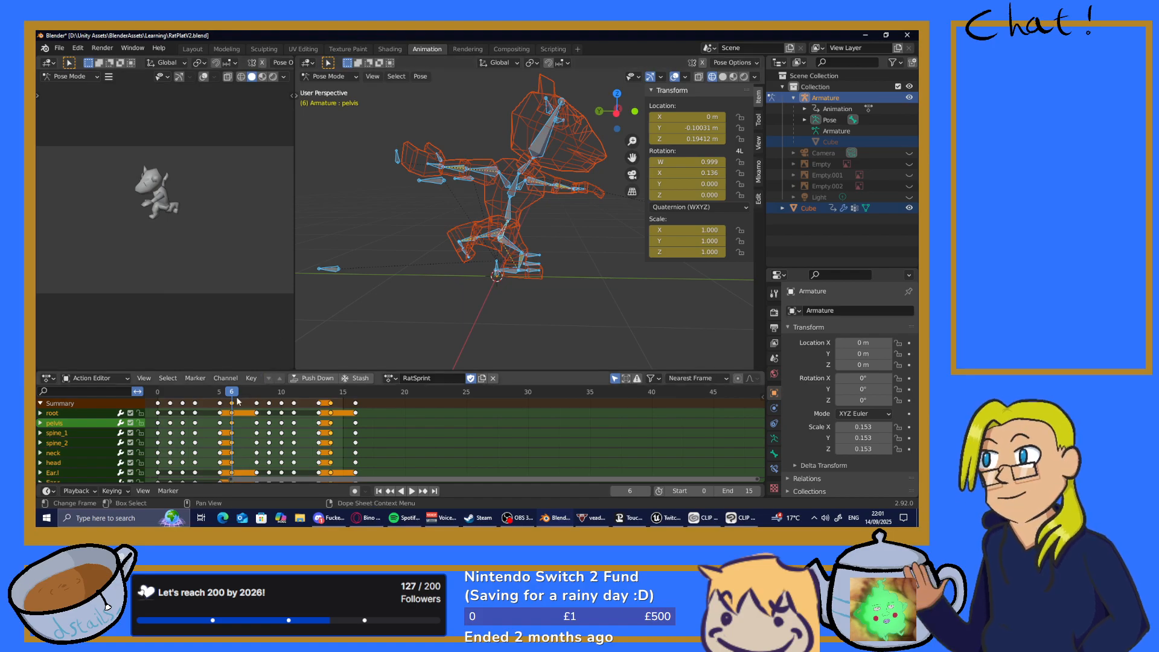
left_click(420, 76)
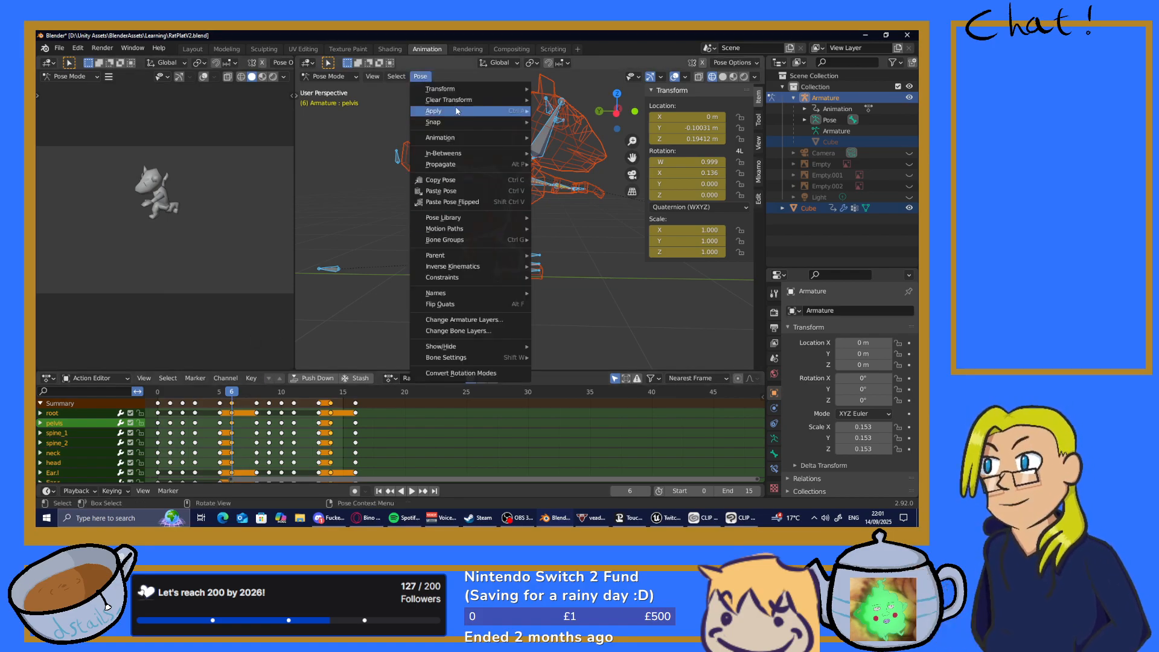
left_click(457, 180)
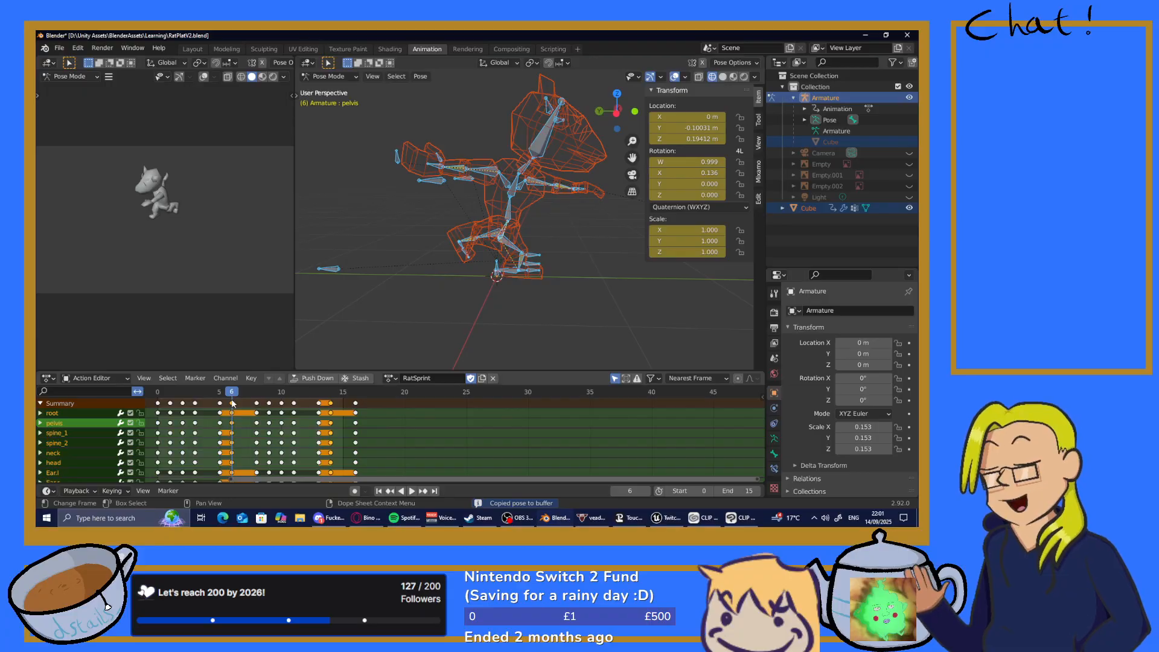
Paste the copied pose flipped at frame 14 and keyframe location, rotation and scale for all bones
left_click_drag(233, 402, 232, 398)
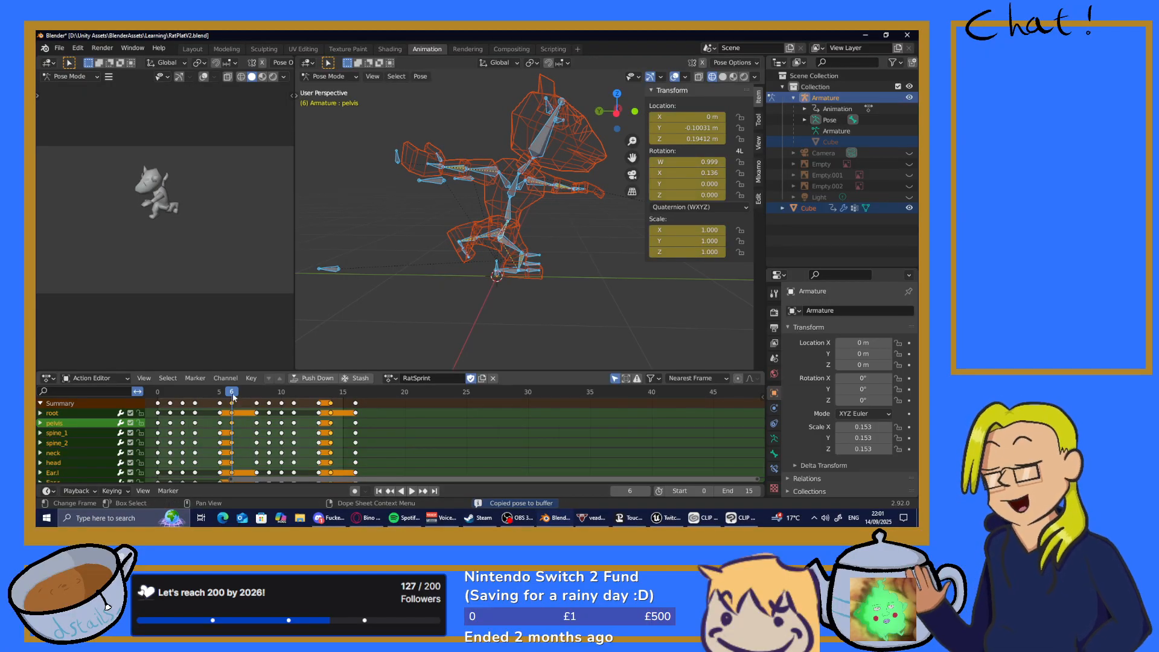
key("space")
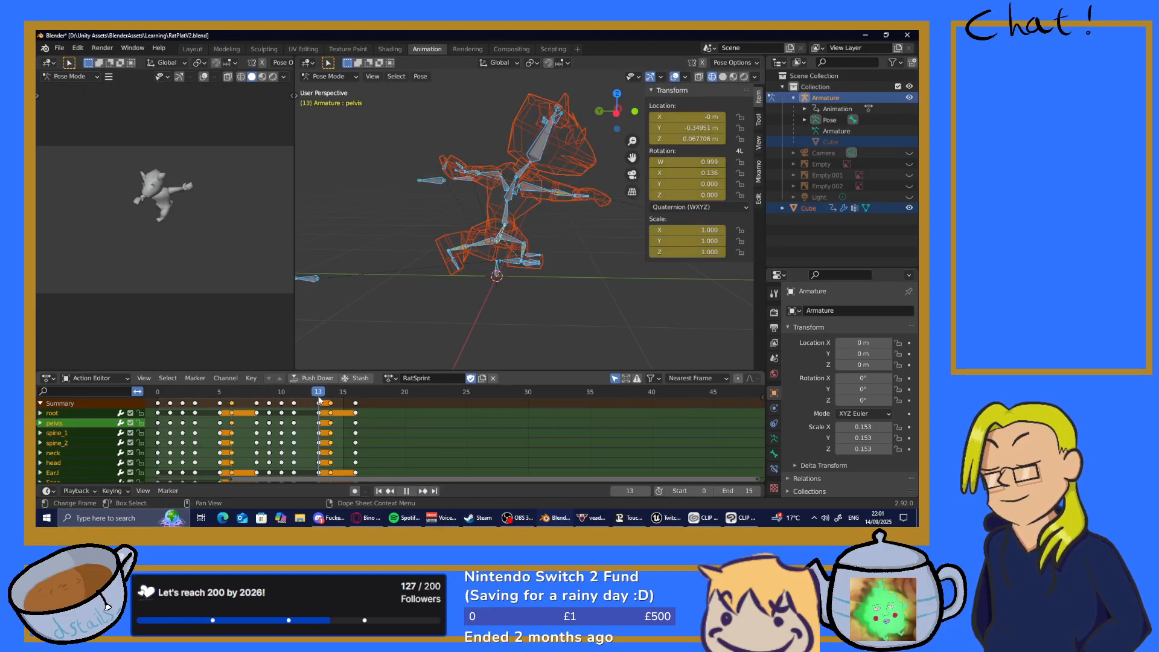
key("space")
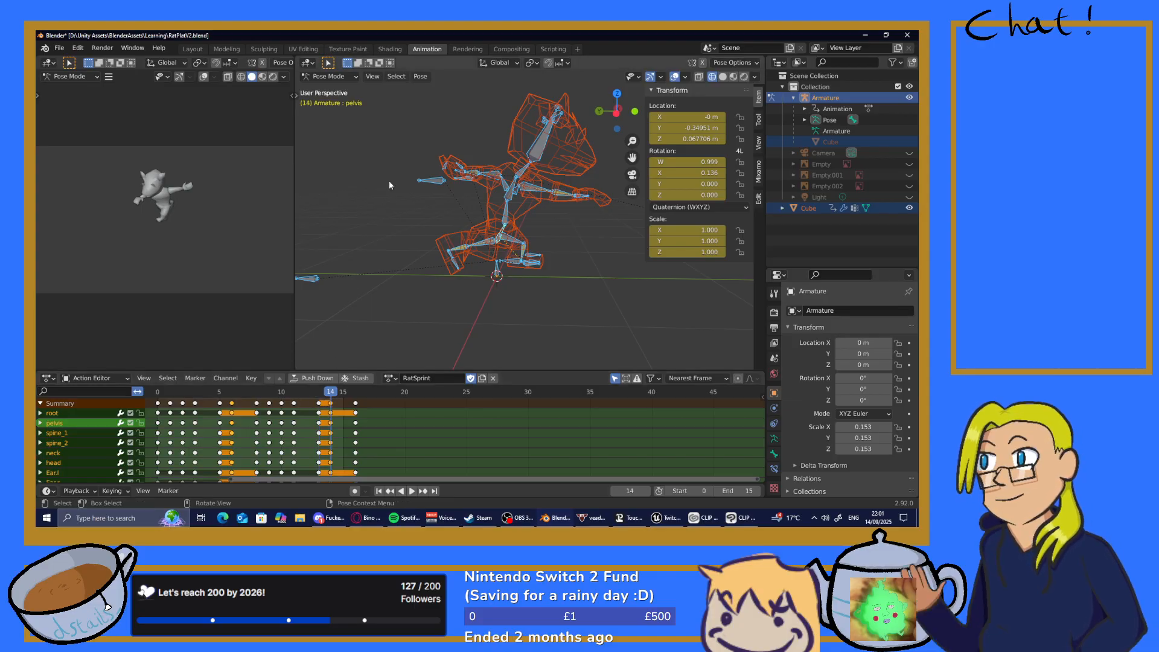
left_click(421, 77)
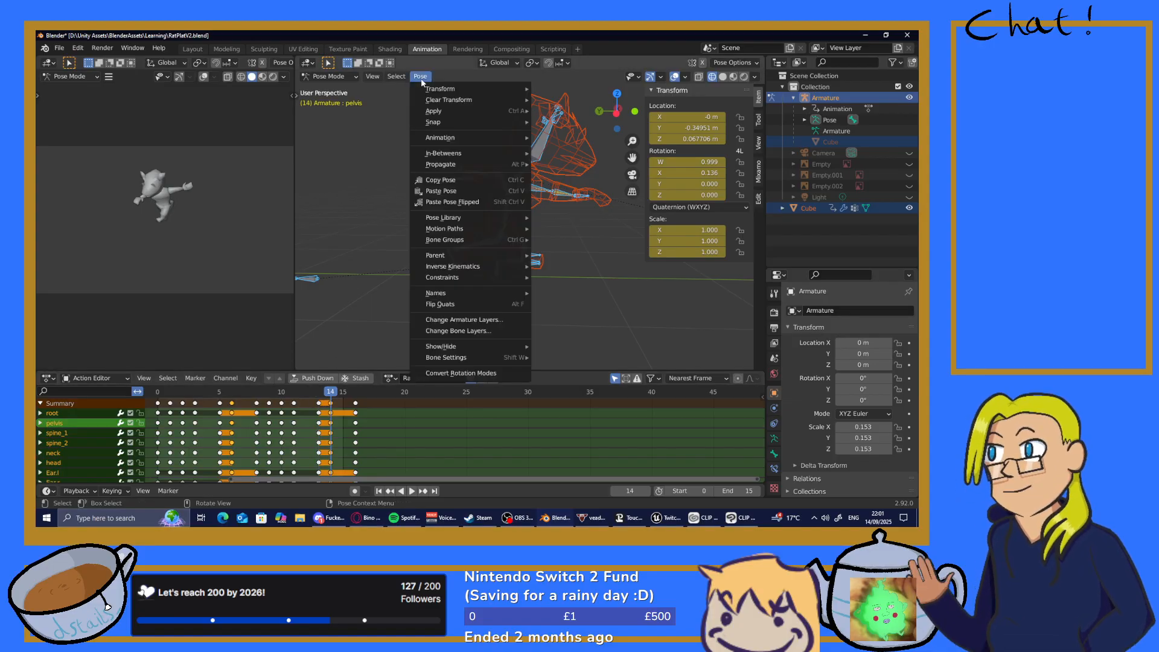
left_click(448, 204)
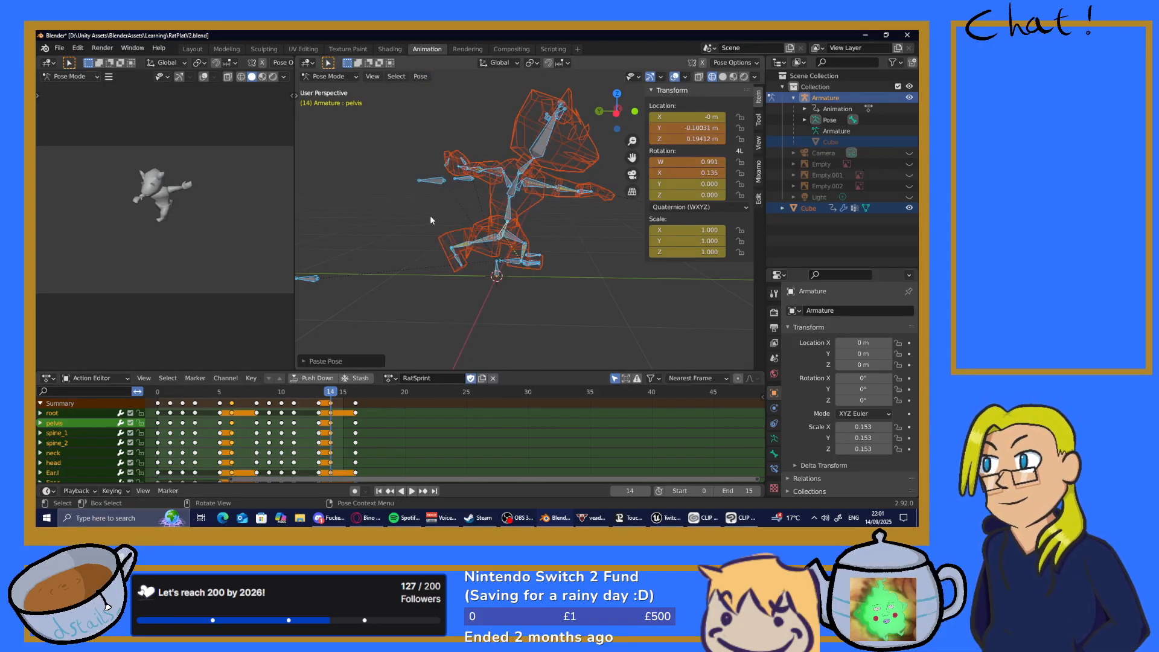
key("i")
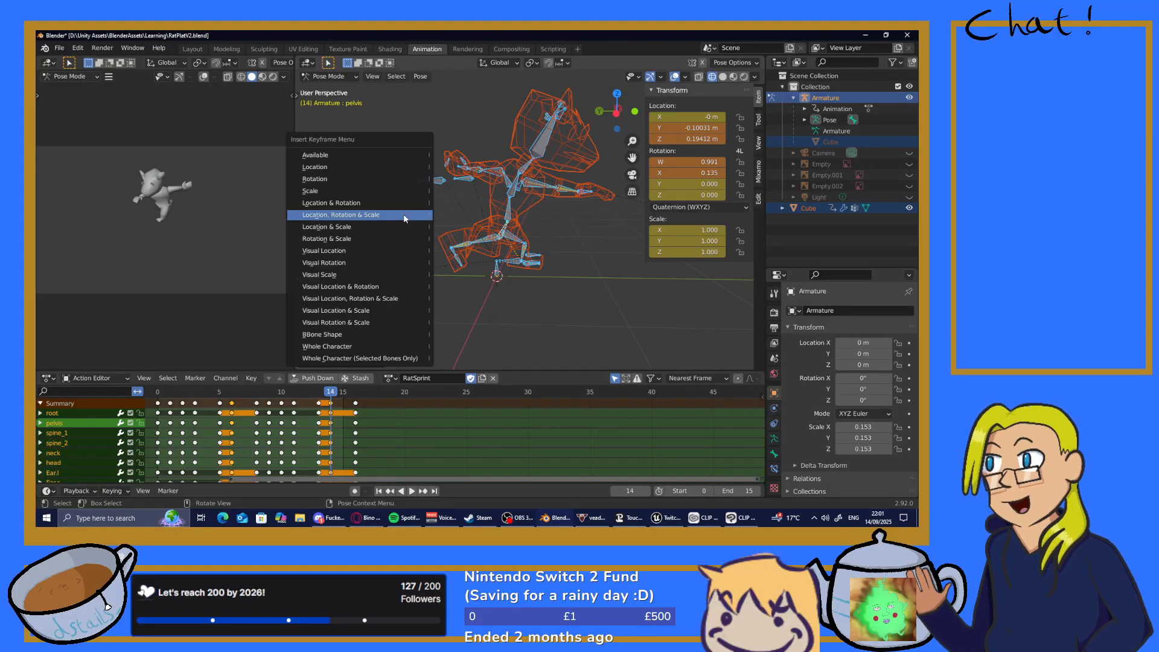
left_click(362, 216)
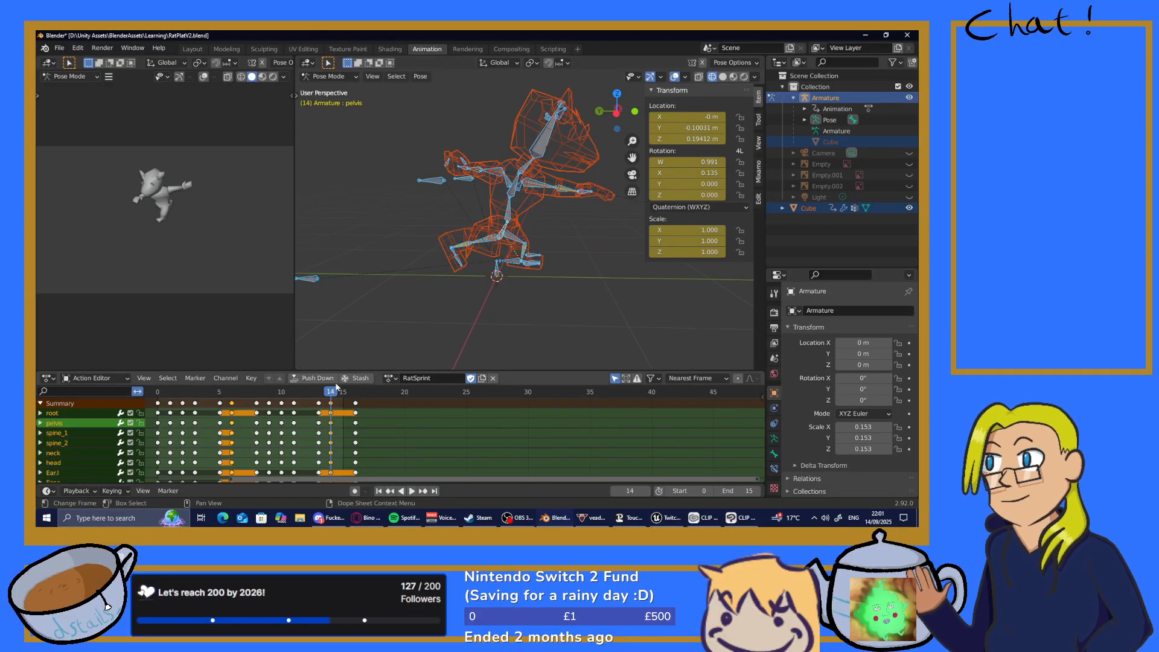
Play back and scrub the sprint cycle to examine the raised pelvis during the holds around frames 6 and 14
key("space")
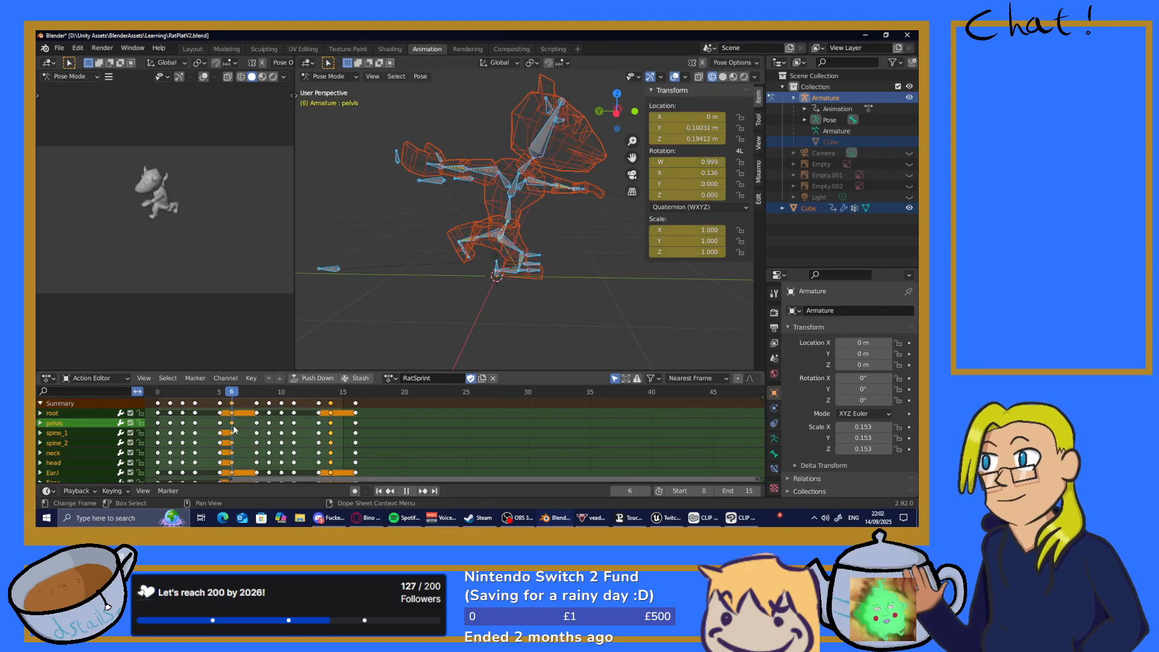
left_click_drag(247, 428, 157, 442)
left_click(406, 491)
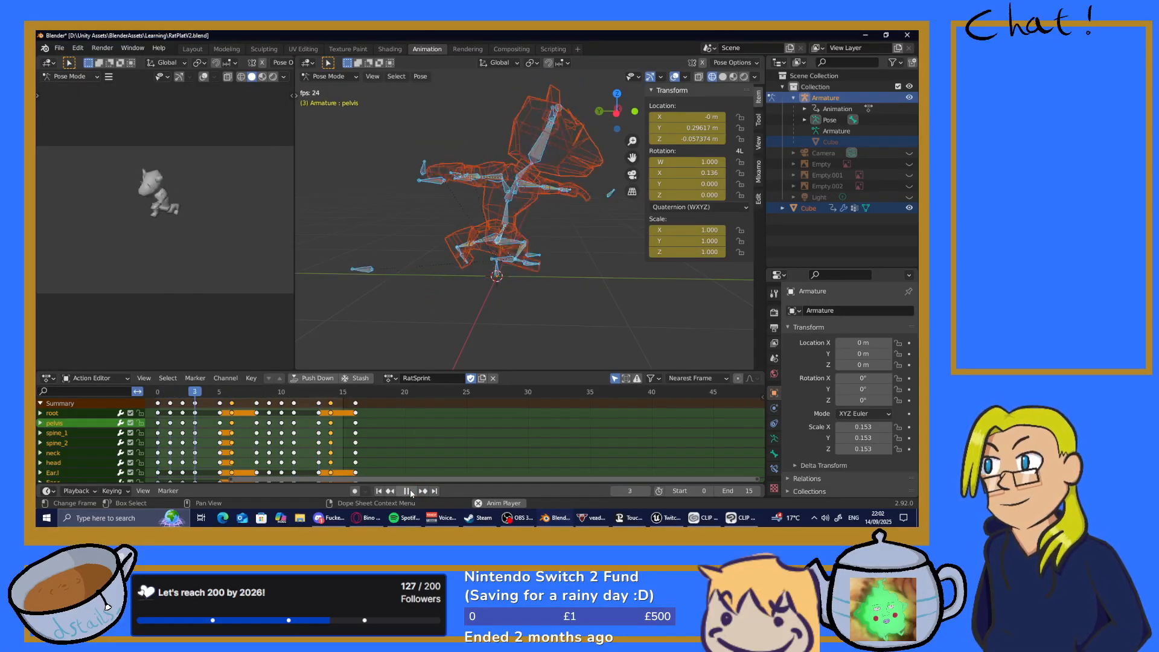
left_click(410, 491)
left_click(411, 493)
left_click(411, 493)
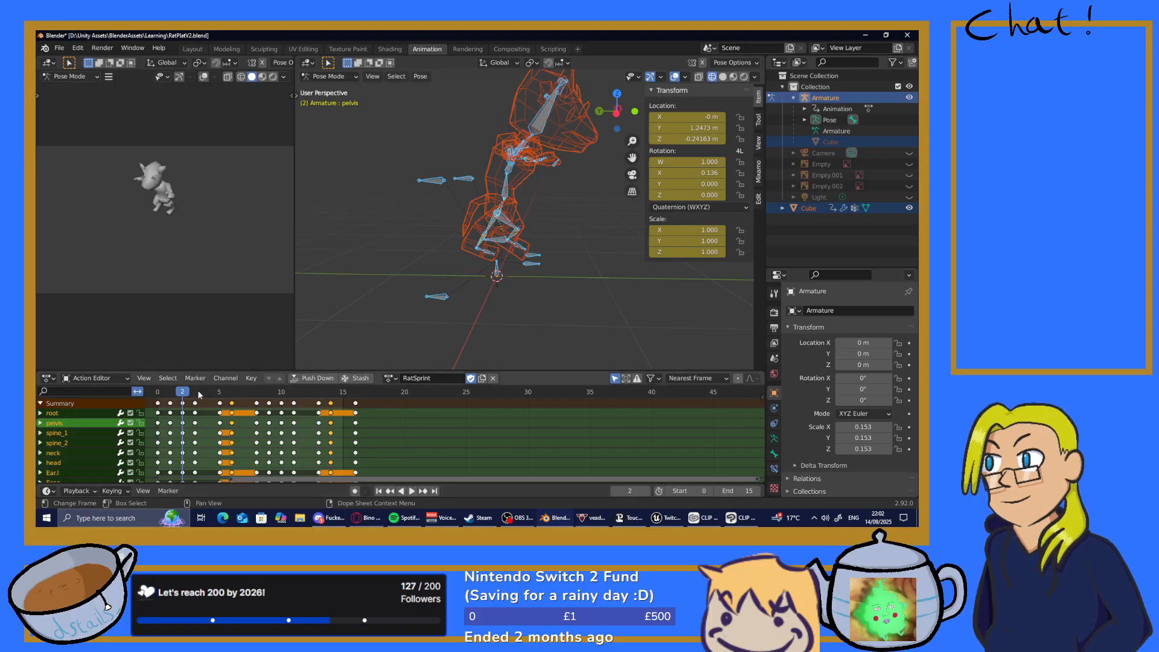
key("space")
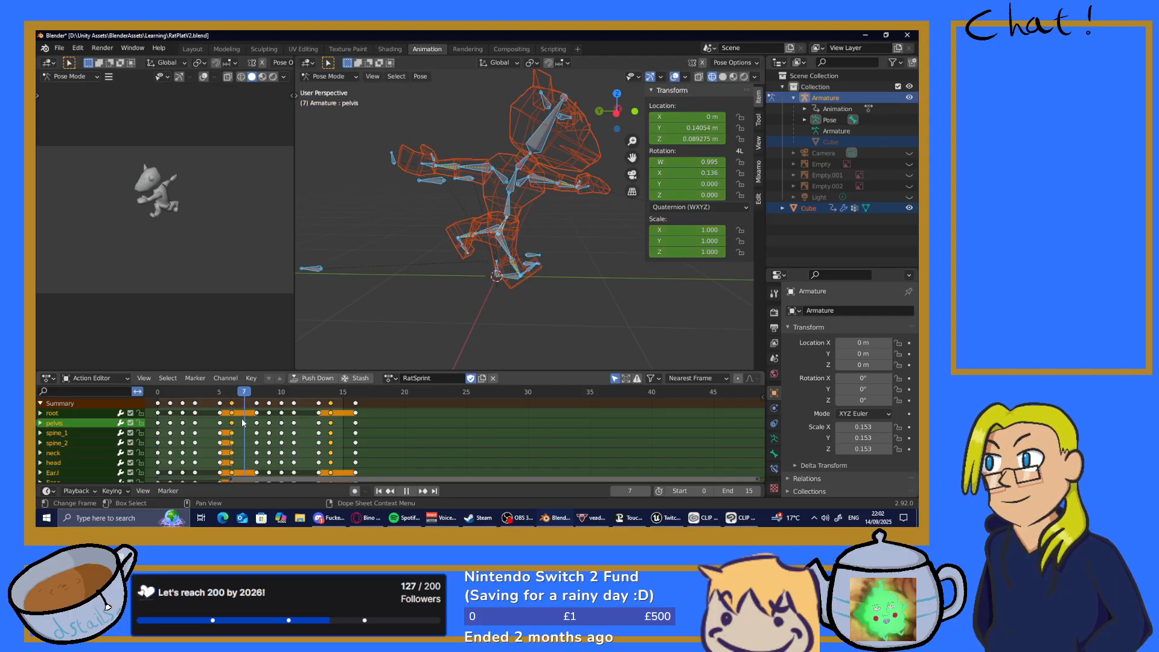
key("space")
left_click(365, 518)
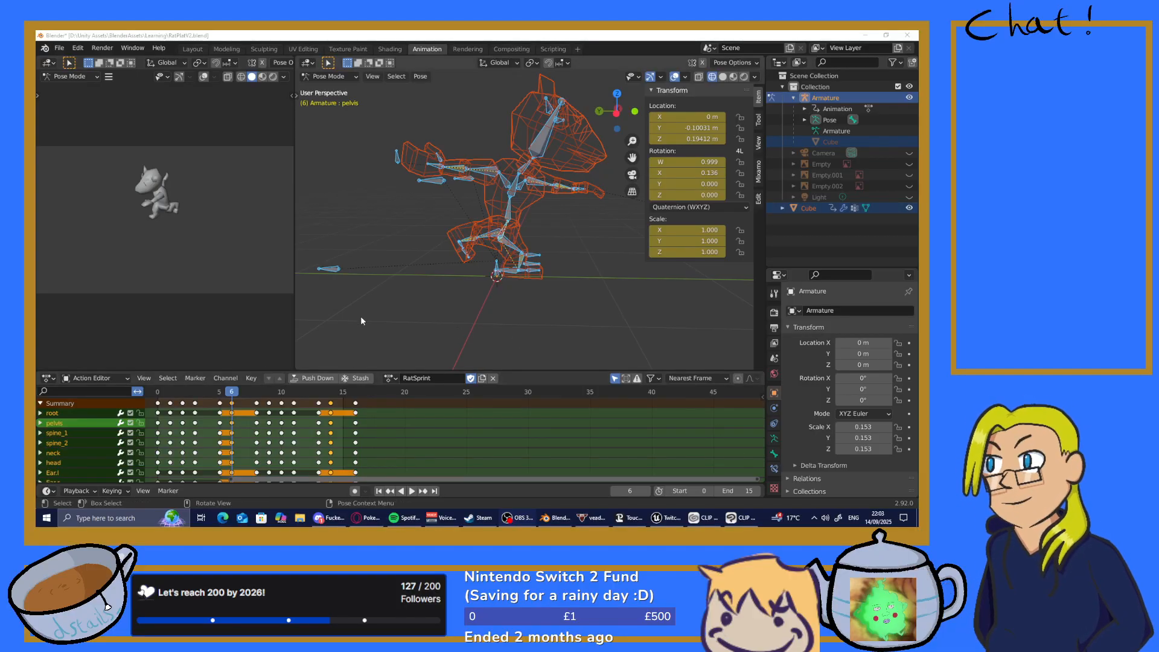
key("space")
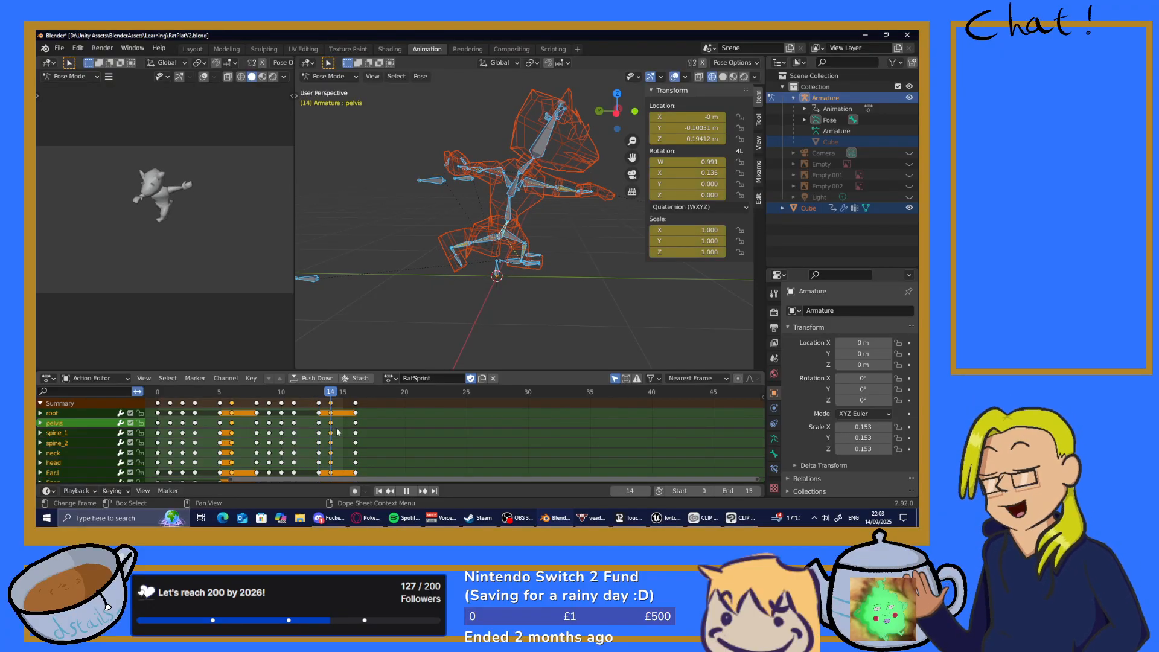
left_click_drag(336, 428, 303, 422)
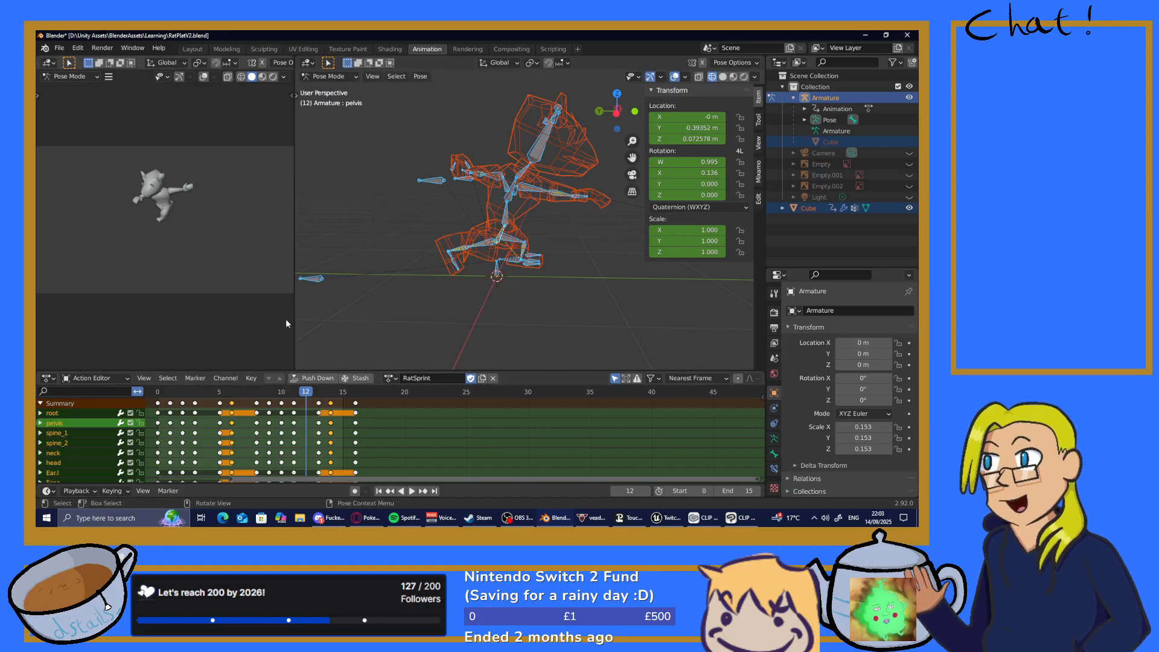
Undo the flipped paste, the keyframing and the pelvis move at frame 6
left_click(360, 287)
key("ctrl+z")
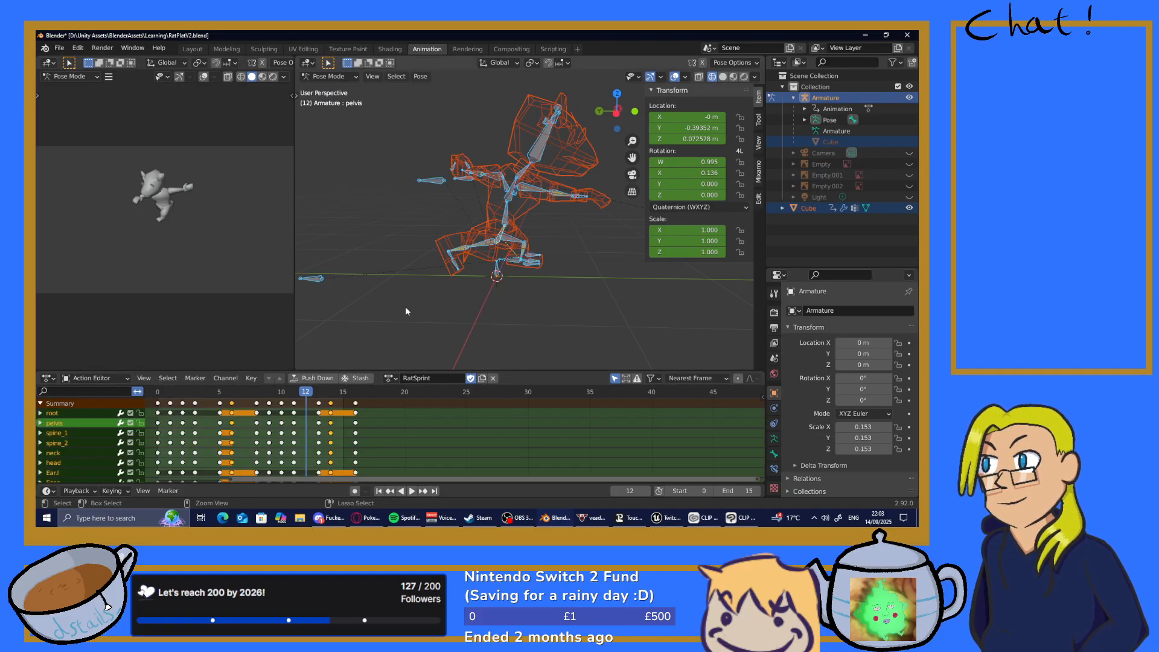
key("ctrl+z")
key("ctrl+z")
key("ctrl+z")
key("ctrl+z")
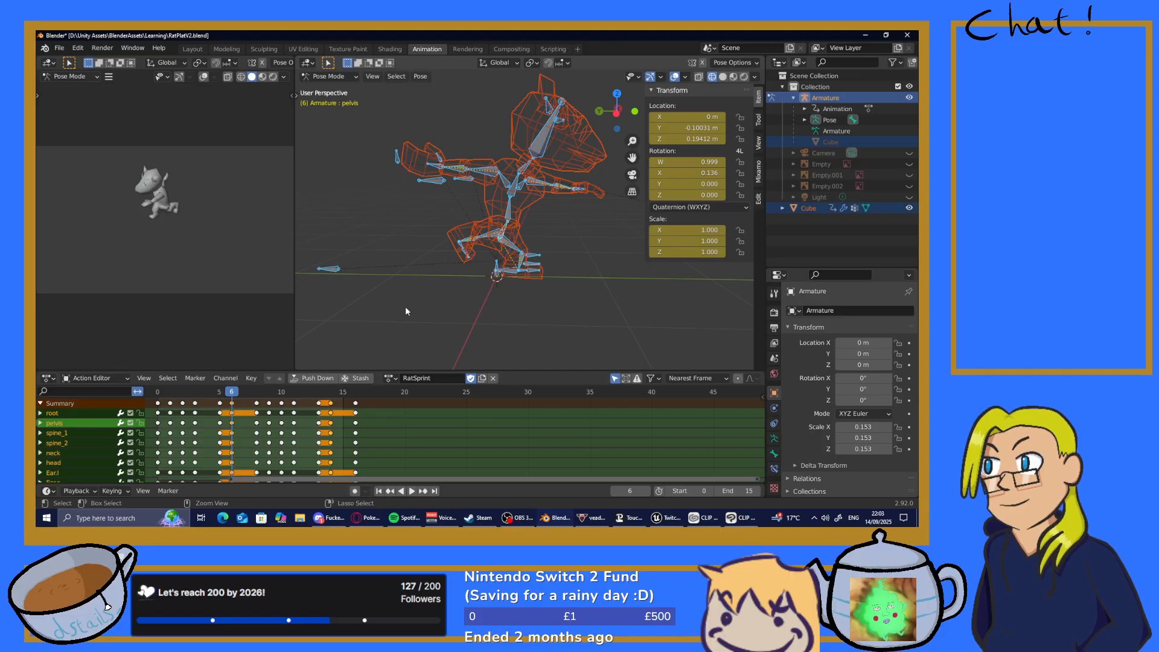
key("ctrl+z")
key("ctrl+z")
key("ctrl+z")
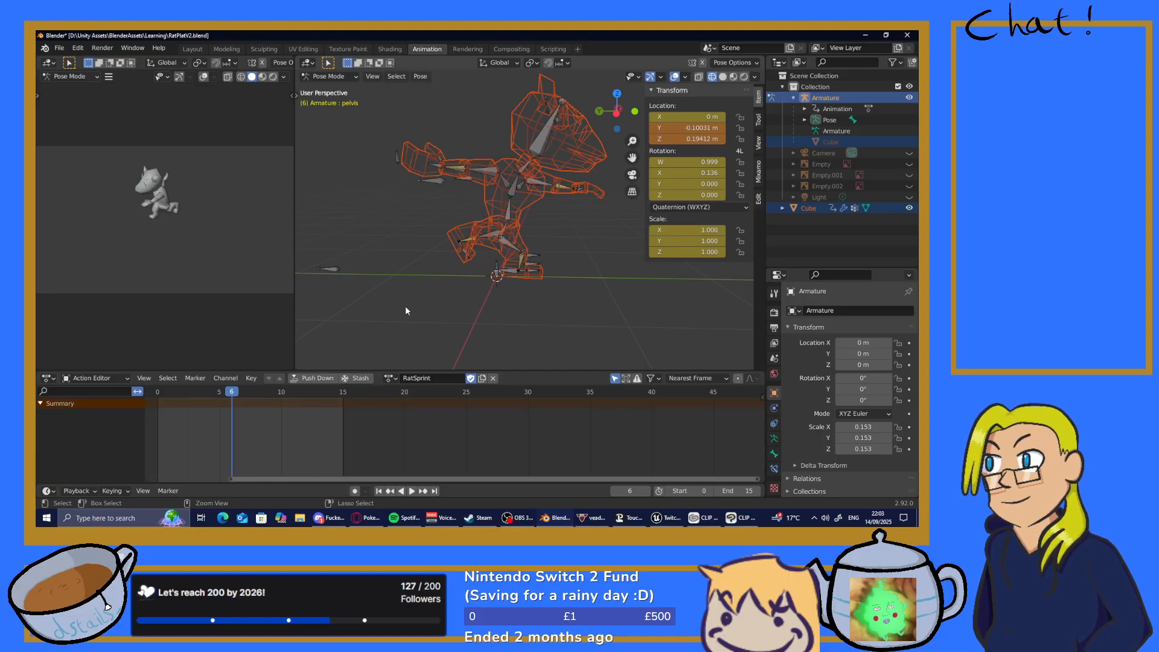
key("ctrl+z")
key("ctrl+z")
key("ctrl+z")
key("ctrl+z")
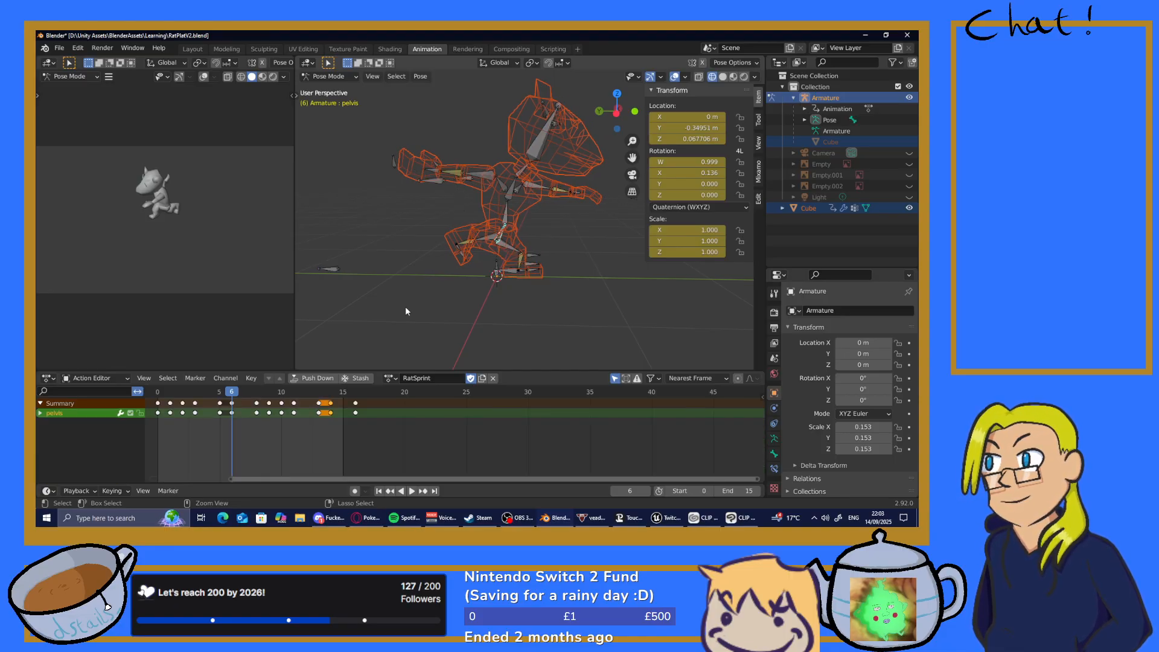
Restore the undone pelvis move and keyframes at frame 6 and the flipped pose at frame 14
key("a")
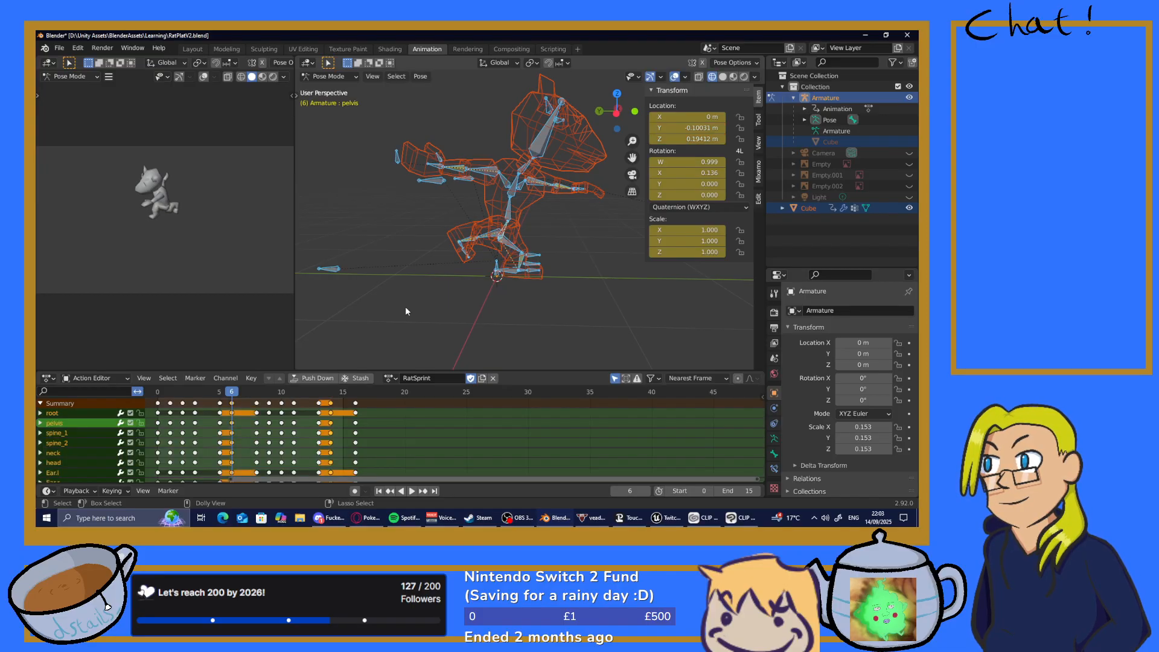
key("Right")
key("Right")
key("Right")
key("Right")
key("Right")
key("Right")
key("Right")
key("Right")
key("ctrl+shift+v")
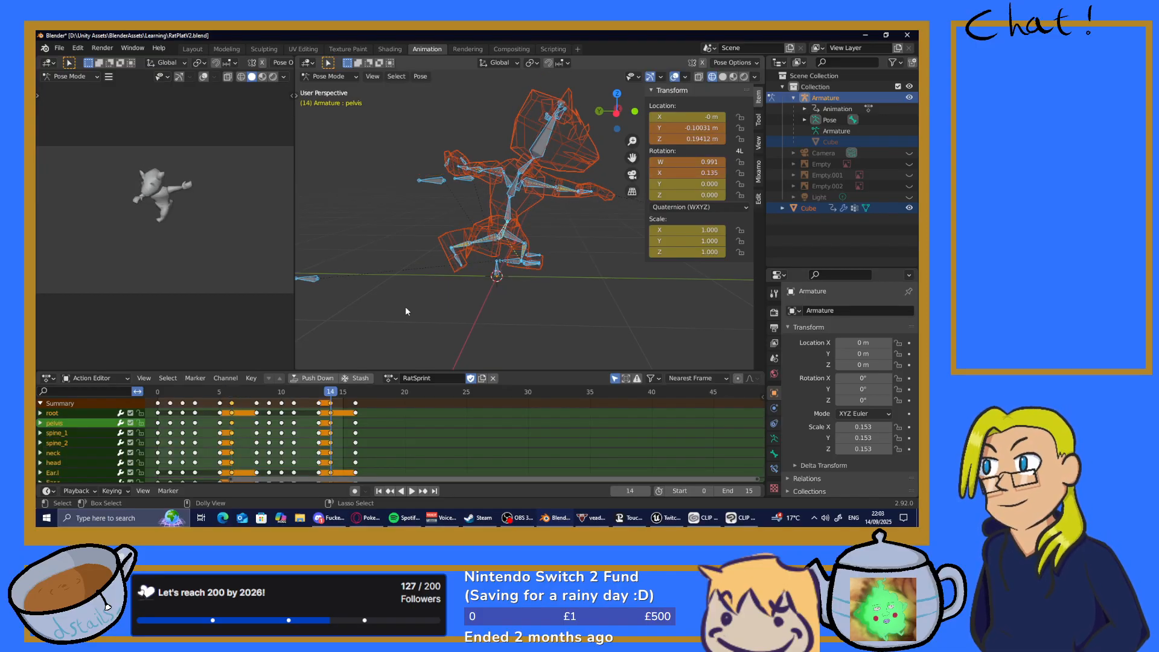
Revert the restored pose and keyframe changes, including the pelvis move at frame 6
key("i")
key("ctrl+z")
key("ctrl+z")
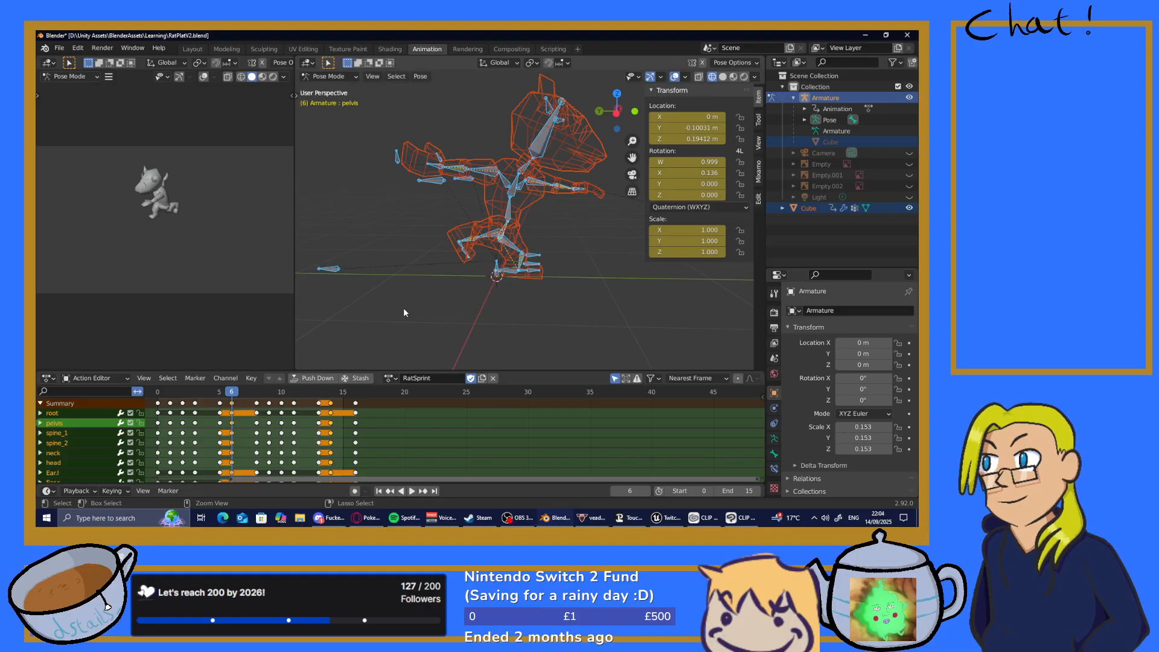
key("ctrl+z")
key("ctrl+z")
key("ctrl+z")
key("ctrl+z")
key("ctrl+z")
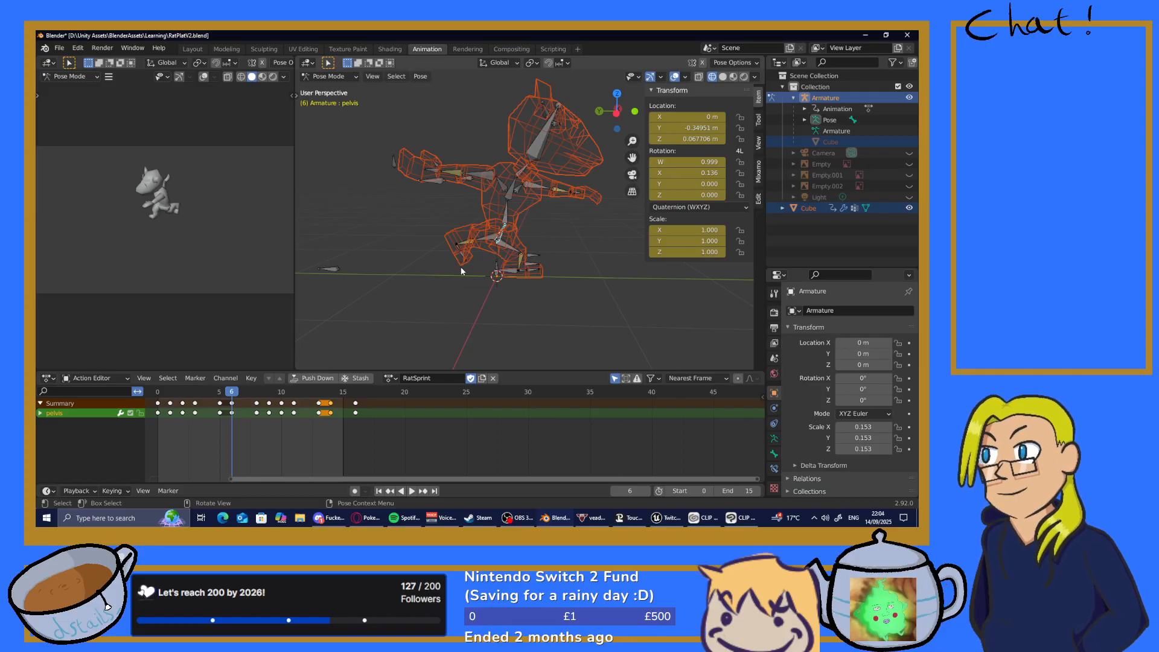
Raise the pelvis along global Z to location Y -0.11456 m, Z 0.022193 m and keyframe location, rotation and scale for all bones at frame 6
key("g")
key("z")
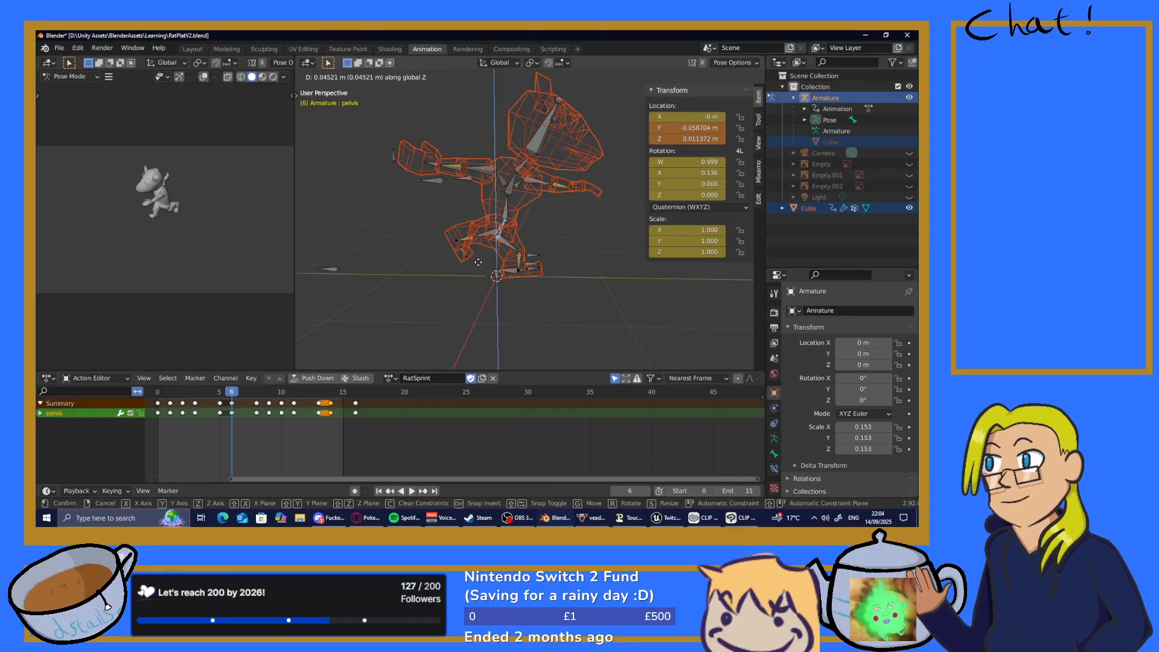
left_click(478, 265)
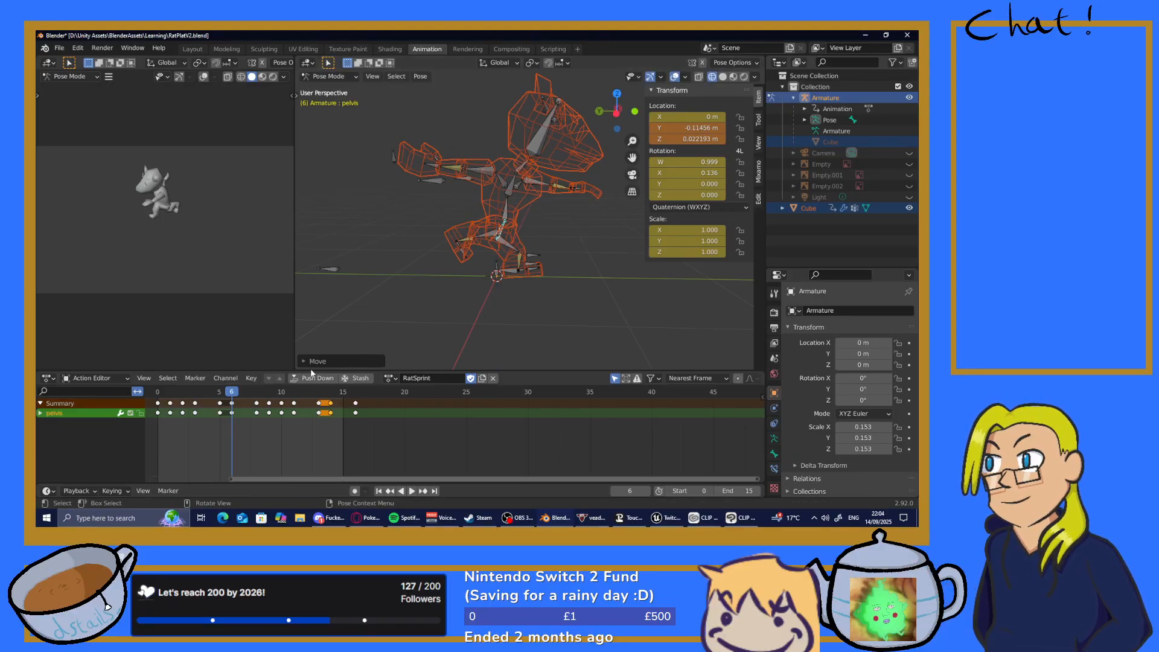
key("a")
key("i")
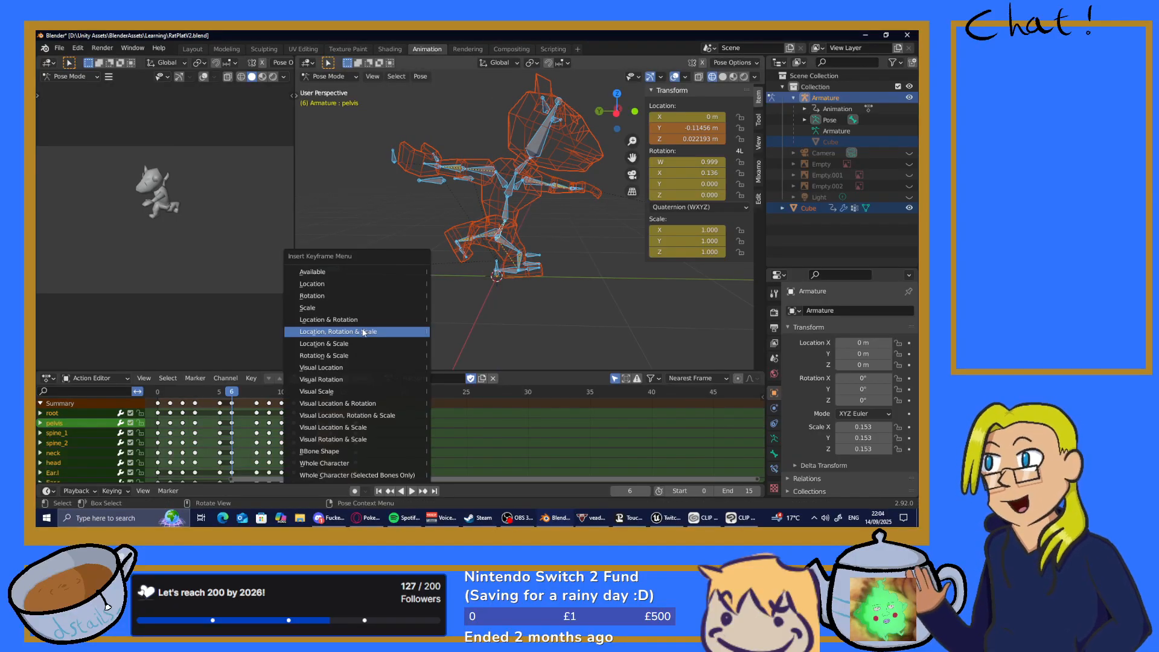
left_click(402, 335)
Play back and scrub the cycle around frame 6 to check the smaller pelvis rise
key("g")
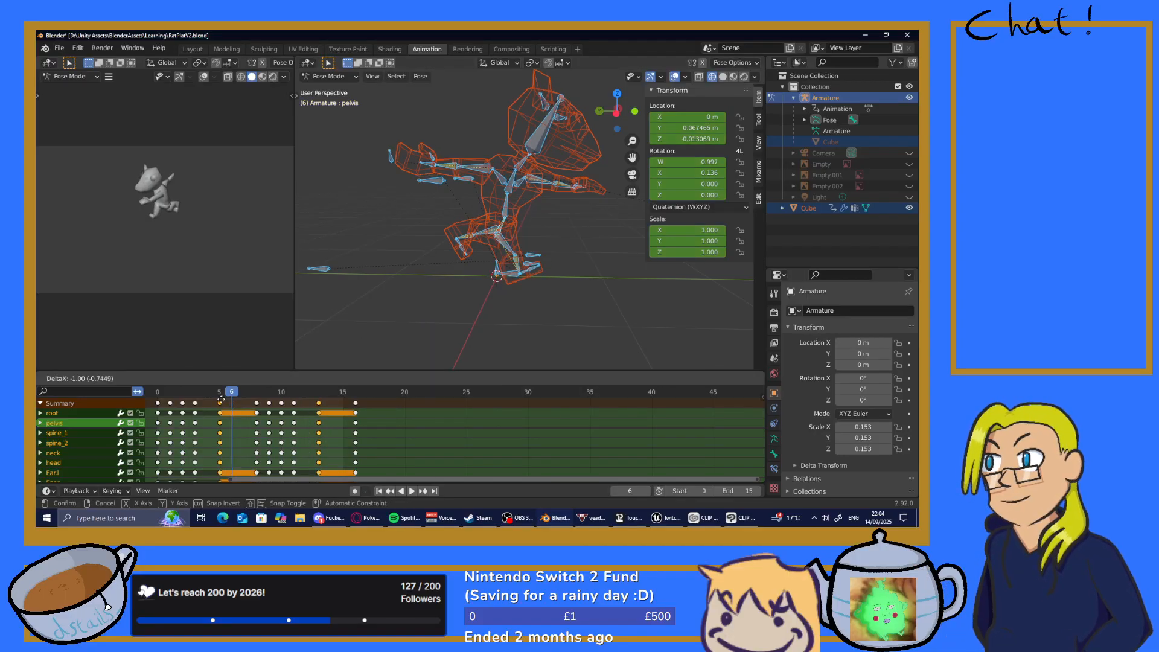
left_click(221, 400)
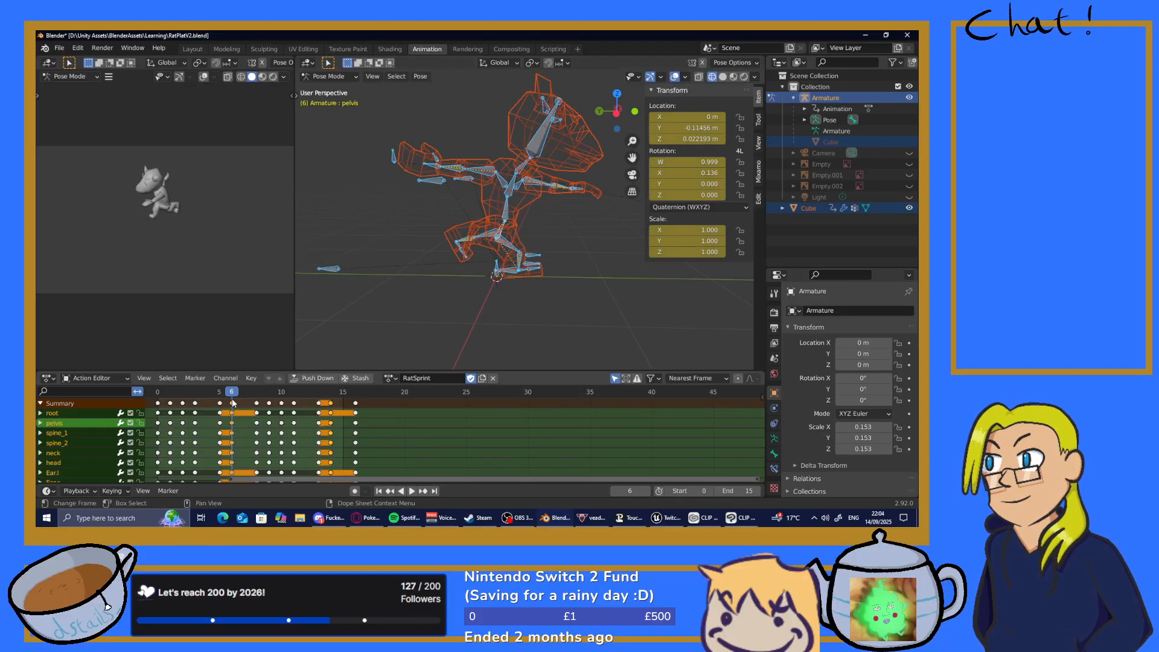
key("space")
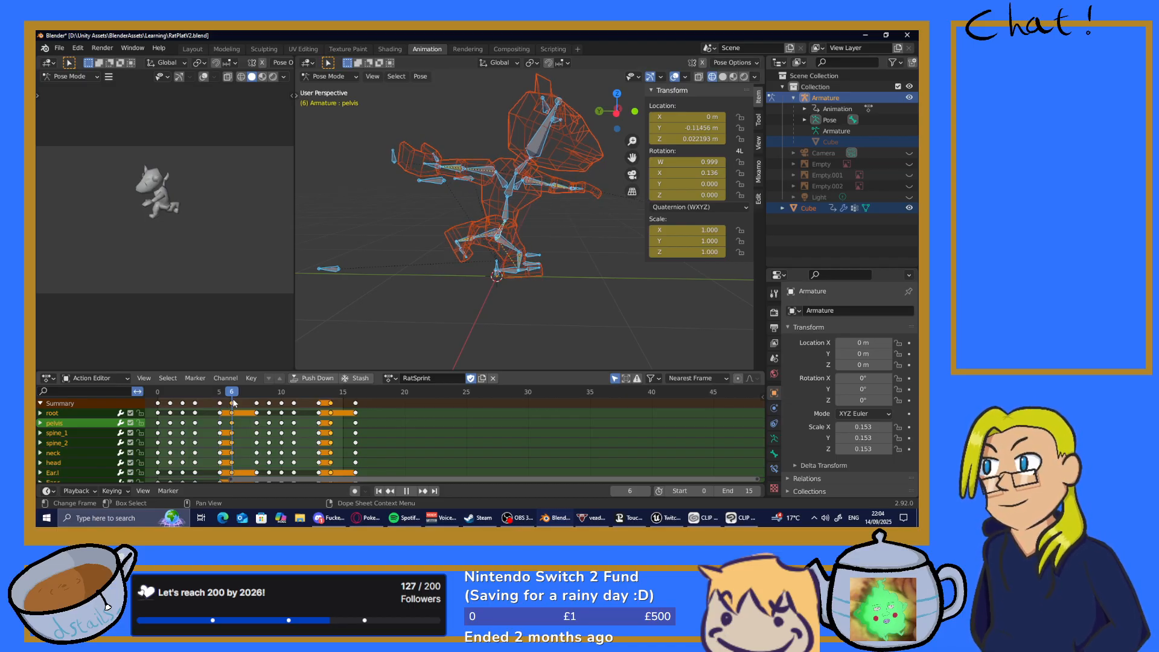
left_click_drag(231, 403, 232, 403)
Raise the pelvis along global Z at frame 6 to location Y 0.006757 m, Z -0.001309 m
left_click(461, 283)
scroll(484, 243, "up", 4)
scroll(464, 246, "up", 2)
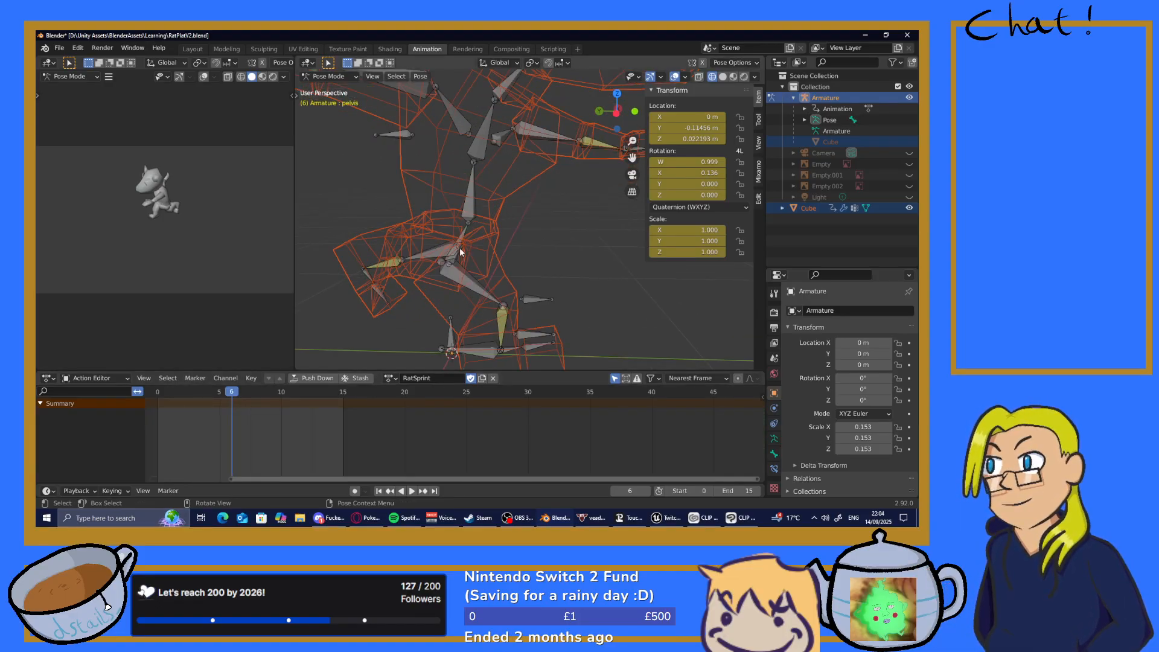
left_click(459, 251)
scroll(461, 248, "down", 2)
key("g")
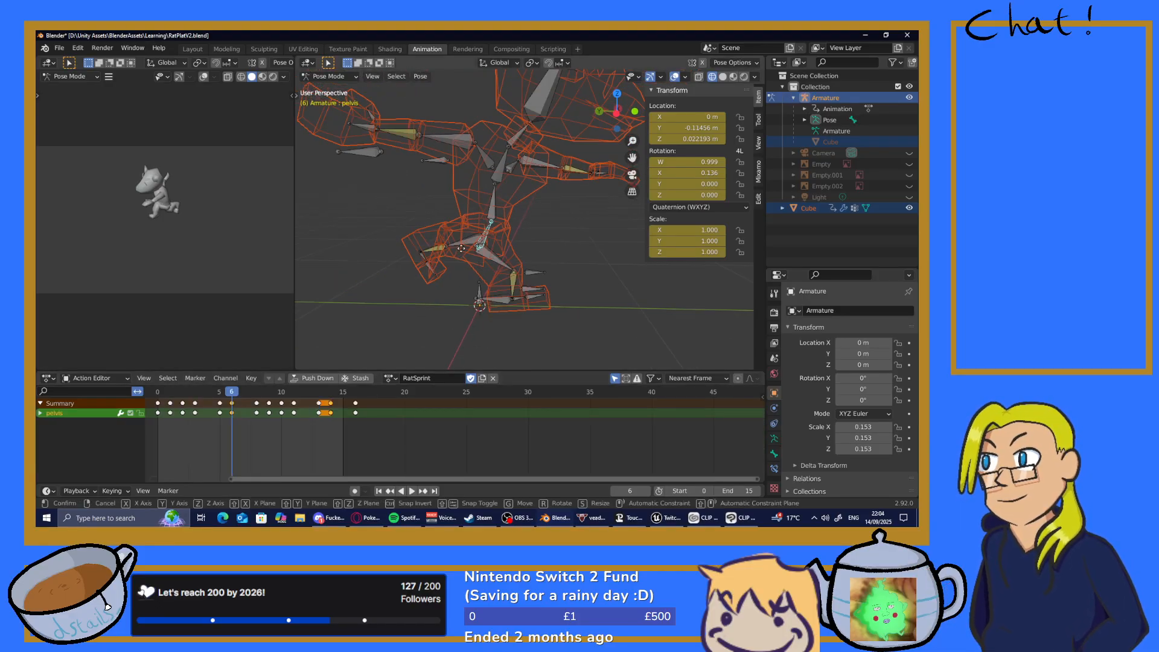
key("z")
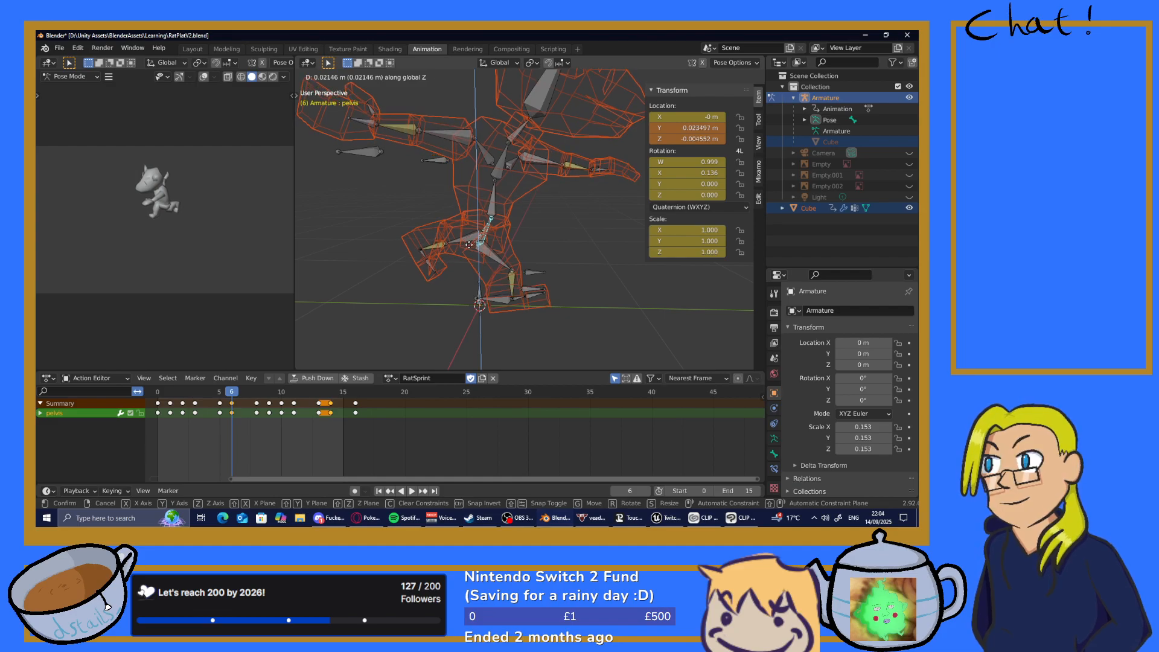
left_click(467, 245)
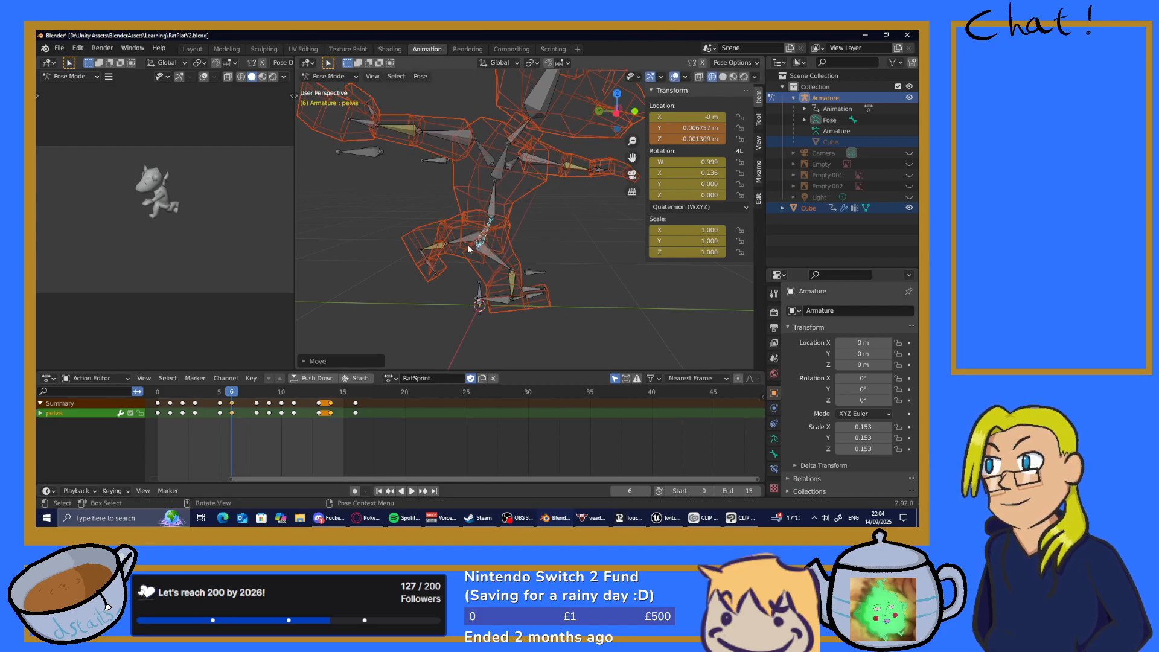
Keyframe location, rotation and scale for all bones at frame 6
key("alt+a")
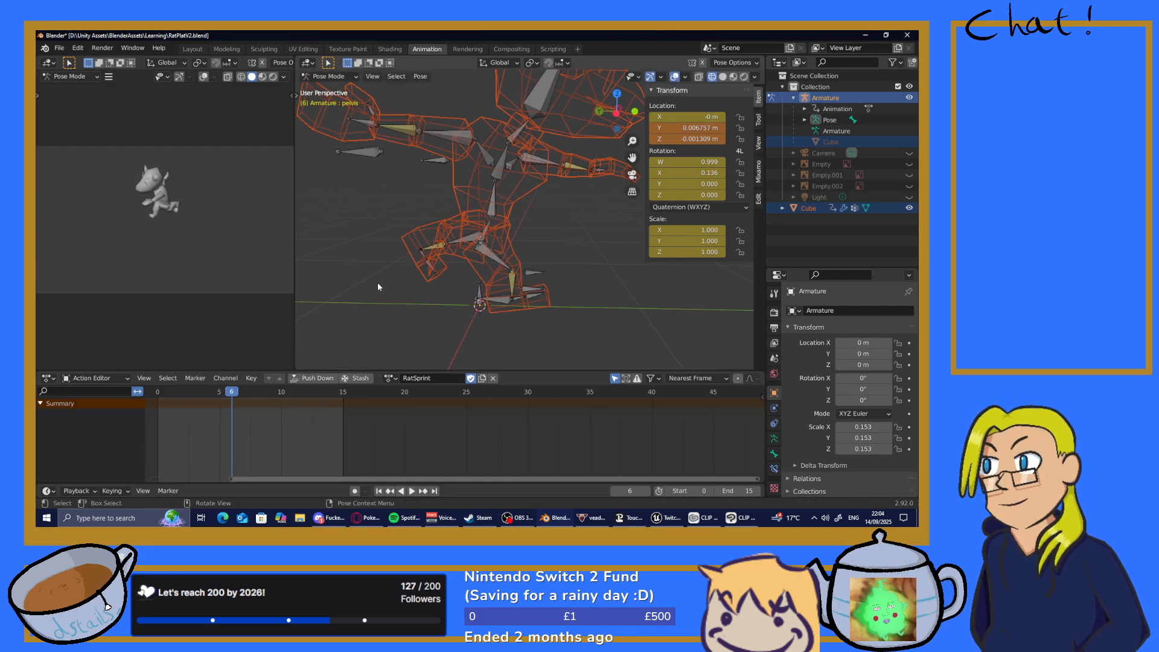
key("a")
key("i")
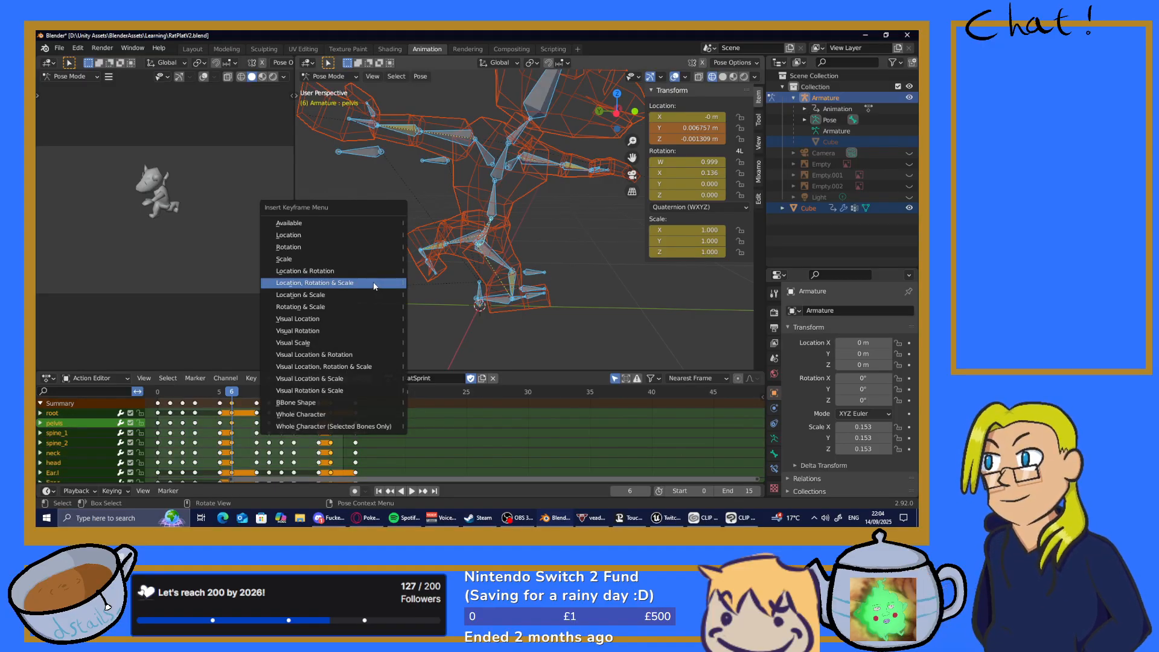
left_click(378, 281)
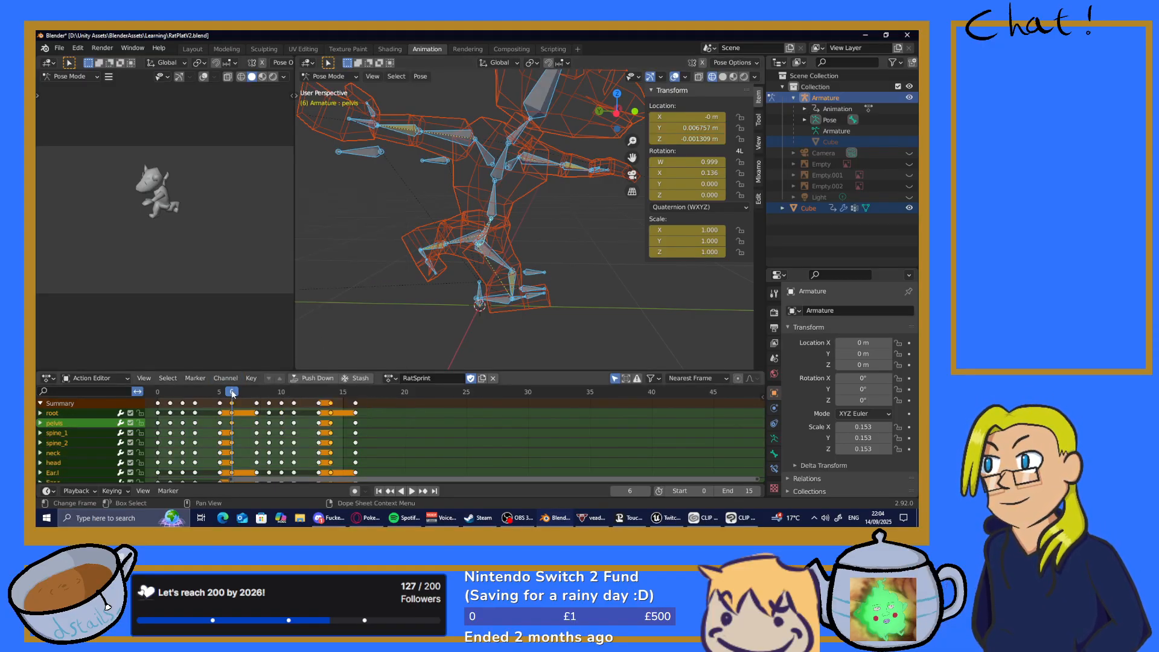
Copy the frame 6 pose, paste it flipped at frame 14 and keyframe location, rotation and scale for all bones
left_click(420, 76)
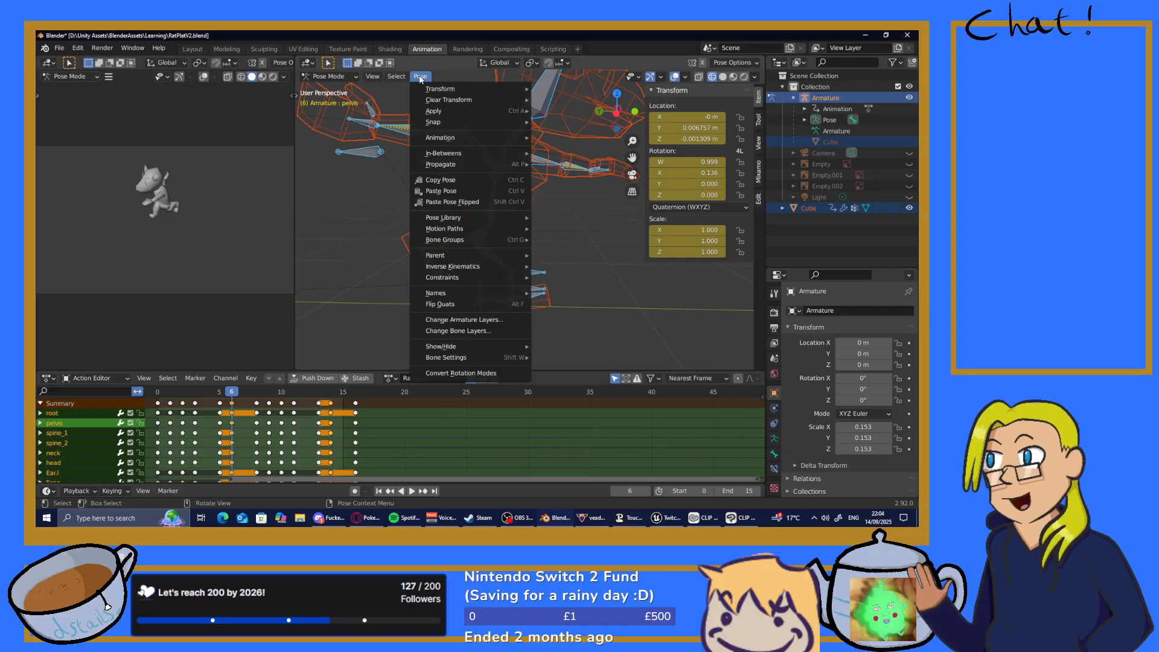
left_click(441, 179)
key("space")
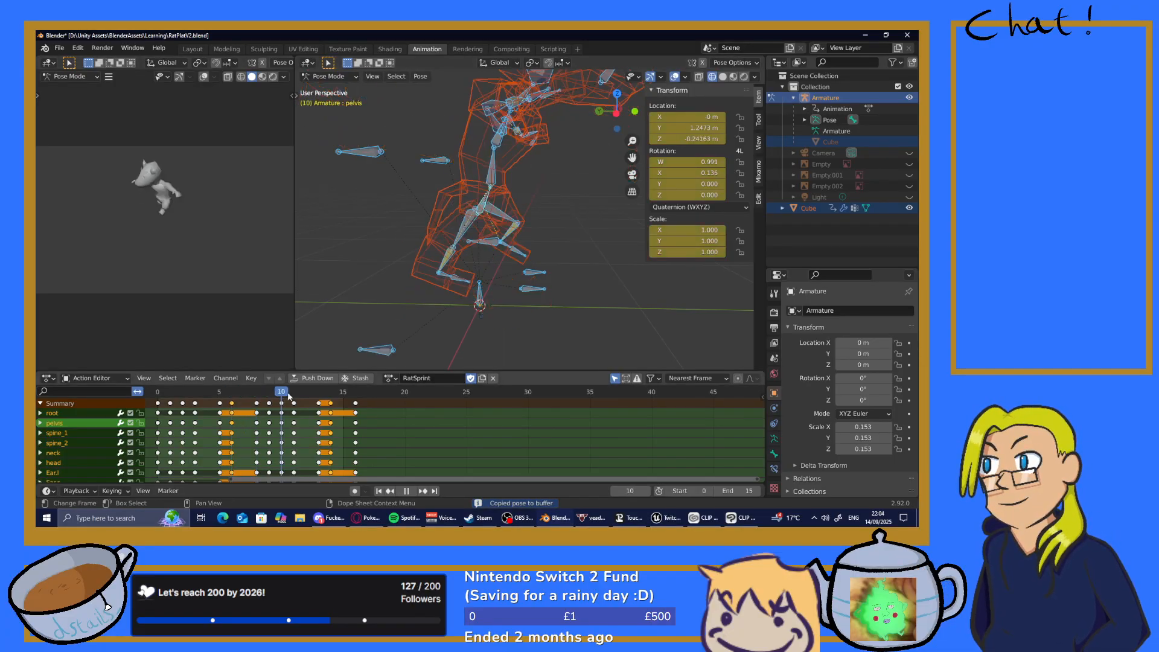
key("space")
left_click(420, 76)
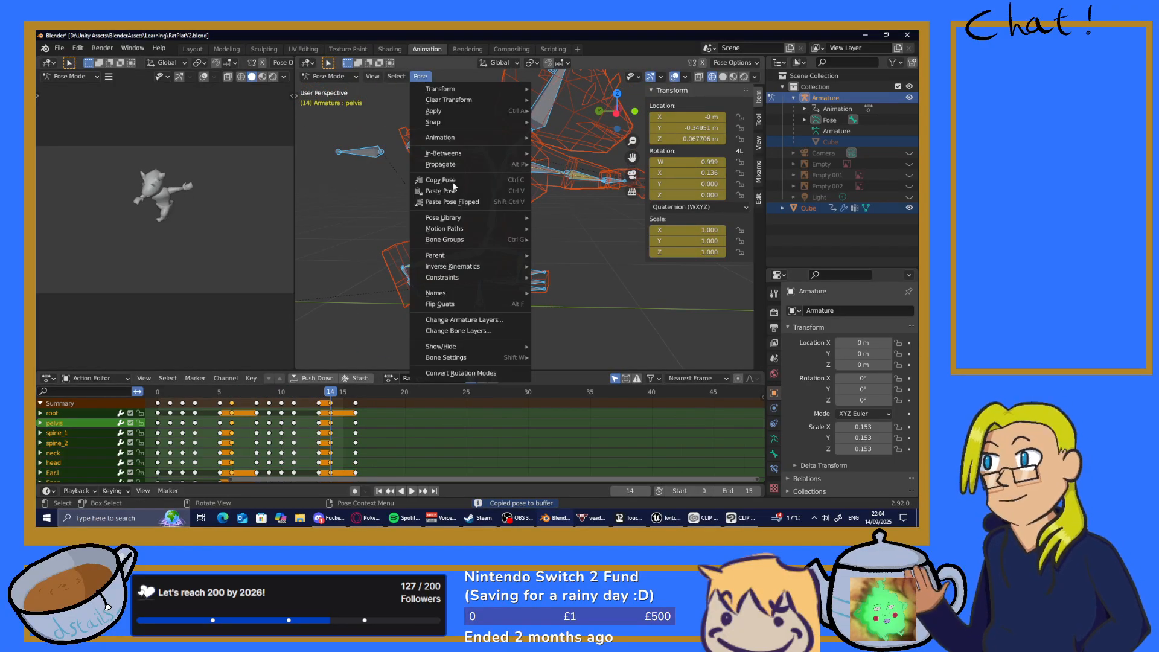
left_click(446, 191)
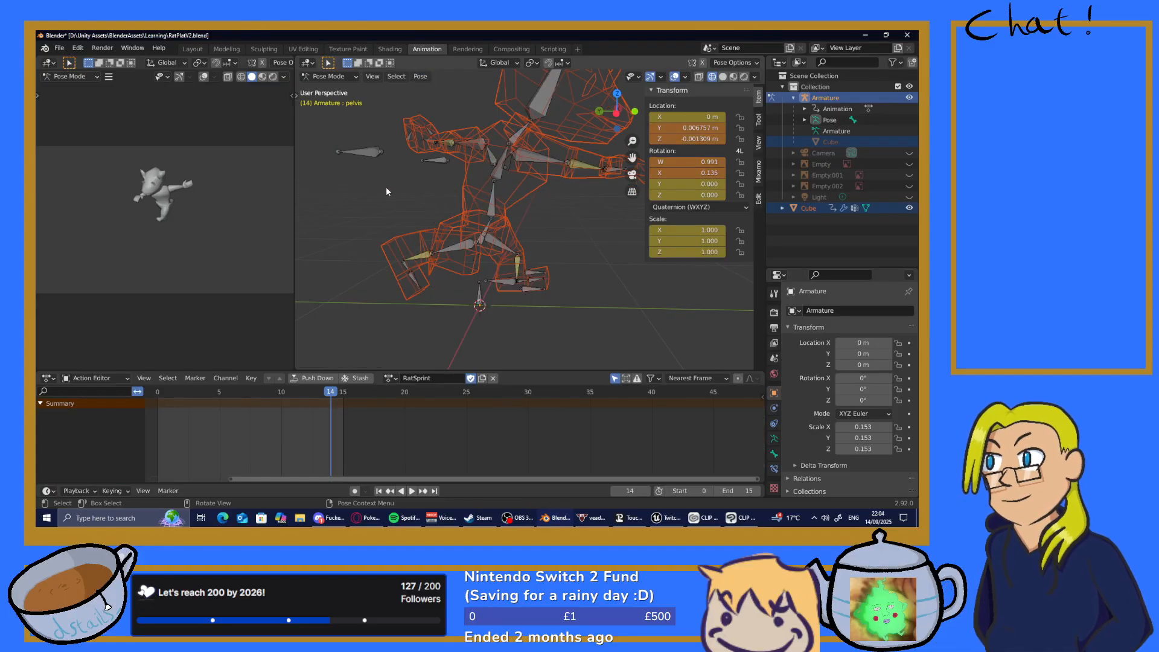
key("a")
key("i")
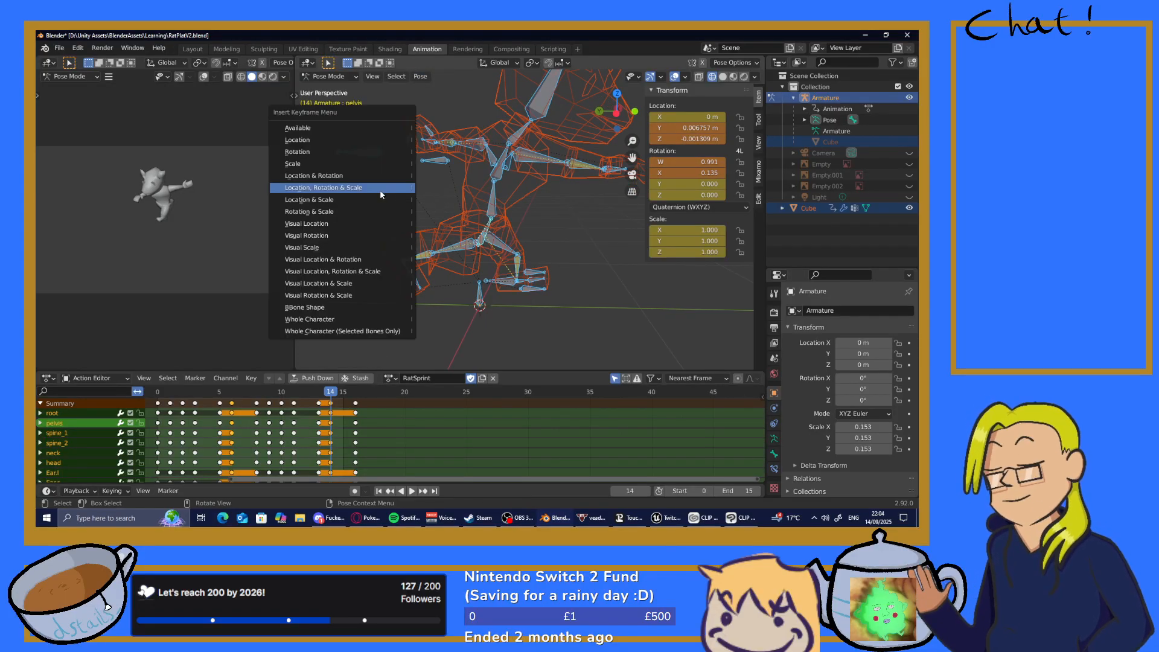
left_click(379, 189)
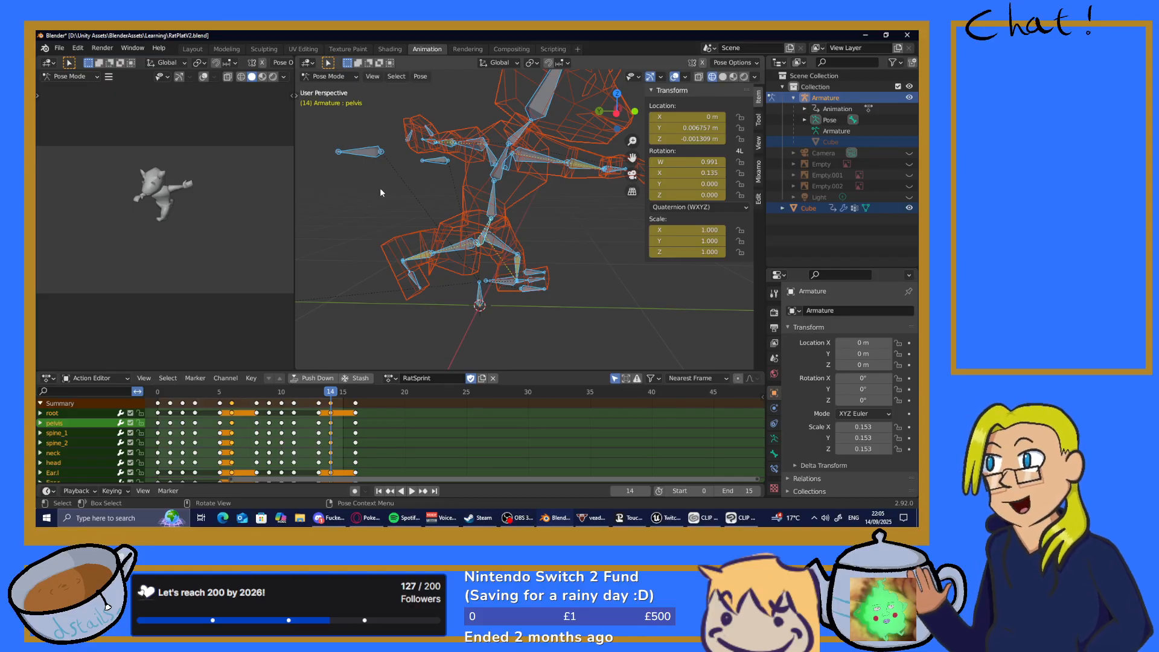
Play back and scrub the sprint cycle to check the adjusted pelvis height, ending at frame 7
key("space")
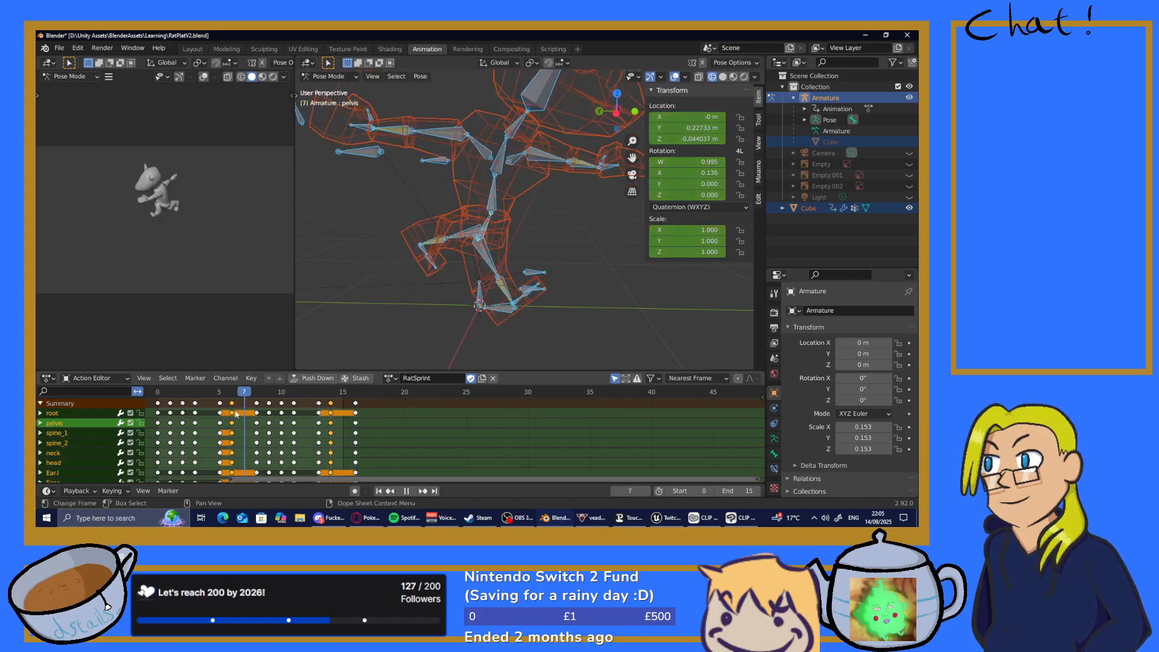
key("space")
left_click(411, 490)
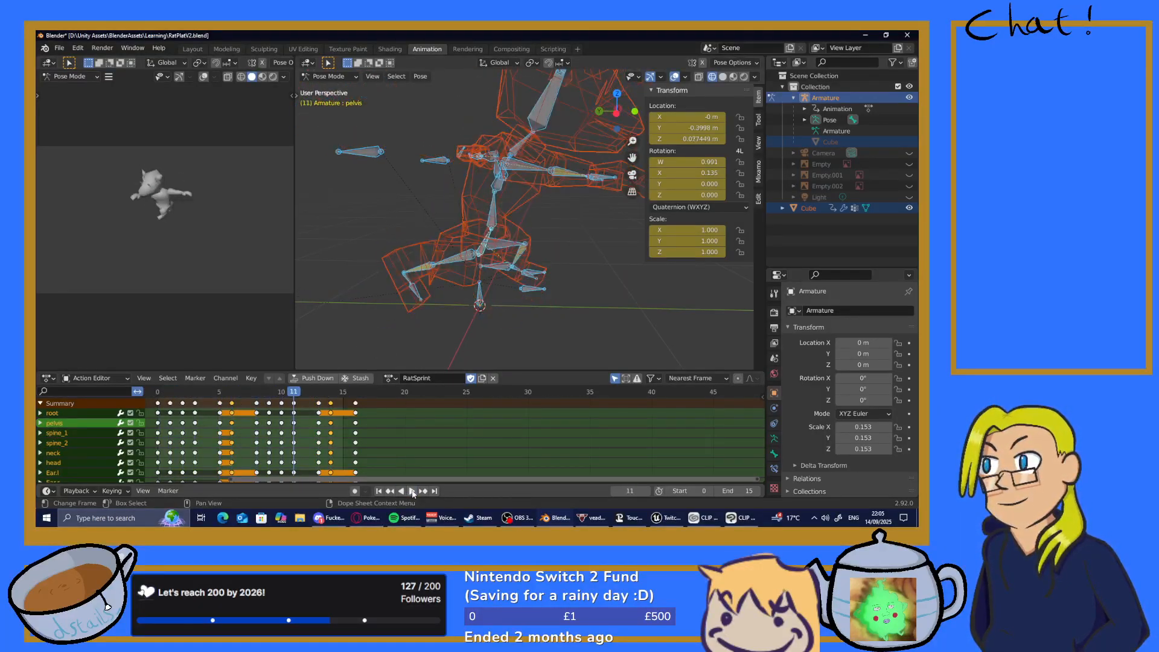
key("space")
scroll(429, 287, "down", 4)
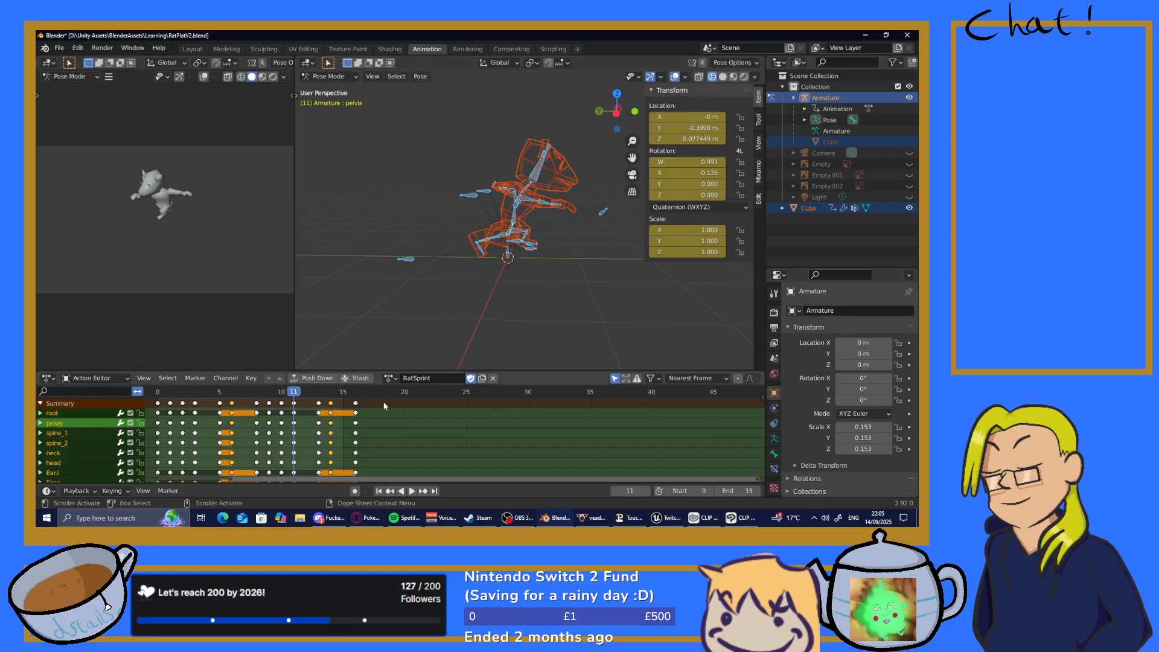
key("space")
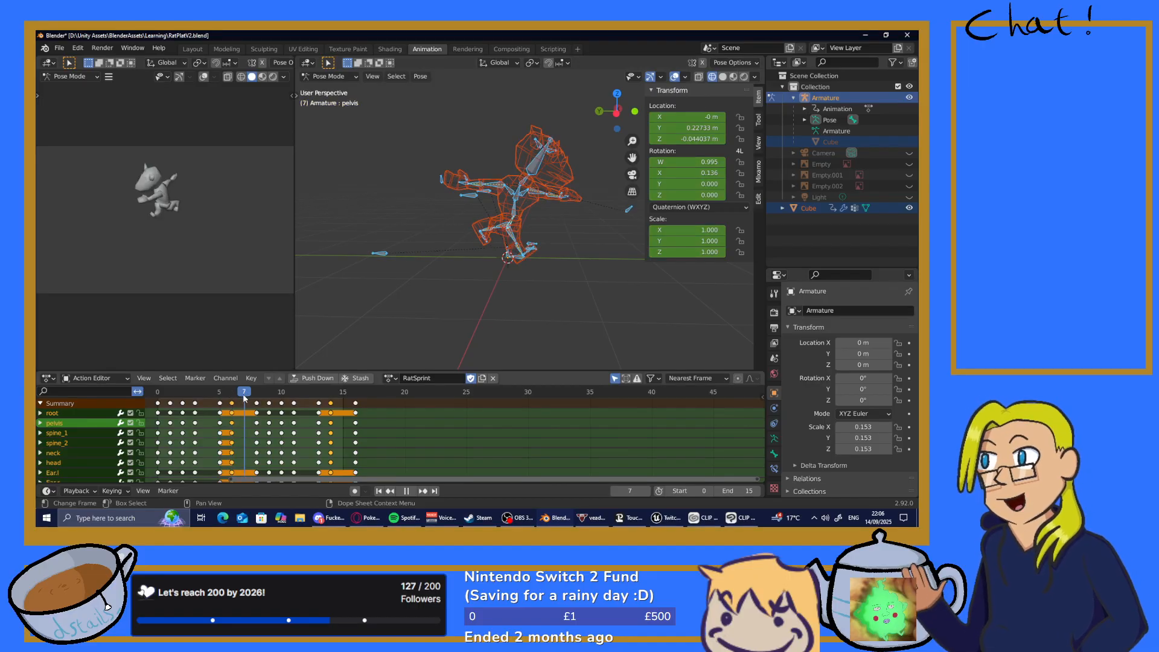
mouse_move(243, 394)
left_mouse_down()
mouse_move(236, 403)
mouse_move(250, 404)
mouse_move(236, 405)
mouse_move(255, 409)
mouse_move(229, 414)
mouse_move(242, 416)
left_mouse_up()
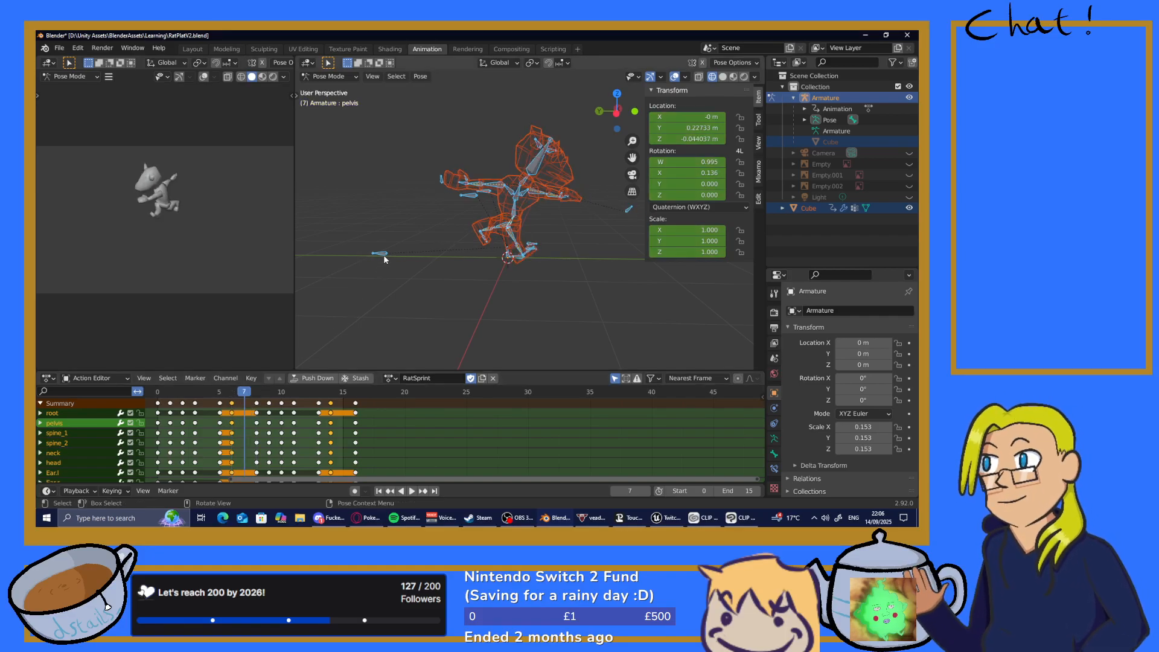
Try moving the foot_IK.l bone along global Y to 8.5975 m at frame 7
left_click(380, 254)
key("g")
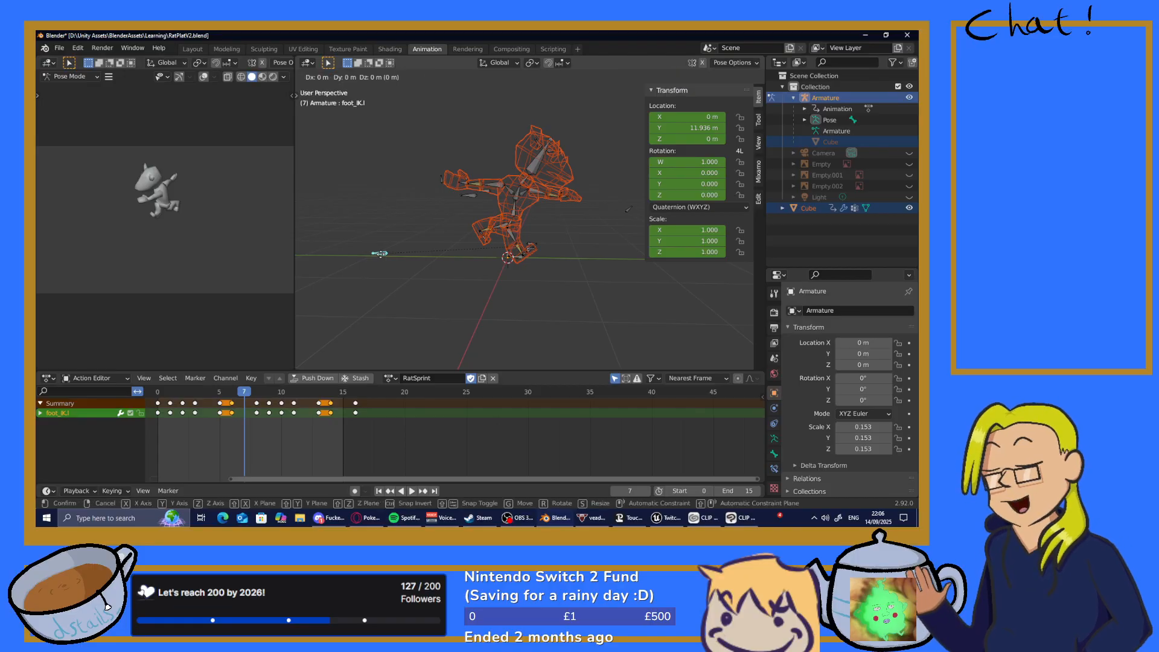
key("y")
key("Escape")
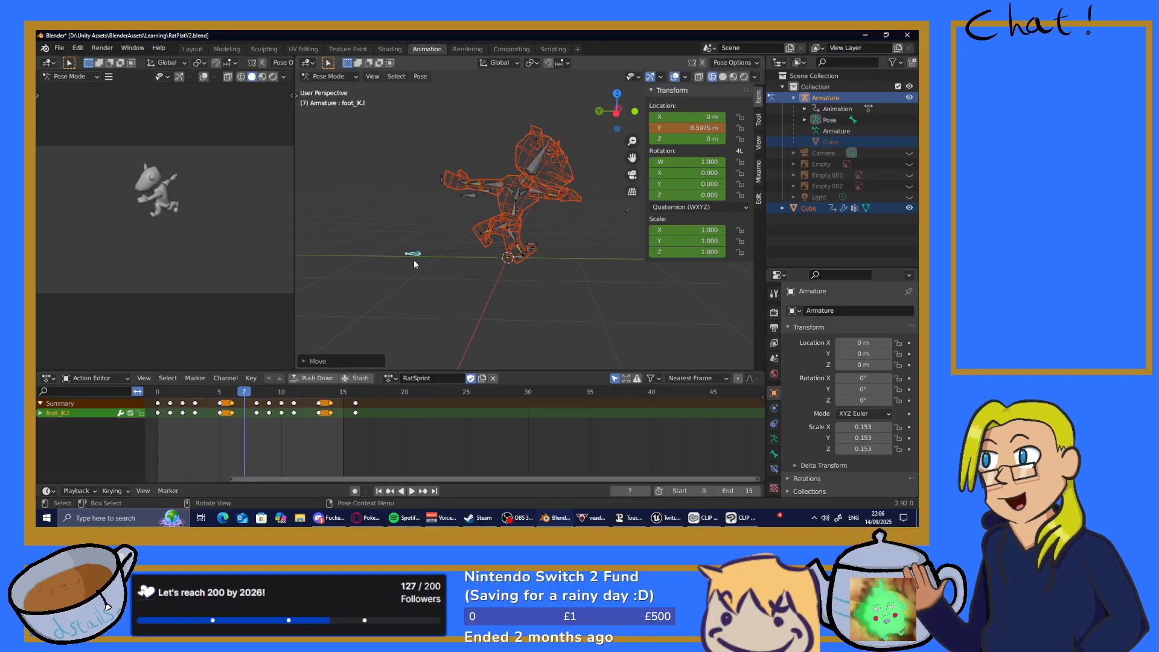
middle_click_drag(446, 290, 458, 267)
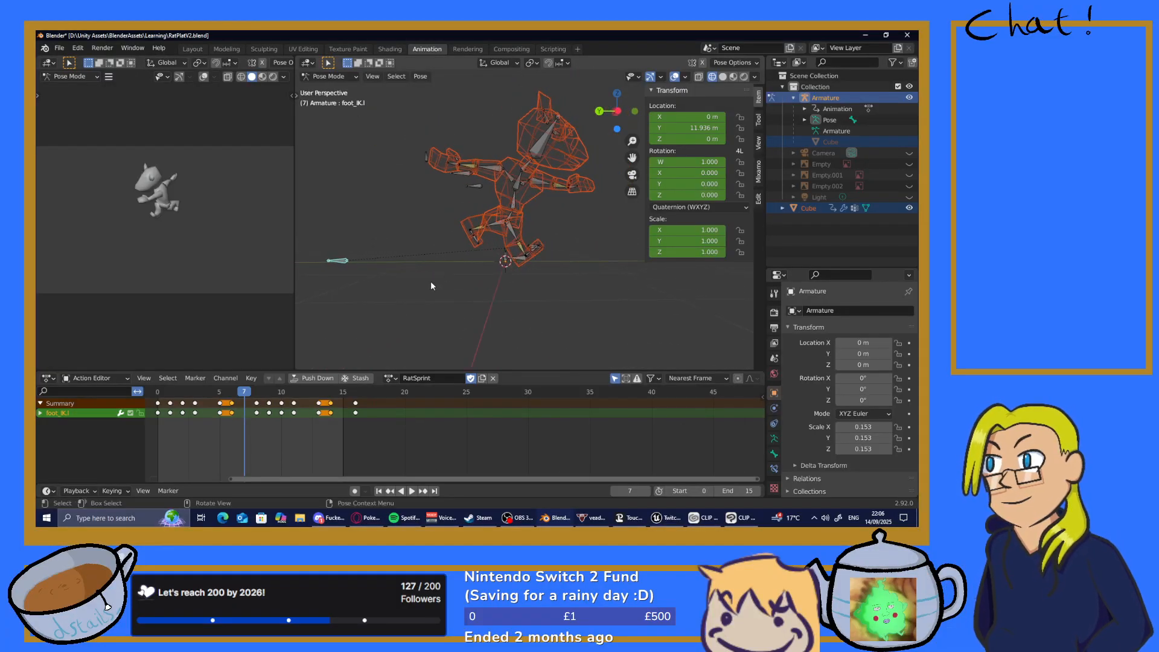
Try moving the foot_IK.r bone at frame 7 to location X 0.007716 m, Y -1.6312 m, Z 0.35188 m
left_click_drag(244, 400, 230, 399)
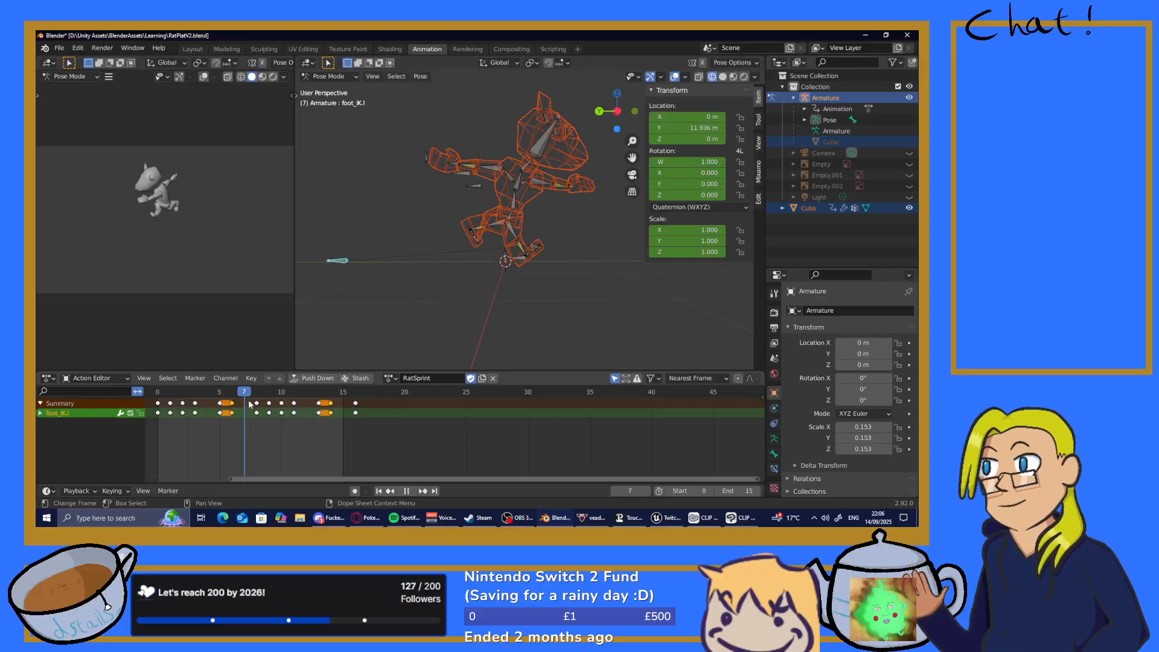
left_click_drag(234, 405, 242, 410)
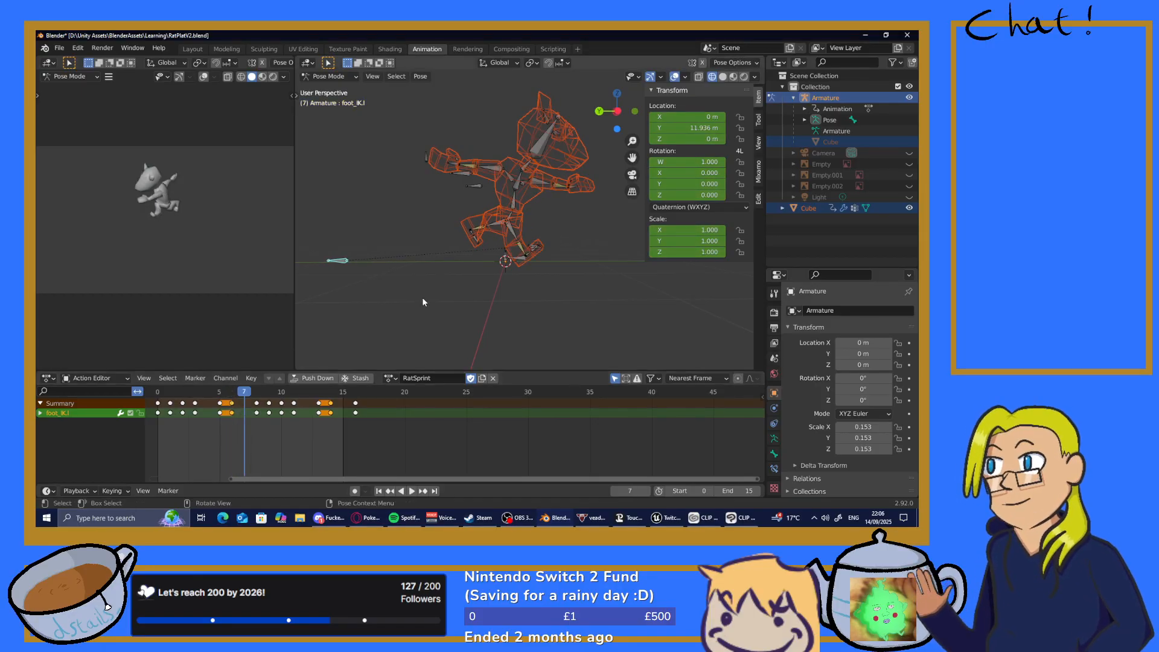
scroll(450, 306, "up", 3)
middle_click_drag(453, 307, 448, 308)
middle_click_drag(507, 290, 533, 286)
left_click(513, 282)
key("g")
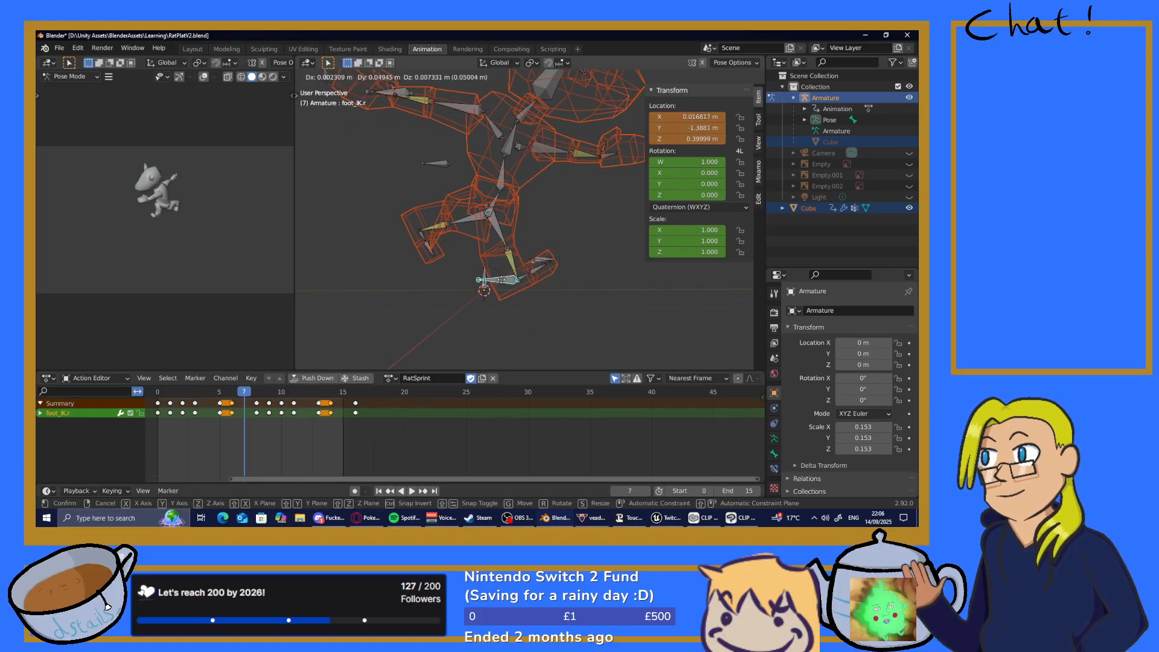
left_click(526, 281)
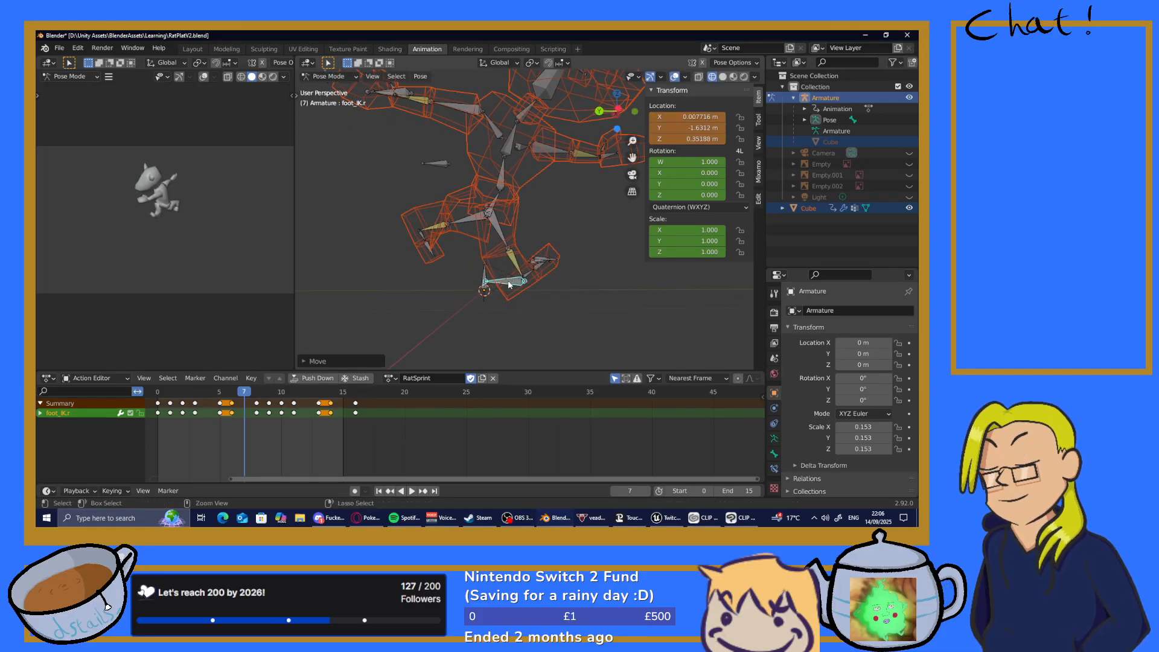
Try rotating the foot_1.r bone about 39° around global X, and undo both the rotation and the foot_IK.r move
left_click(528, 277)
key("r")
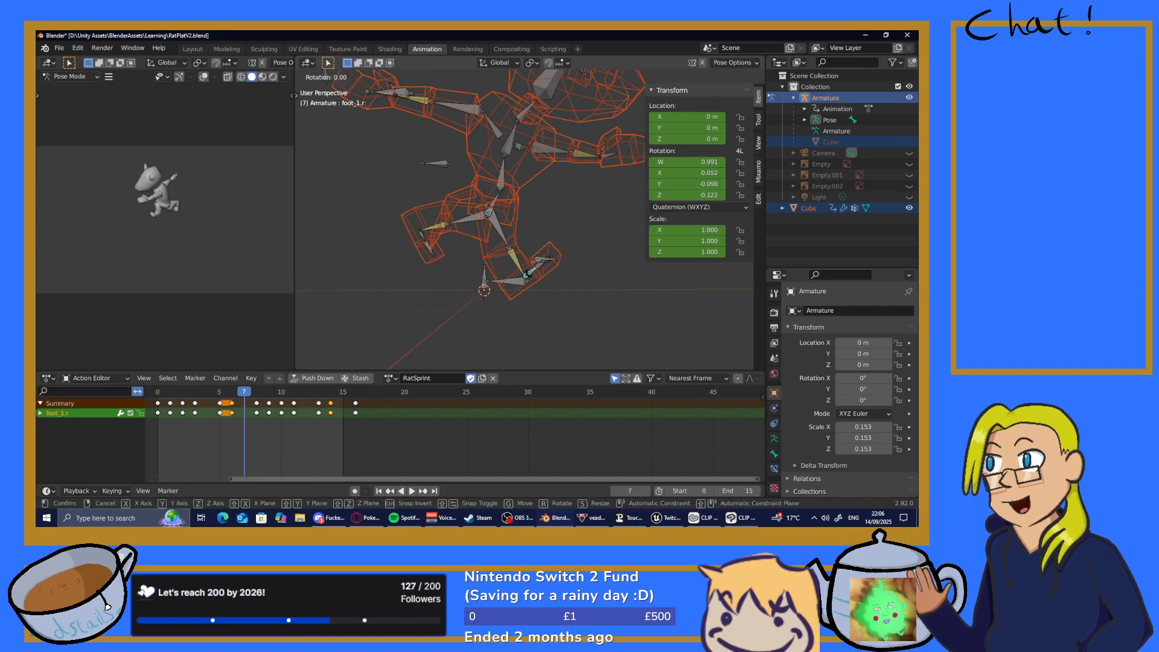
key("x")
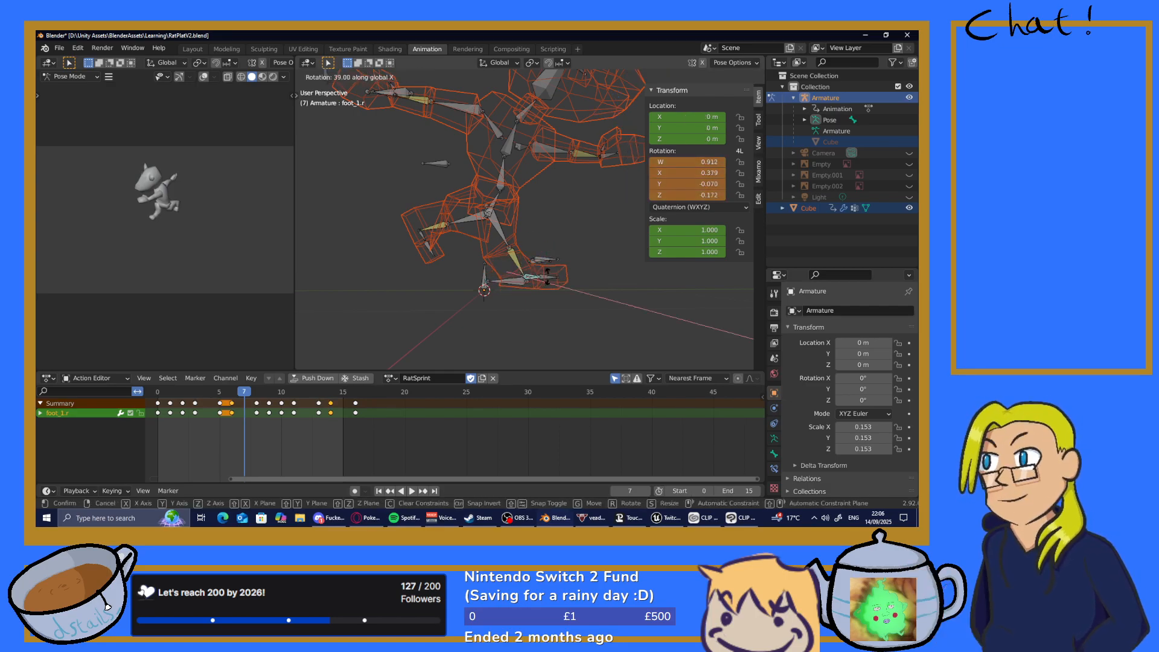
left_click(538, 275)
key("ctrl+z")
key("ctrl+z")
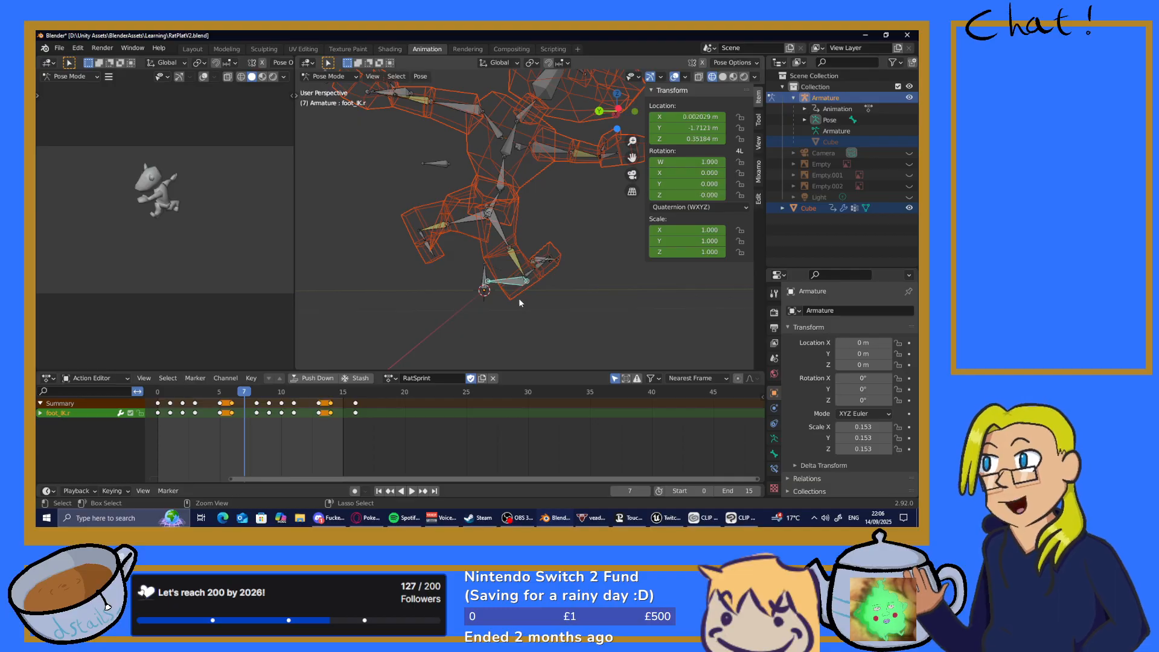
Clear the keyframe selection by box-selecting an empty area of the action's keyframes around frame 7
mouse_move(496, 309)
middle_mouse_down()
mouse_move(506, 314)
mouse_move(494, 318)
middle_mouse_up()
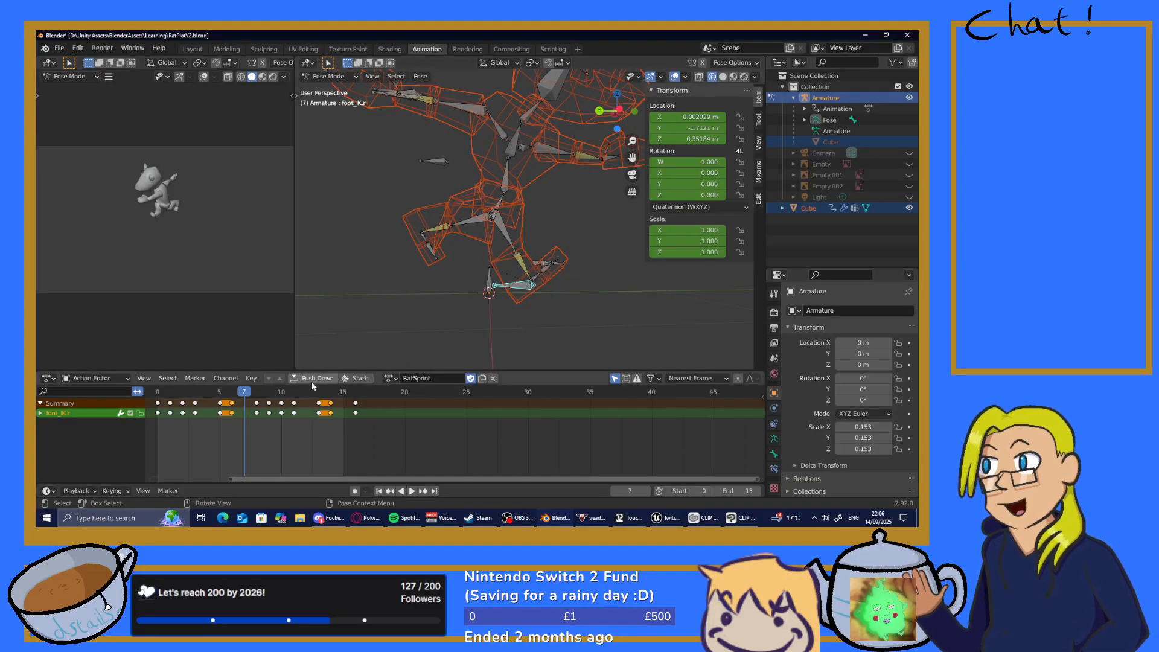
key("b")
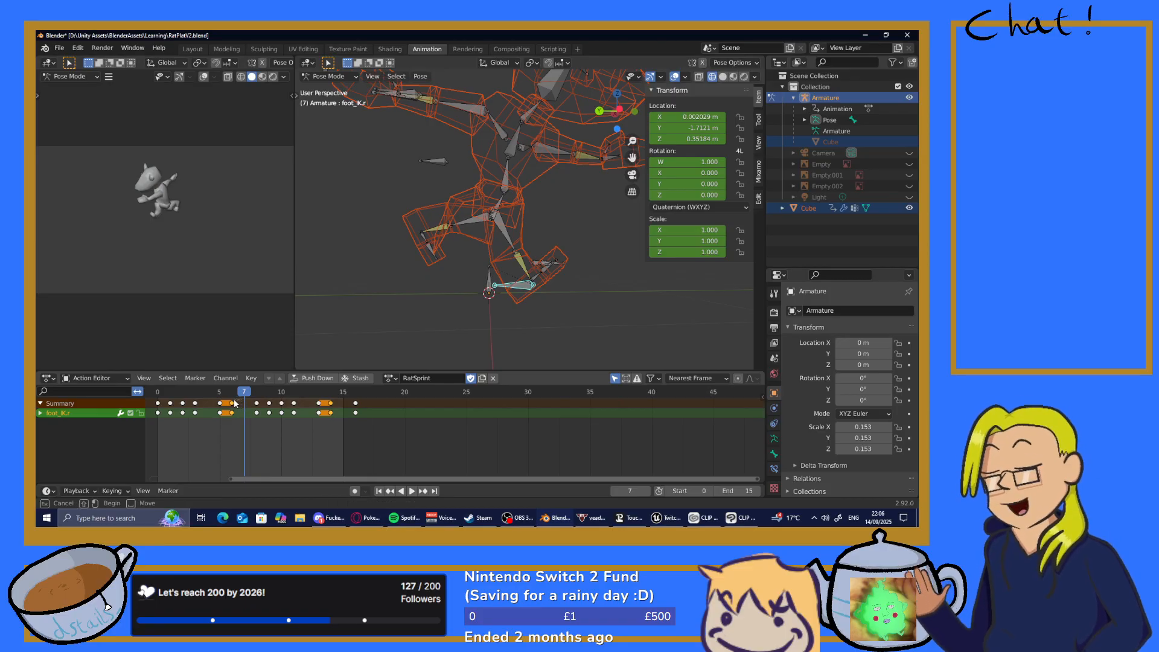
left_click_drag(239, 402, 240, 394)
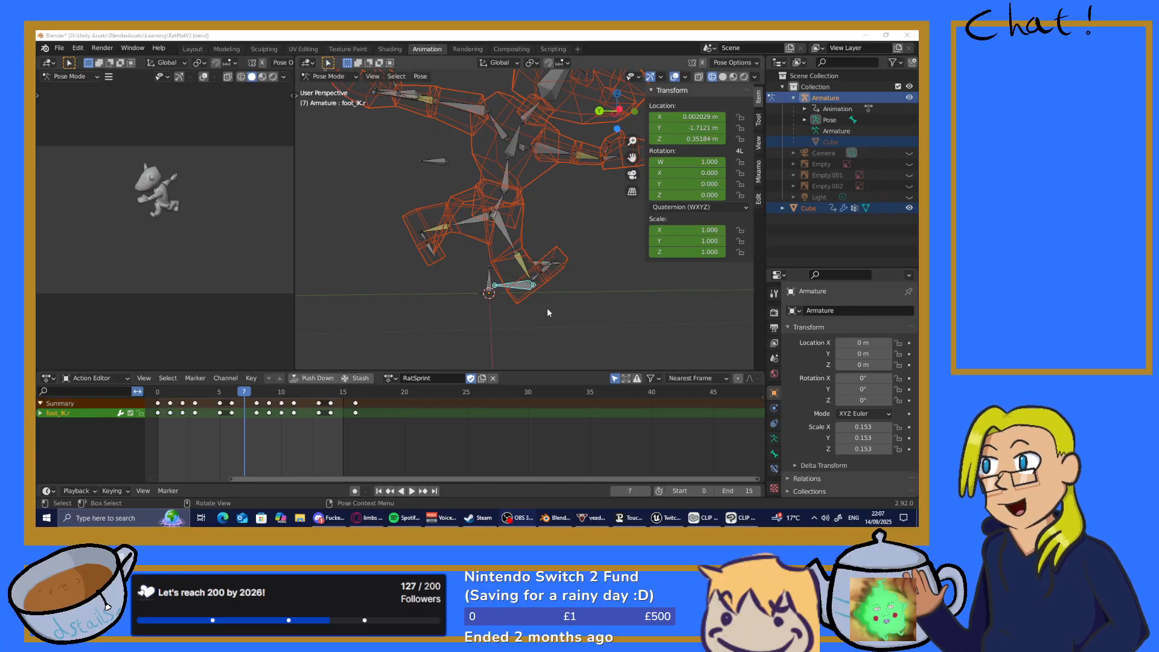
Try sliding the foot_IK.r bone along global Y at frame 7, and undo the move
left_click(510, 35)
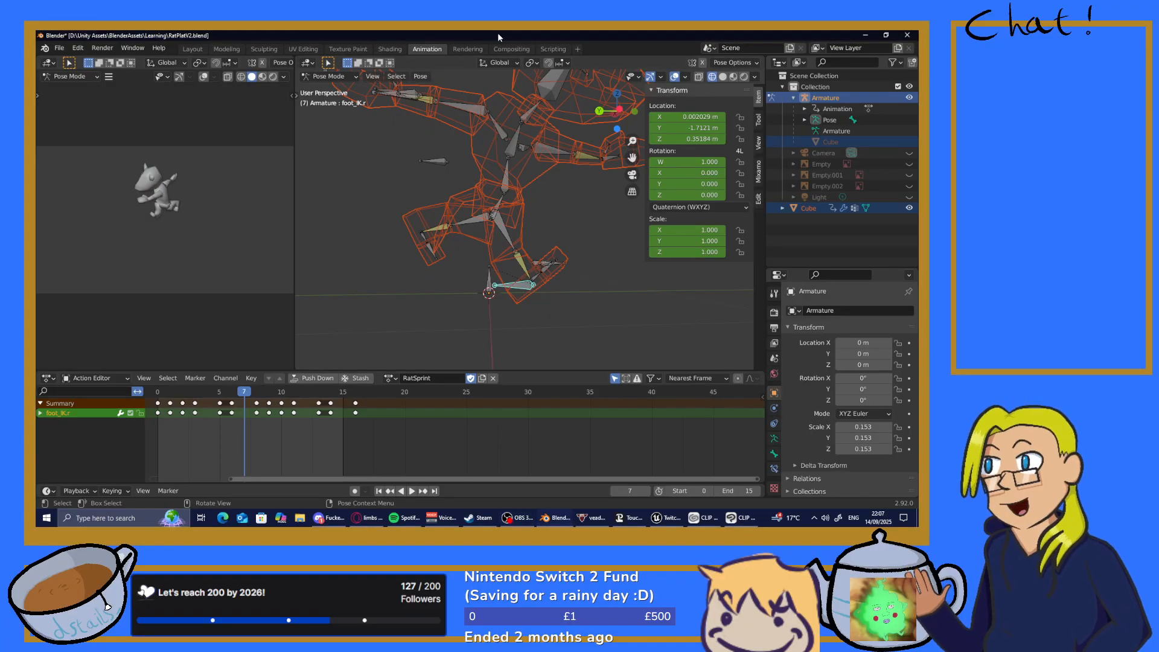
key("g")
key("y")
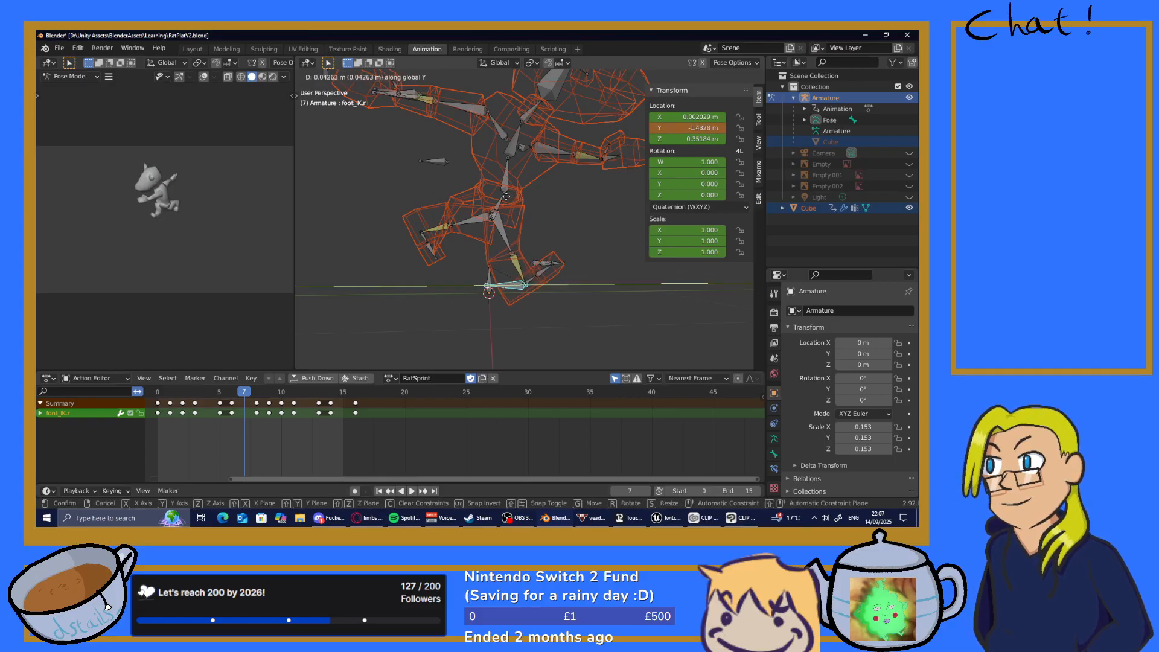
left_click(517, 193)
key("ctrl+z")
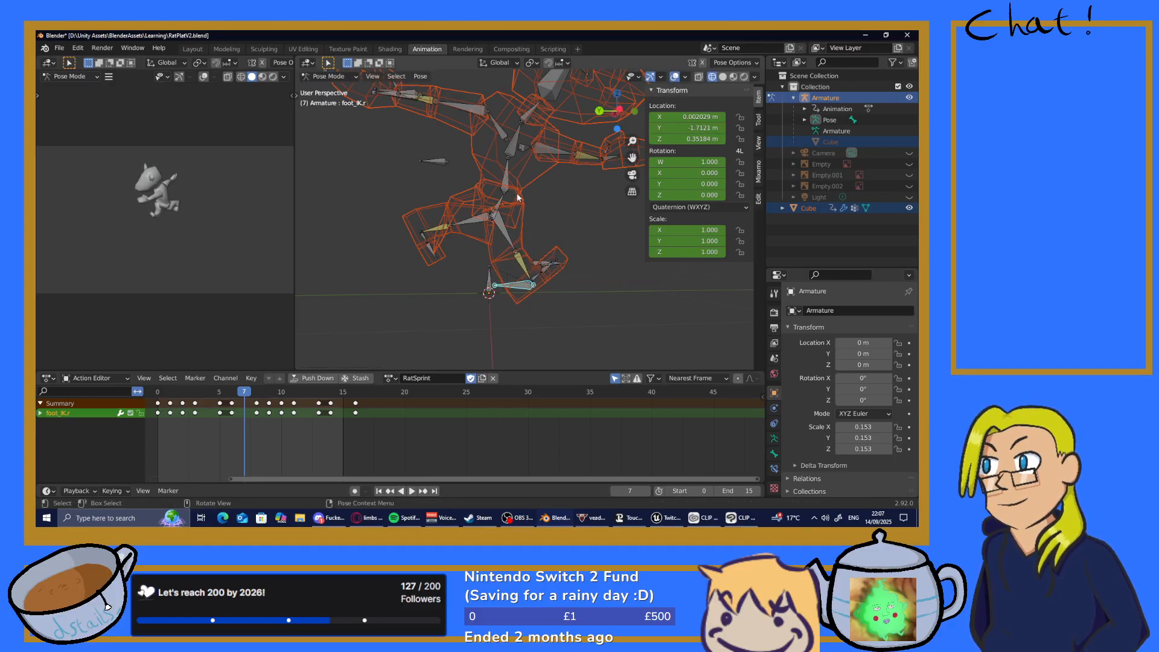
middle_click_drag(528, 230, 545, 257)
middle_click_drag(517, 307, 499, 279)
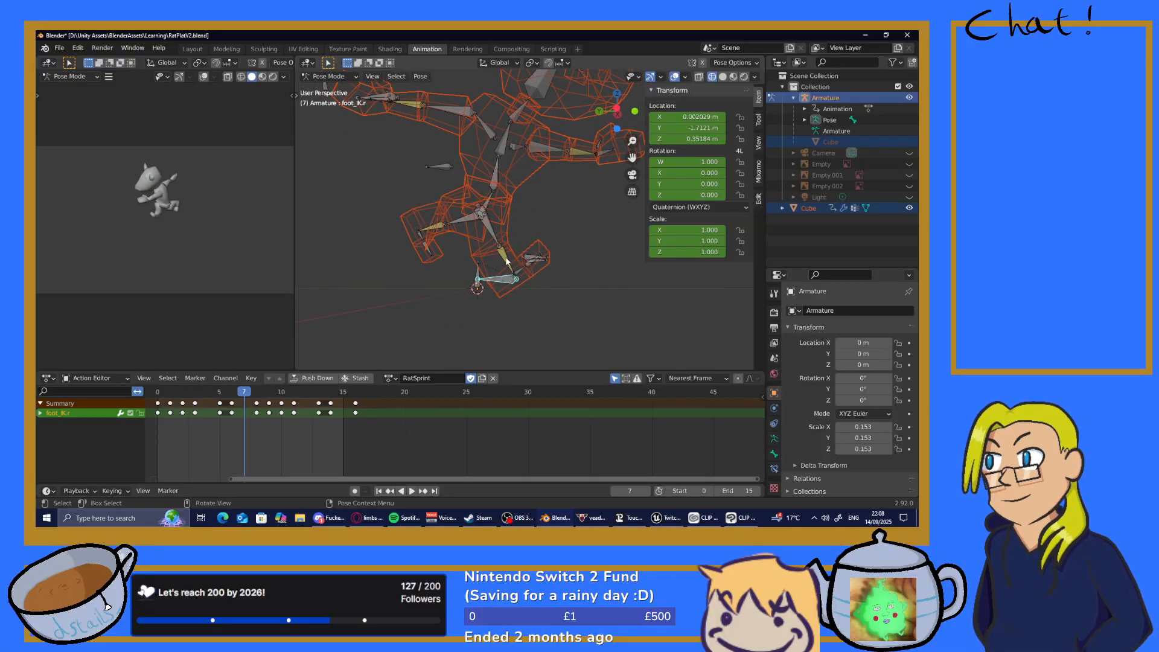
left_click(506, 260)
key("r")
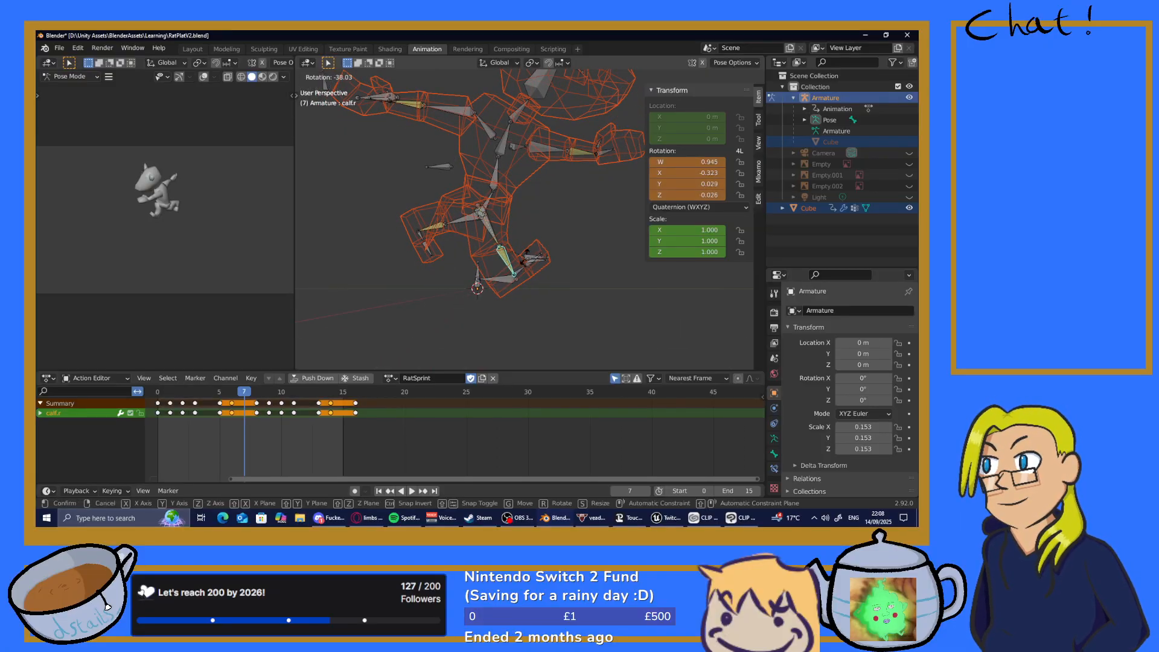
key("x")
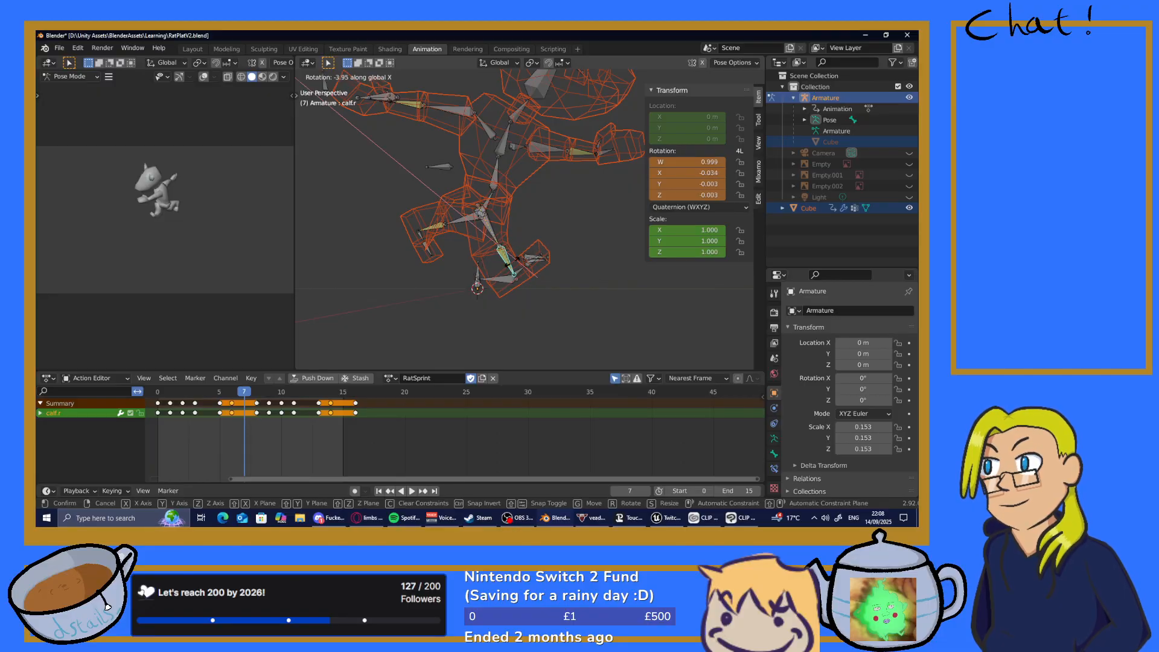
key("z")
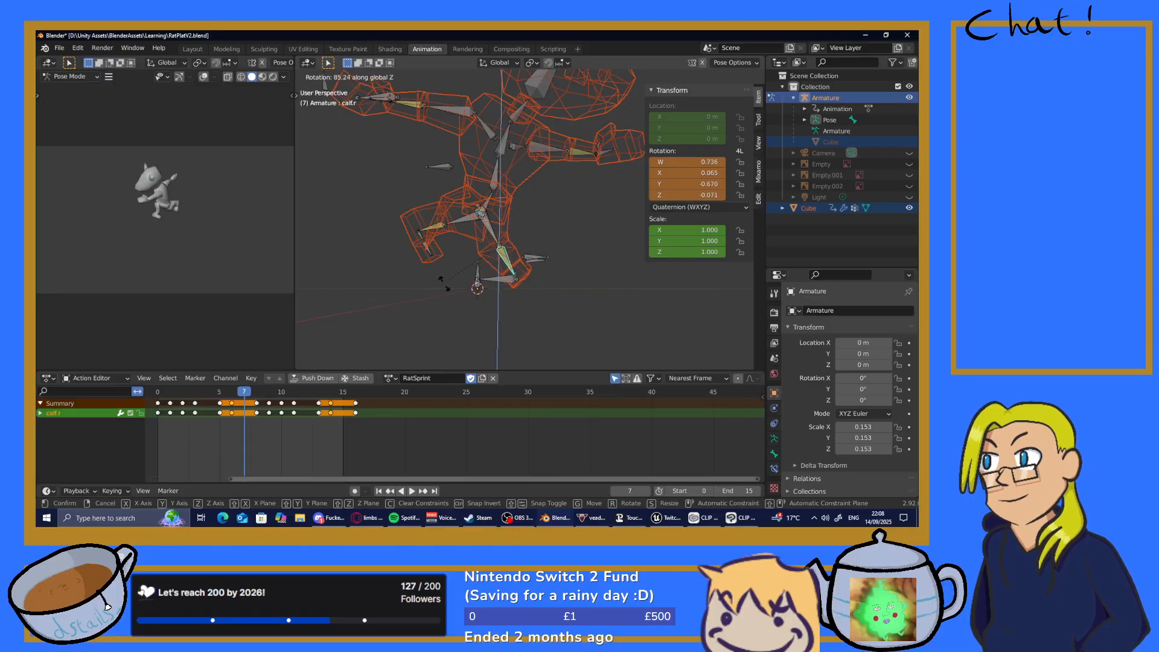
key("Escape")
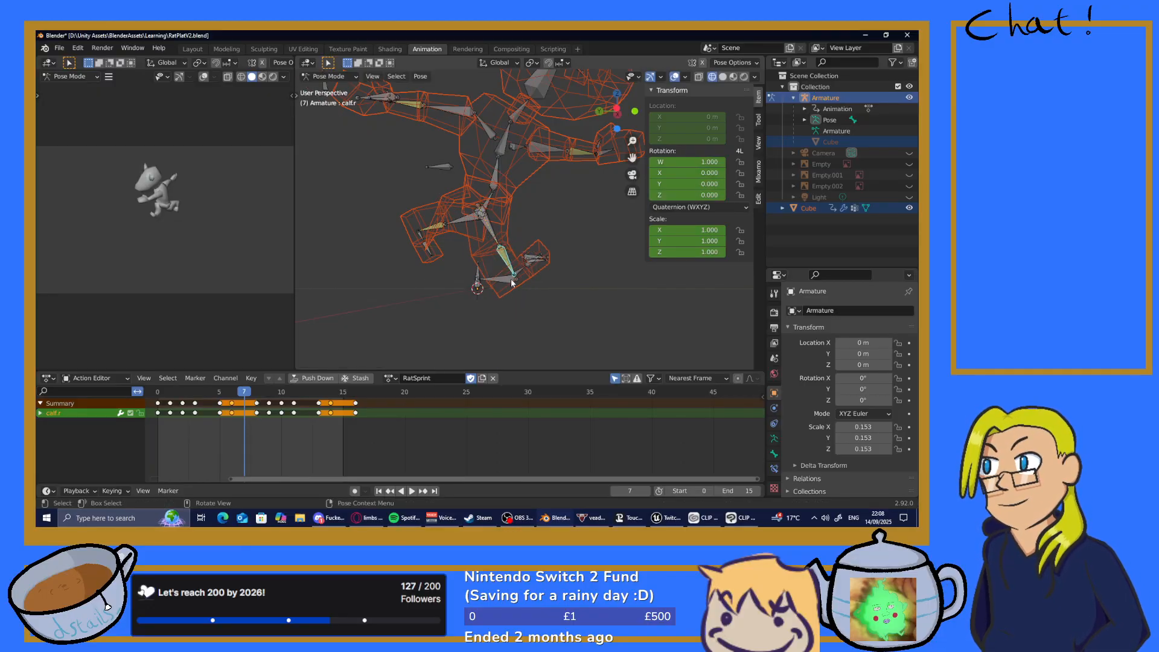
Try moving the foot_IK.r bone freely at frame 7 by about 0.12 m, and undo the move
left_click(508, 281)
key("g")
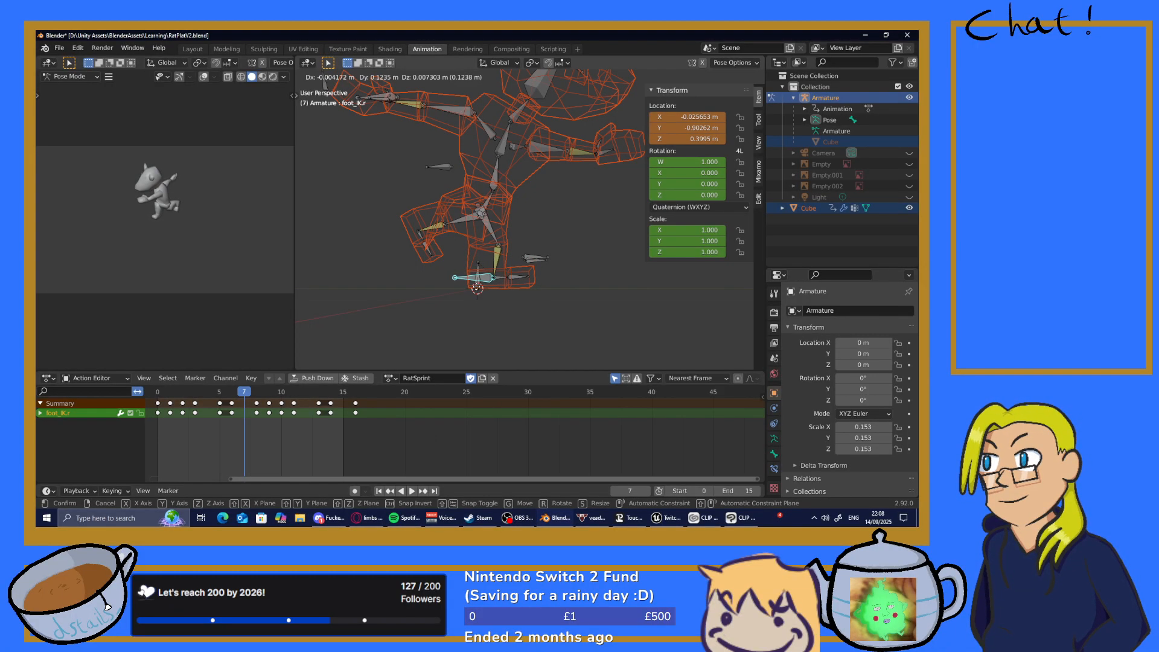
left_click(474, 286)
middle_click_drag(476, 288, 529, 211)
key("ctrl+z")
key("ctrl+z")
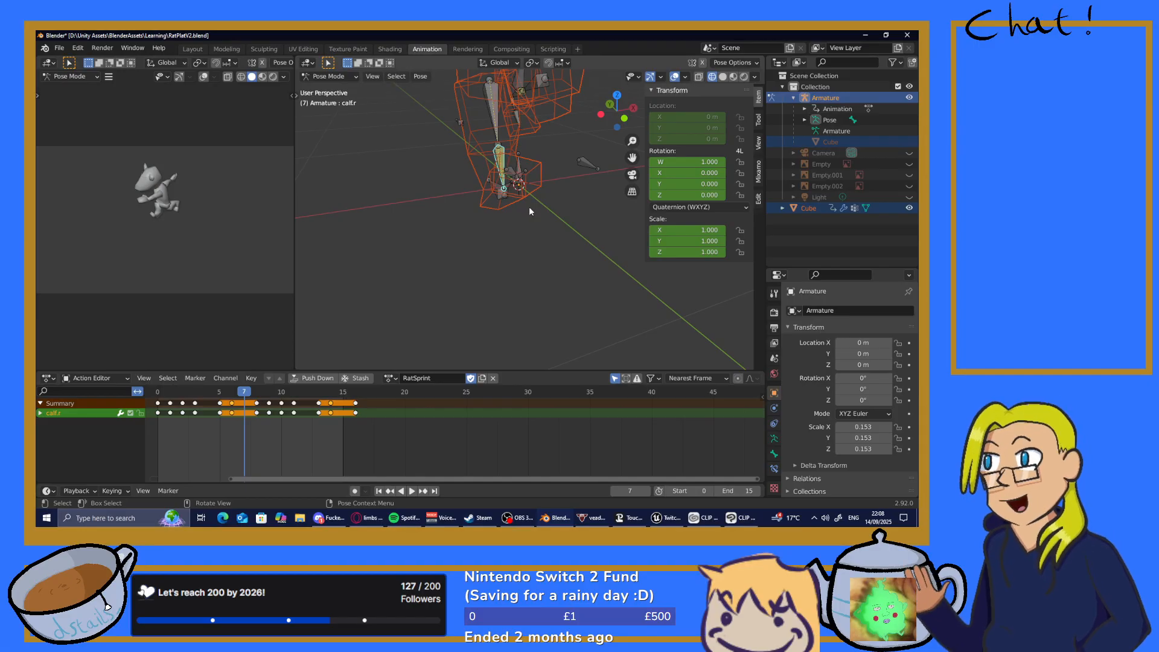
Slide the foot_IK.r bone along global Y at frame 7 to location Y -0.69659 m
middle_click_drag(483, 205, 499, 171)
left_click(493, 190)
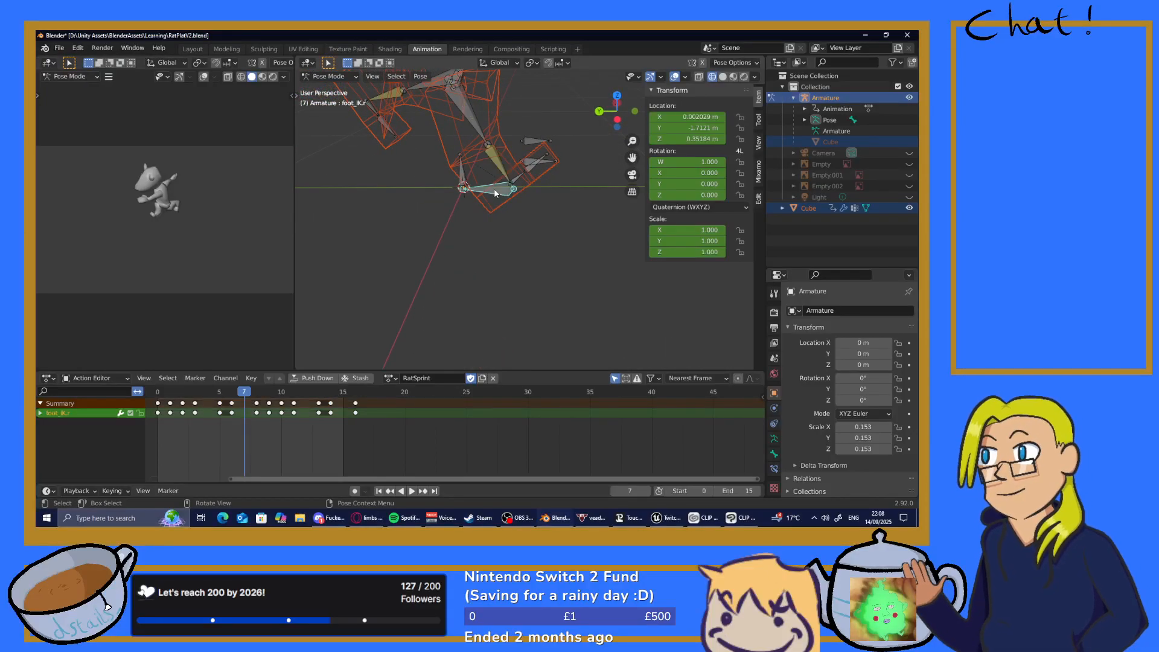
key("g")
key("y")
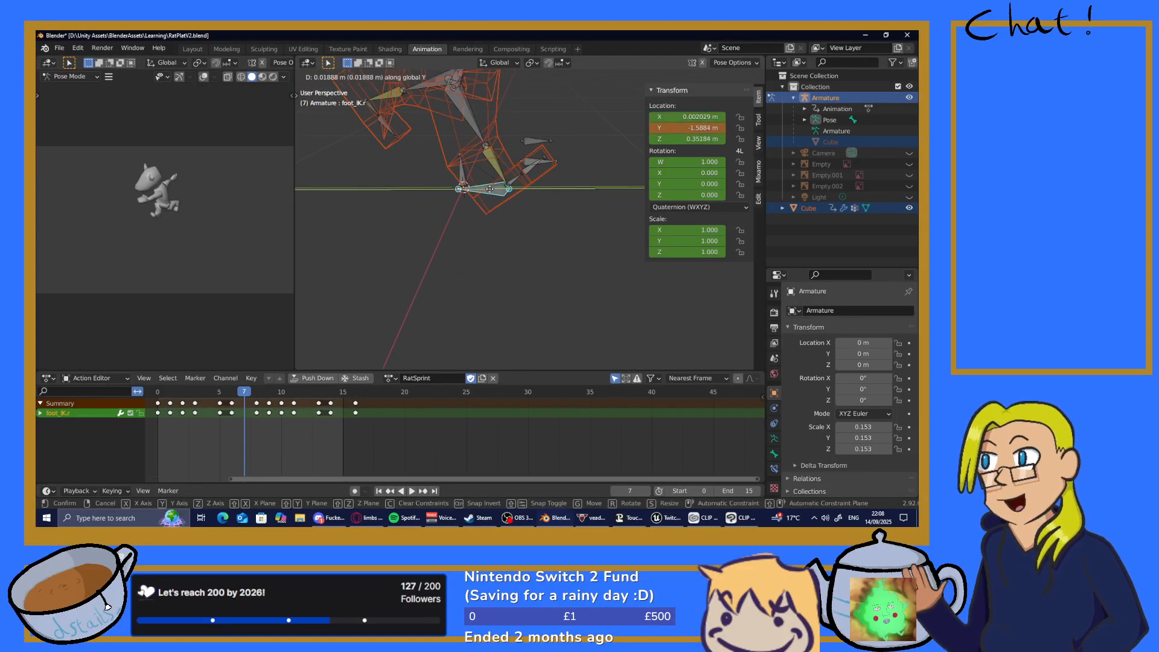
left_click(457, 191)
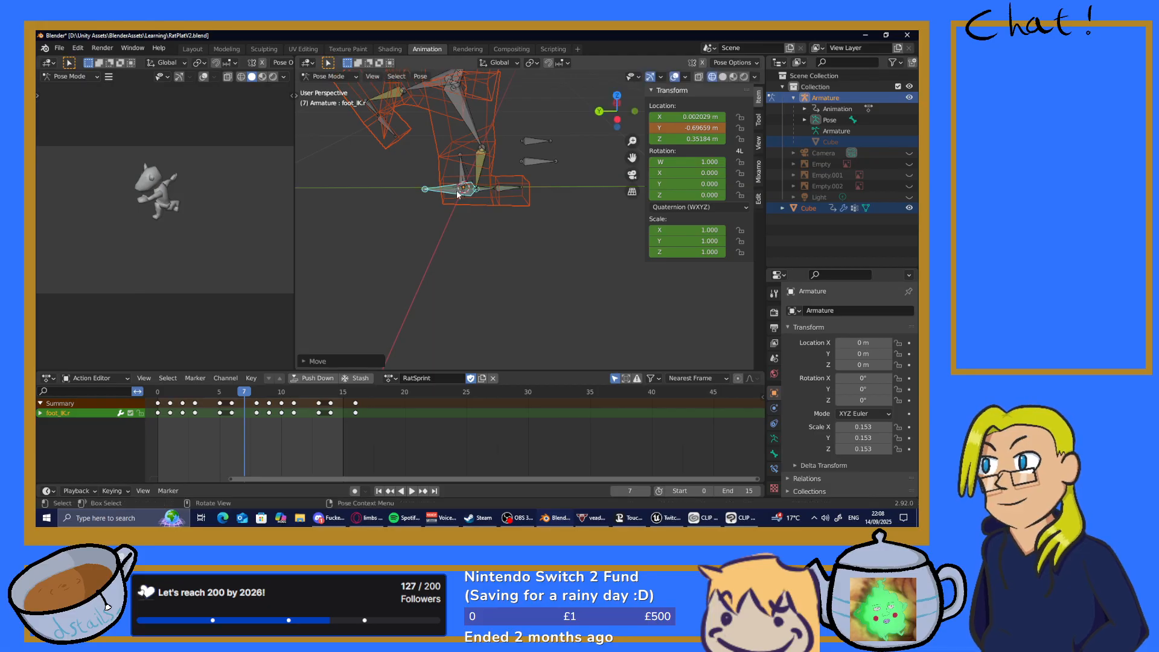
Reset the foot_1.r bone's quaternion rotation at frame 7 to W 1, X 0, Y 0, Z 0
middle_click_drag(546, 224, 581, 214)
left_click(576, 213)
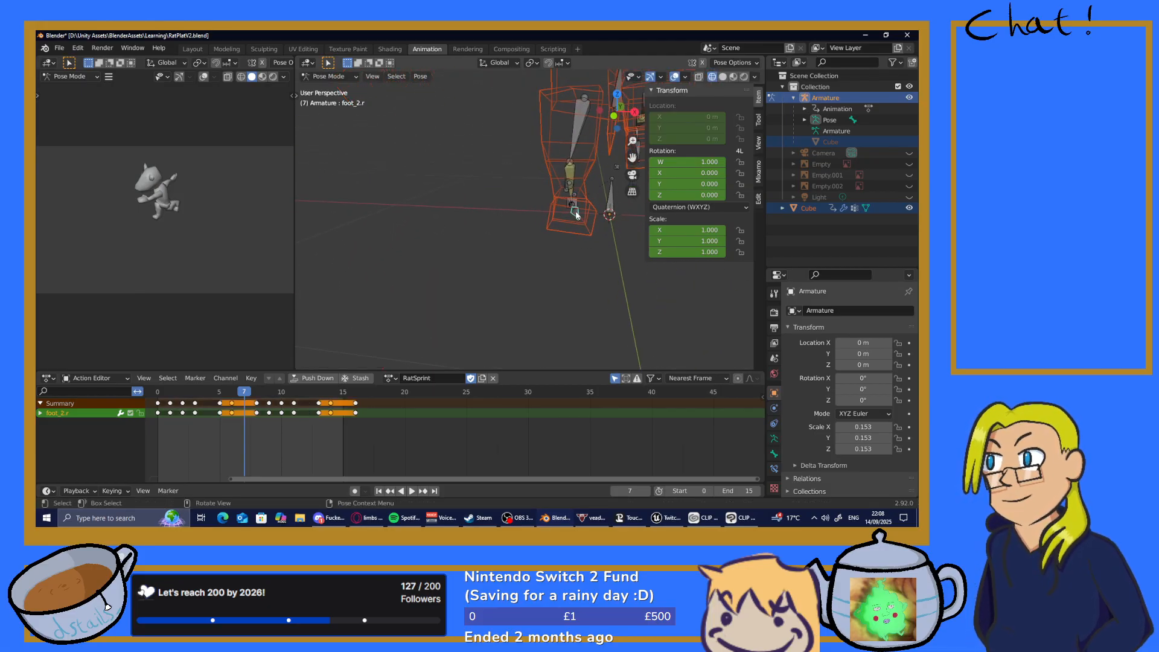
left_click(570, 204)
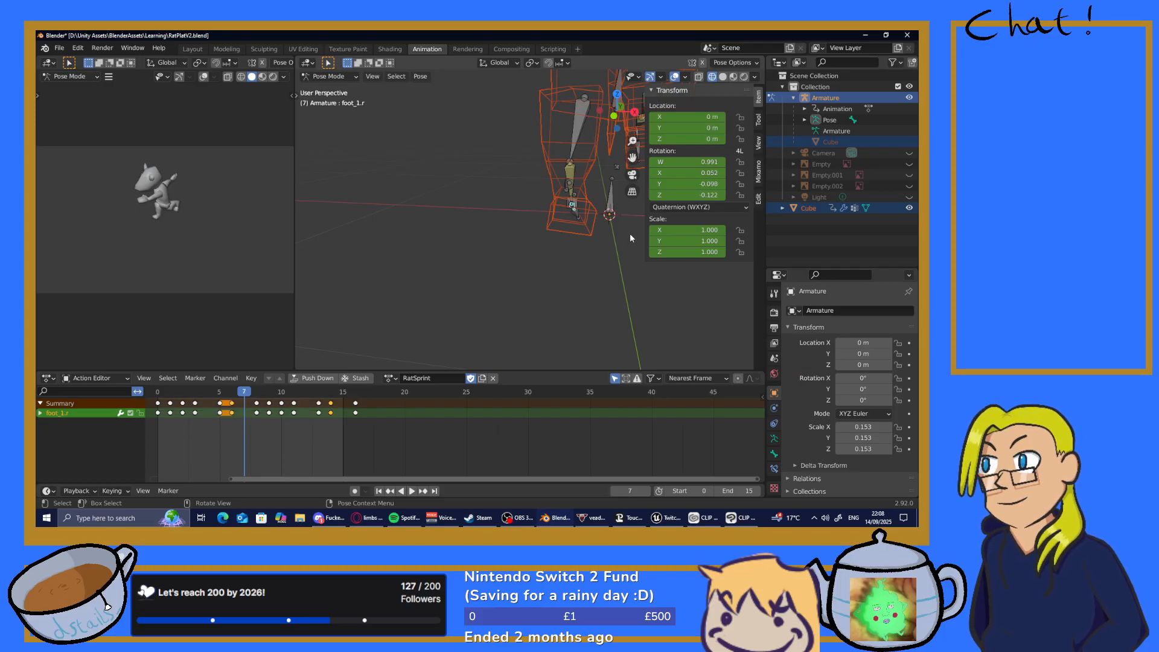
left_click(696, 163)
type("1")
key("Return")
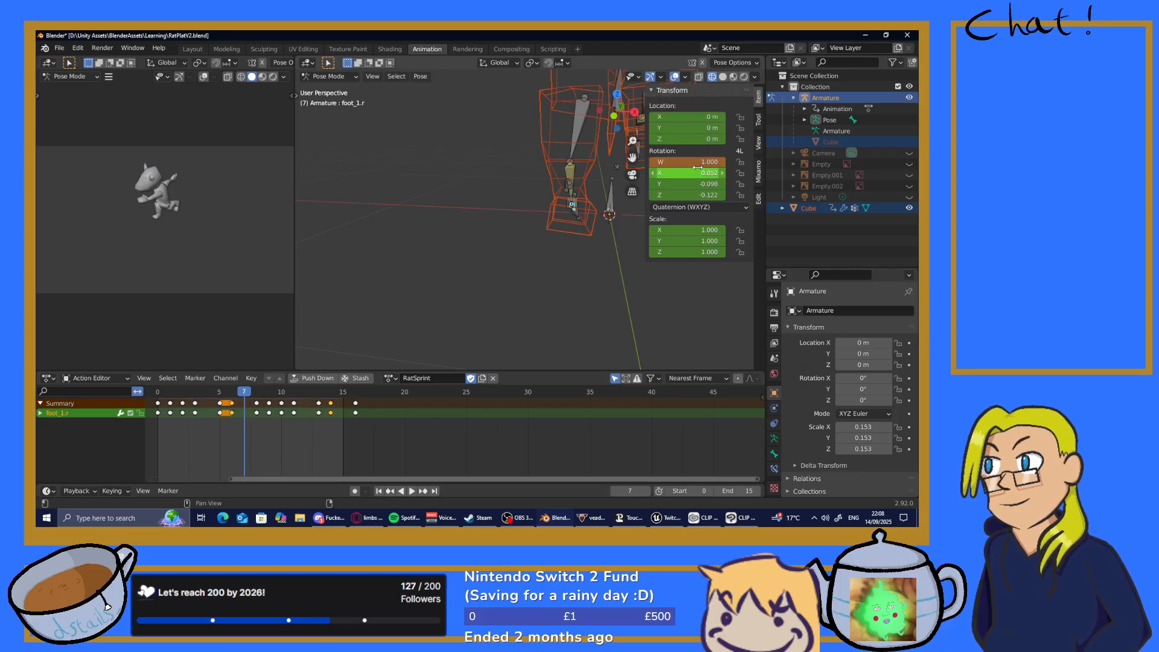
left_click(705, 173)
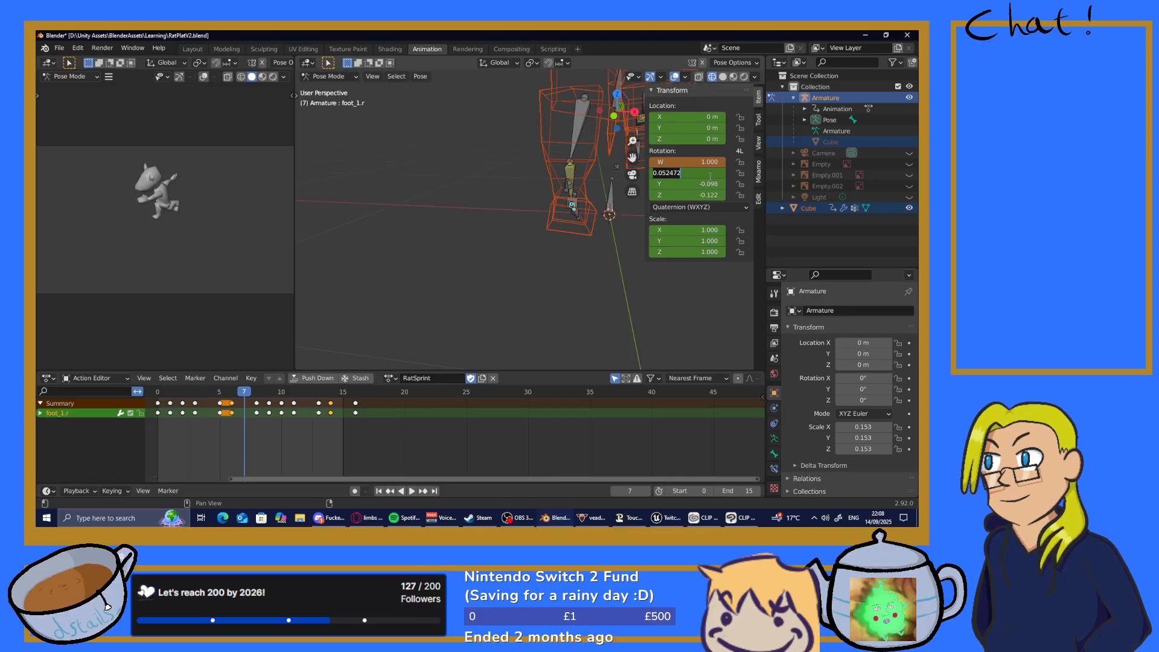
type("0")
key("Tab")
key("Tab")
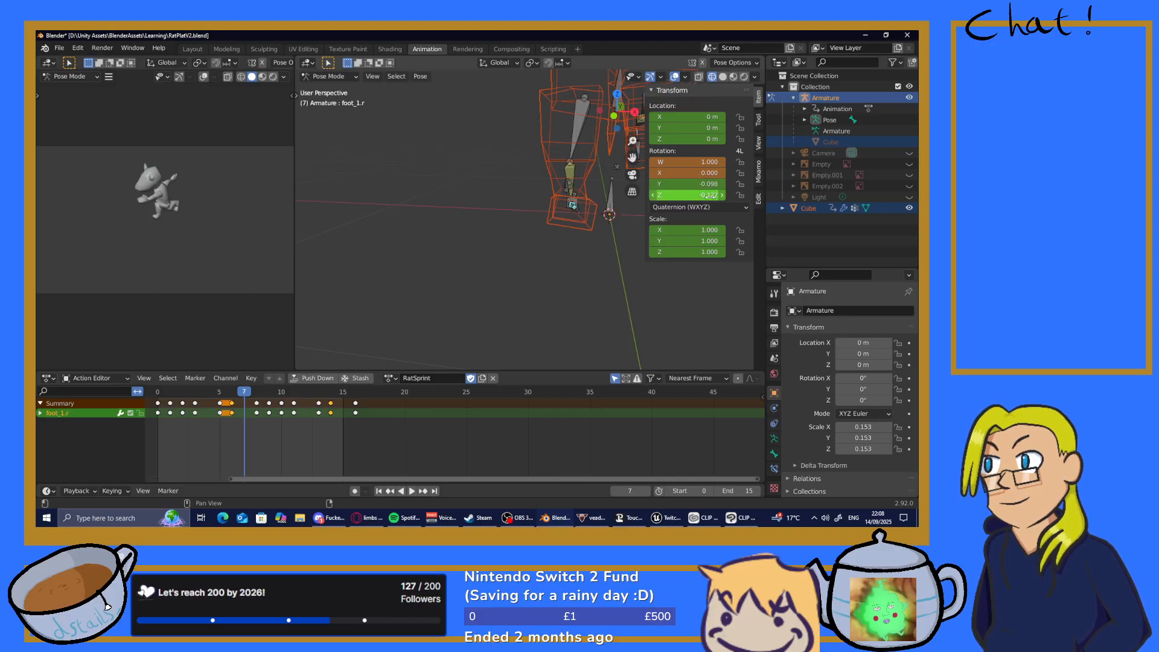
type("0")
key("Return")
left_click(707, 183)
type("0")
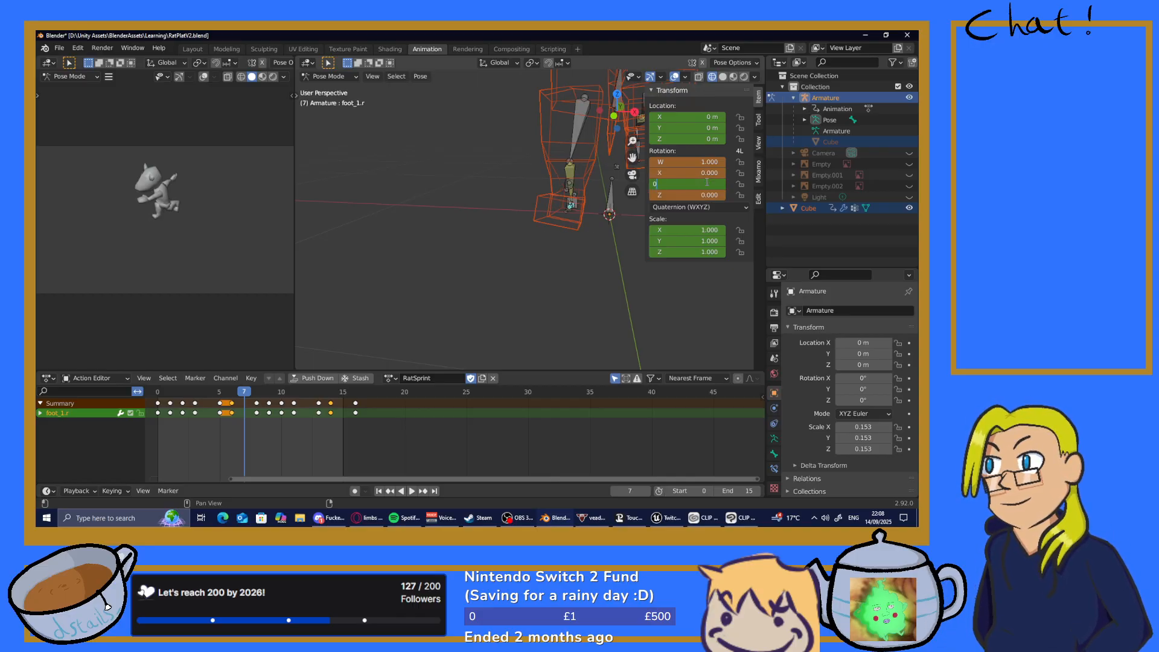
key("Return")
Key location, rotation and scale for all bones at frame 7, and copy the whole pose
middle_click_drag(550, 249, 521, 243)
left_click(555, 263)
scroll(546, 260, "down", 5)
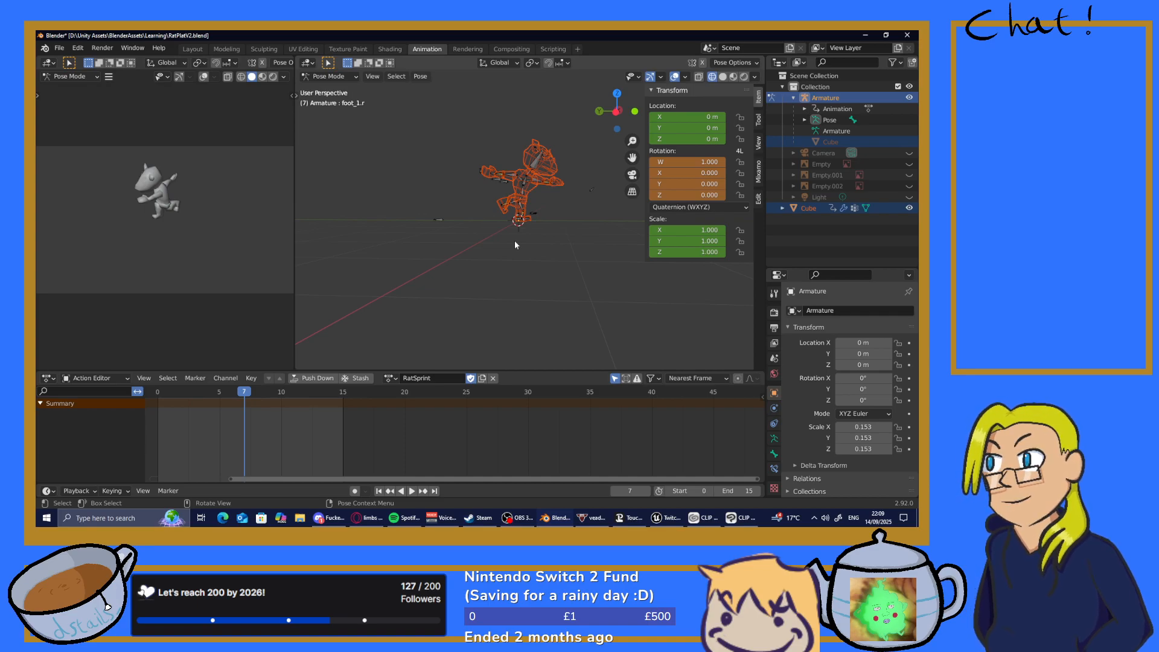
key("a")
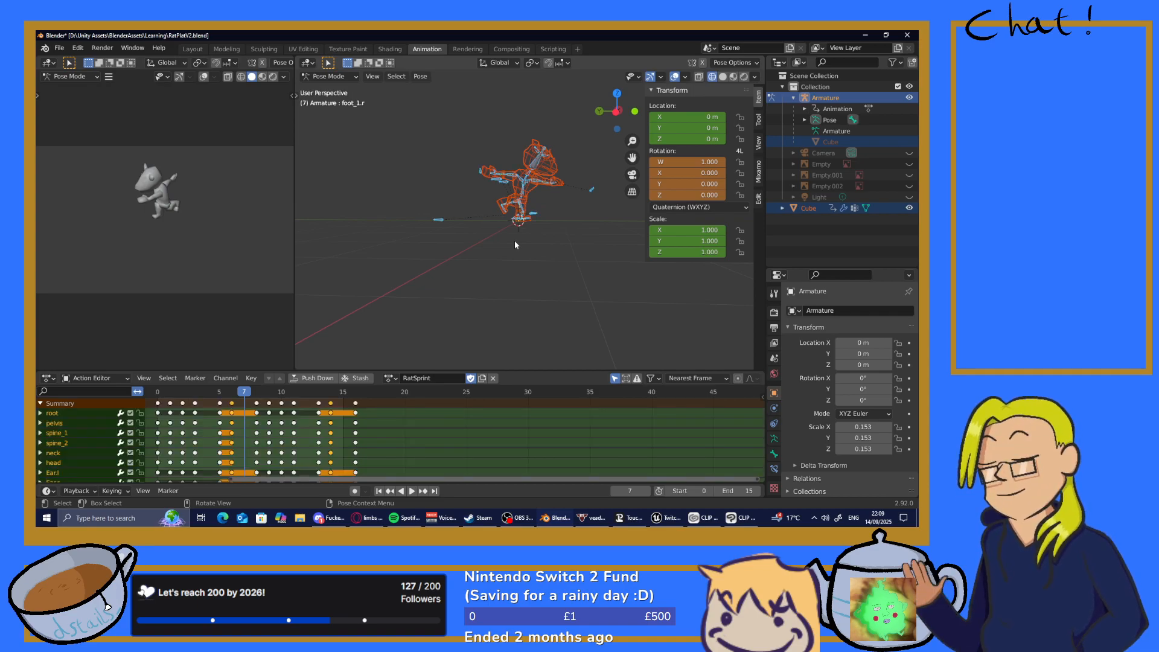
key("i")
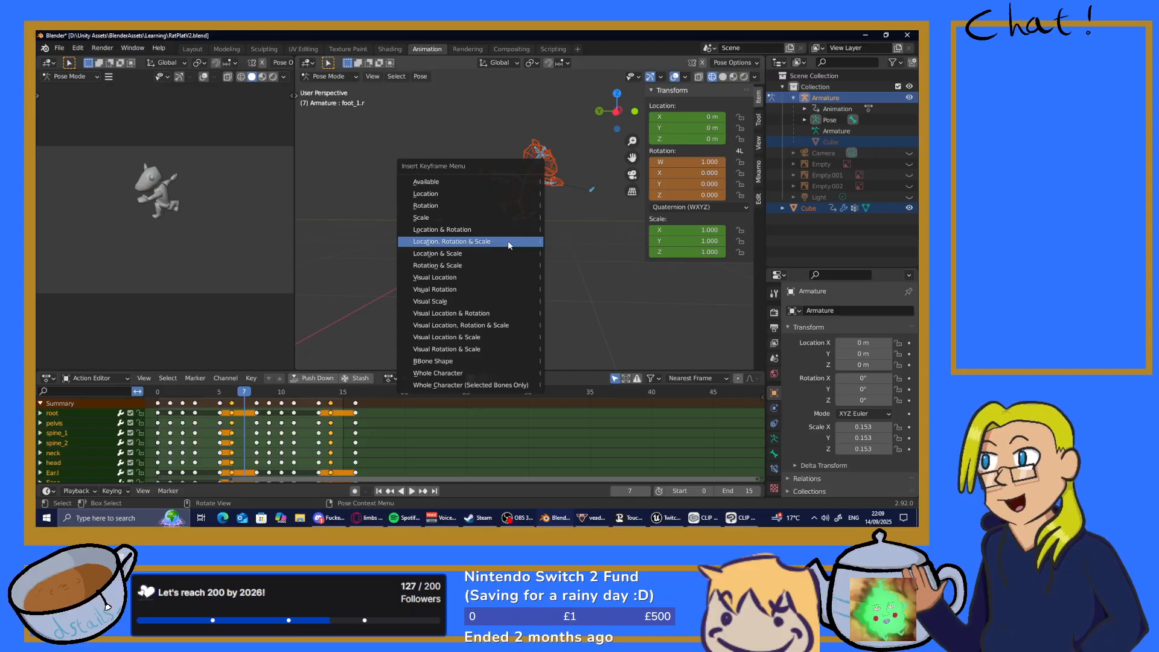
left_click(508, 241)
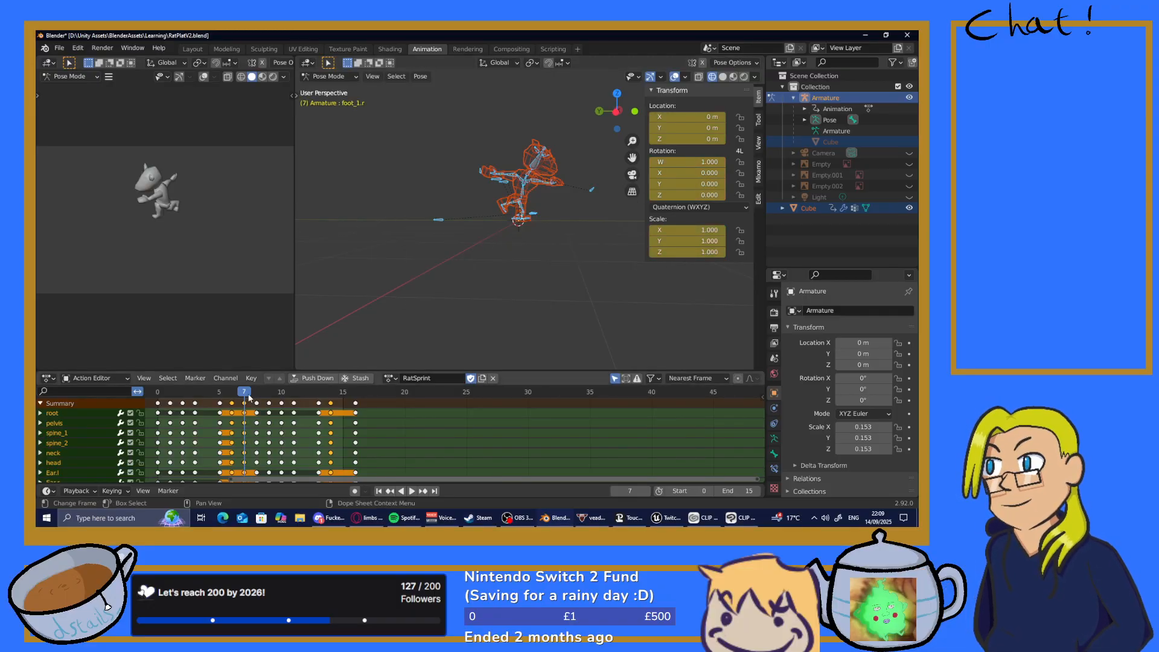
left_click(420, 76)
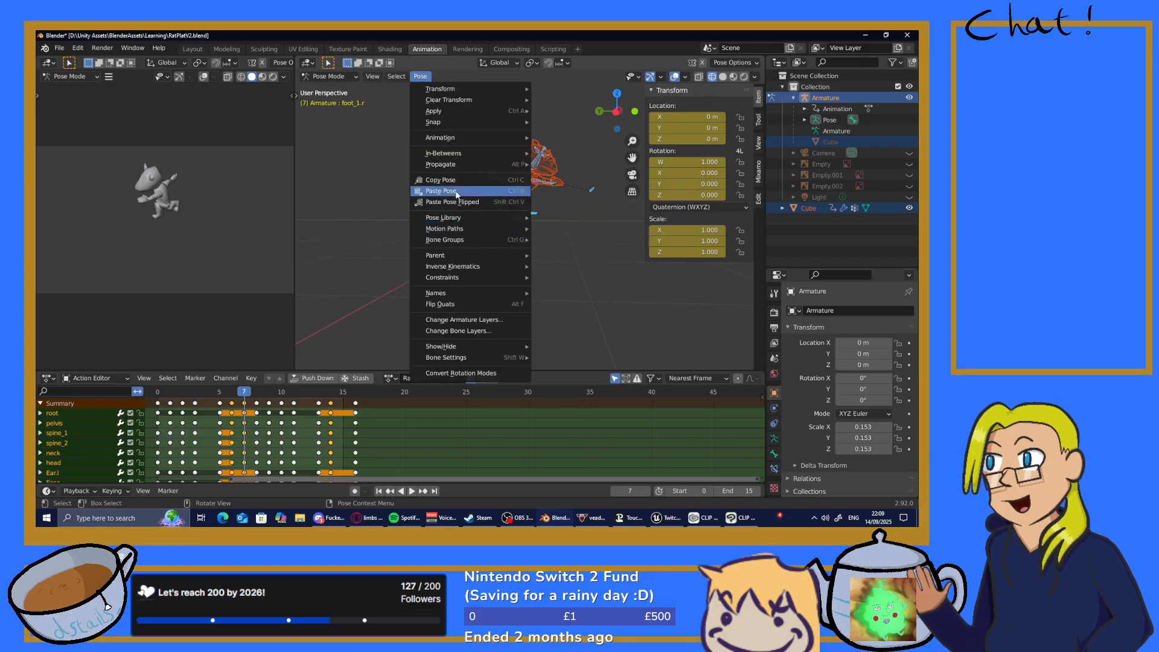
left_click(440, 180)
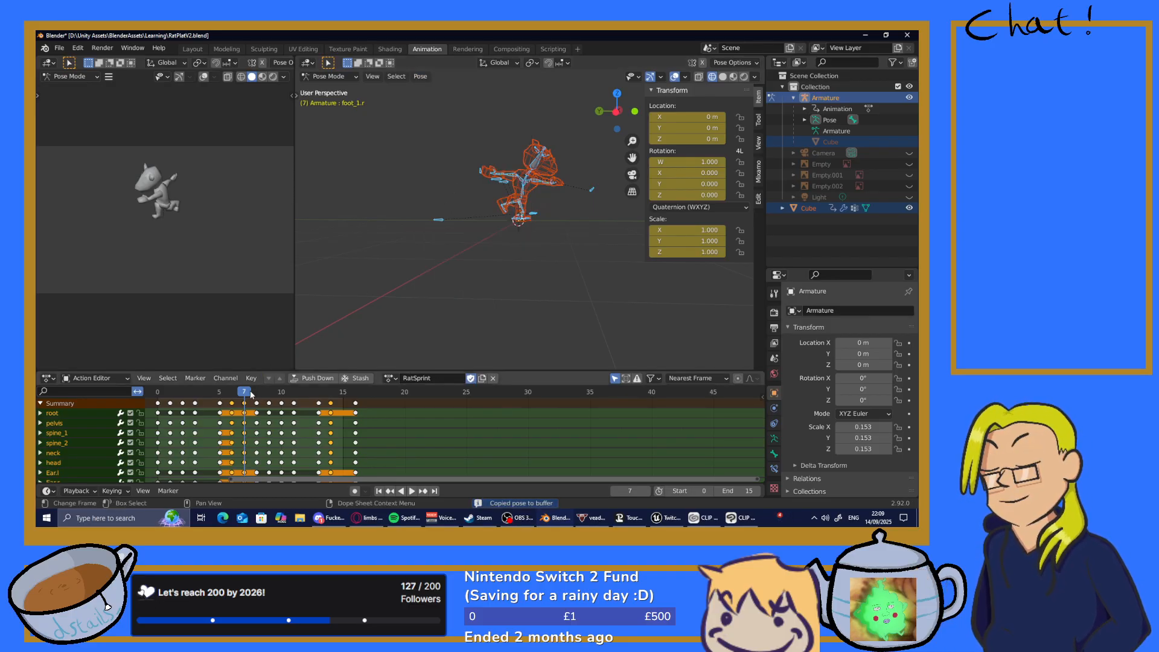
Paste the copied pose flipped at frame 15, and key location, rotation and scale for all bones
key("space")
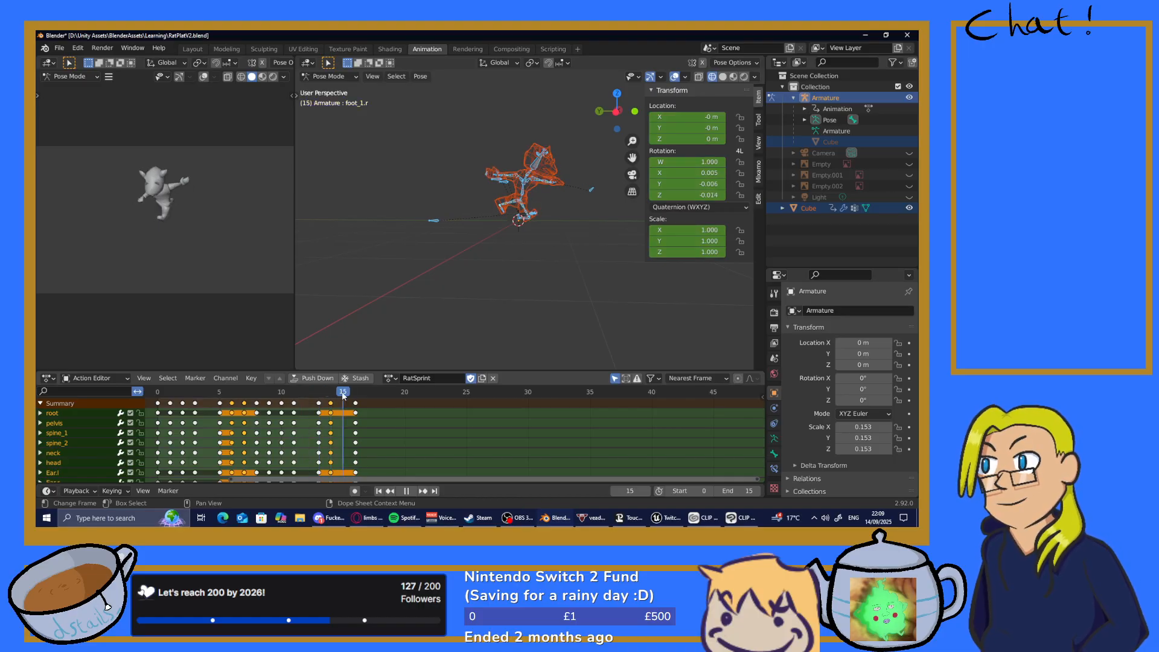
key("space")
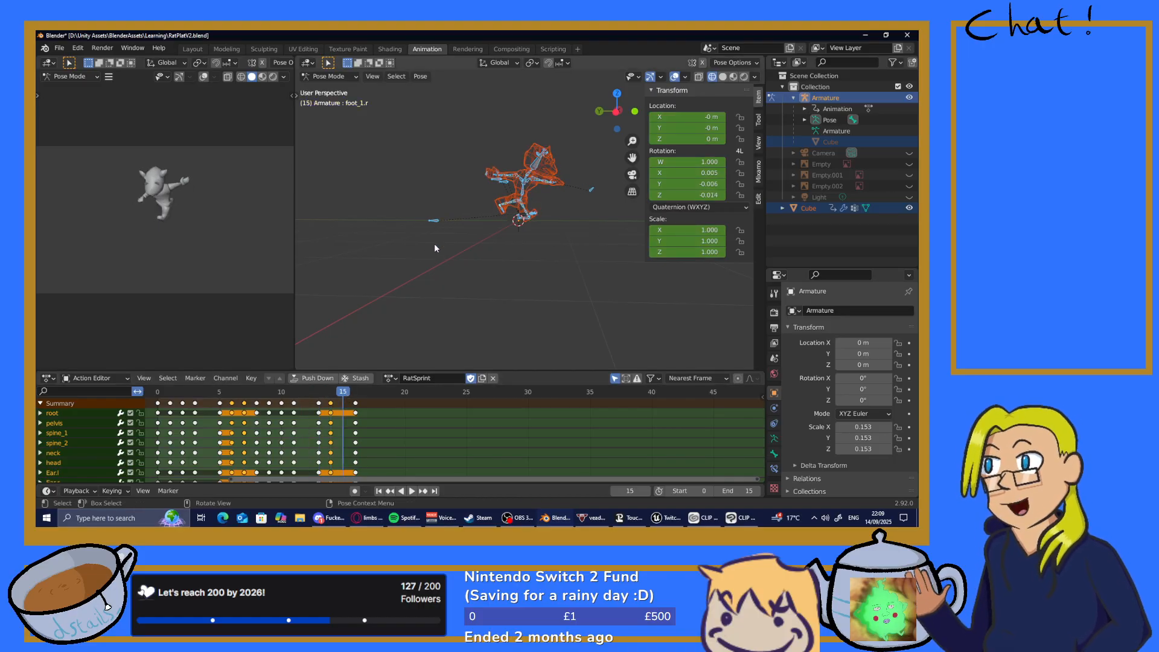
key("i")
left_click(417, 243)
left_click(420, 76)
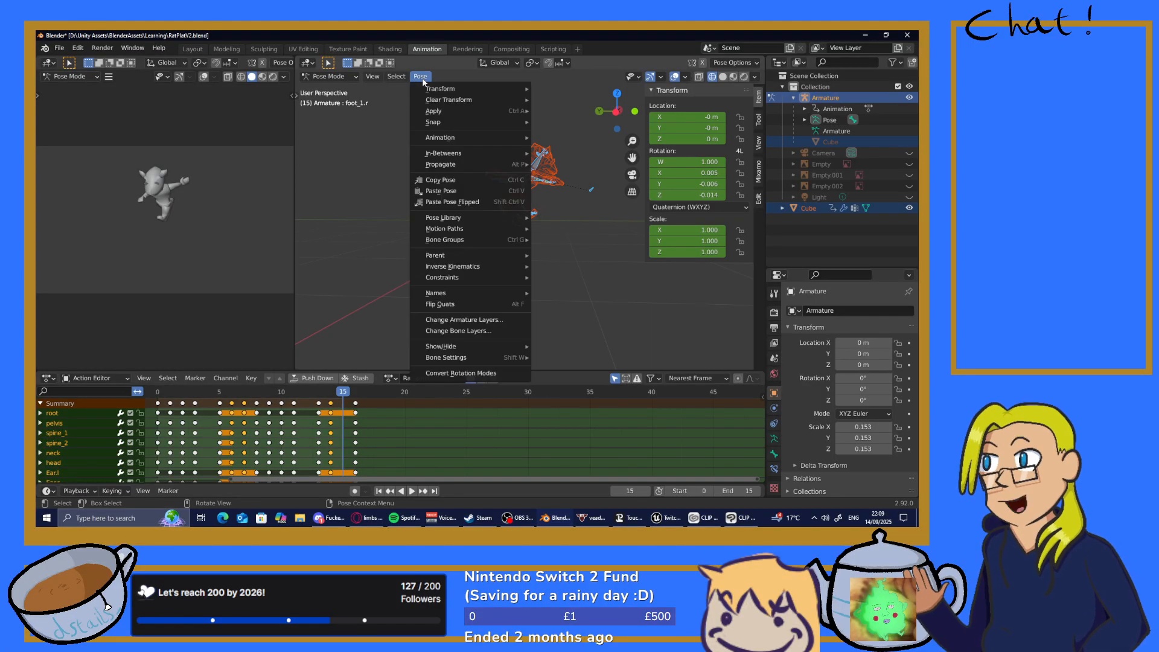
left_click(458, 203)
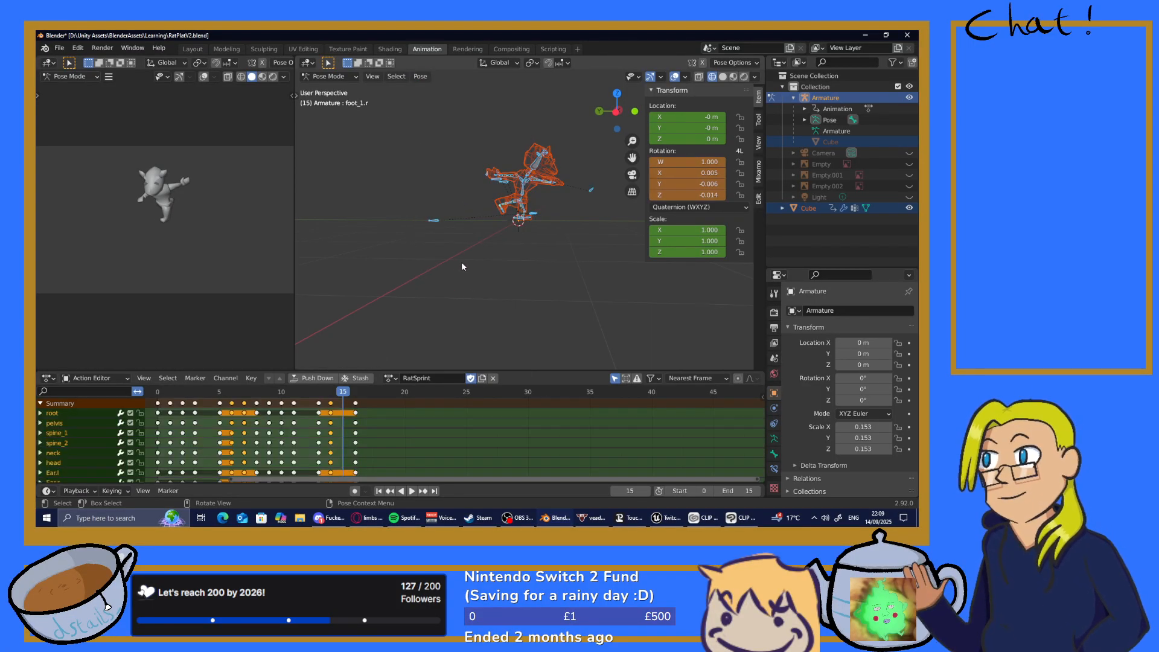
key("i")
left_click(423, 264)
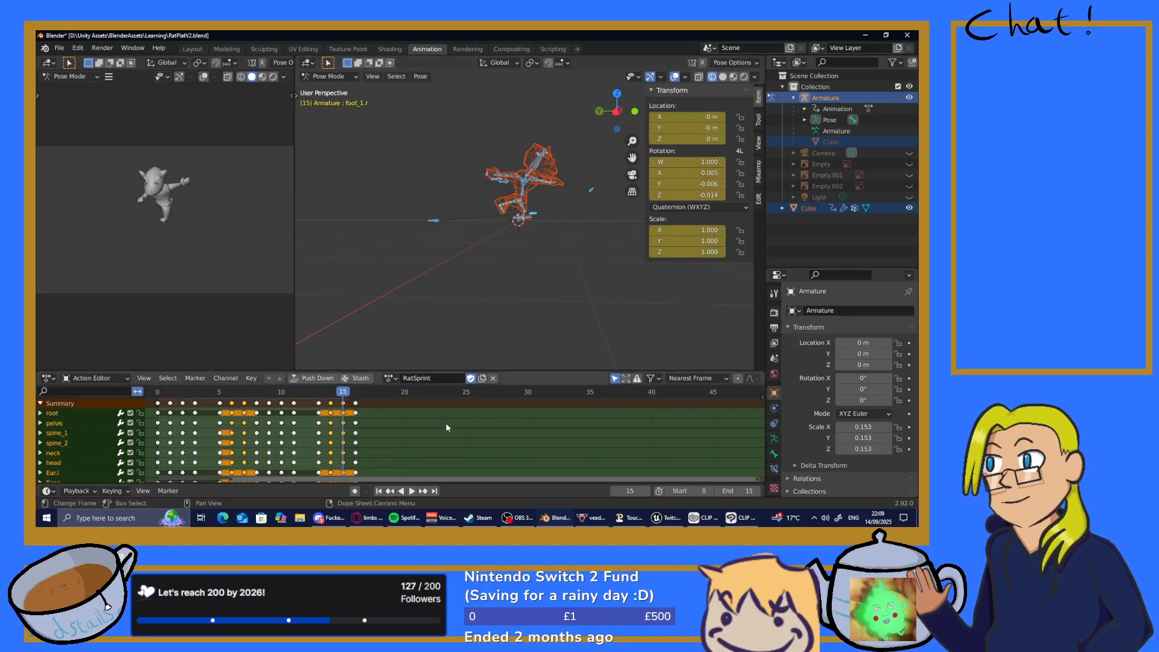
Play back the RatSprint cycle and examine the right foot's pose at frames 0, 7 and 8 up close
left_click(412, 492)
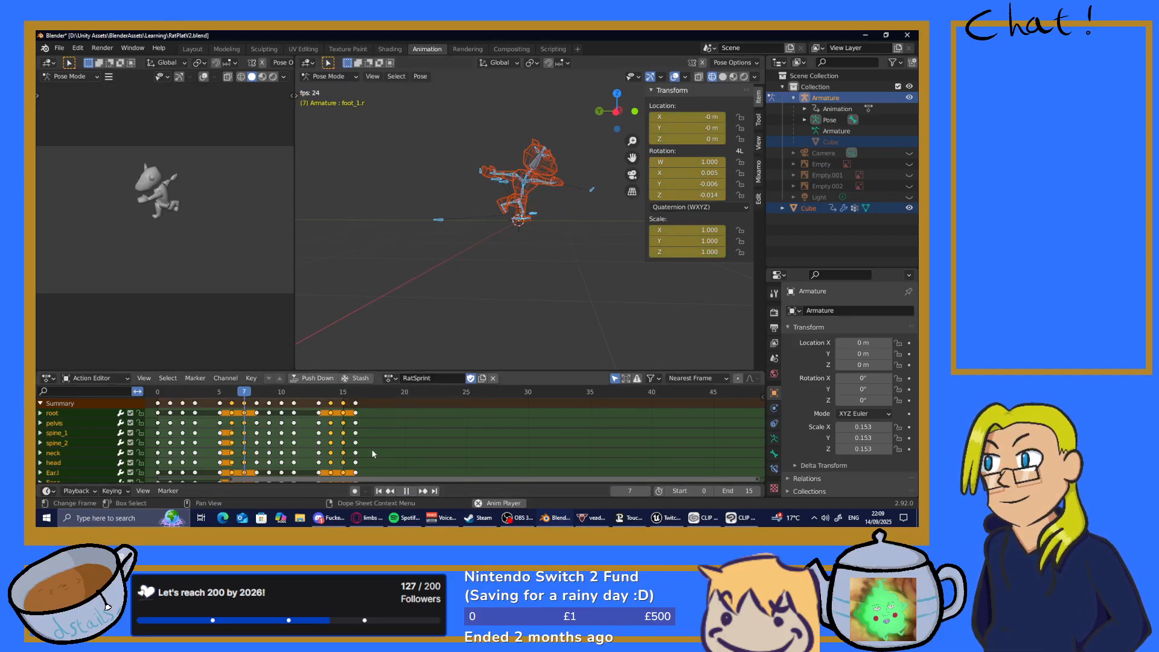
left_click(407, 492)
key("space")
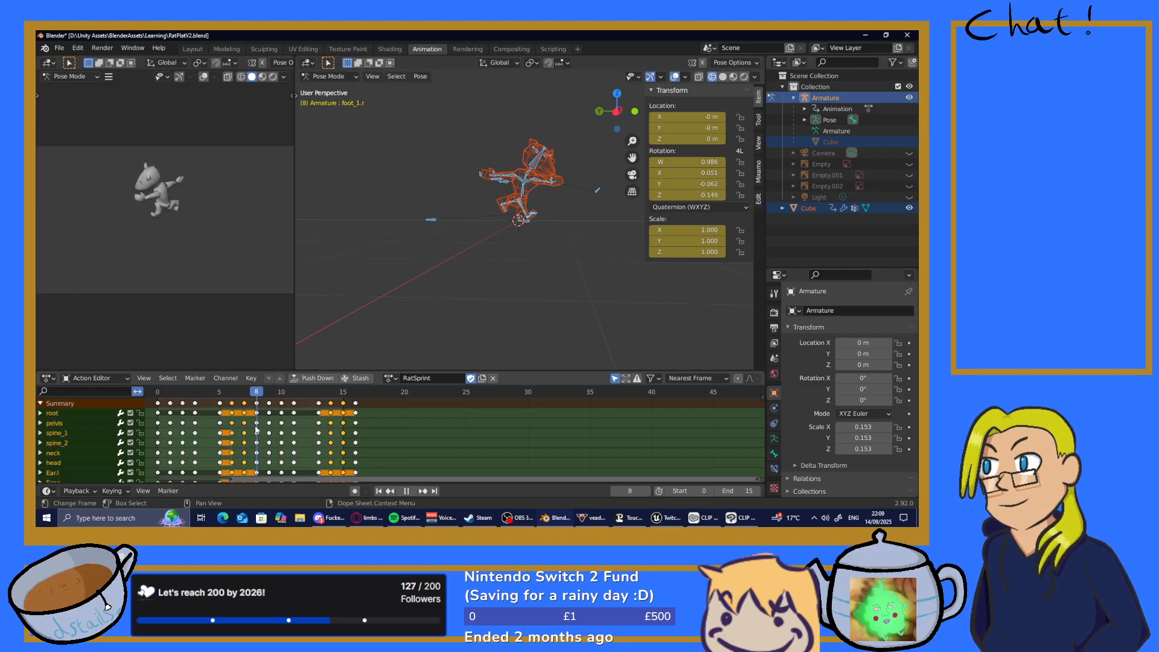
key("space")
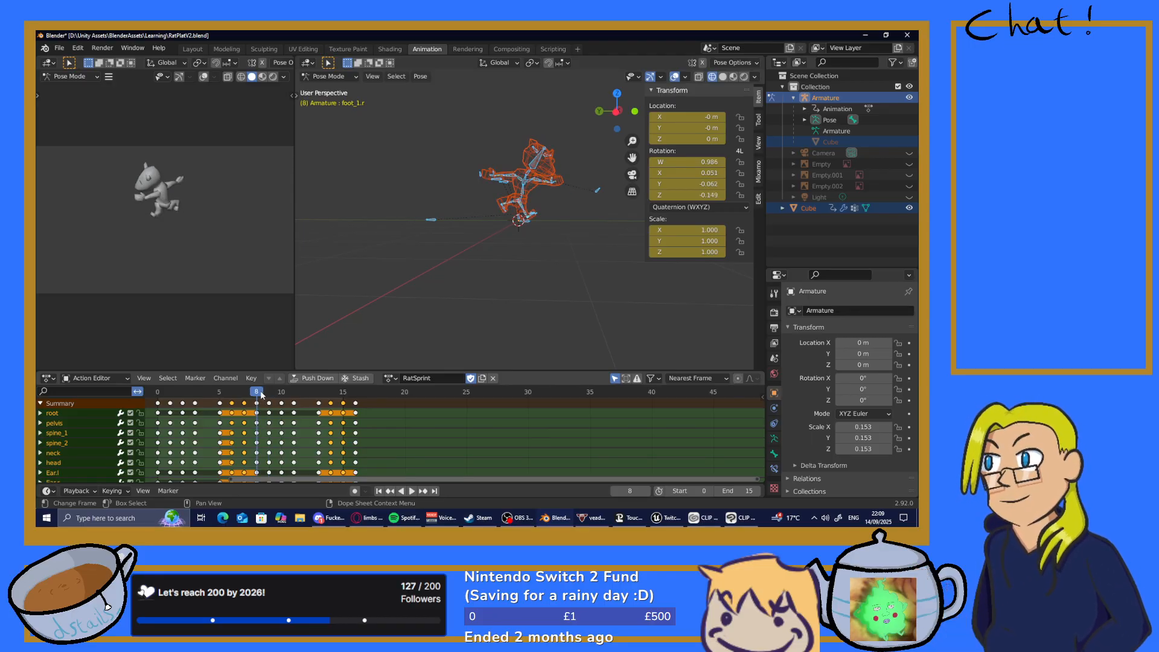
key("space")
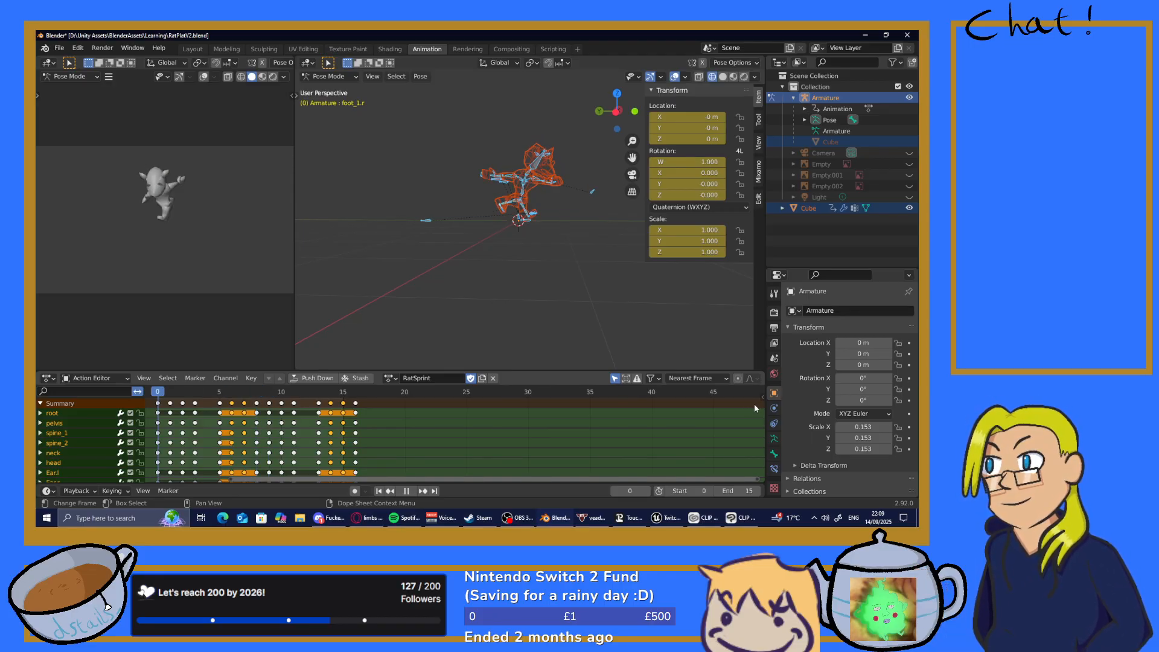
key("space")
middle_click_drag(632, 291, 377, 314)
scroll(546, 223, "up", 4)
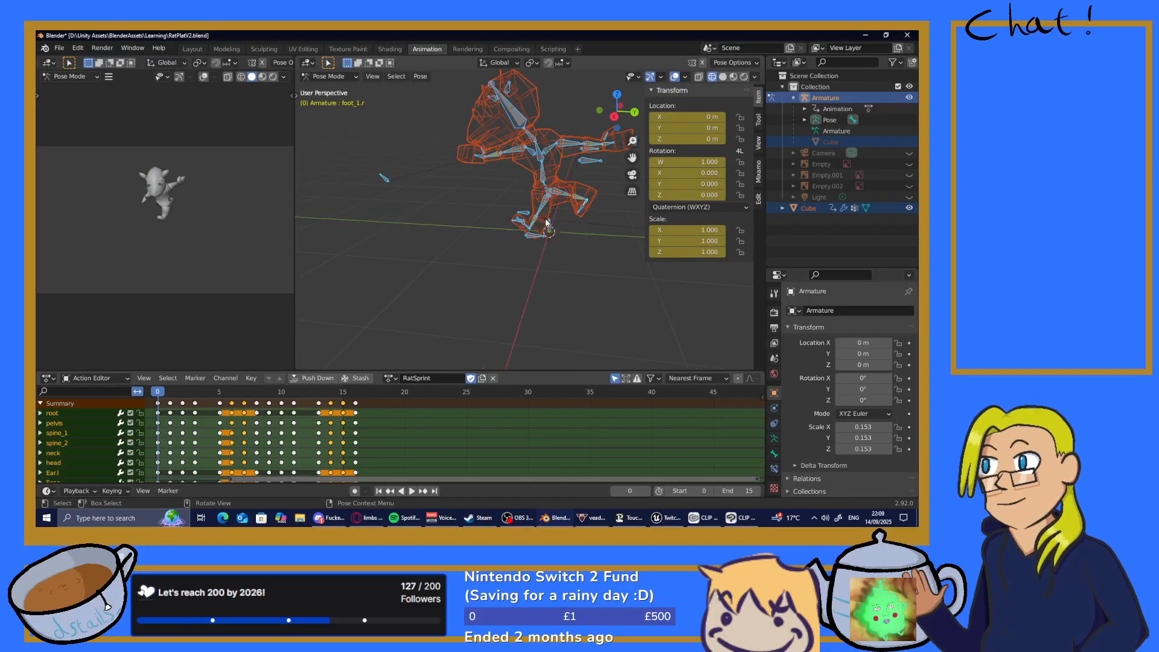
scroll(546, 223, "up", 5)
middle_click_drag(555, 276, 549, 264)
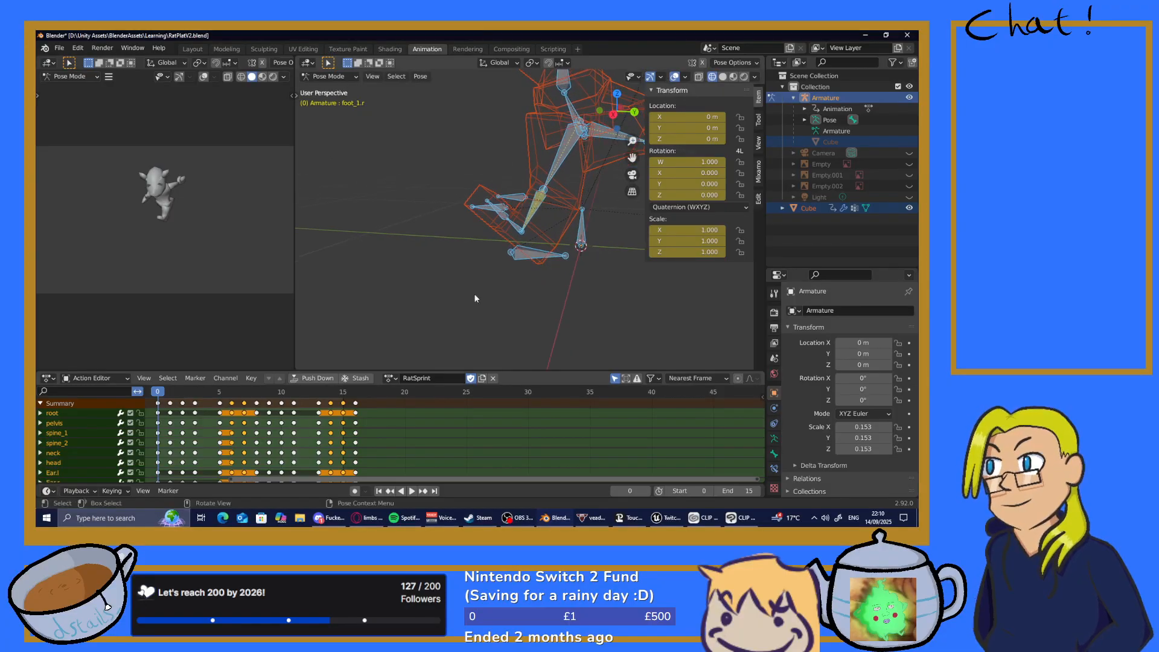
key("space")
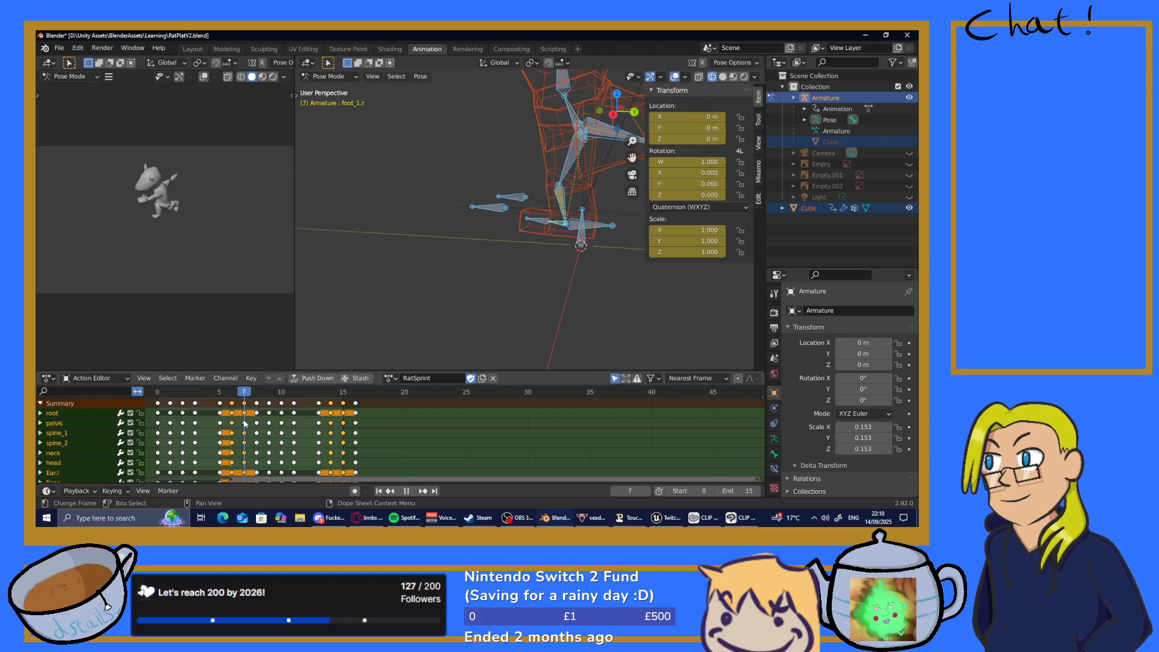
key("space")
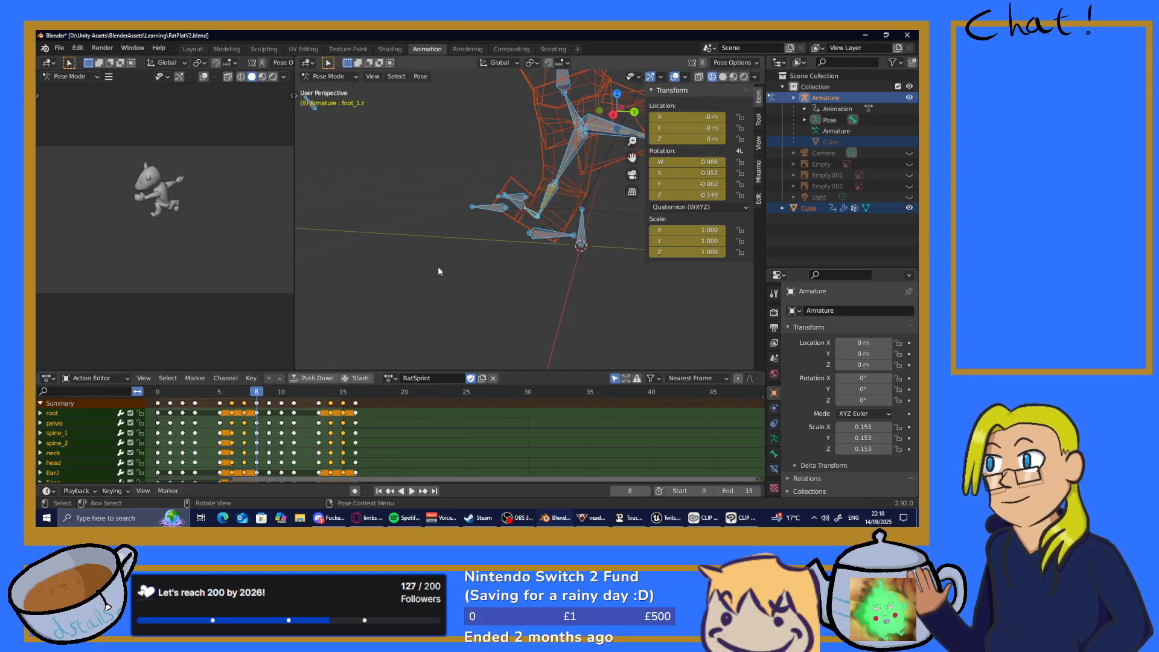
middle_click_drag(530, 272, 383, 319)
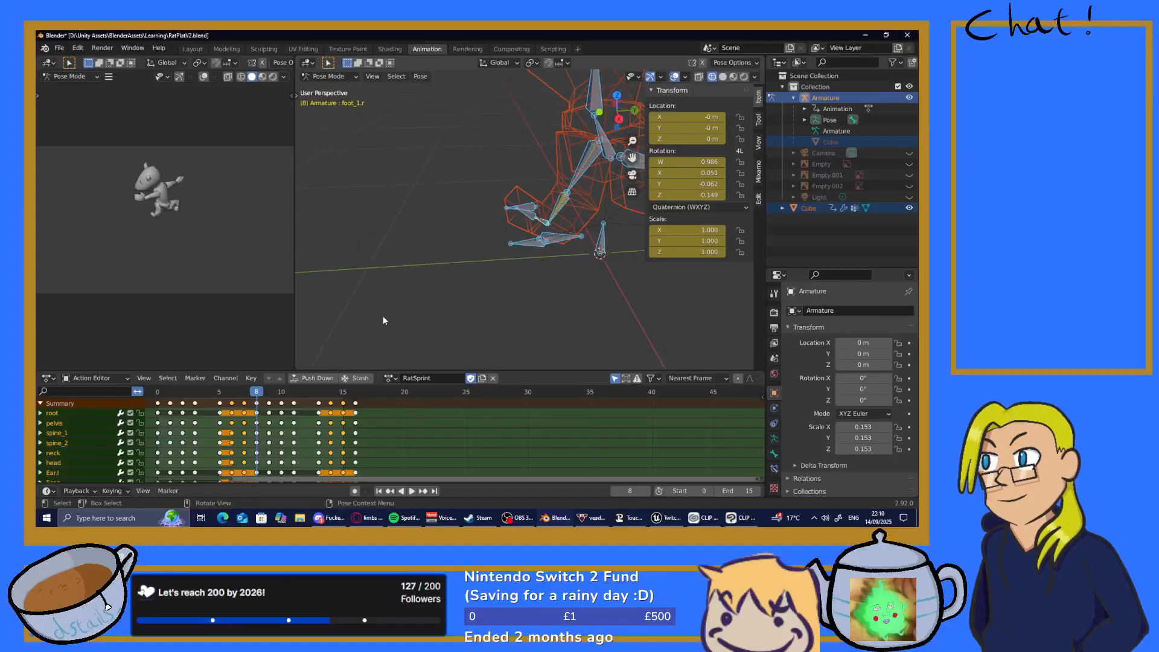
At frame 0, move the foot_IK.l bone under the body to about X -0.123 m, Y -0.631 m, Z 0.588 m
key("space")
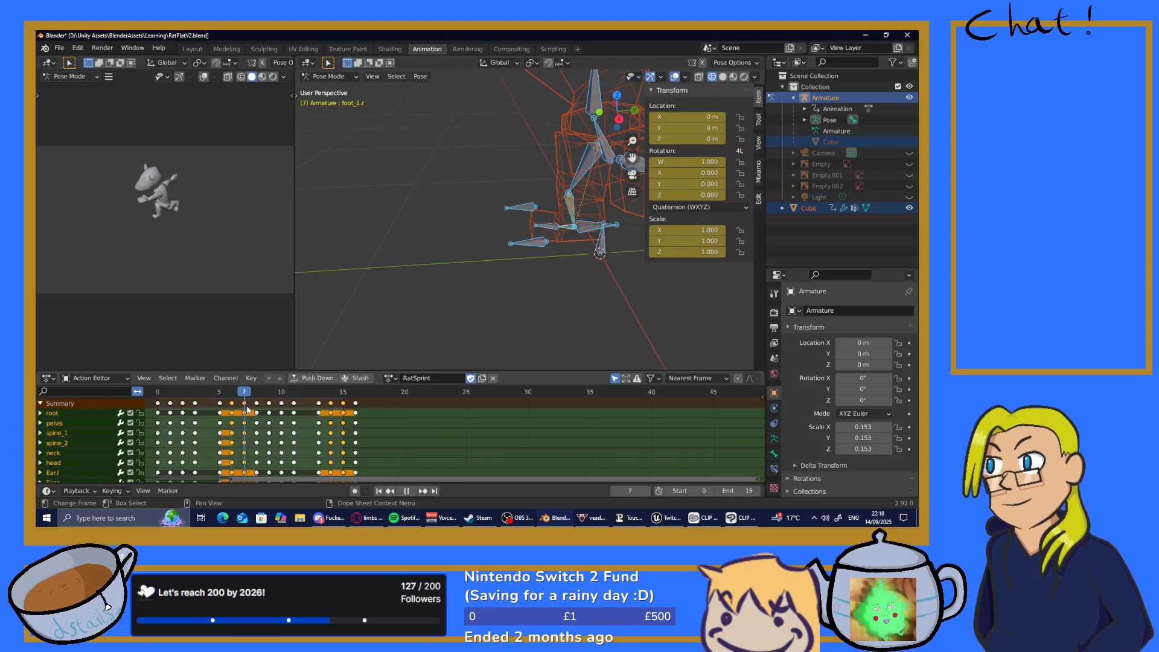
left_click_drag(245, 406, 159, 422)
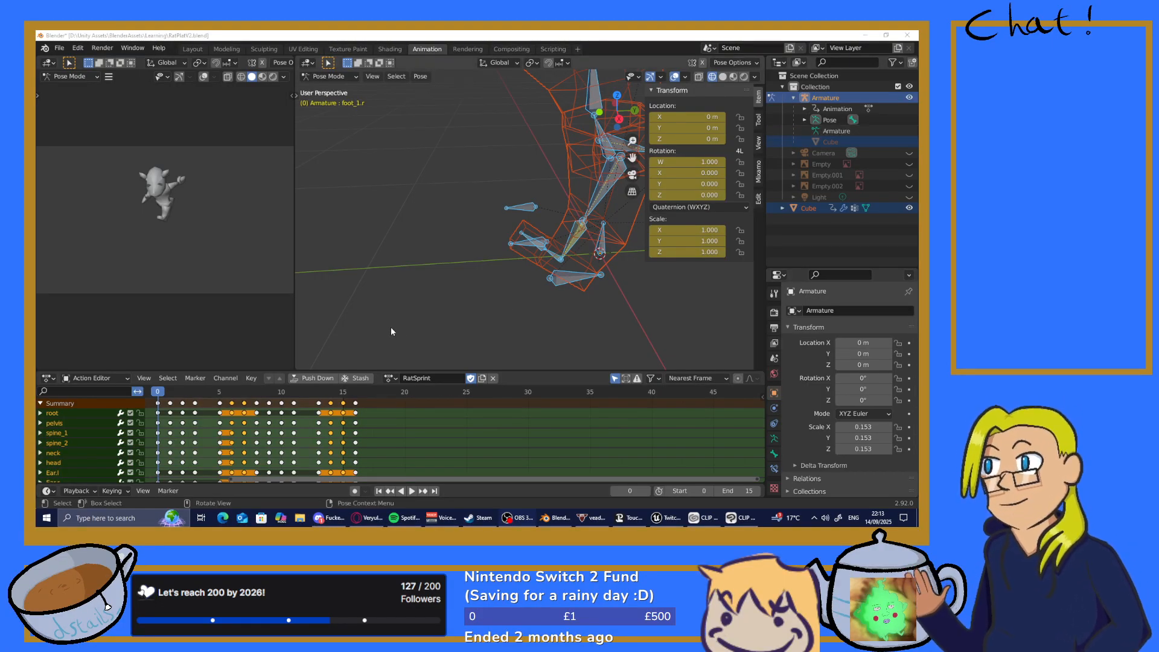
middle_click_drag(452, 291, 464, 232)
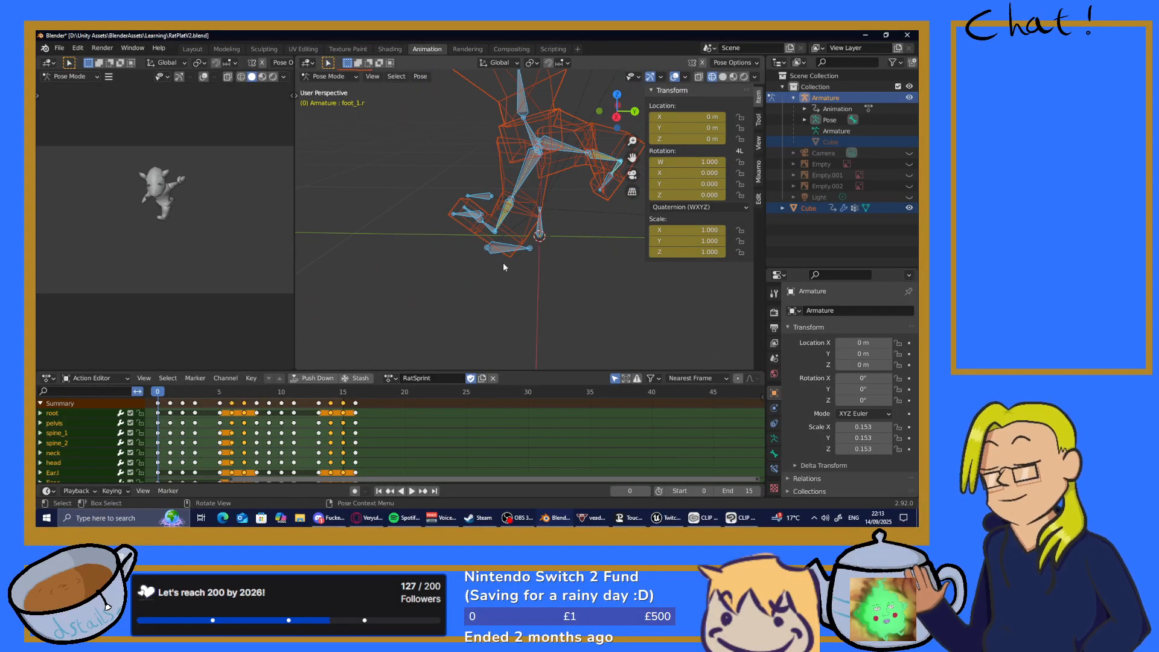
mouse_move(511, 251)
middle_mouse_down()
mouse_move(442, 236)
mouse_move(530, 248)
mouse_move(505, 237)
middle_mouse_up()
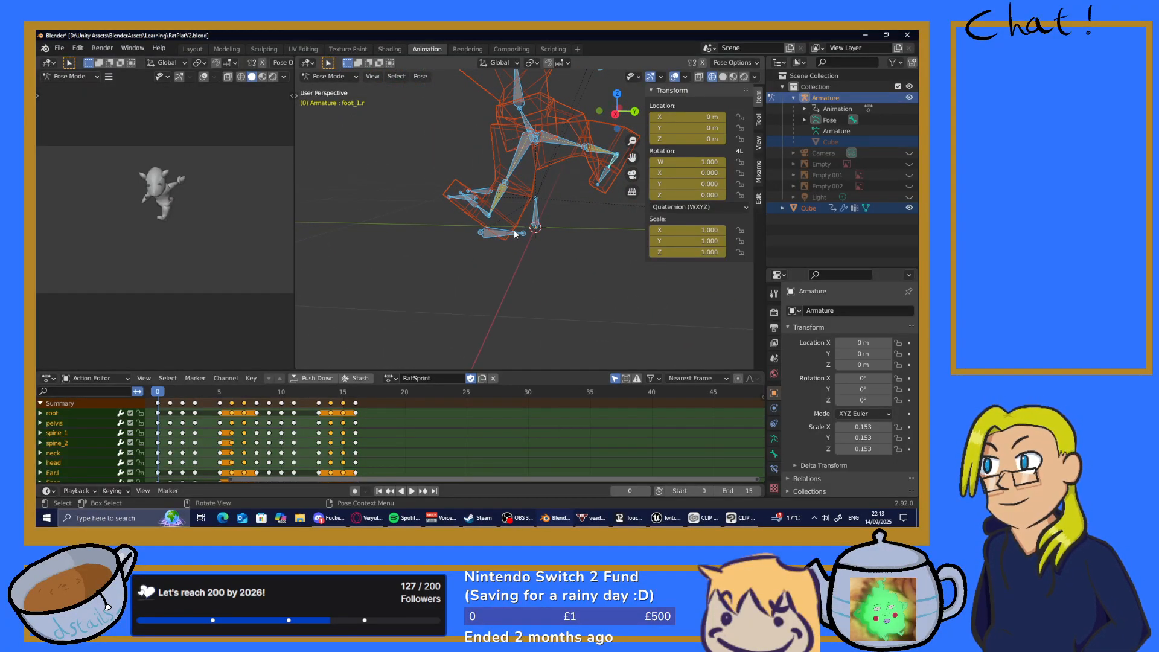
left_click(508, 233)
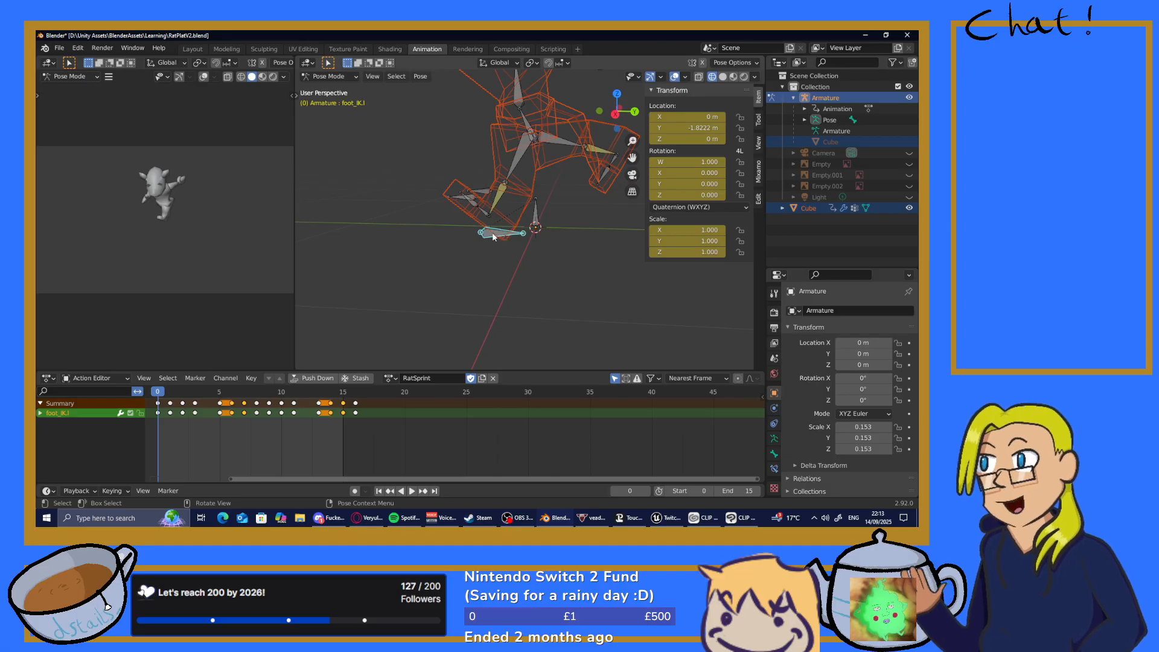
middle_click_drag(493, 237, 520, 243)
key("g")
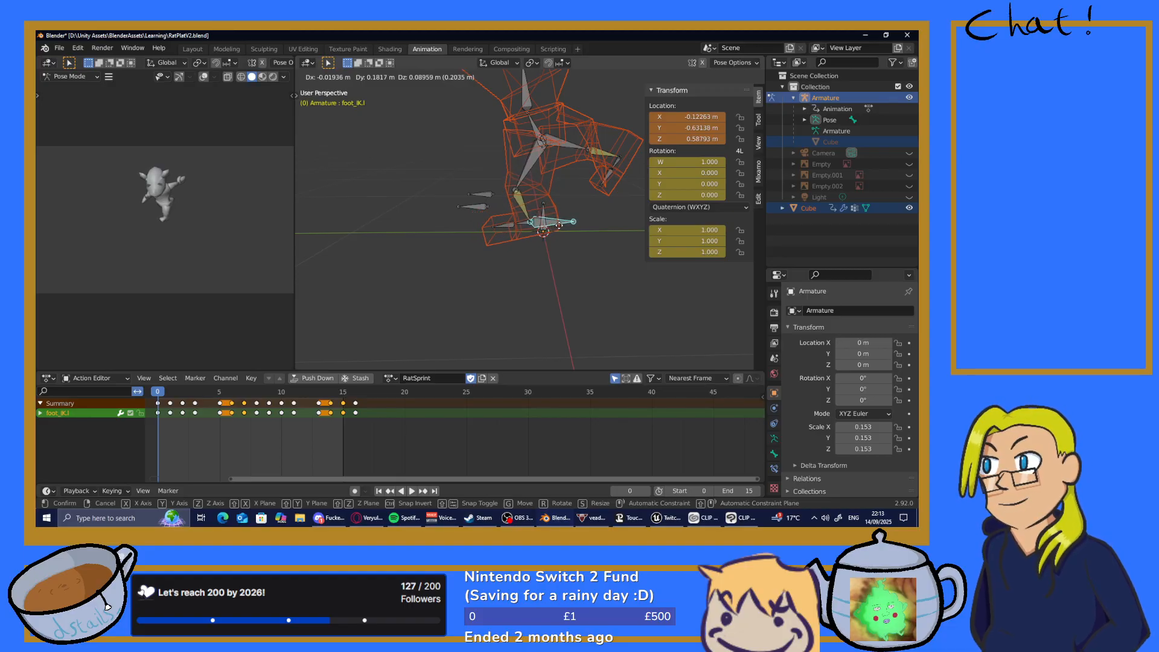
left_click(472, 233)
Reset the foot_1.l bone's quaternion rotation at frame 0 to W 1, X 0, Y 0, Z 0
middle_click_drag(472, 233, 552, 264)
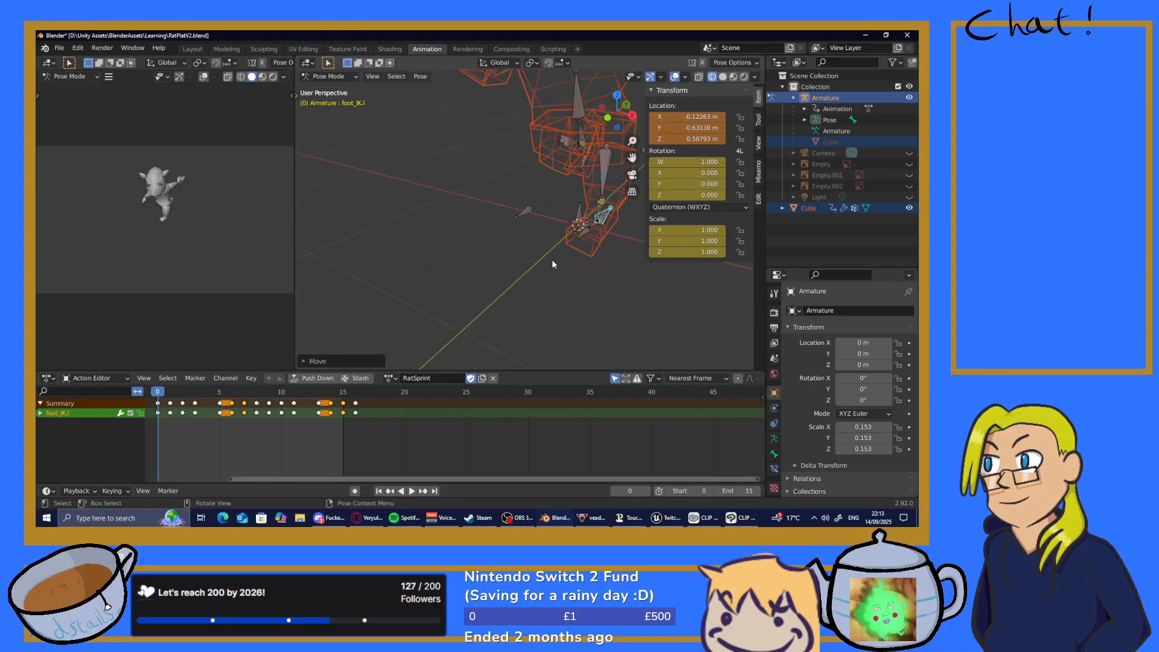
middle_click_drag(605, 230, 629, 241)
left_click(601, 214)
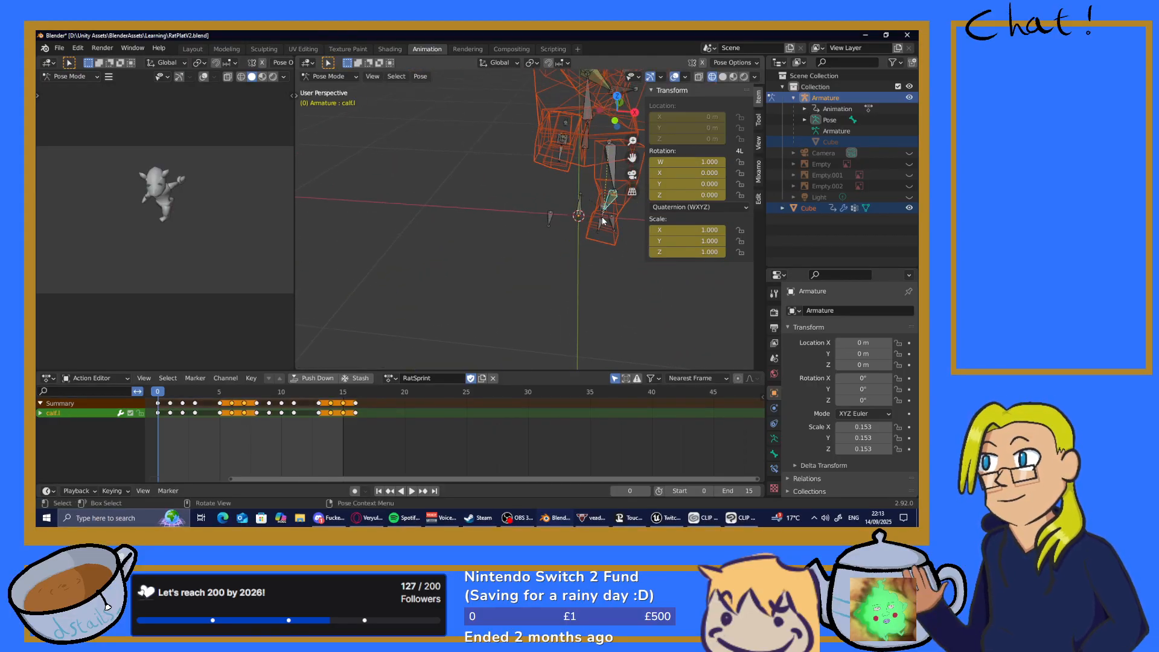
left_click(602, 220)
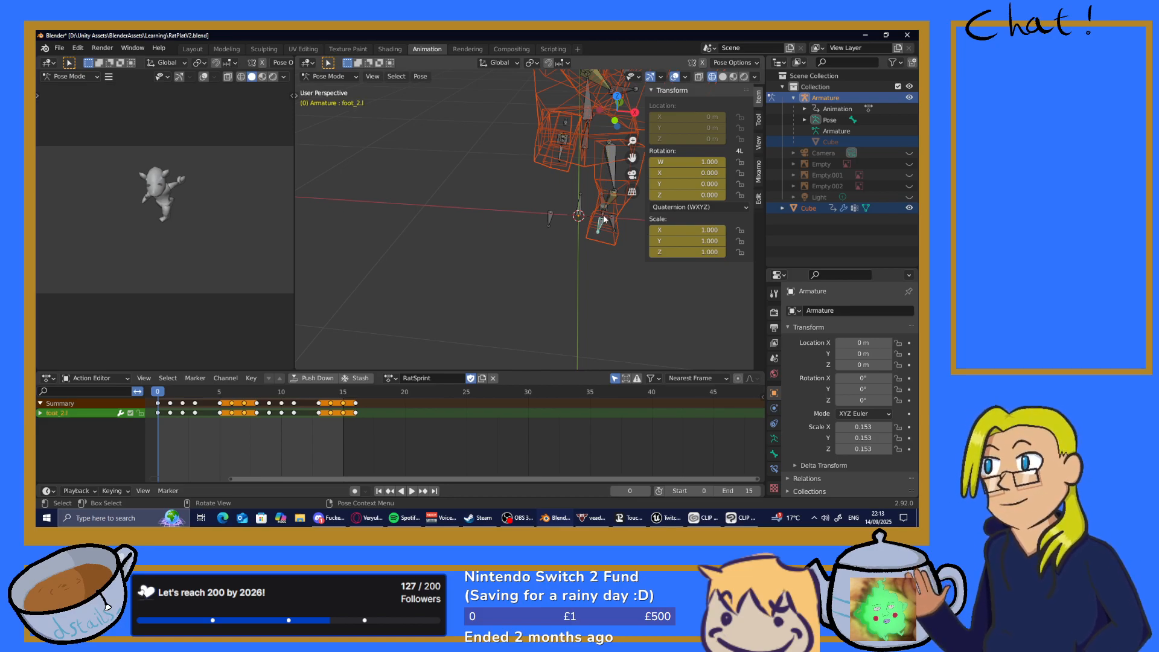
left_click(603, 216)
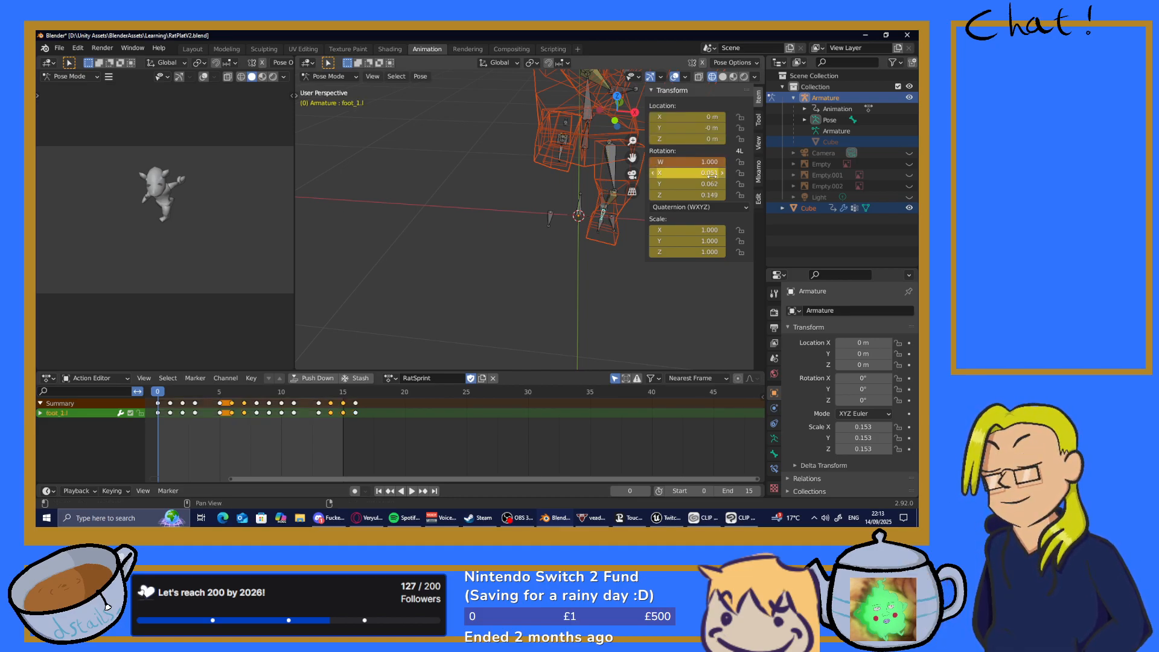
left_click(711, 174)
type("00")
key("Return")
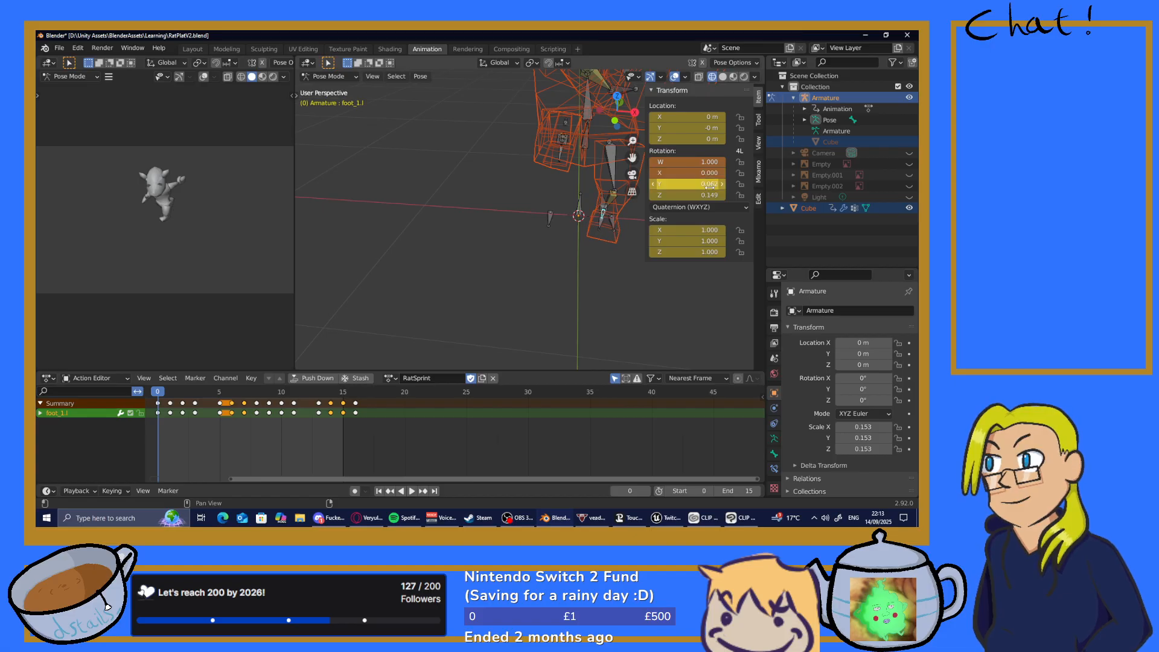
left_click(710, 184)
type("0")
key("Return")
left_click(709, 195)
type("0")
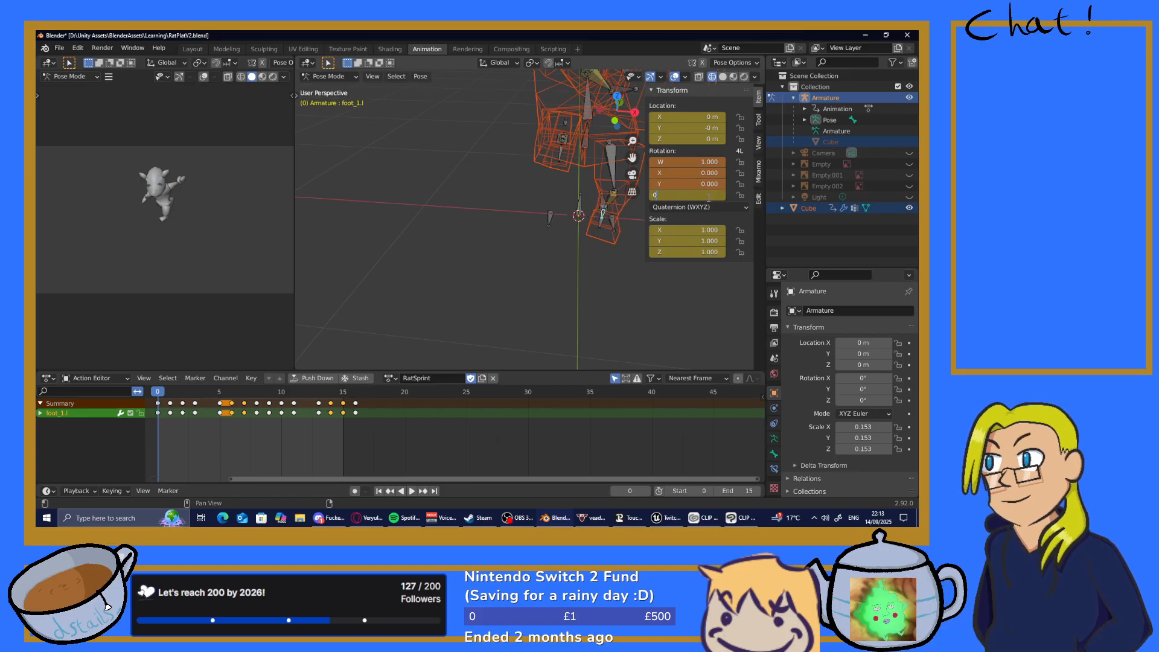
key("Return")
Plant the left foot by moving the foot_IK.l bone to about X 0.003 m, Y -0.427 m, Z 0.338 m
middle_click_drag(586, 279, 611, 271)
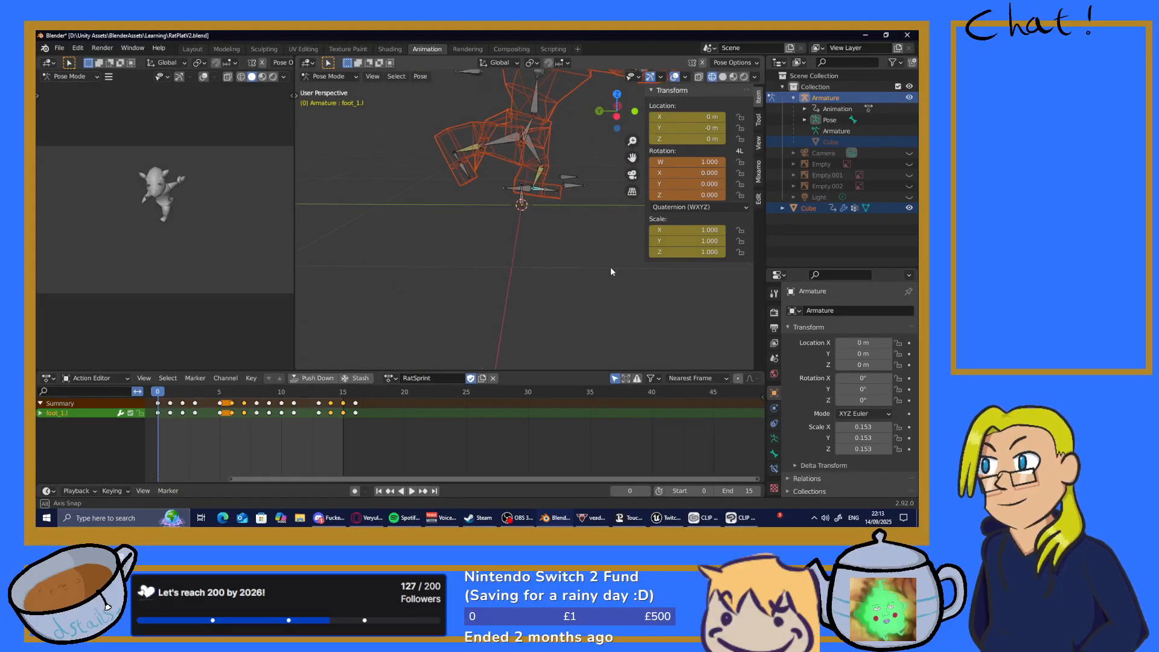
left_click(527, 188)
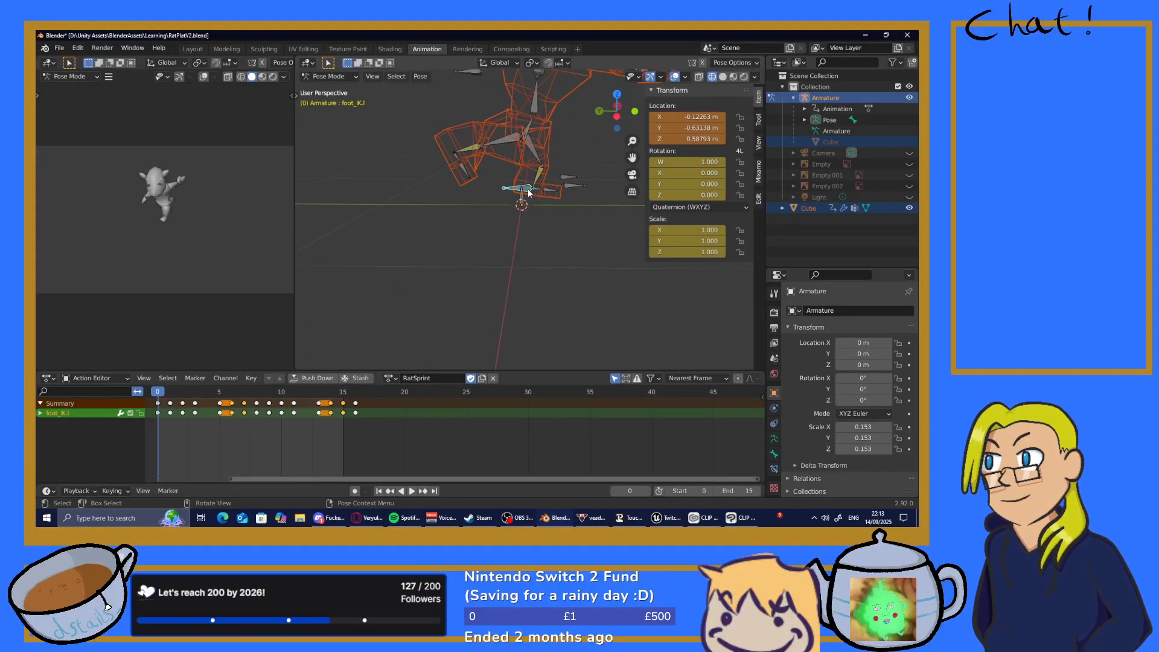
key("g")
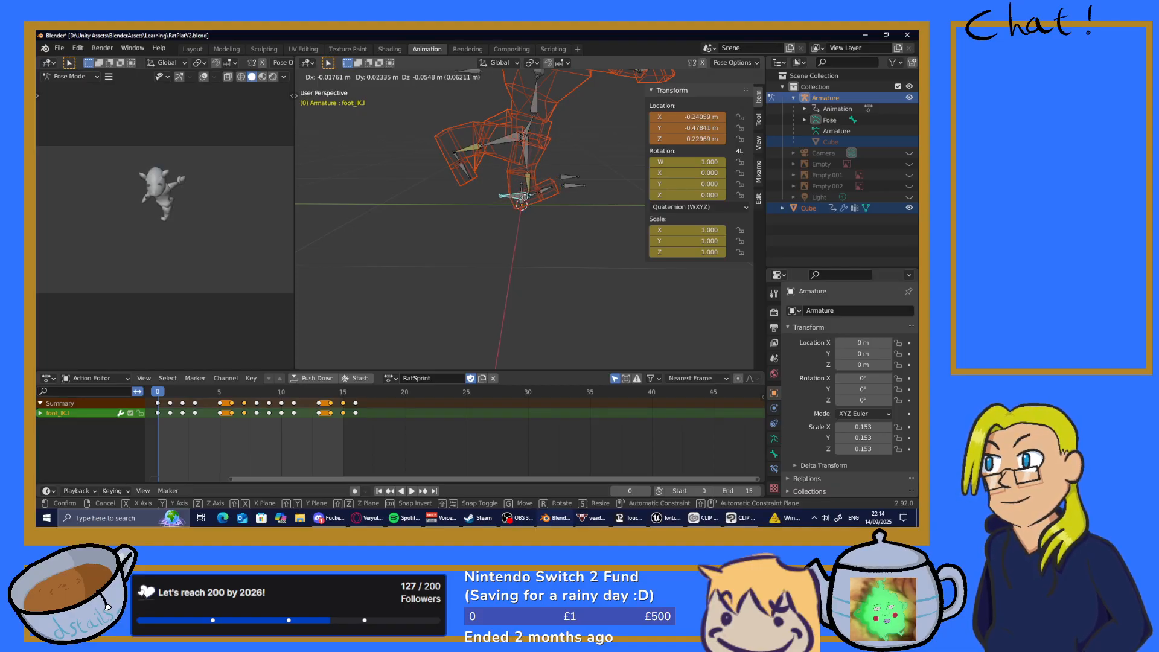
left_click(553, 204)
middle_click_drag(553, 204, 414, 242)
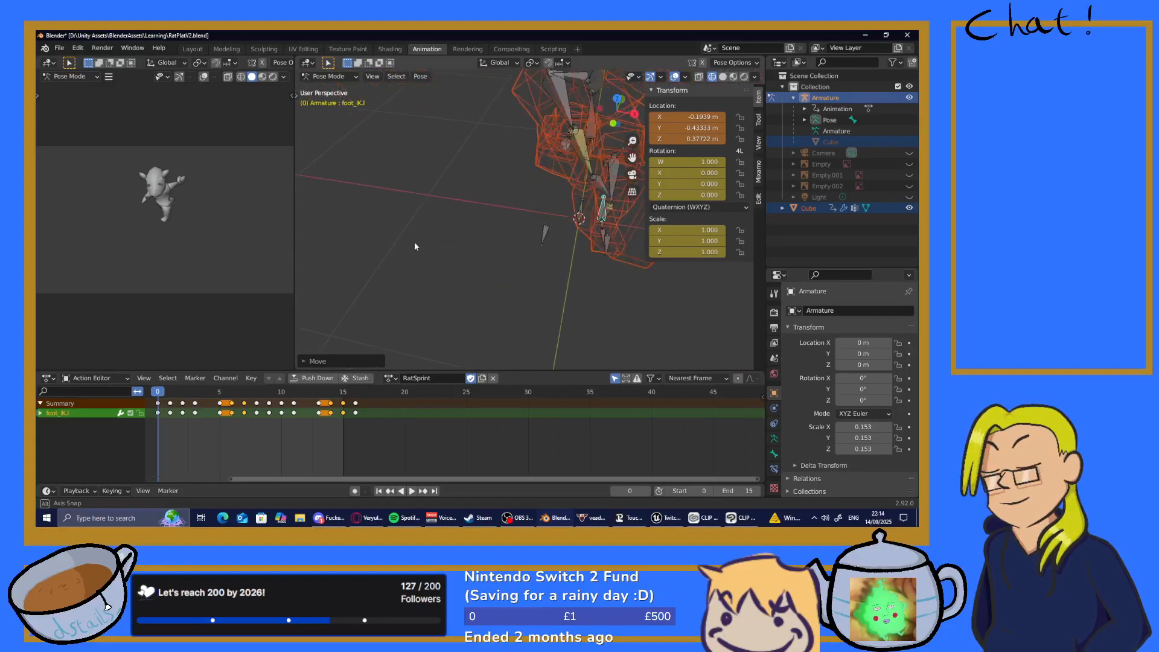
key("g")
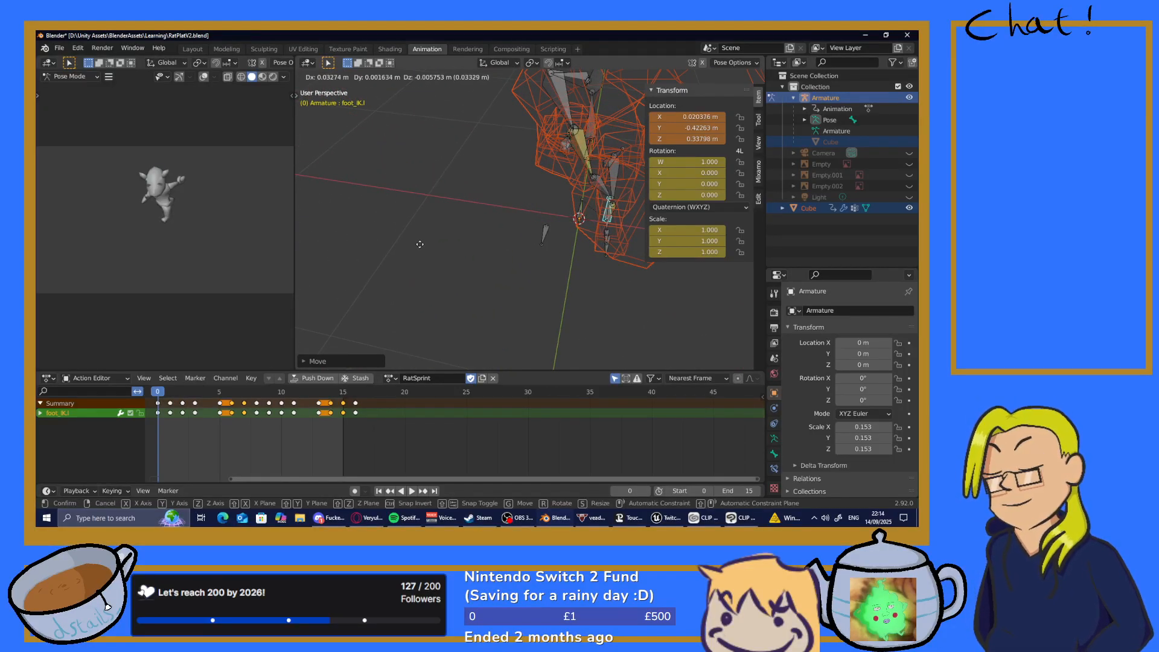
left_click(419, 243)
middle_click_drag(419, 244, 516, 245)
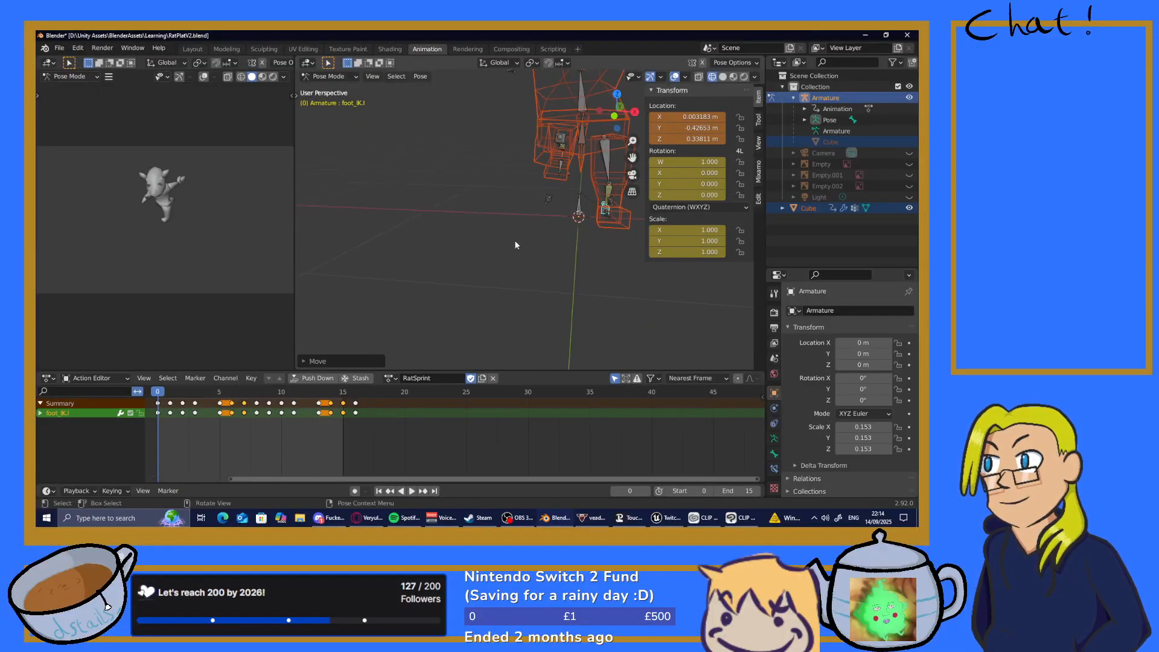
Key location, rotation and scale for all bones at frame 0, play back the cycle and return to frame 0
left_click(512, 290)
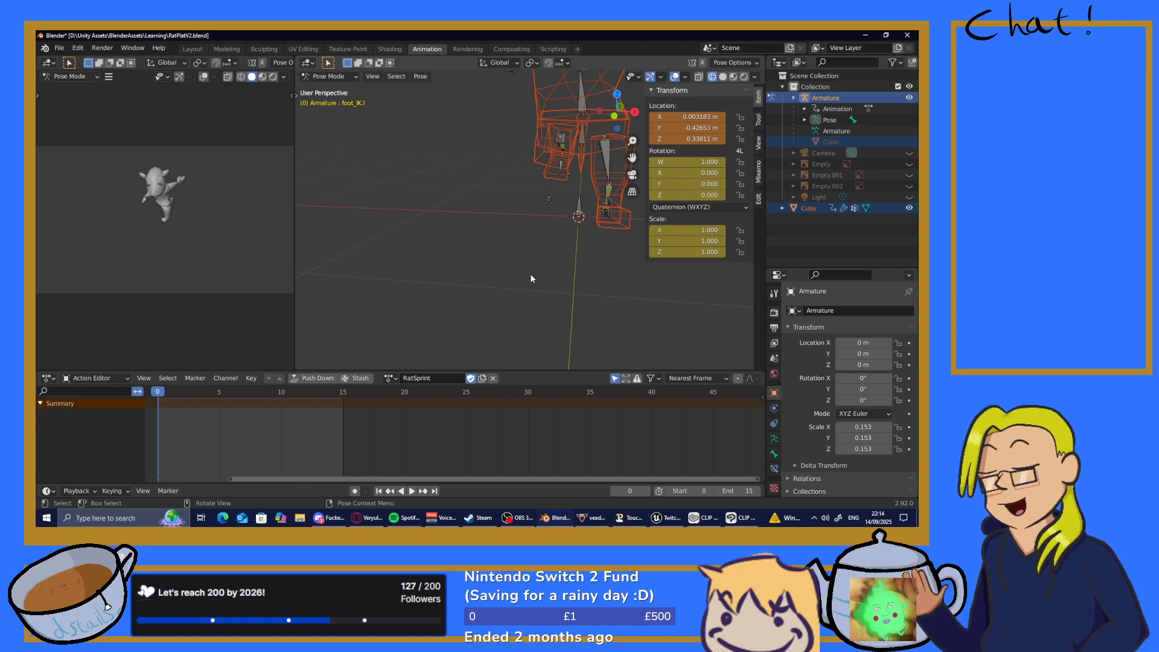
key("a")
key("i")
left_click(530, 273)
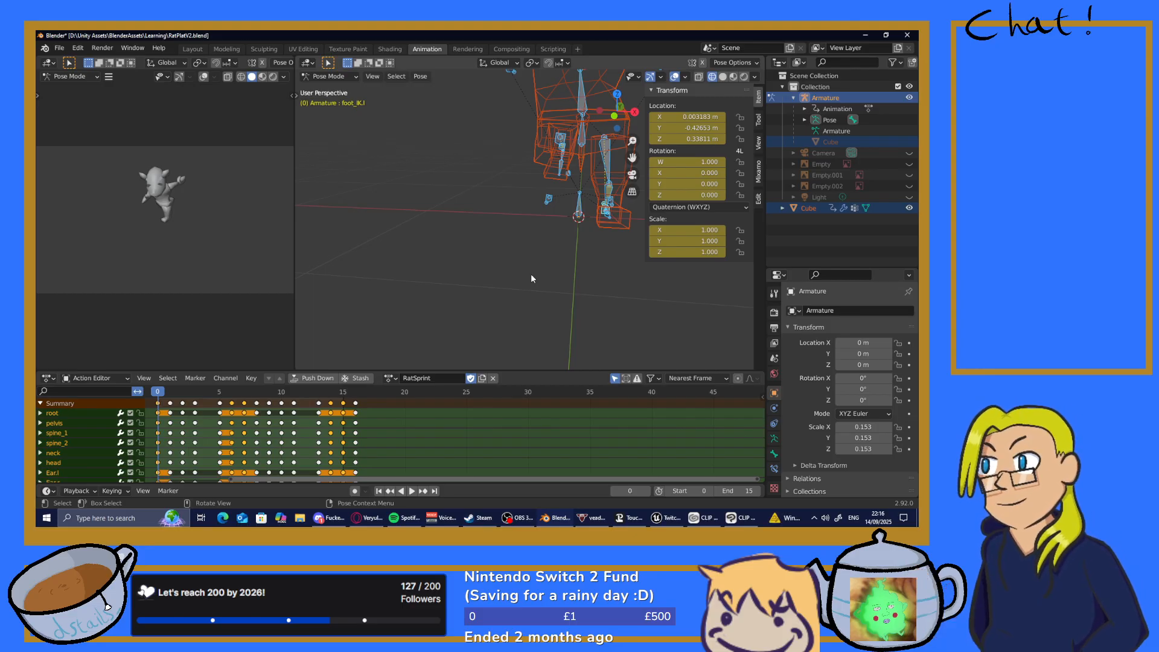
middle_click_drag(498, 240, 532, 262)
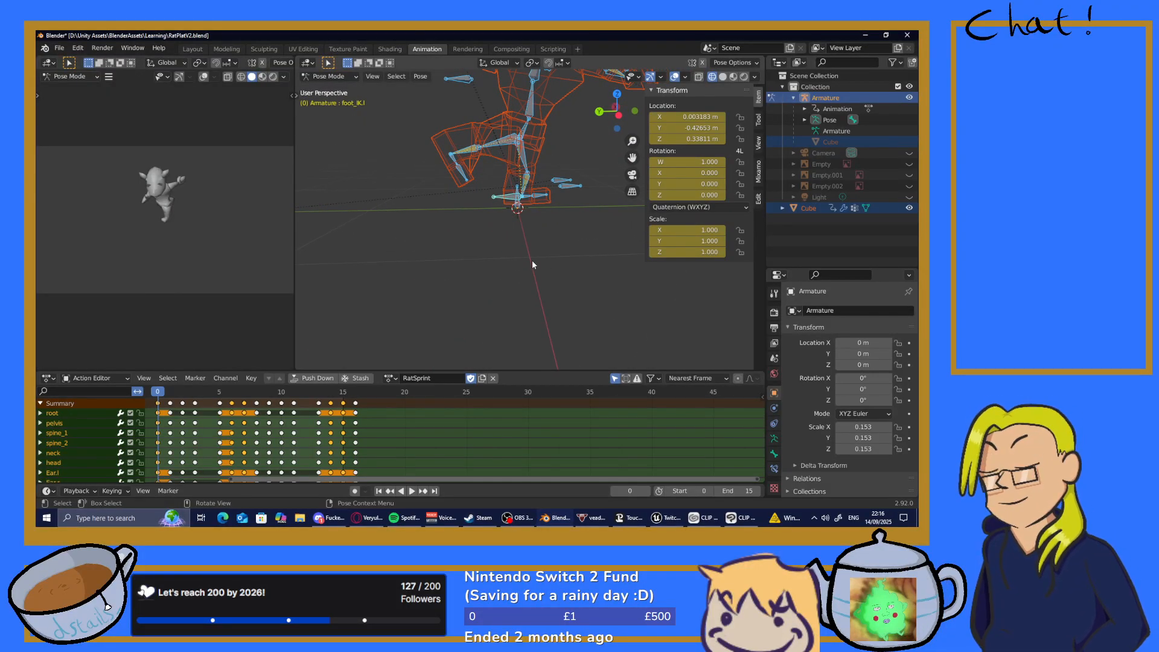
key("i")
left_click(515, 262)
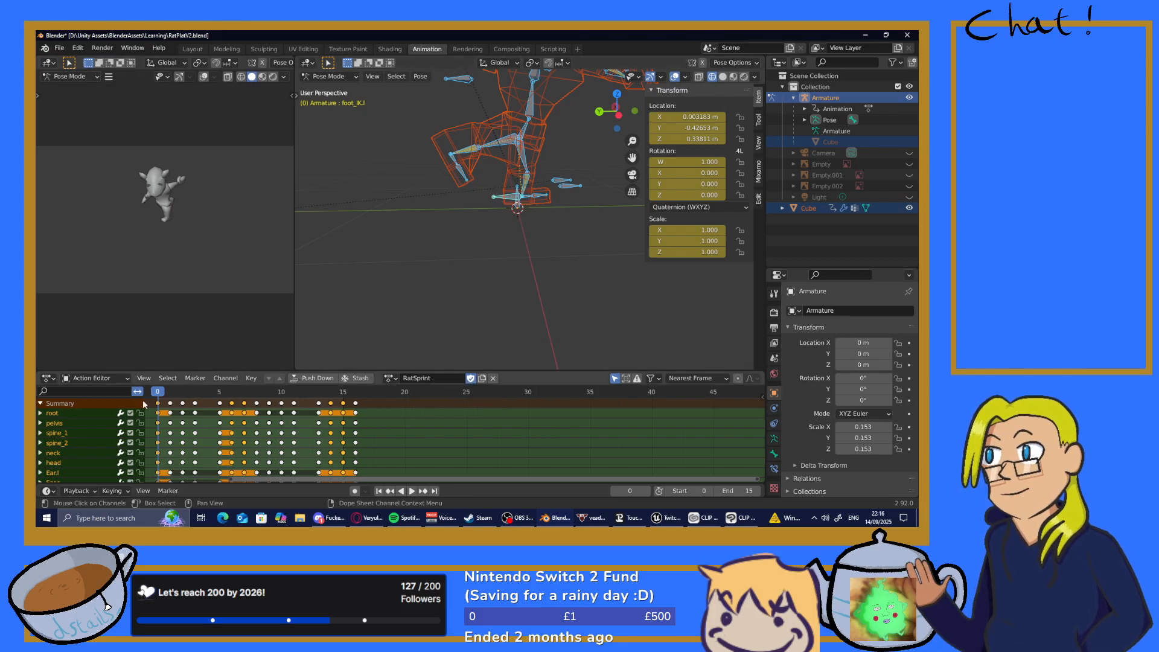
key("space")
left_click_drag(169, 396, 157, 418)
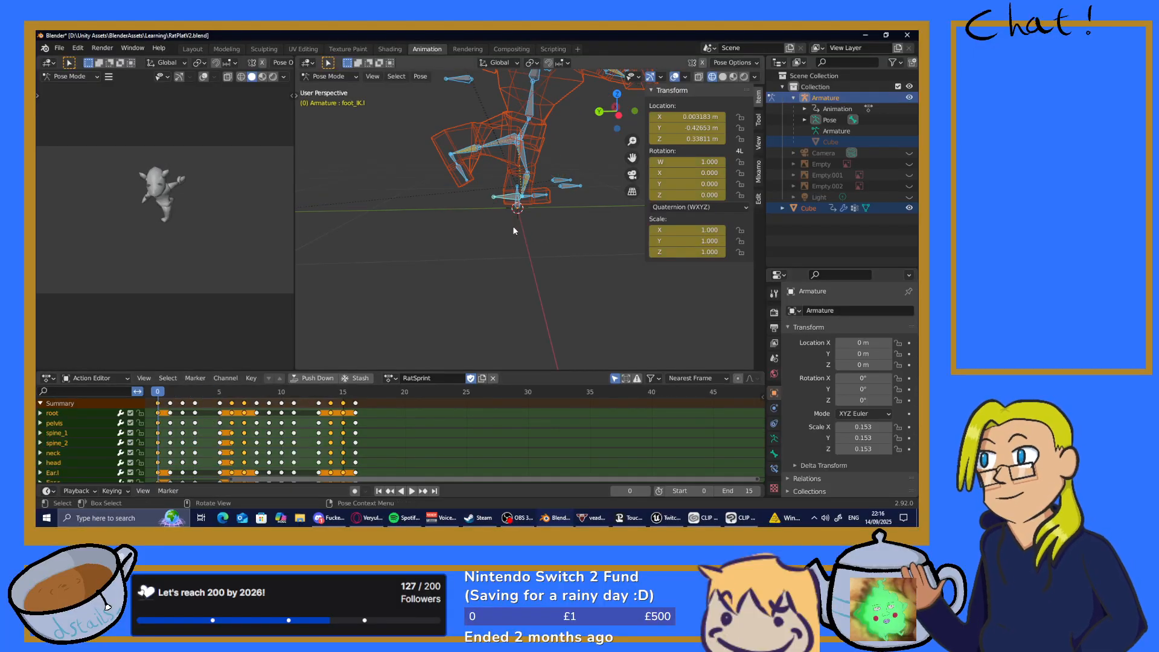
Move the left foot IK bone about 0.11 m along global Y at frame 0 and keyframe all bones
left_click(507, 200)
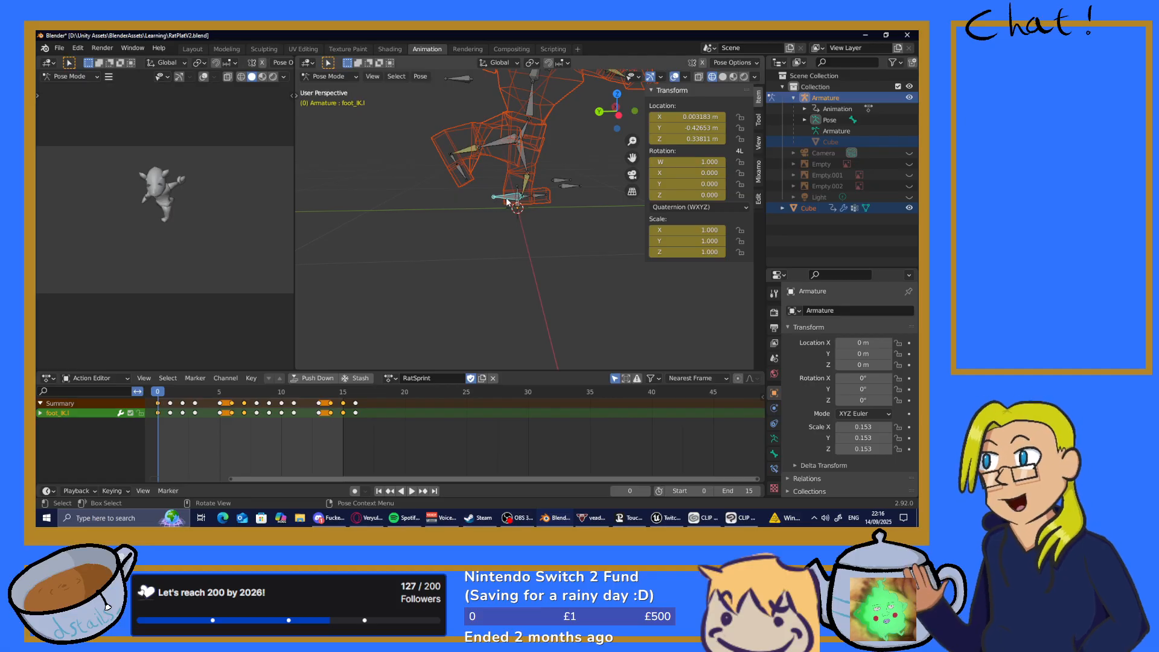
key("g")
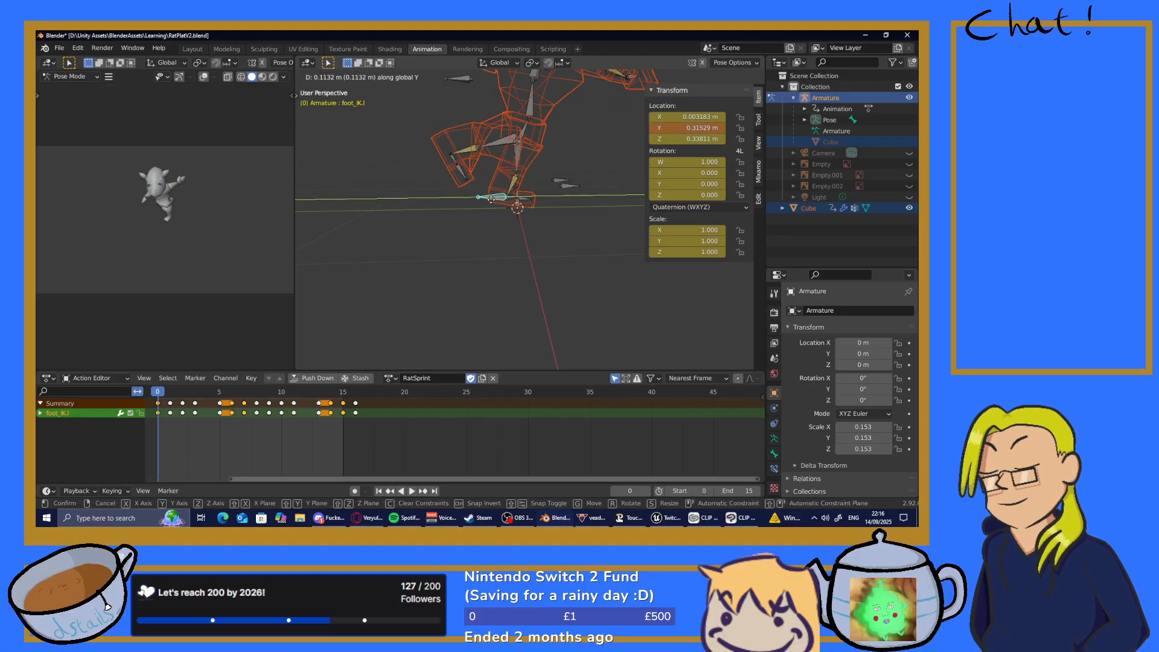
left_click(491, 199)
left_click(526, 255)
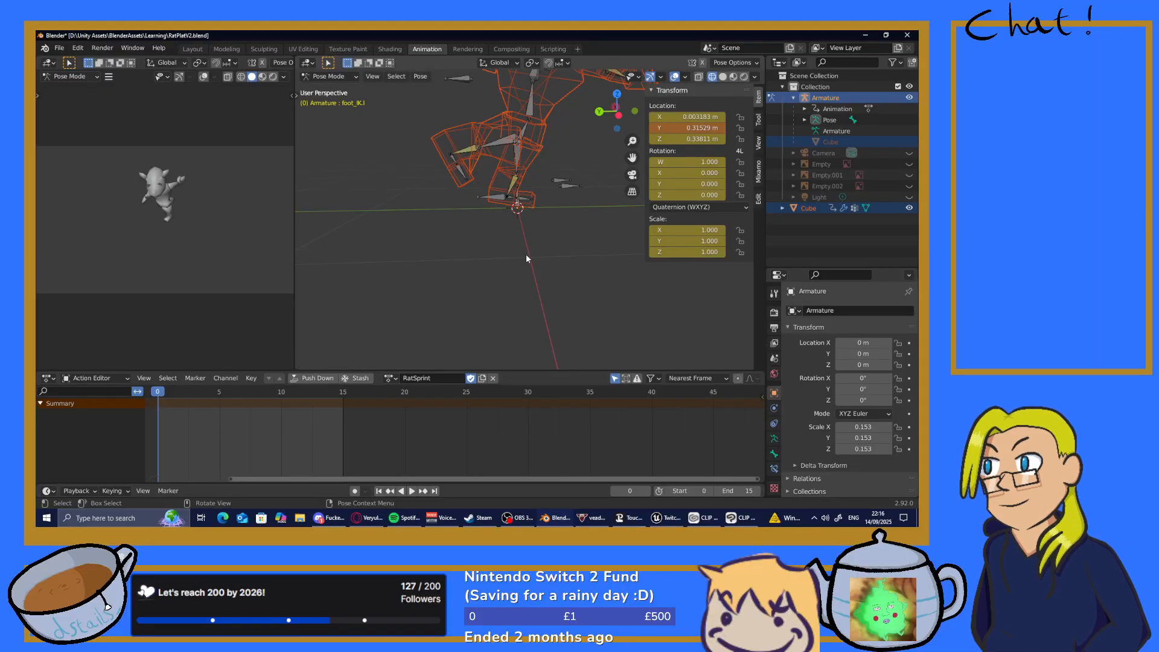
key("a")
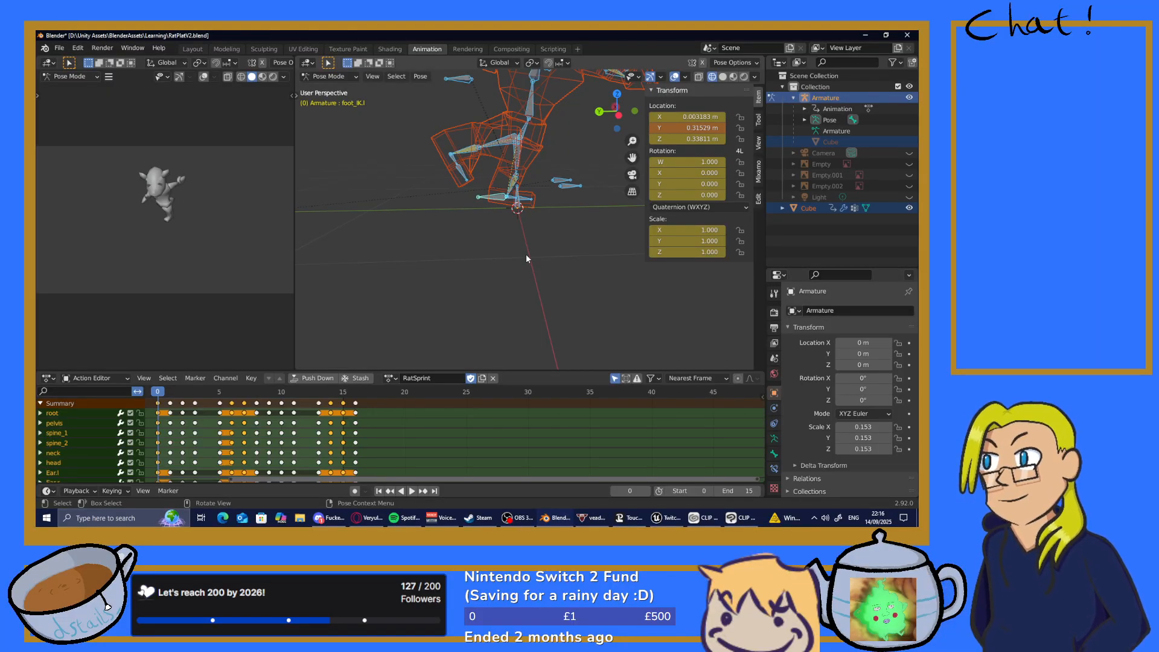
key("i")
left_click(516, 254)
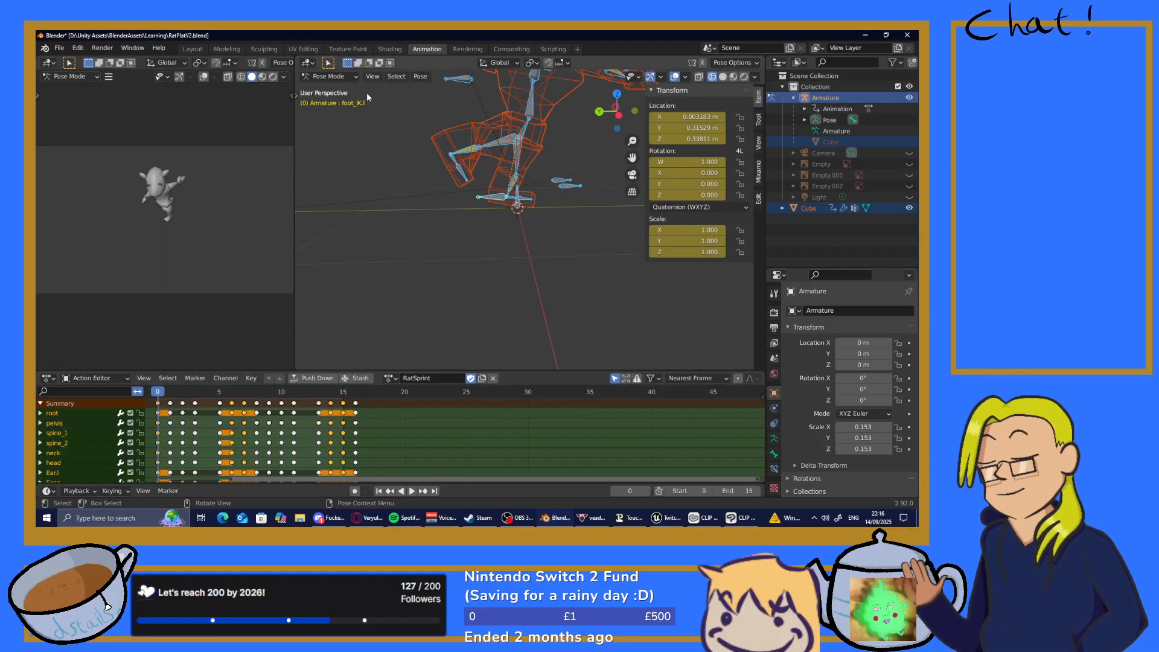
Copy the full pose at frame 0 and paste it flipped onto all bones at frame 8
left_click(420, 77)
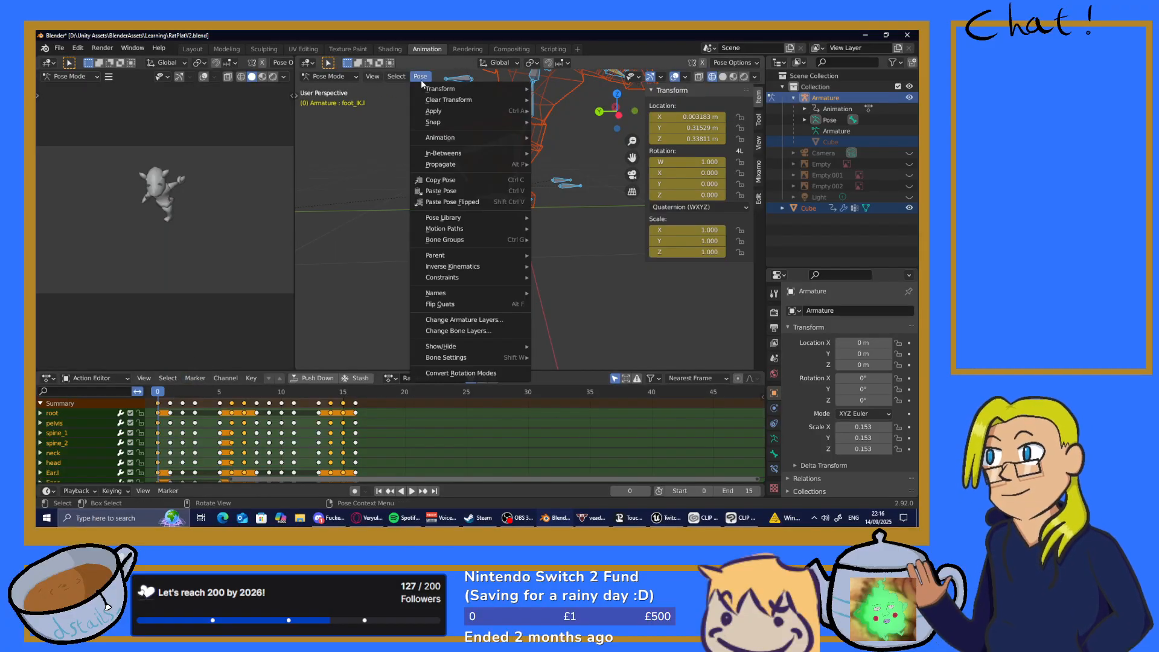
left_click(449, 181)
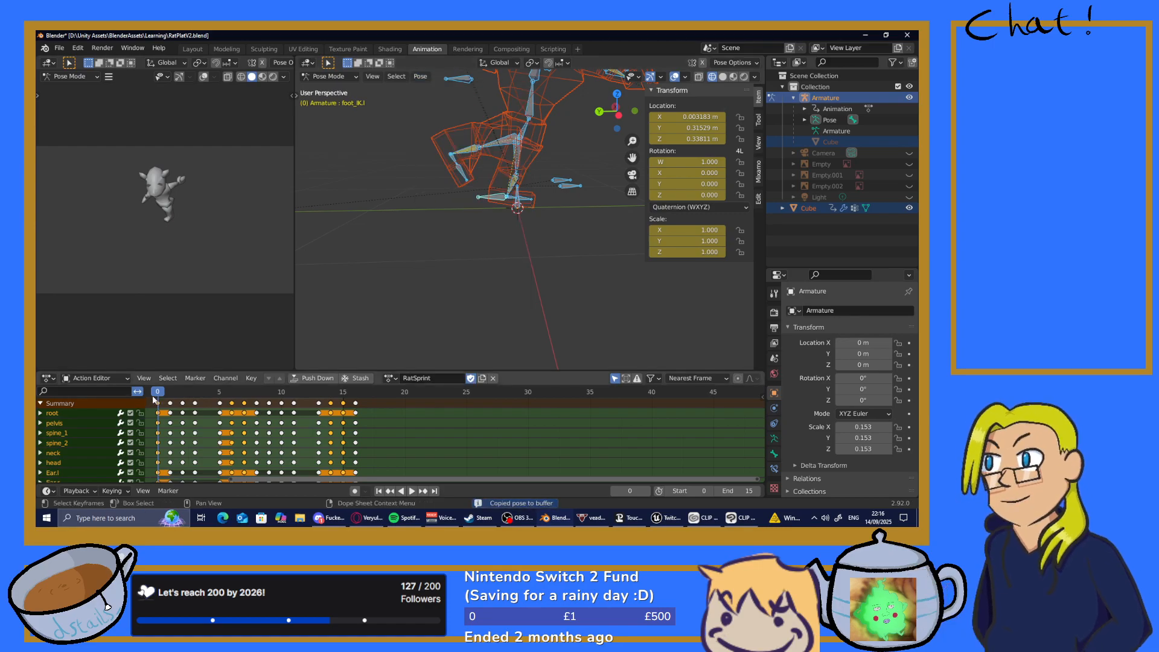
key("space")
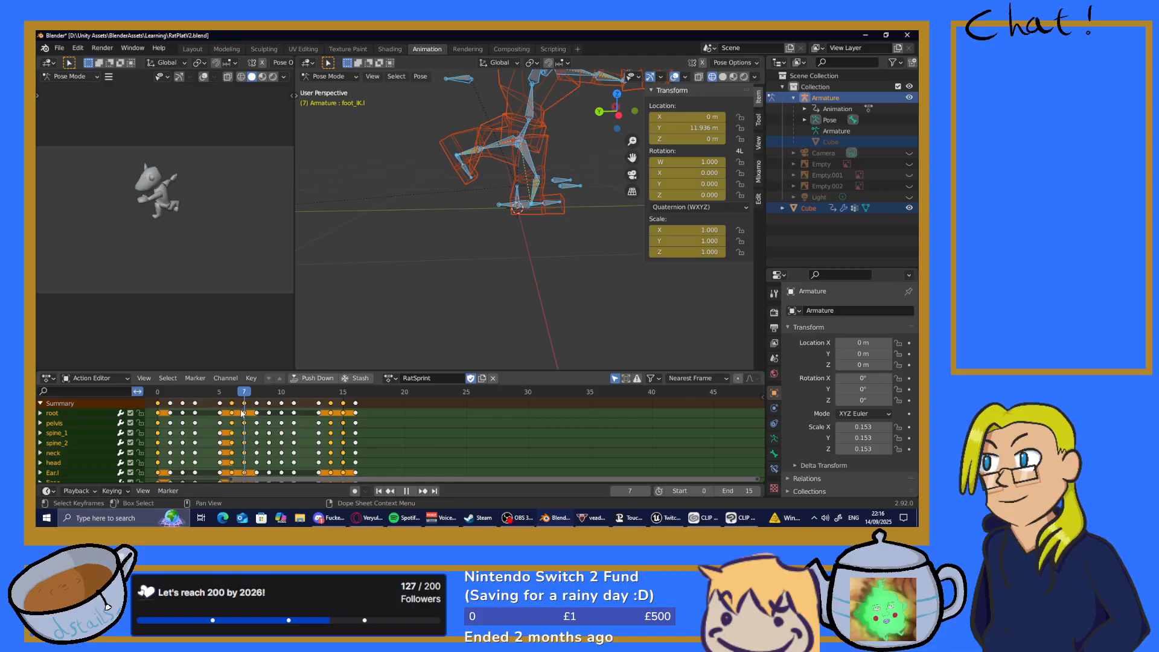
key("space")
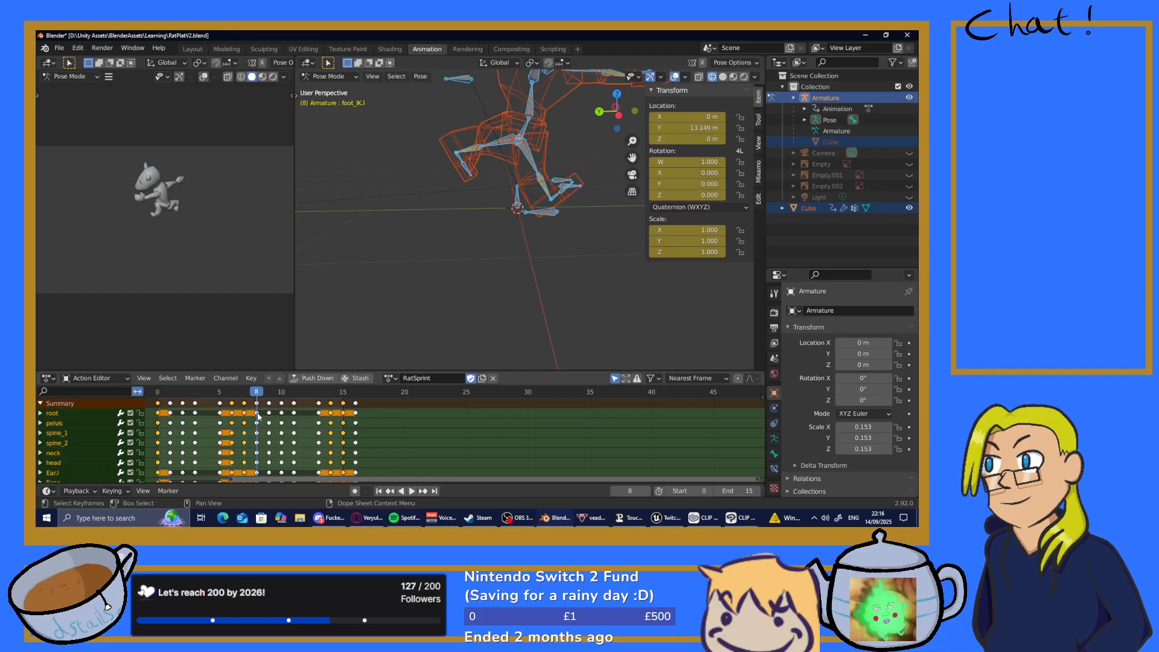
left_click(421, 76)
left_click(475, 204)
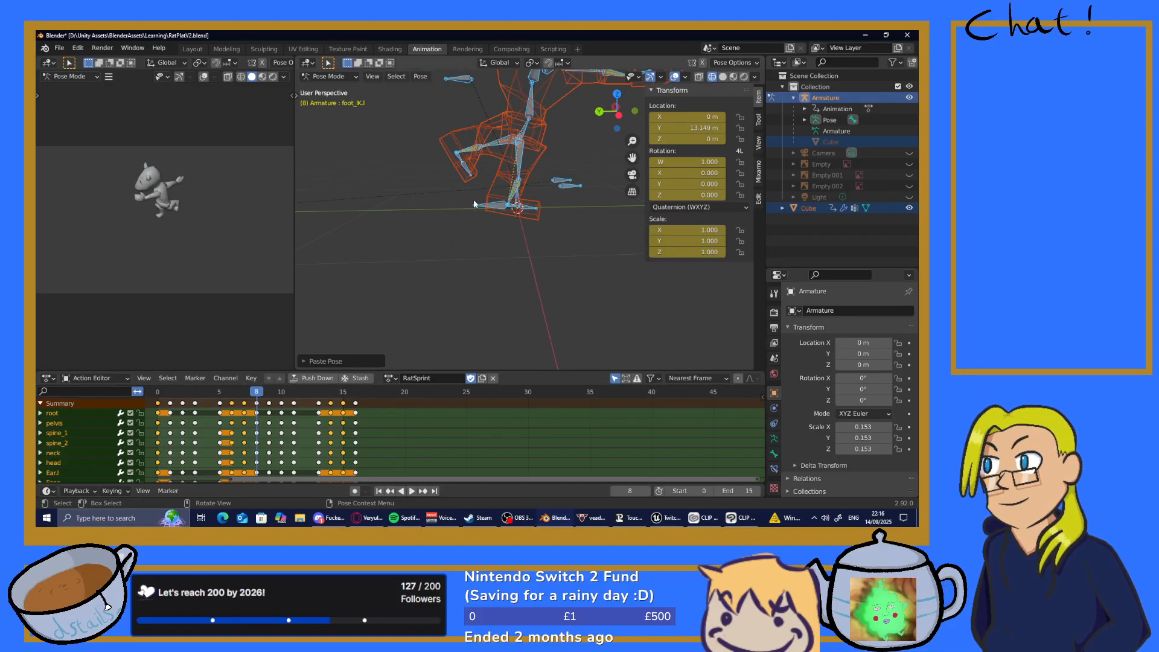
Insert a Location, Rotation & Scale keyframe for all bones at frame 8
left_click(435, 244)
key("a")
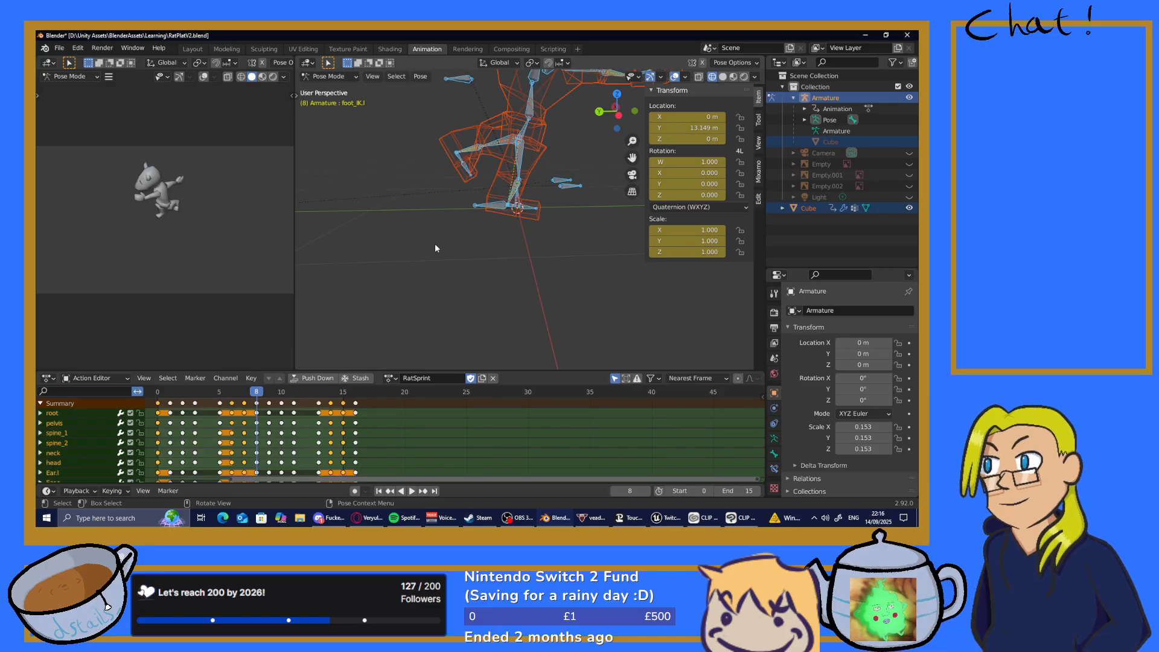
key("i")
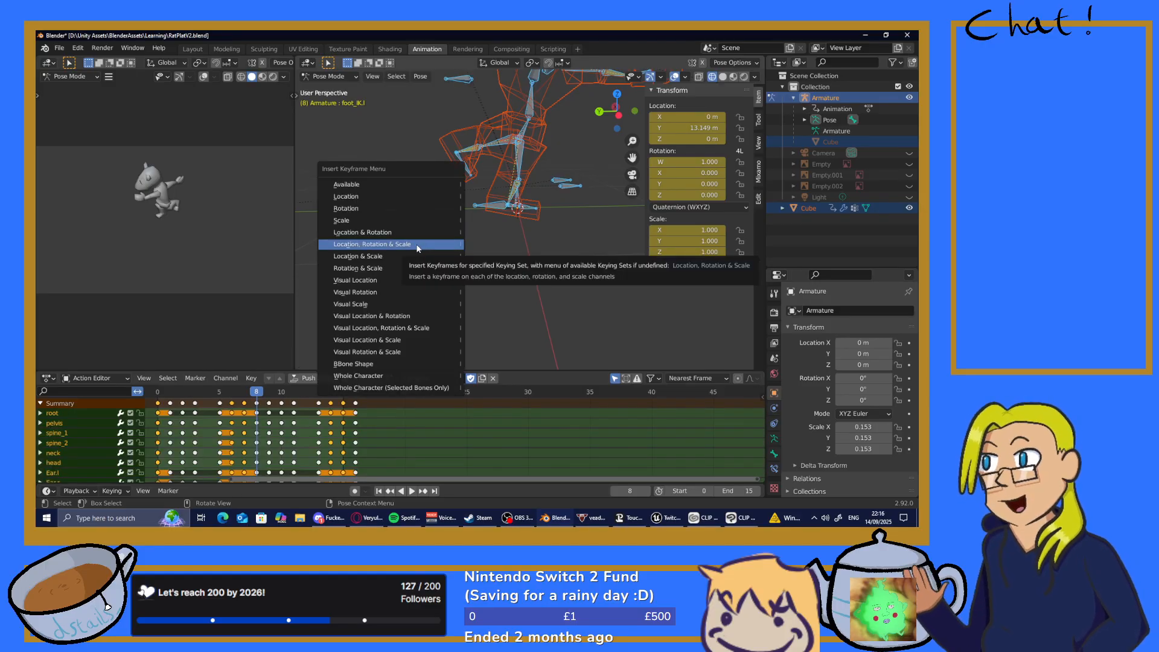
left_click(418, 245)
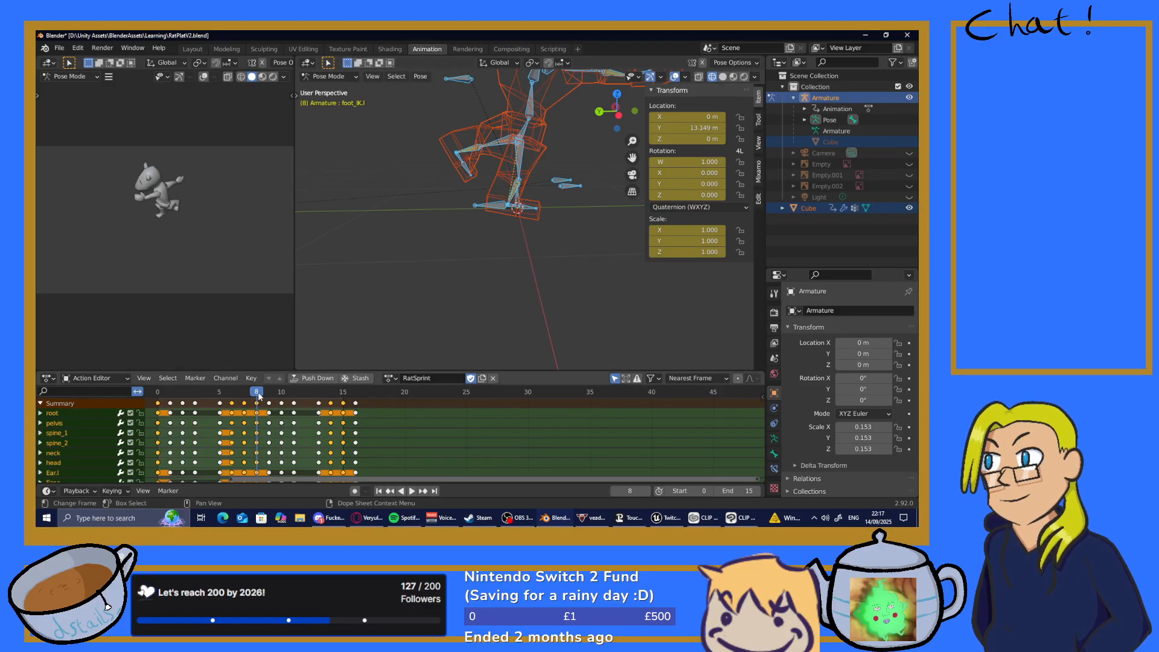
Go to frame 16 and keyframe the location, rotation and scale of all bones
key("space")
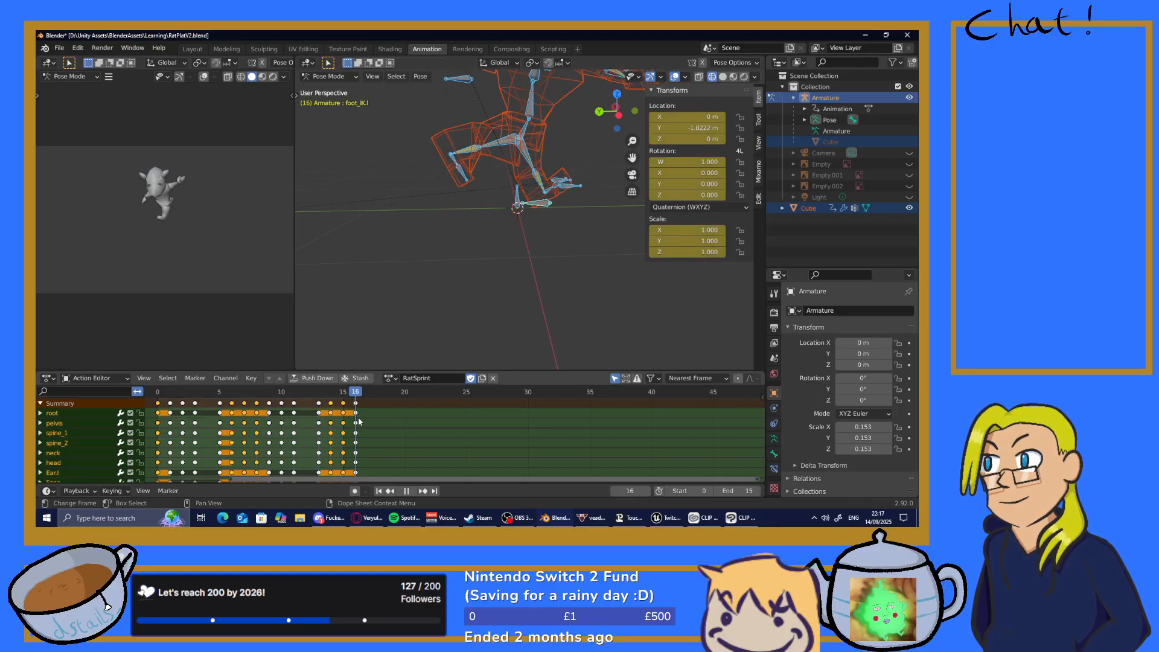
key("space")
key("i")
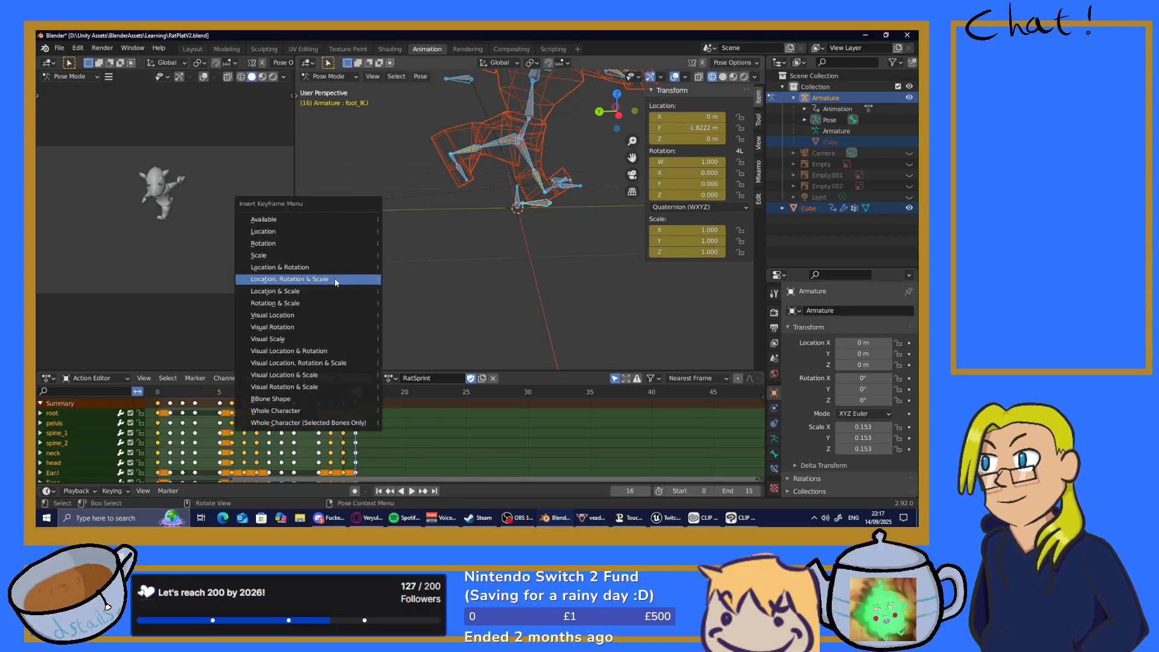
left_click(336, 282)
Paste the copied pose unflipped onto all bones at frame 16
left_click(420, 76)
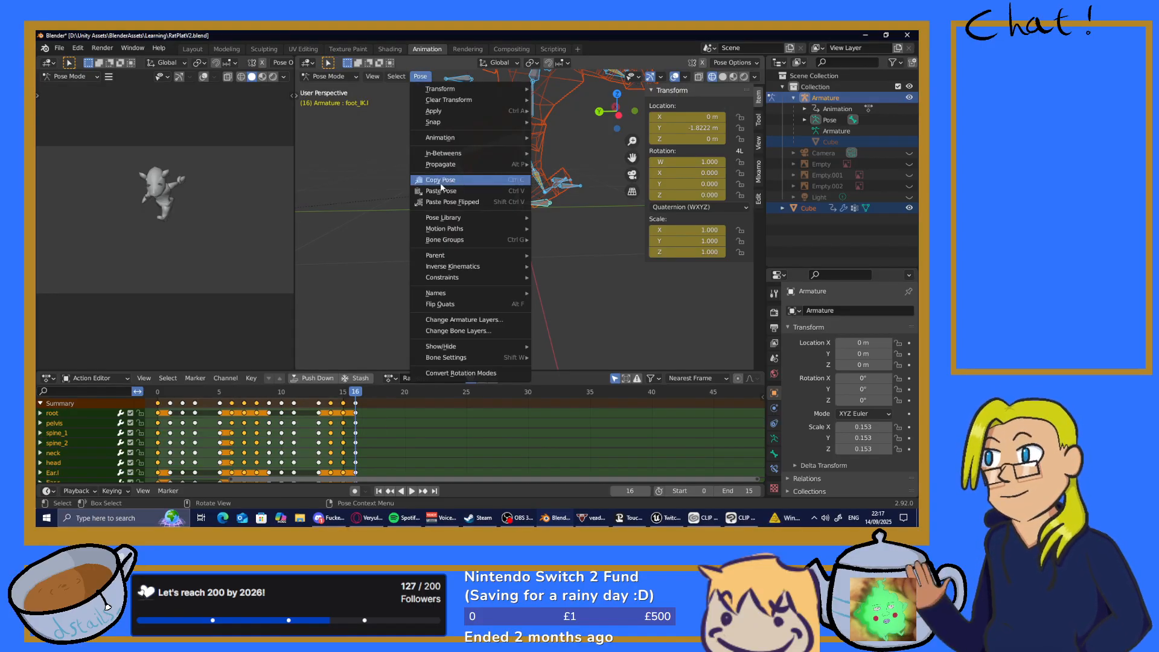
left_click(457, 192)
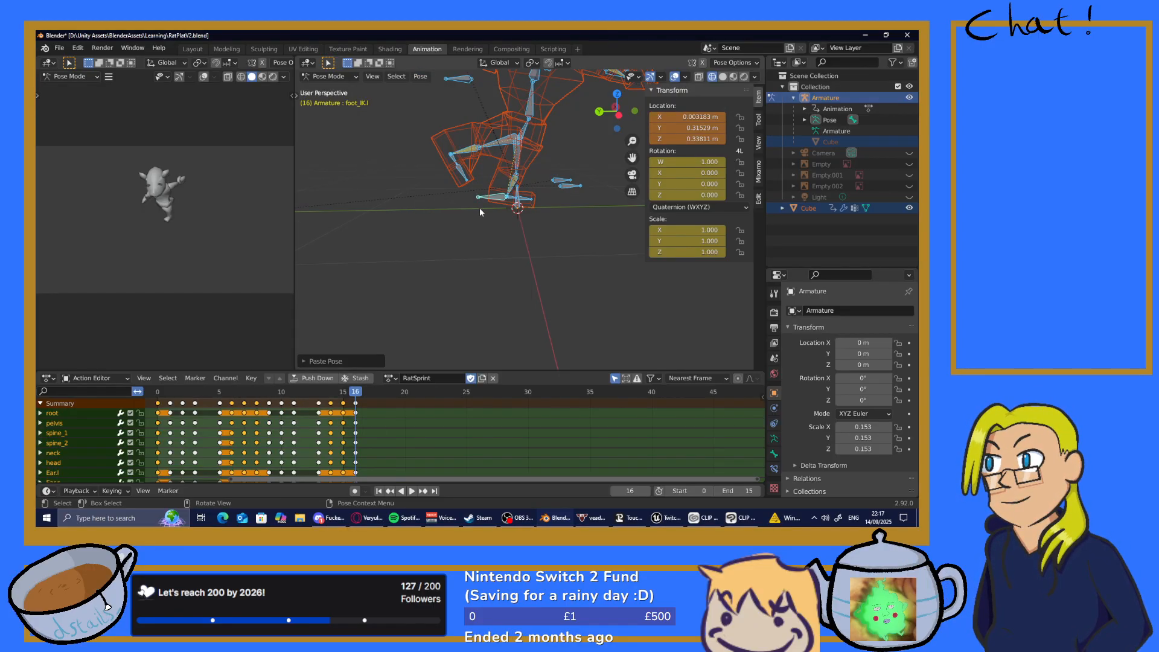
middle_click_drag(479, 208, 516, 230)
left_click(426, 77)
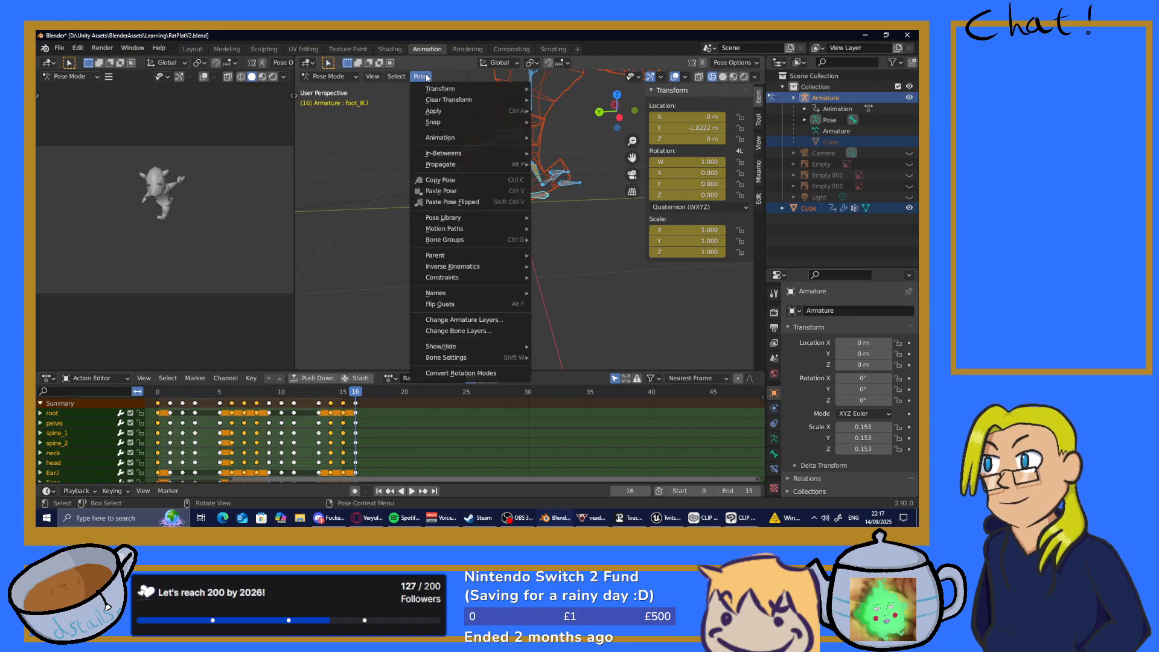
left_click(457, 192)
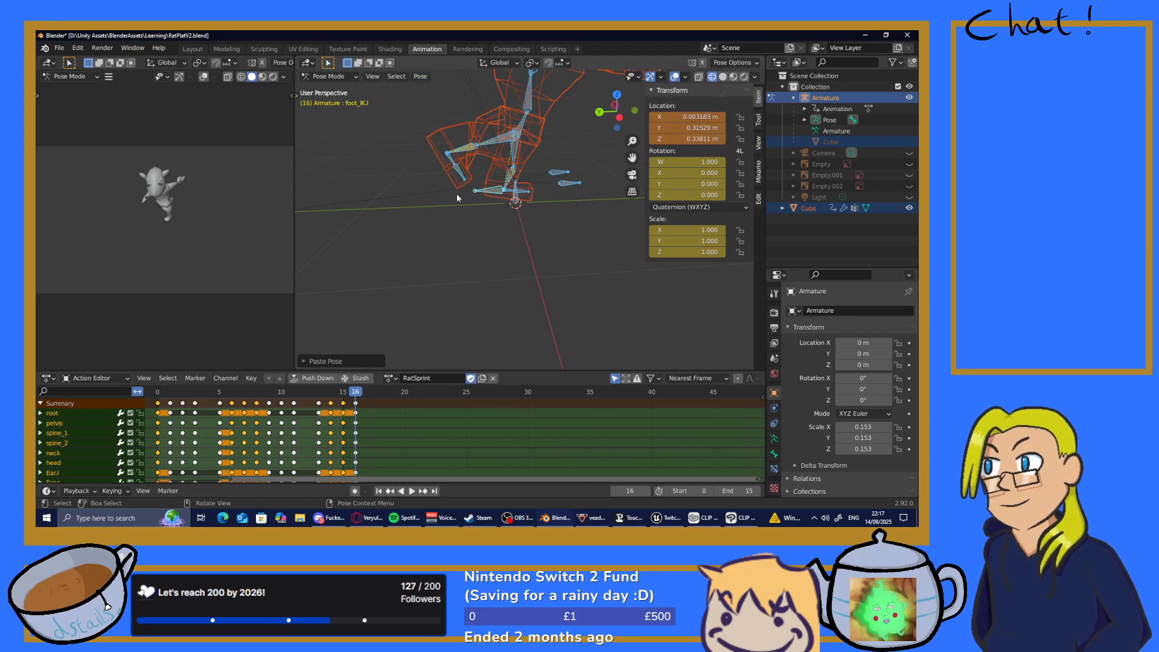
Insert a Location, Rotation & Scale keyframe for all bones to store the pasted pose at frame 16
left_click(446, 271)
key("i")
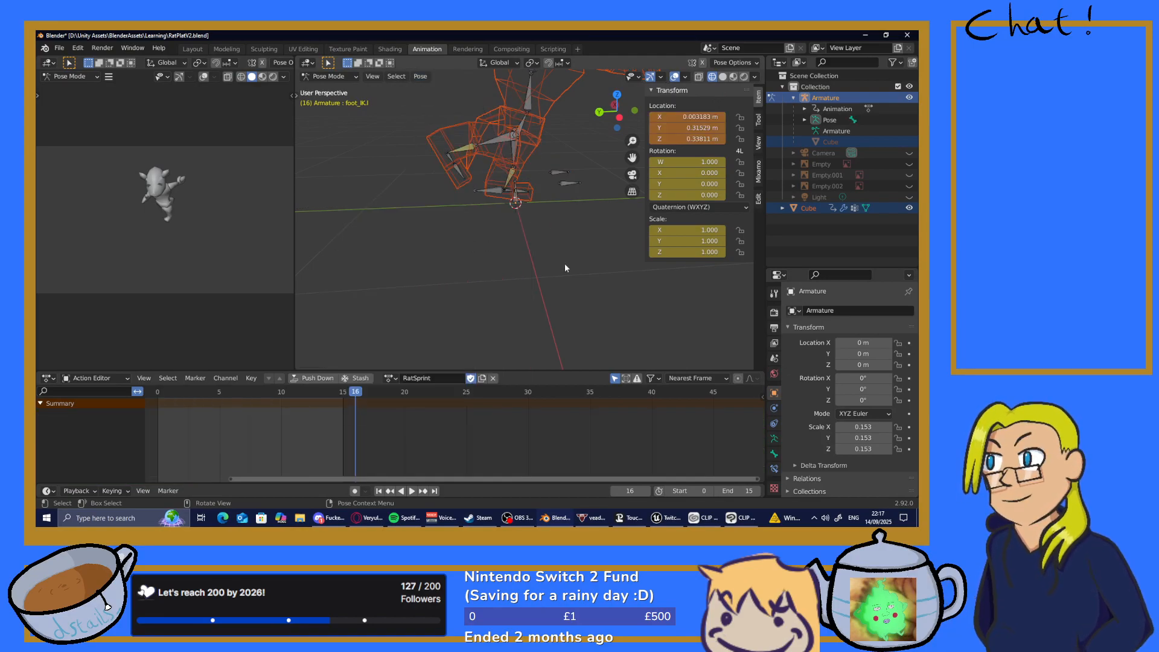
key("a")
key("i")
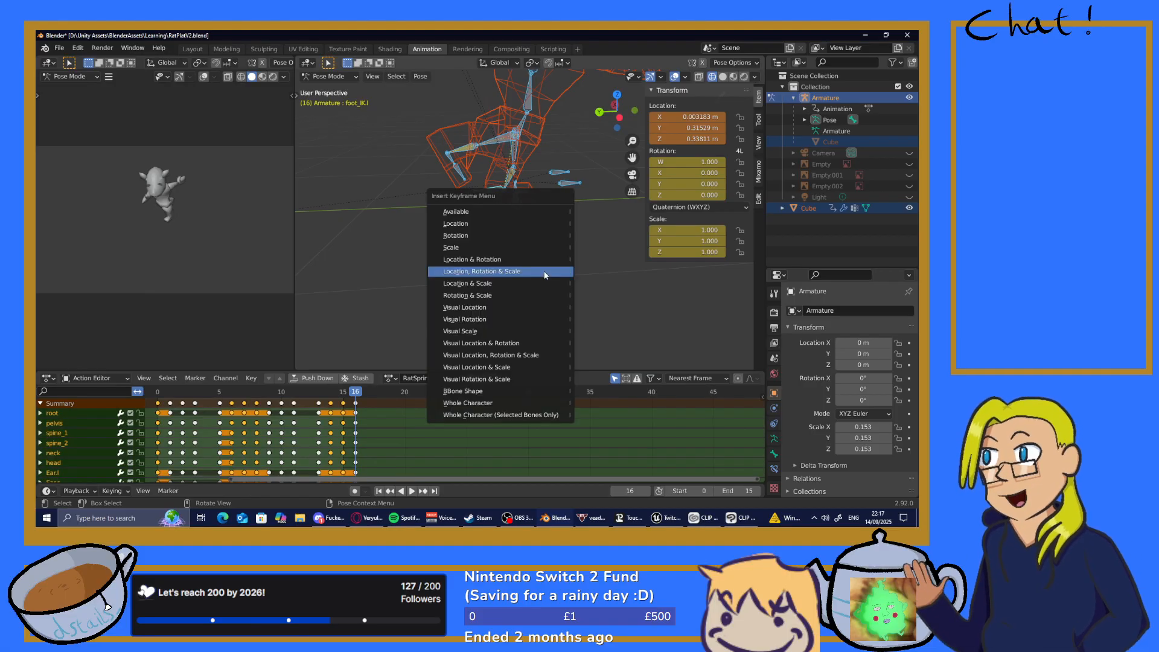
left_click(485, 272)
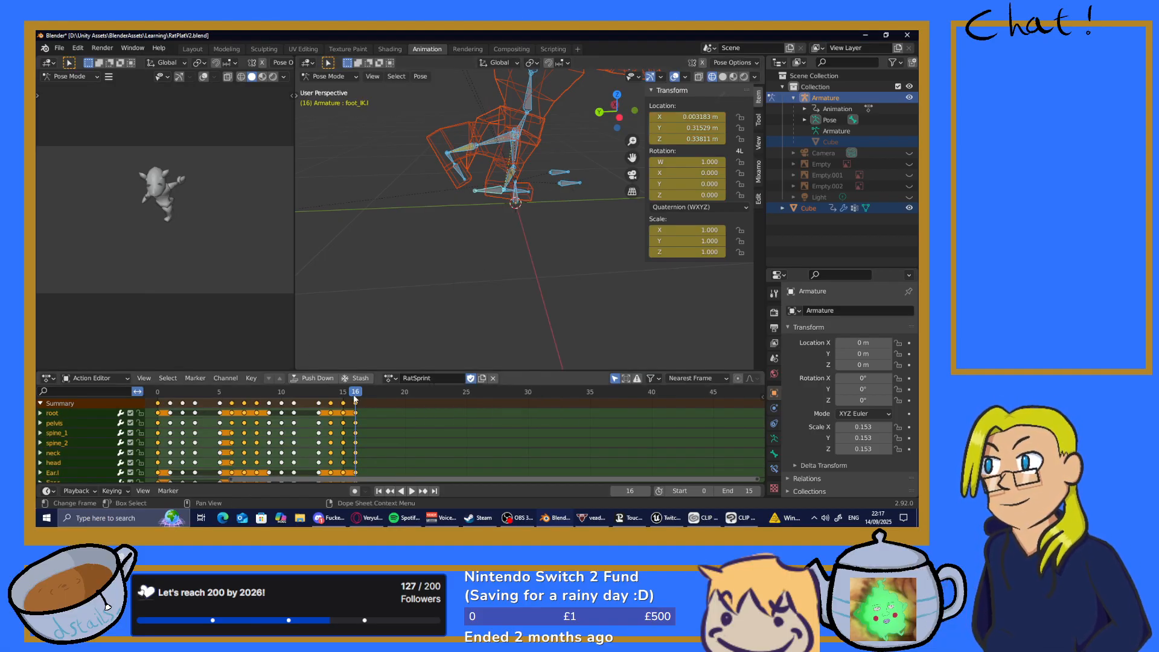
Scrub and play back the sprint cycle, viewing the whole character to check its leg motion
key("space")
left_click_drag(219, 401, 355, 423)
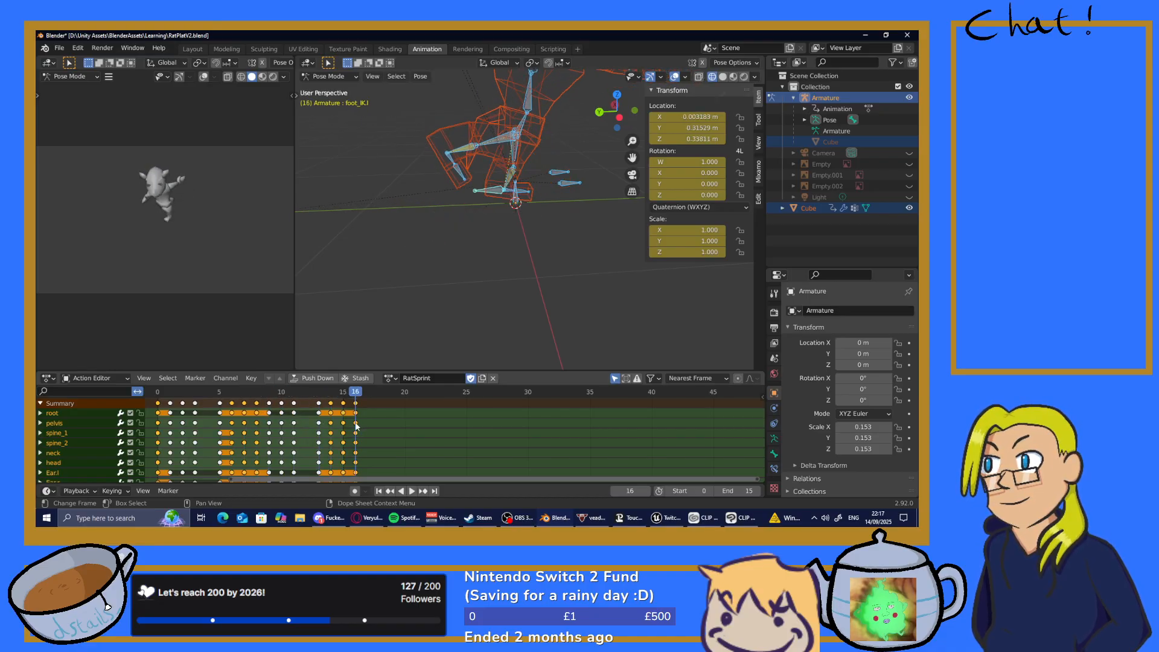
left_click(407, 490)
left_click(410, 491)
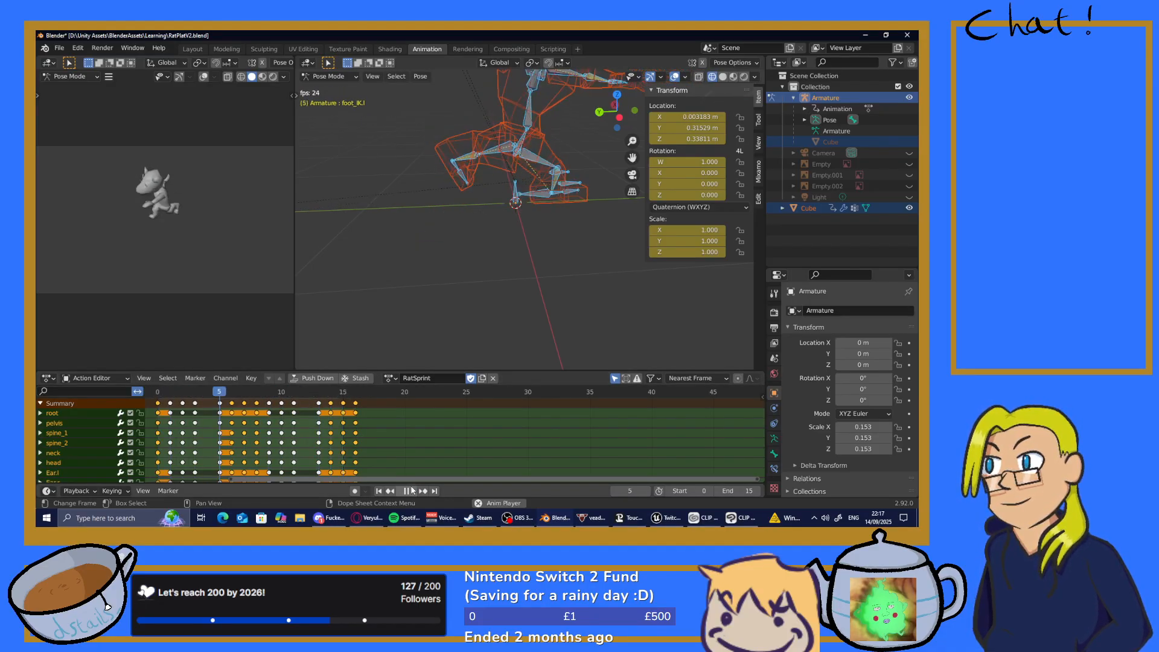
mouse_move(506, 291)
middle_mouse_down()
mouse_move(396, 285)
mouse_move(400, 272)
mouse_move(508, 277)
middle_mouse_up()
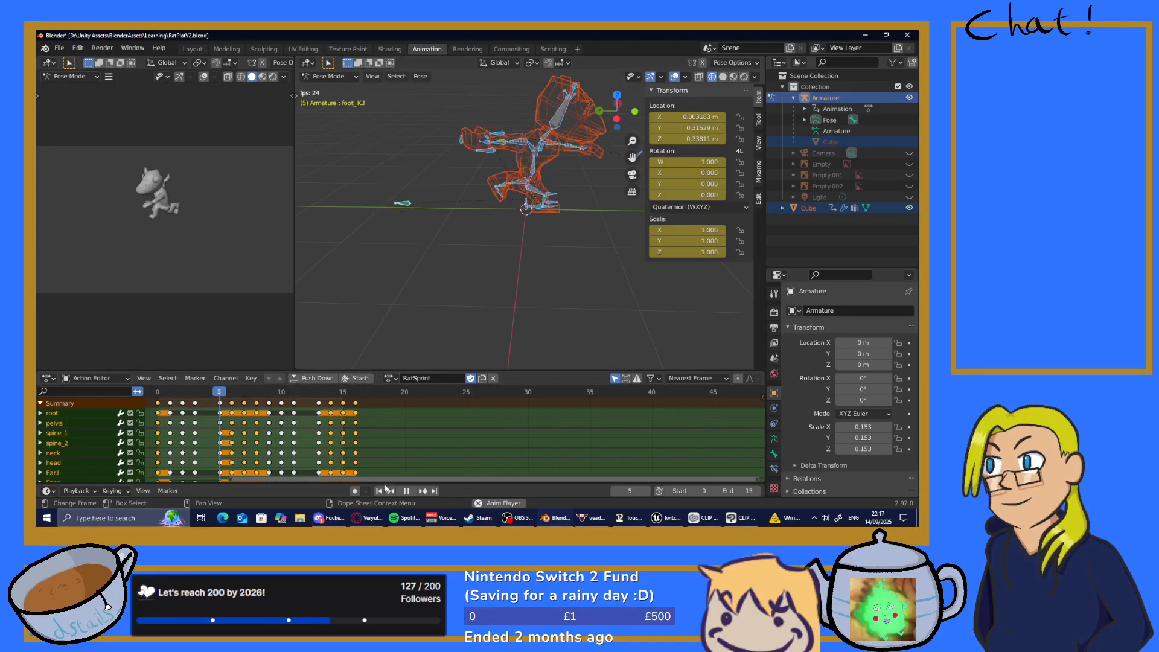
key("space")
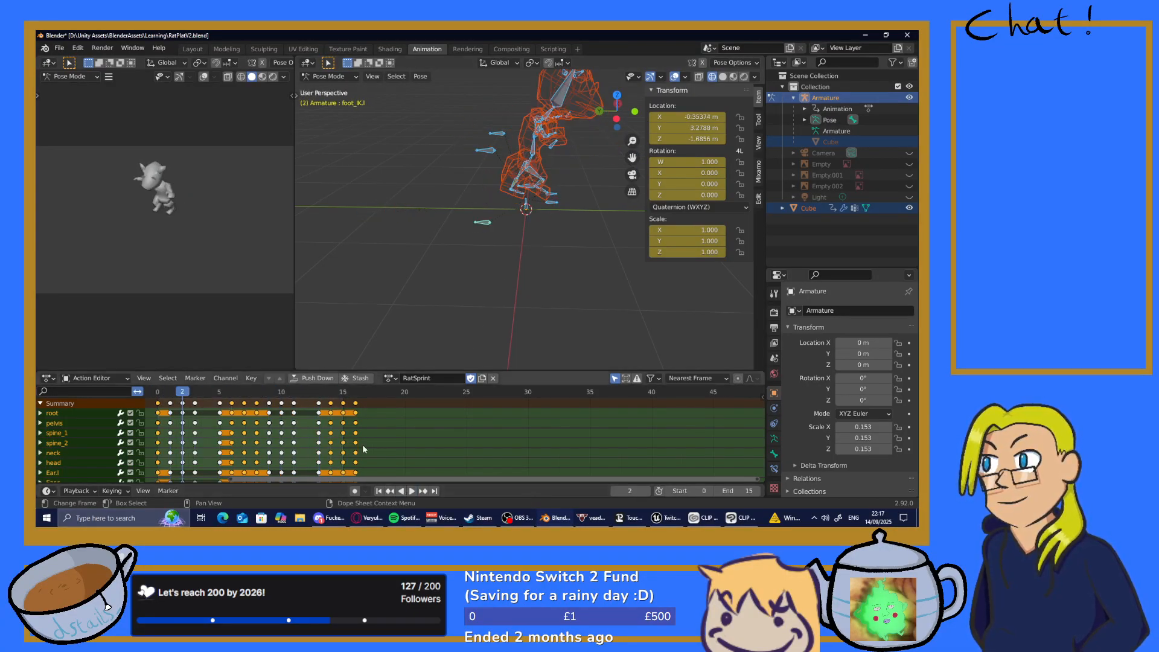
left_click(183, 402)
key("g")
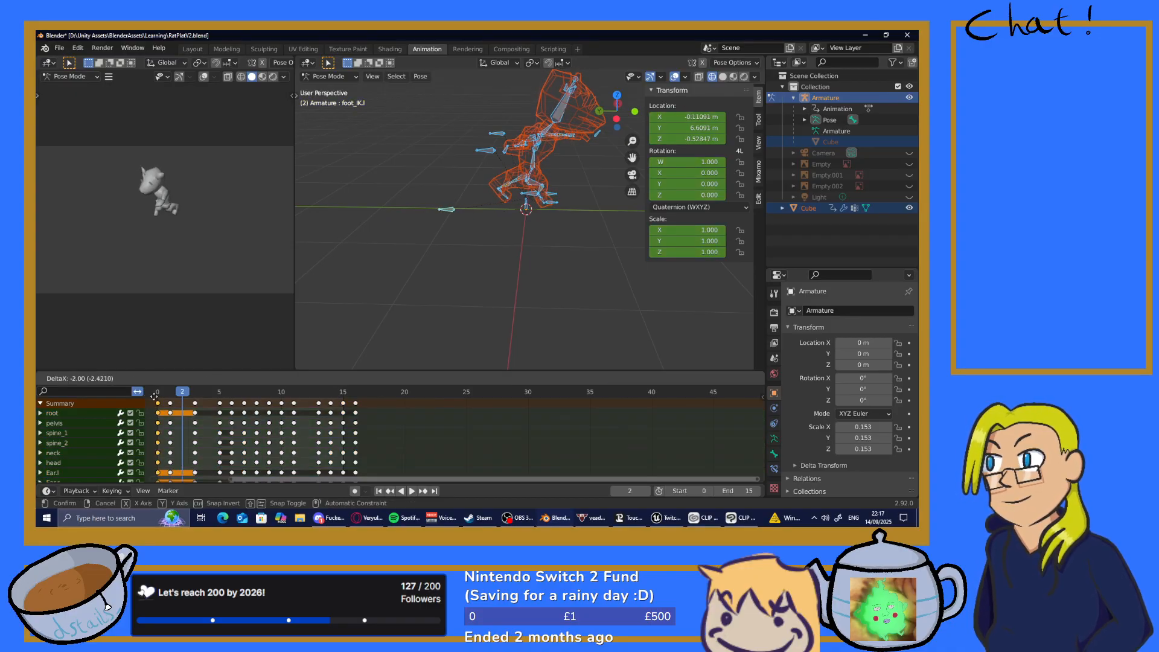
left_click(184, 404)
Scrub through the opening frames of the sprint cycle and examine the poses around frame 3
key("space")
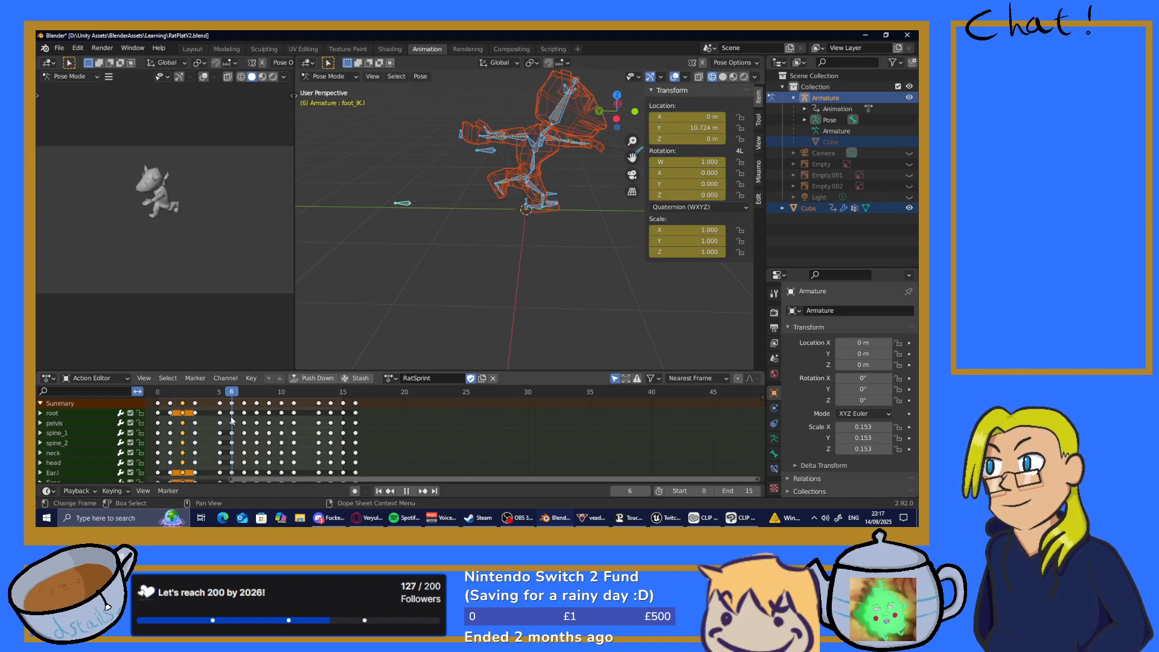
left_click_drag(231, 417, 189, 414)
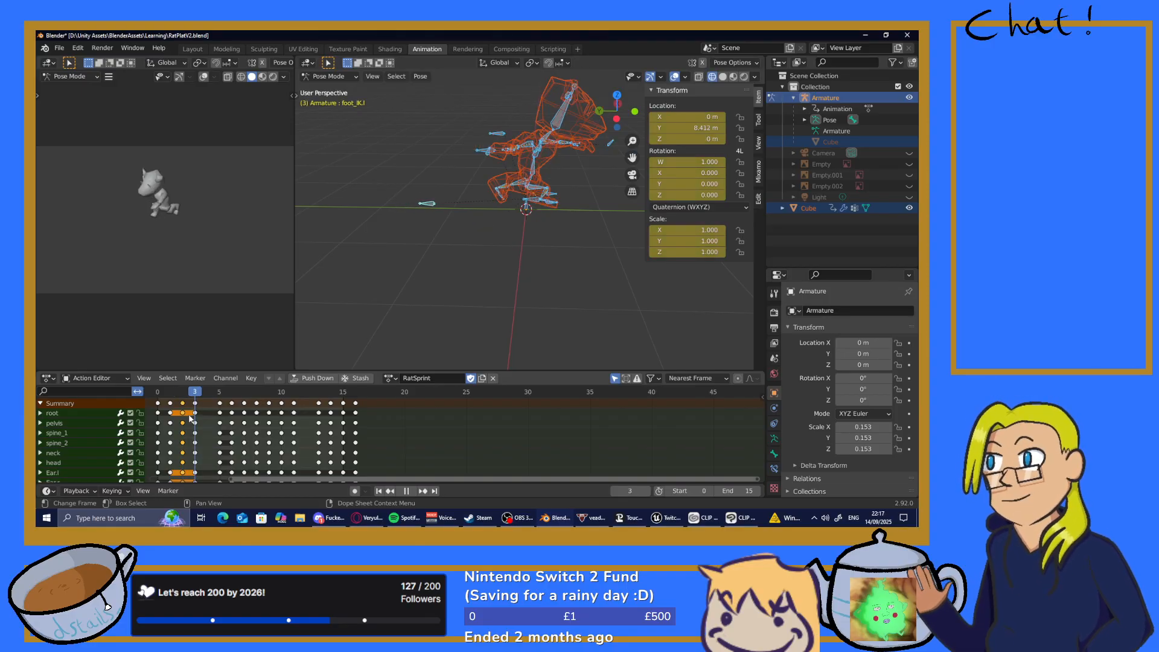
key("space")
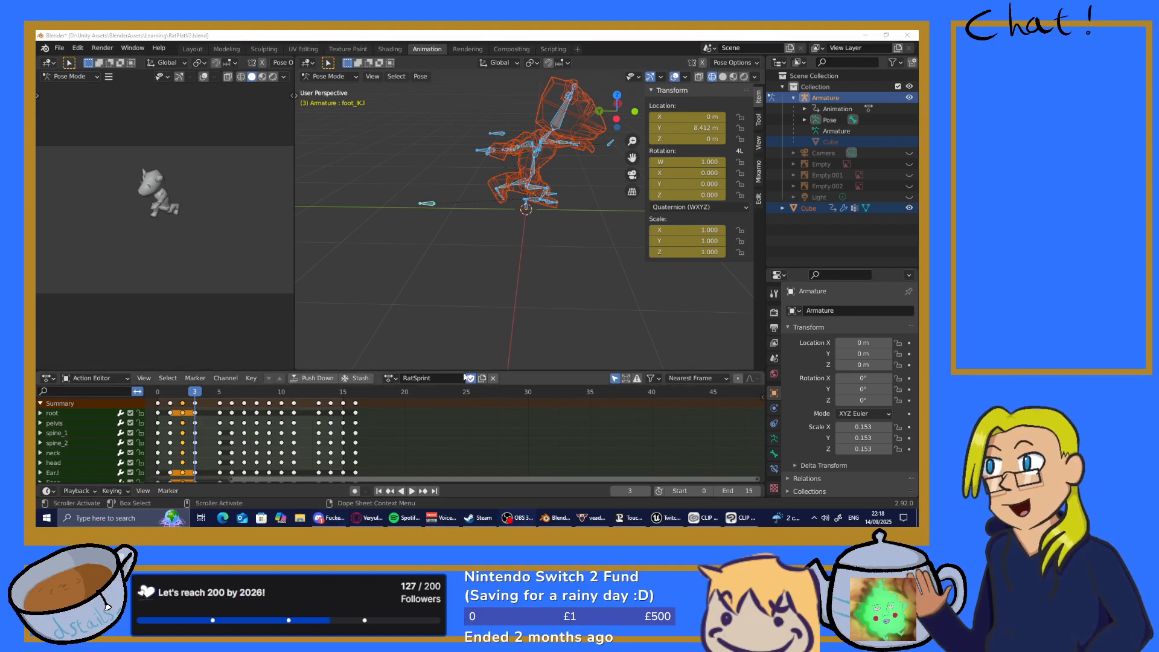
mouse_move(194, 403)
left_mouse_down()
mouse_move(174, 403)
mouse_move(203, 403)
left_mouse_up()
key("space")
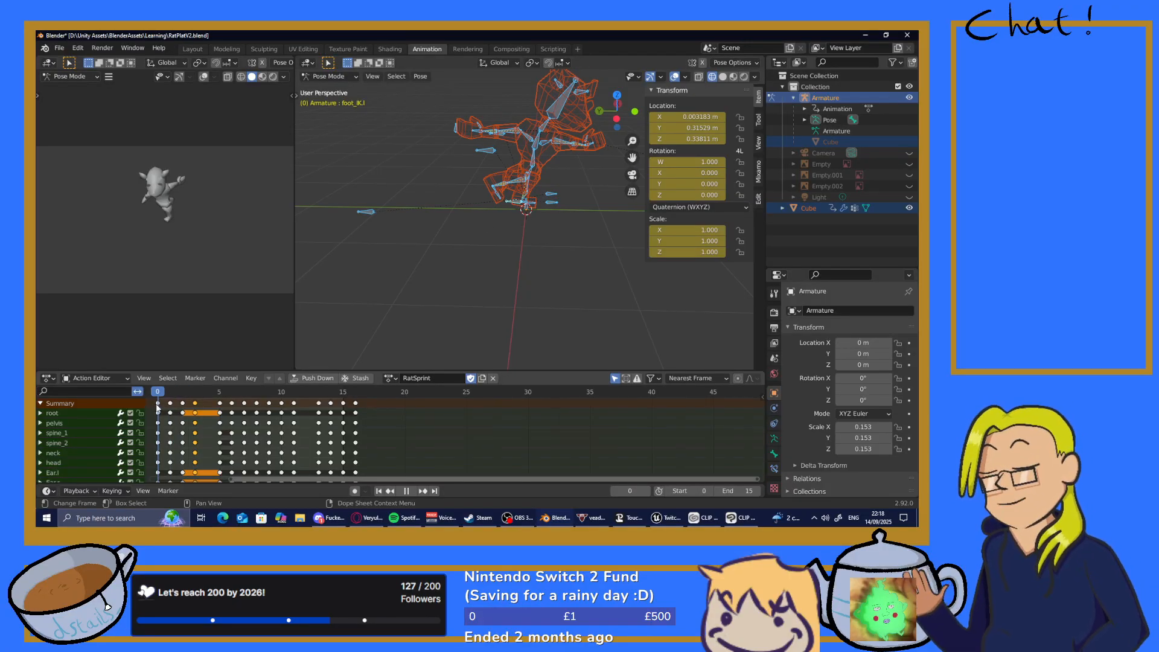
left_click_drag(160, 409, 313, 496)
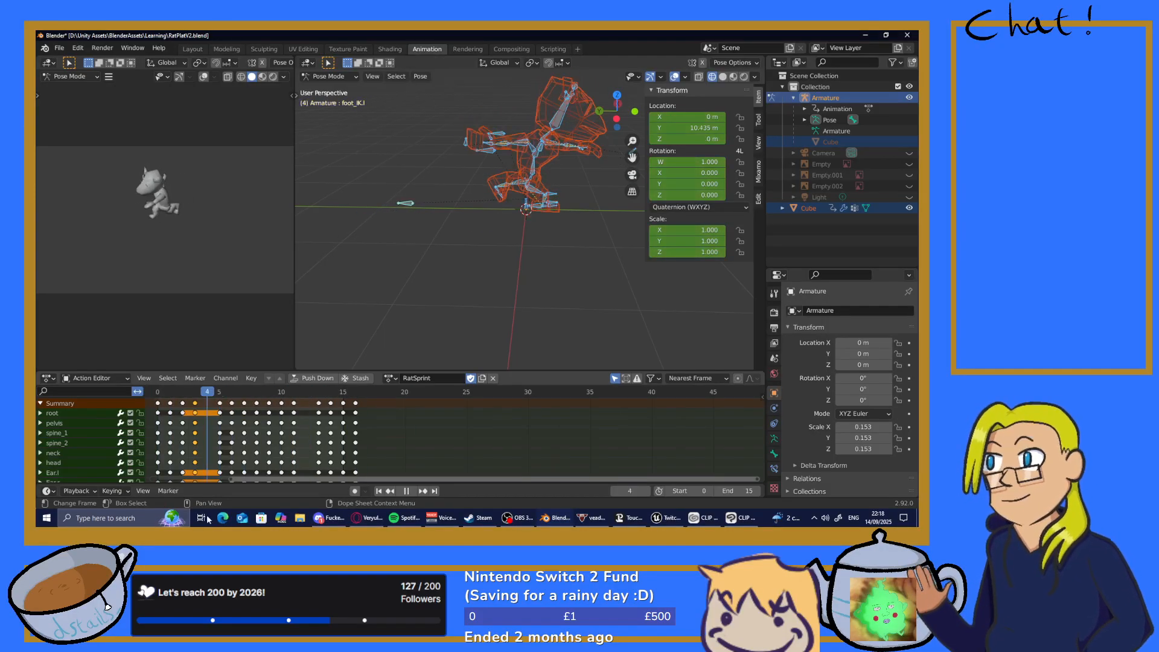
key("space")
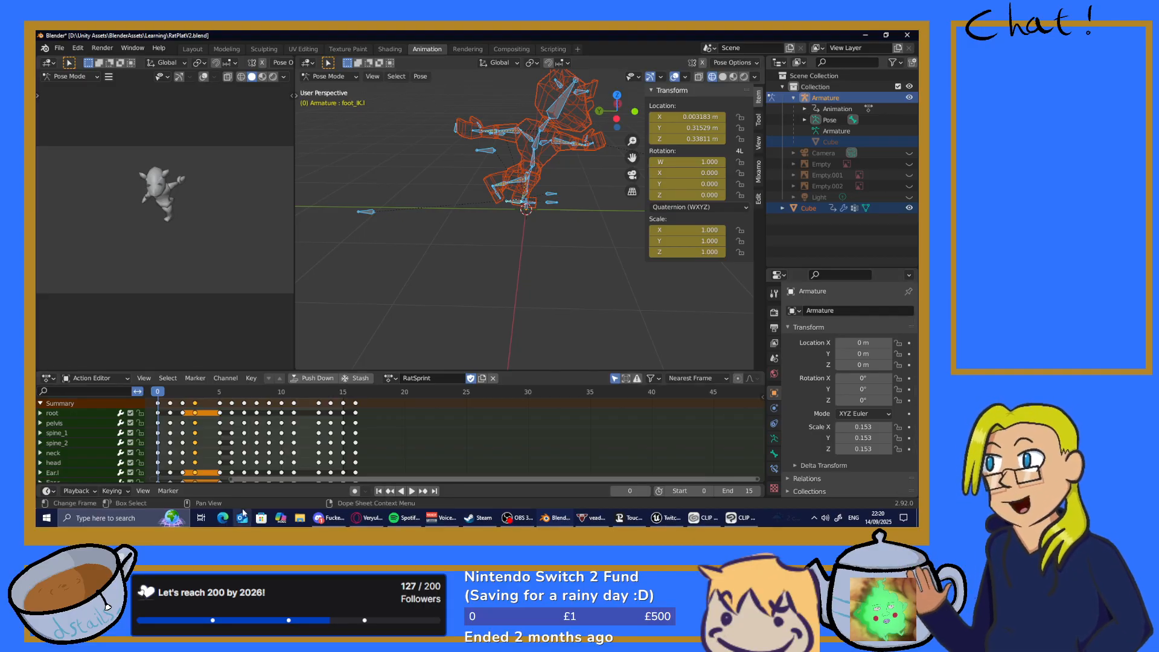
key("space")
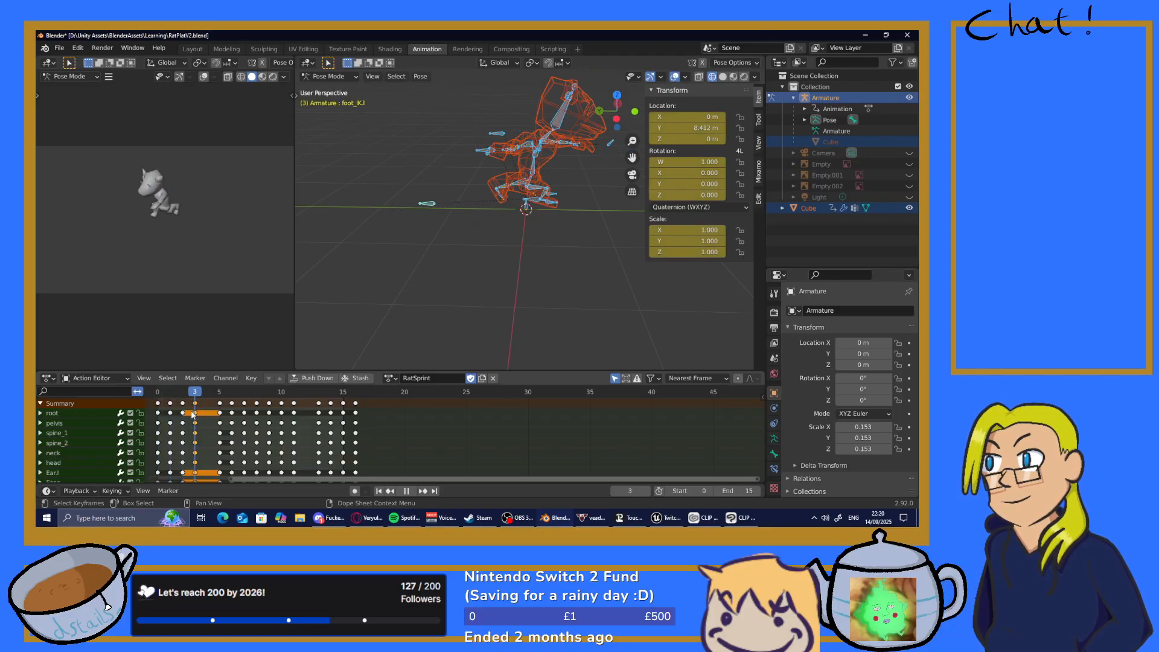
key("space")
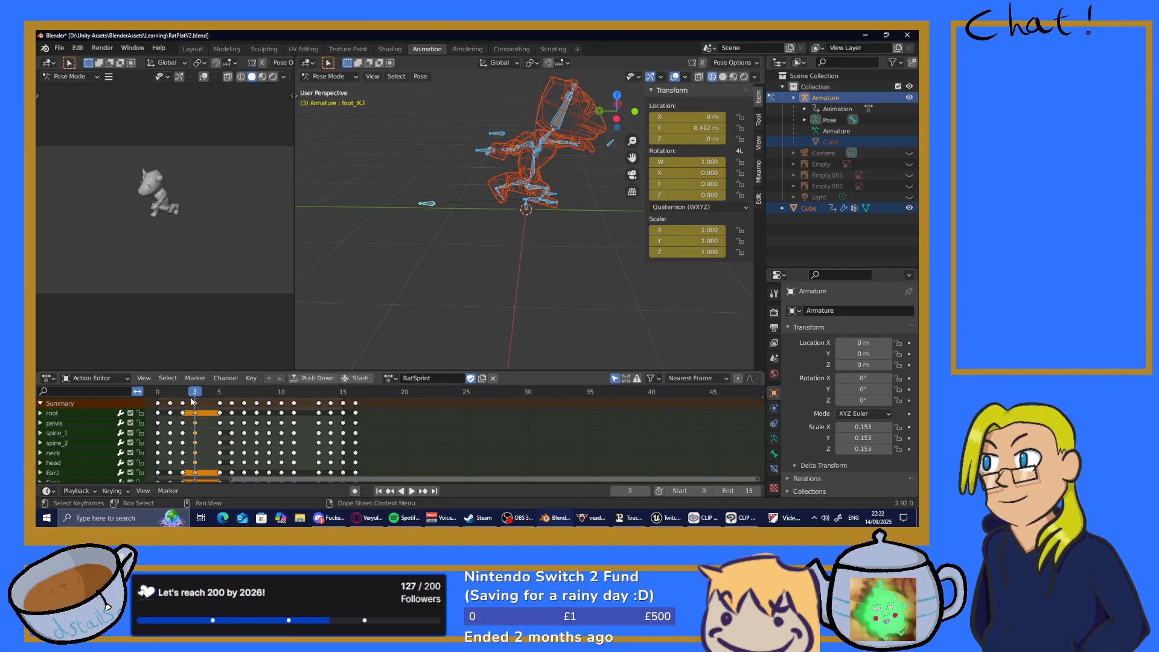
Go to frame 5 of the sprint cycle and check the rat's leg pose from several angles
middle_click_drag(435, 260, 400, 214)
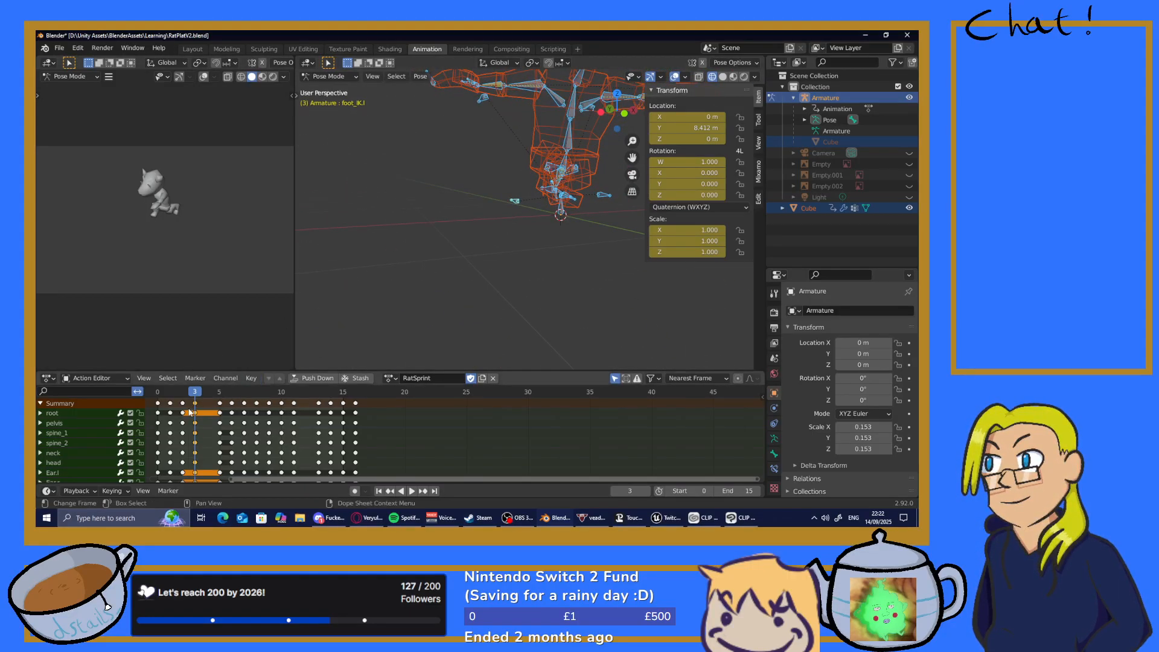
key("space")
left_click_drag(197, 392, 224, 393)
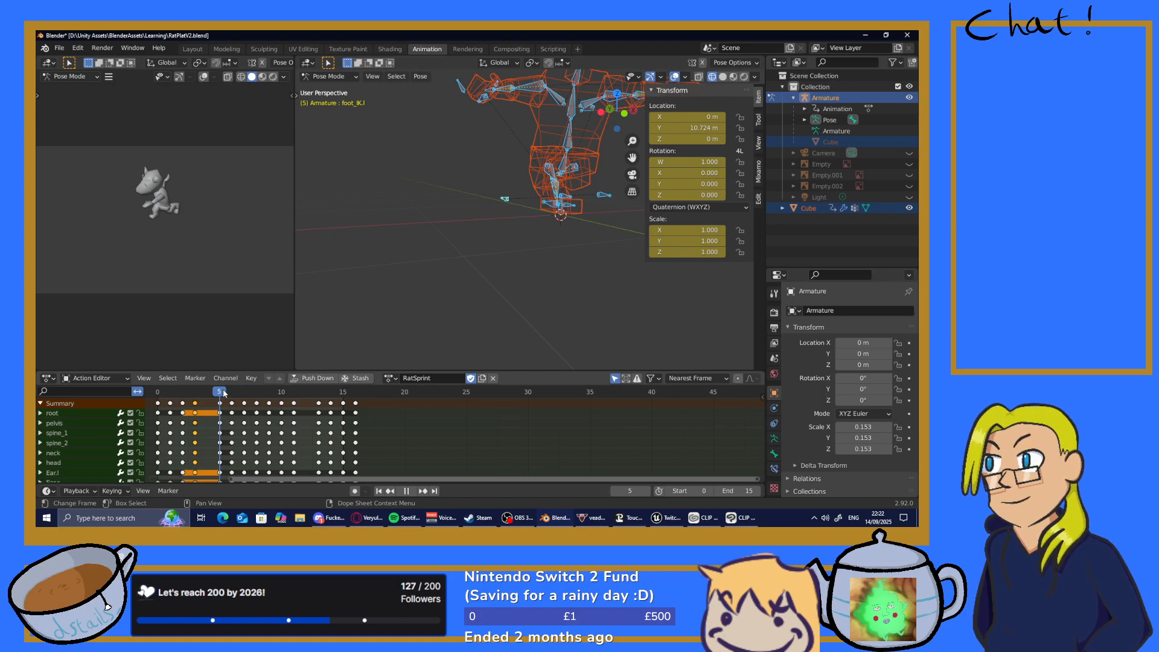
key("Escape")
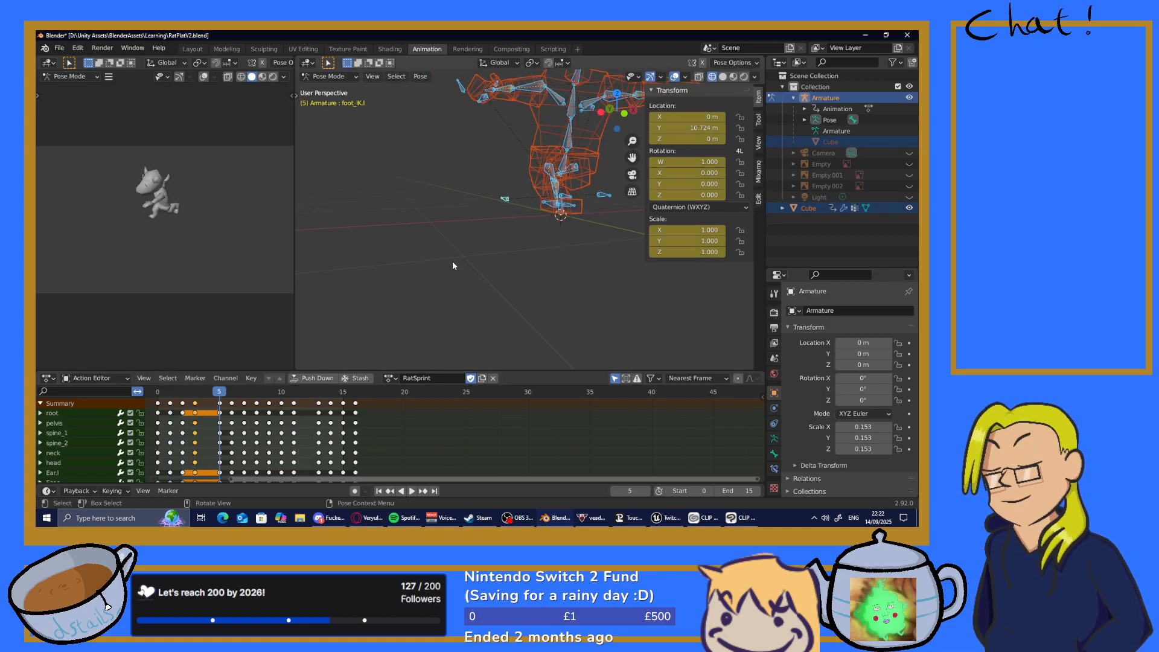
middle_click_drag(453, 266, 491, 222)
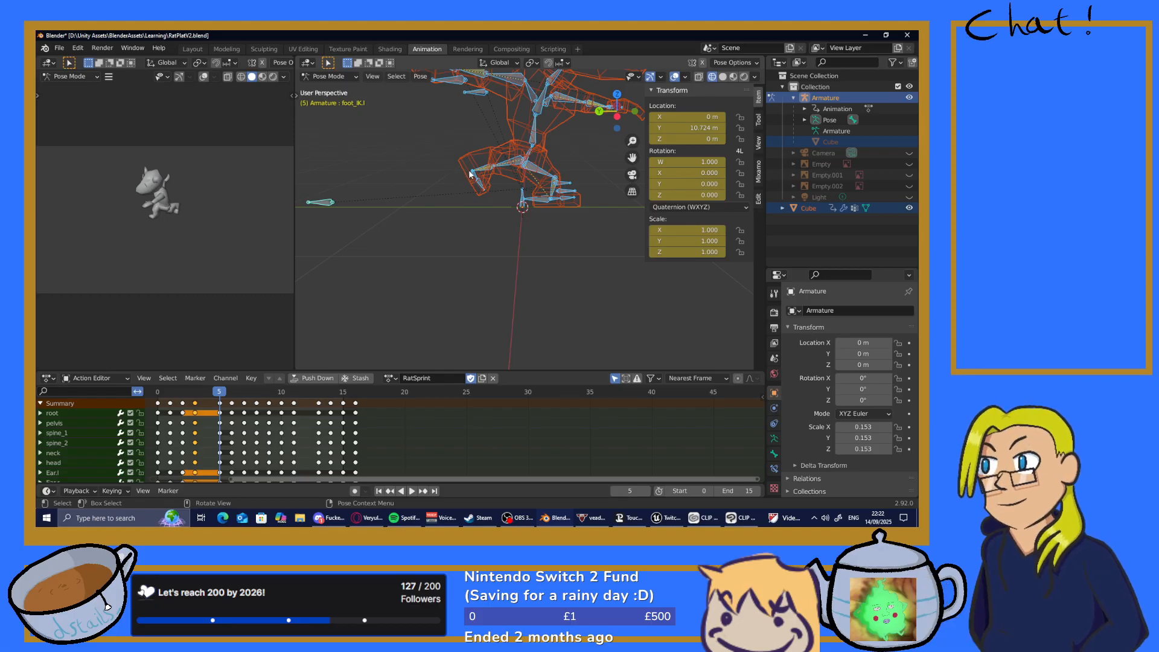
mouse_move(470, 173)
middle_mouse_down()
mouse_move(523, 199)
mouse_move(470, 158)
middle_mouse_up()
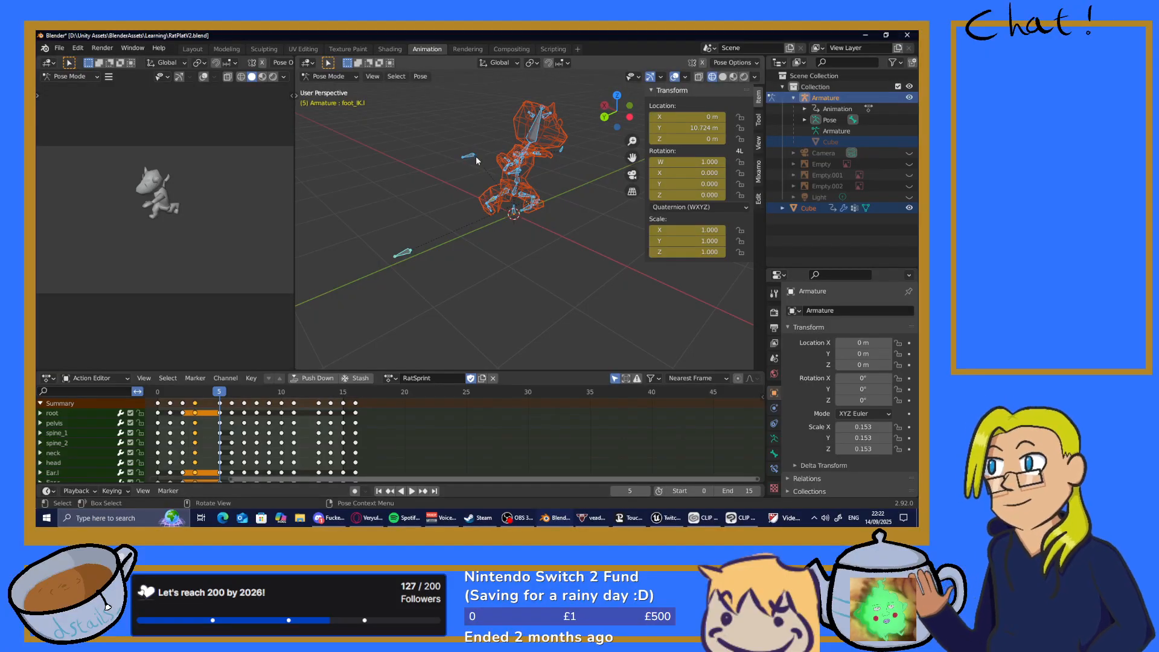
left_click(475, 157)
middle_click_drag(548, 249, 486, 233)
scroll(484, 216, "up", 4)
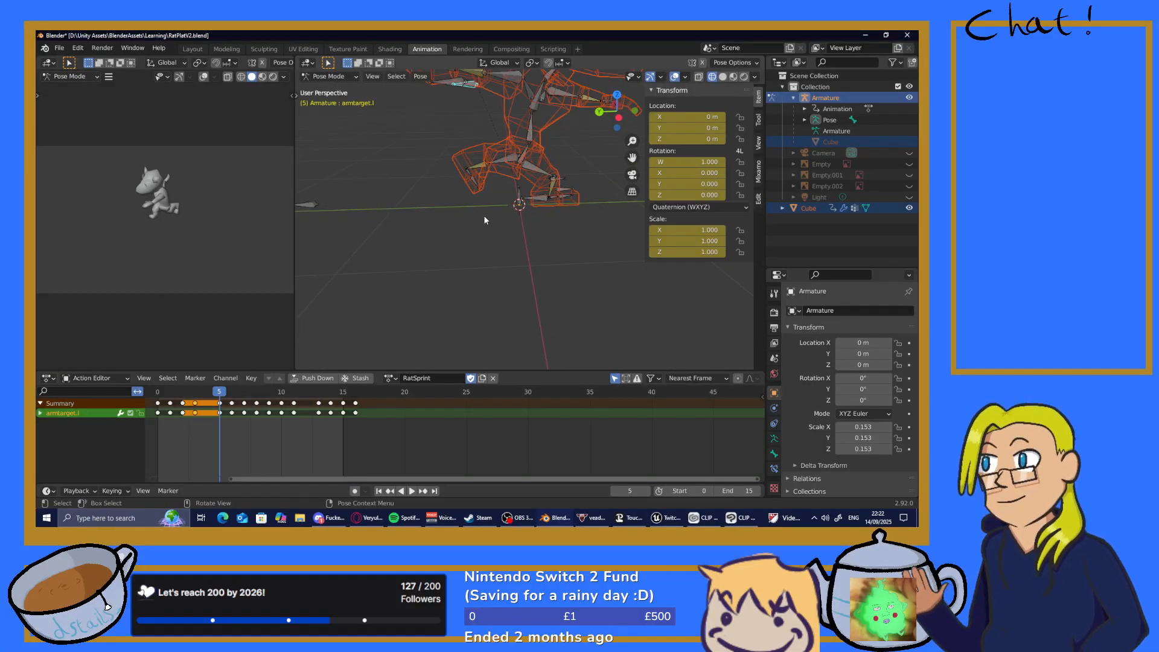
key("g")
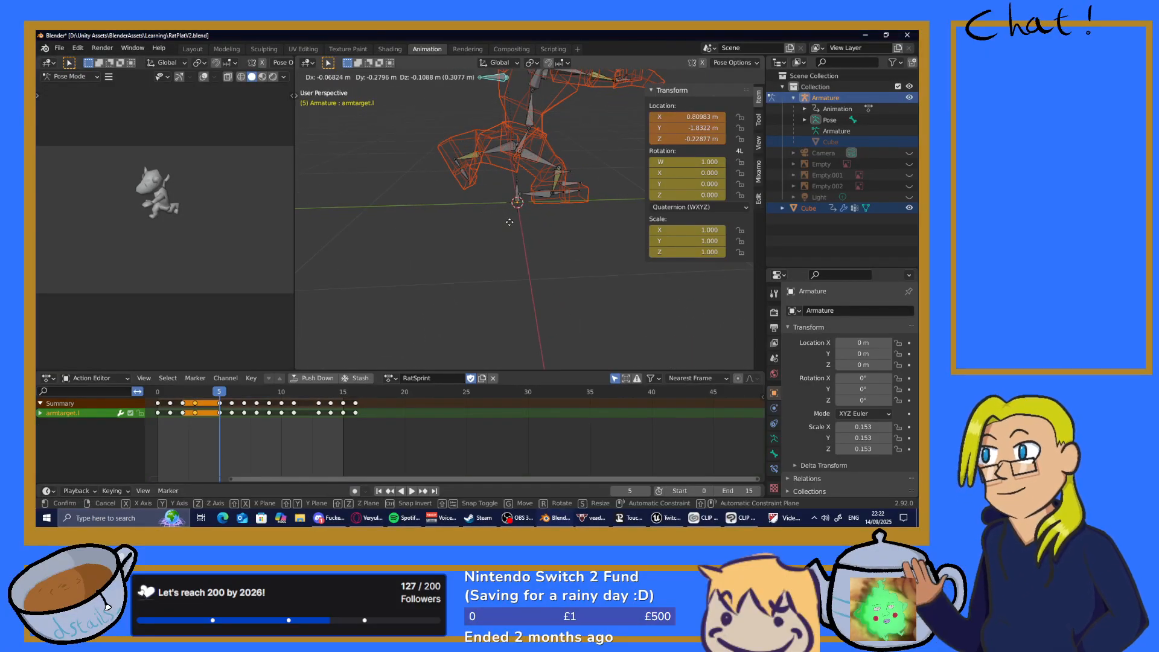
right_click(510, 222)
middle_click_drag(510, 222, 461, 223)
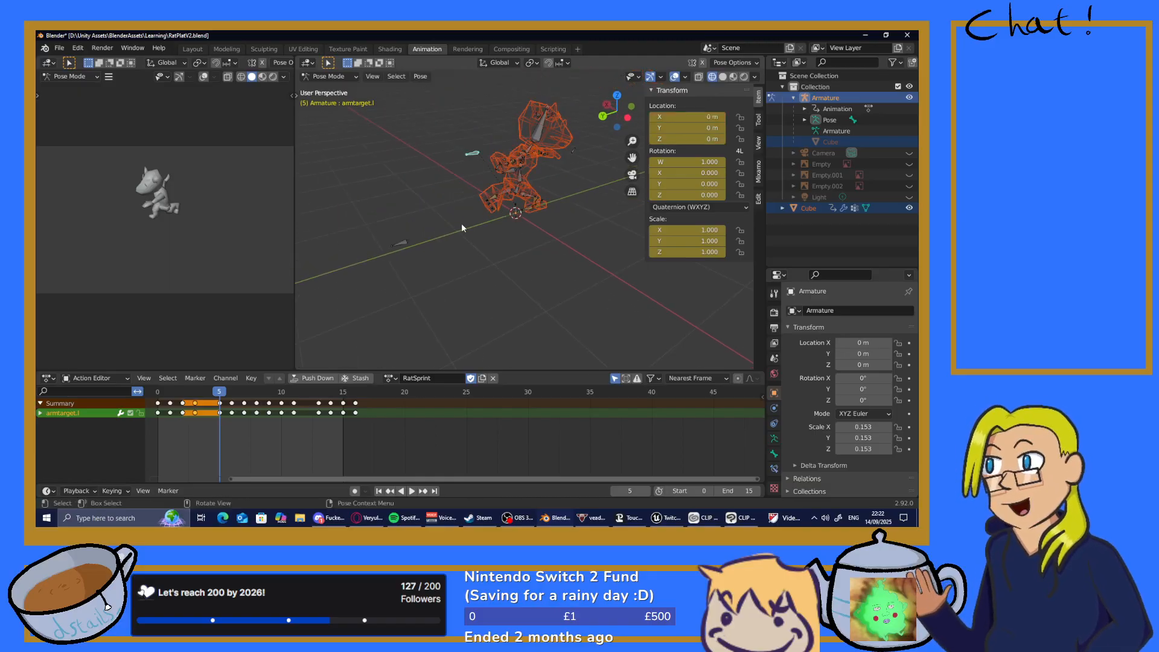
Move the stray foot_IK.l control back to the rat's raised foot at frame 5, to about Y 1.38 m and Z 1.27 m
left_click(403, 246)
middle_click_drag(523, 243, 476, 247)
key("g")
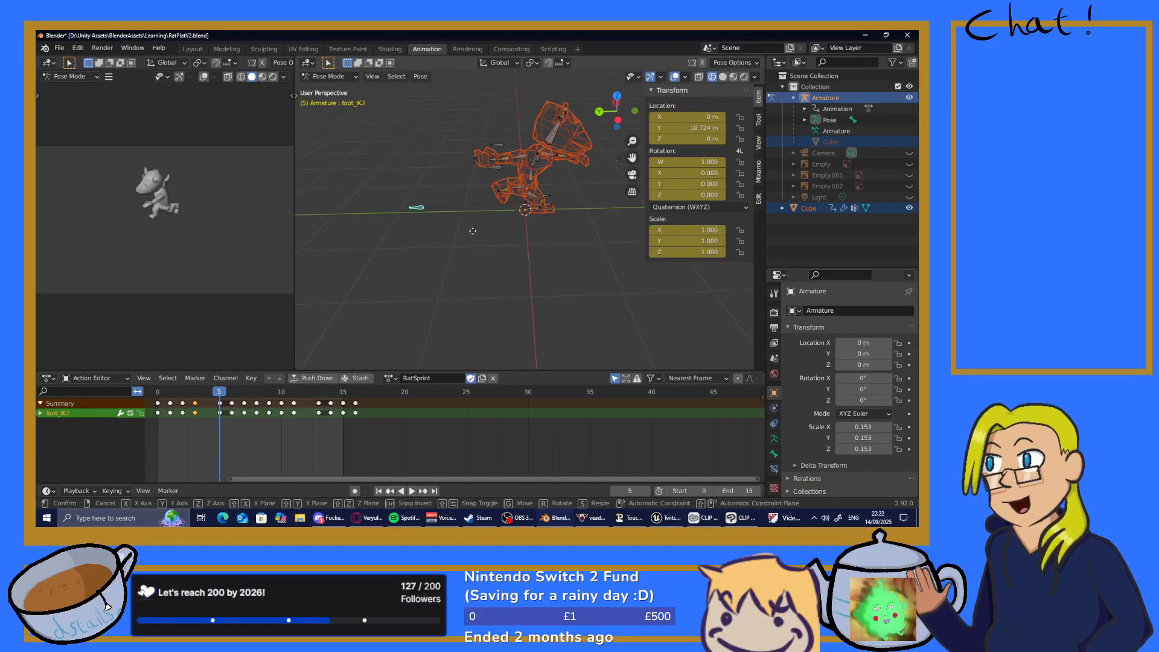
left_click(558, 222)
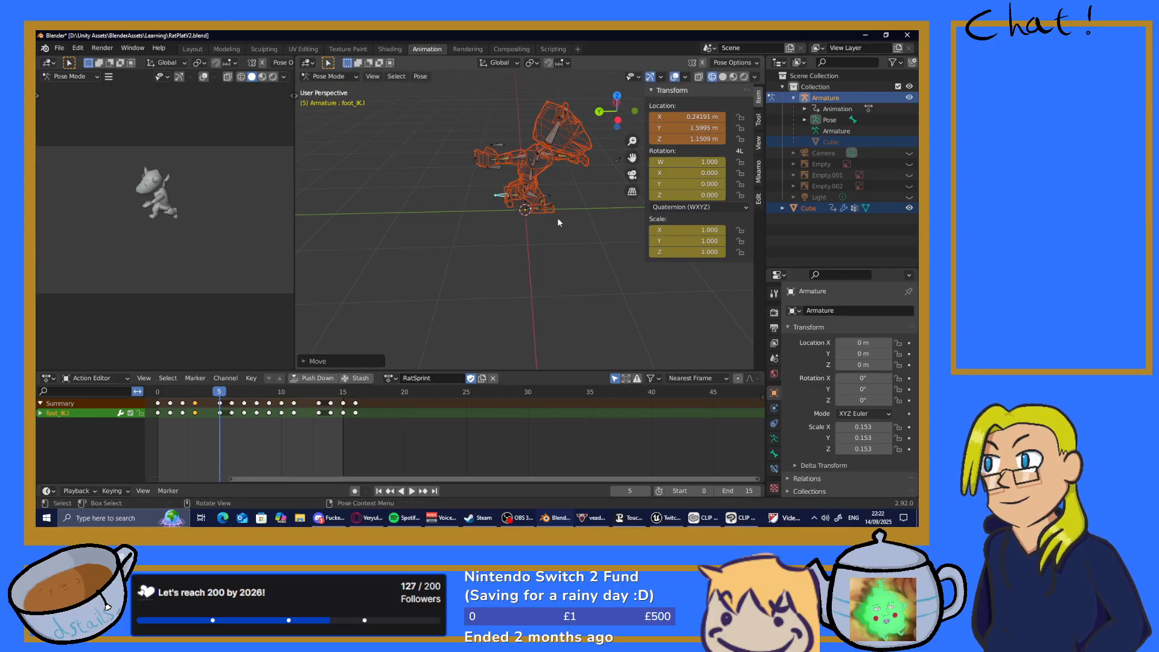
middle_click_drag(558, 222, 478, 242)
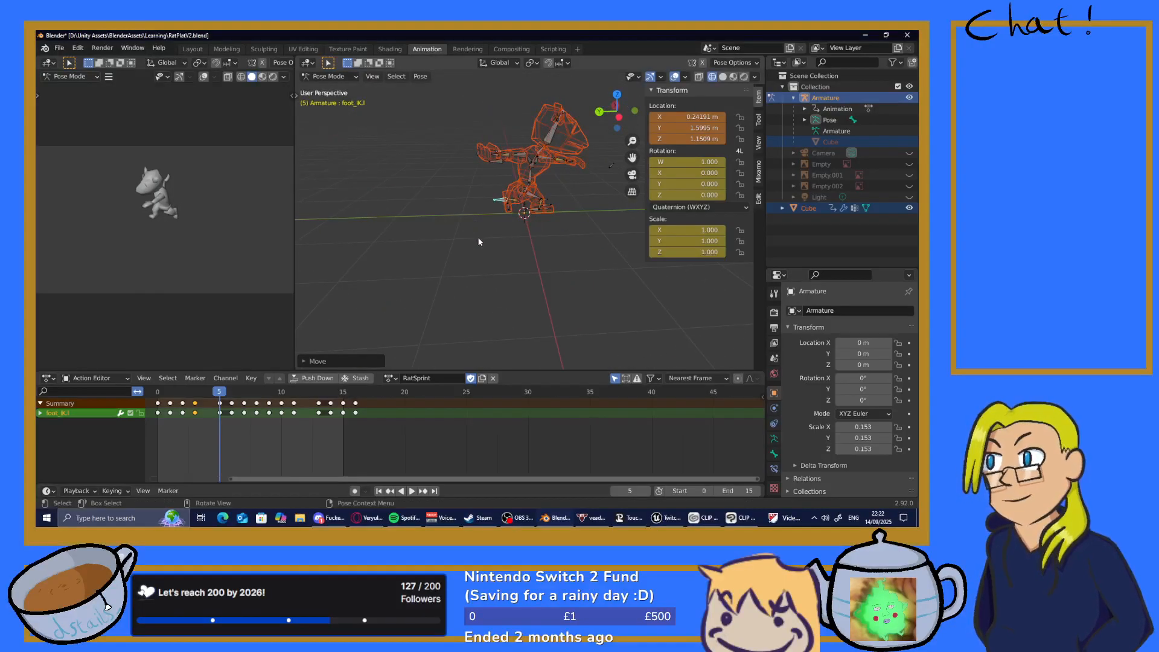
scroll(479, 230, "up", 3)
key("g")
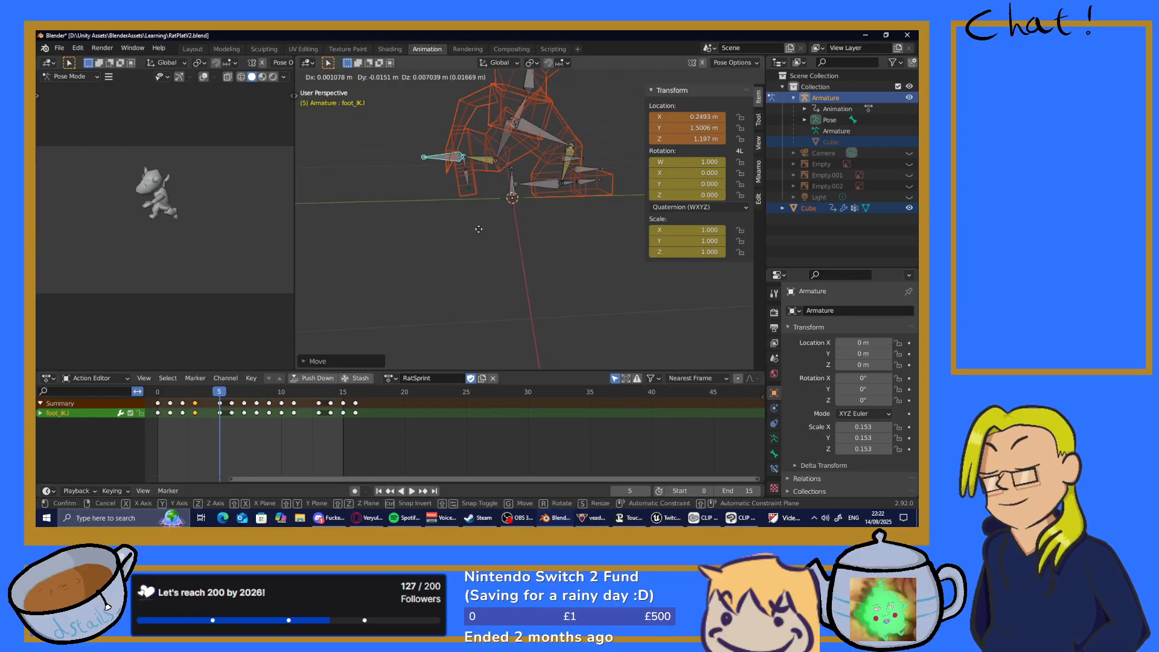
right_click(482, 226)
Shift foot_IK.l sideways to about X -0.07 m, then raise it along global Z to about 1.59 m
middle_click_drag(487, 226, 568, 249)
key("g")
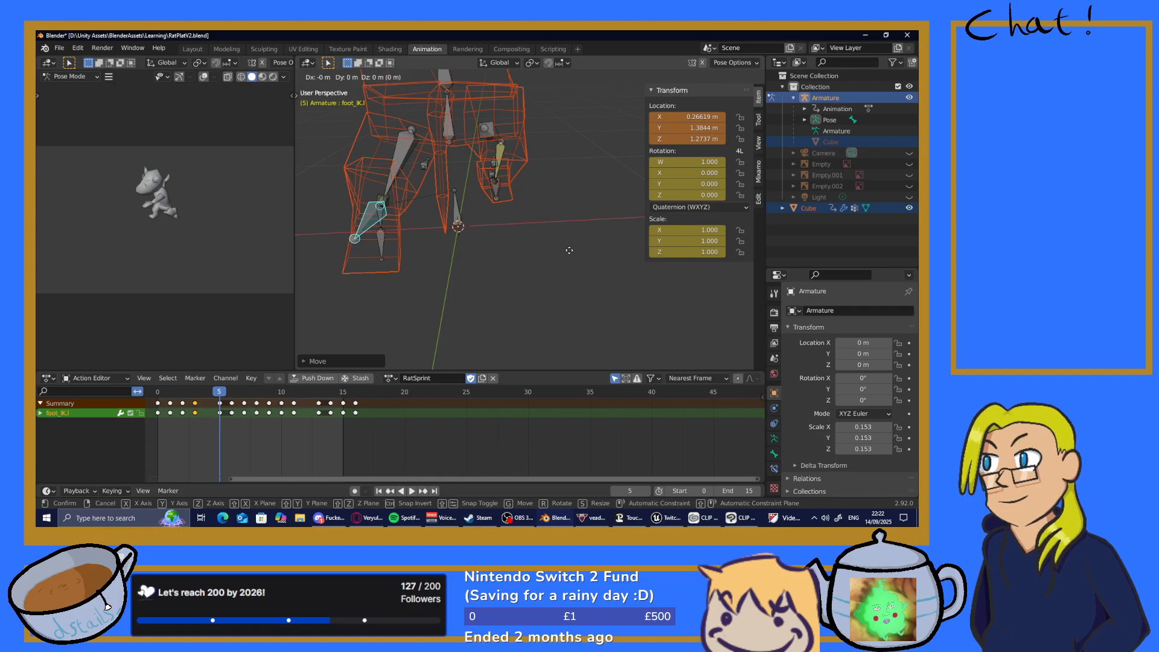
left_click(585, 248)
middle_click_drag(586, 248, 400, 287)
key("g")
key("z")
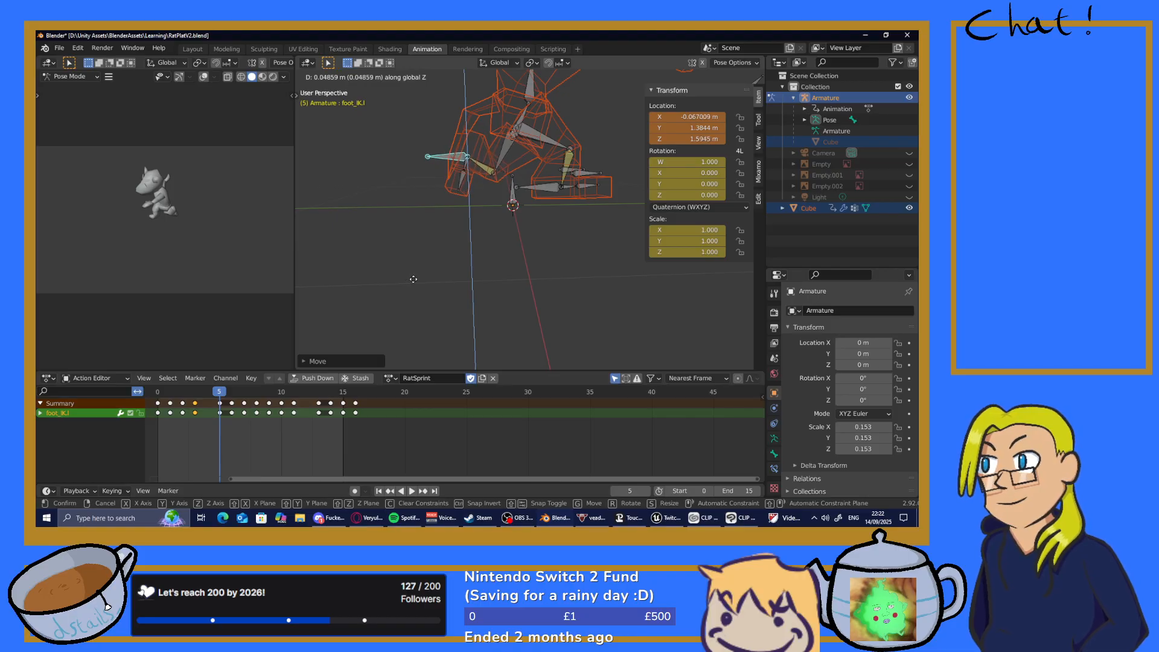
left_click(413, 279)
Insert a Location, Rotation & Scale keyframe for all bones at frame 5
key("a")
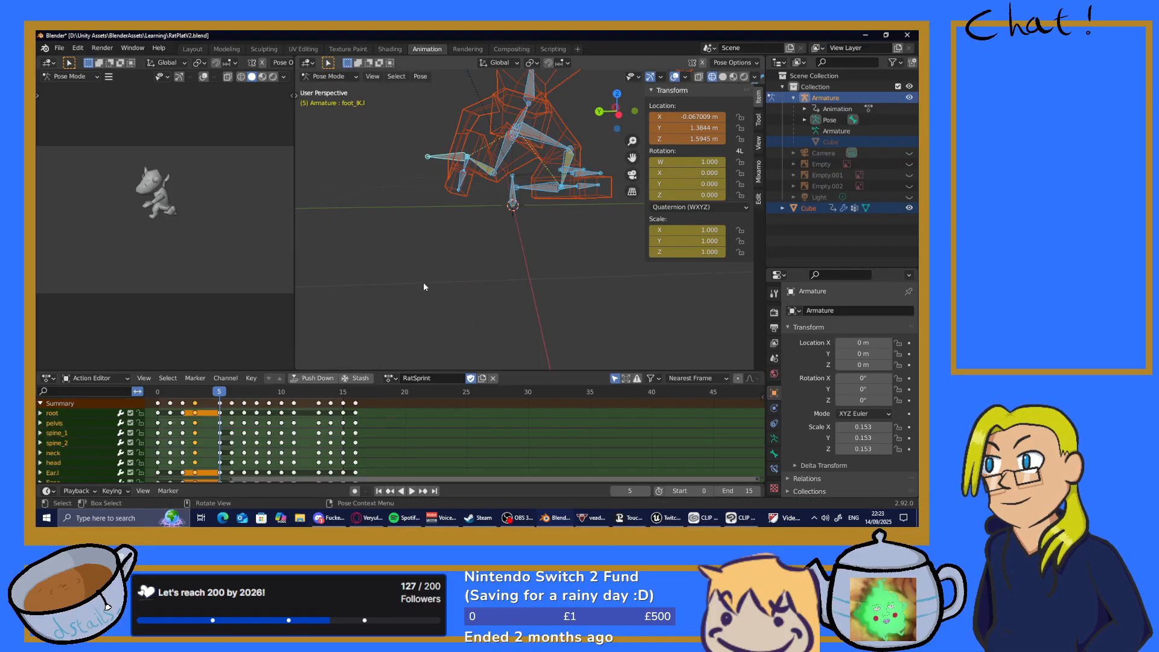
key("i")
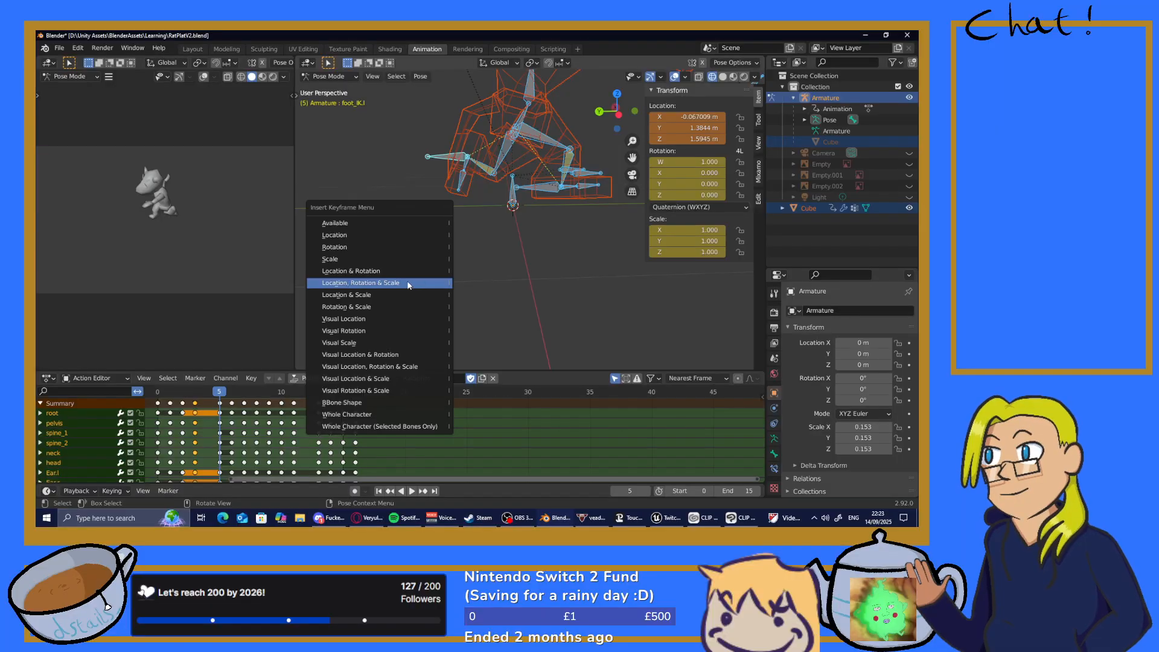
left_click(387, 283)
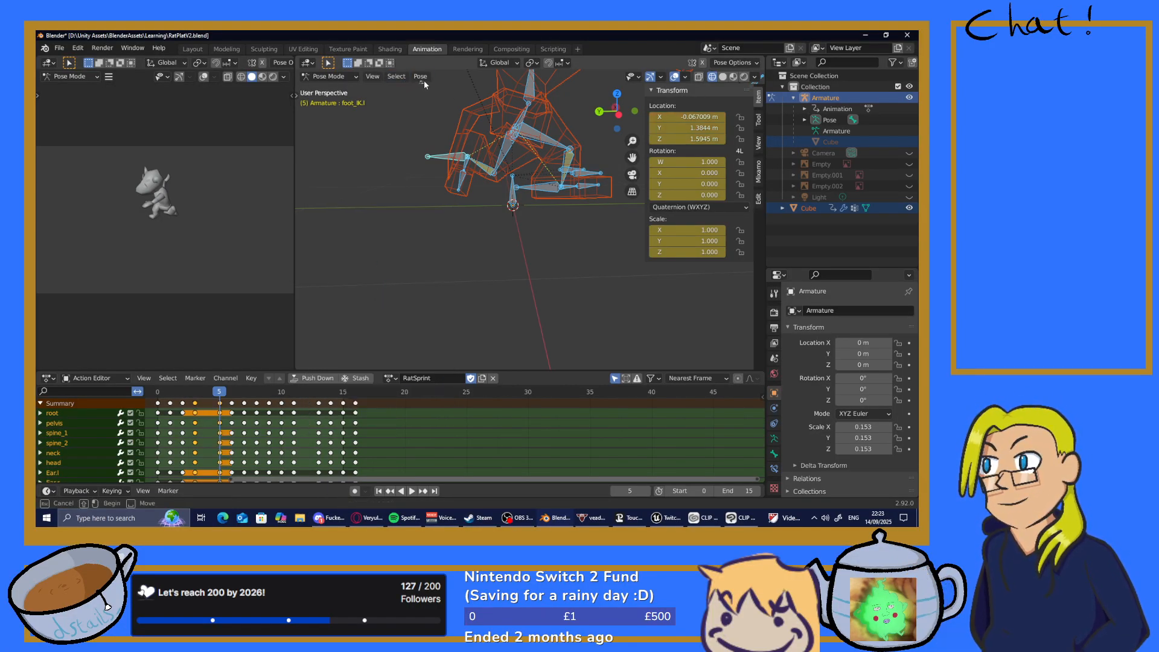
Reselect all bones and copy their corrected pose from frame 5
key("alt+a")
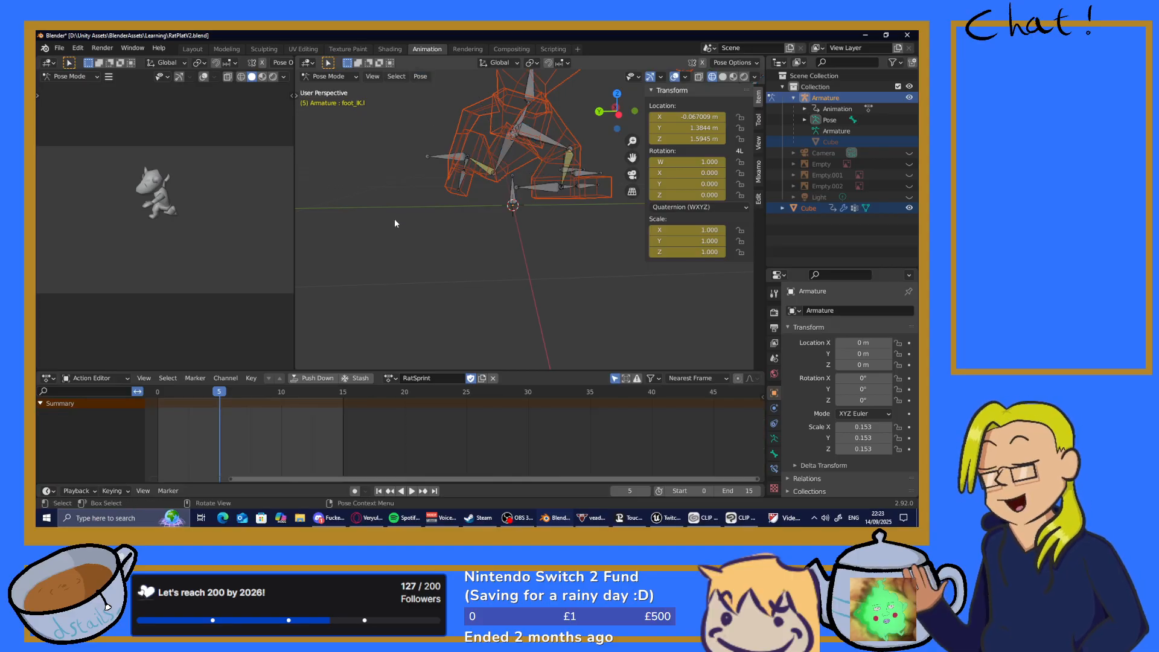
key("a")
left_click(421, 78)
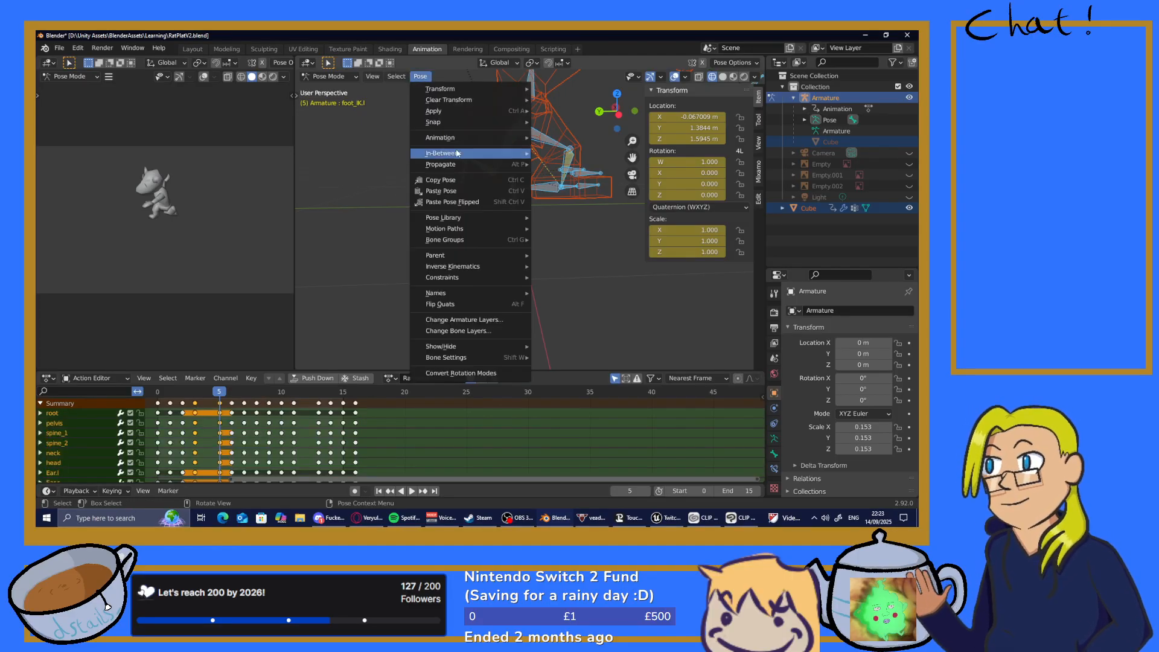
left_click(456, 183)
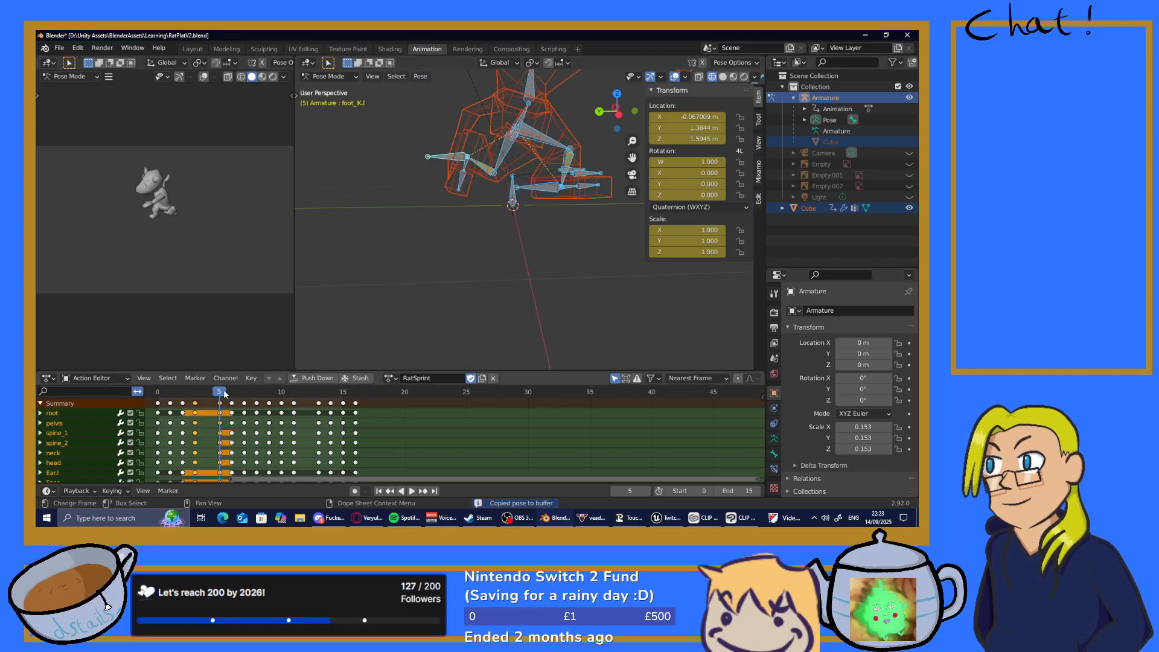
Paste the copied pose flipped onto all bones at frame 13
left_click_drag(223, 389, 321, 410)
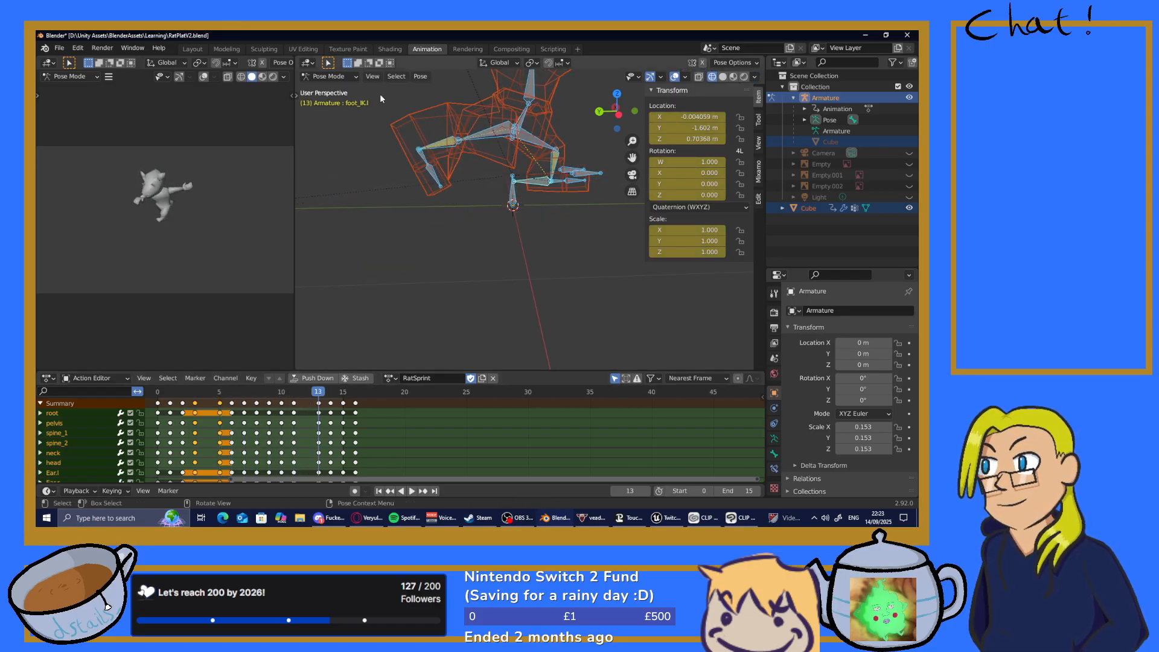
left_click(428, 77)
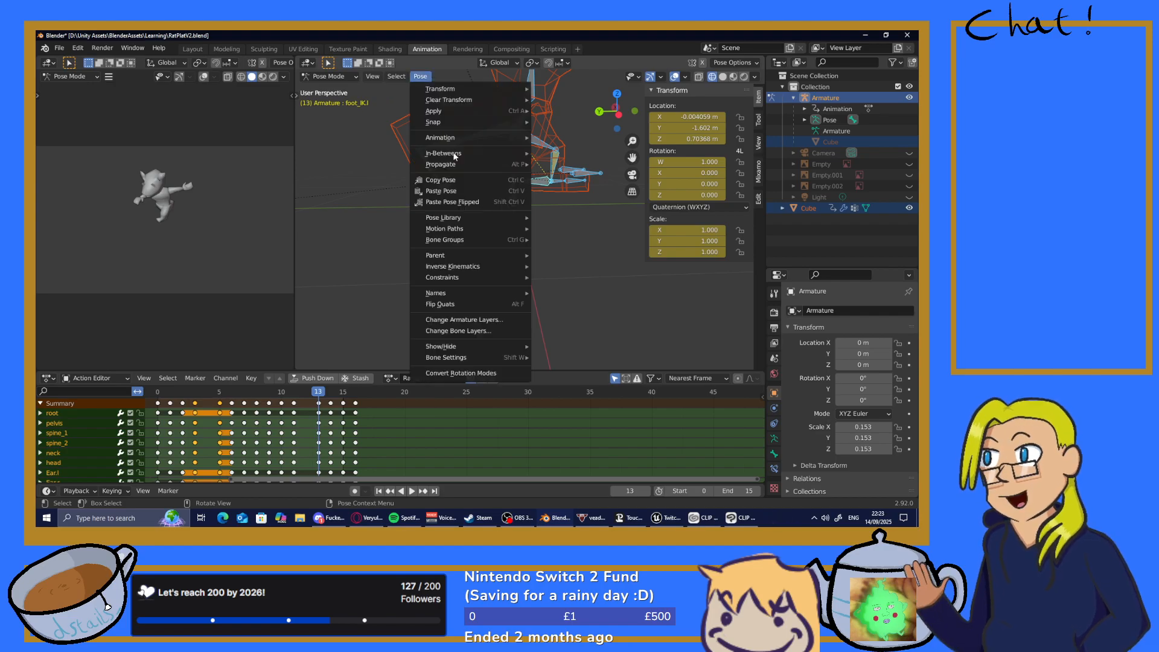
left_click(465, 202)
middle_click_drag(423, 248, 444, 268)
Reselect all bones and insert a Location, Rotation & Scale keyframe for the mirrored pose at frame 13
left_click(439, 267)
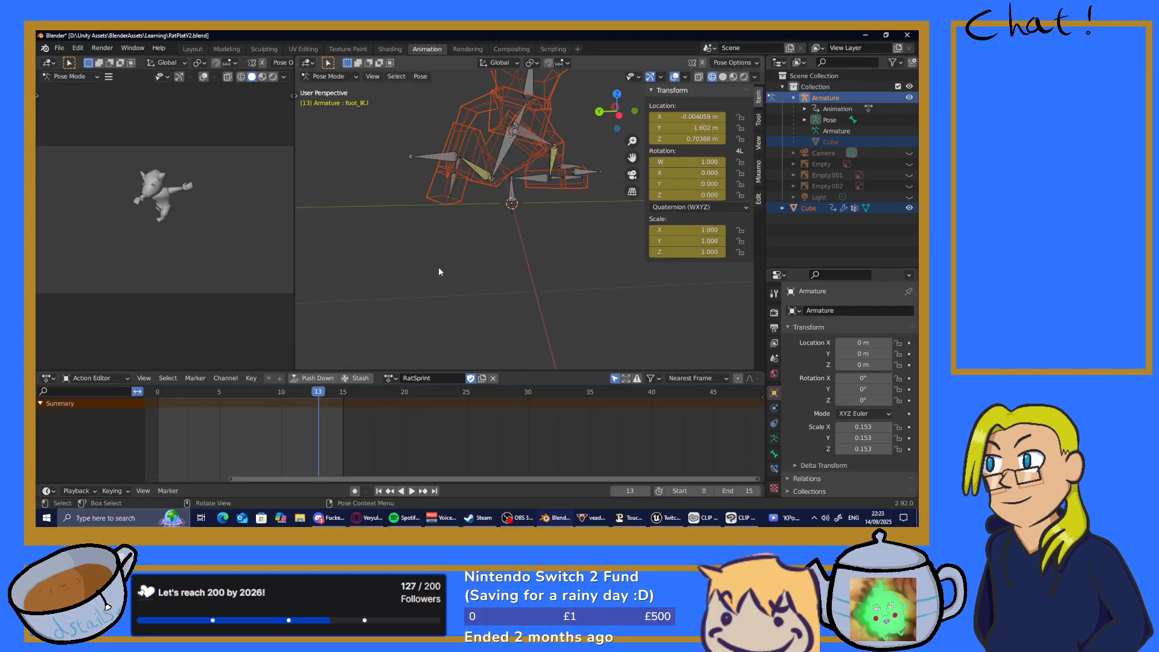
key("a")
key("i")
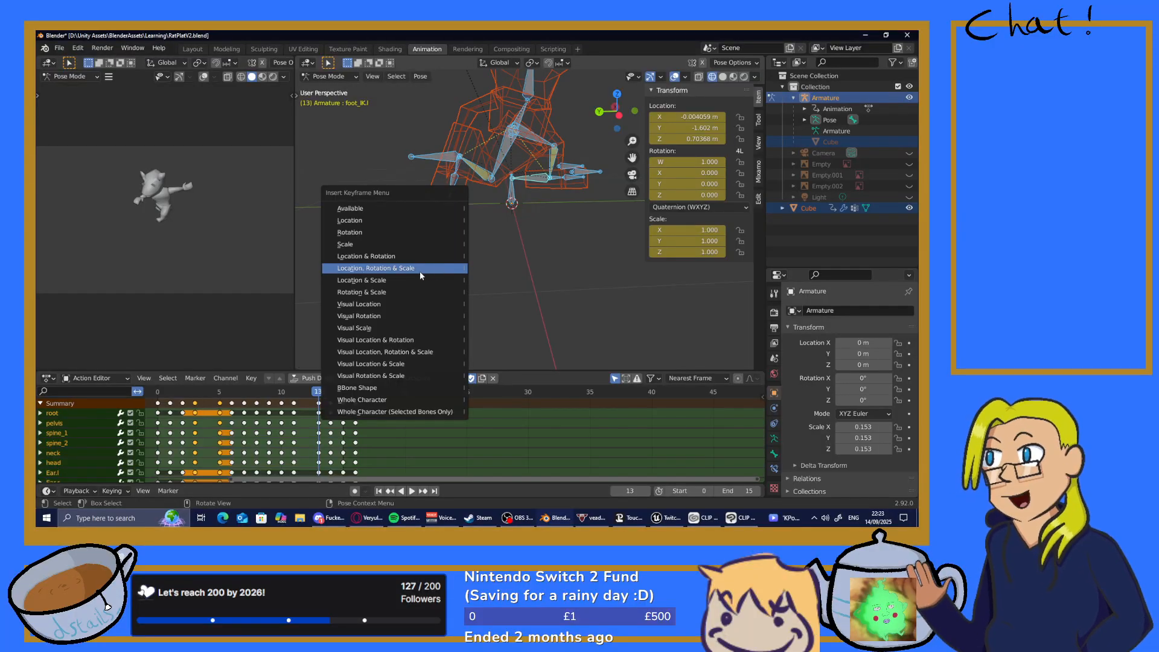
left_click(419, 270)
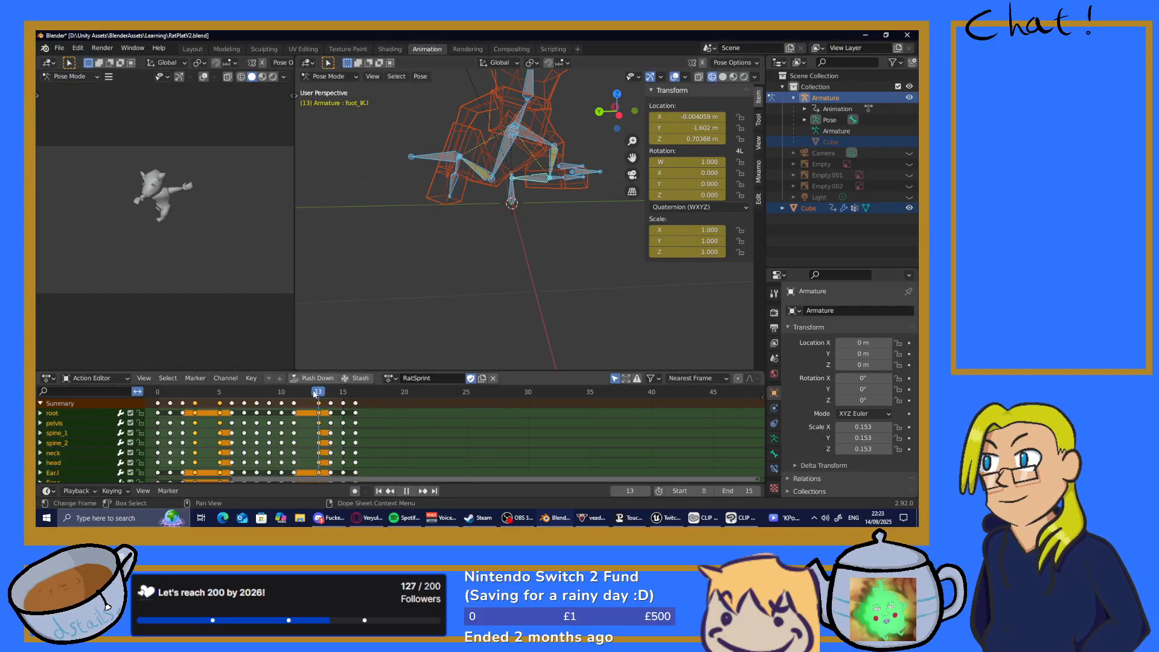
Scrub back to frame 5 and copy the pose of the foot_IK.l bone only
left_click_drag(313, 390, 225, 443)
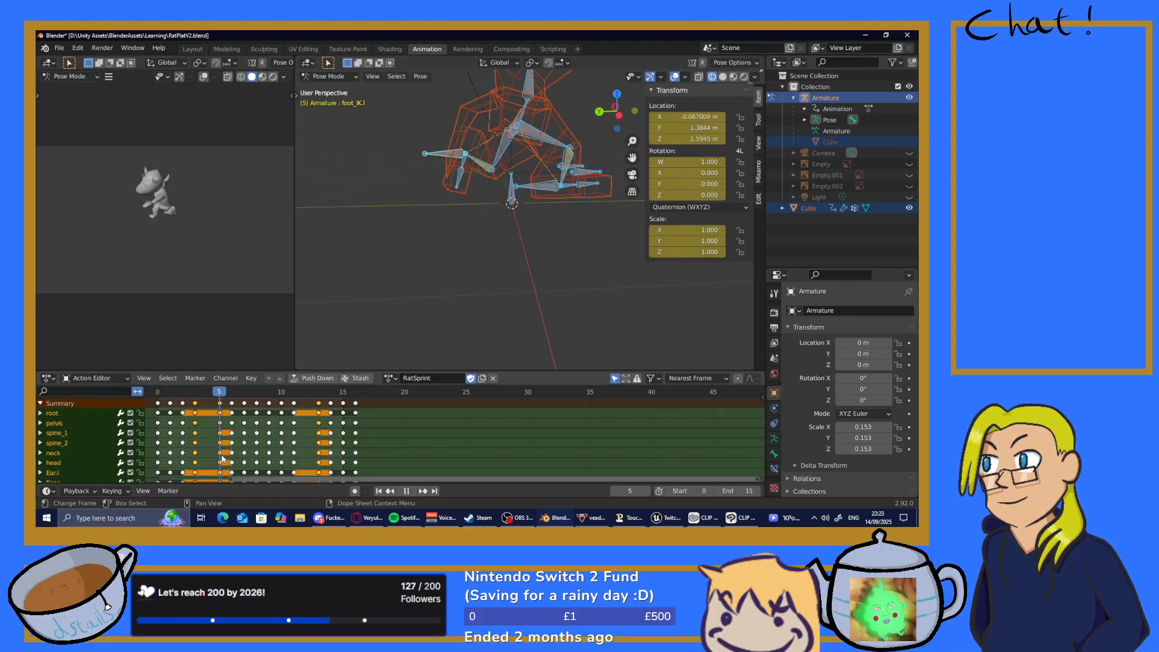
key("space")
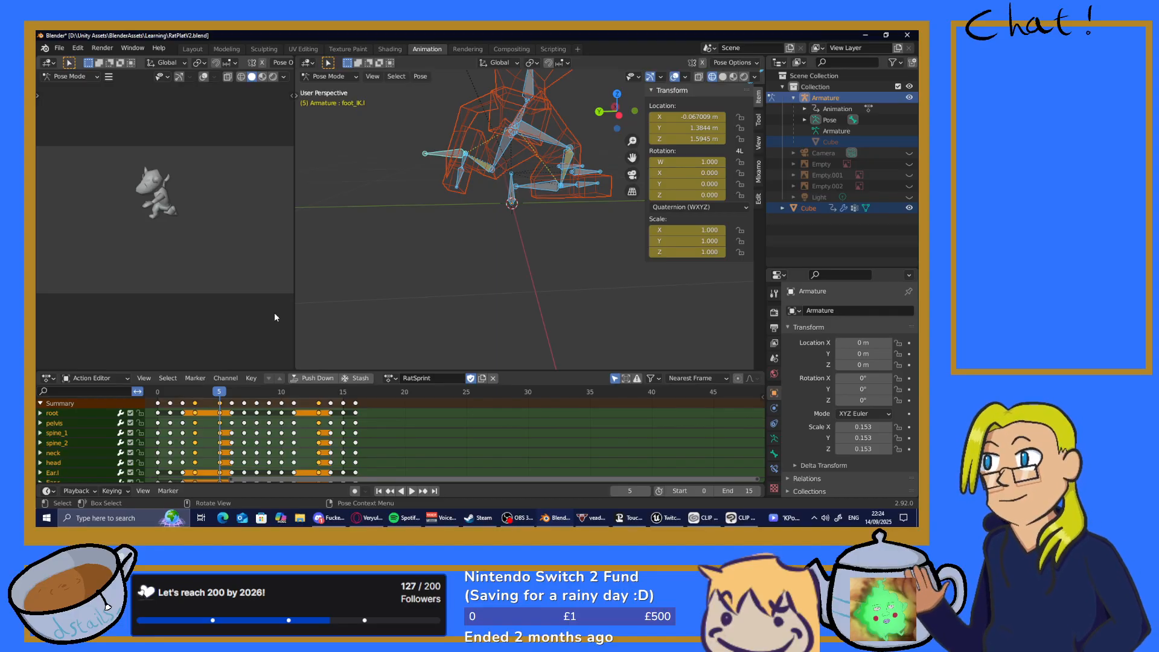
left_click(429, 219)
left_click(447, 155)
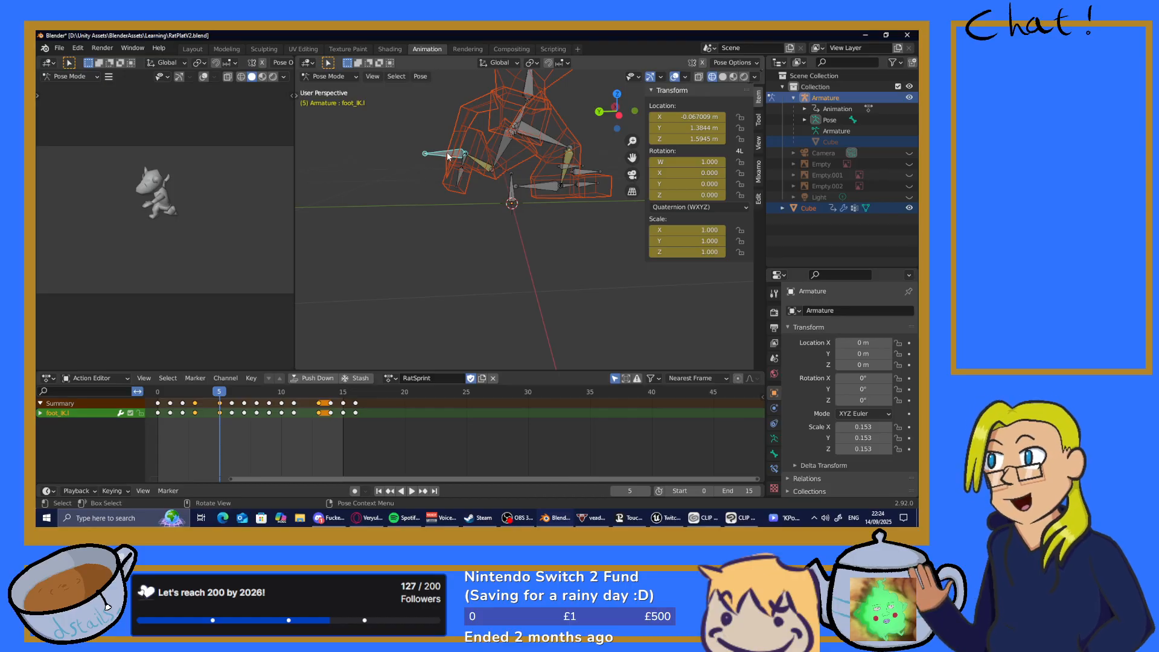
middle_click_drag(447, 156, 442, 63)
left_click(421, 77)
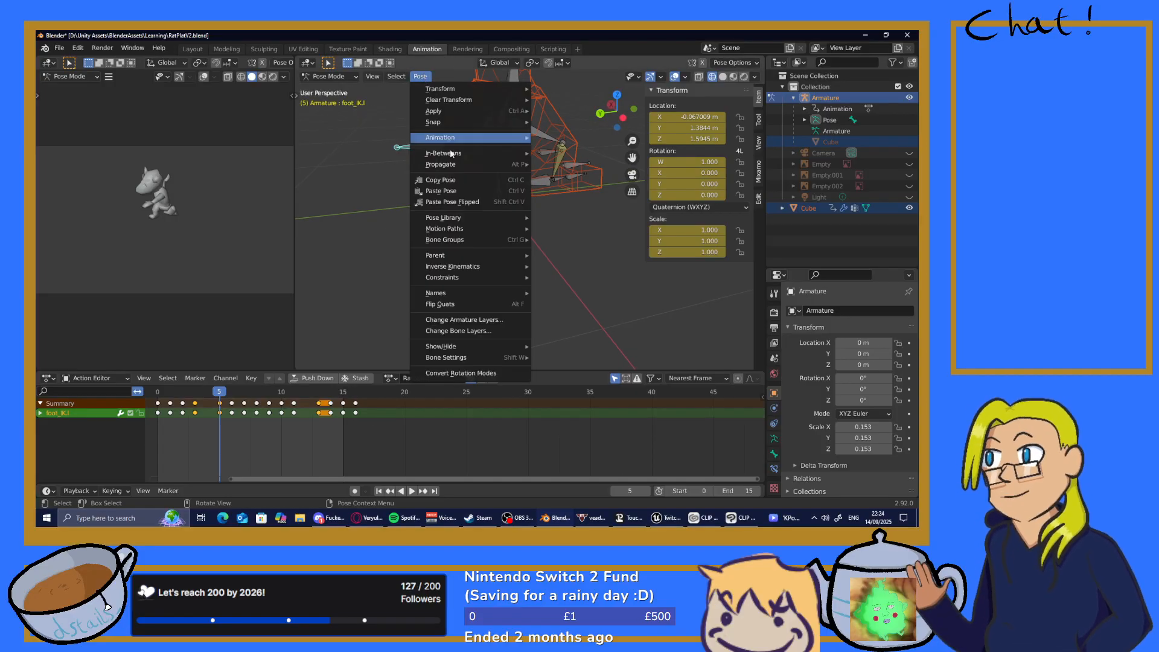
left_click(459, 180)
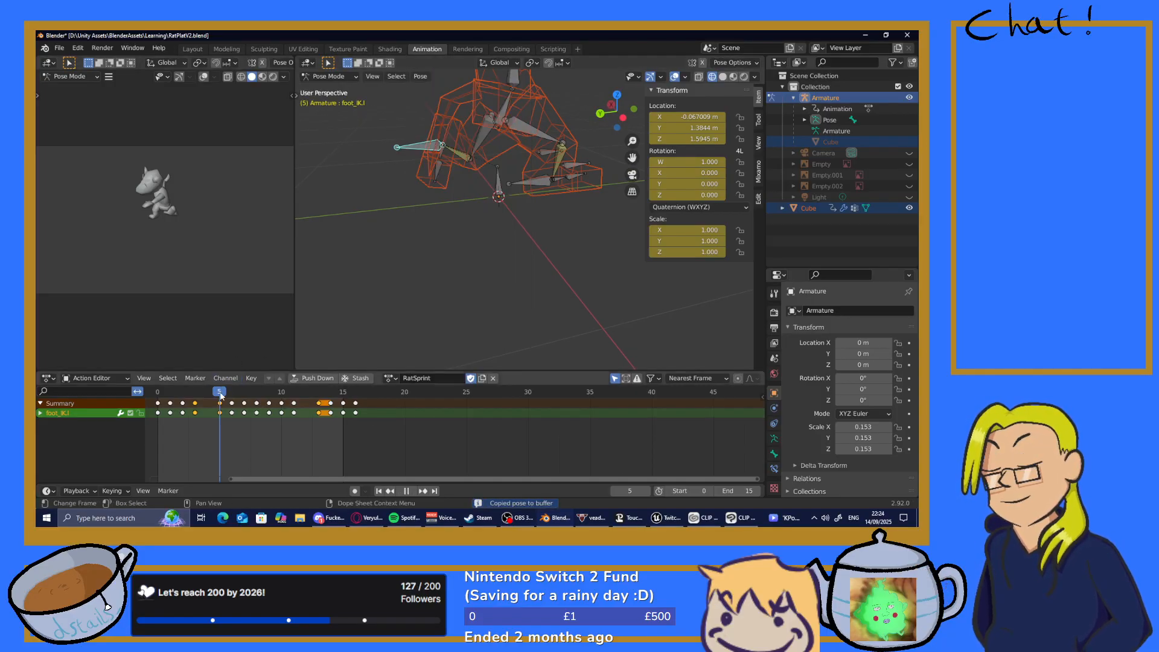
Paste the copied pose unflipped onto foot_IK.l at frame 6
left_click(233, 390)
middle_click_drag(409, 222, 442, 218)
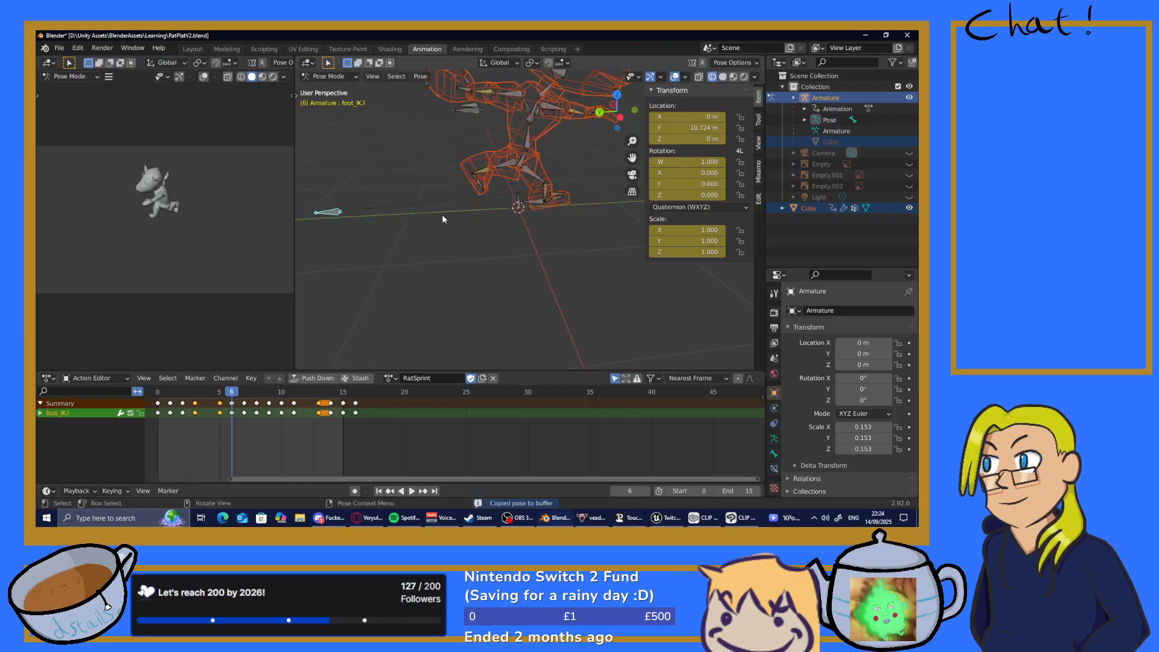
left_click(412, 78)
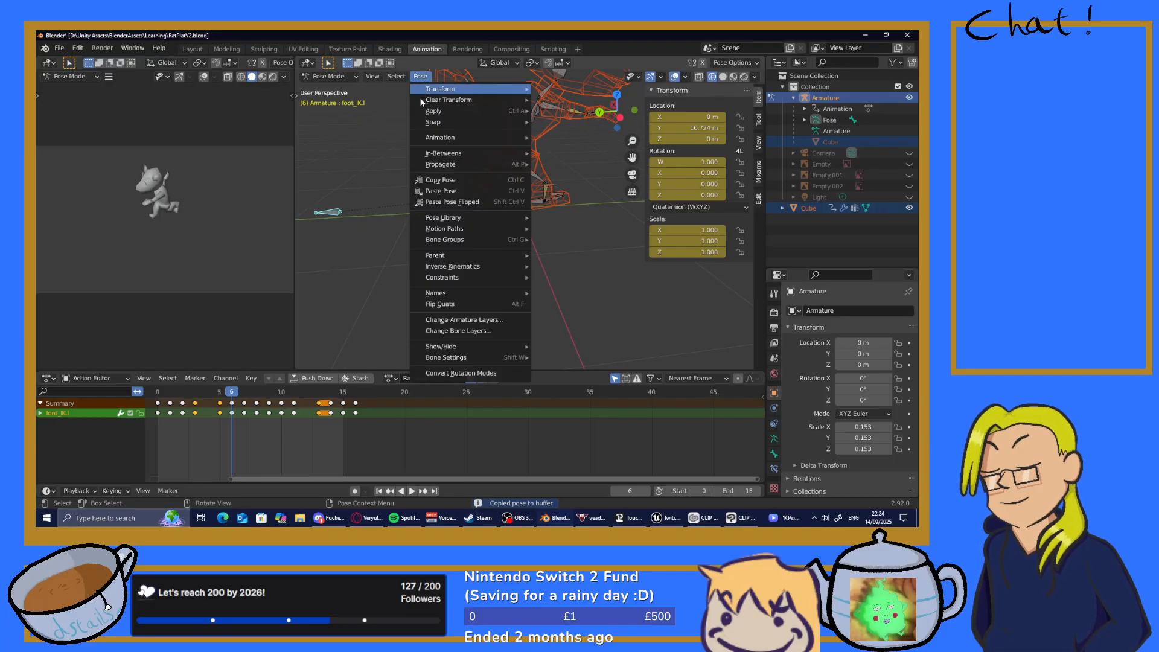
left_click(446, 190)
mouse_move(449, 197)
middle_mouse_down()
mouse_move(516, 193)
mouse_move(468, 193)
middle_mouse_up()
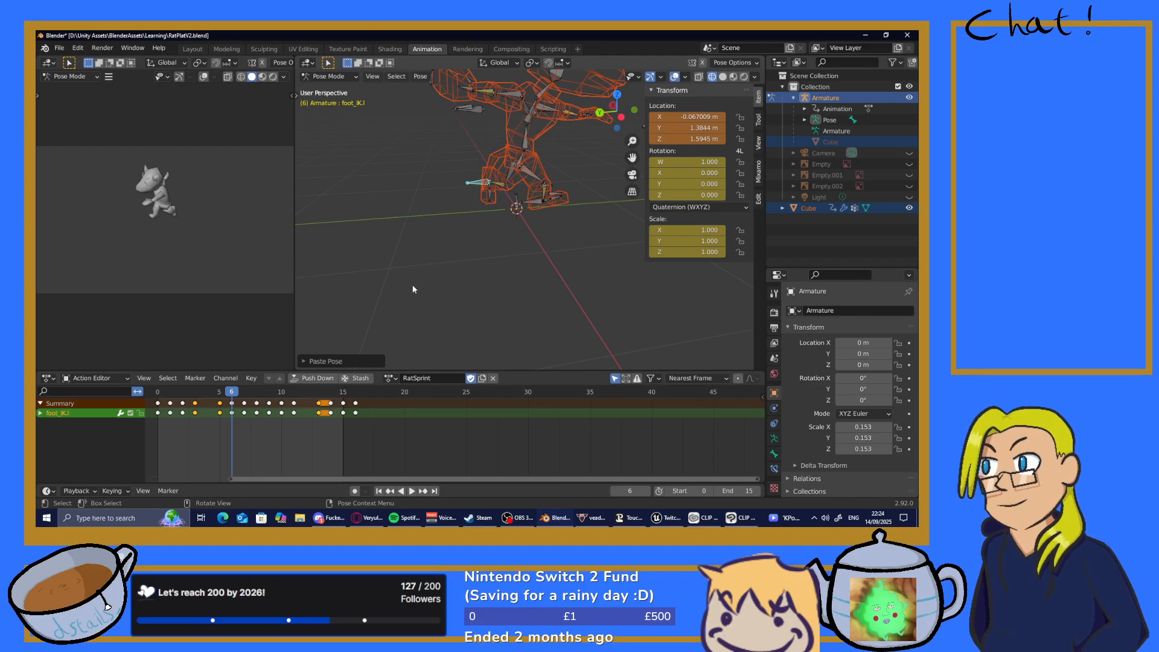
Insert a Location, Rotation & Scale keyframe for all bones at frame 6
key("a")
key("i")
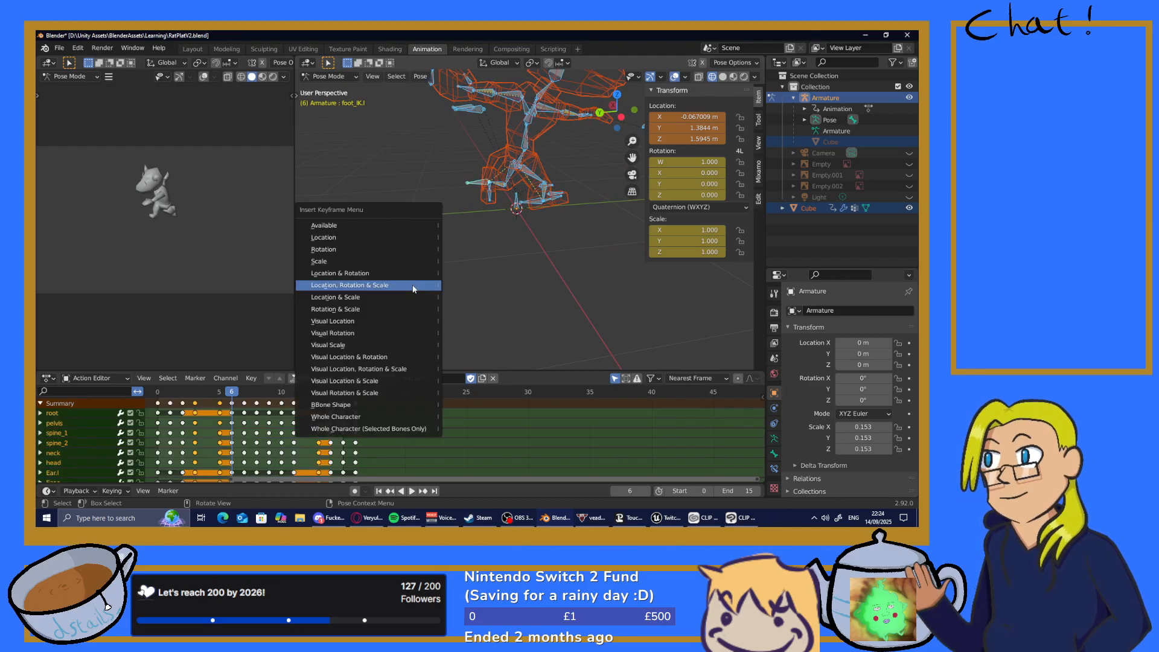
left_click(407, 287)
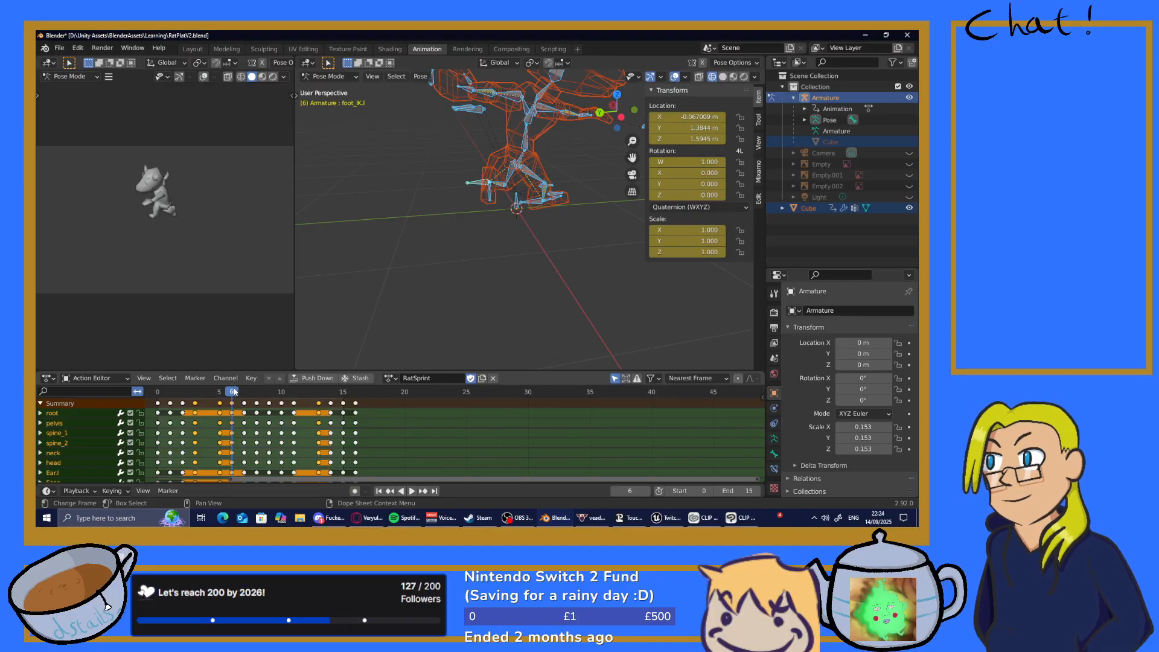
Go to frame 7 and paste the copied pose unflipped onto the foot_IK.l bone only
left_click_drag(231, 391, 244, 391)
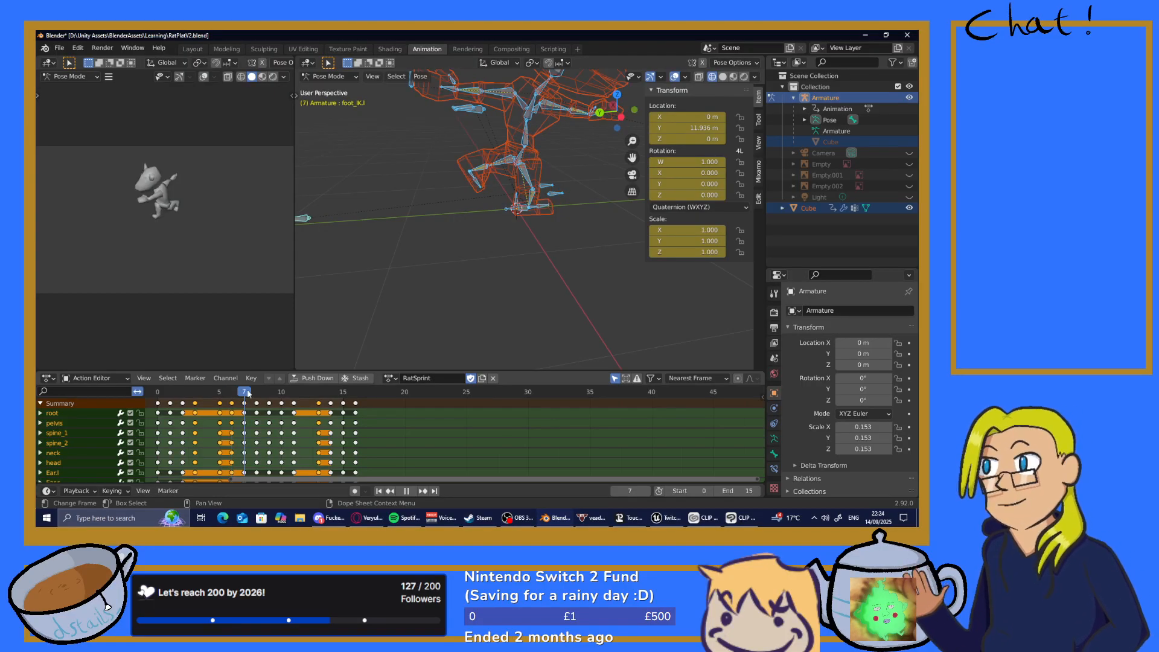
key("alt+a")
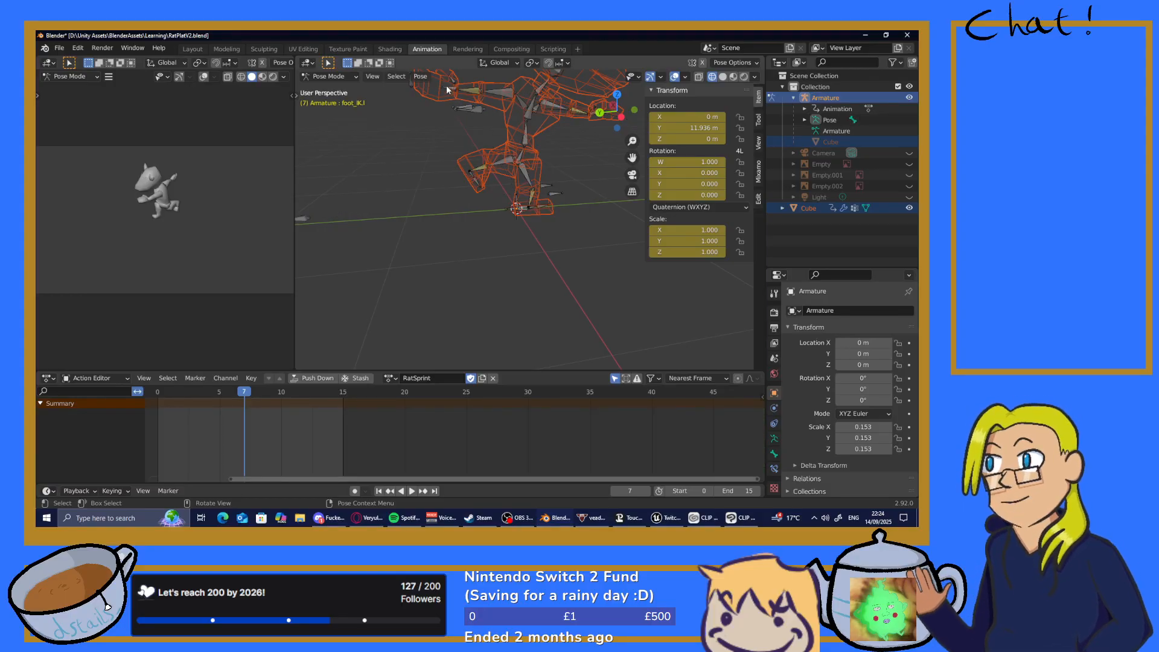
left_click(420, 76)
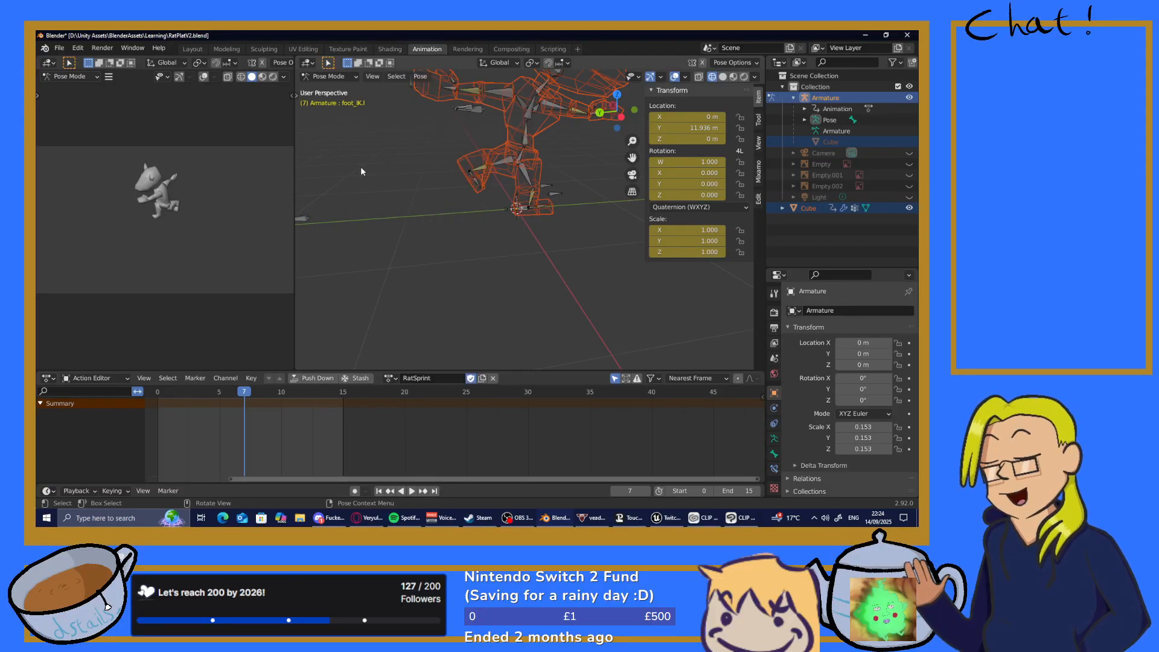
middle_click_drag(361, 171, 350, 183)
left_click(326, 207)
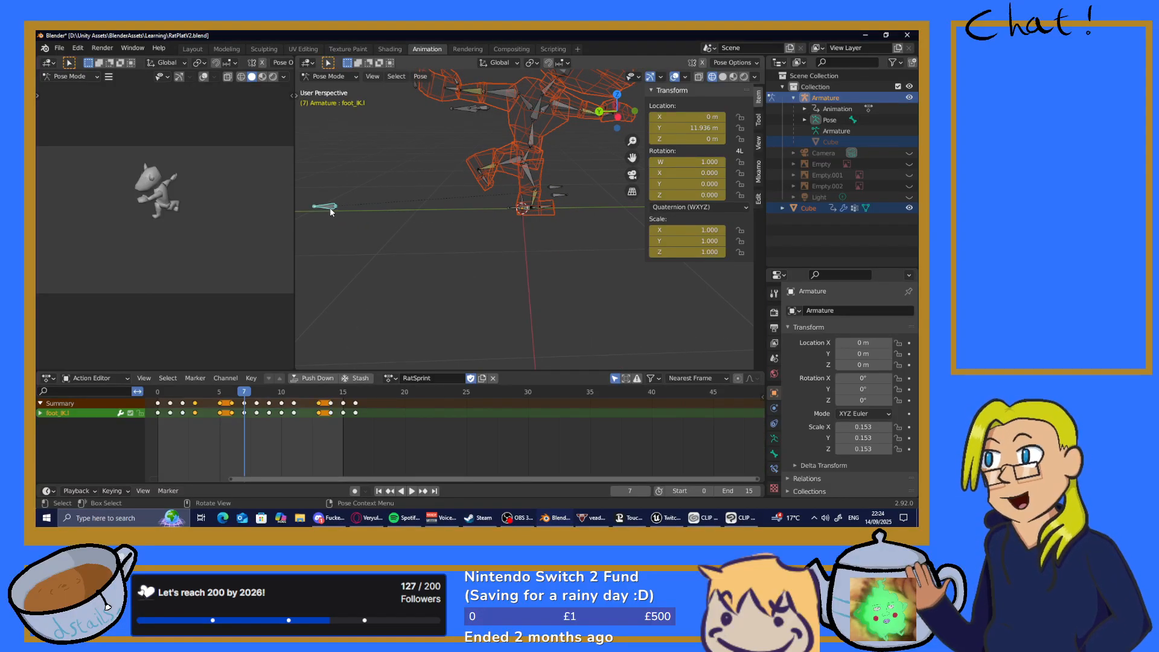
left_click(420, 76)
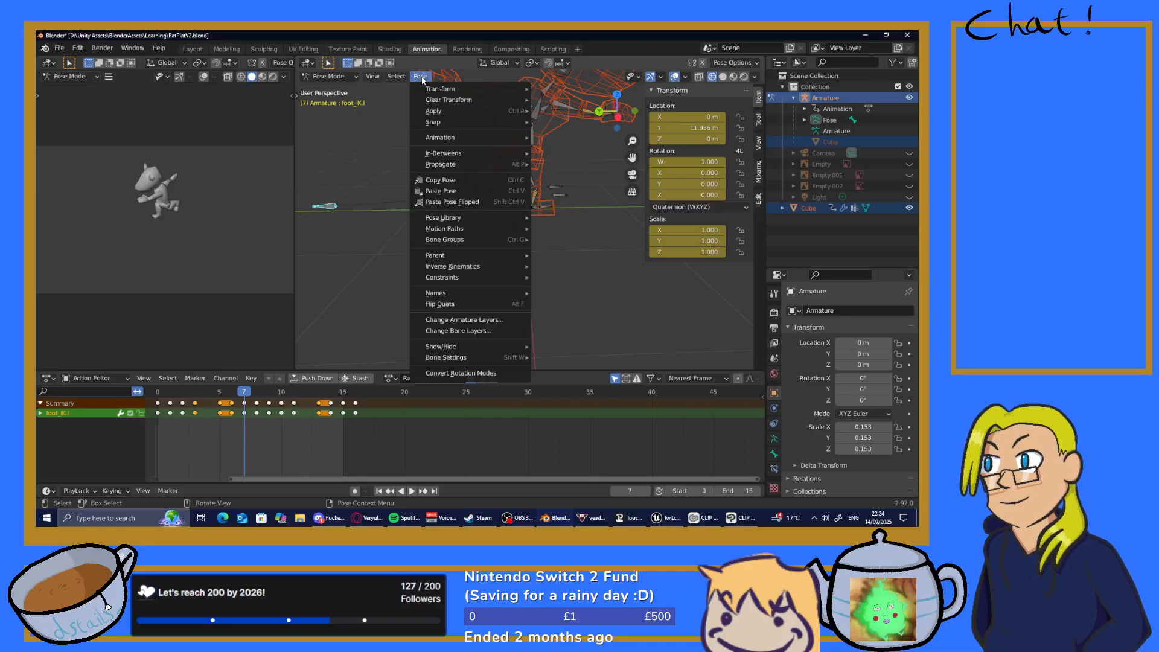
left_click(449, 191)
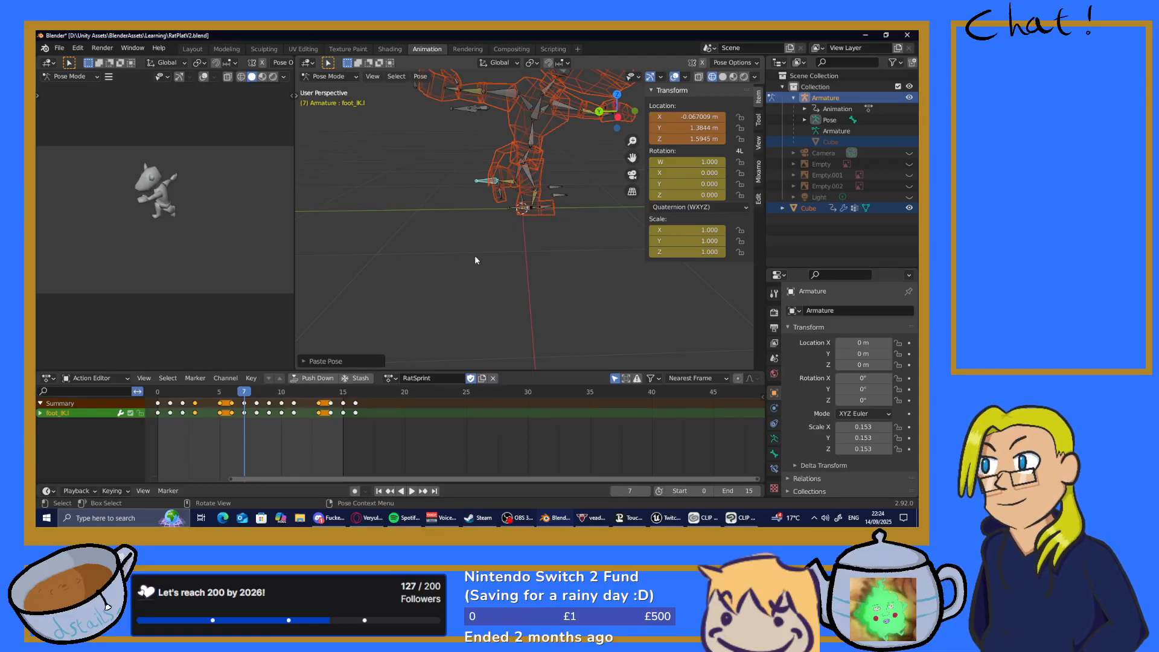
Select all bones and insert a Location, Rotation & Scale keyframe at frame 7
key("alt+a")
key("a")
key("i")
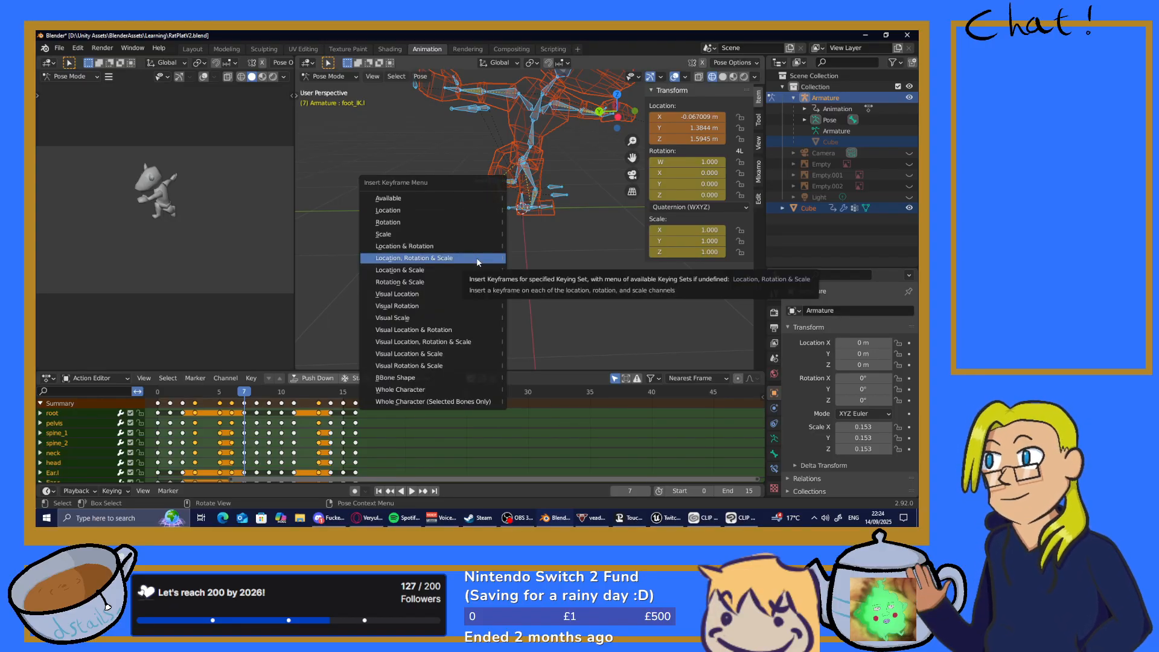
left_click(428, 258)
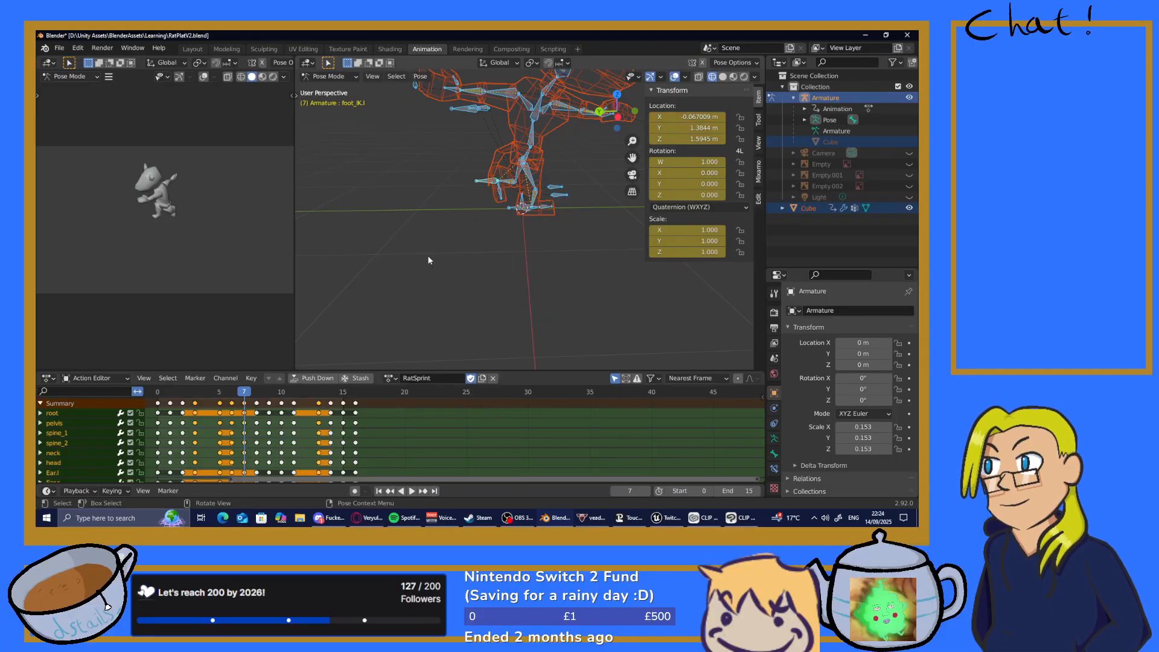
Advance to frame 8 and paste the copied foot pose unflipped onto foot_IK.l alone
key("space")
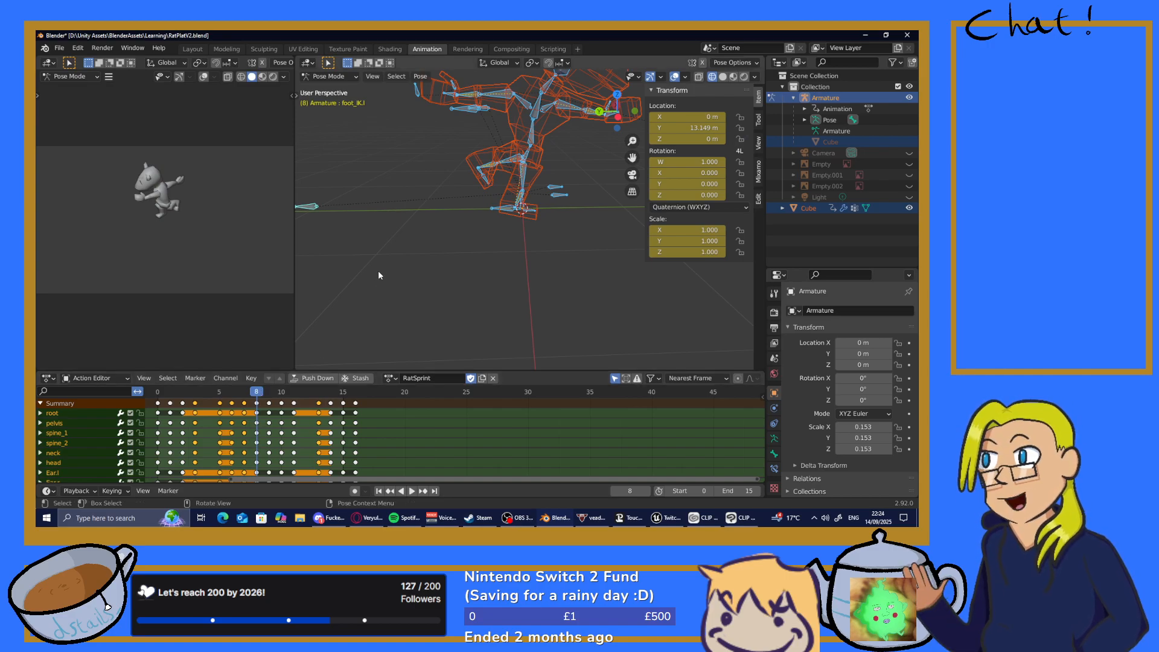
left_click(425, 157)
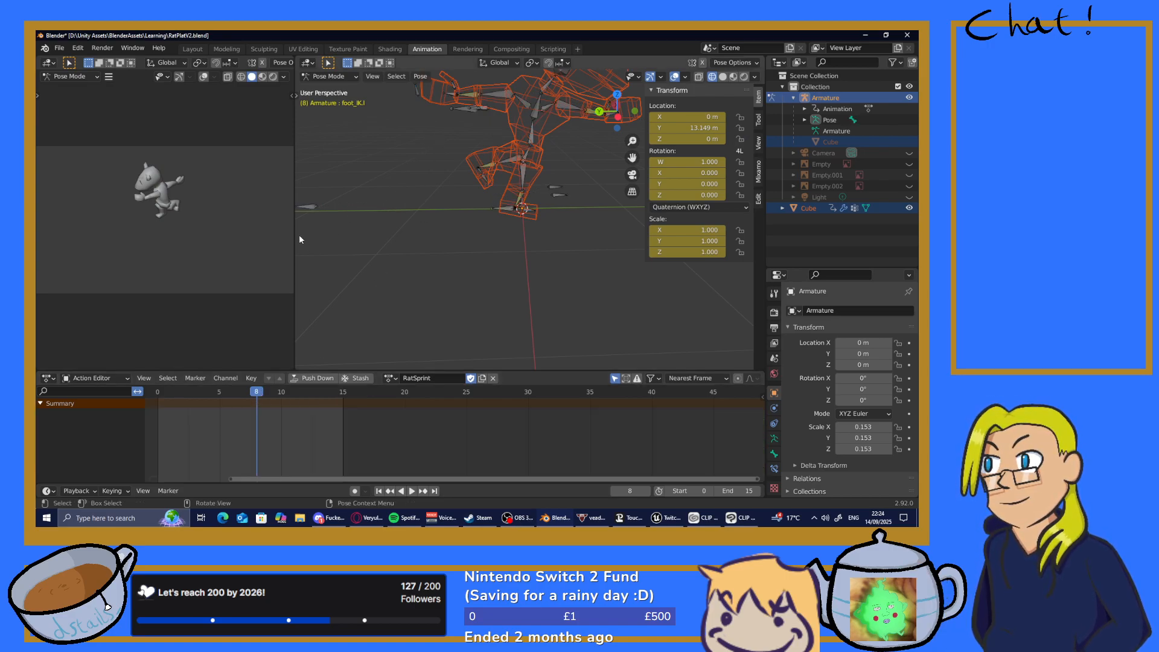
left_click(317, 204)
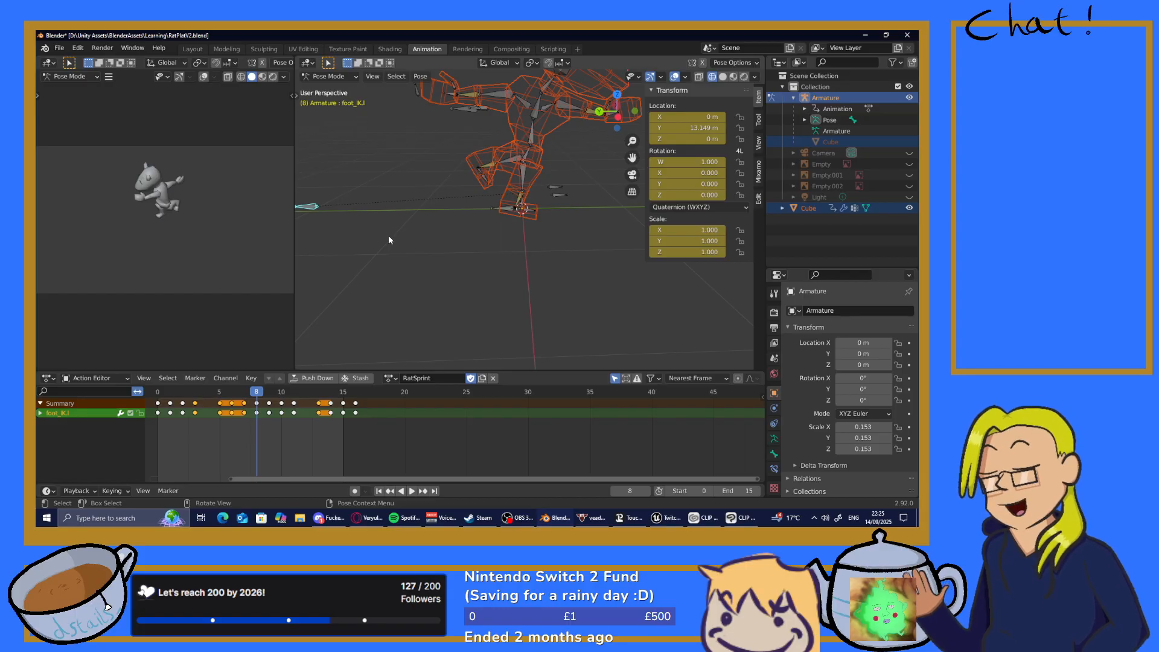
left_click(421, 77)
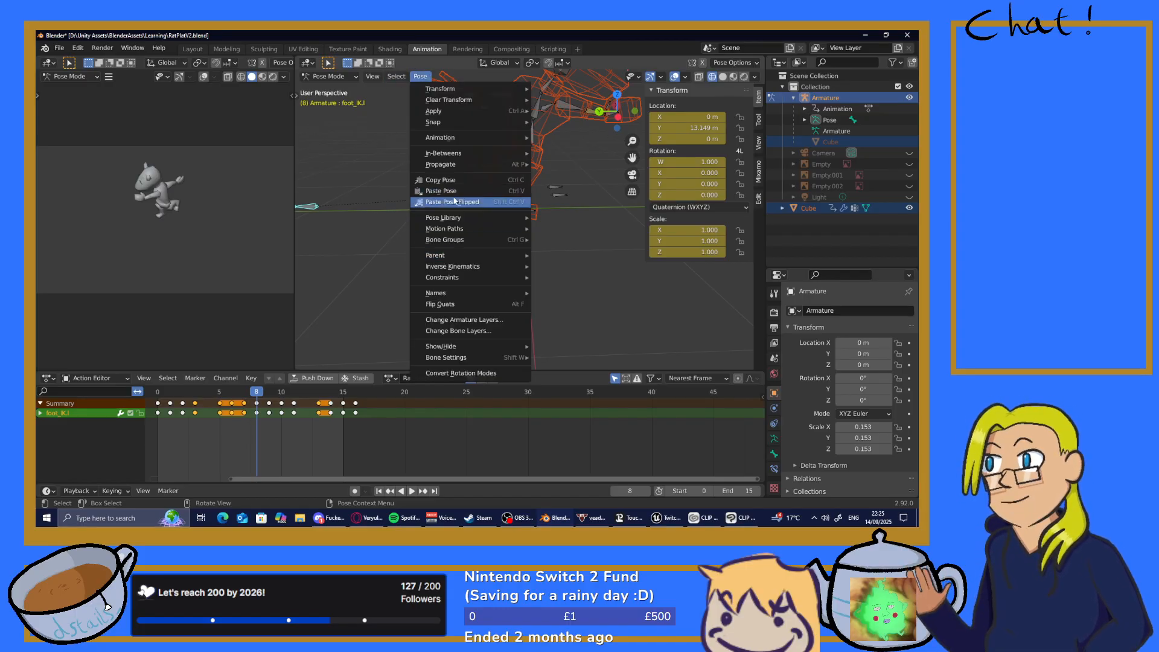
left_click(458, 192)
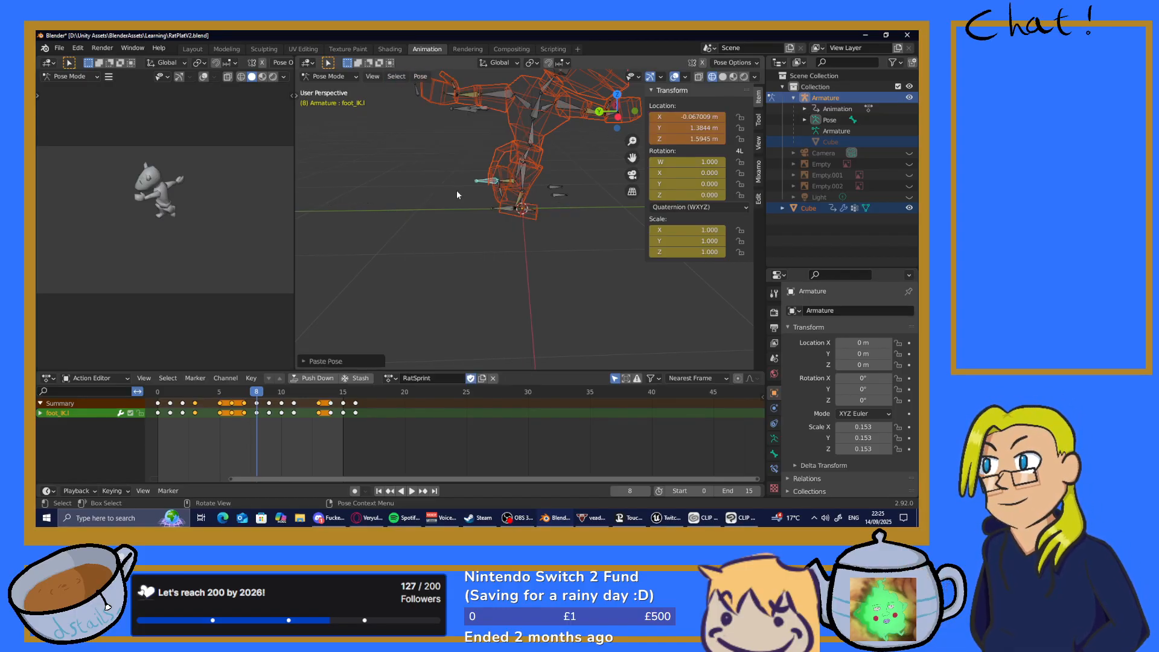
Insert a Location, Rotation & Scale keyframe for all bones at frame 8
key("a")
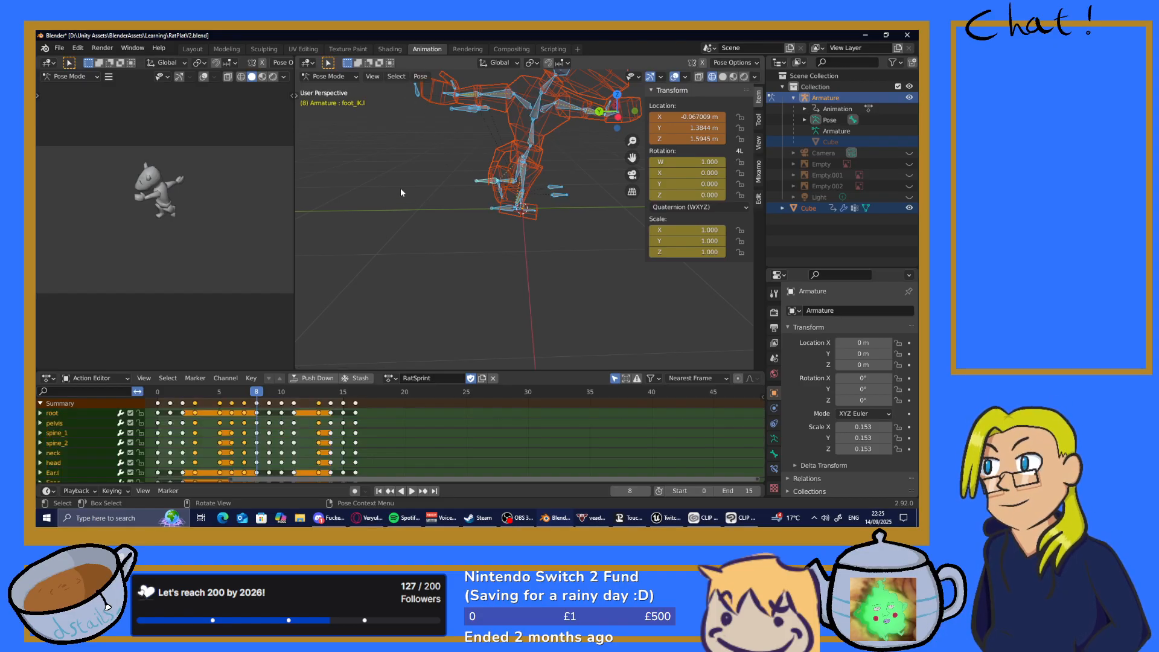
key("i")
left_click(396, 188)
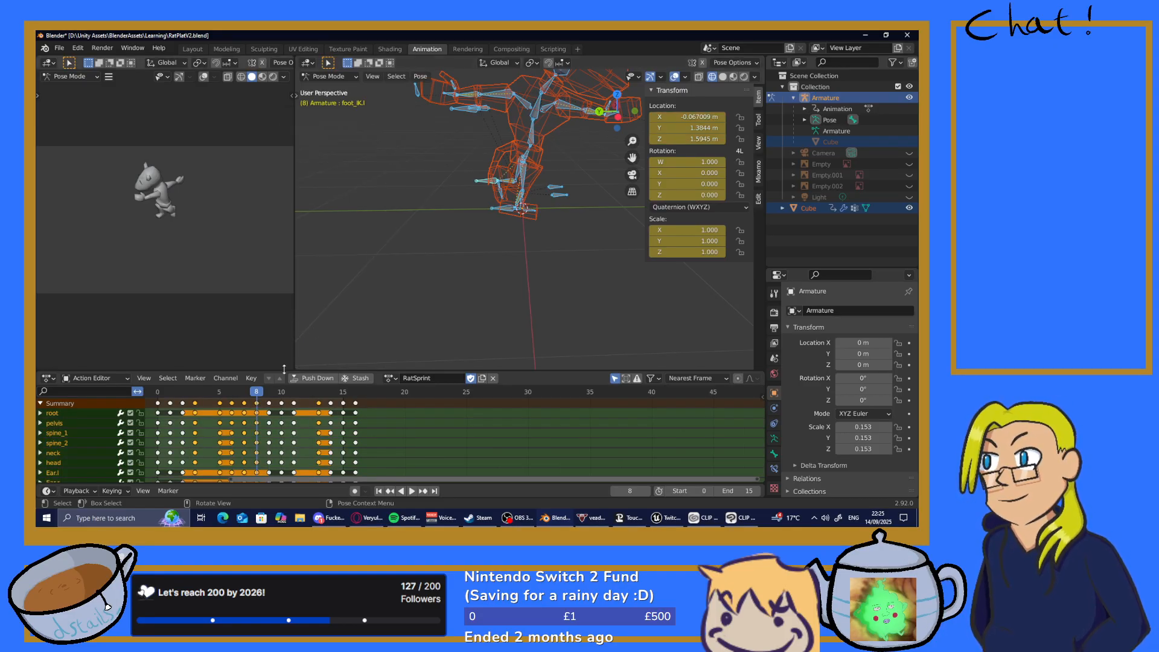
Scrub to frame 14 and paste the copied foot pose flipped onto the foot_IK.r bone only
left_click_drag(262, 396, 331, 409)
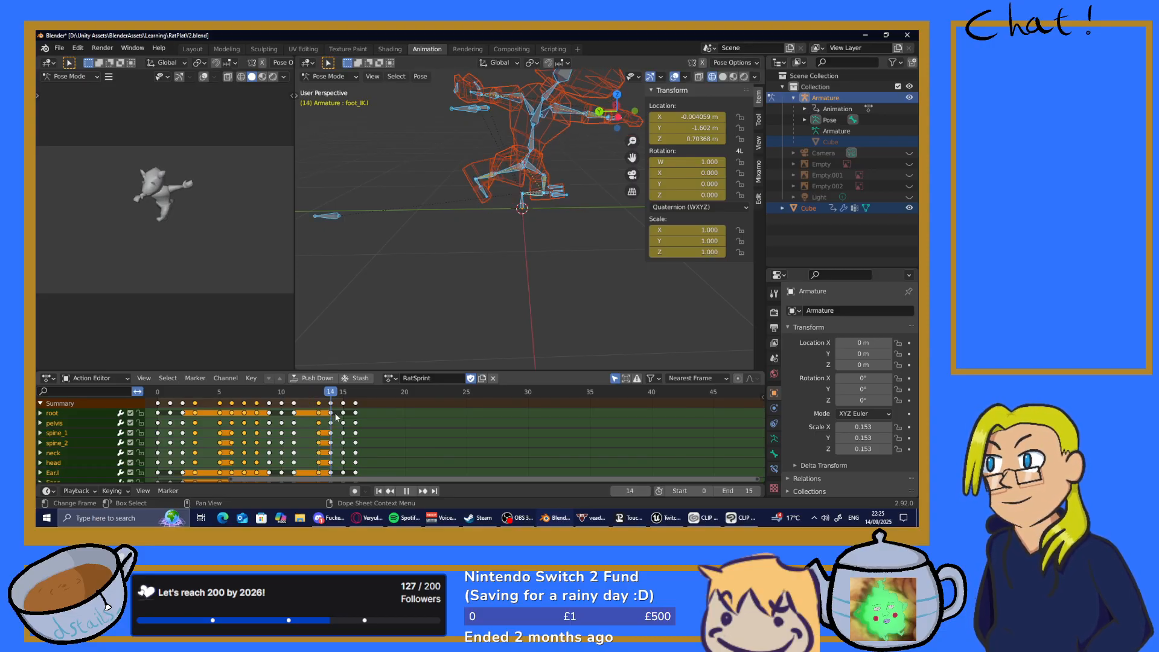
key("Escape")
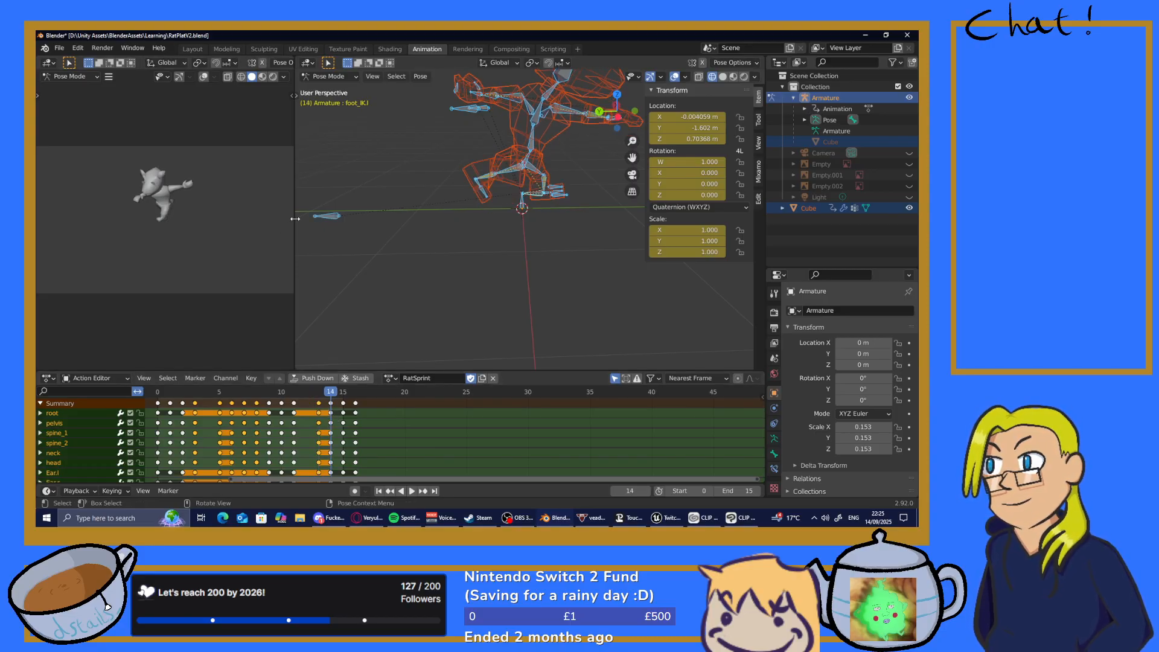
left_click(425, 248)
left_click(328, 219)
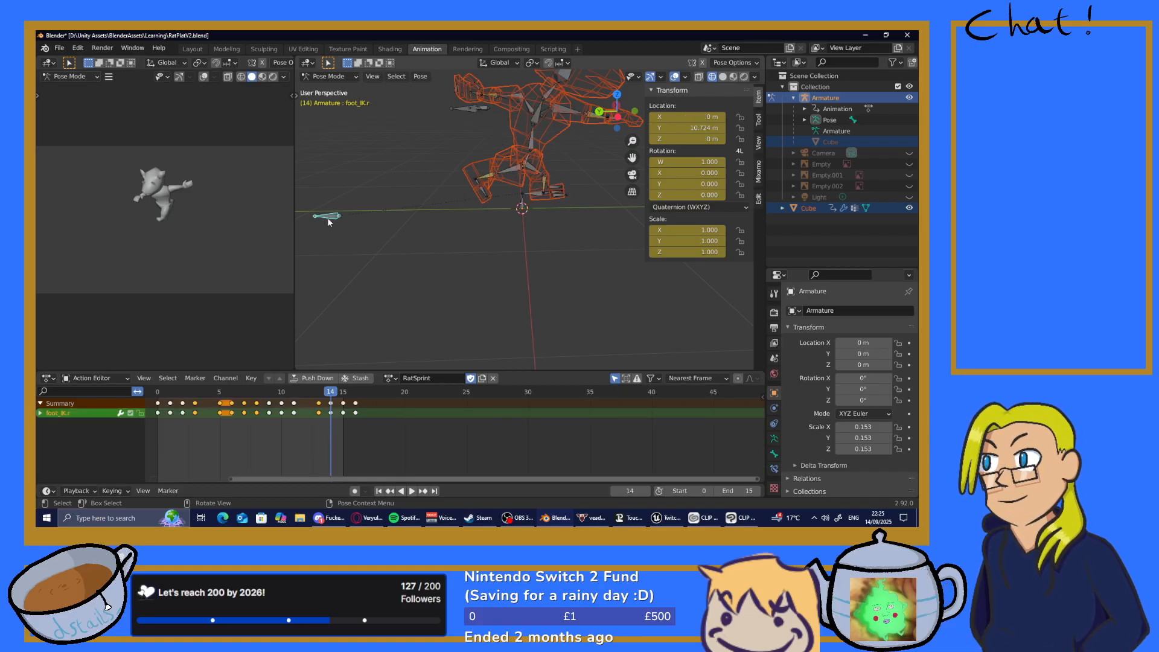
left_click(421, 76)
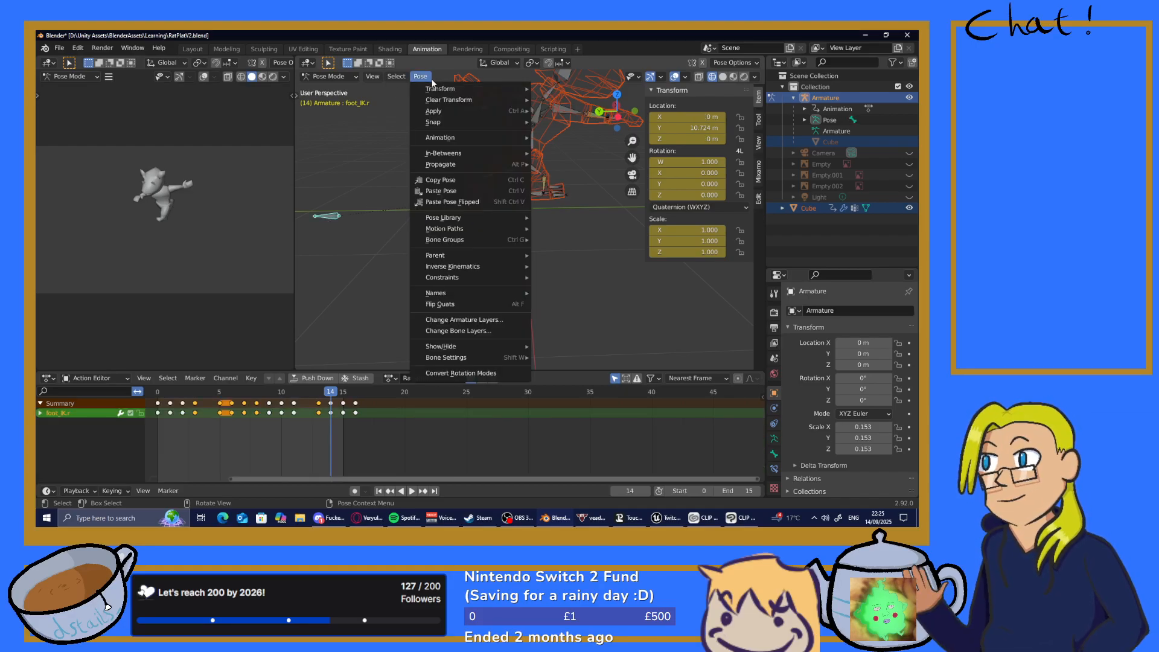
left_click(454, 203)
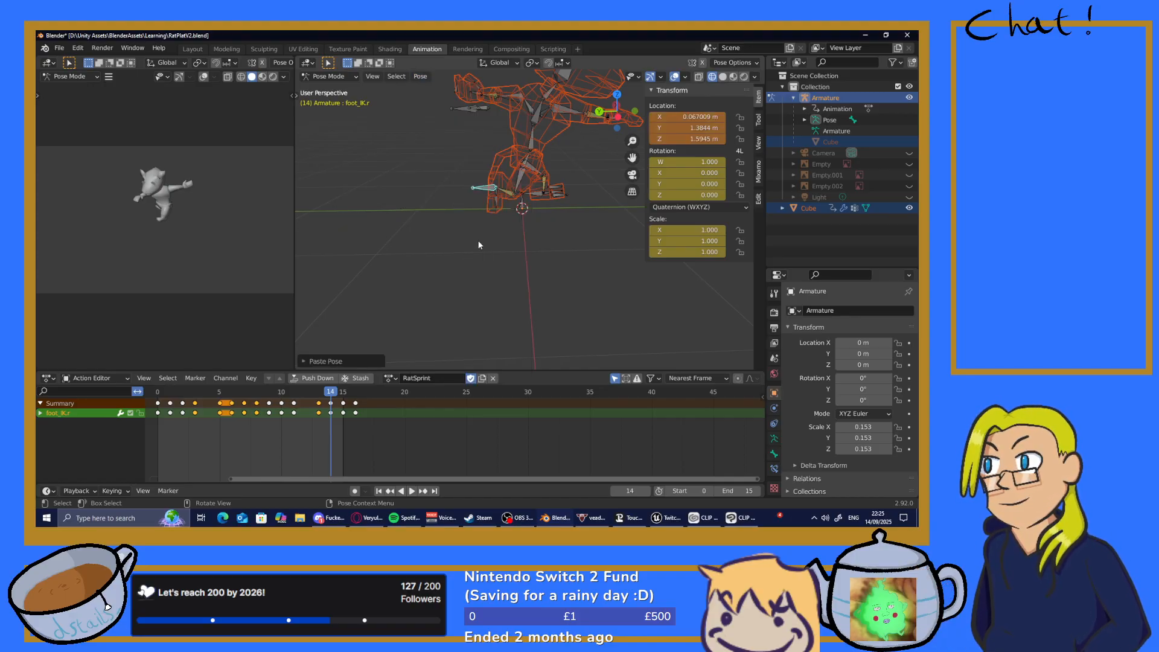
Keyframe Location, Rotation & Scale for all bones at frame 14, and clear the bone selection
key("a")
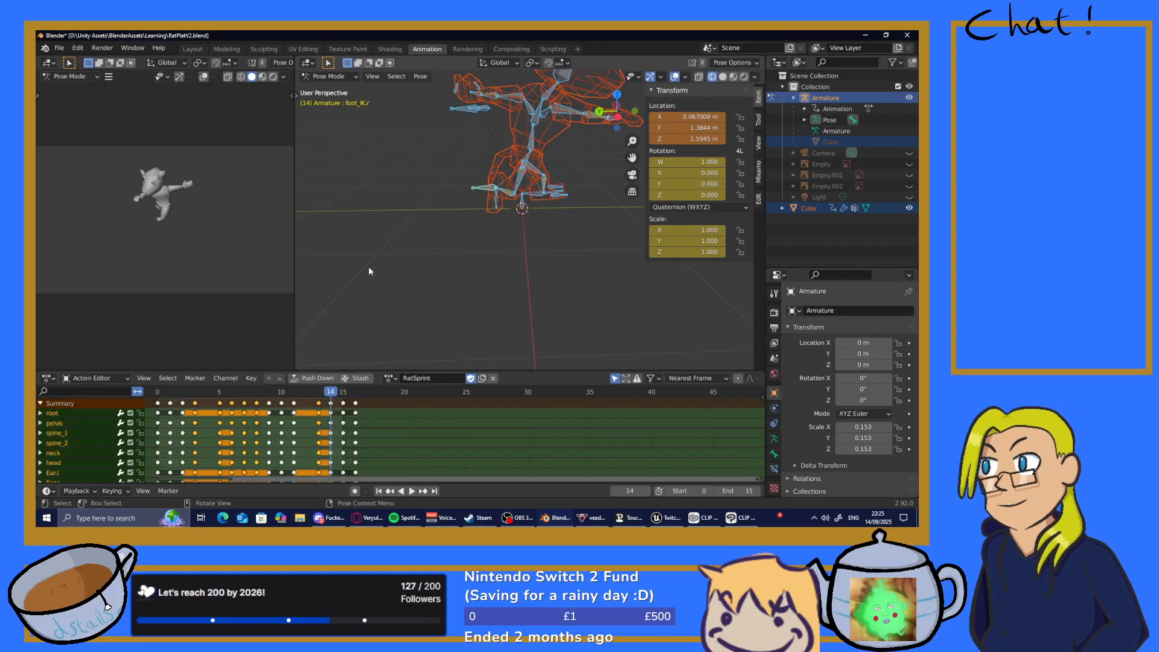
key("i")
left_click(352, 265)
left_click(440, 239)
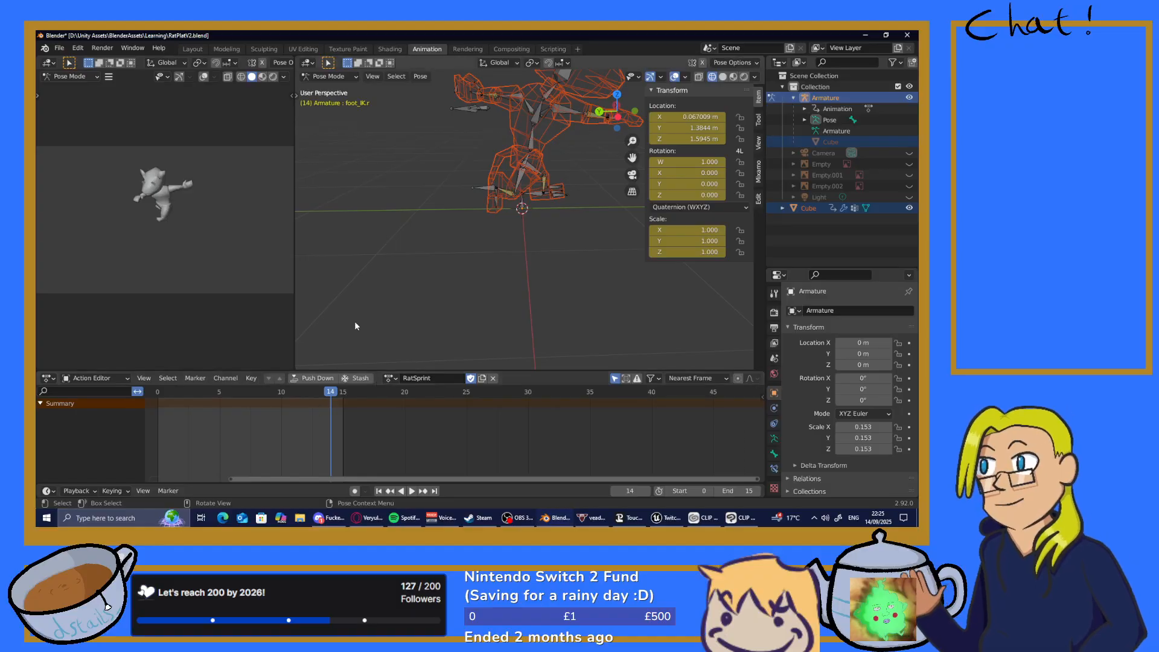
Move to frame 15 and paste the copied foot pose flipped onto foot_IK.r
left_click_drag(330, 393, 341, 395)
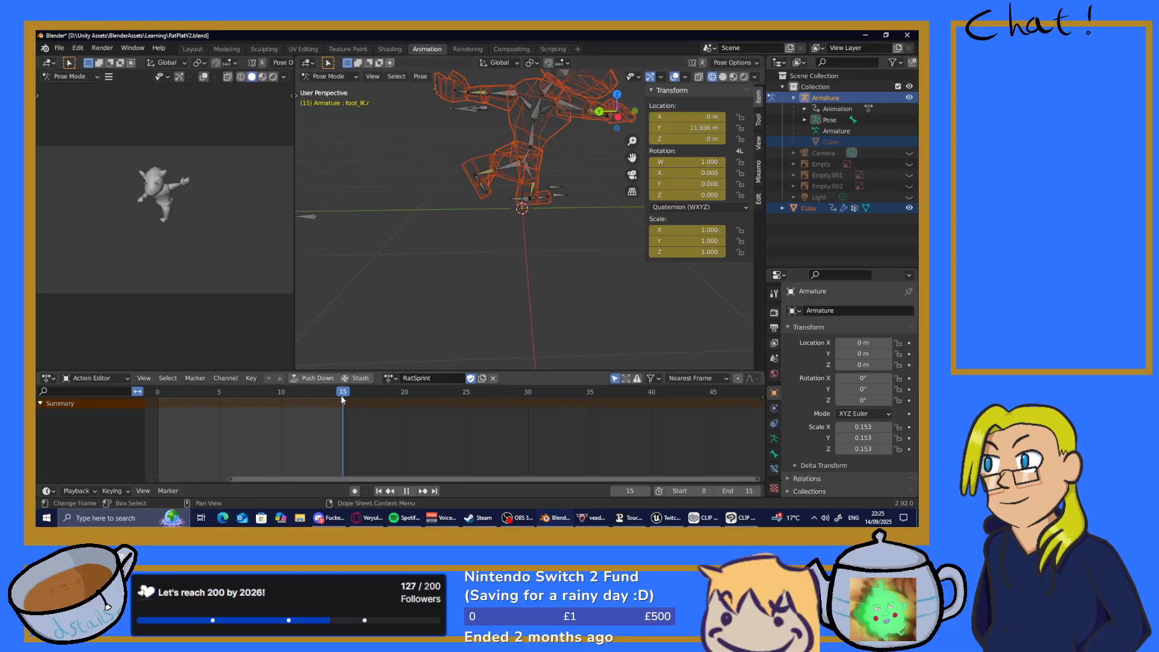
left_click(310, 217)
left_click(420, 76)
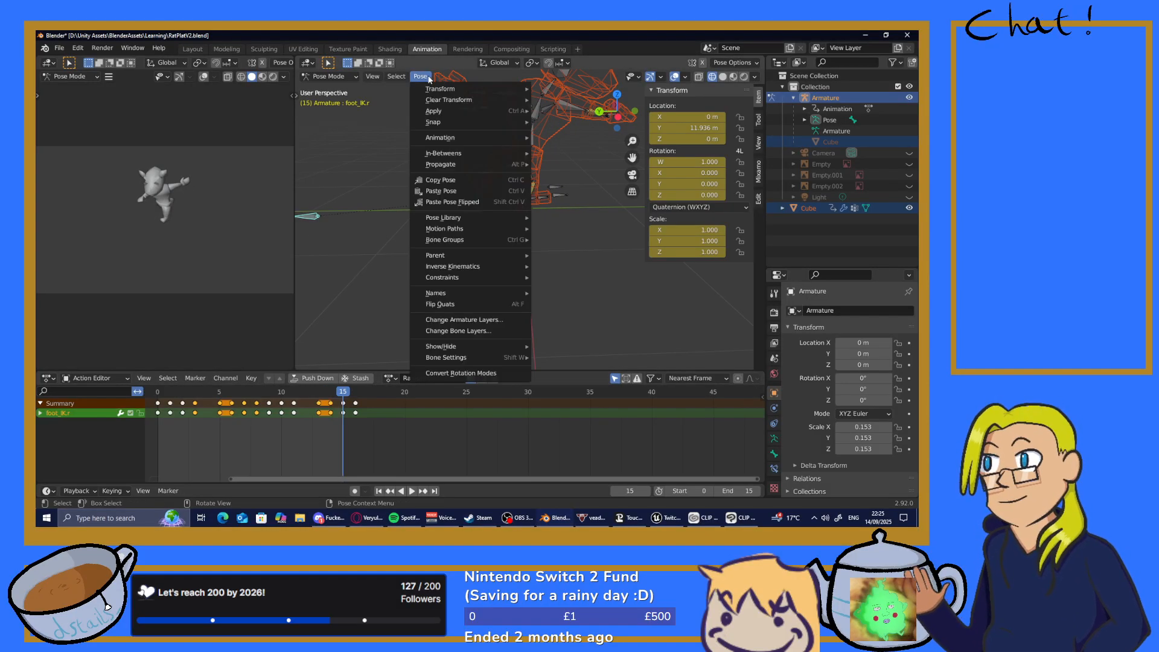
left_click(441, 201)
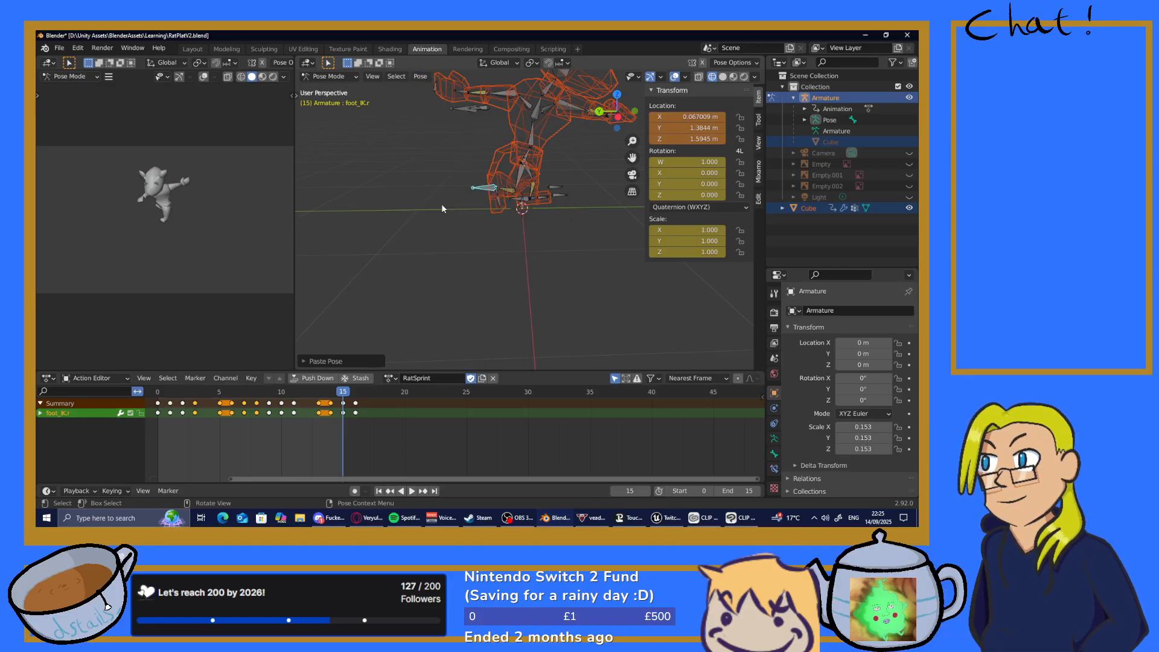
Select all bones and insert a Location, Rotation & Scale keyframe at frame 15
key("a")
key("i")
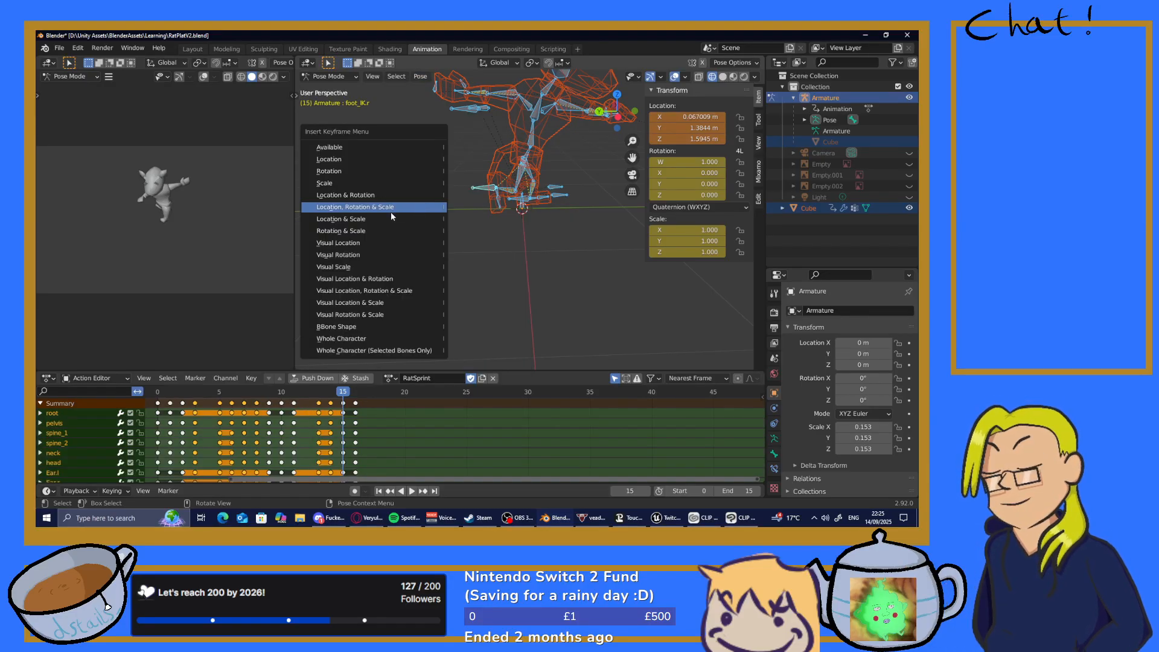
left_click(388, 211)
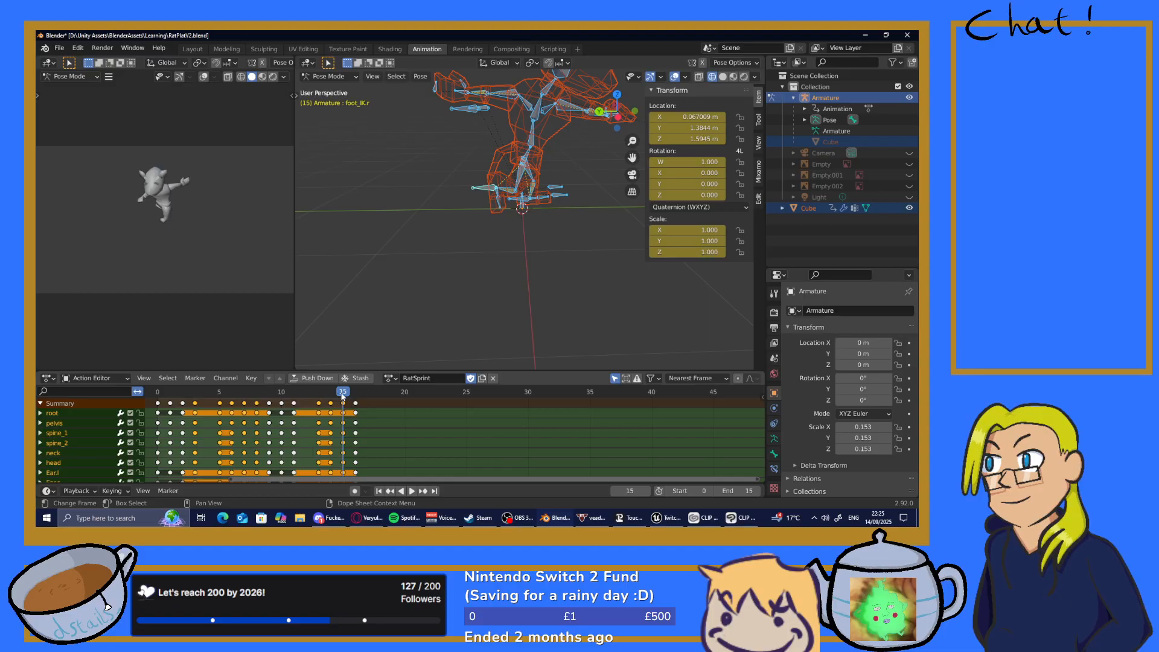
Return to frame 0, select only the distant foot_IK.r bone and paste the copied pose flipped onto it
key("space")
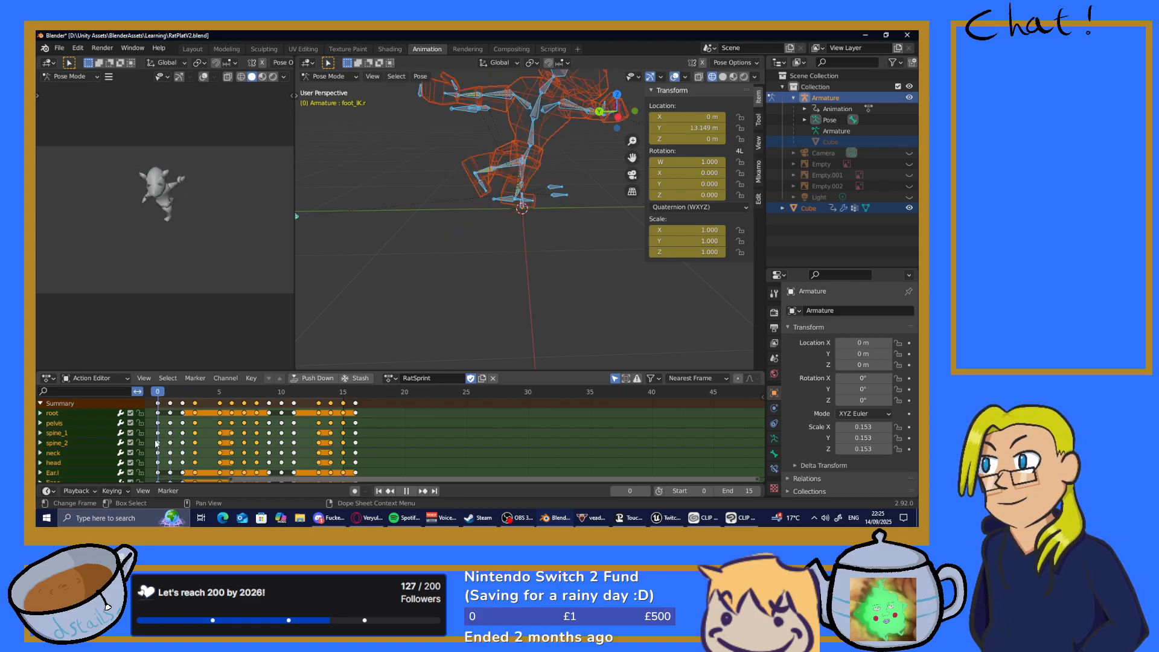
key("space")
middle_click_drag(318, 269, 412, 240)
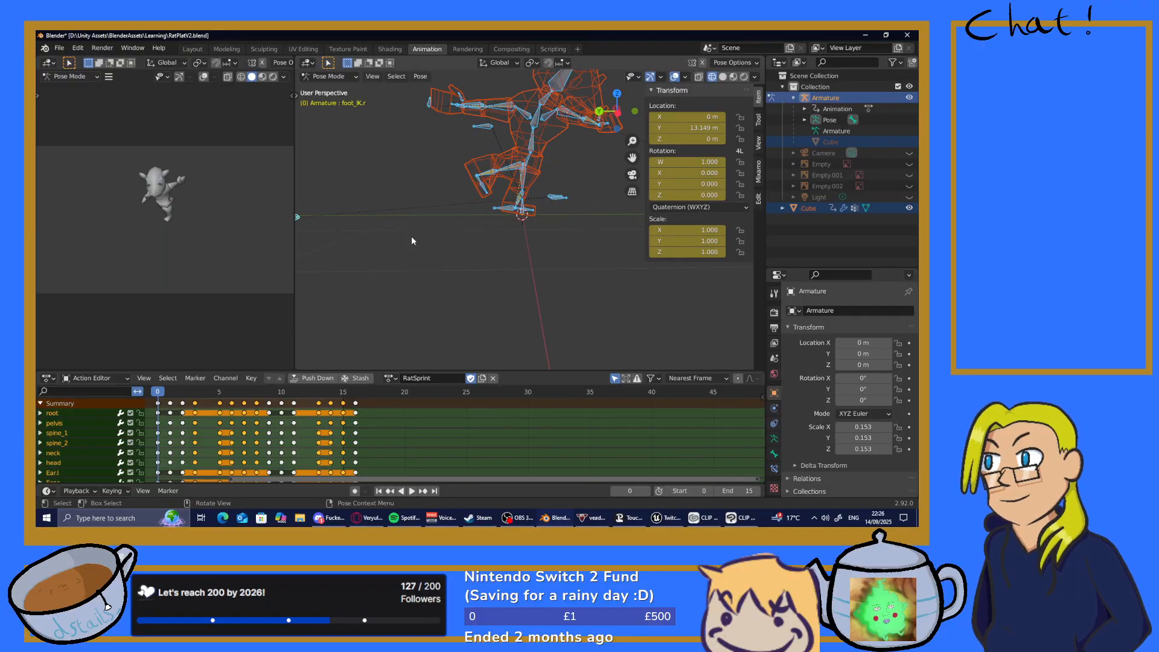
left_click(412, 237)
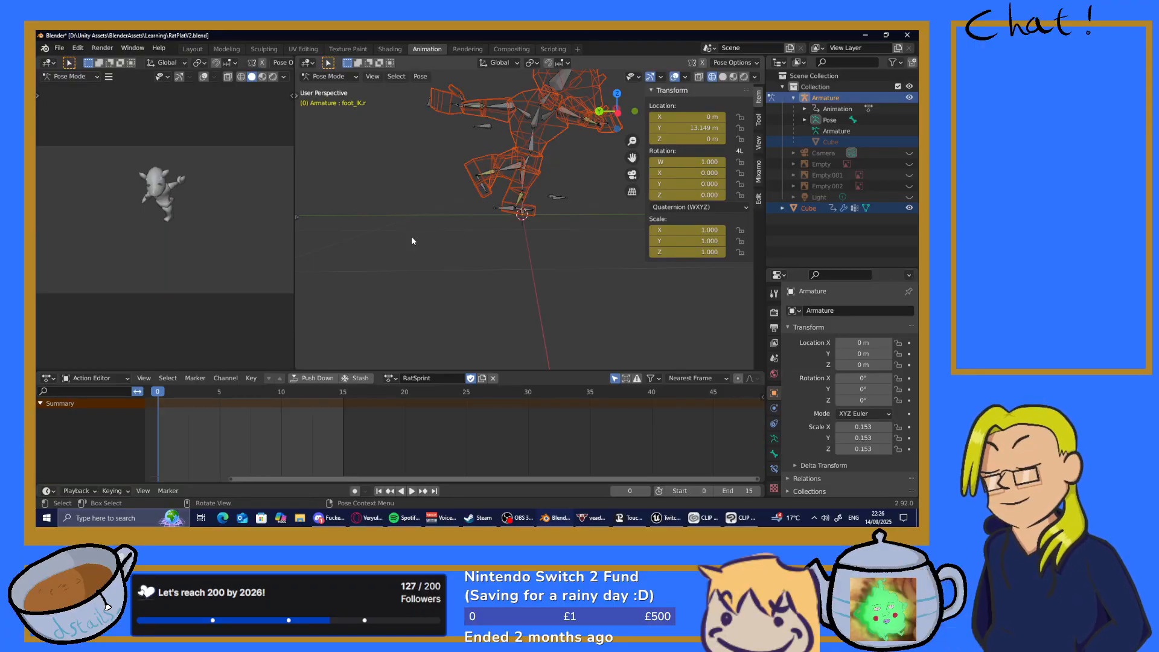
key("a")
scroll(408, 236, "down", 3)
left_click(390, 221)
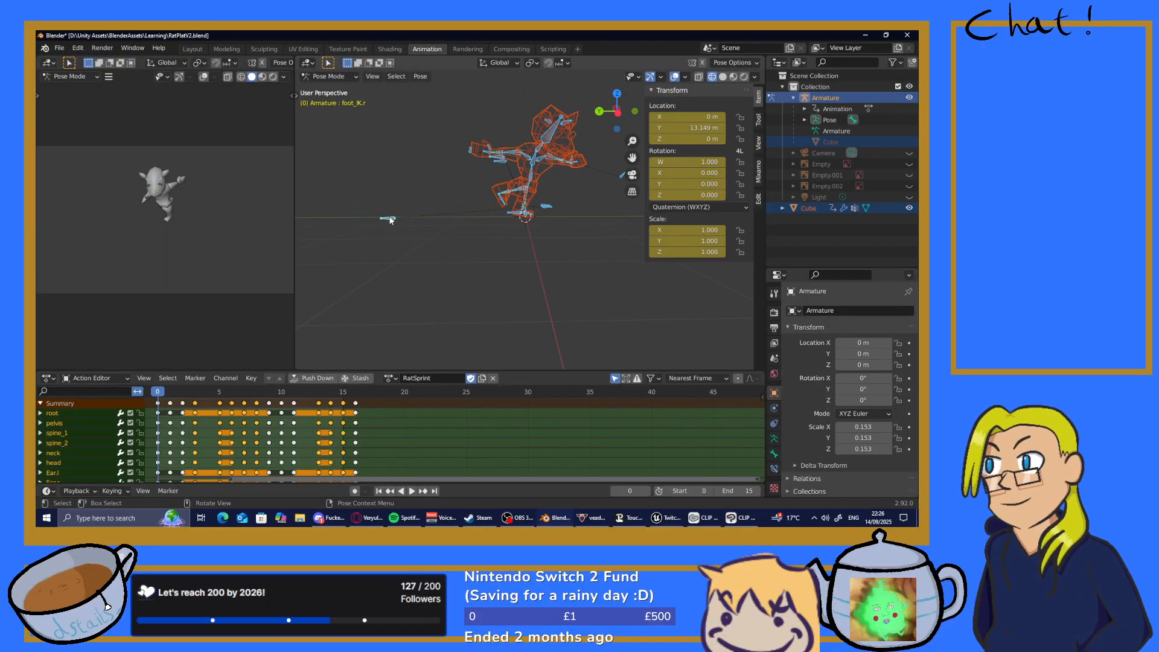
left_click(421, 76)
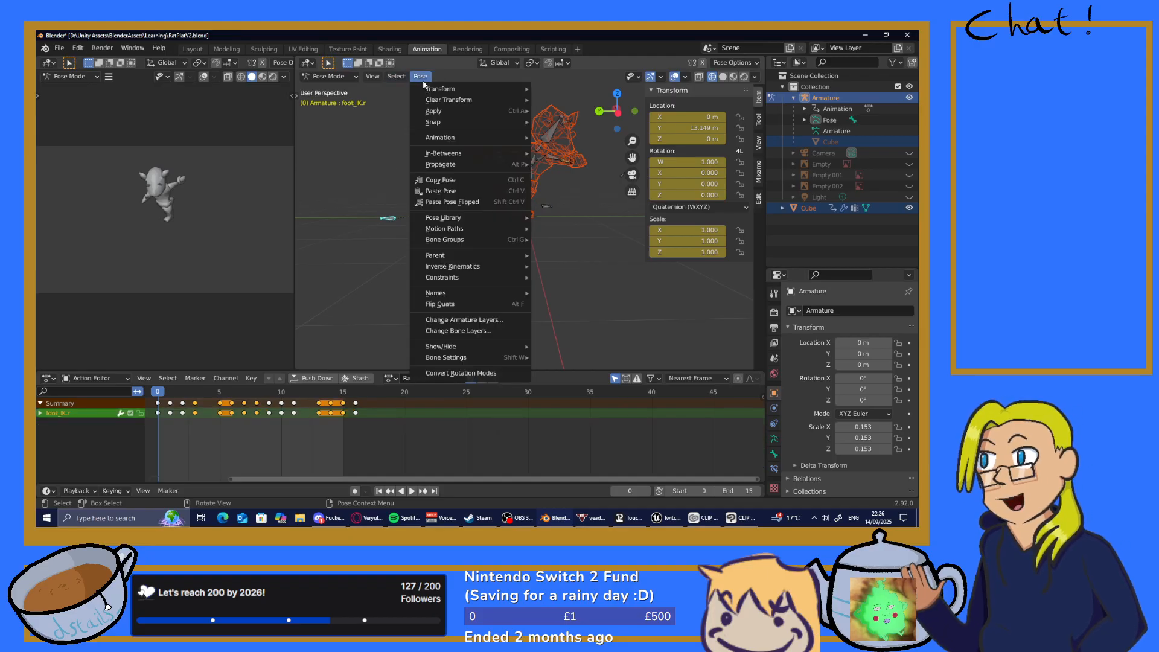
left_click(461, 202)
Insert a Location, Rotation & Scale keyframe for all bones at frame 0
key("a")
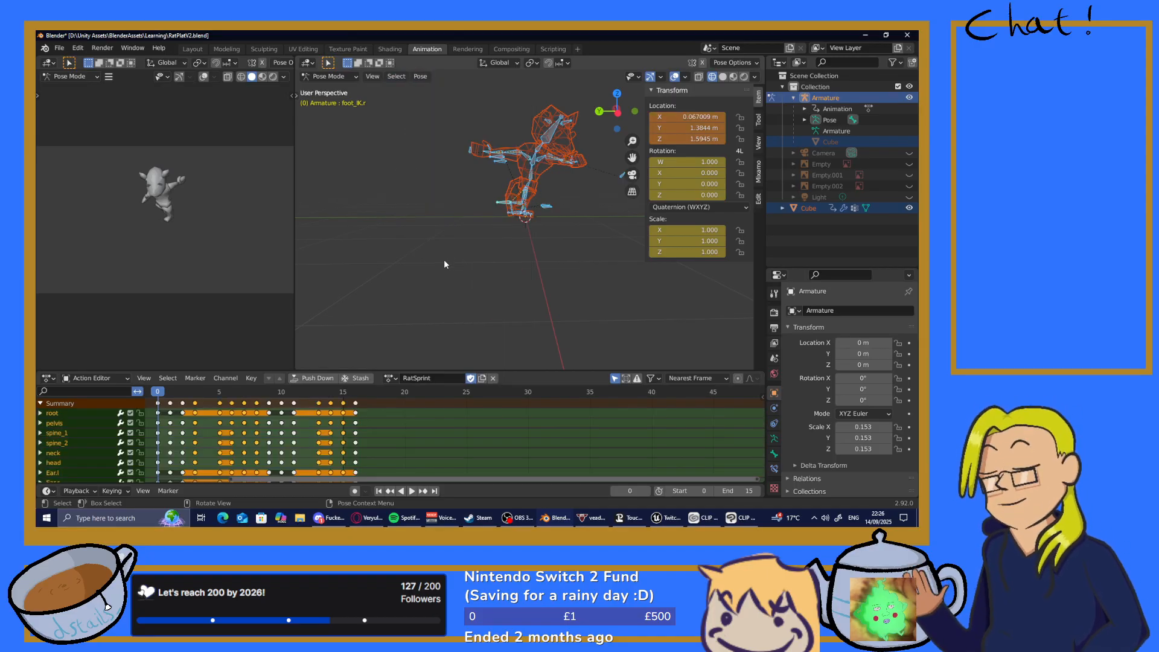
key("i")
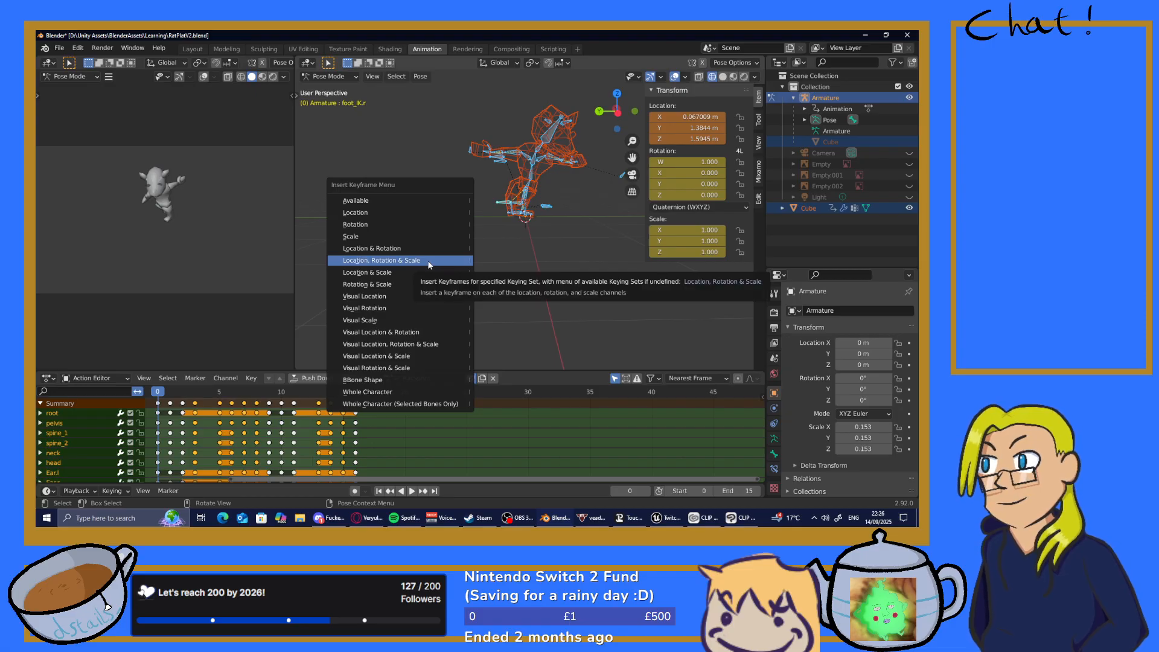
left_click(429, 264)
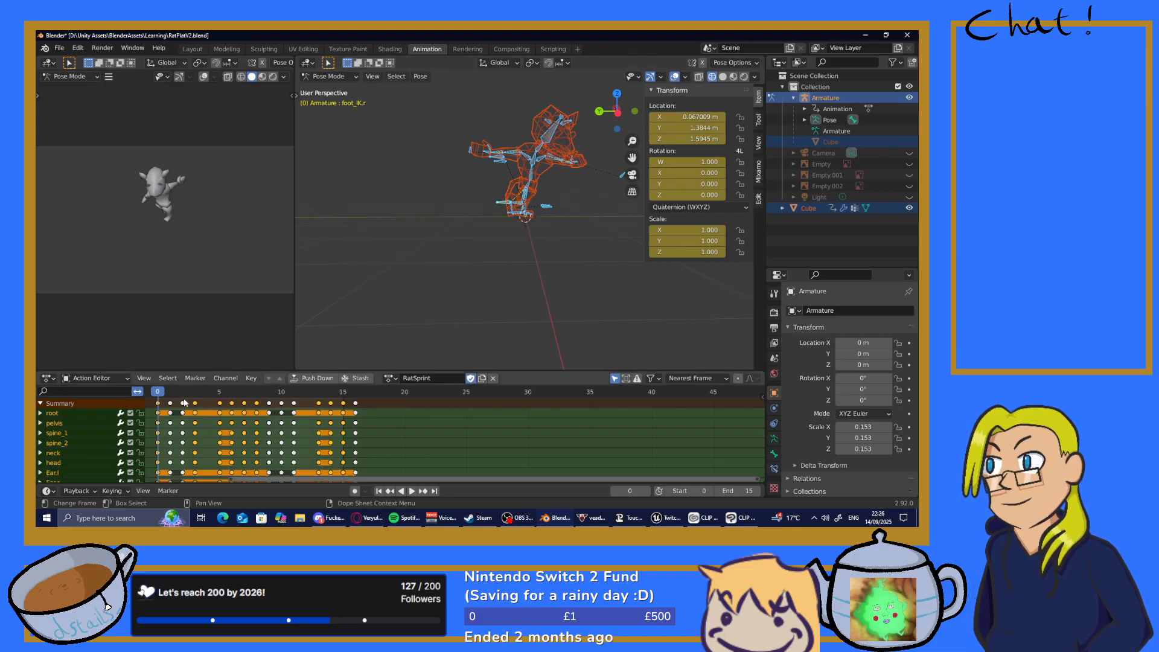
Play back the RatSprint animation to check how the corrected feet move through the loop
key("space")
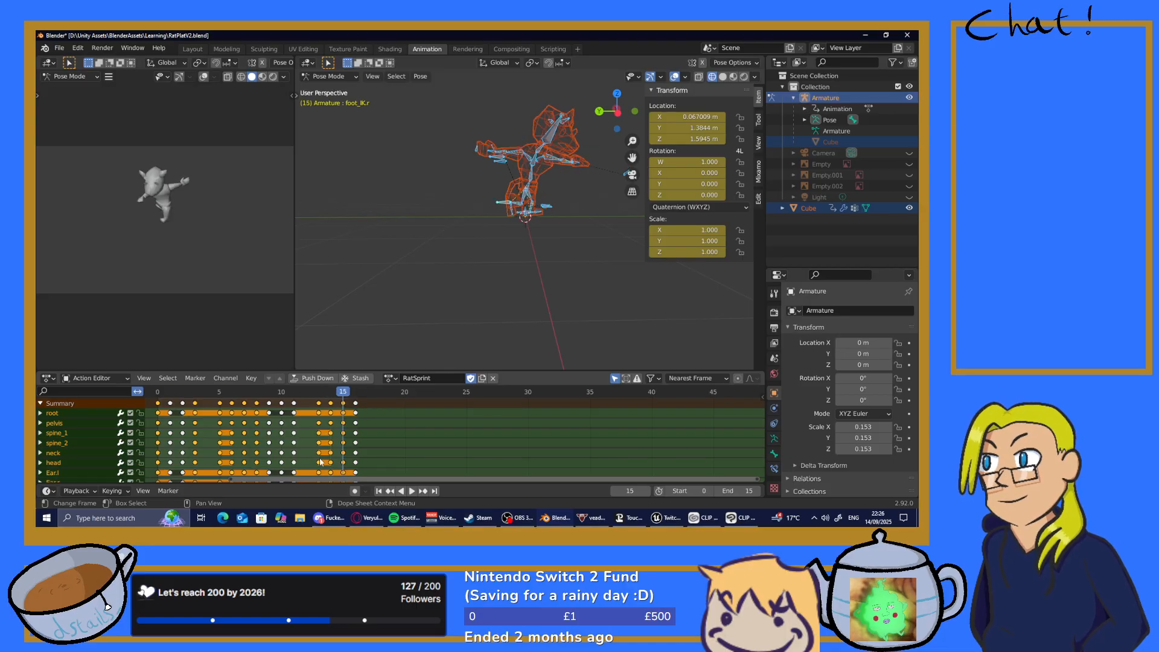
left_click(414, 493)
left_click(413, 492)
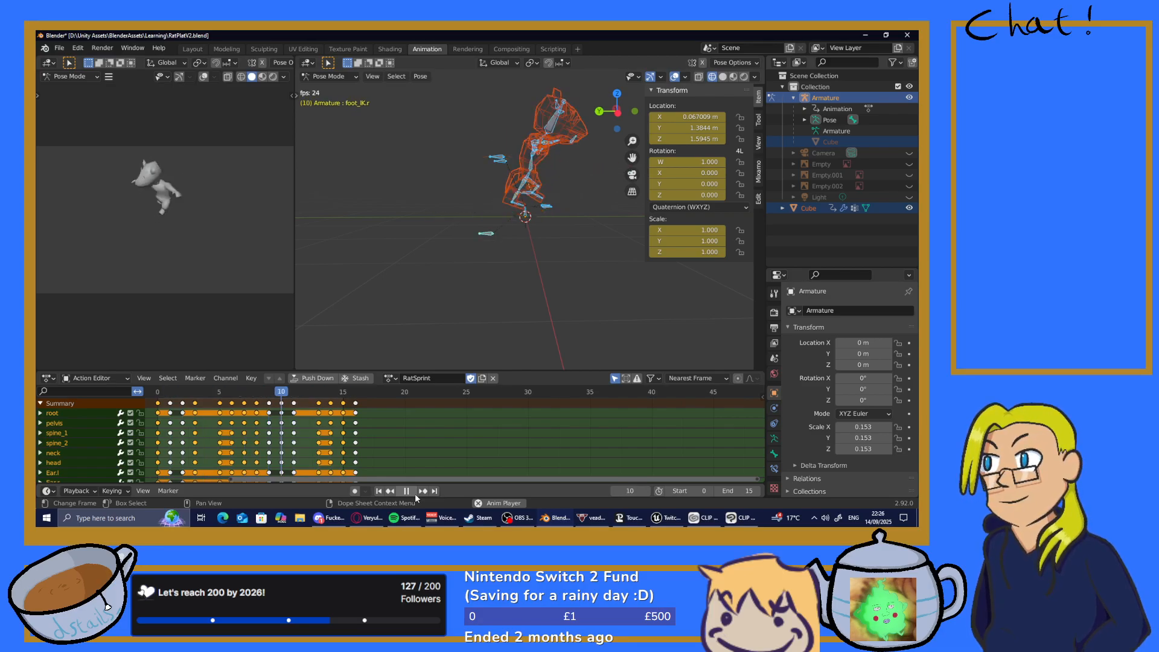
left_click(414, 495)
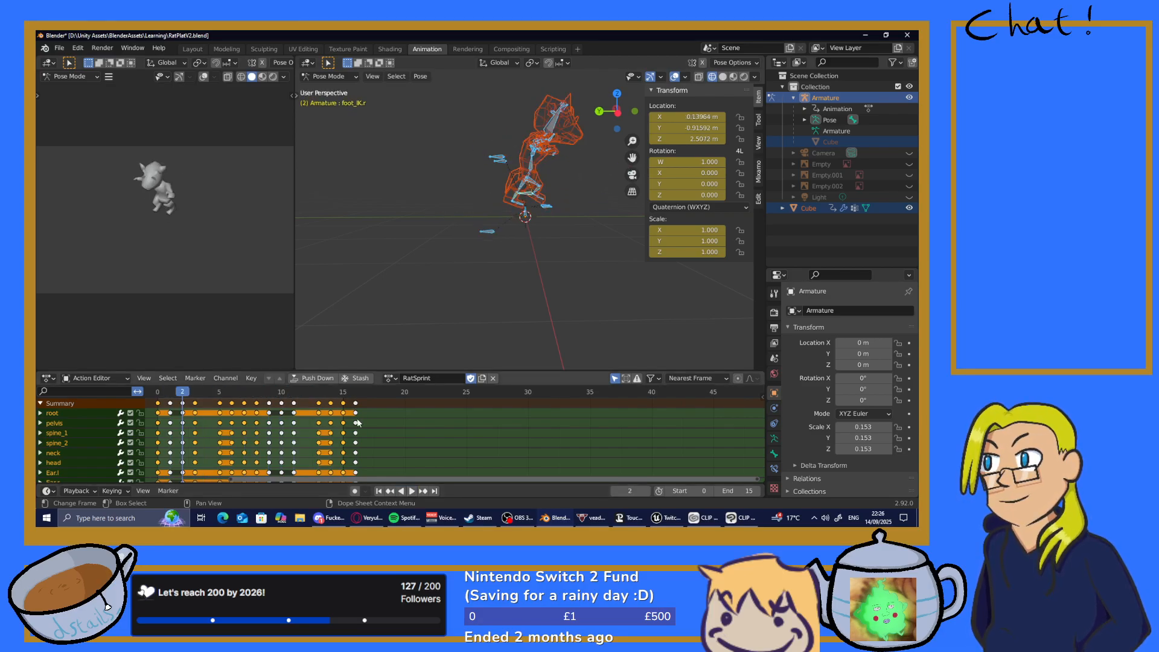
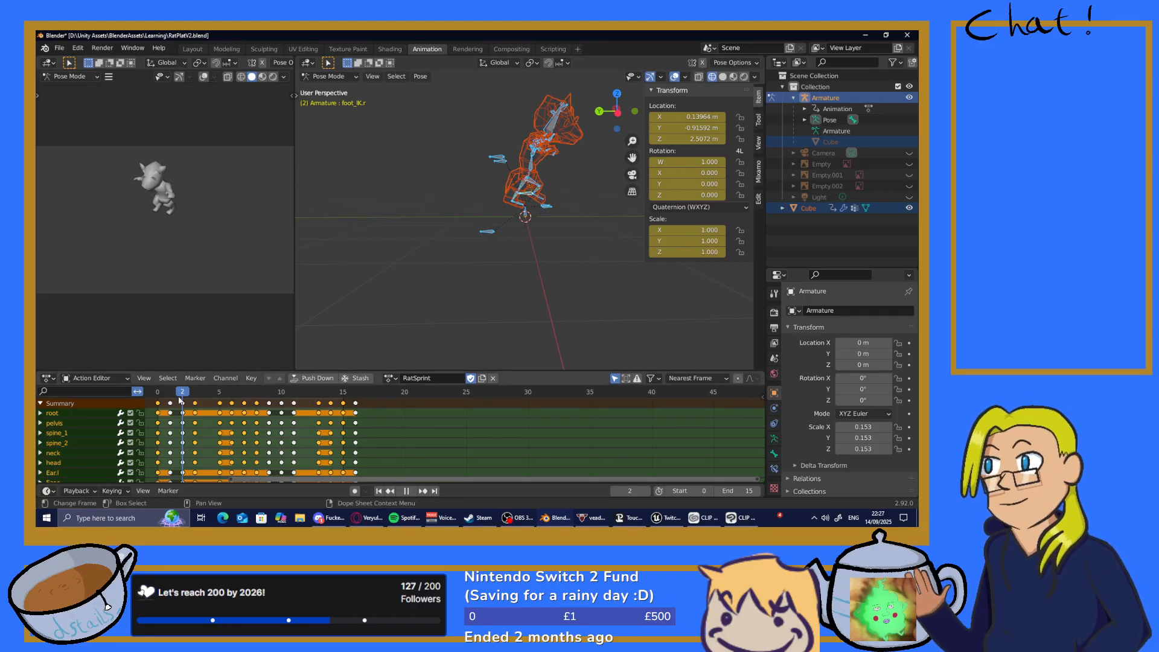
At frame 5, move the foot_IK.l bone backwards by about 0.08 m along global Y
key("space")
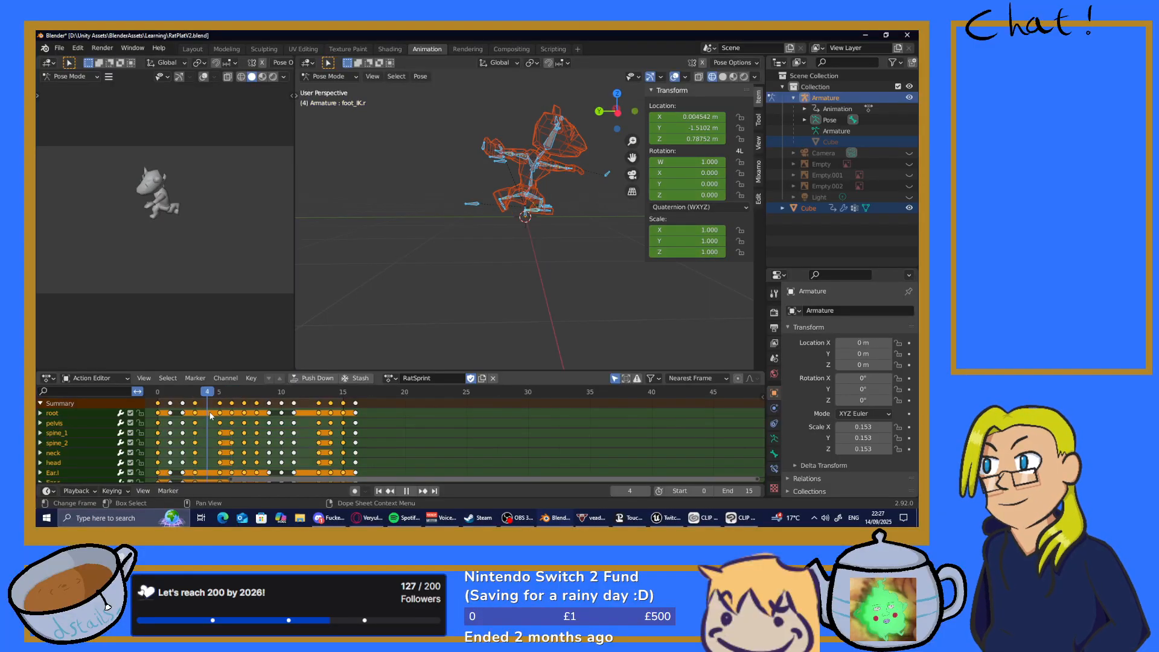
key("space")
scroll(391, 199, "up", 1)
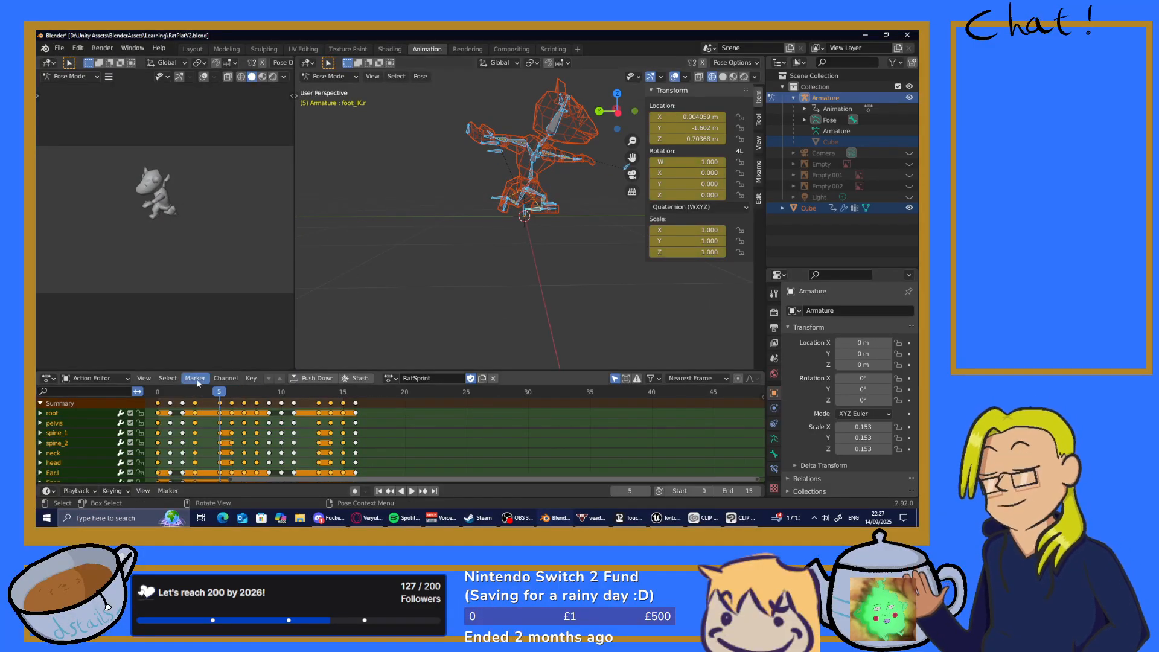
mouse_move(222, 393)
left_mouse_down()
mouse_move(208, 398)
mouse_move(219, 403)
left_mouse_up()
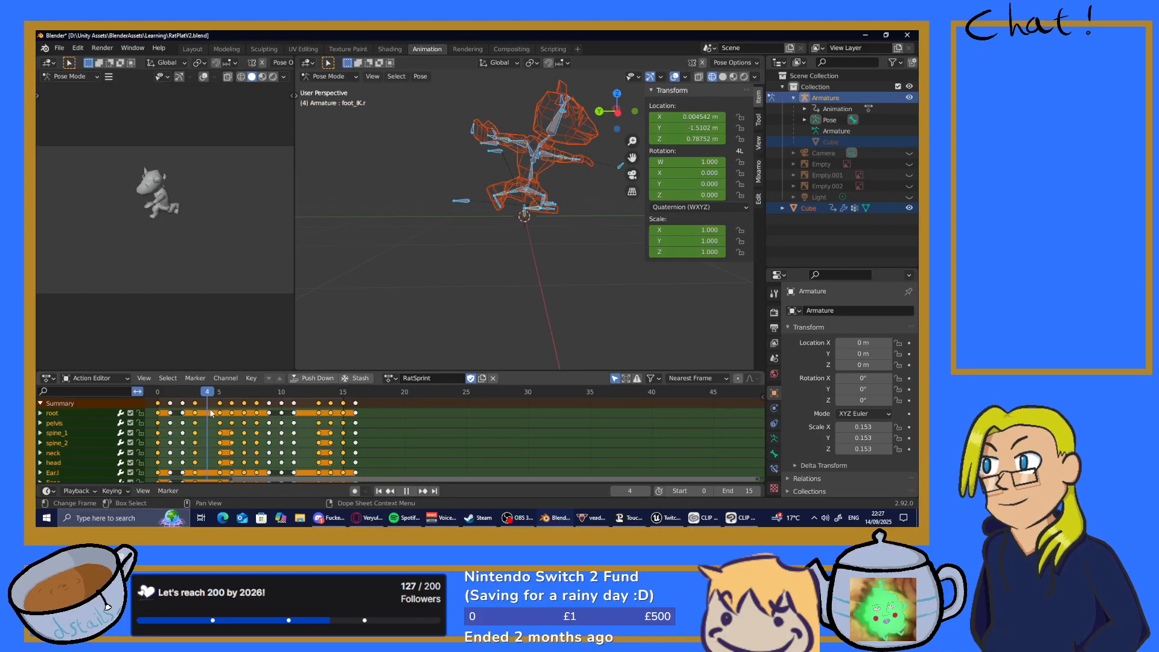
key("Escape")
scroll(453, 200, "up", 2)
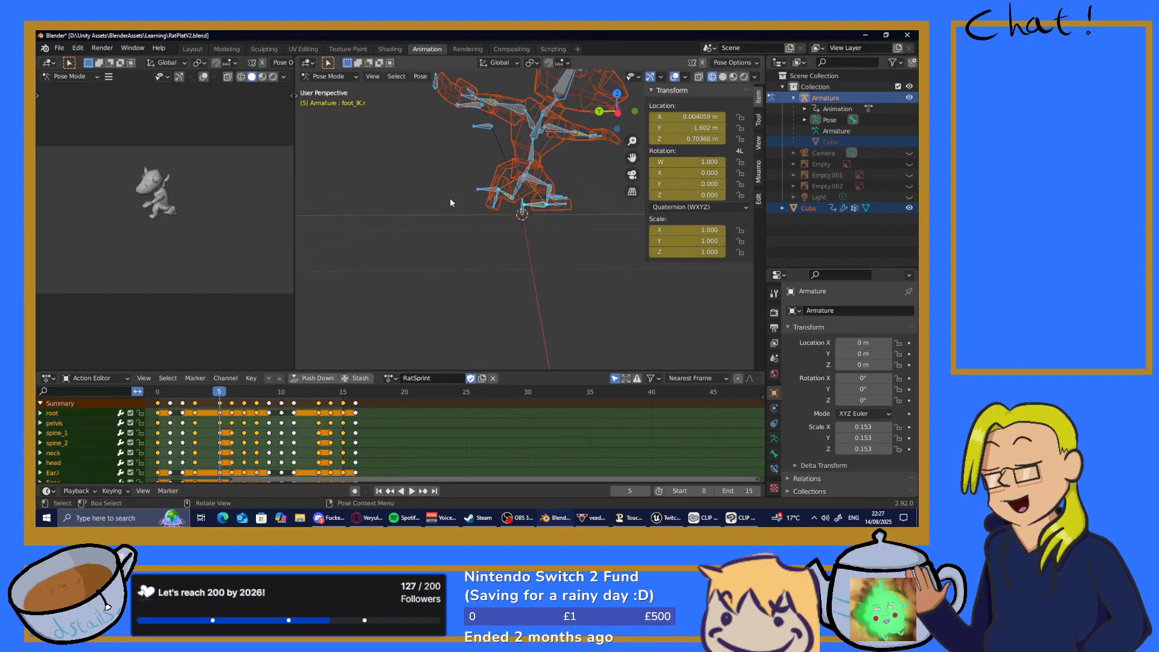
middle_click_drag(450, 197, 470, 227)
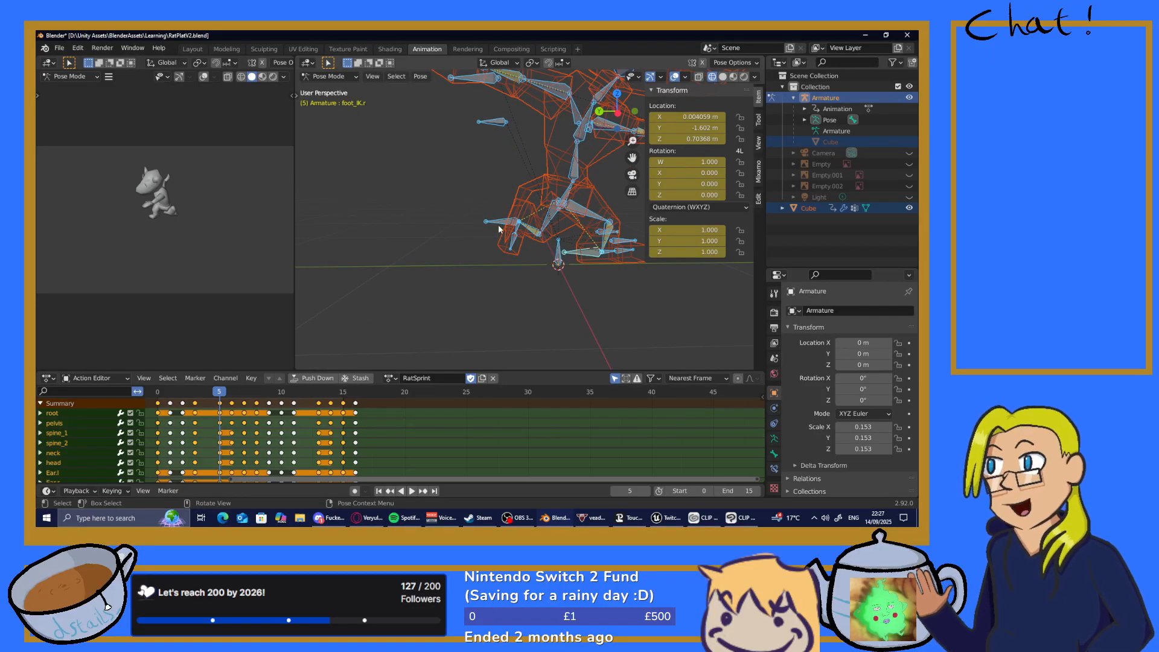
left_click(498, 224)
key("g")
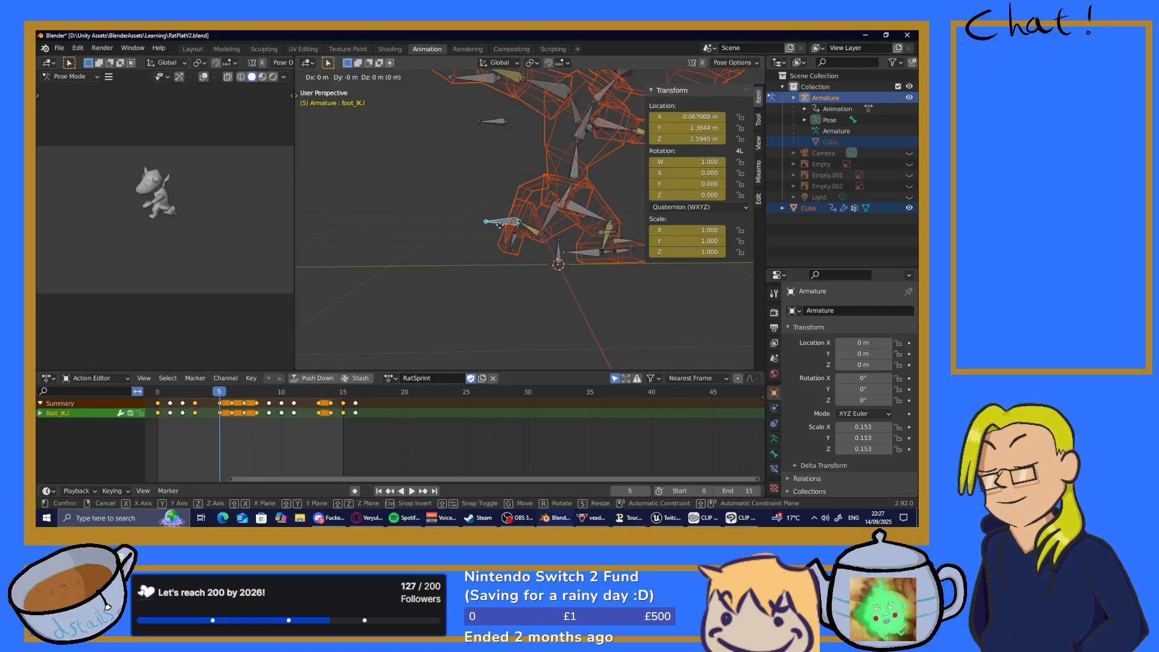
key("y")
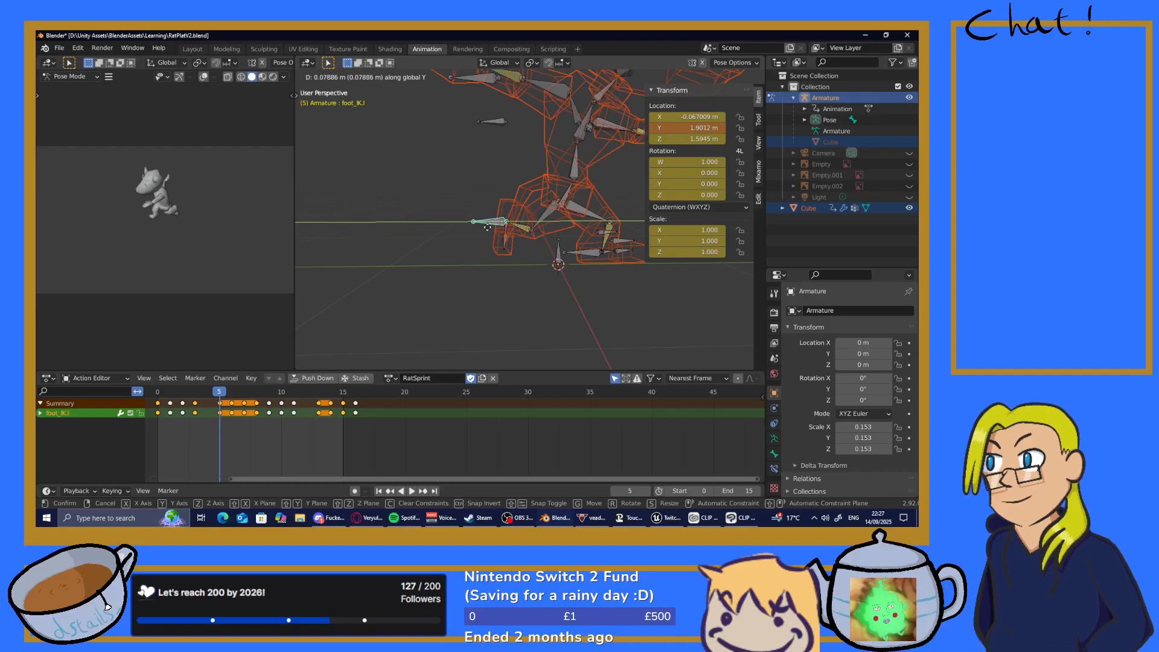
left_click(489, 230)
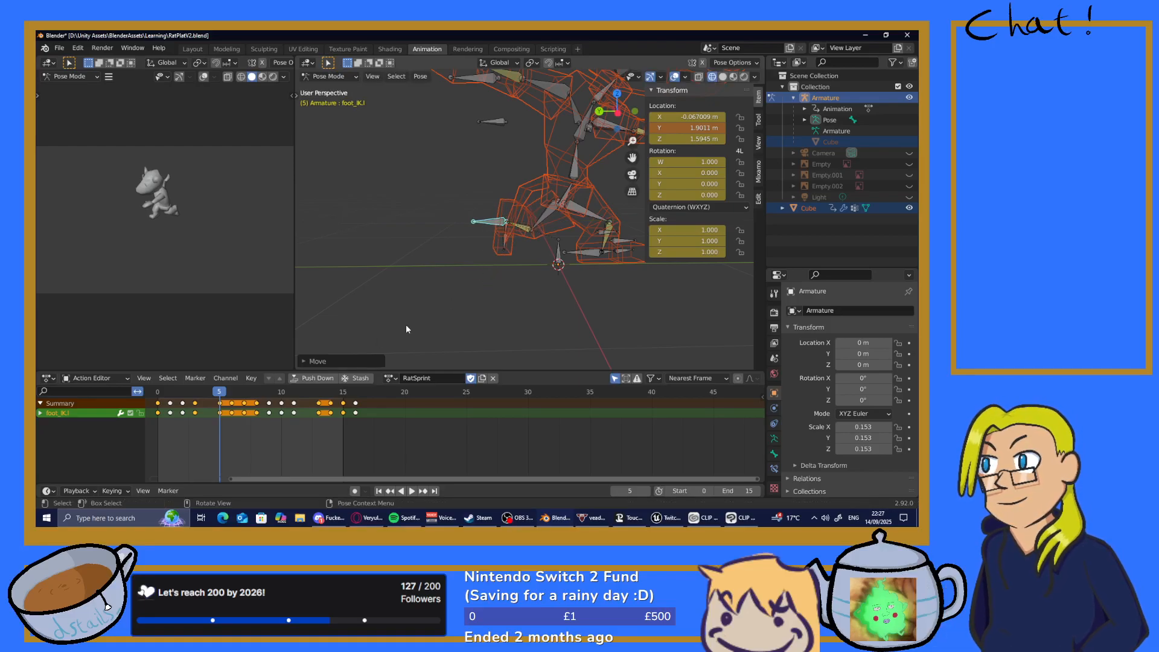
Select all bones and insert a Location, Rotation & Scale keyframe at frame 5
key("a")
key("i")
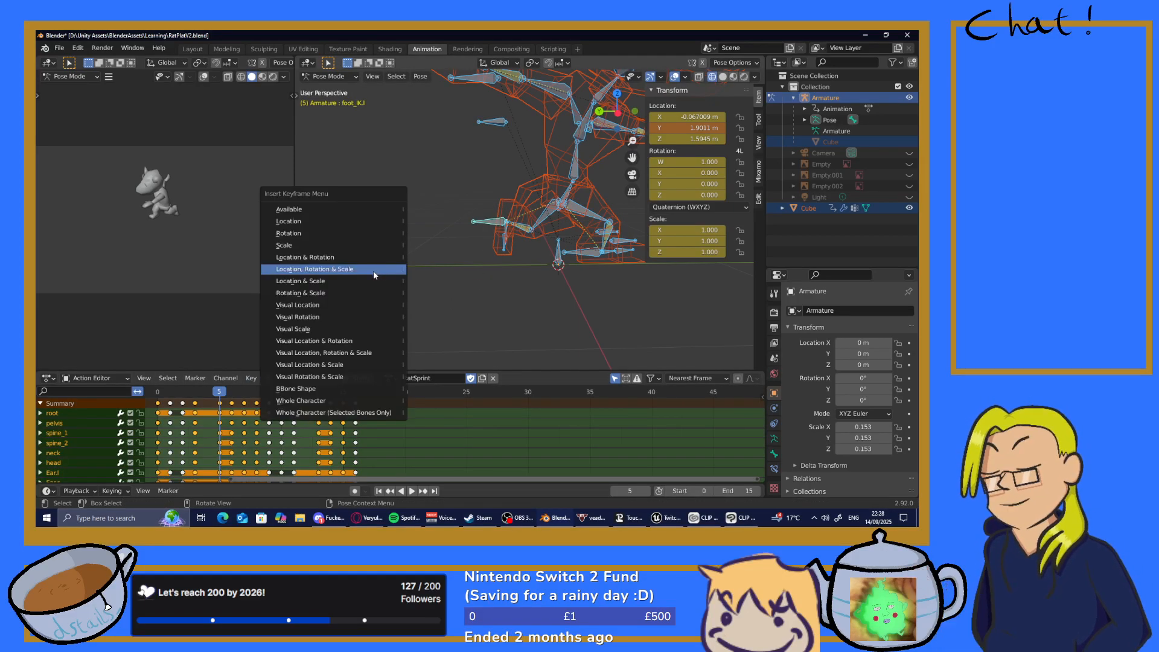
left_click(358, 273)
At frame 9, shift foot_IK.l forwards along global Y to a Y location of about 0.857 m
left_click(158, 392)
key("space")
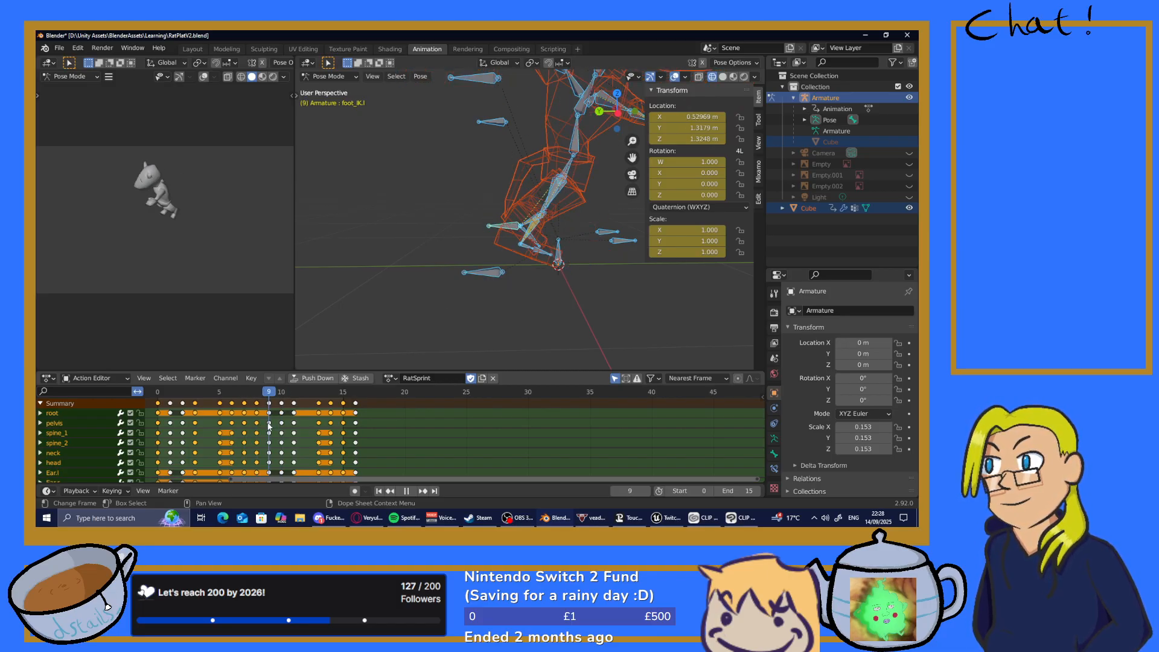
key("space")
middle_click_drag(519, 320, 477, 253)
left_click(496, 230)
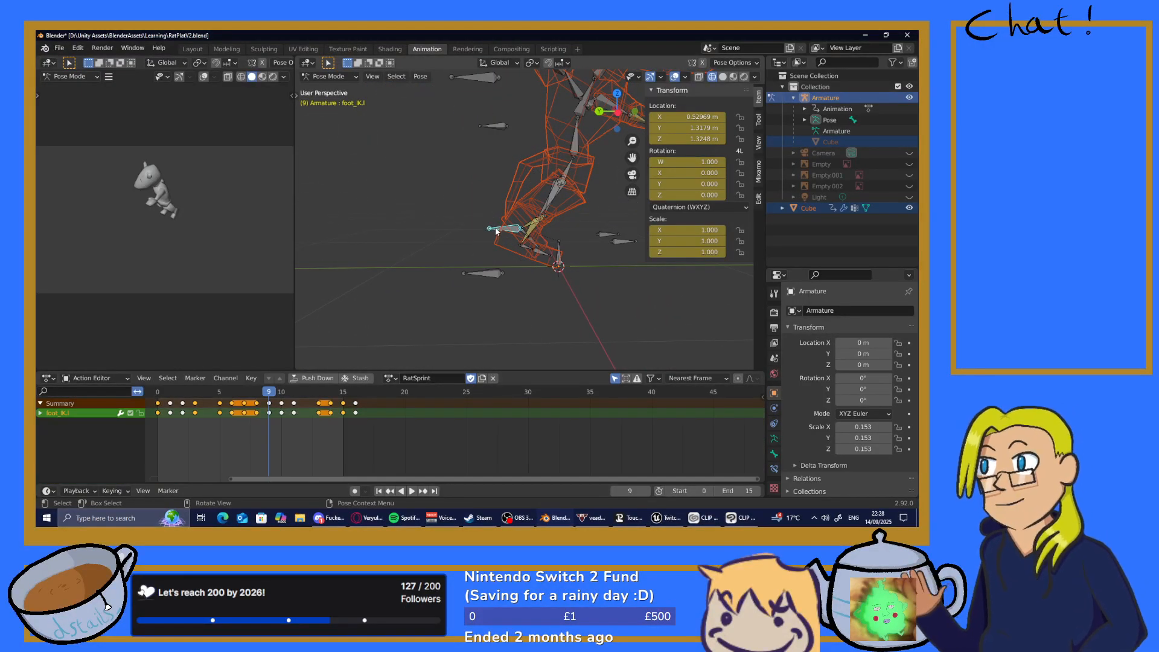
key("g")
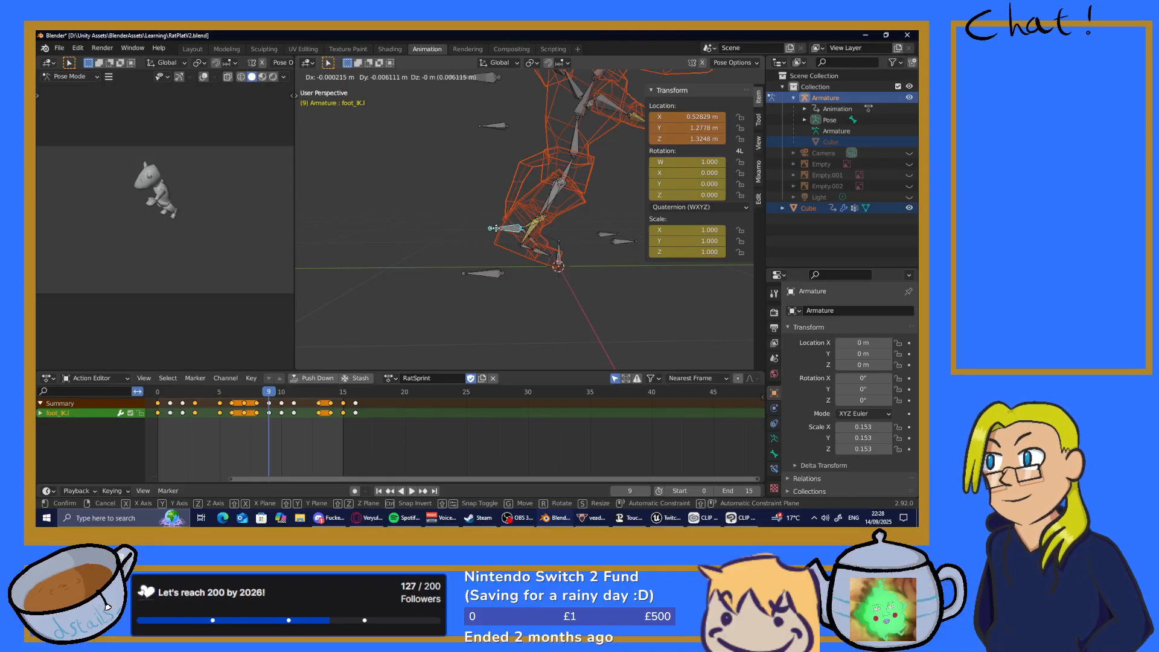
key("y")
left_click(505, 229)
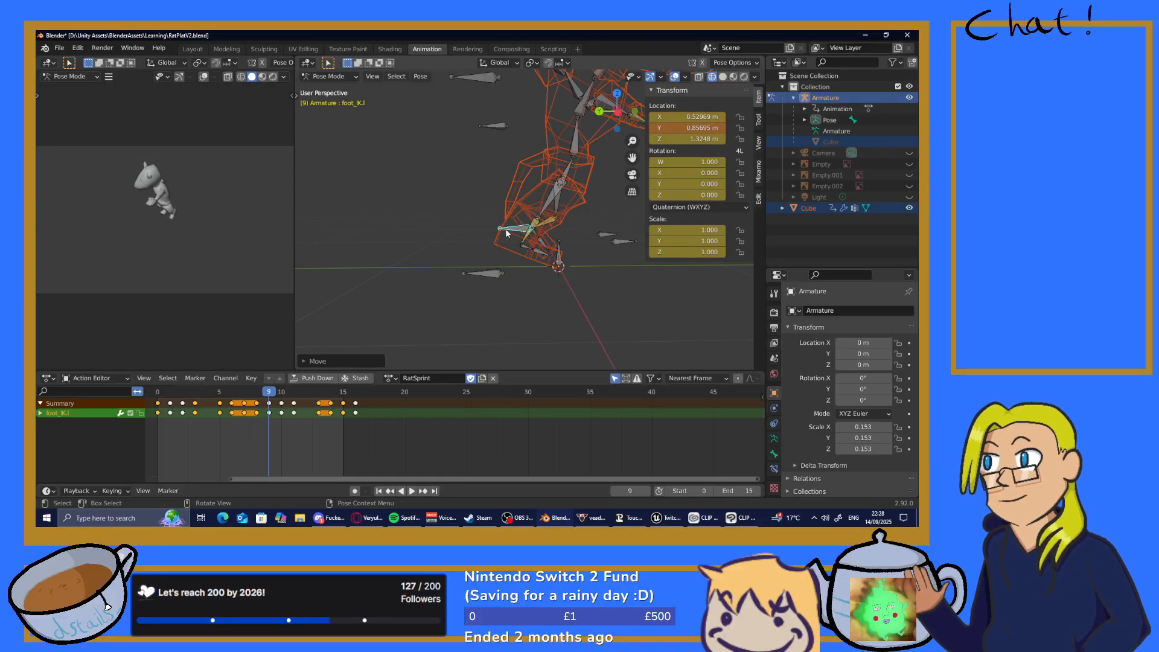
Raise foot_IK.l along global Z to about 2.11 m and shift it along global Y to about 0.377 m
key("g")
key("z")
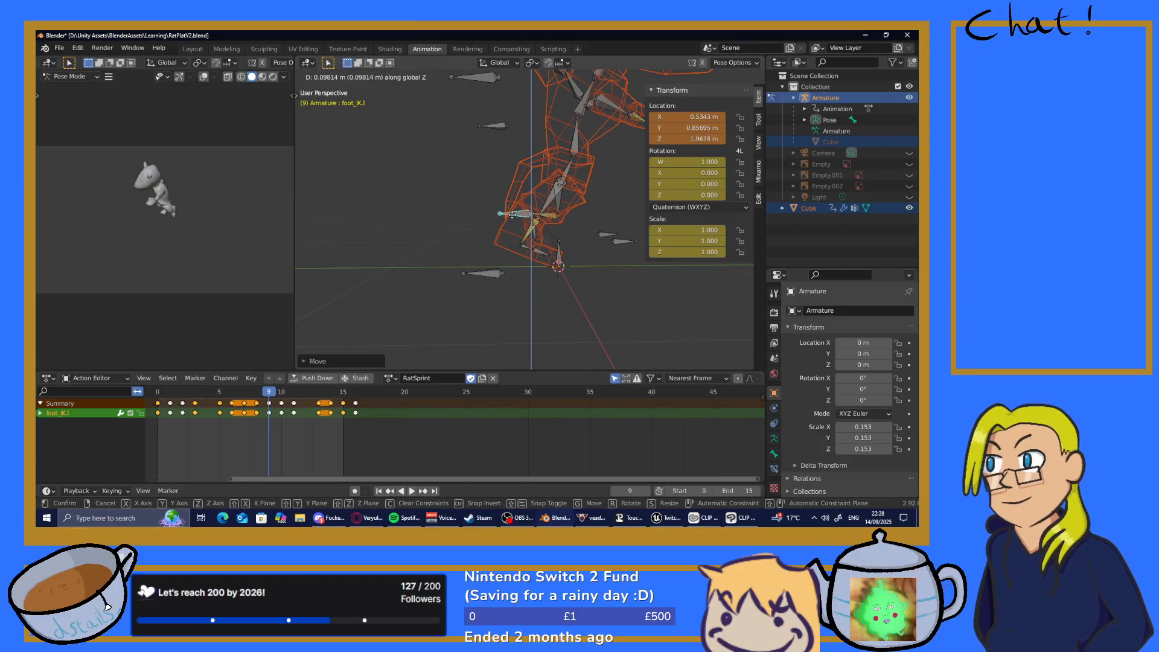
left_click(511, 212)
key("g")
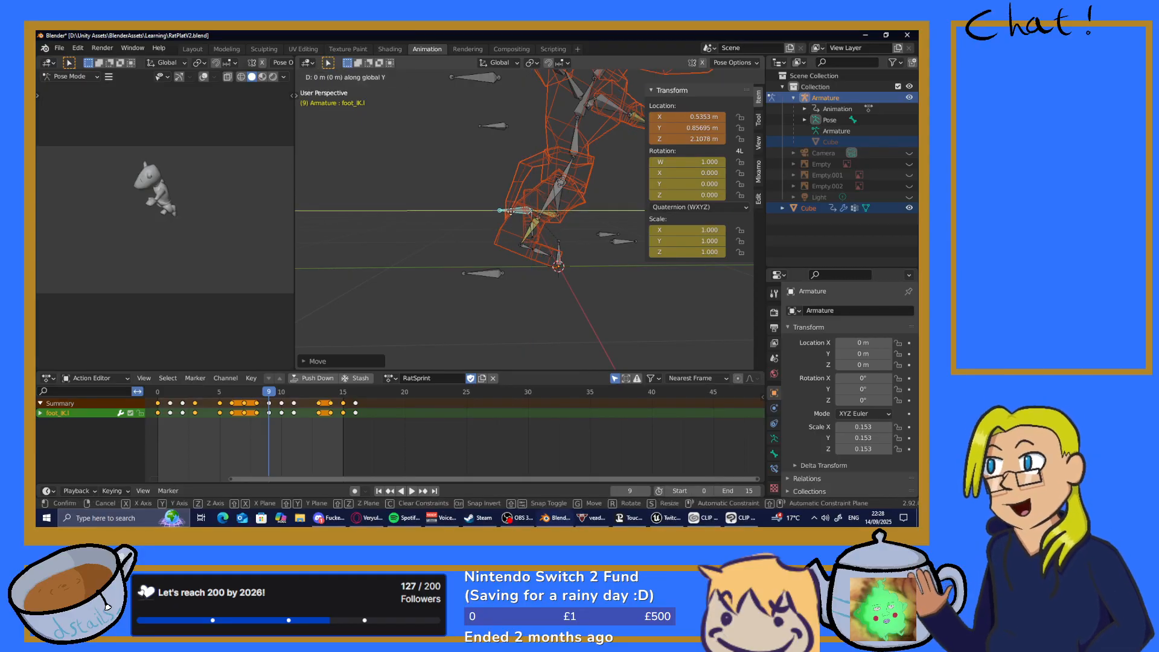
key("y")
left_click(522, 219)
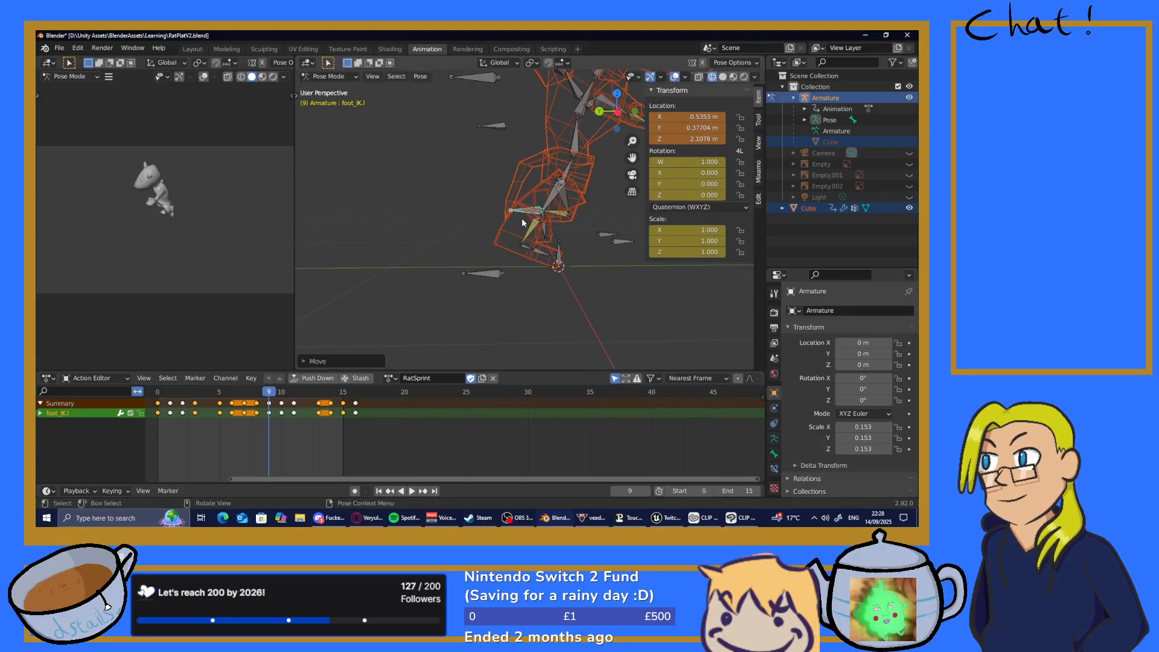
Select all bones and insert a Location, Rotation & Scale keyframe at frame 9
key("a")
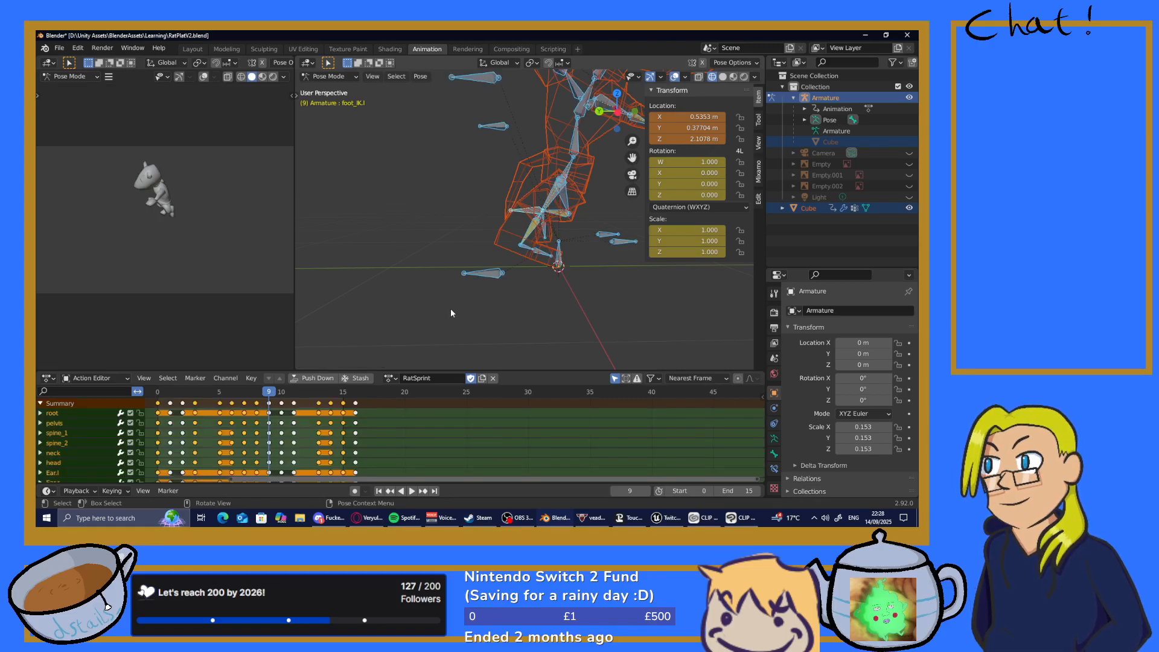
key("i")
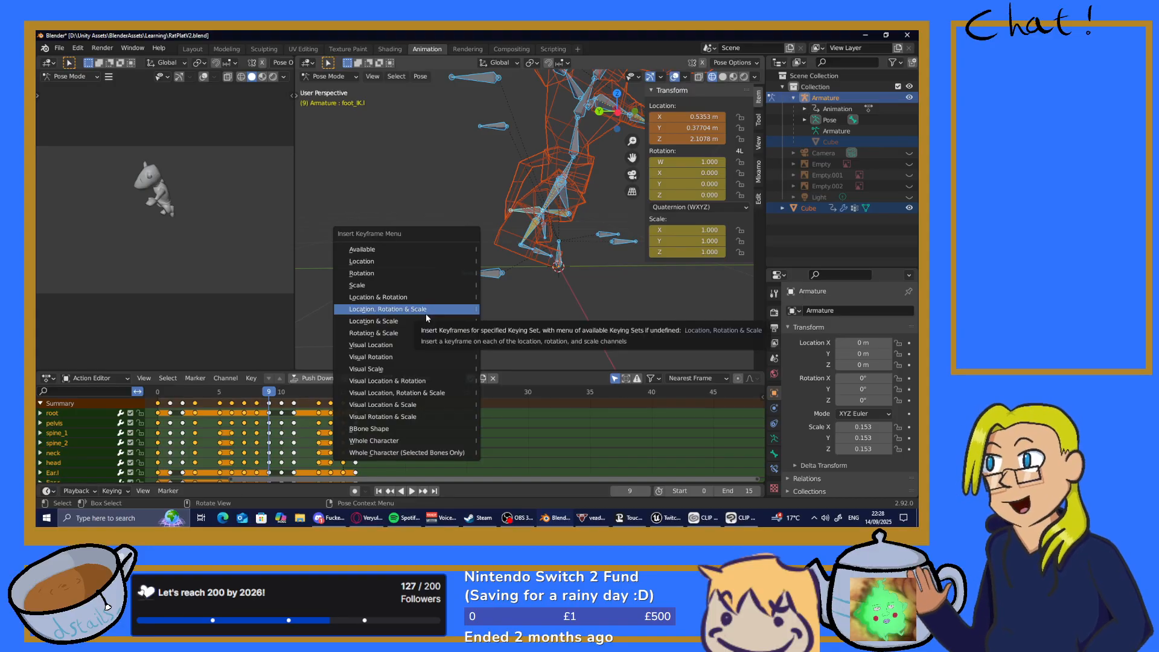
left_click(425, 309)
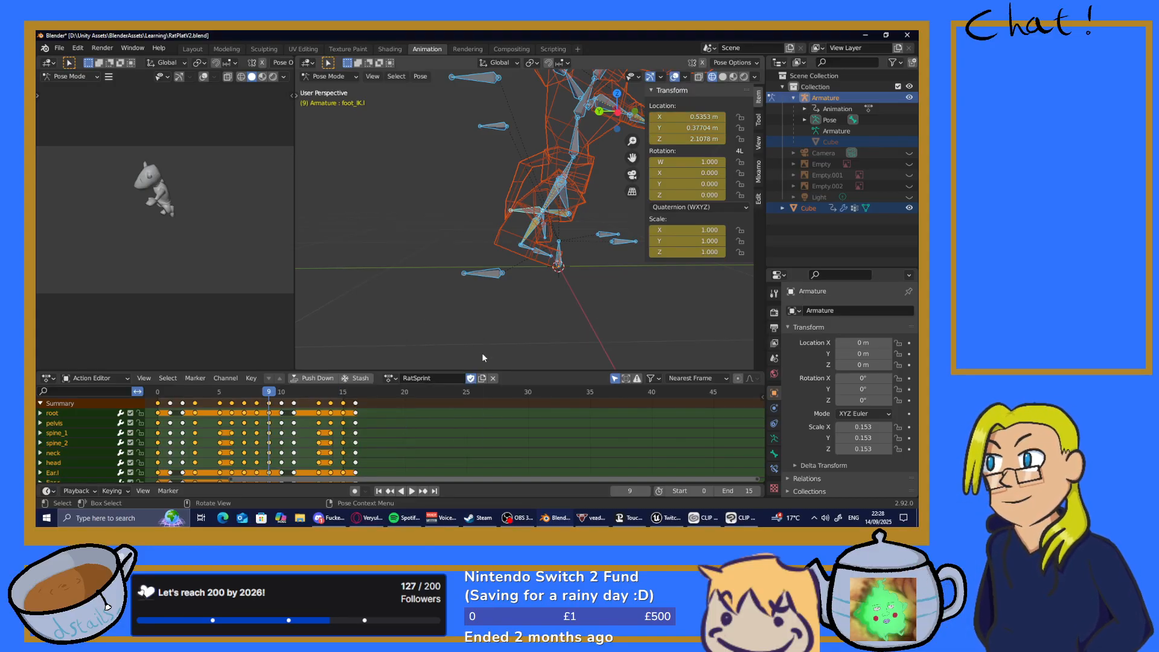
Review the sprint by scrubbing through its frames, ending at frame 9
key("space")
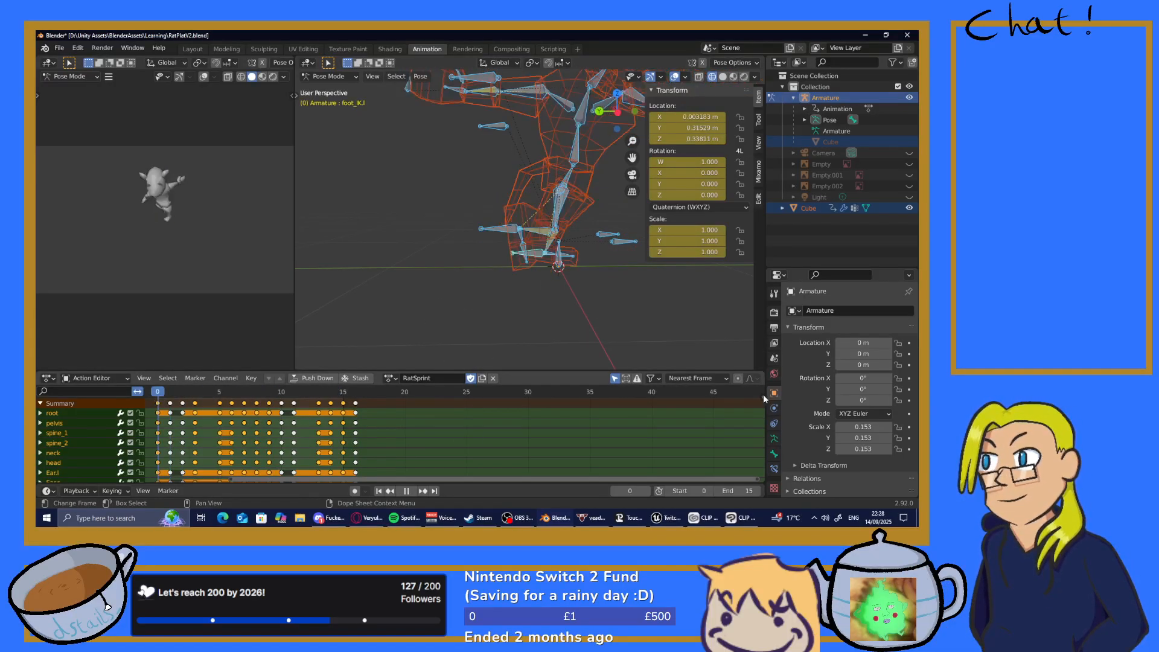
left_click_drag(210, 414, 266, 456)
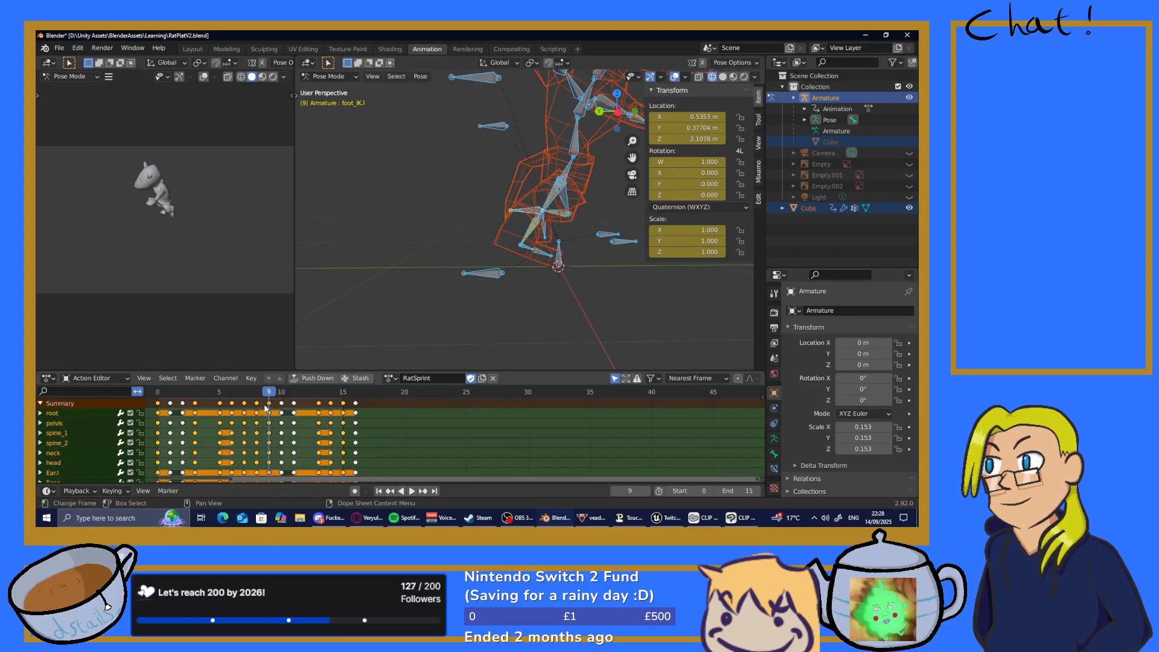
key("g")
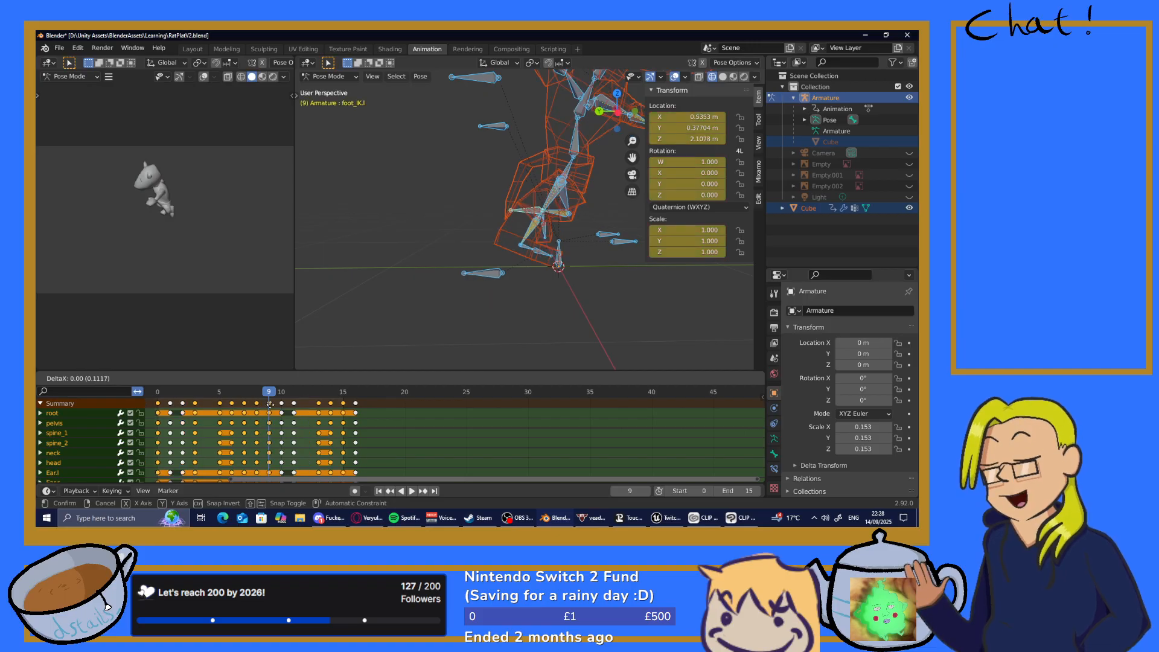
left_click(274, 398)
mouse_move(273, 393)
left_mouse_down()
mouse_move(160, 406)
mouse_move(270, 416)
left_mouse_up()
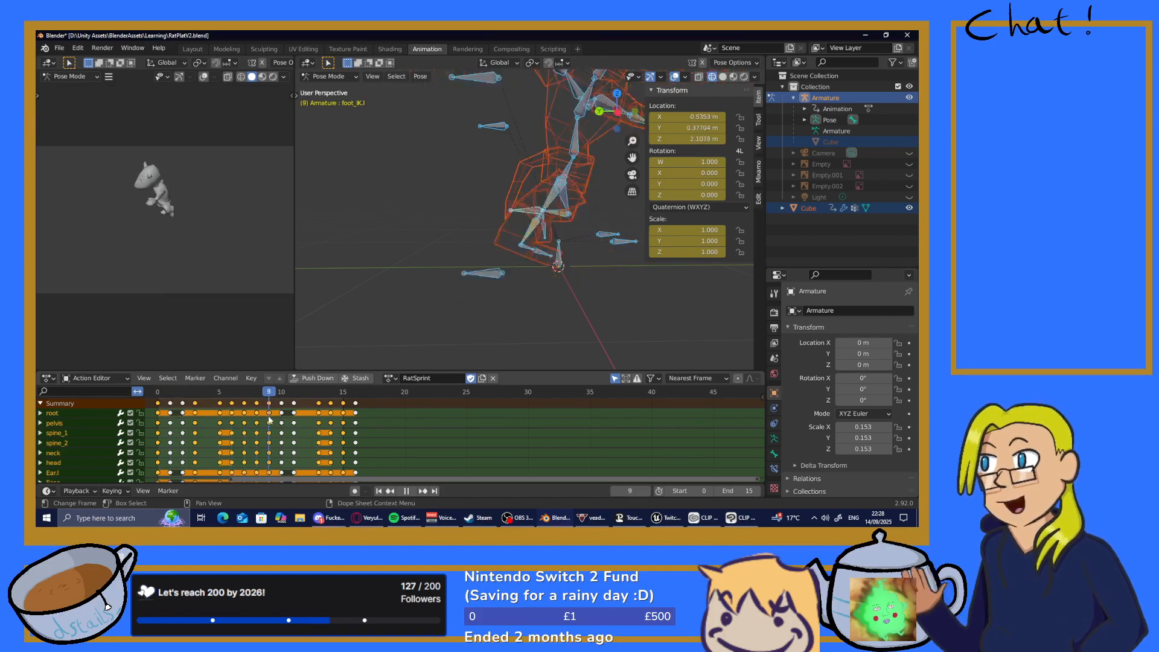
Copy the pose of all bones at frame 9 and paste it flipped at frame 1
left_click(428, 254)
key("a")
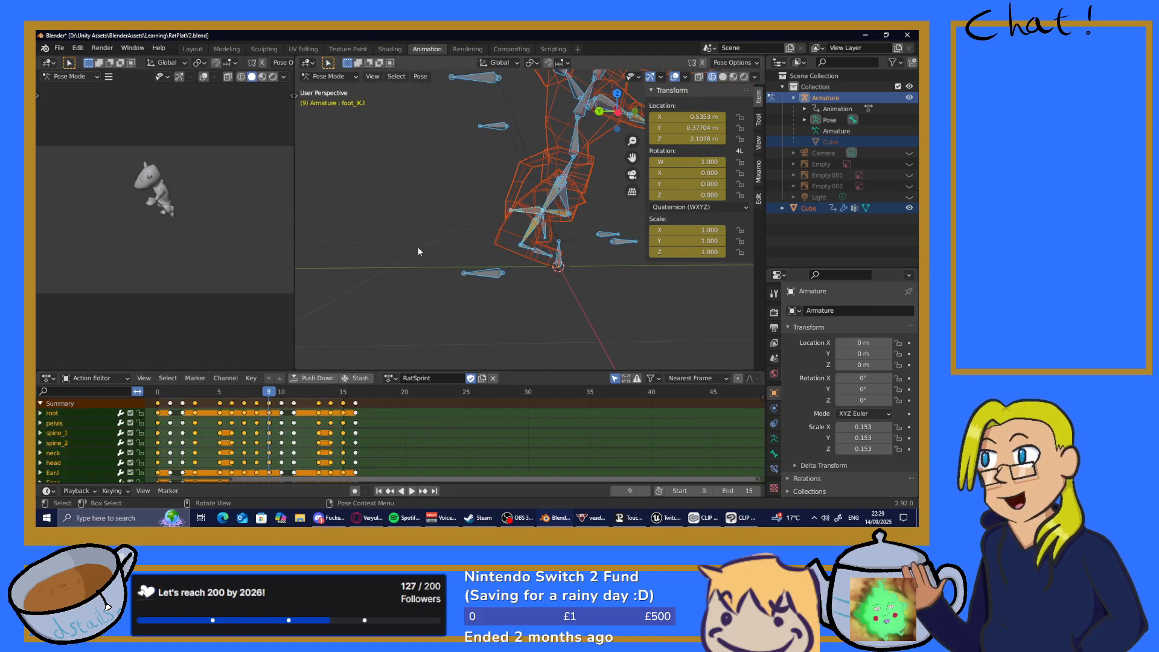
left_click(420, 76)
left_click(441, 181)
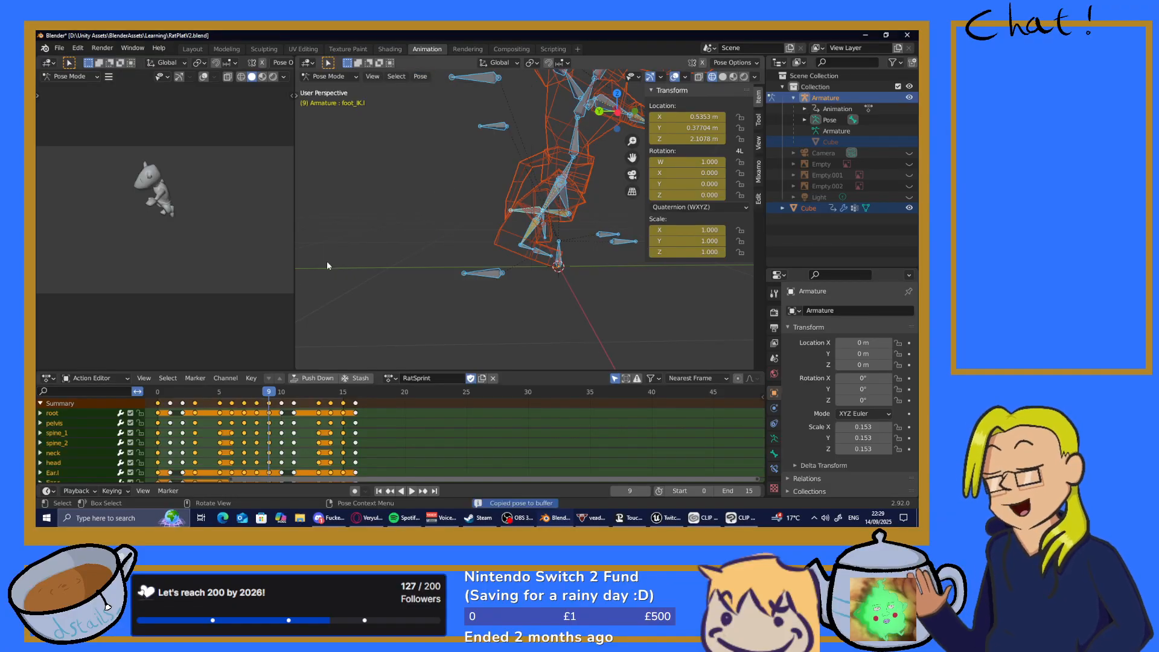
left_click_drag(270, 399, 170, 398)
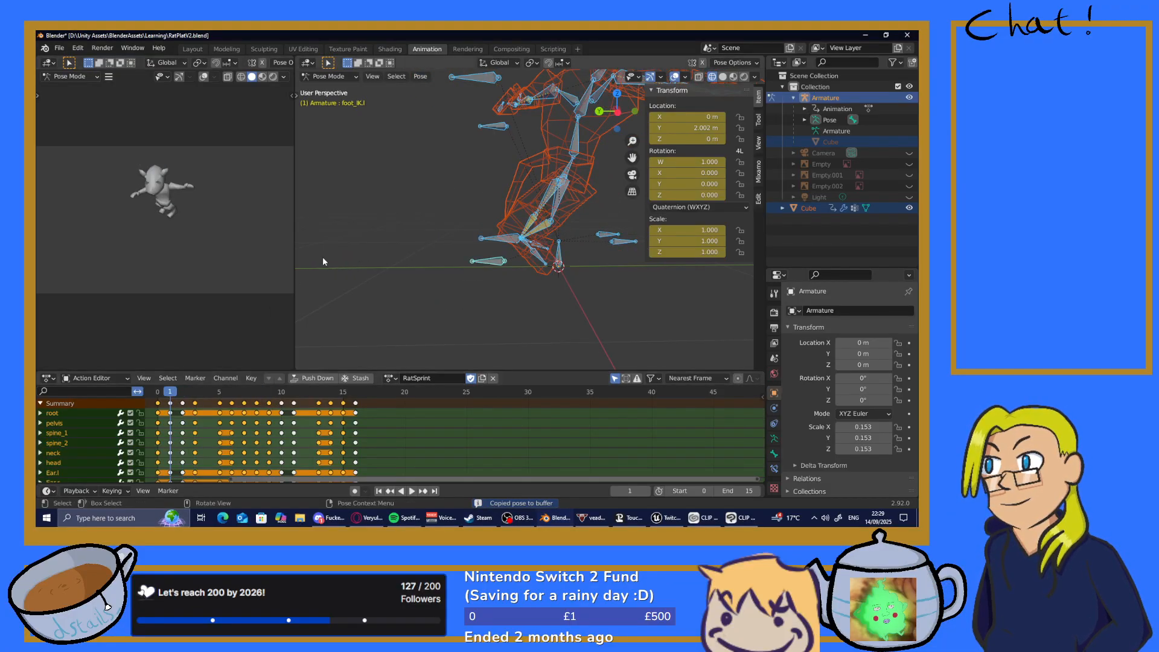
left_click(428, 81)
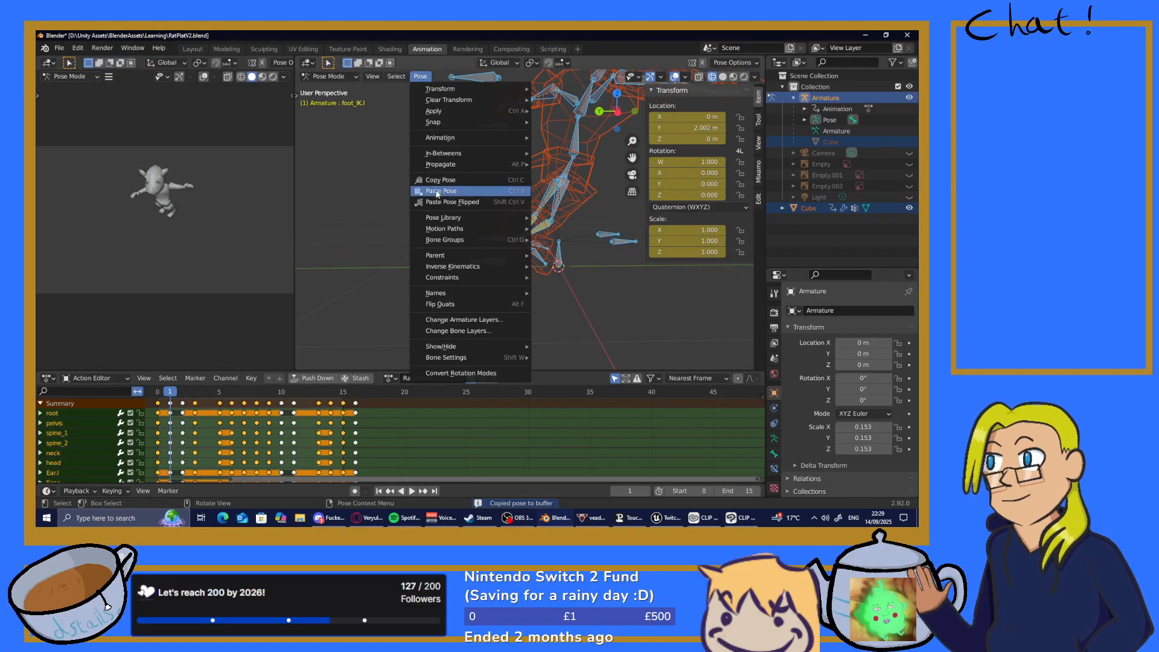
left_click(447, 206)
Insert a Location, Rotation & Scale keyframe for all bones at frame 1 and clear the bone selection
key("alt+a")
key("a")
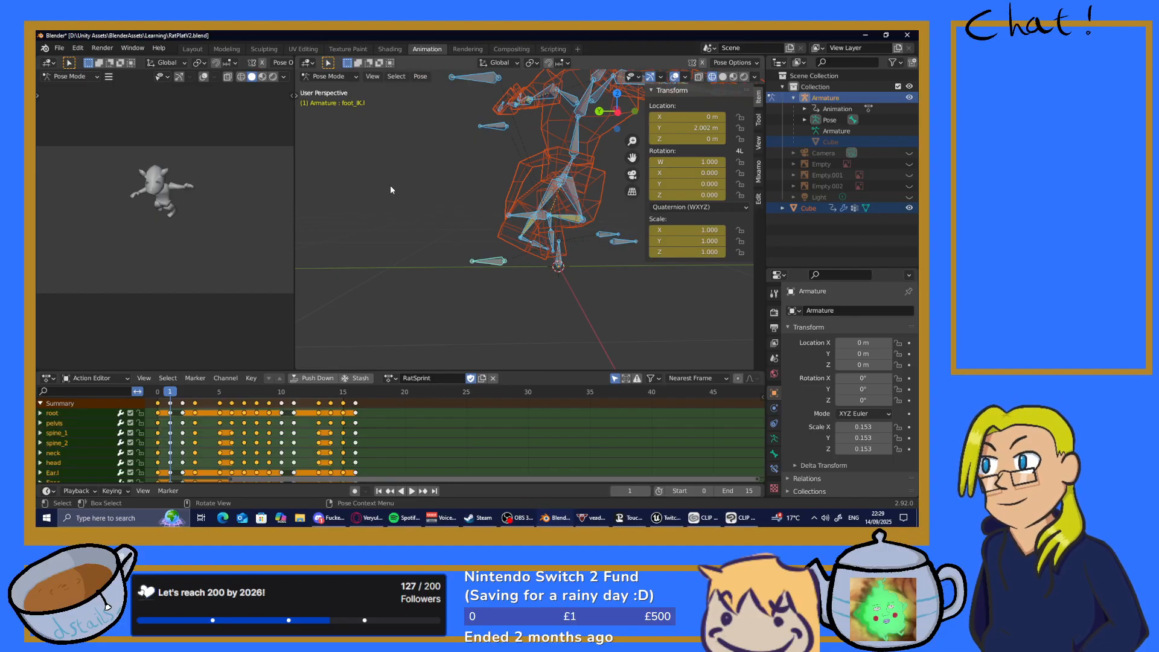
key("i")
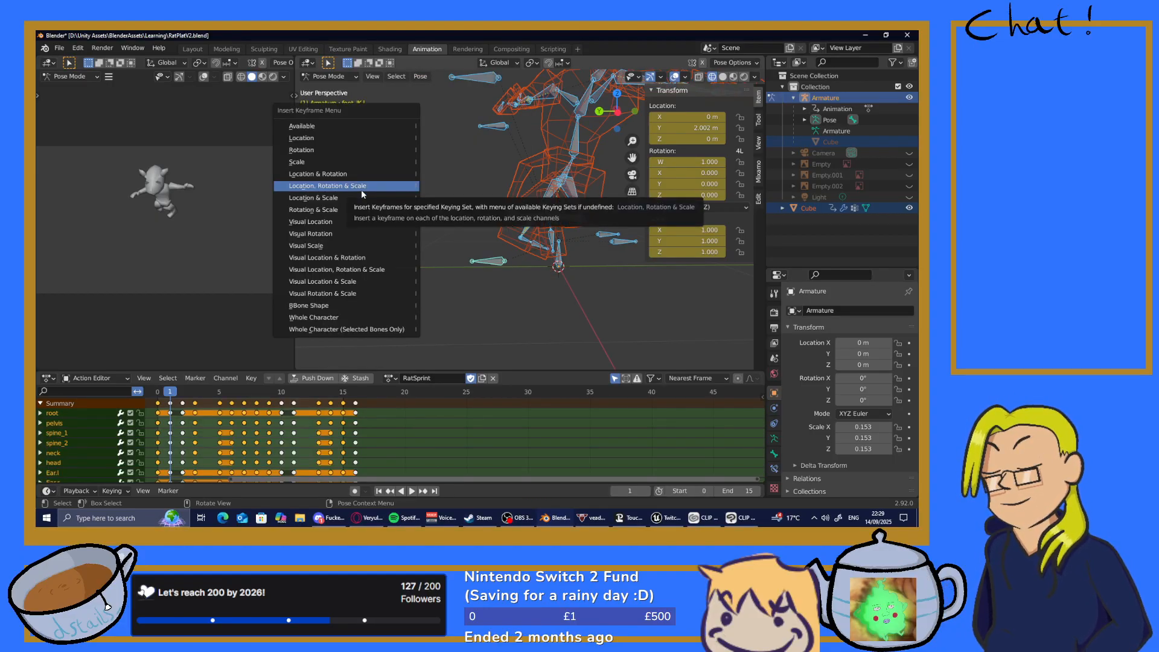
left_click(361, 192)
key("alt+a")
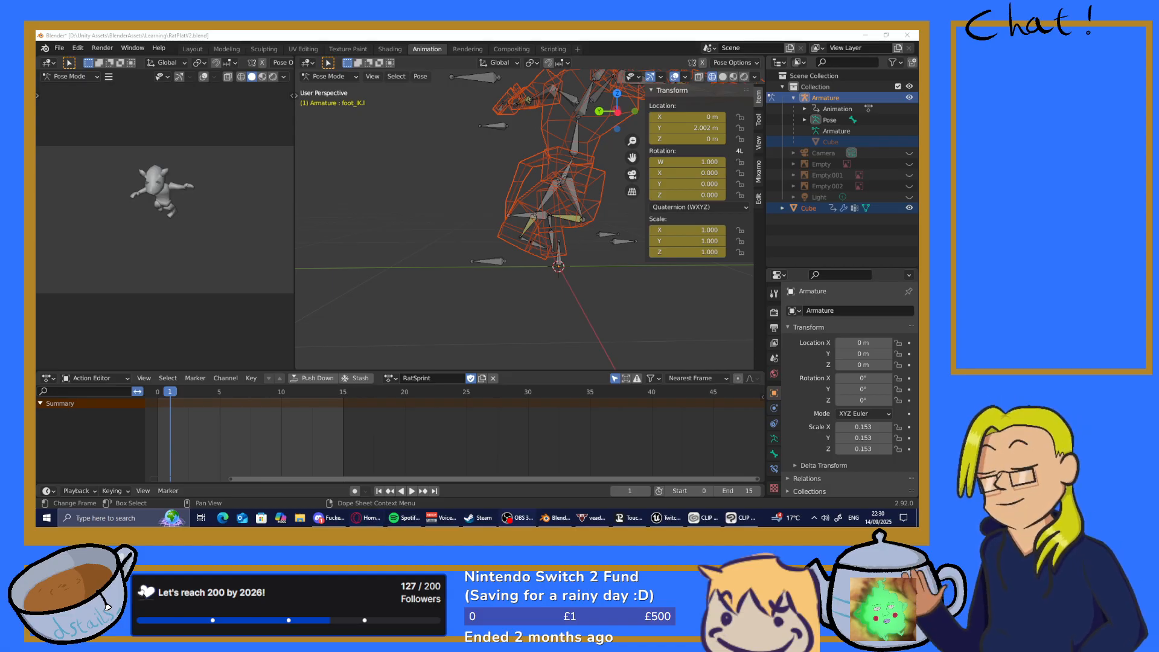
left_click(441, 253)
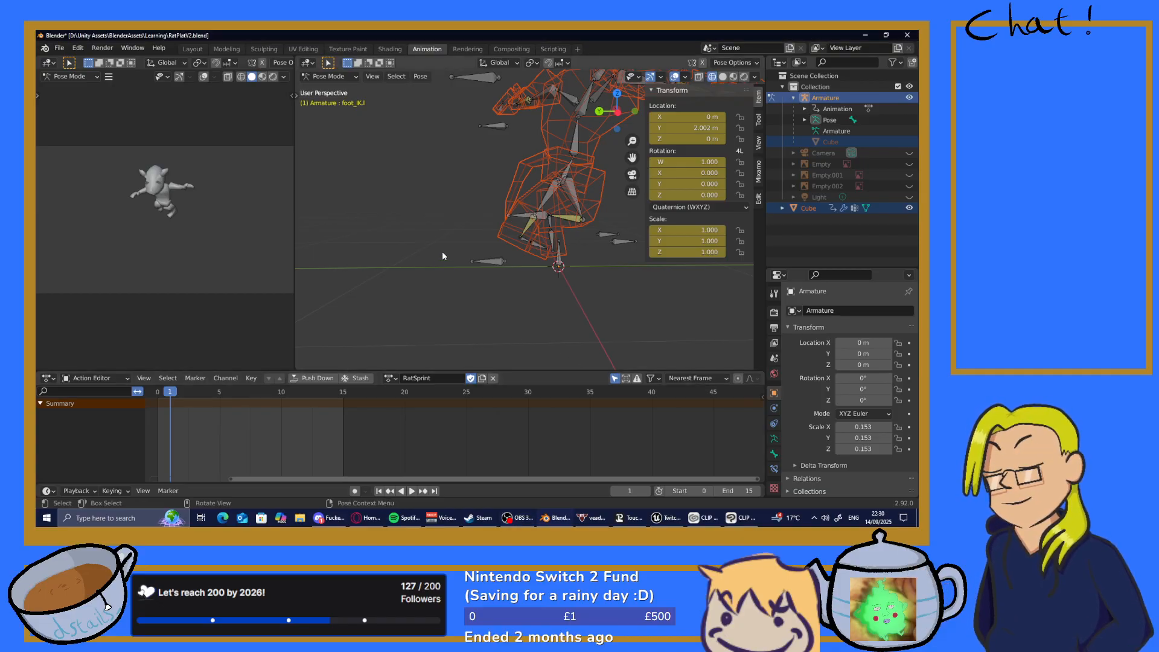
Select all bones and review the sprint by scrubbing through its frames, stopping at frame 4
key("a")
left_click_drag(169, 393, 759, 391)
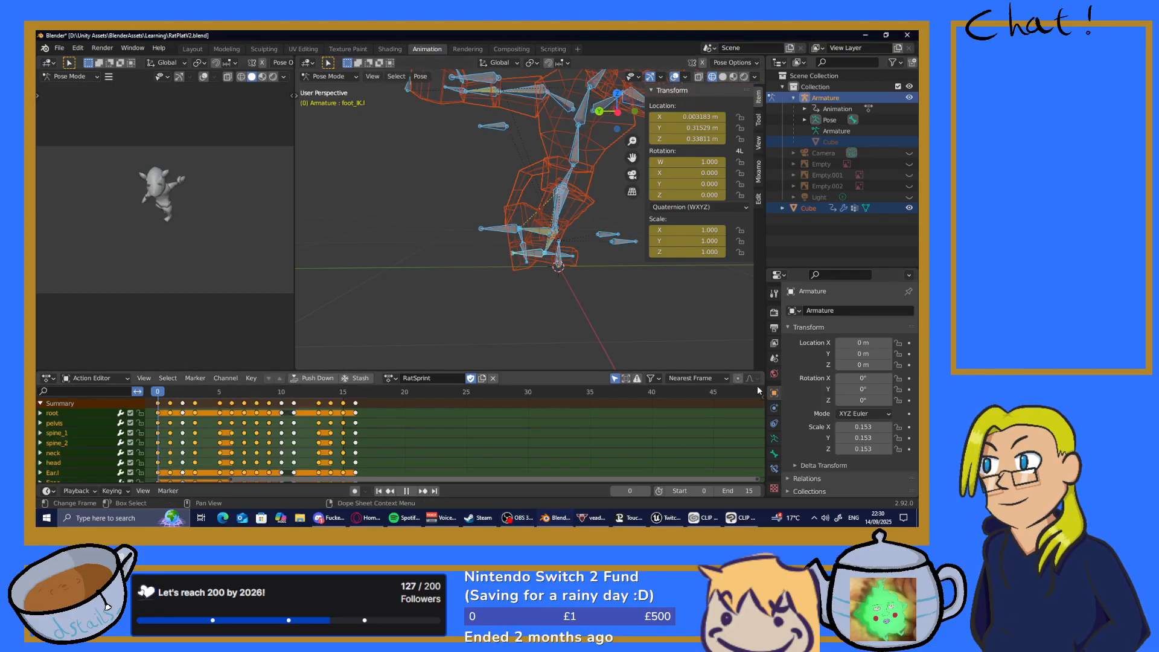
left_click_drag(151, 390, 291, 433)
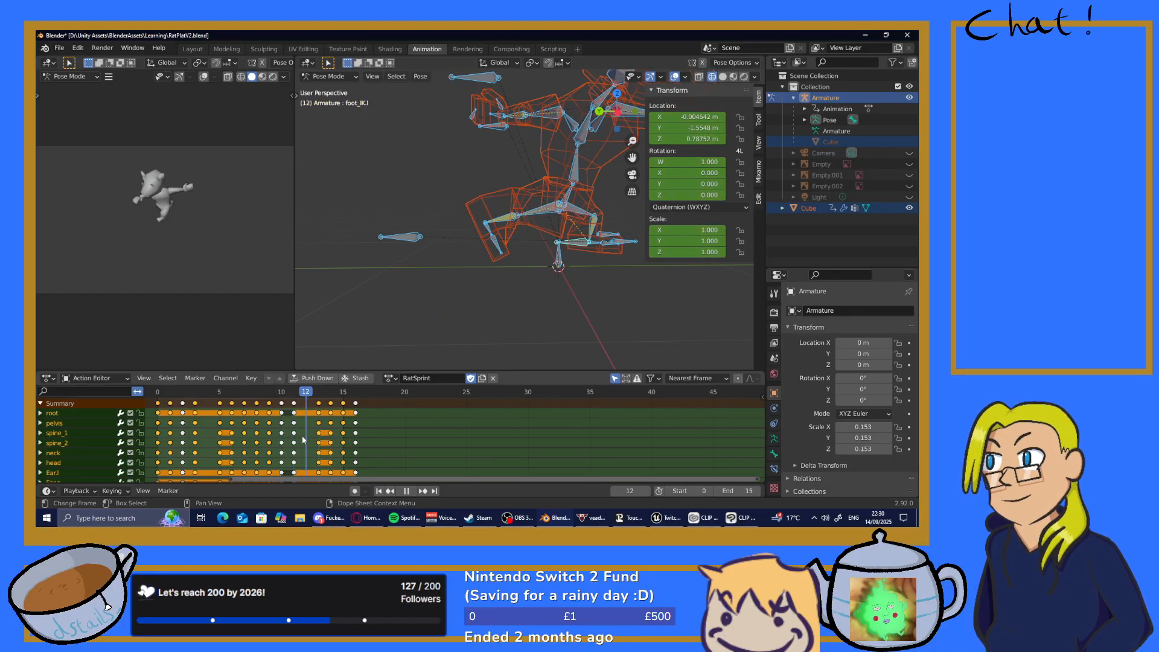
left_click_drag(280, 438, 194, 468)
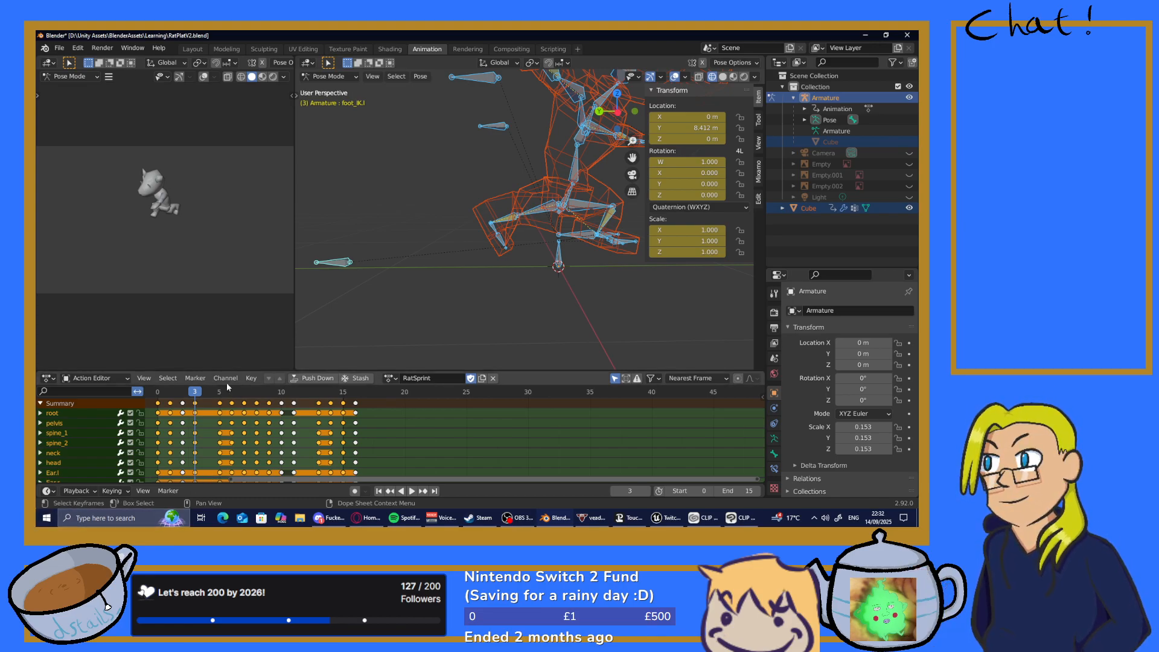
key("space")
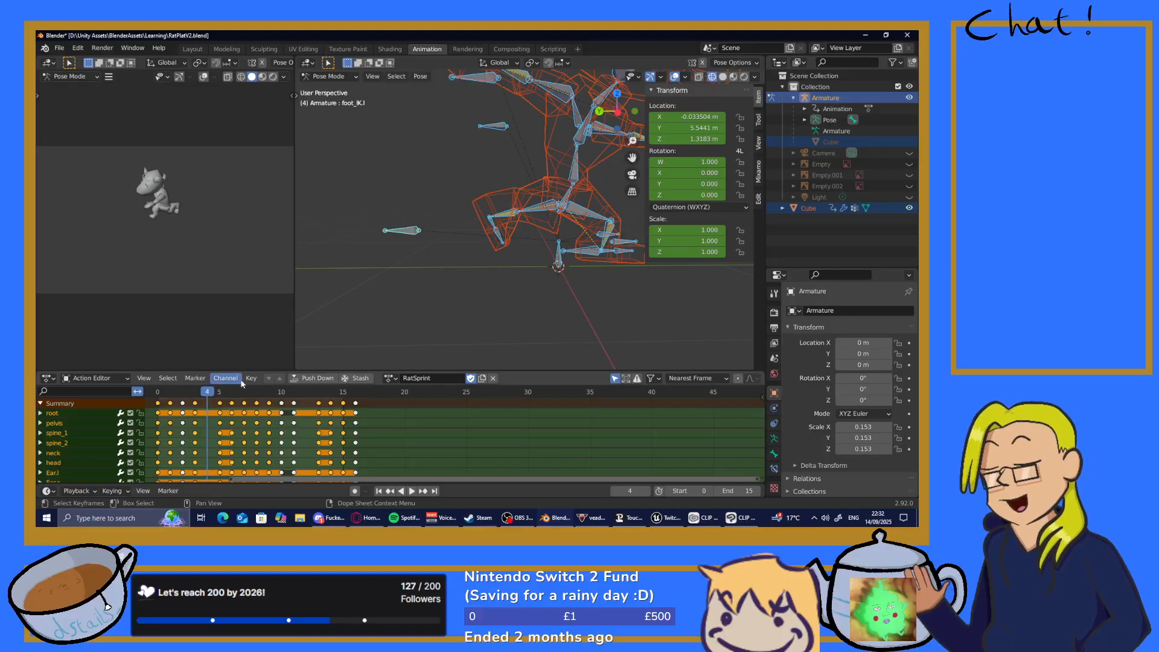
key("space")
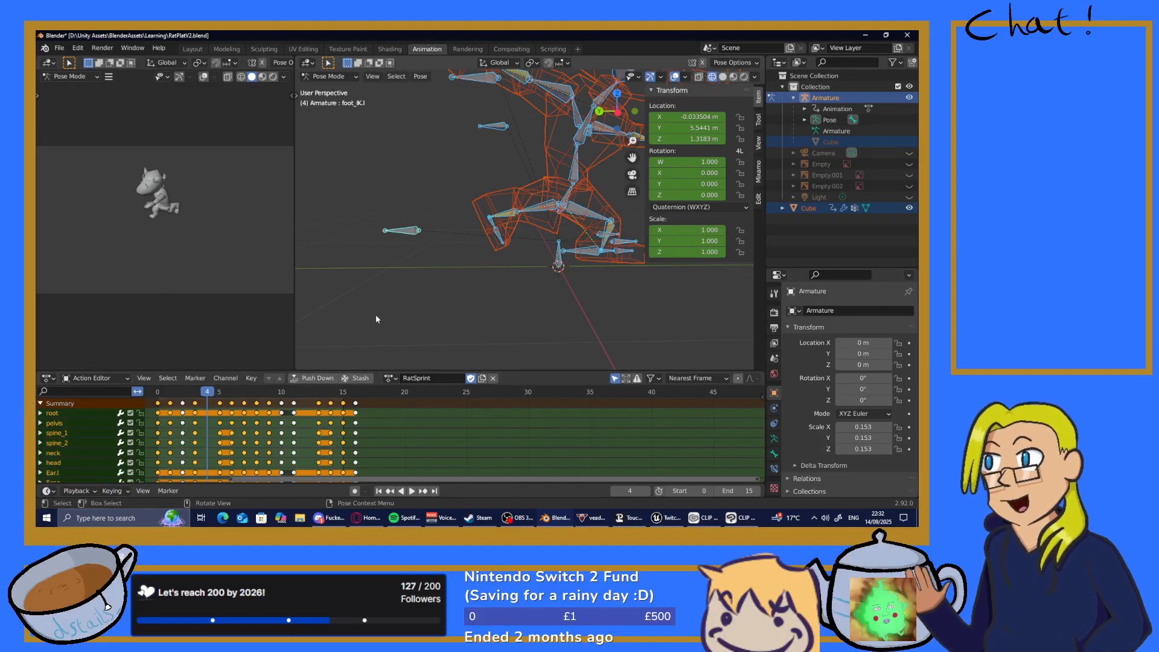
Move the left foot IK bone along global Y to about 2.18 m at frame 4 and clear the bone selection
left_click(396, 230)
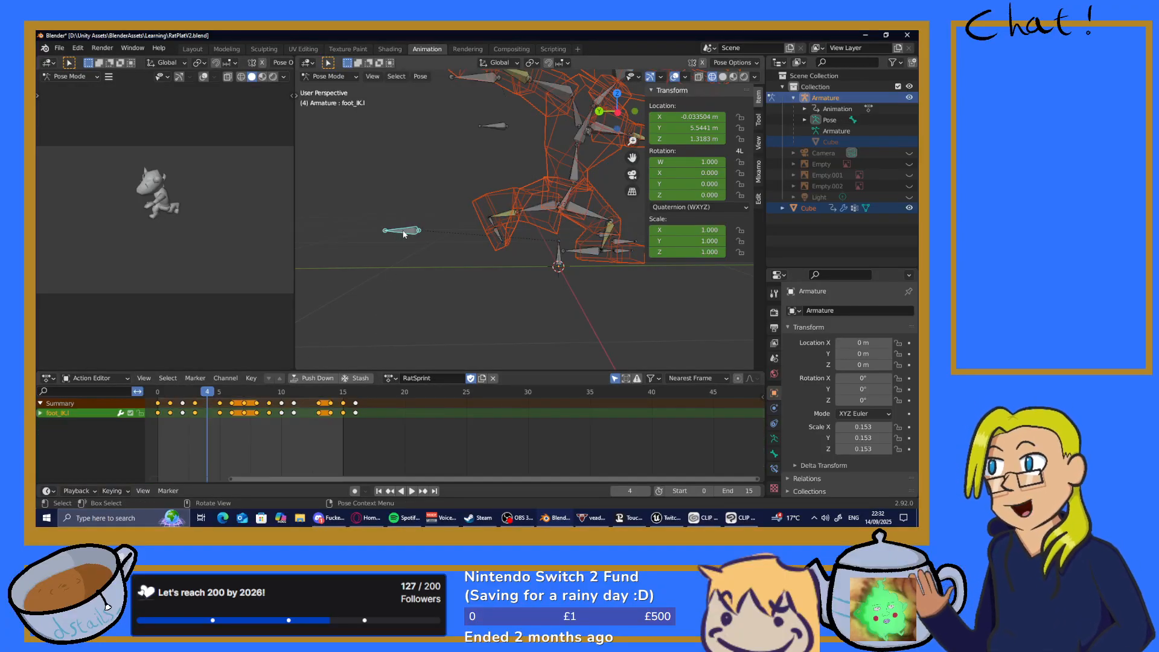
key("g")
key("y")
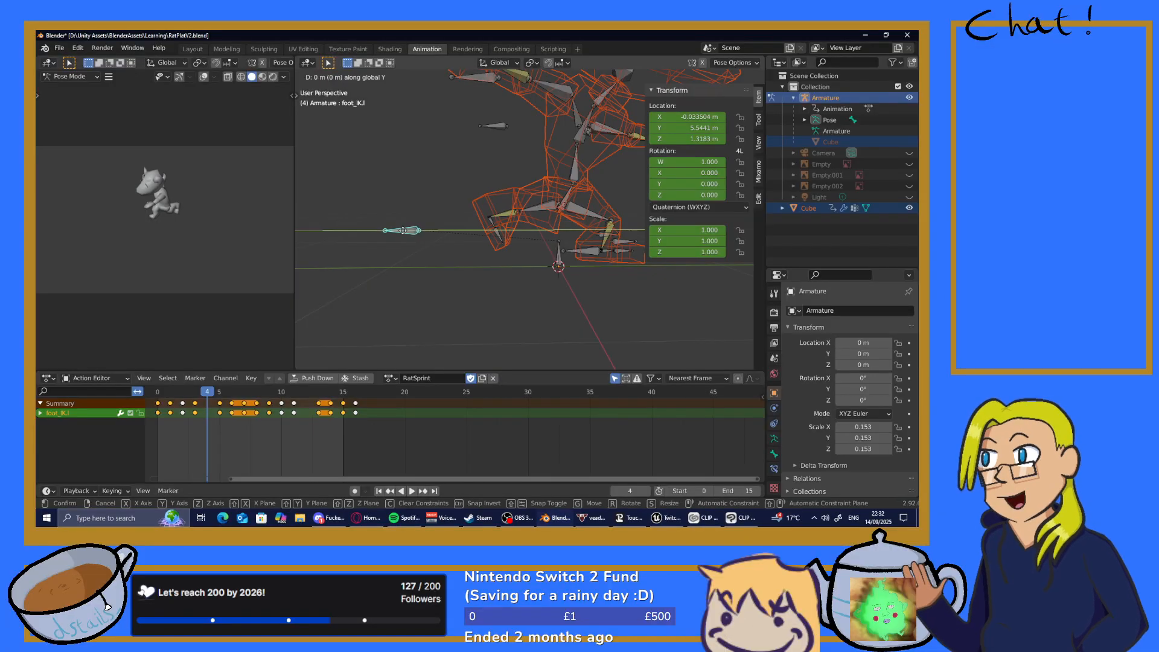
left_click(484, 248)
key("alt+a")
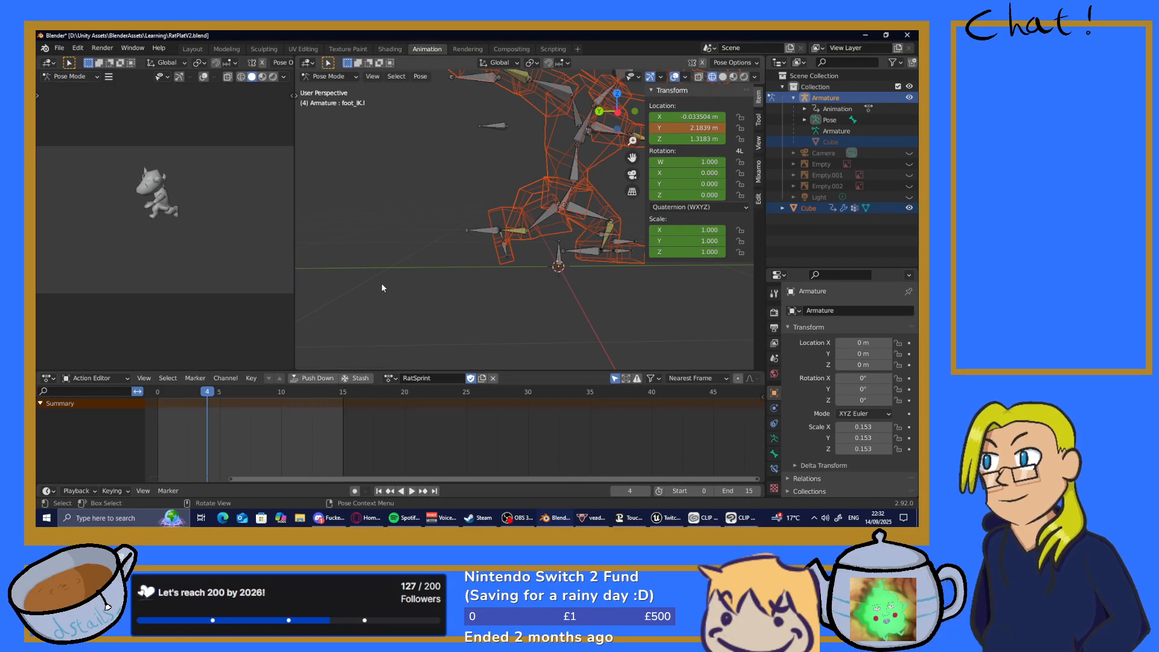
Select all bones and insert a Location, Rotation & Scale keyframe at frame 4
key("a")
key("i")
left_click(353, 285)
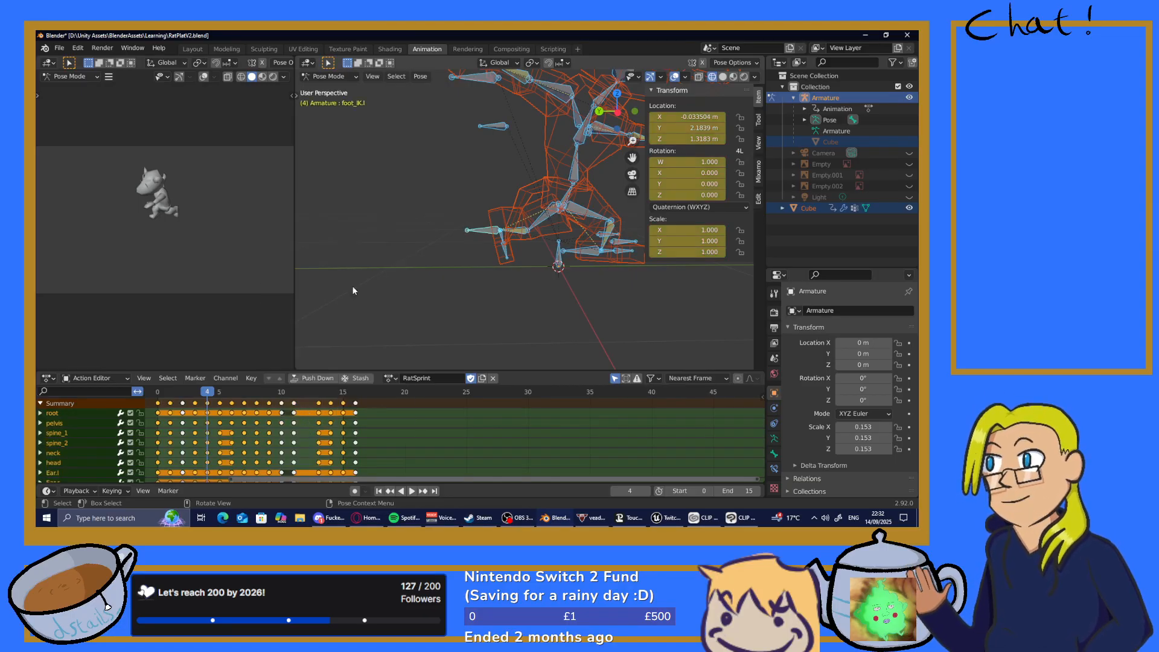
Copy the pose of all bones at frame 4 and paste it flipped at frame 12
left_click(420, 76)
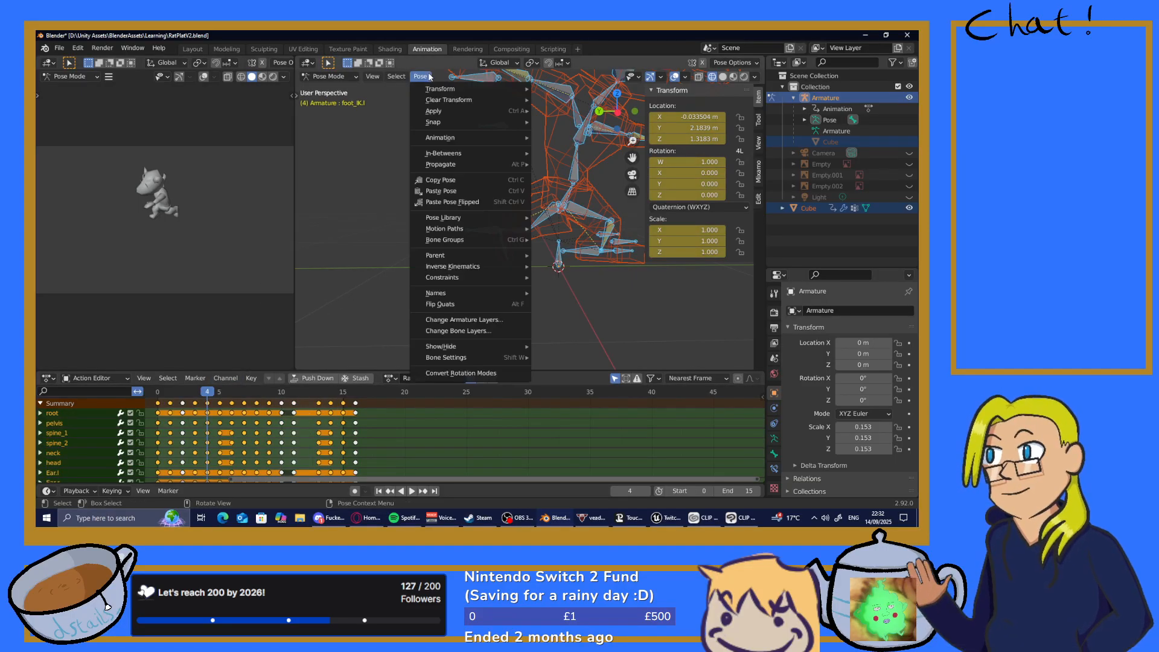
left_click(462, 182)
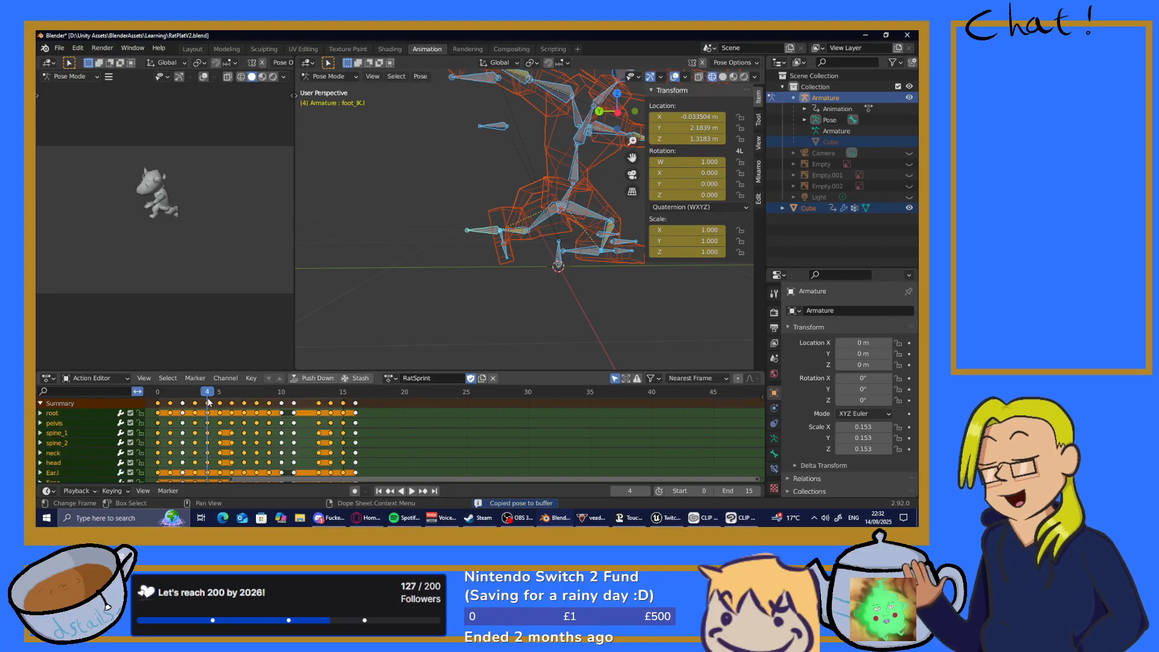
left_click_drag(211, 392, 306, 392)
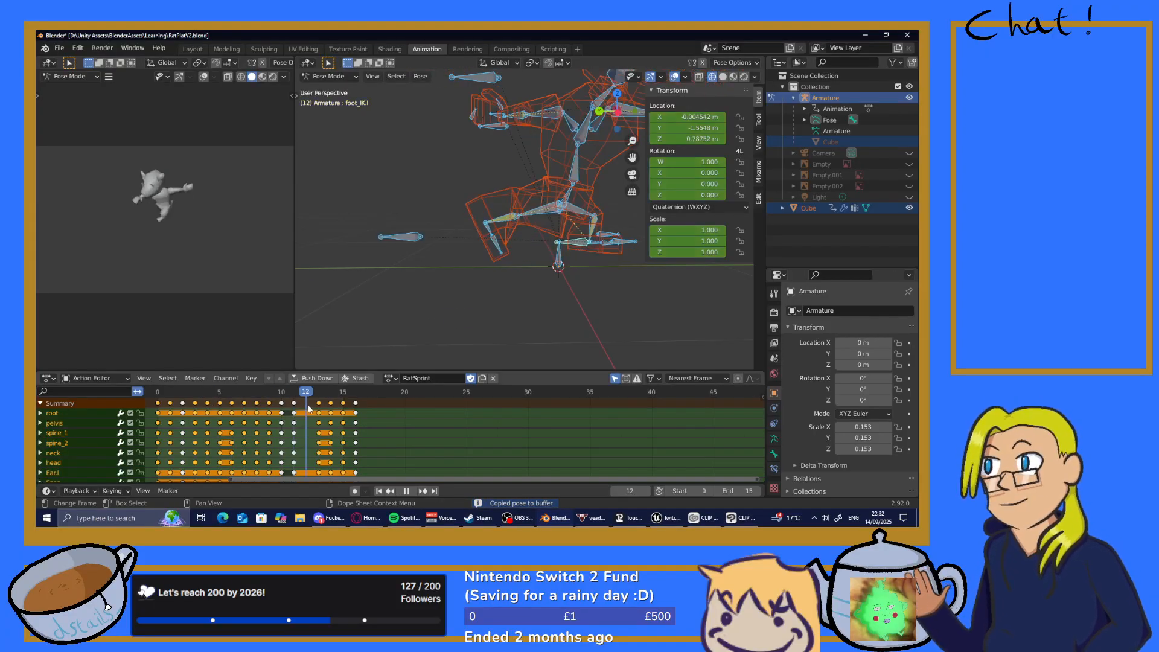
left_click(421, 76)
left_click(463, 204)
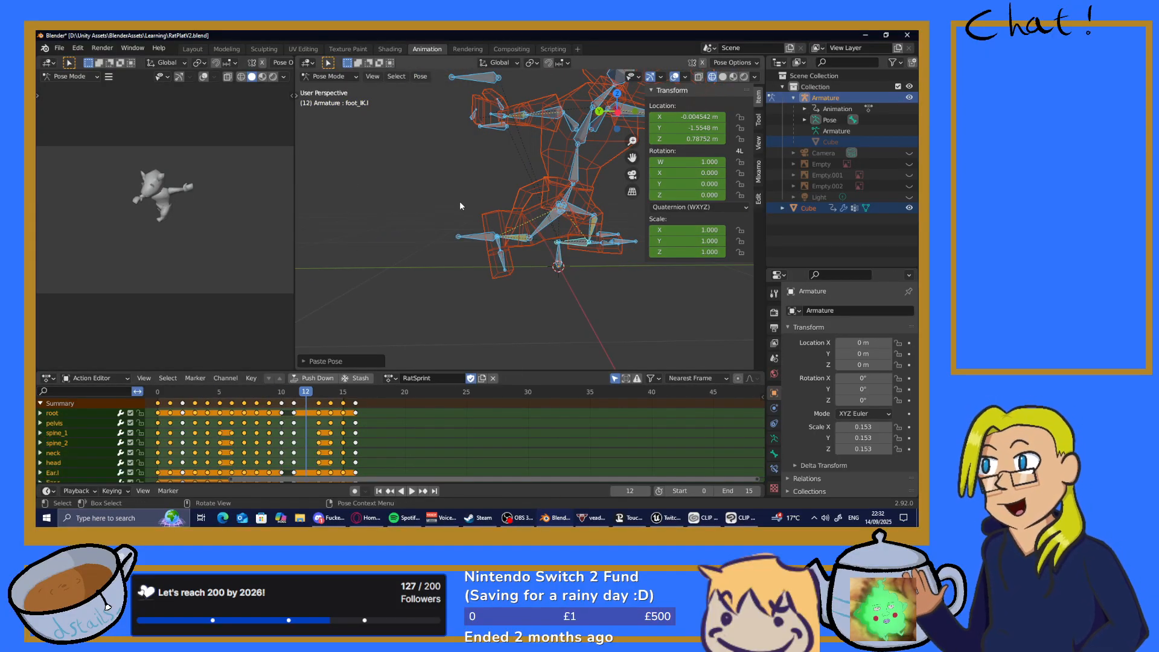
Insert a Location, Rotation & Scale keyframe for all bones at frame 12
left_click(422, 172)
key("a")
key("i")
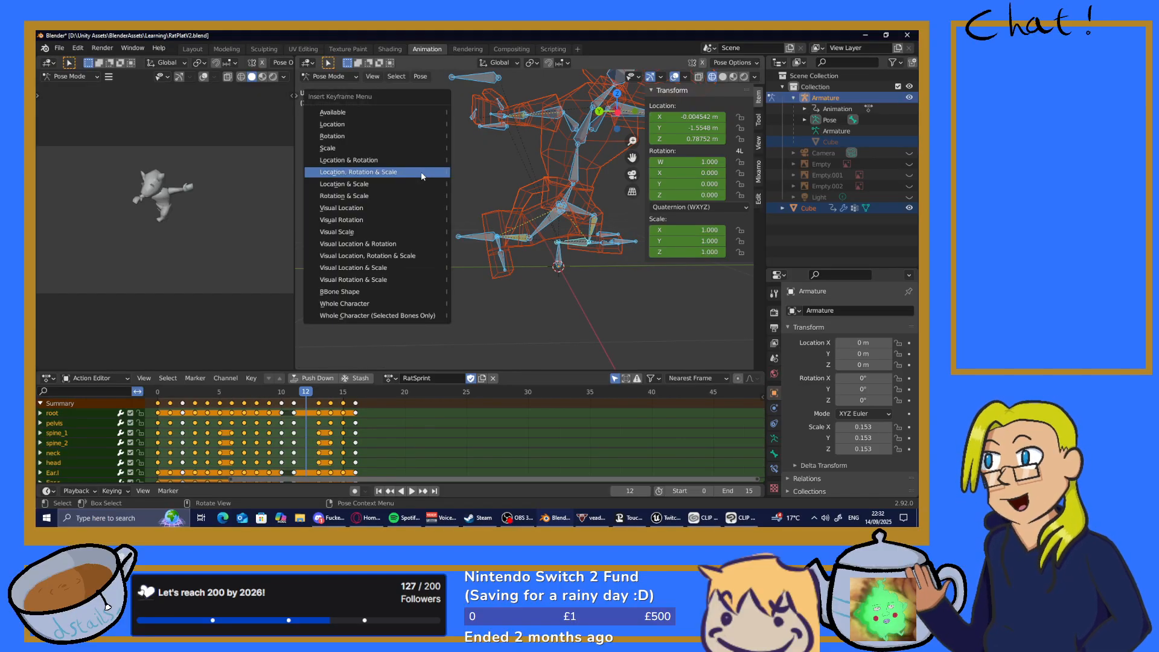
left_click(421, 172)
Play back and scrub through the sprint, examining the poses from the side and the front, ending at frame 7
key("space")
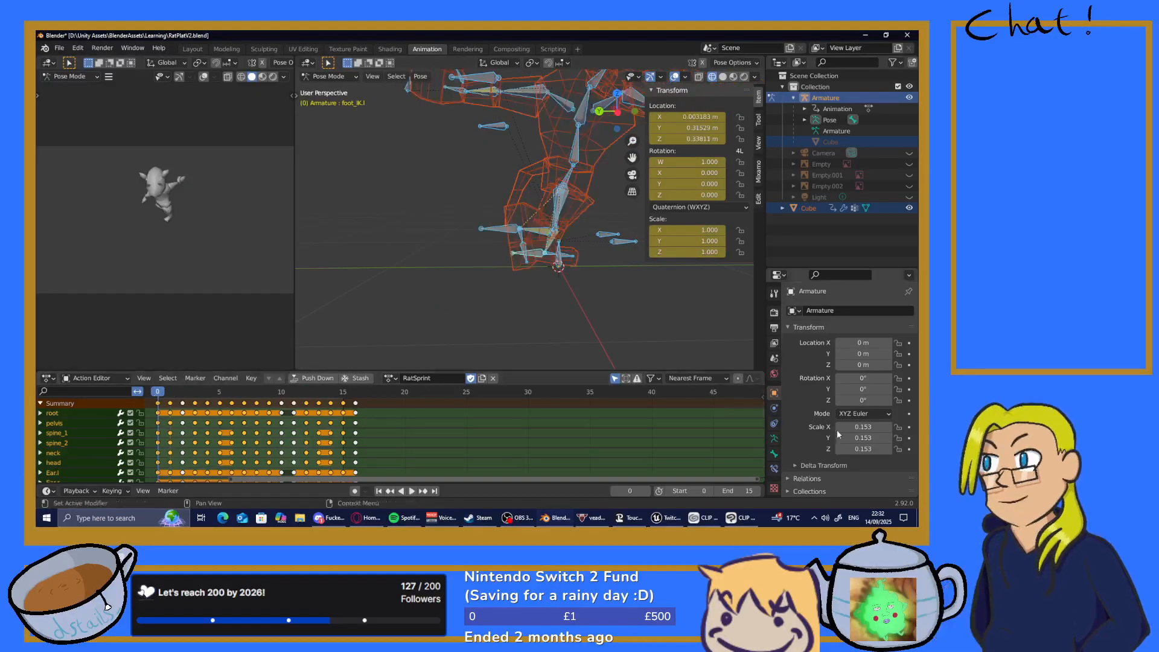
left_click(414, 491)
left_click(413, 491)
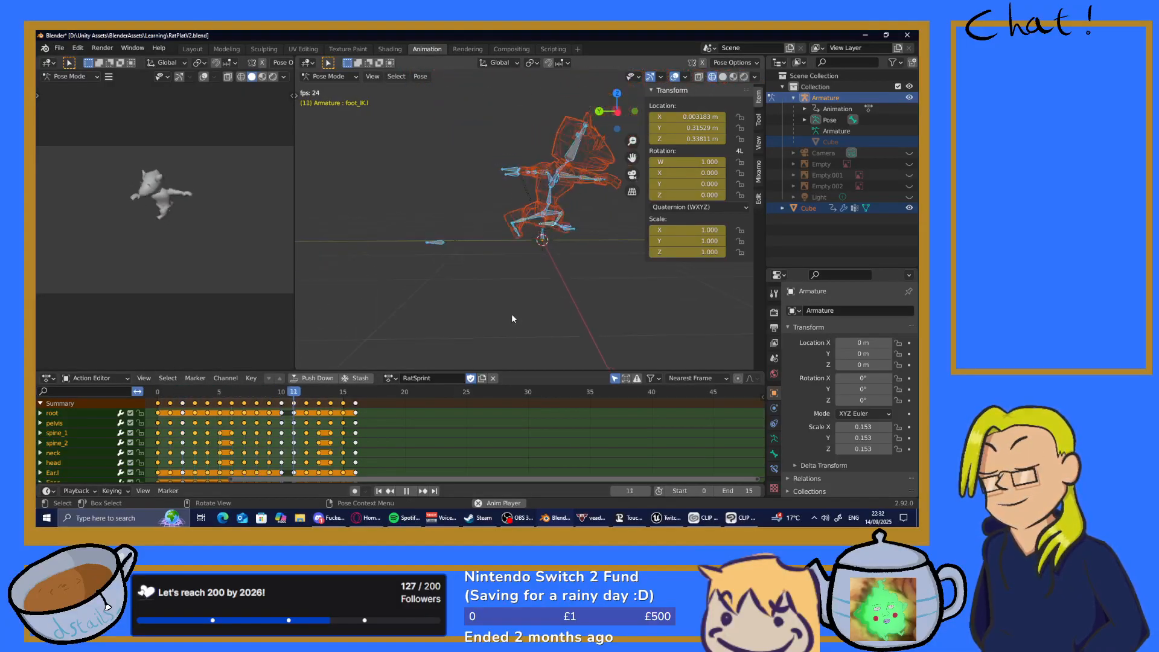
middle_click_drag(512, 314, 445, 323)
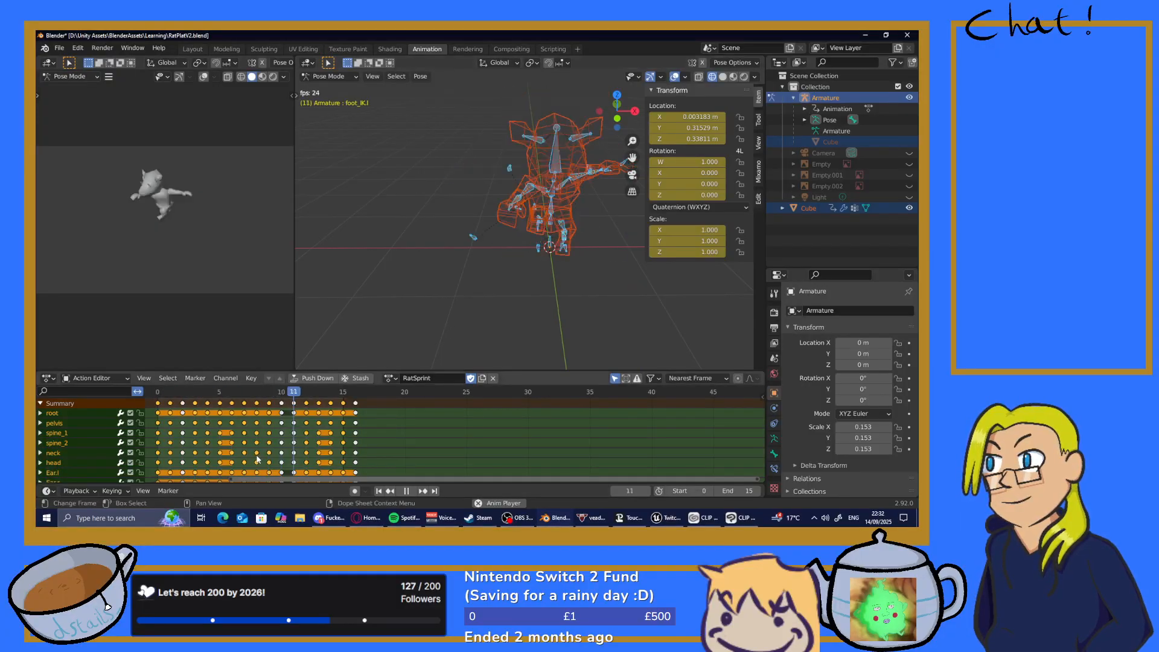
left_click(405, 493)
left_click_drag(272, 396, 152, 392)
key("space")
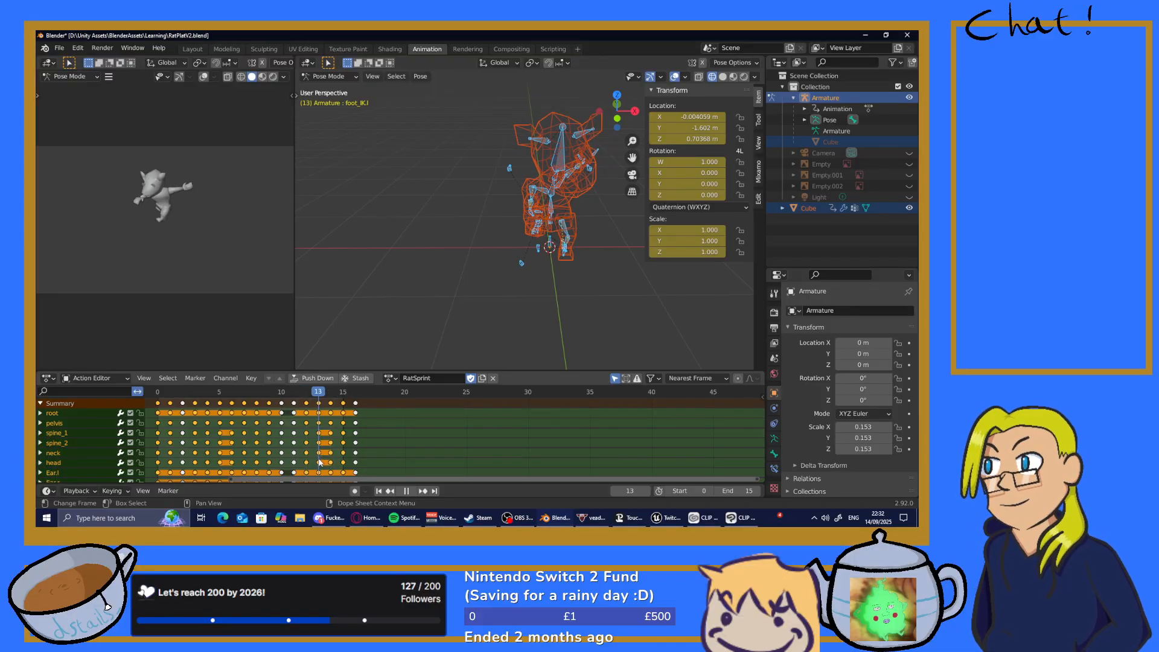
left_click_drag(341, 466, 197, 442)
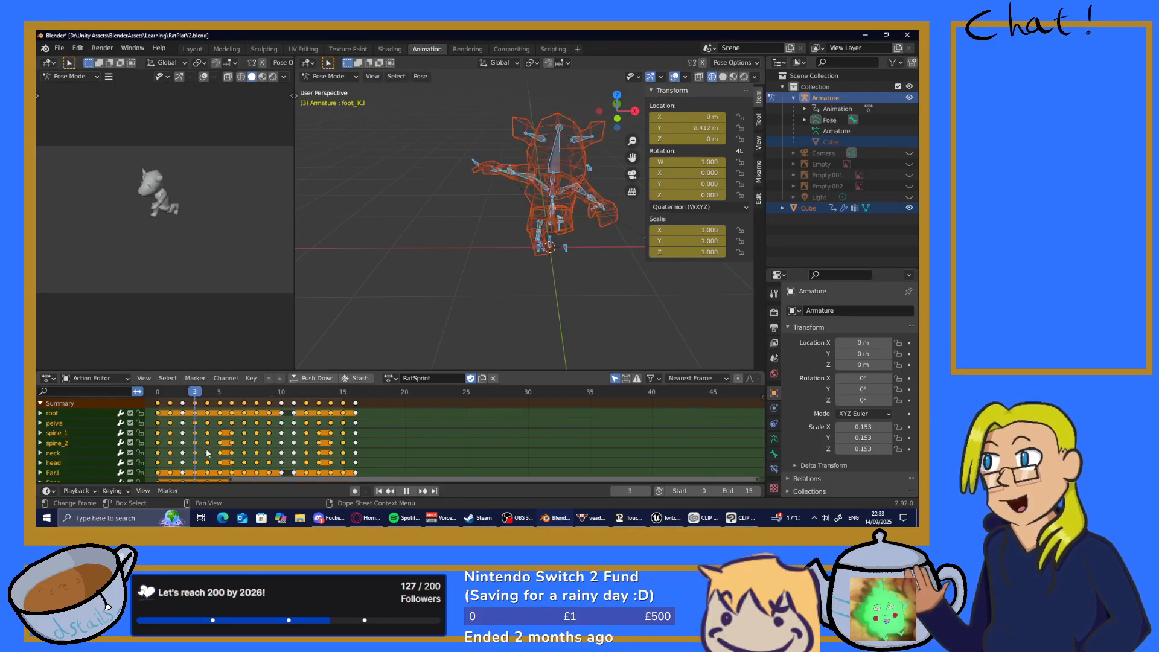
left_click_drag(261, 508, 485, 435)
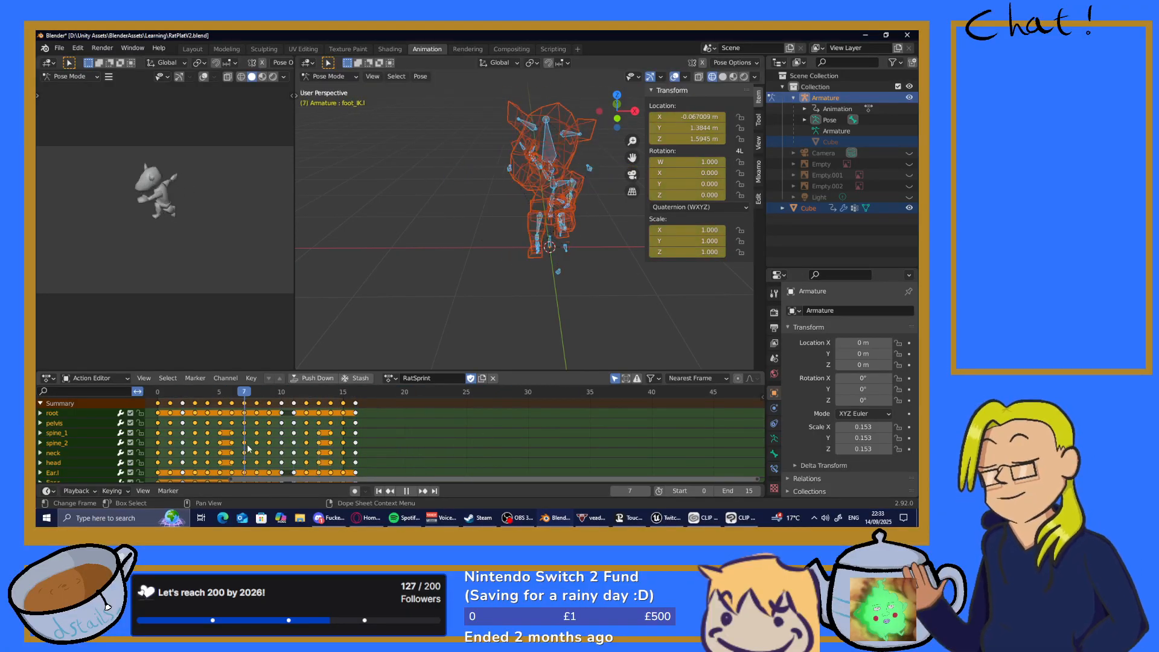
key("space")
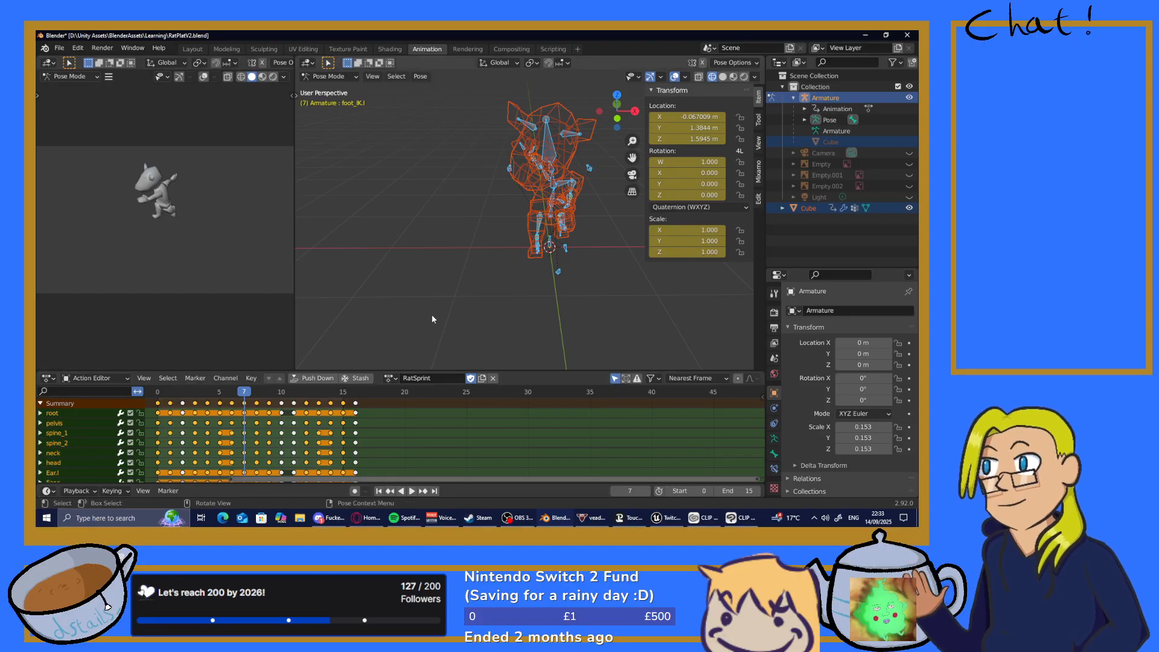
Examine the leg movement up close from the character's opposite side across frames 0 to 8, stopping at frame 7
middle_click_drag(490, 314, 592, 281)
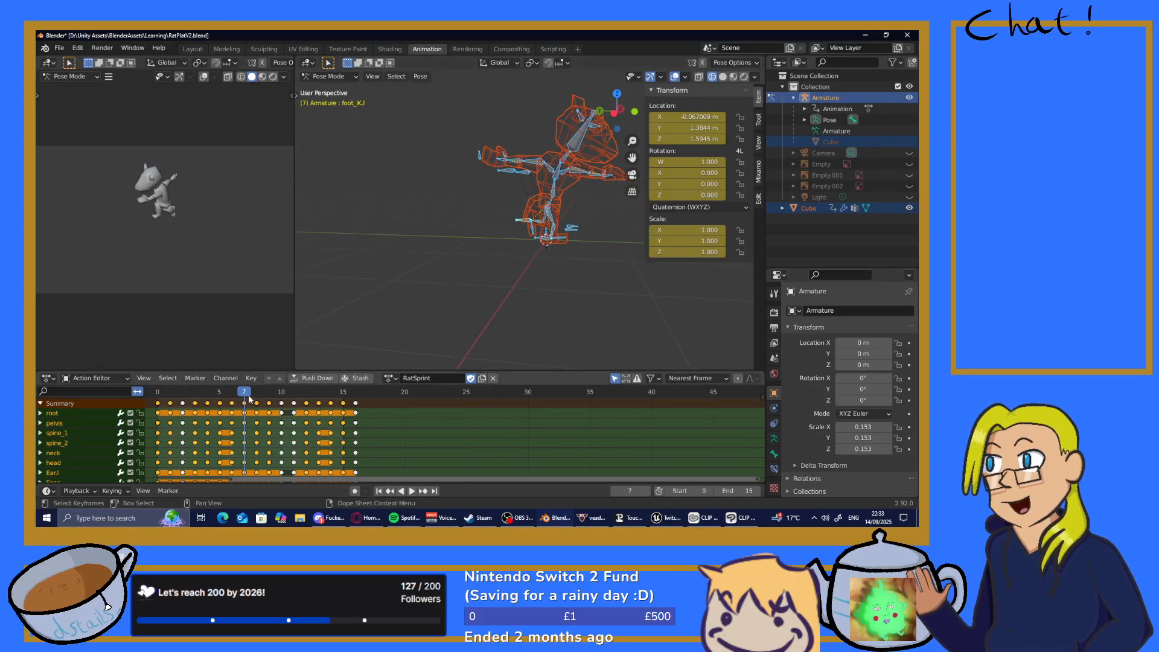
key("space")
key("space")
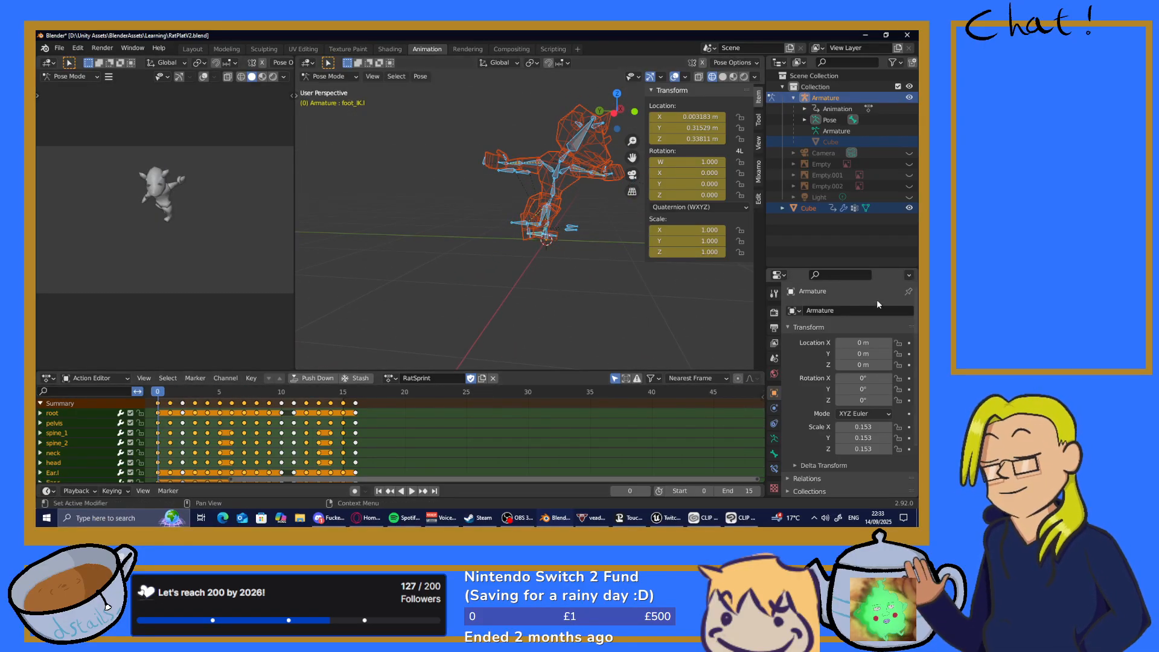
key("shift+Left")
scroll(451, 325, "up", 1)
middle_click_drag(606, 308, 447, 296)
scroll(446, 279, "up", 2)
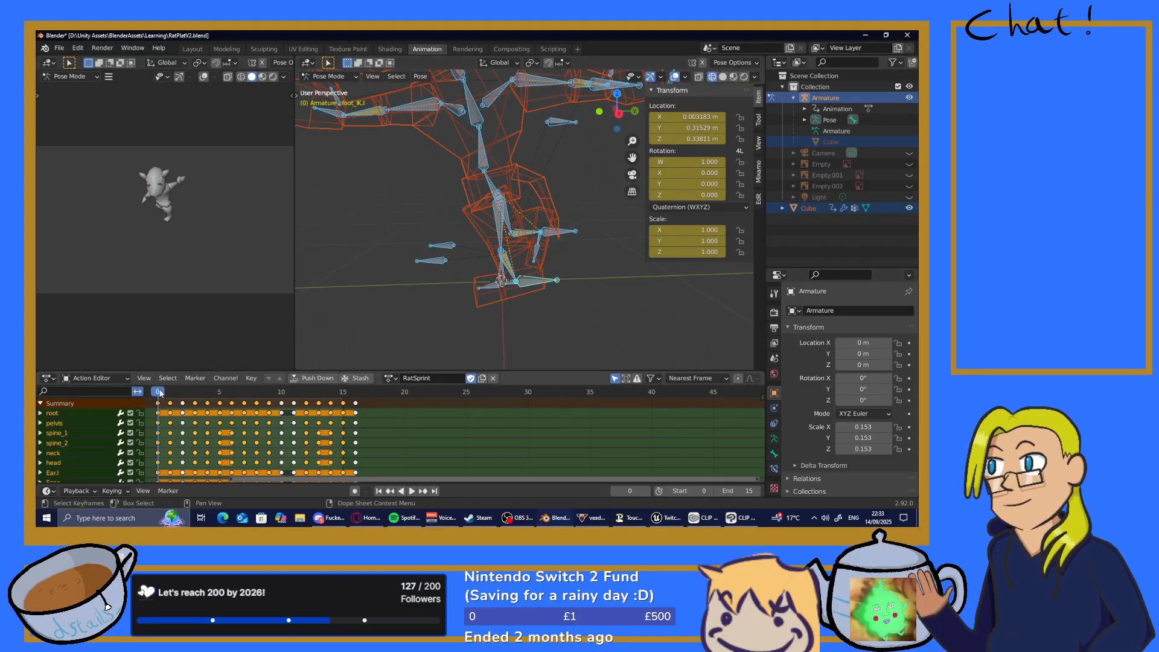
key("space")
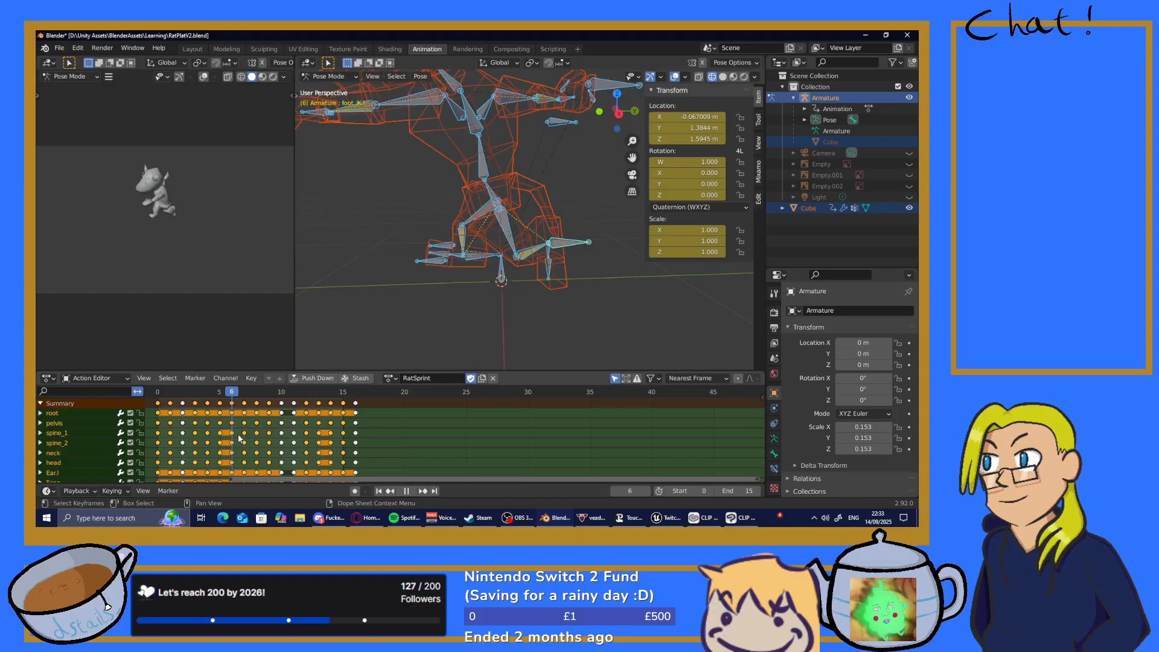
key("space")
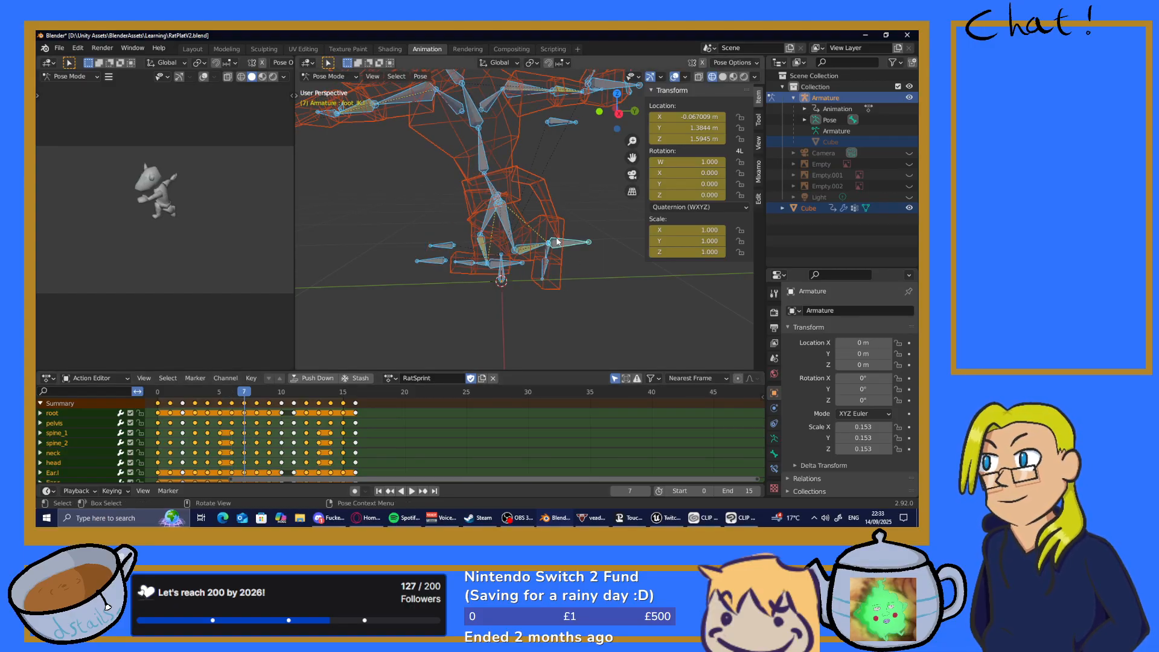
Move the left foot IK bone at frame 7 to about X -0.17 m, Y 0.07 m, Z 1.40 m
left_click(572, 249)
key("g")
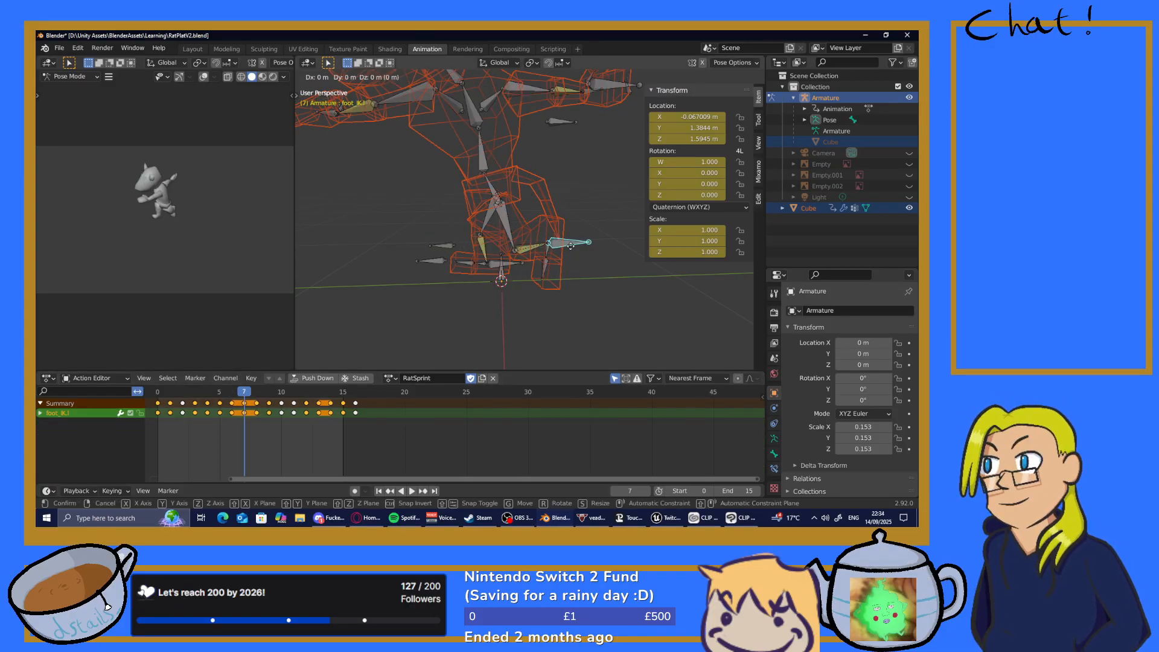
left_click(539, 255)
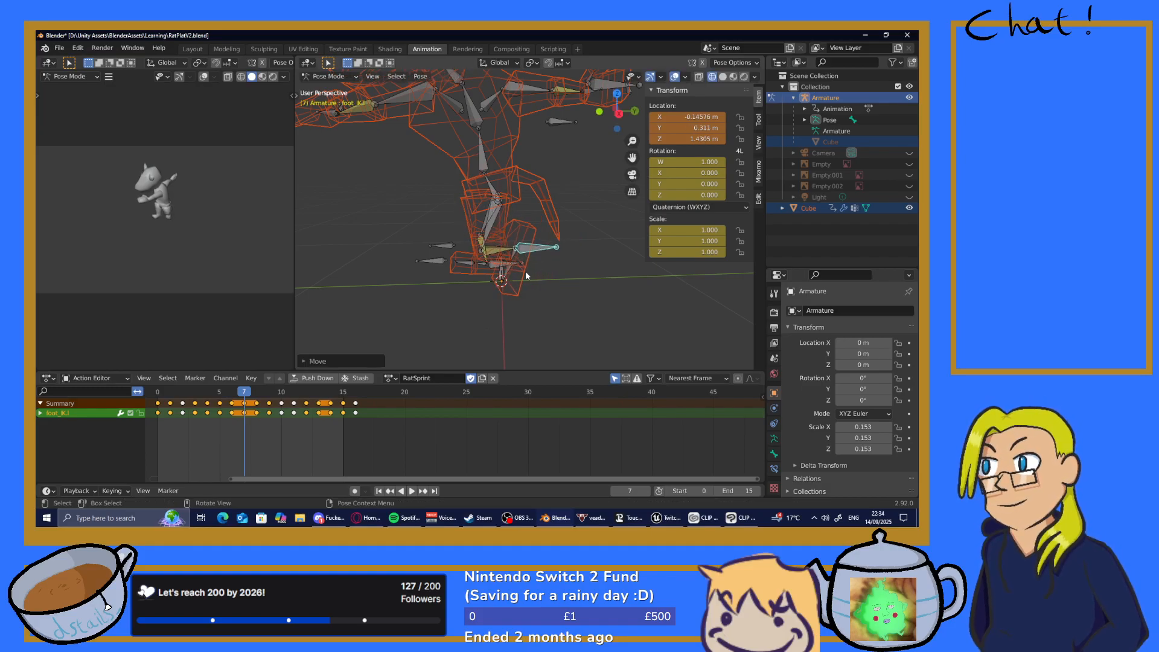
key("g")
key("z")
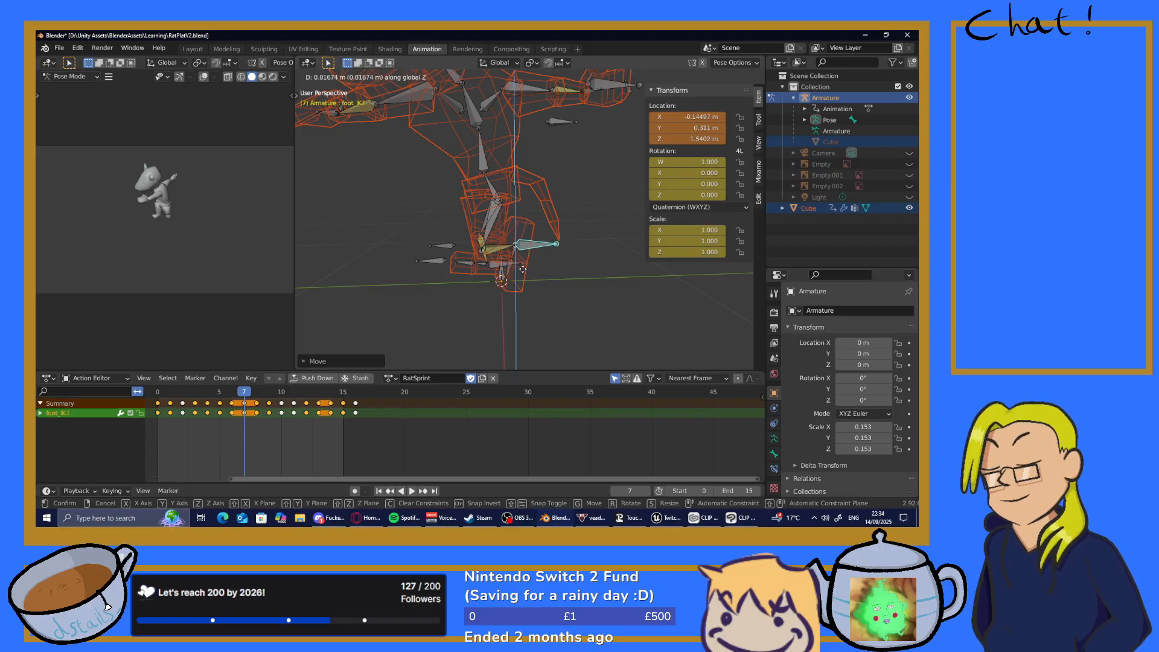
left_click(519, 274)
key("g")
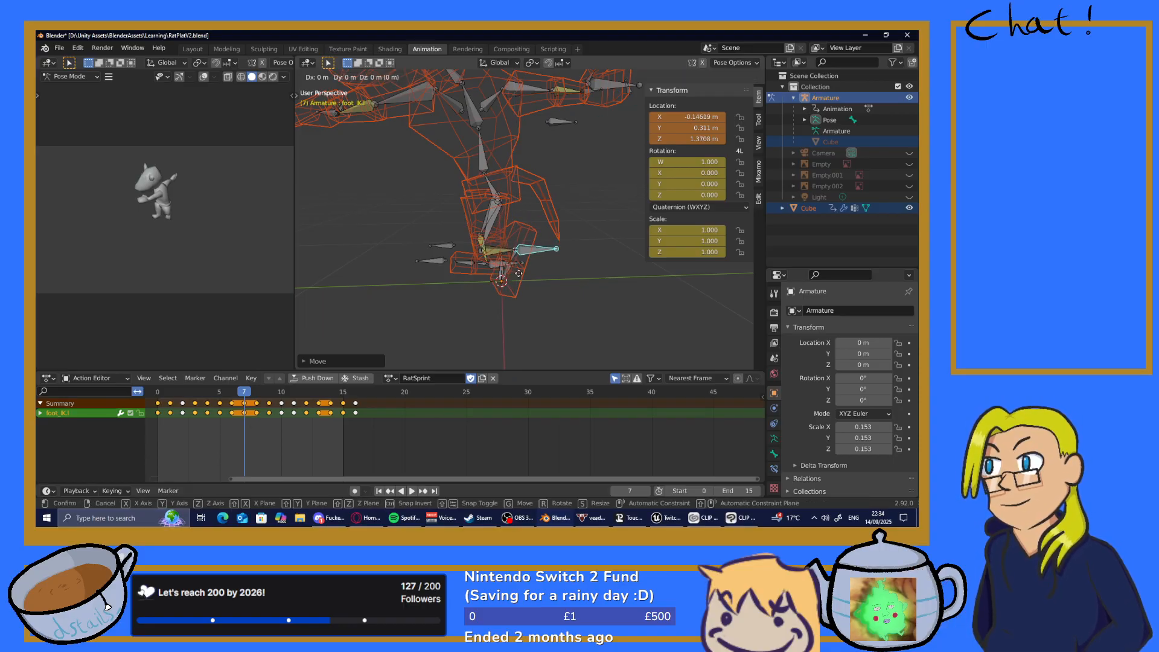
left_click(511, 273)
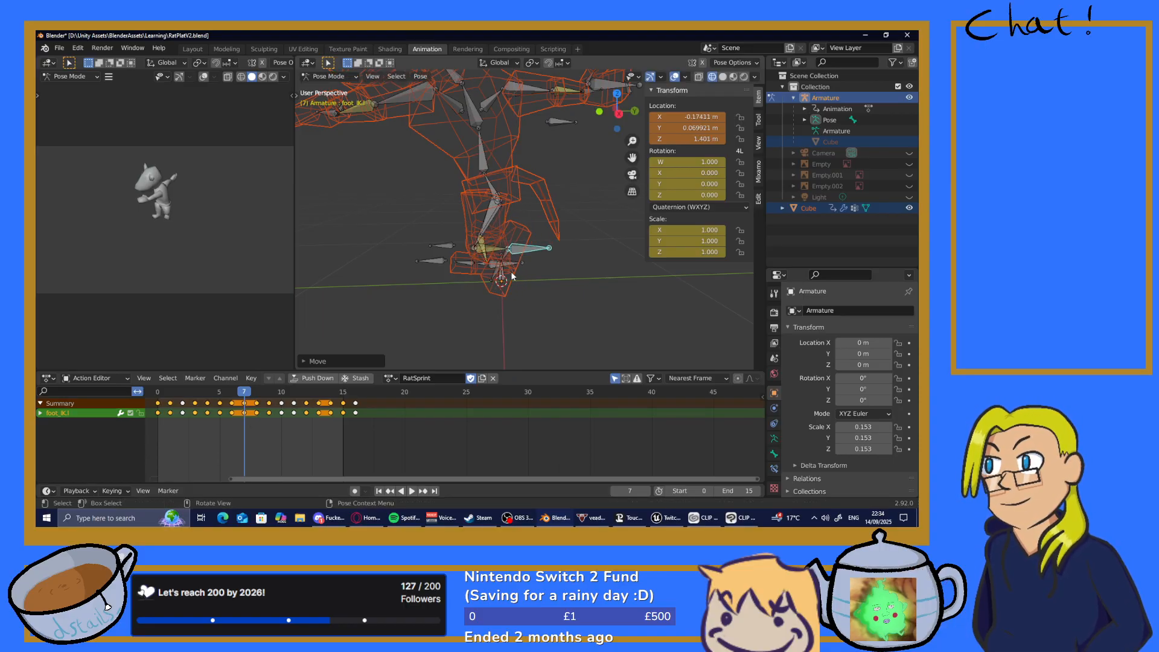
Select all bones and insert a Location, Rotation & Scale keyframe at frame 7
left_click(375, 300)
key("a")
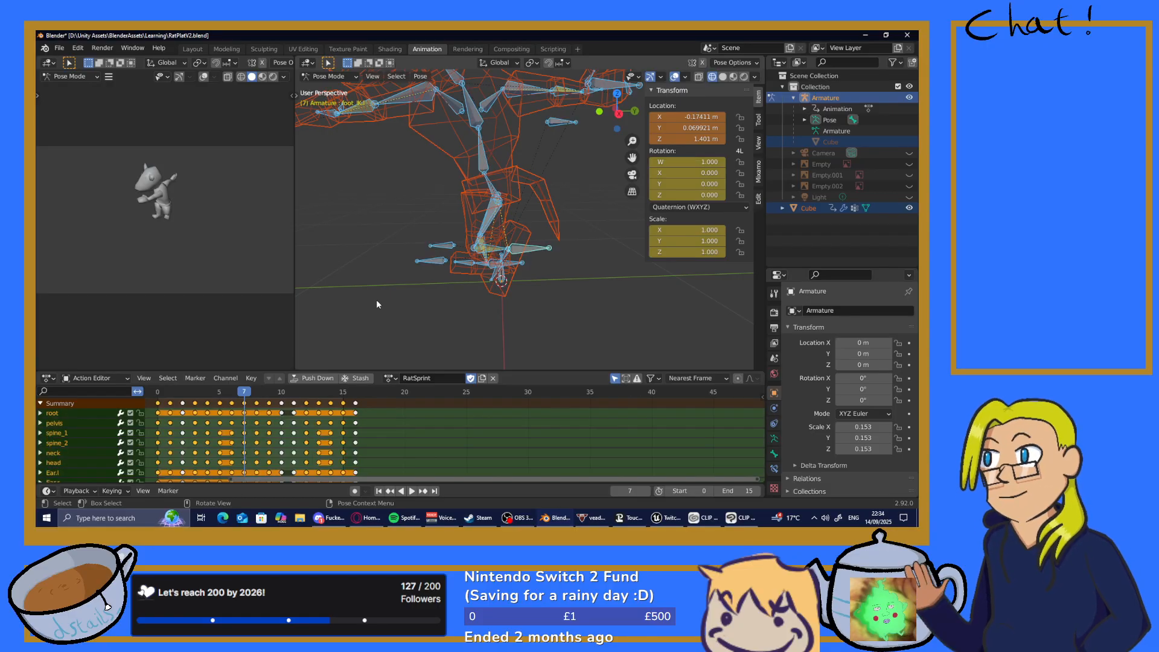
key("i")
left_click(375, 299)
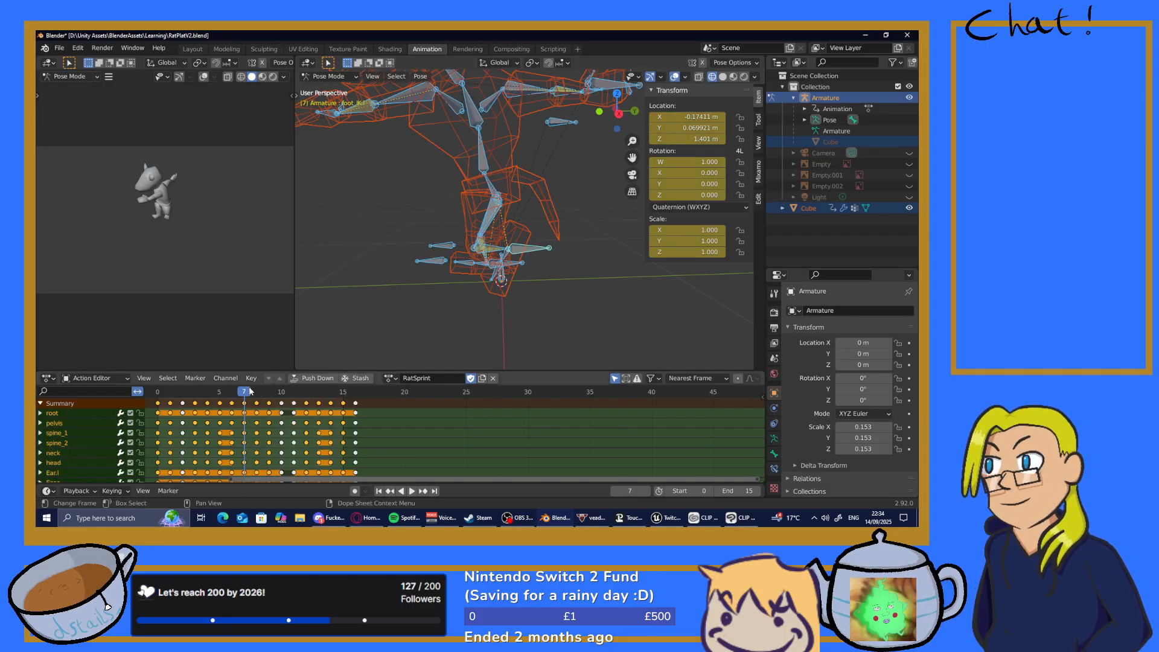
Compare the left foot's position with frame 8 and undo the keyframe insertion at frame 7
key("space")
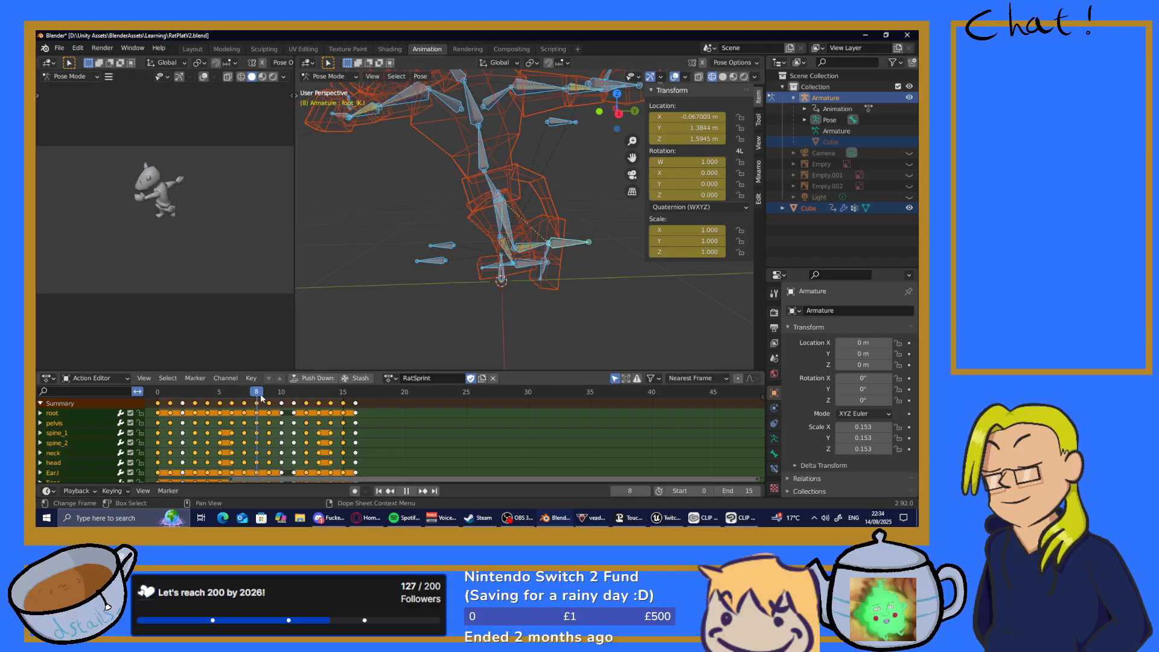
key("Escape")
key("ctrl+z")
key("ctrl+z")
key("ctrl+z")
key("ctrl+z")
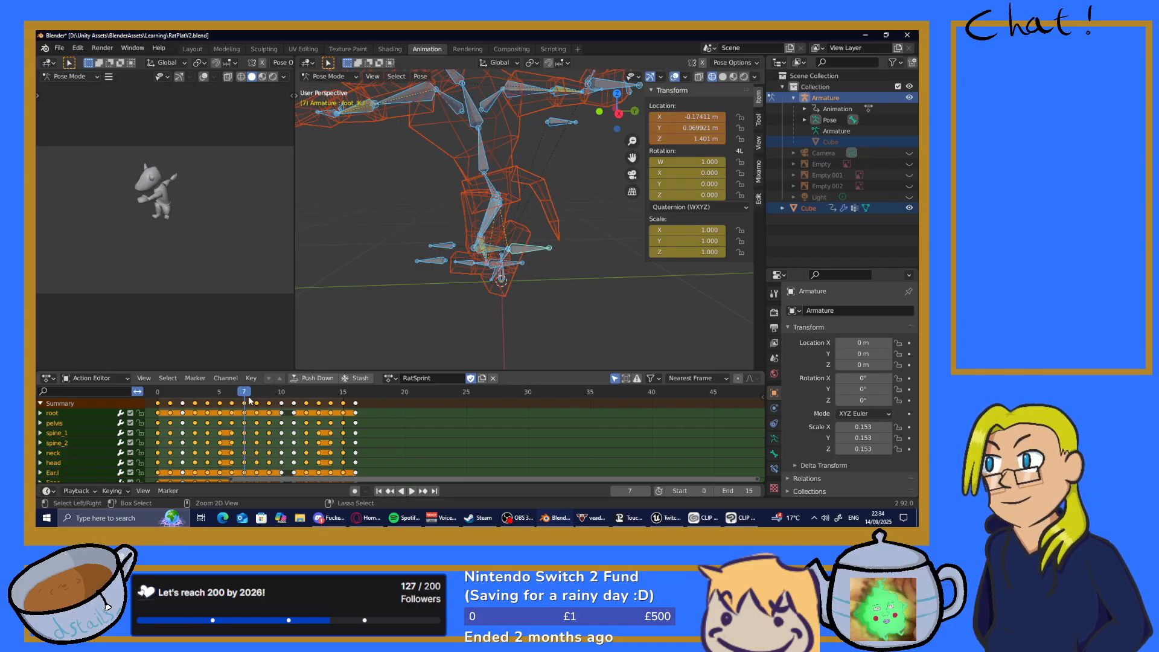
Undo the left foot IK bone's move at frame 7
key("ctrl+z")
key("ctrl+z")
key("ctrl+z")
key("ctrl+z")
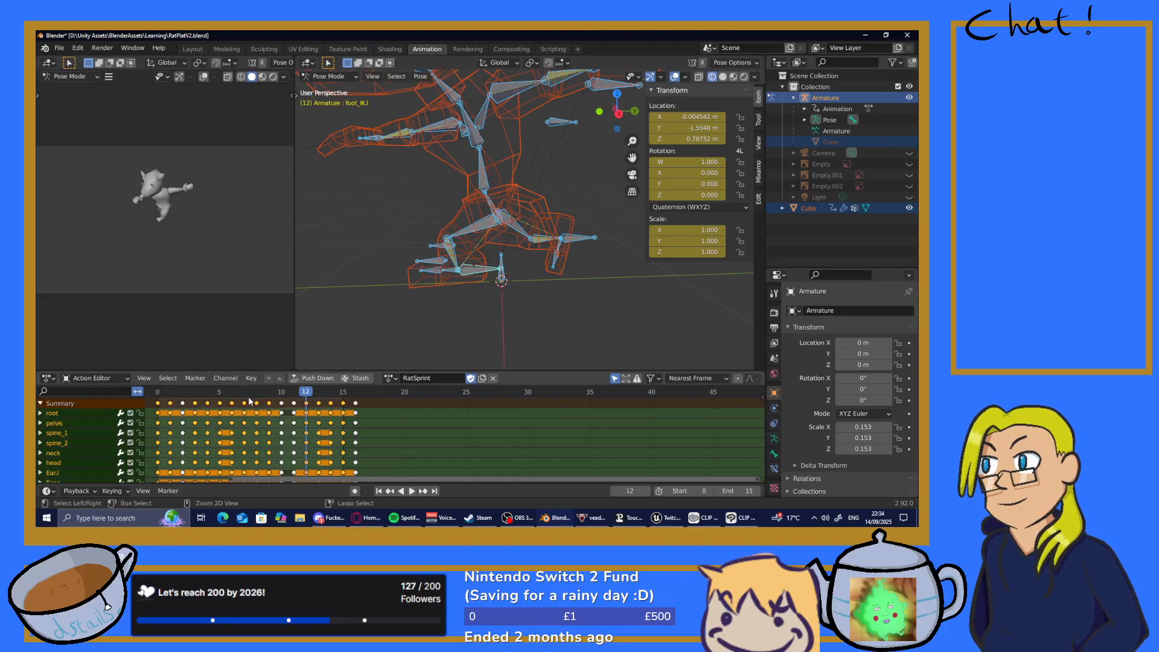
At frame 8, move the left foot IK bone along global Y and Z to about Y 0.63 m, Z 1.82 m
left_click(247, 398)
key("space")
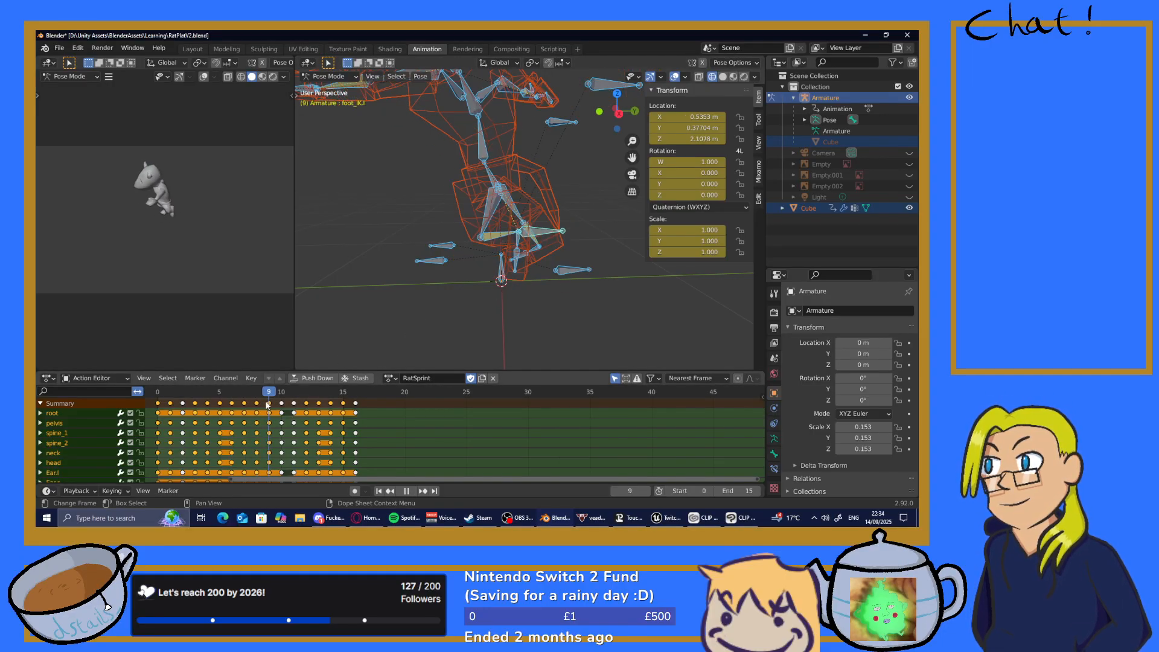
key("space")
middle_click_drag(493, 284, 567, 288)
key("Left")
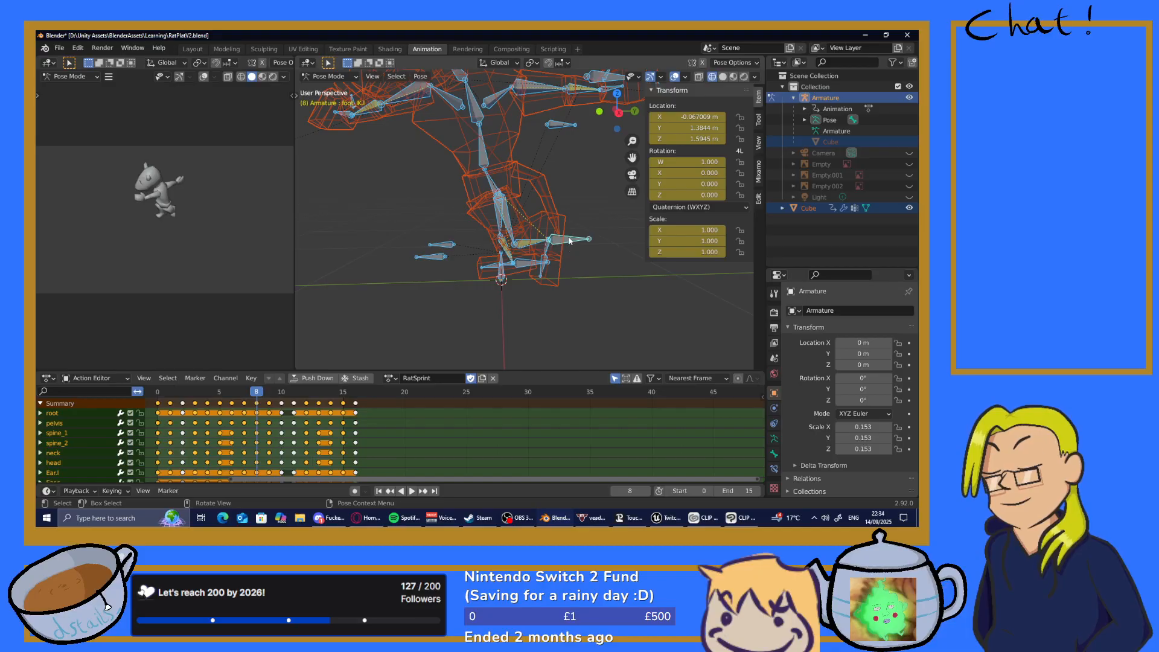
left_click(569, 240)
key("g")
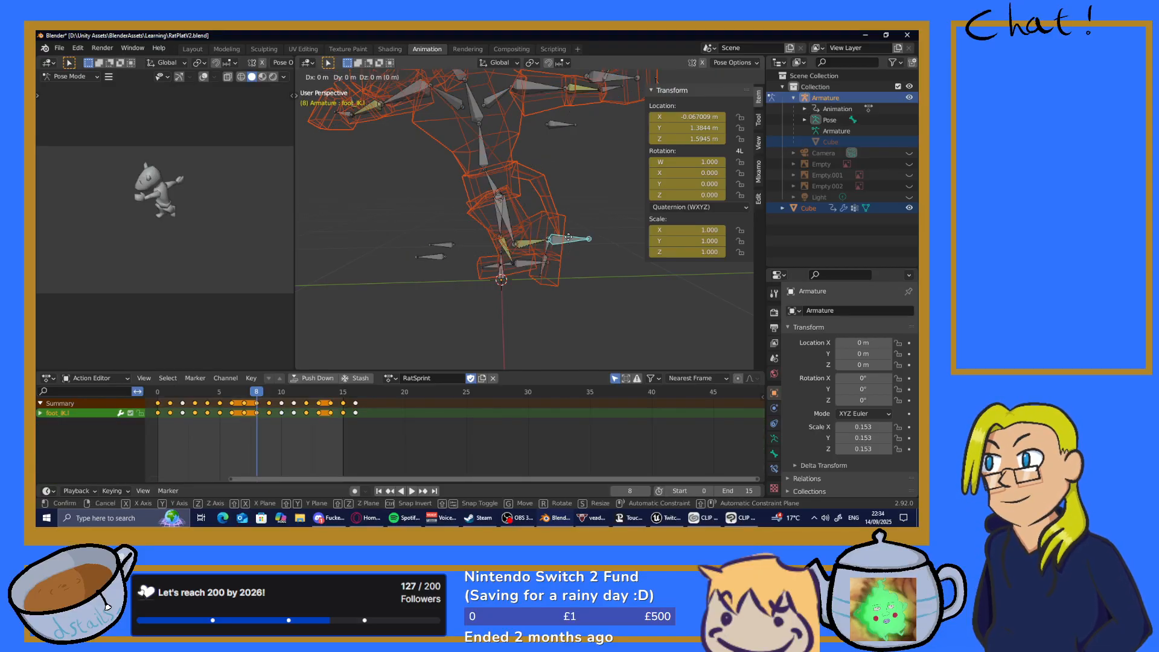
key("y")
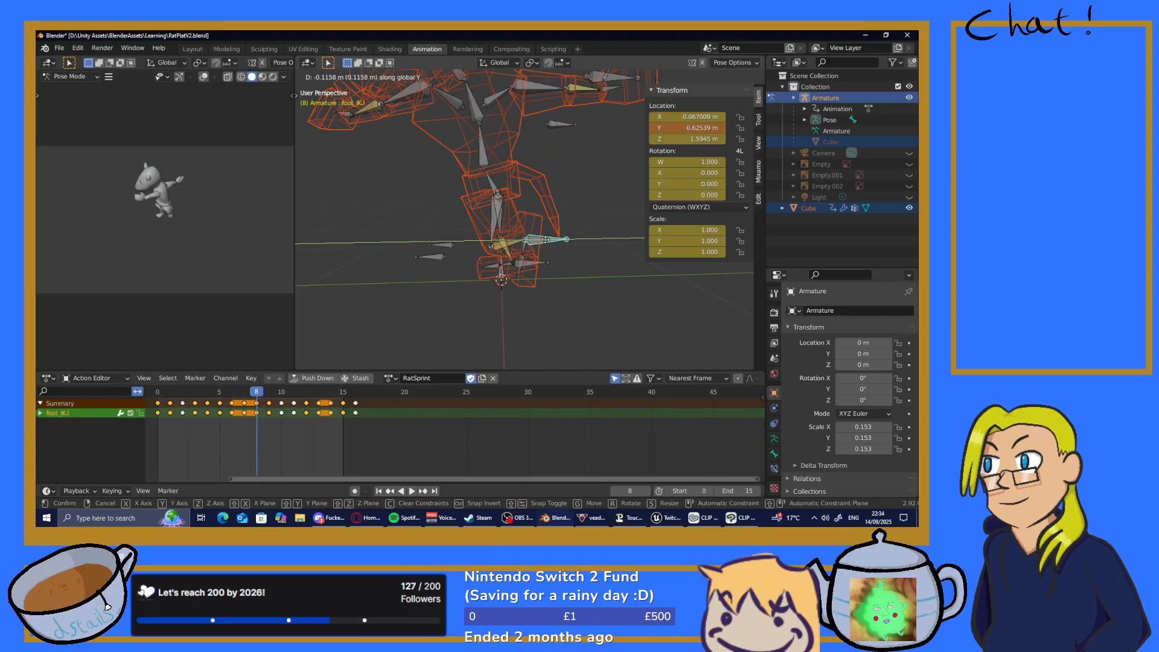
left_click(545, 239)
key("g")
key("z")
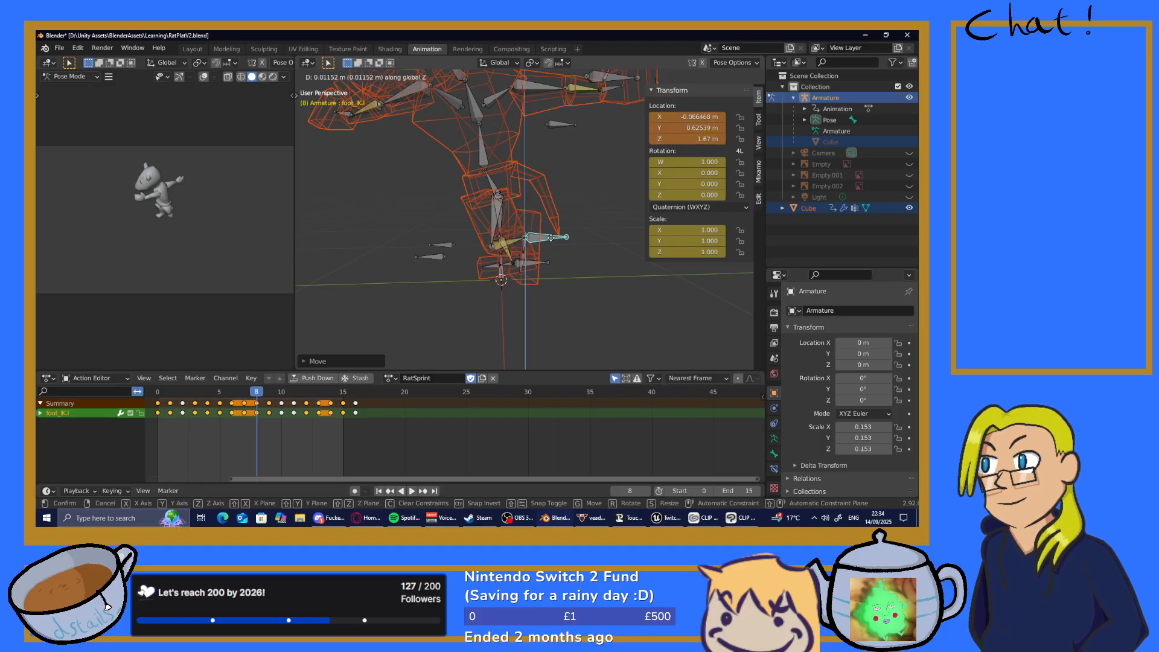
left_click(555, 236)
Select all bones and insert a Location, Rotation & Scale keyframe at frame 8
key("alt+a")
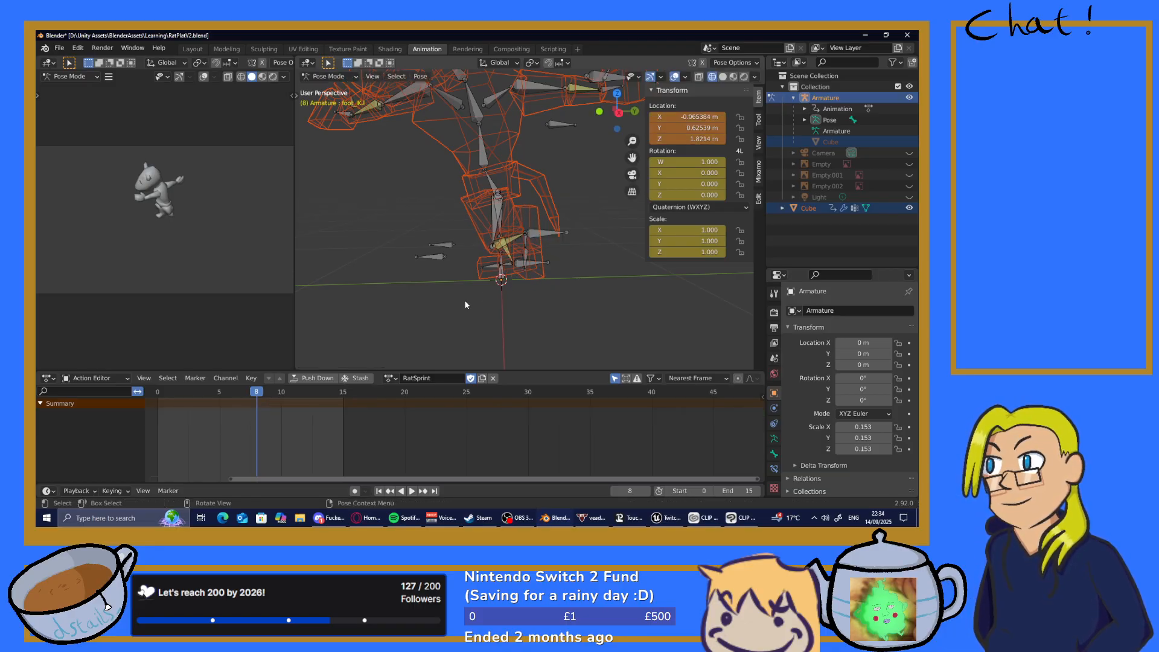
key("a")
key("i")
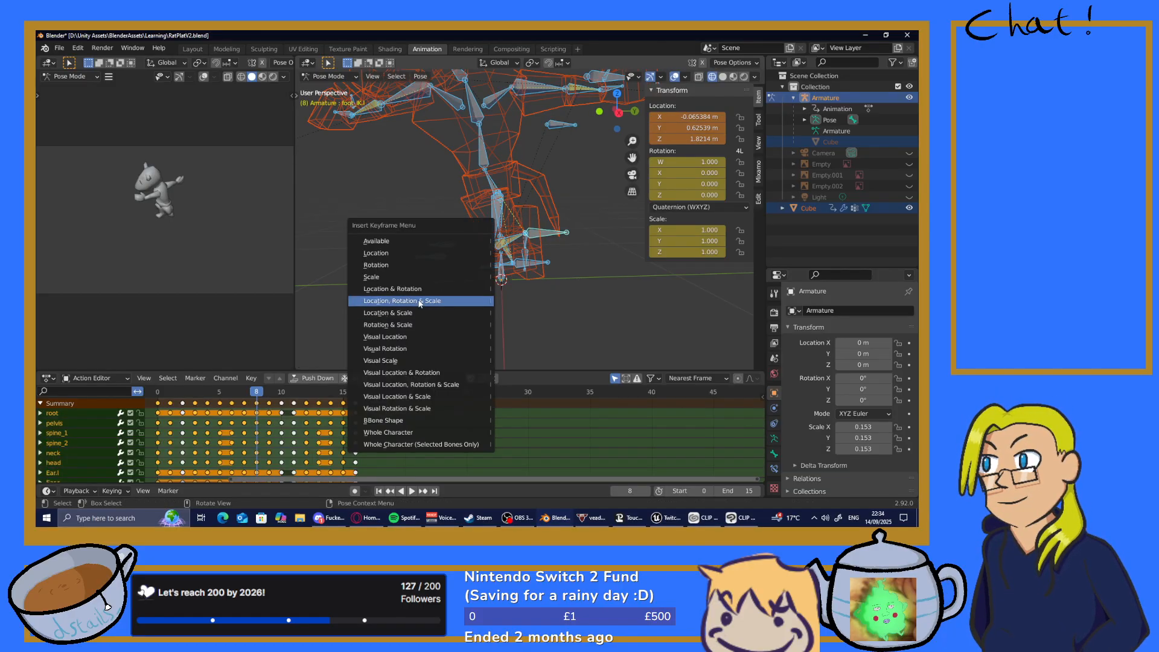
left_click(458, 301)
Undo the left foot's move and the keyframe insertion at frame 8
key("space")
mouse_move(258, 394)
left_mouse_down()
mouse_move(270, 398)
mouse_move(257, 408)
left_mouse_up()
key("ctrl+z")
key("ctrl+z")
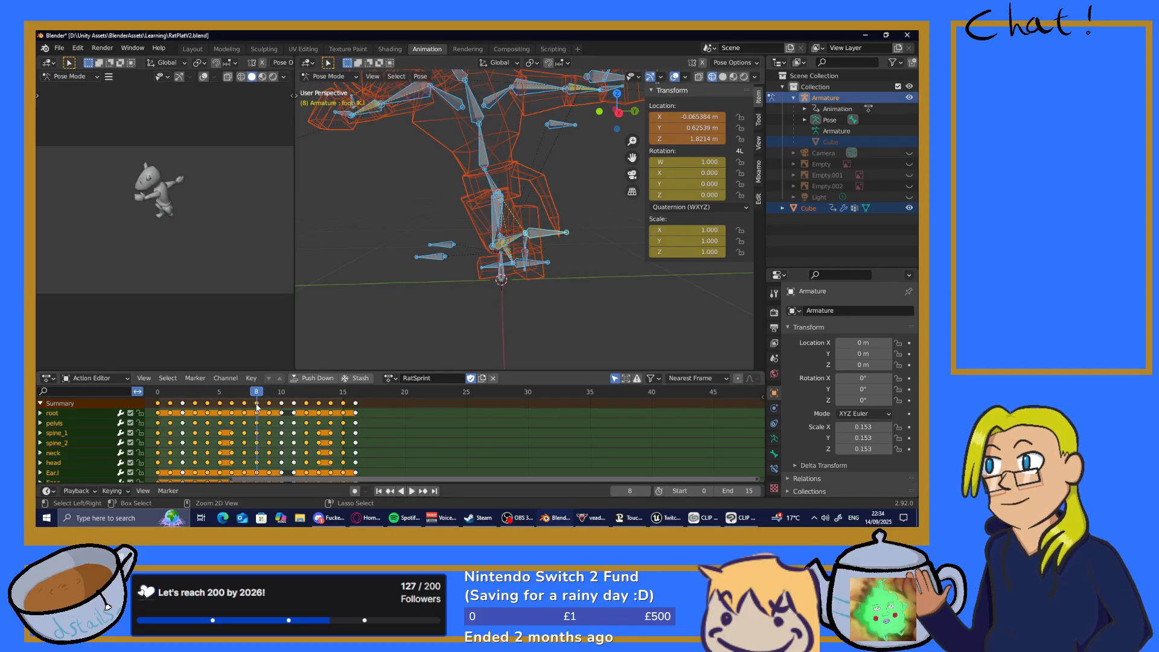
key("ctrl+shift+z")
key("ctrl+shift+z")
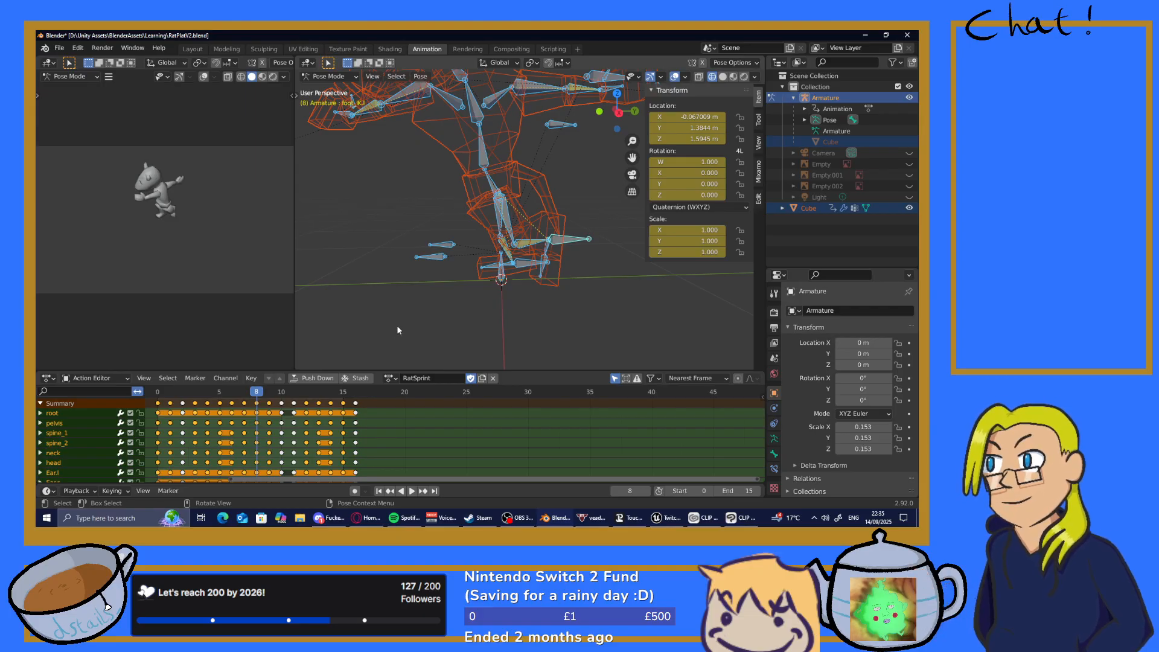
Go to frame 9 and examine the leg pose from the character's side
mouse_move(398, 511)
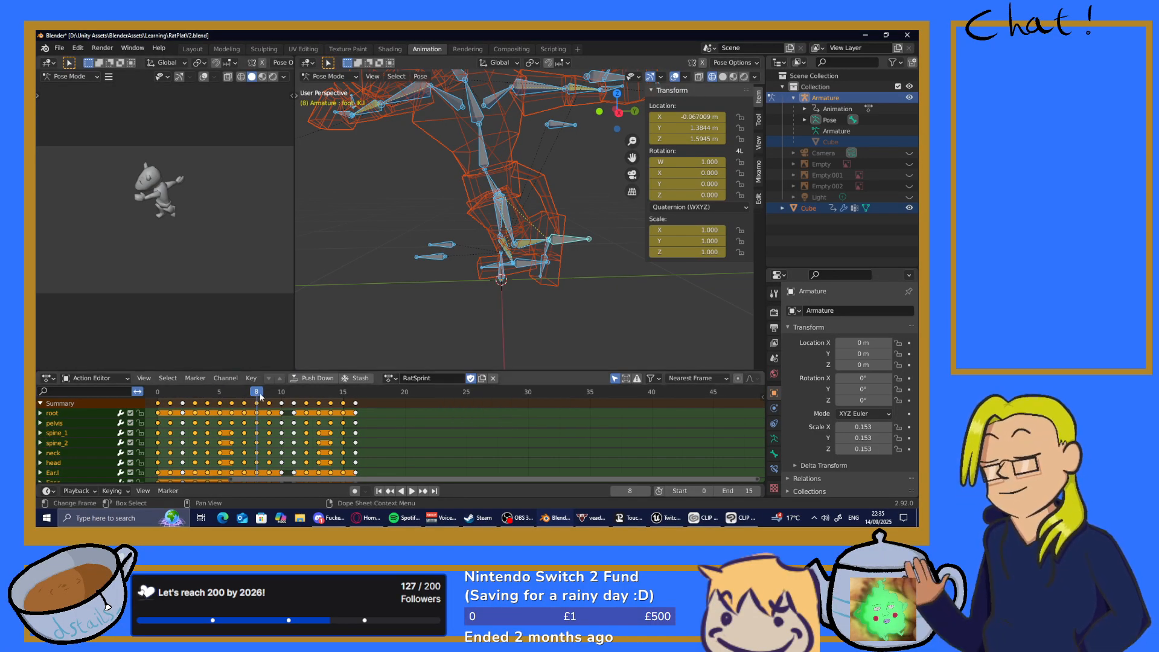
key("space")
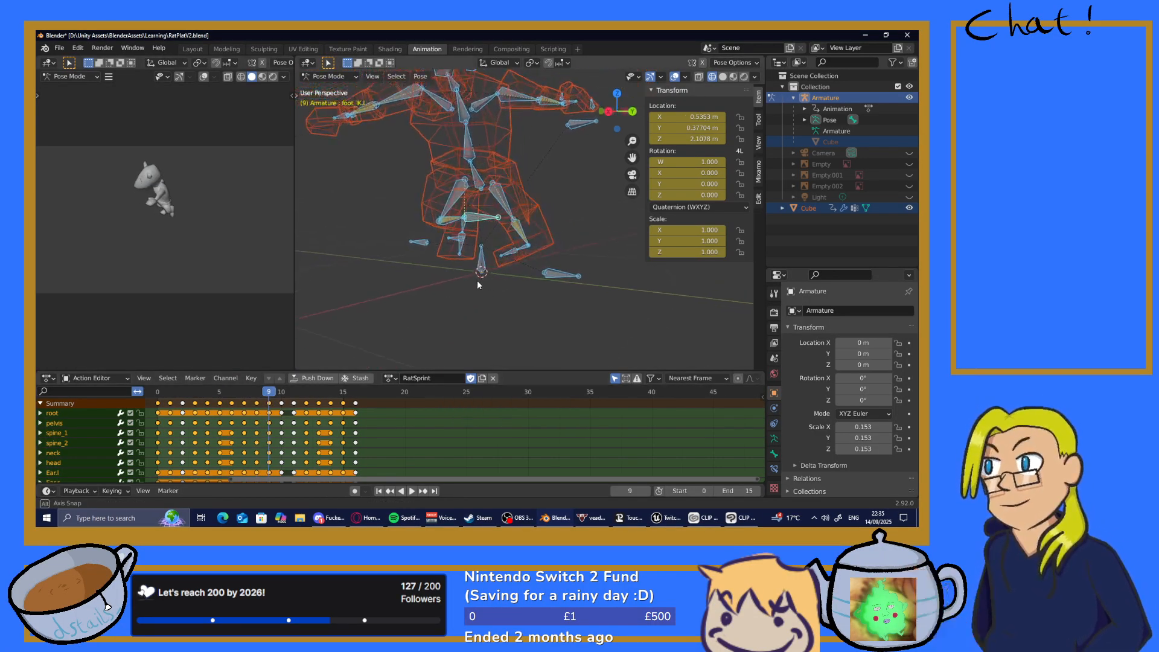
key("space")
middle_click_drag(527, 292, 512, 284)
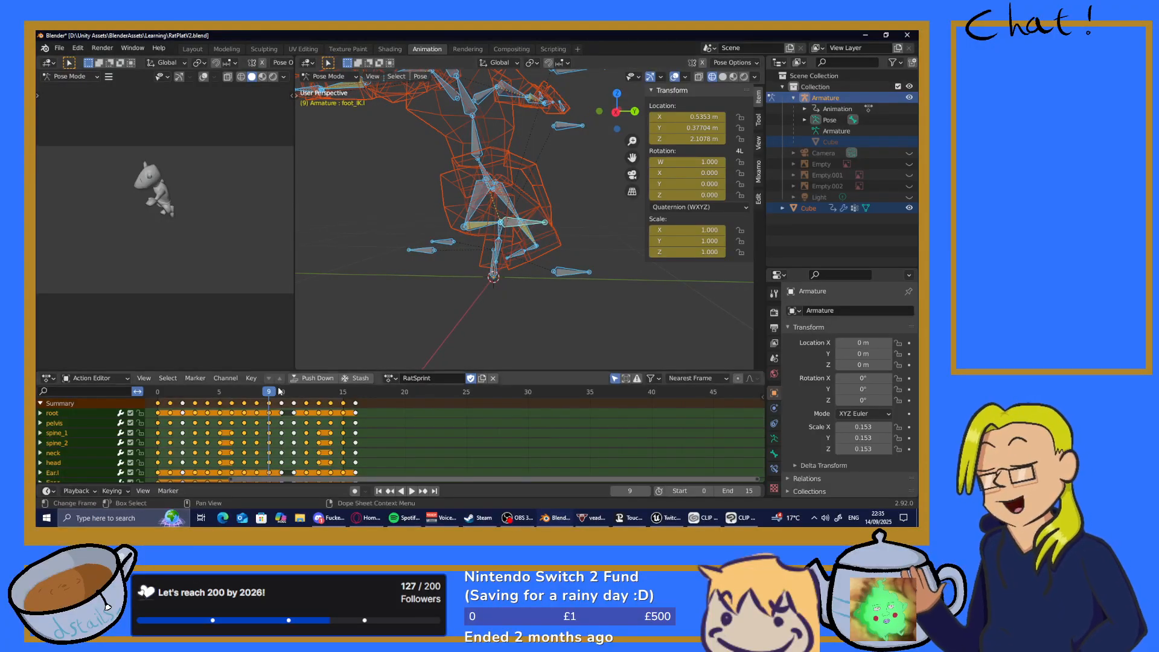
middle_click_drag(511, 281, 484, 311)
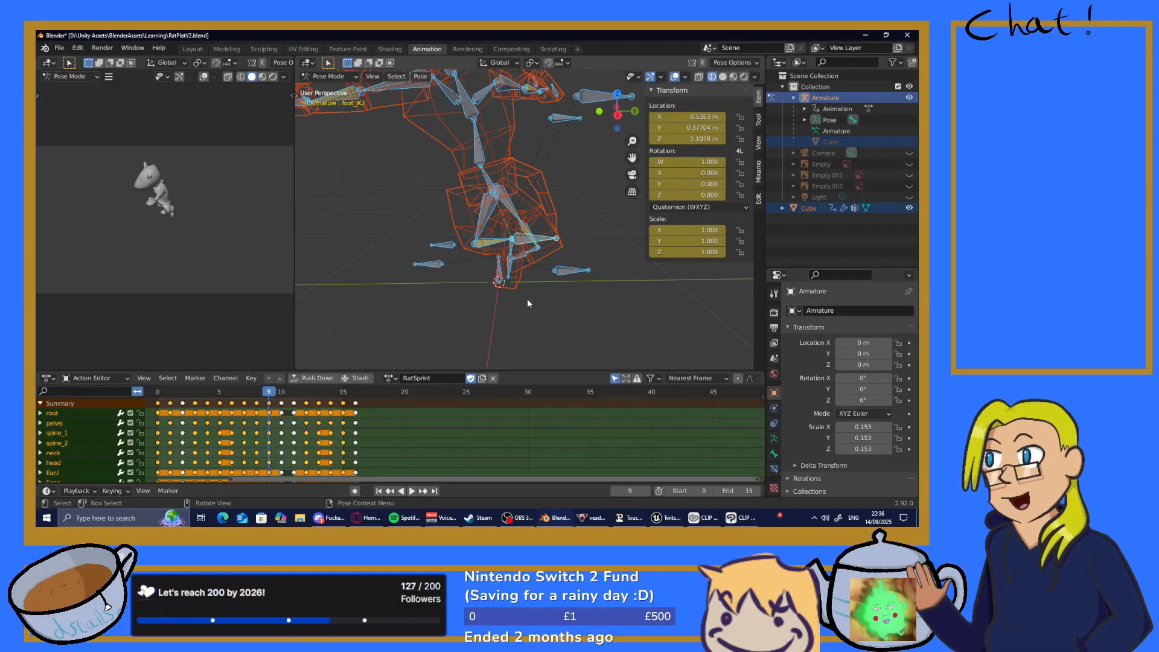
key("g")
key("y")
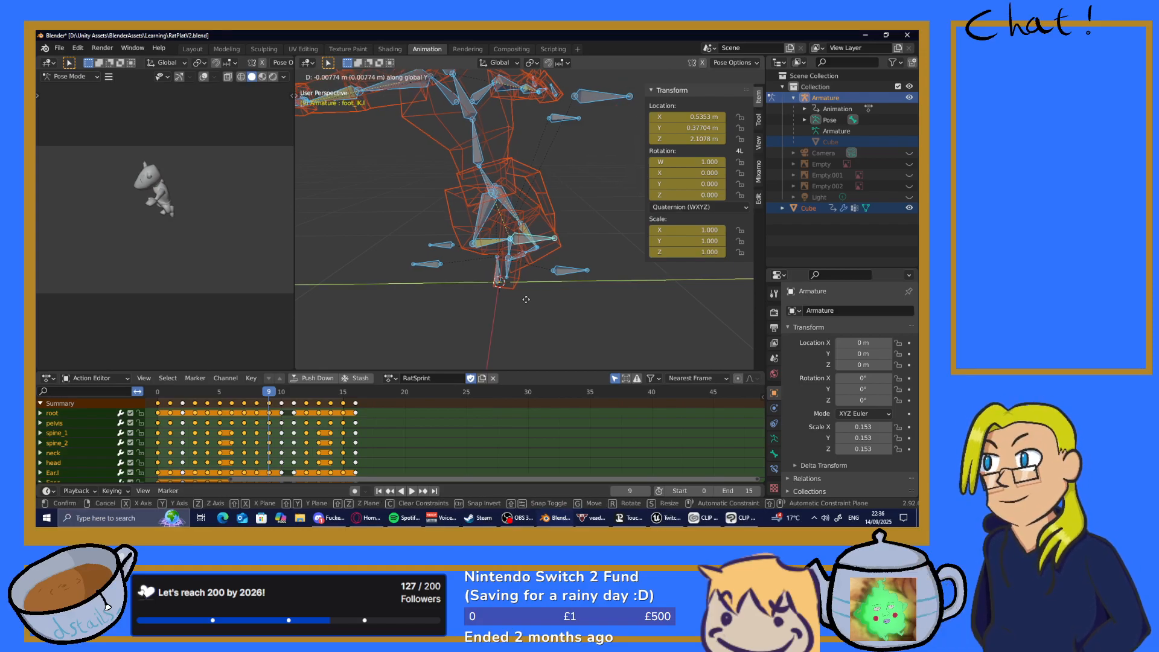
left_click(509, 300)
key("ctrl+z")
Move the left foot IK bone at frame 9 to about X 0.19 m, Y -0.05 m, Z 2.36 m
left_click(538, 307)
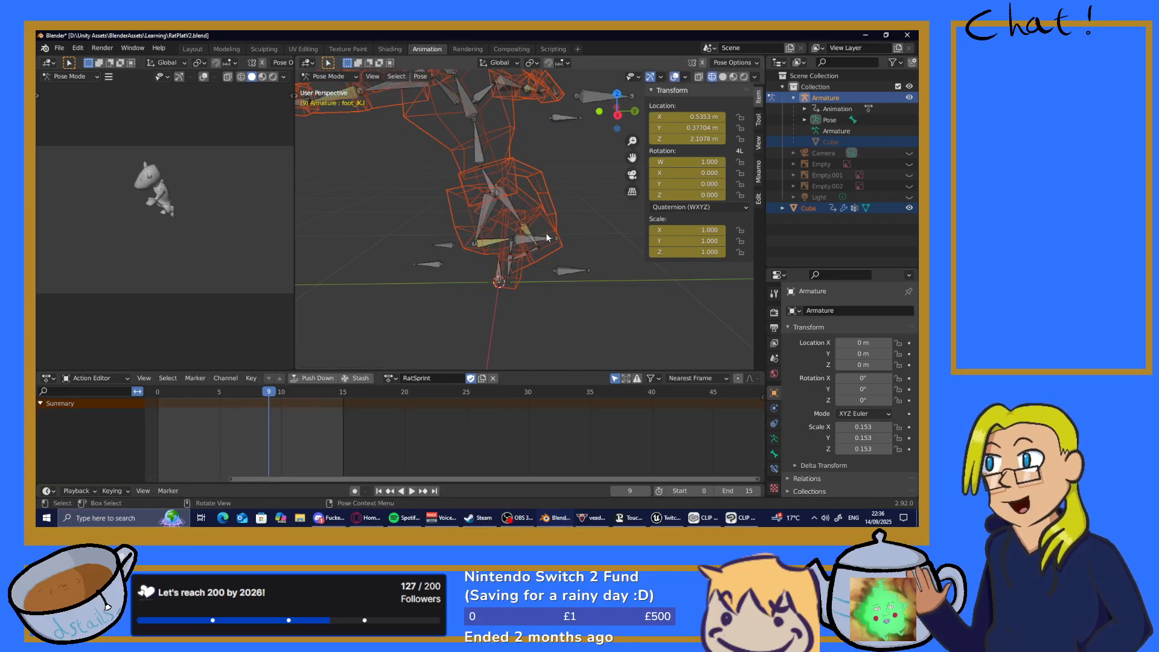
left_click(533, 241)
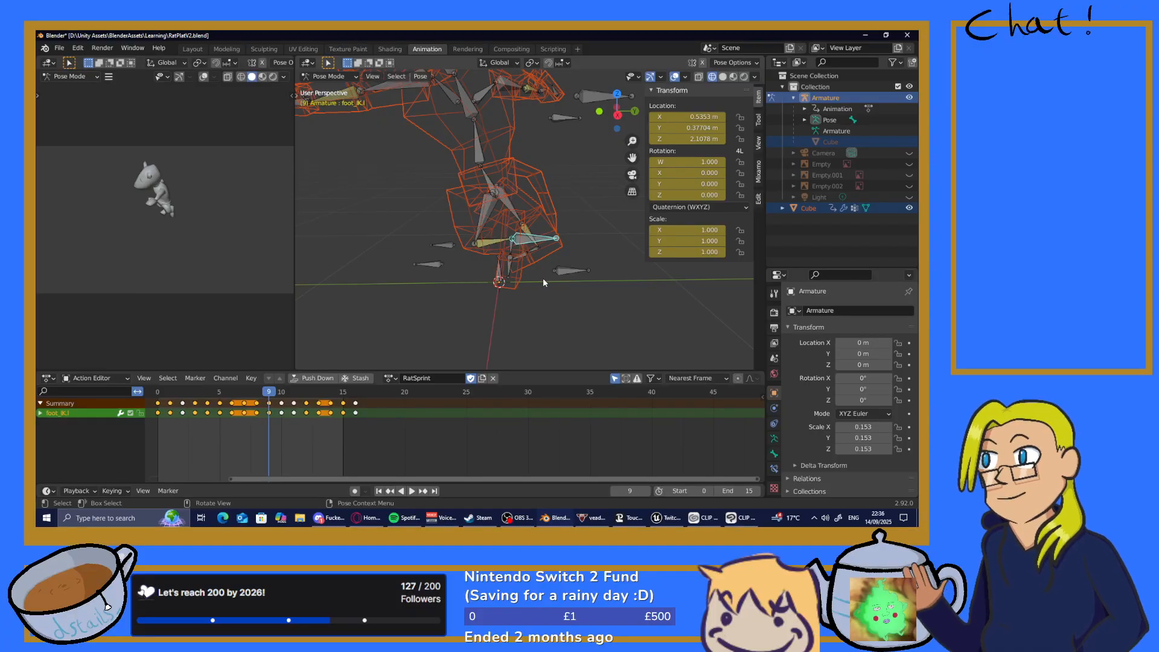
key("g")
key("y")
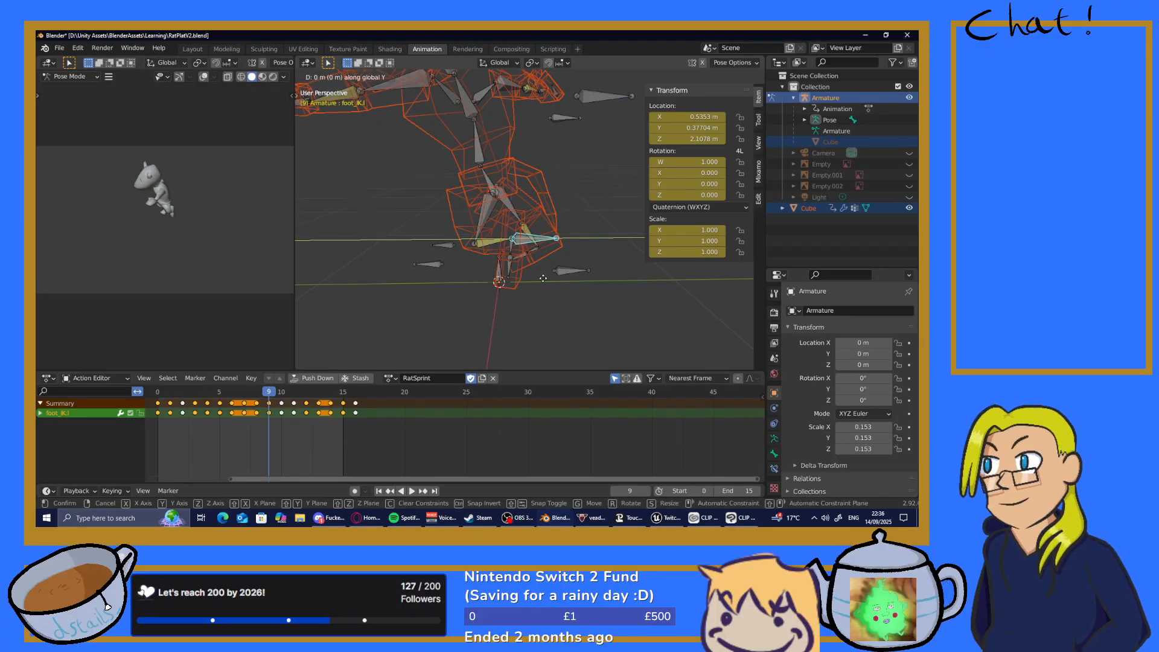
left_click(530, 282)
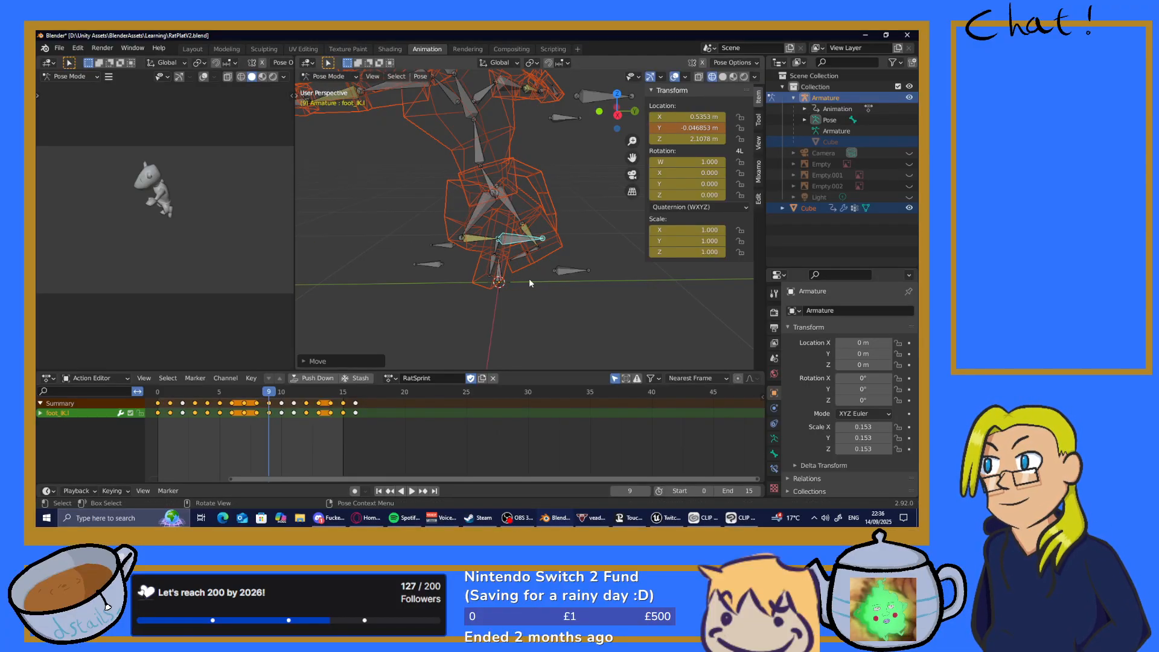
key("g")
key("z")
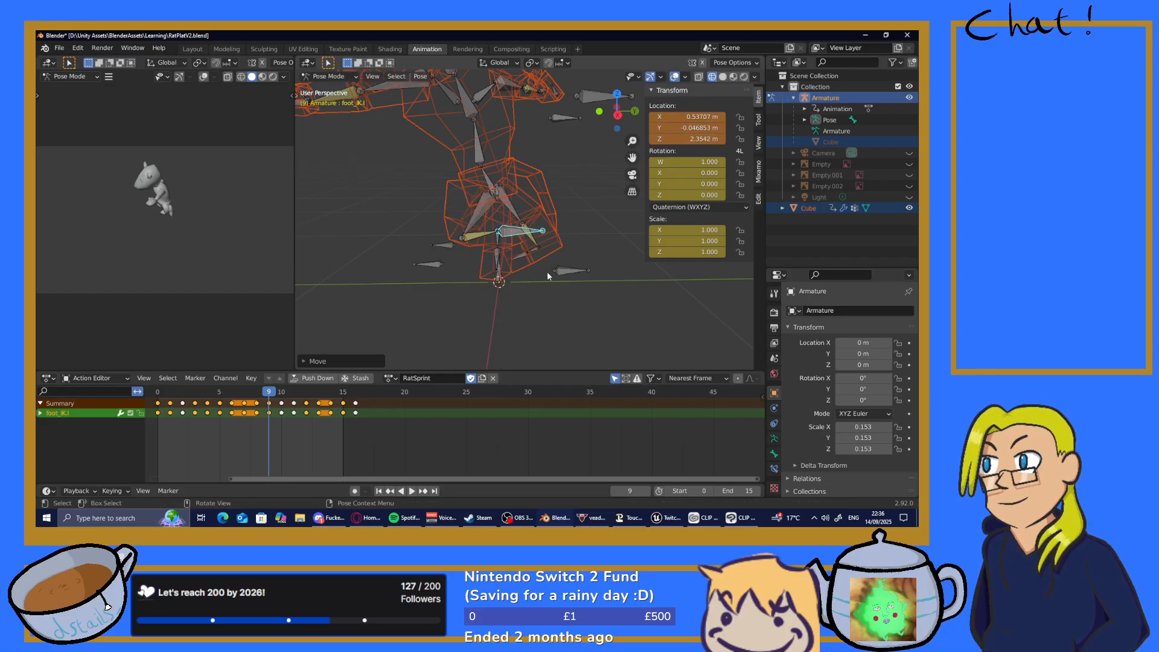
key("x")
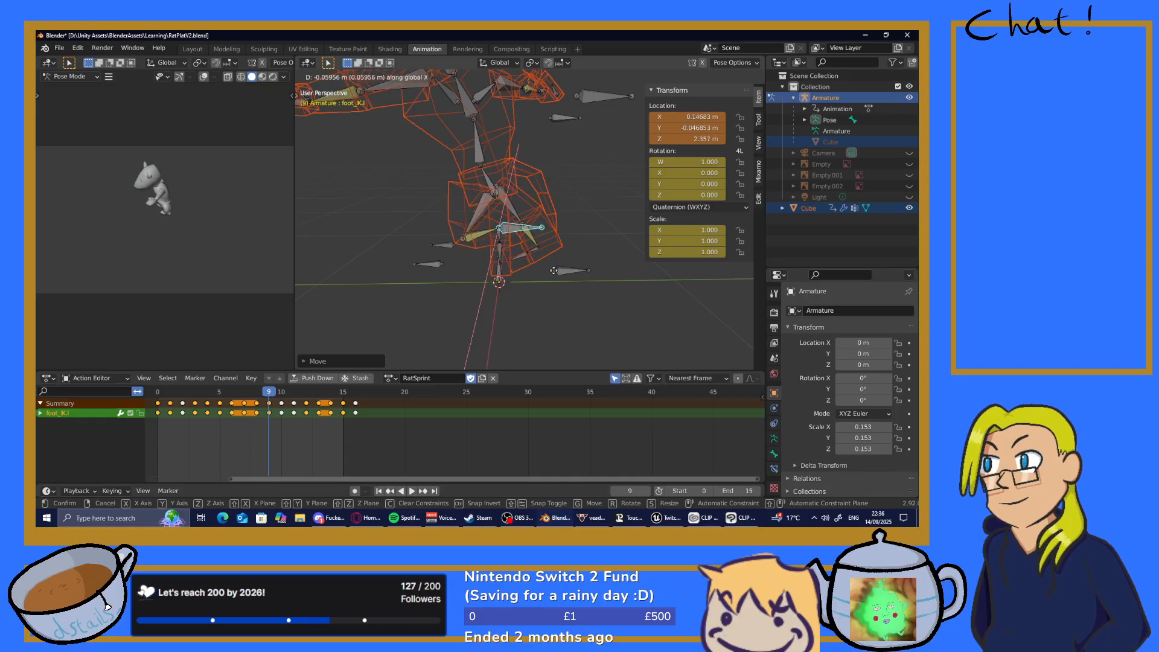
left_click(558, 275)
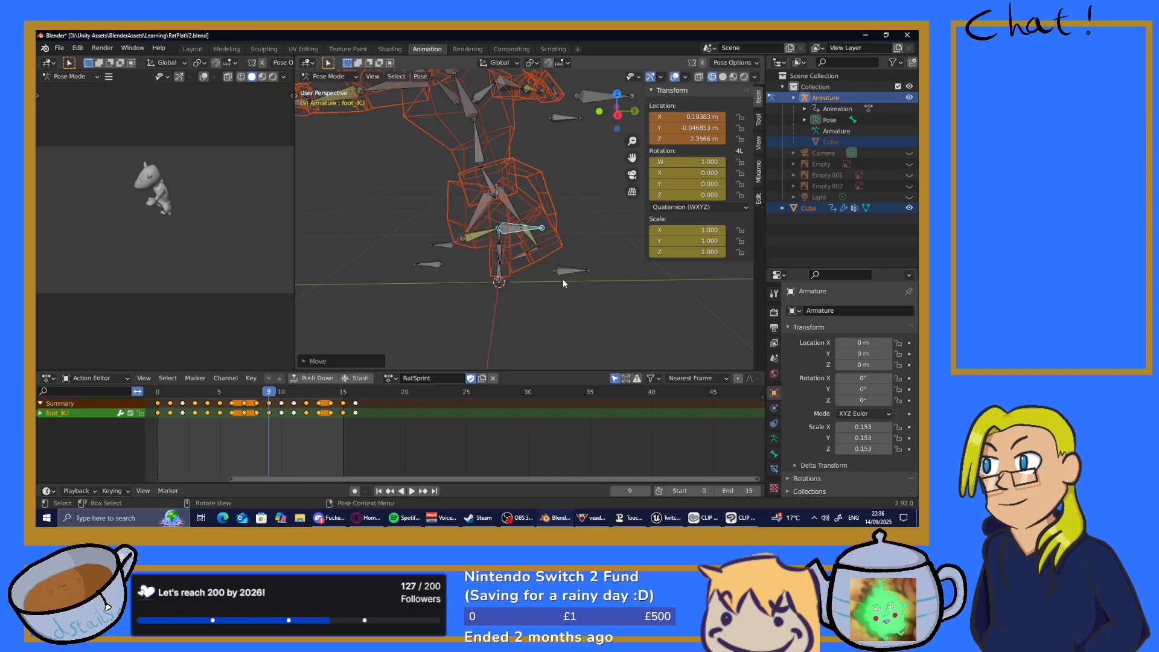
Select all bones and insert a Location, Rotation & Scale keyframe at frame 9
mouse_move(562, 279)
middle_mouse_down()
mouse_move(445, 290)
mouse_move(583, 269)
middle_mouse_up()
left_click(485, 316)
middle_click_drag(528, 334, 515, 340)
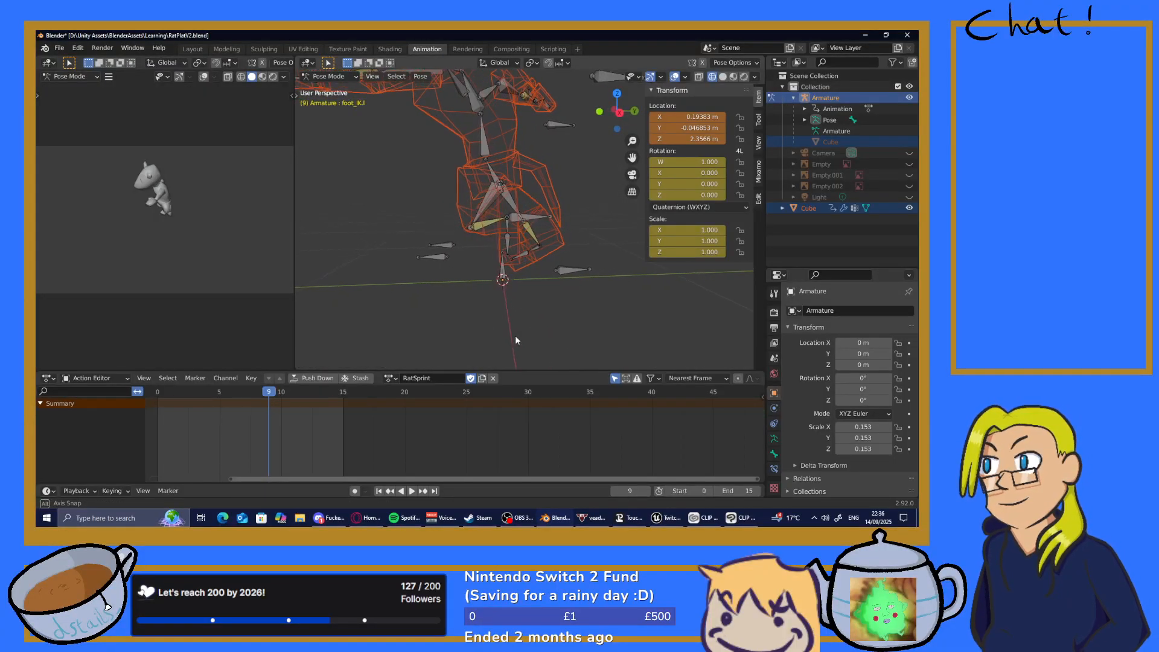
key("a")
key("i")
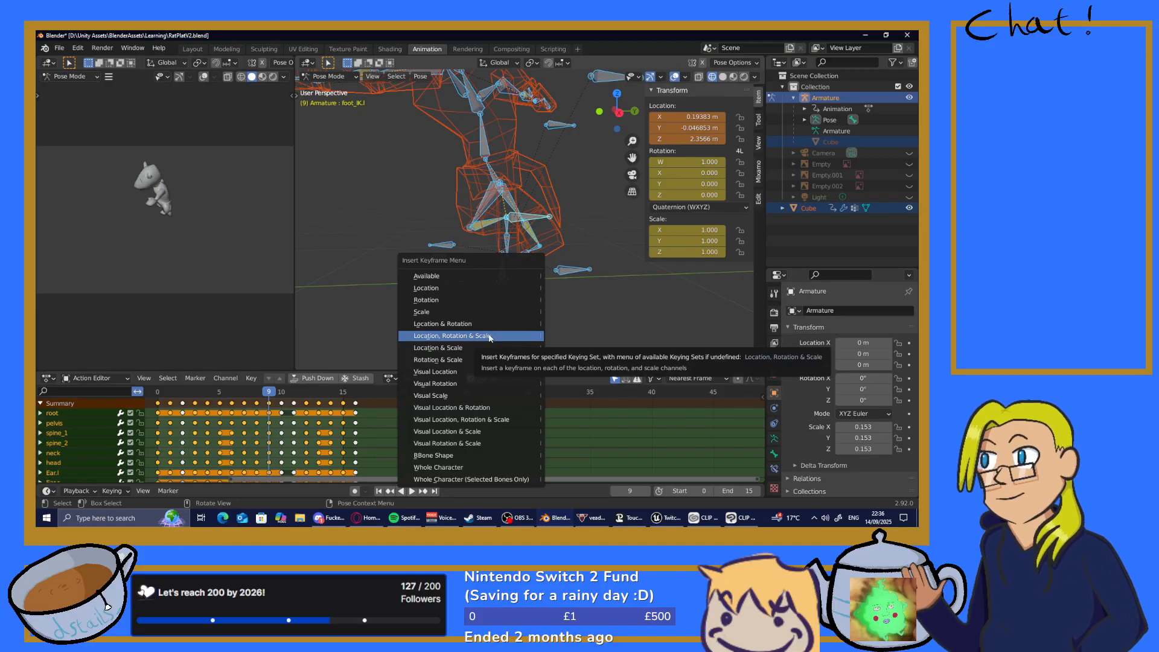
left_click(490, 336)
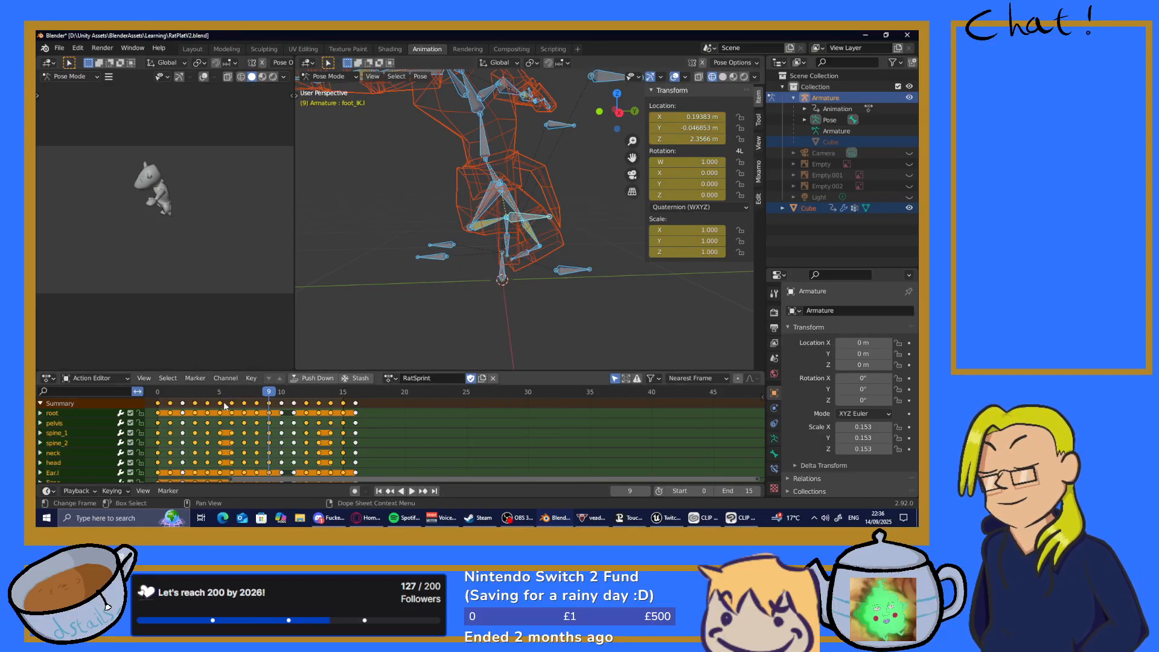
Copy the frame 9 pose to frame 1 as a flipped pose and keyframe it there
left_click(420, 77)
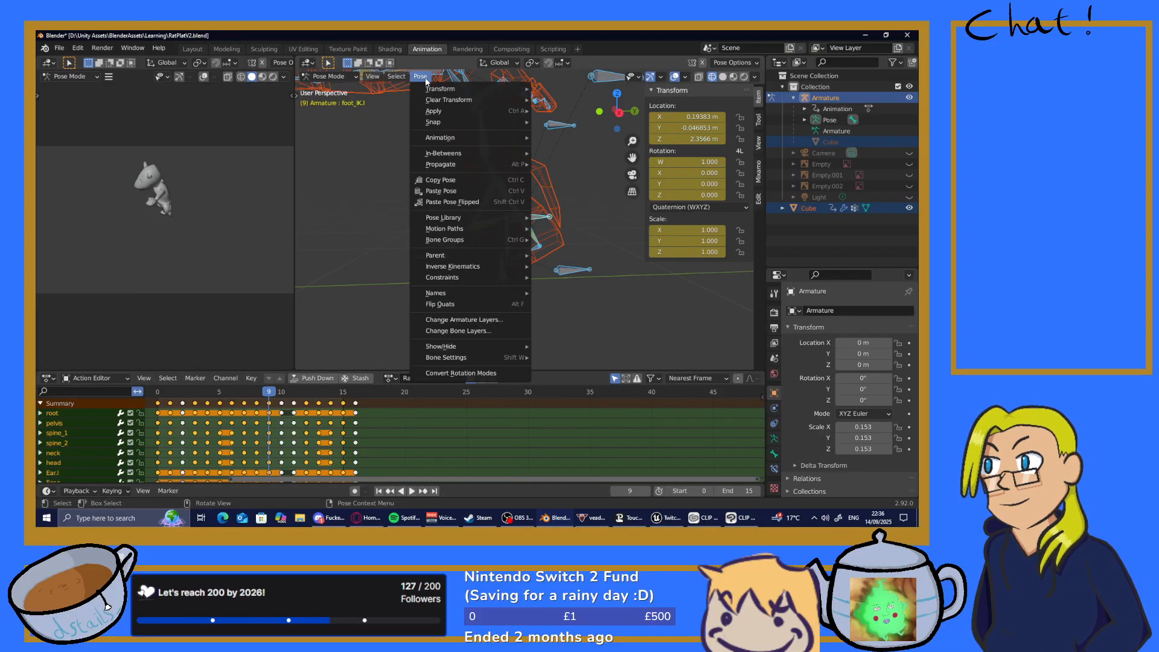
left_click(440, 180)
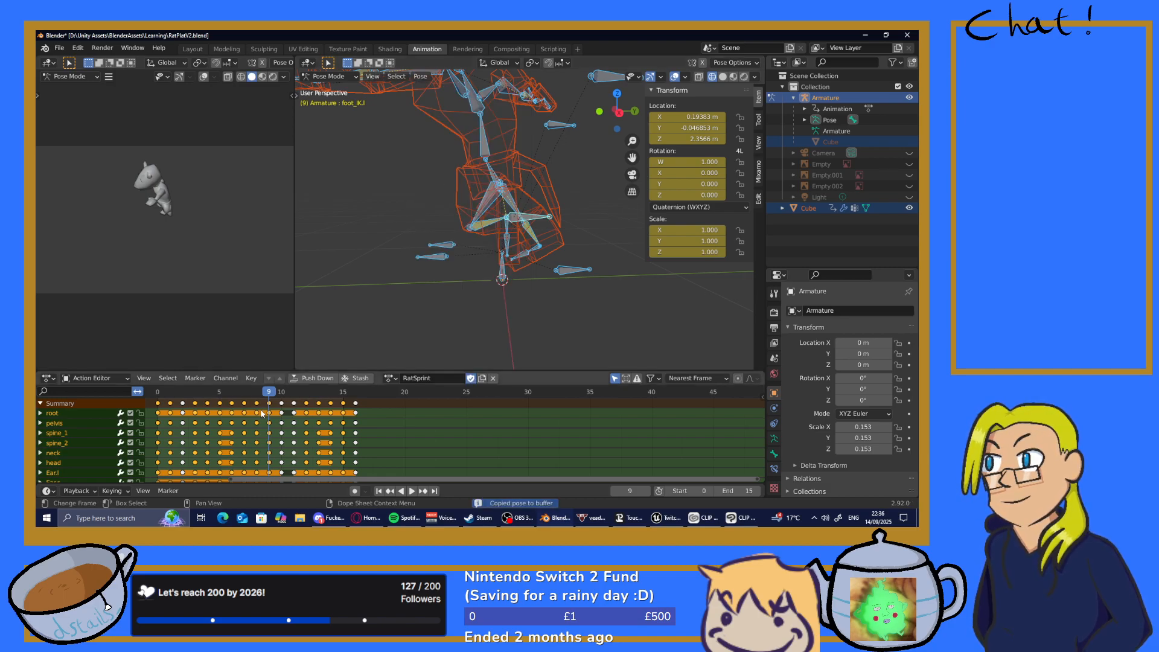
left_click_drag(271, 395, 170, 396)
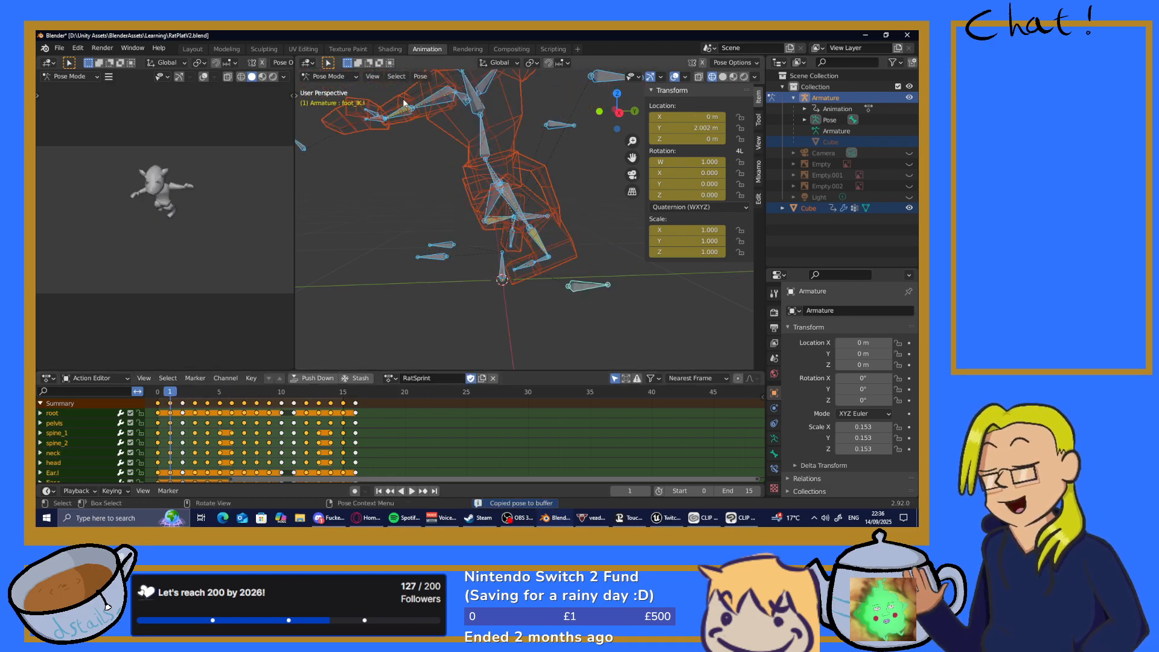
left_click(420, 76)
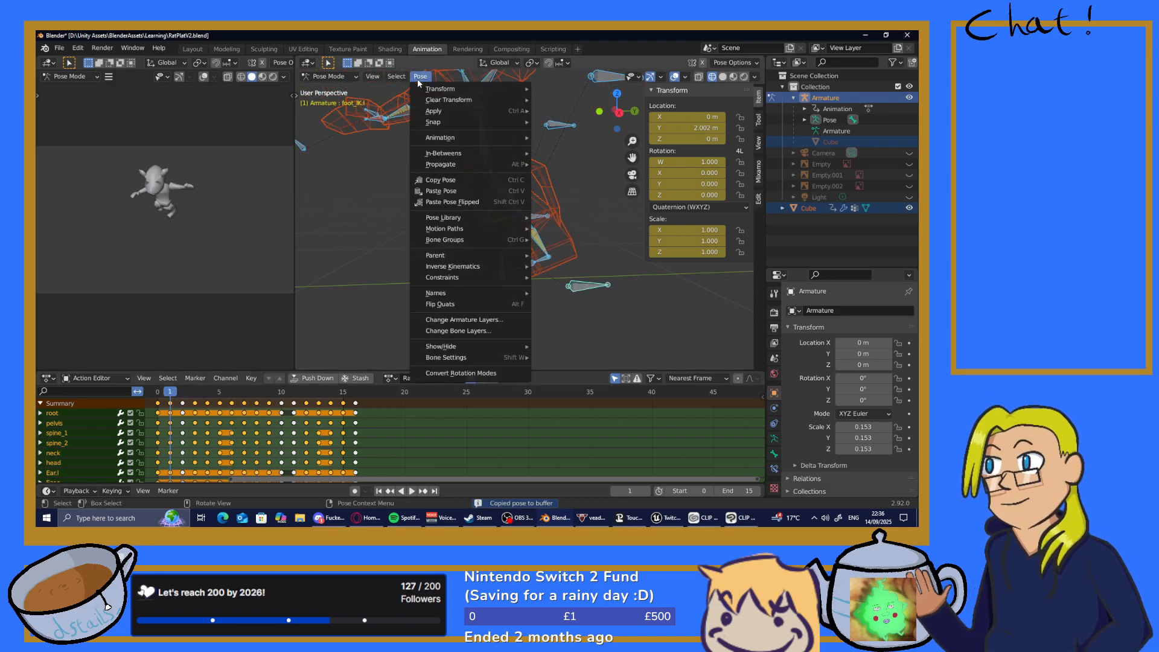
left_click(466, 202)
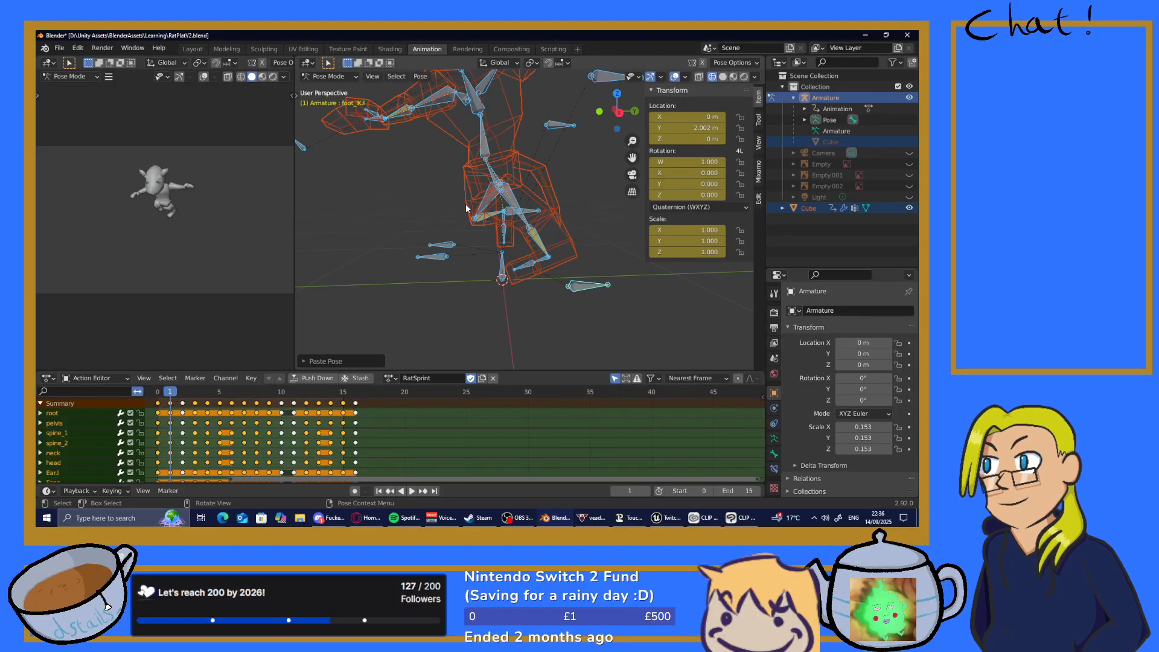
key("i")
left_click(393, 244)
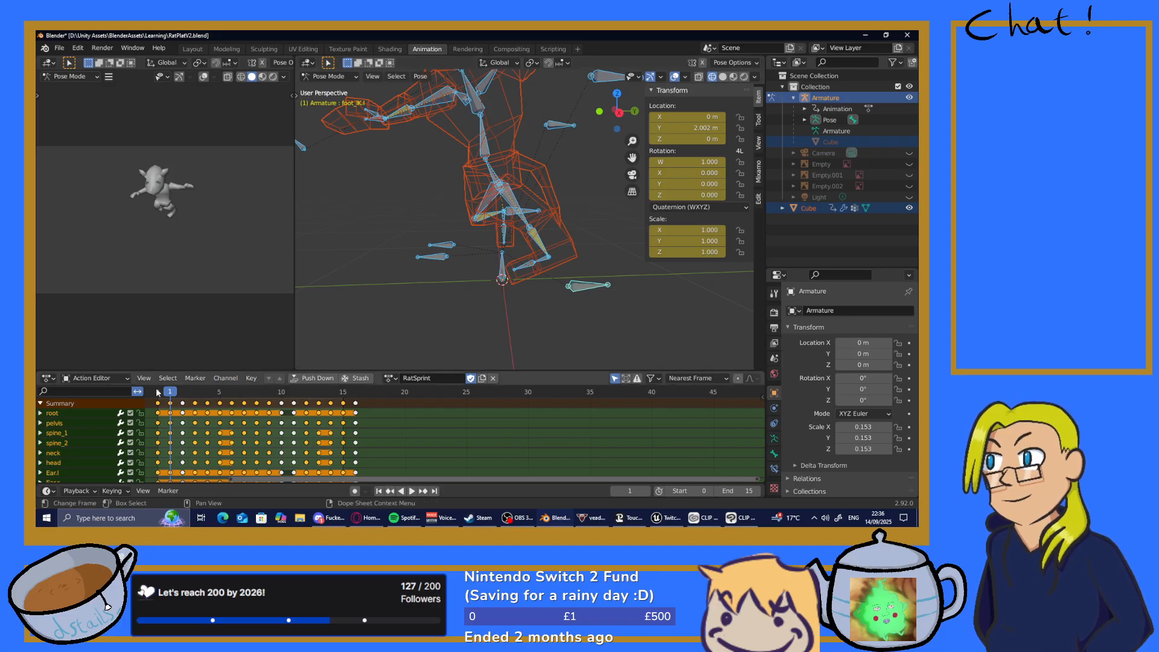
Return to frame 8 and view the legs from the side
left_click_drag(172, 395, 256, 399)
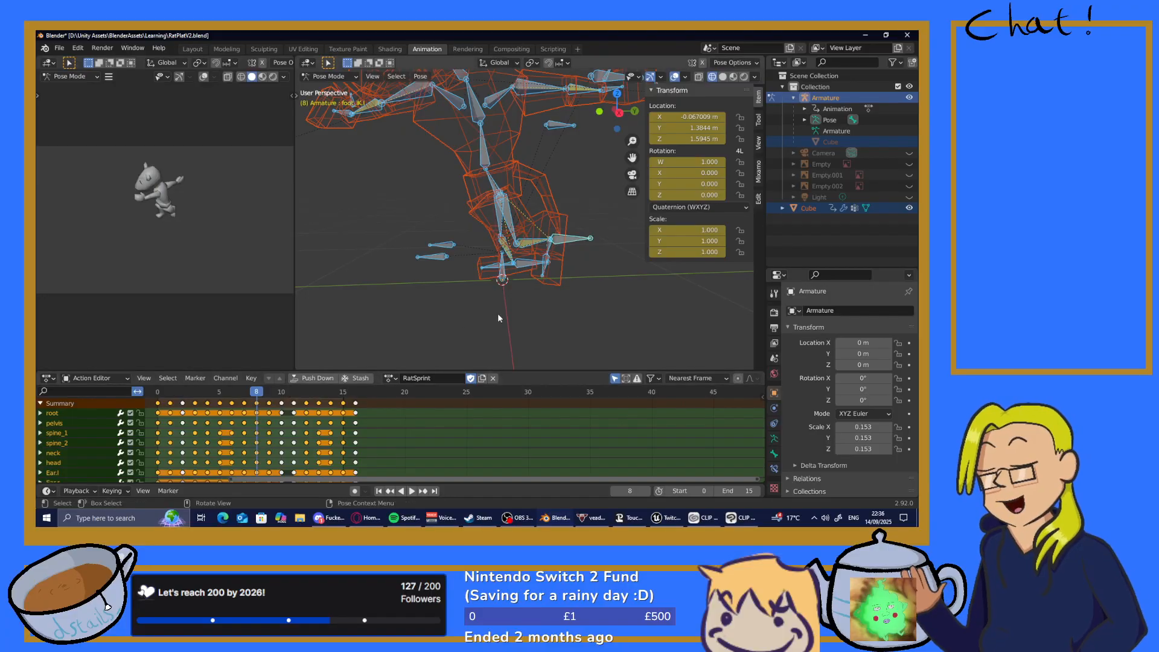
middle_click_drag(498, 312, 530, 317)
key("g")
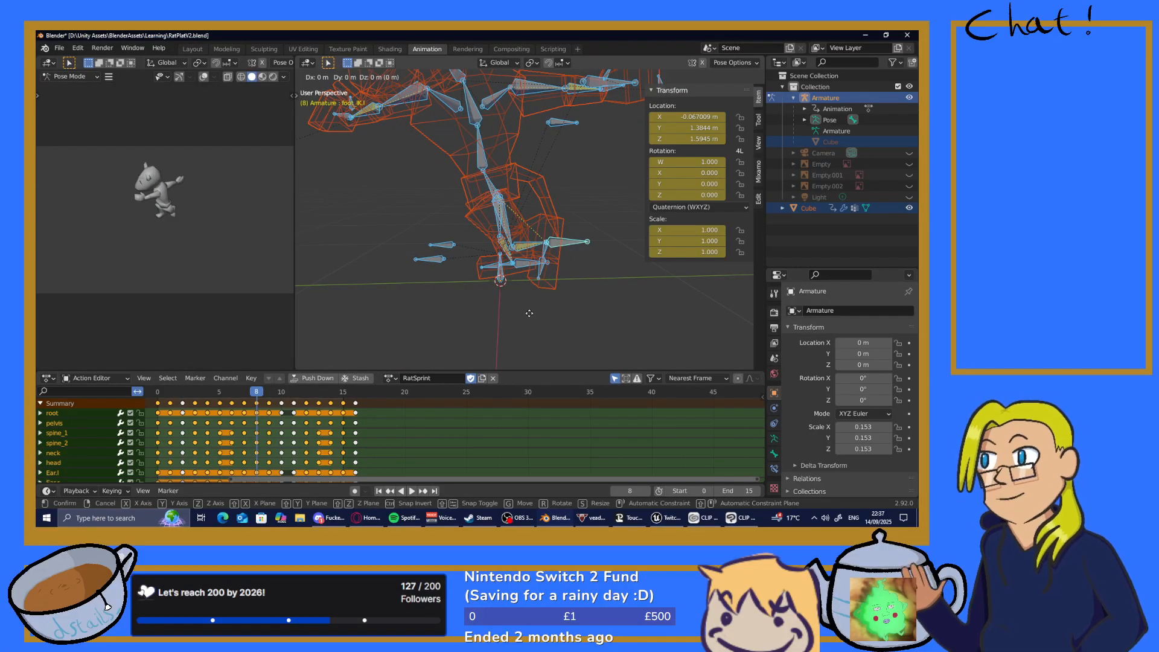
key("y")
left_click(524, 313)
key("ctrl+z")
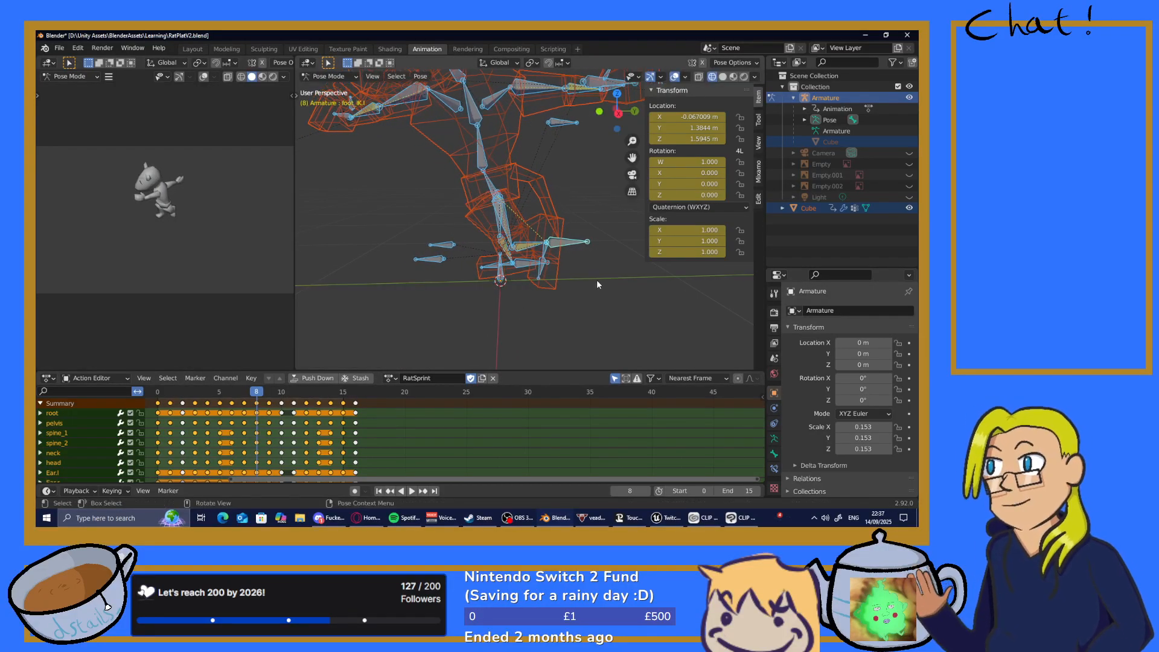
Move the left foot IK bone at frame 8 to about X 0.08 m, Y 0.76 m, Z 1.98 m
key("alt+a")
left_click(566, 245)
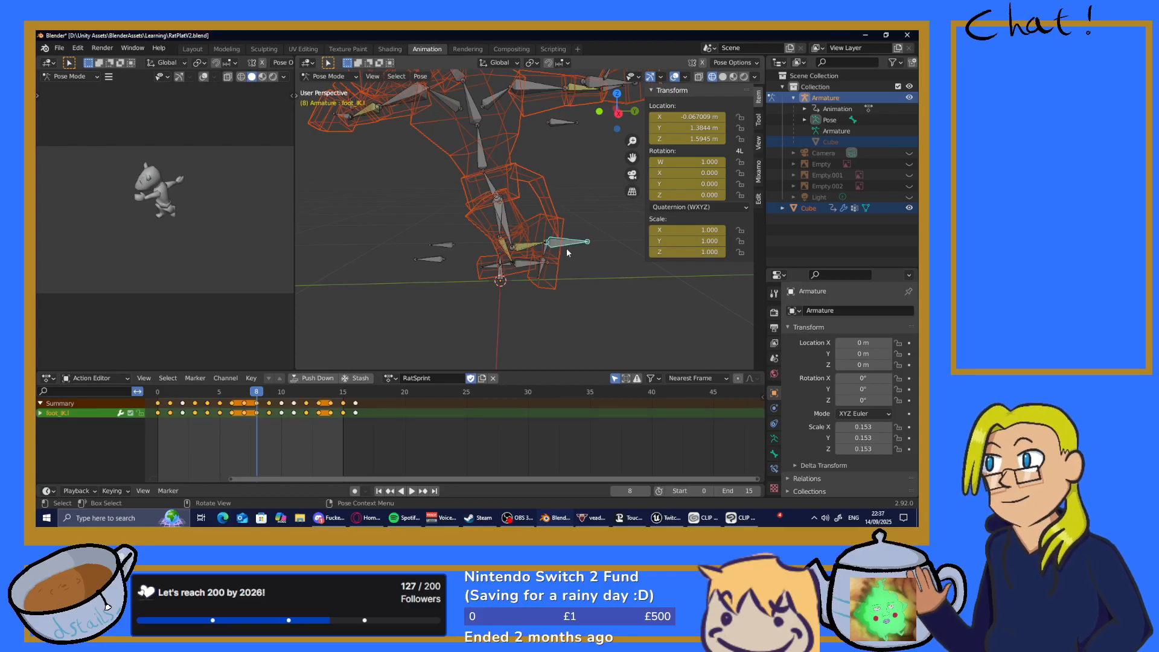
key("g")
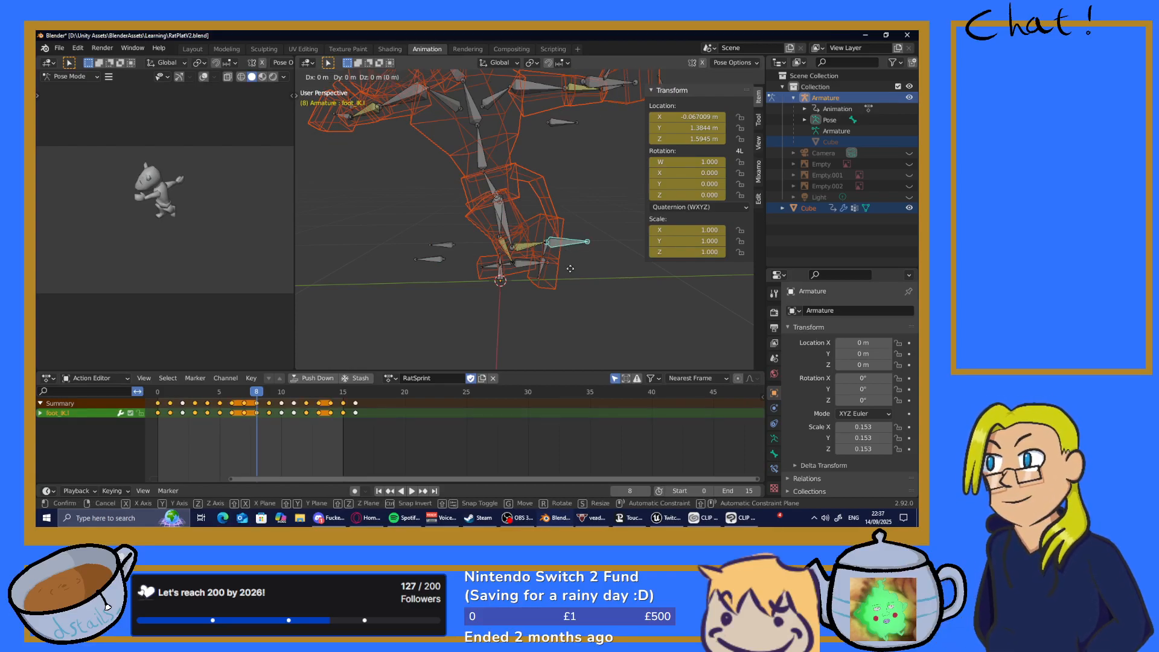
key("y")
left_click(551, 274)
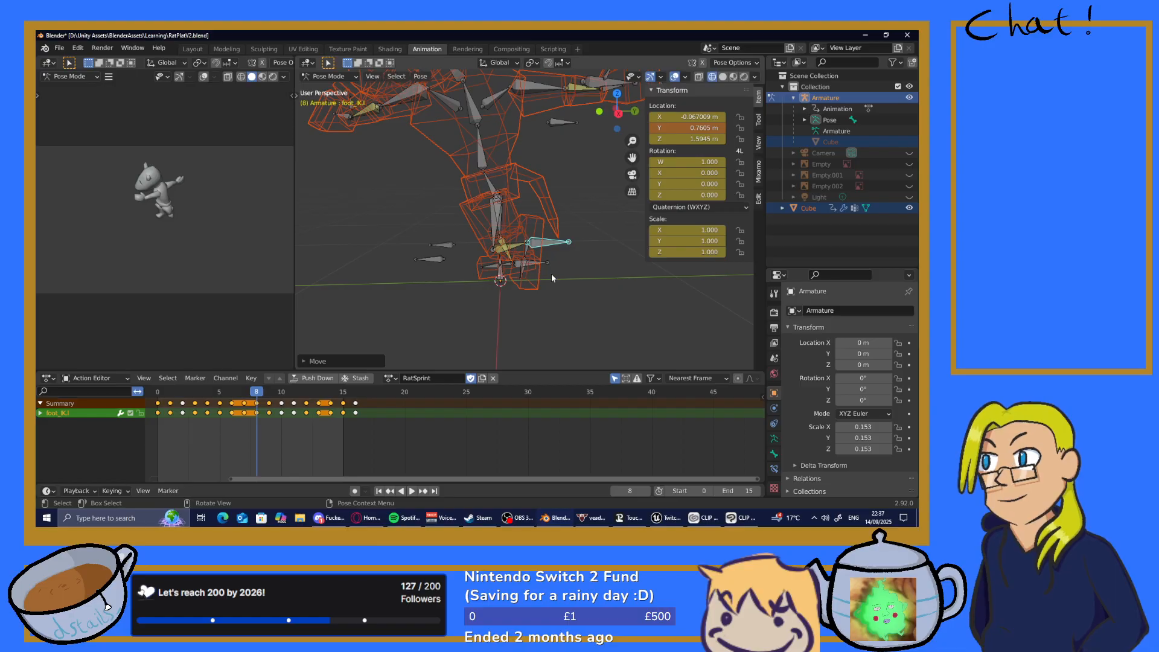
key("g")
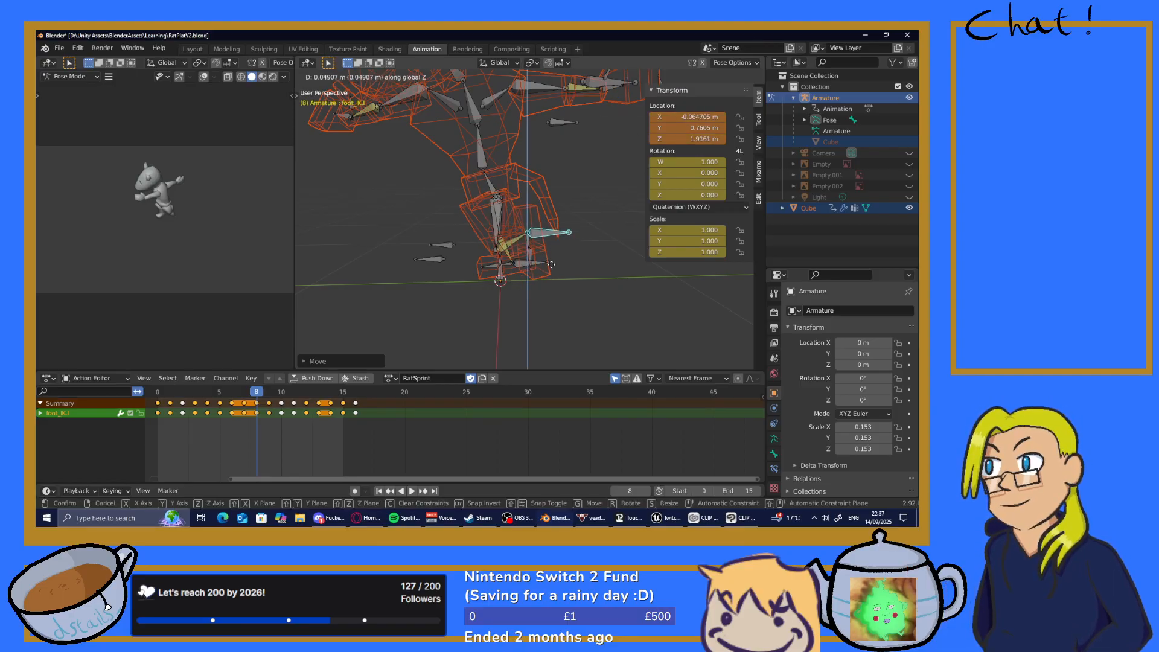
left_click(552, 261)
middle_click_drag(552, 262, 432, 269)
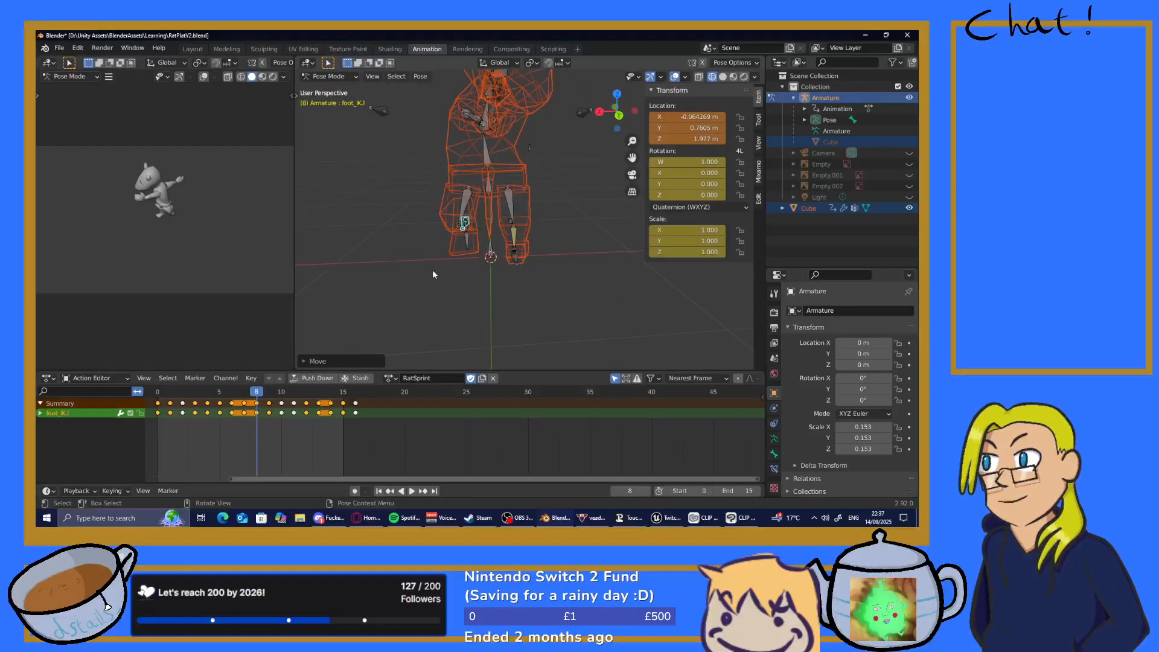
key("g")
key("x")
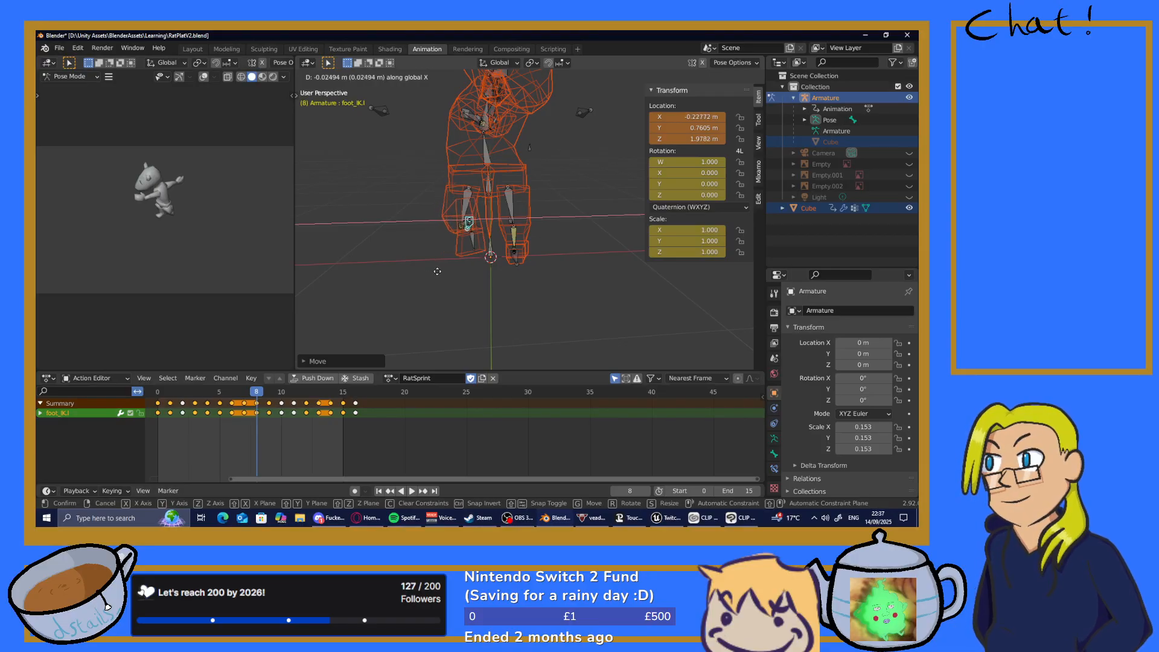
left_click(429, 271)
middle_click_drag(429, 270, 552, 289)
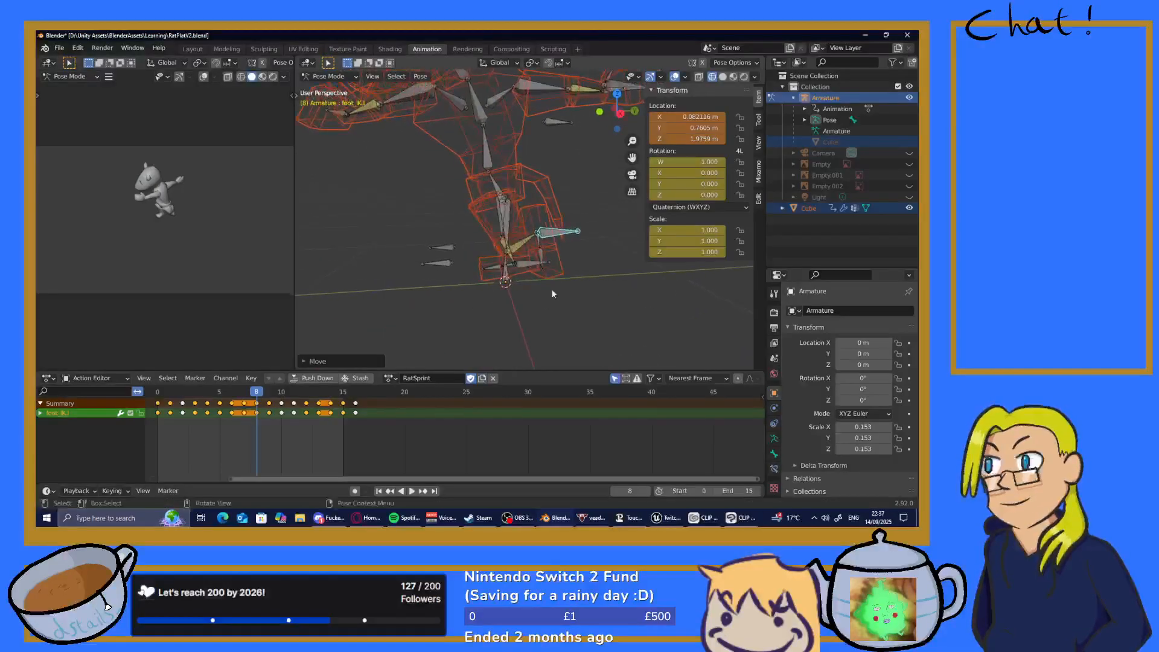
Select all bones and insert a Location, Rotation & Scale keyframe at frame 8
left_click(508, 328)
middle_click_drag(509, 327, 497, 302)
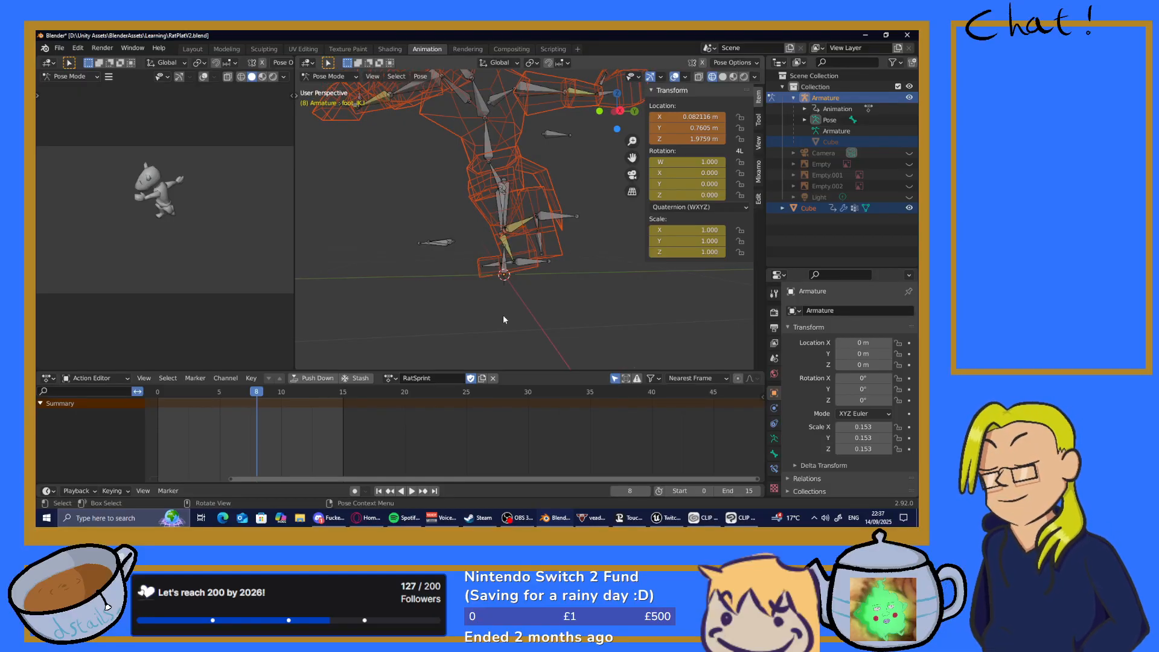
key("a")
key("i")
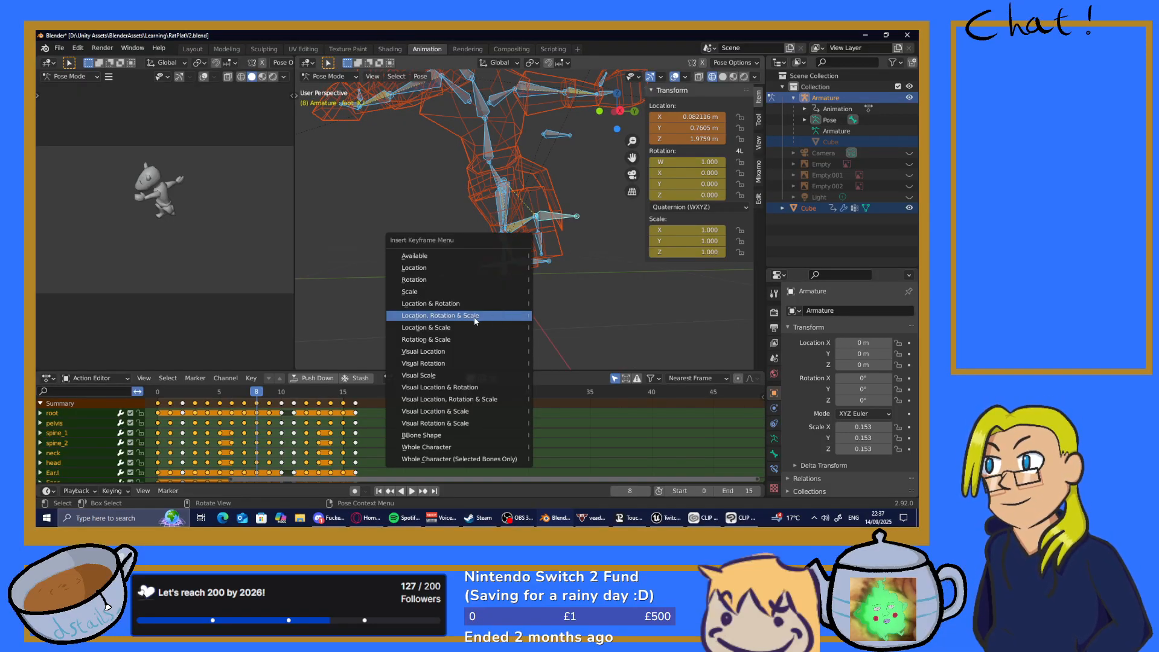
left_click(432, 339)
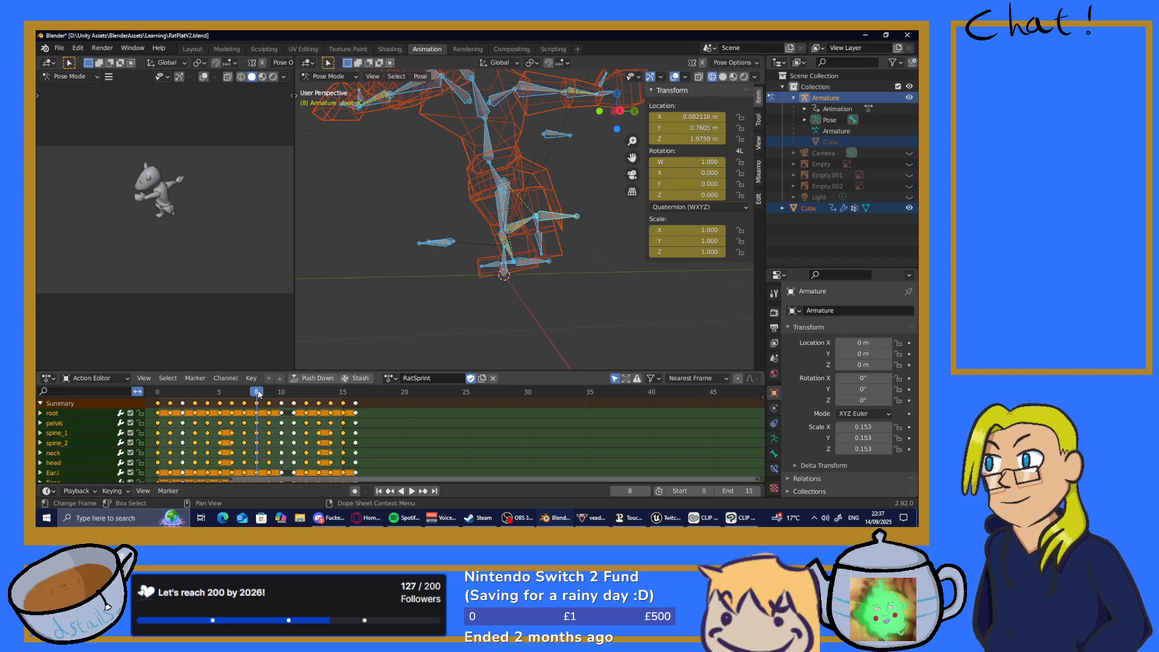
Copy the frame 8 pose to frame 0 as a flipped pose and keyframe all bones there
left_click(418, 77)
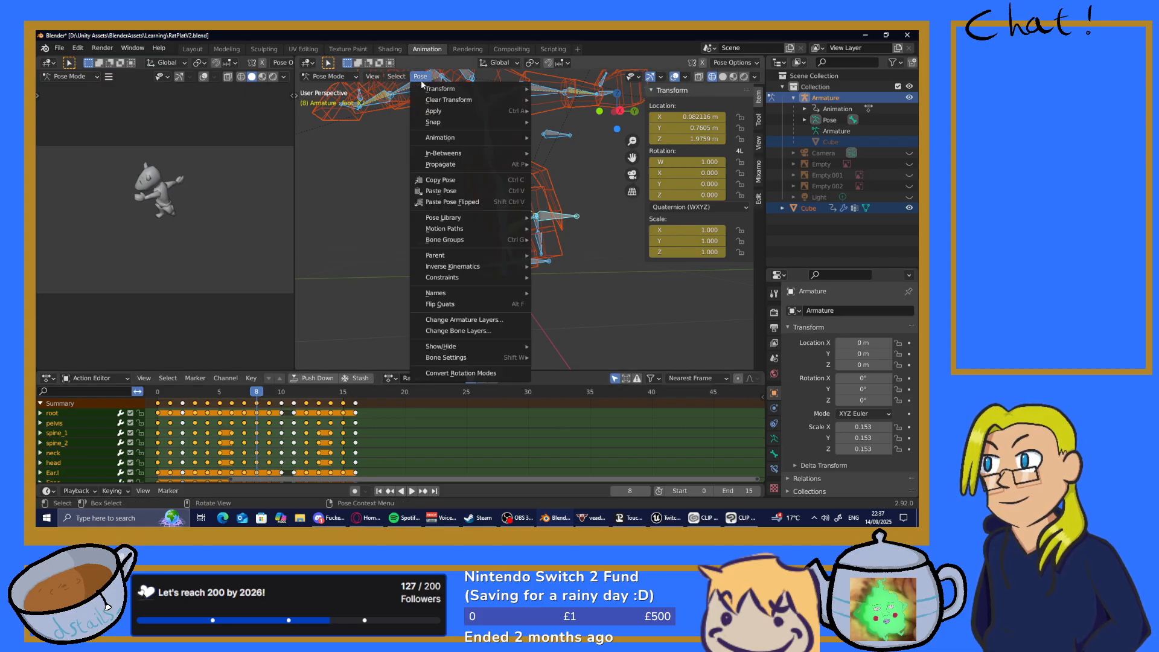
left_click(453, 181)
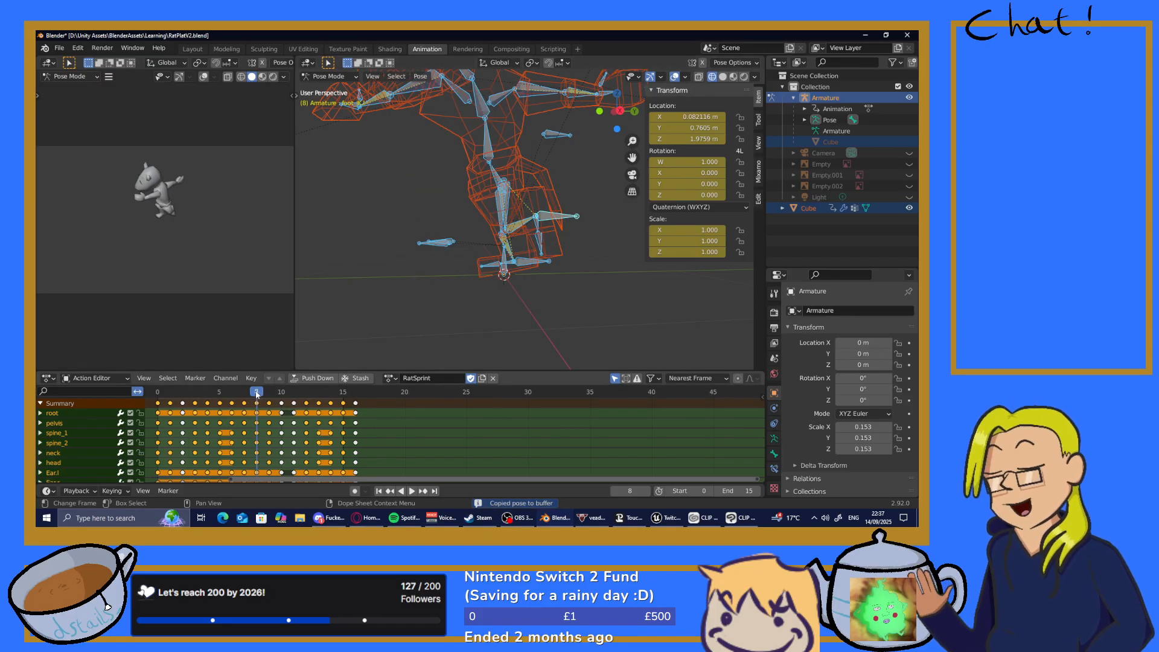
left_click_drag(257, 393, 155, 392)
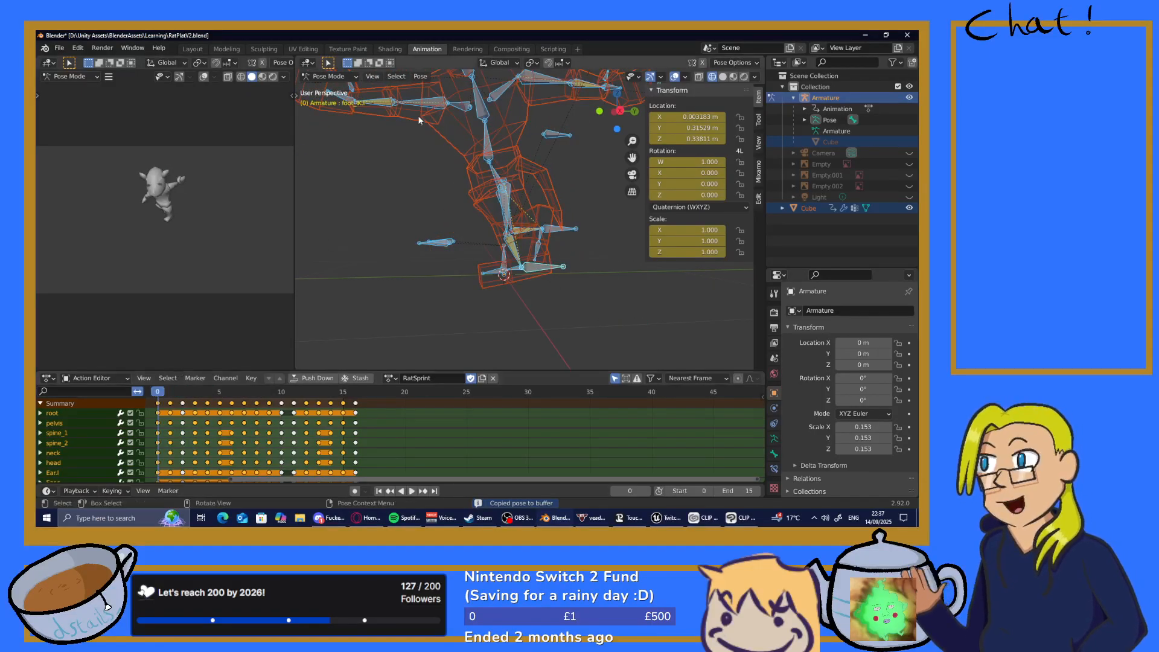
left_click(420, 76)
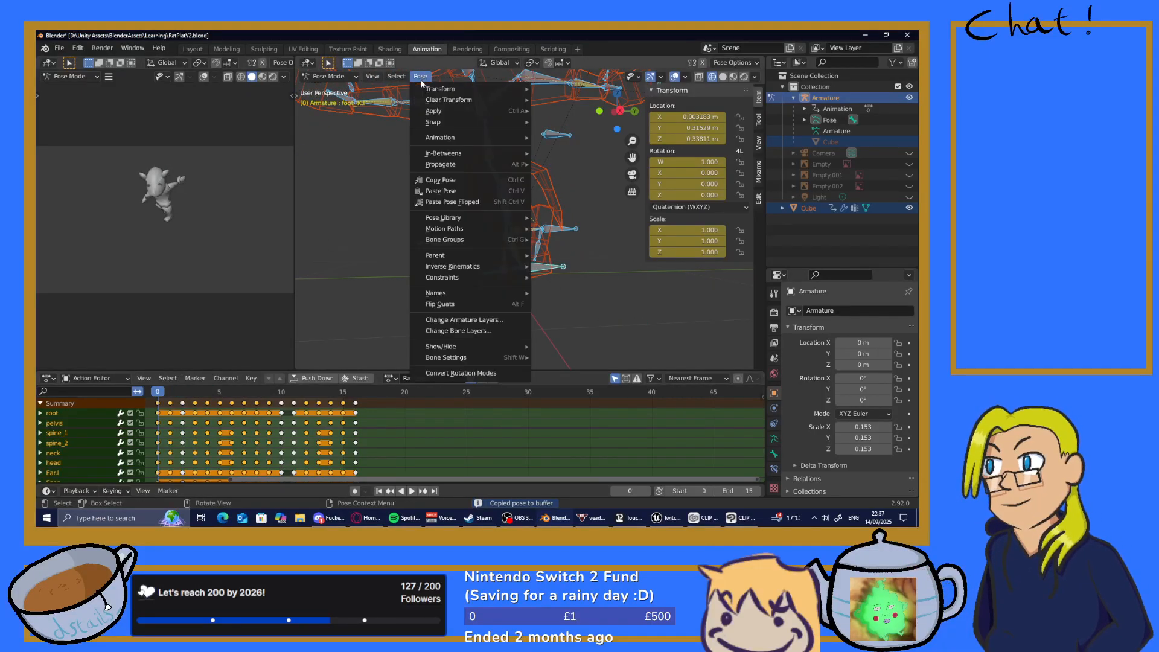
left_click(442, 203)
left_click(389, 209)
key("a")
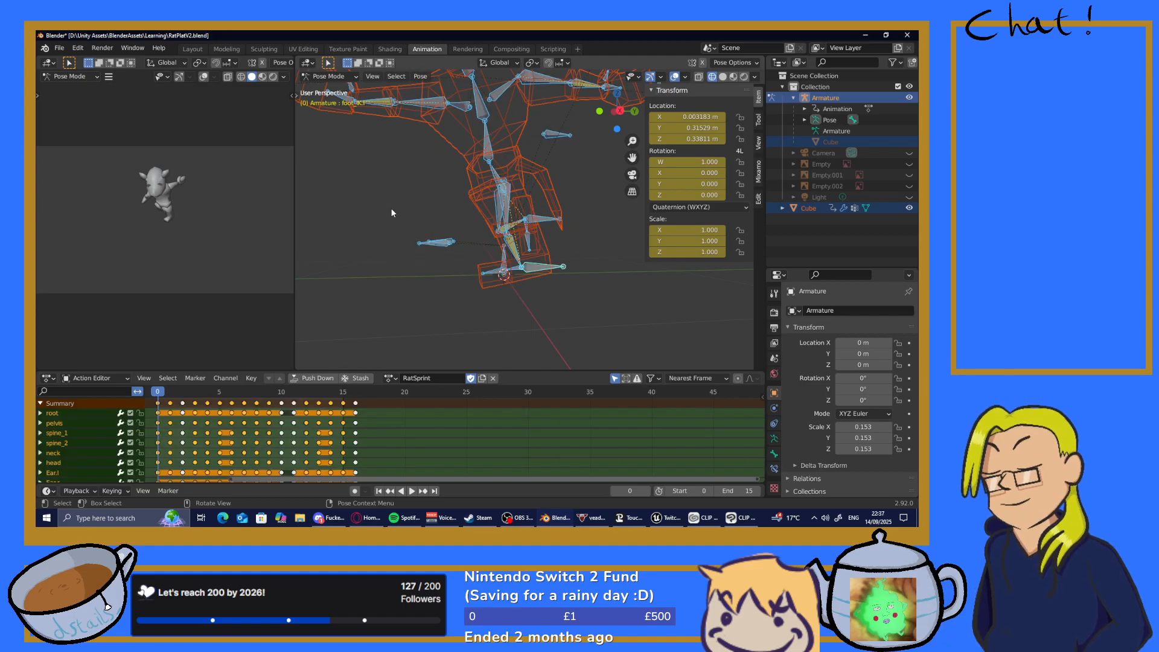
key("i")
left_click(379, 211)
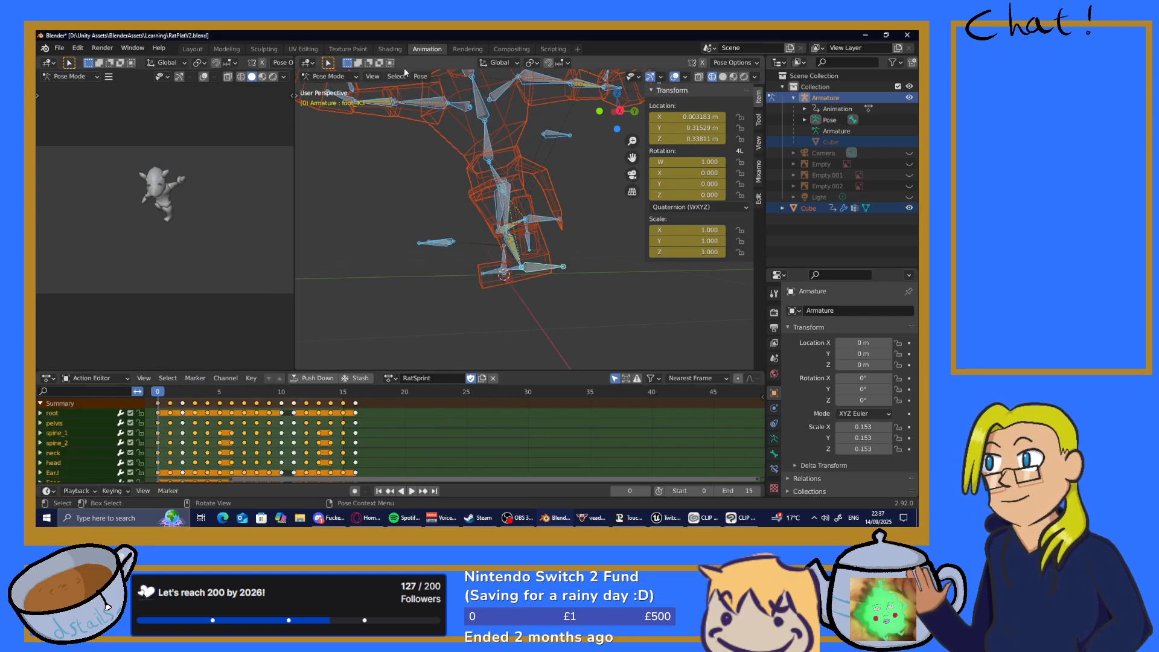
Copy the frame 0 pose to frame 16 unflipped and keyframe all bones there
left_click(418, 78)
left_click(443, 179)
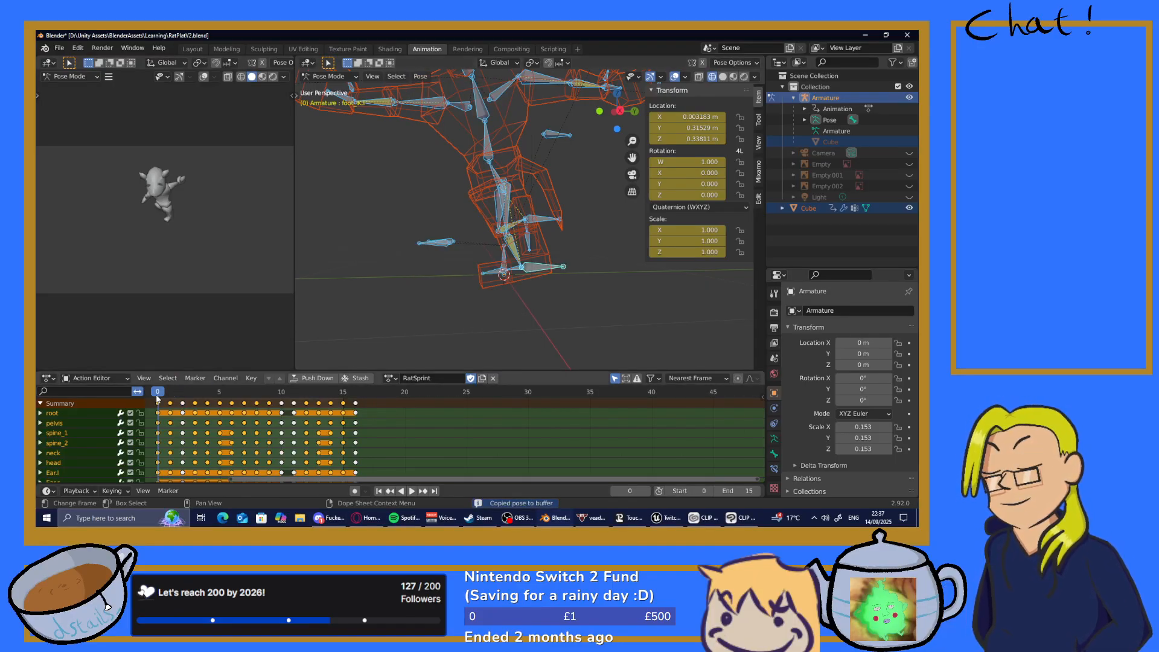
left_click_drag(161, 392, 354, 410)
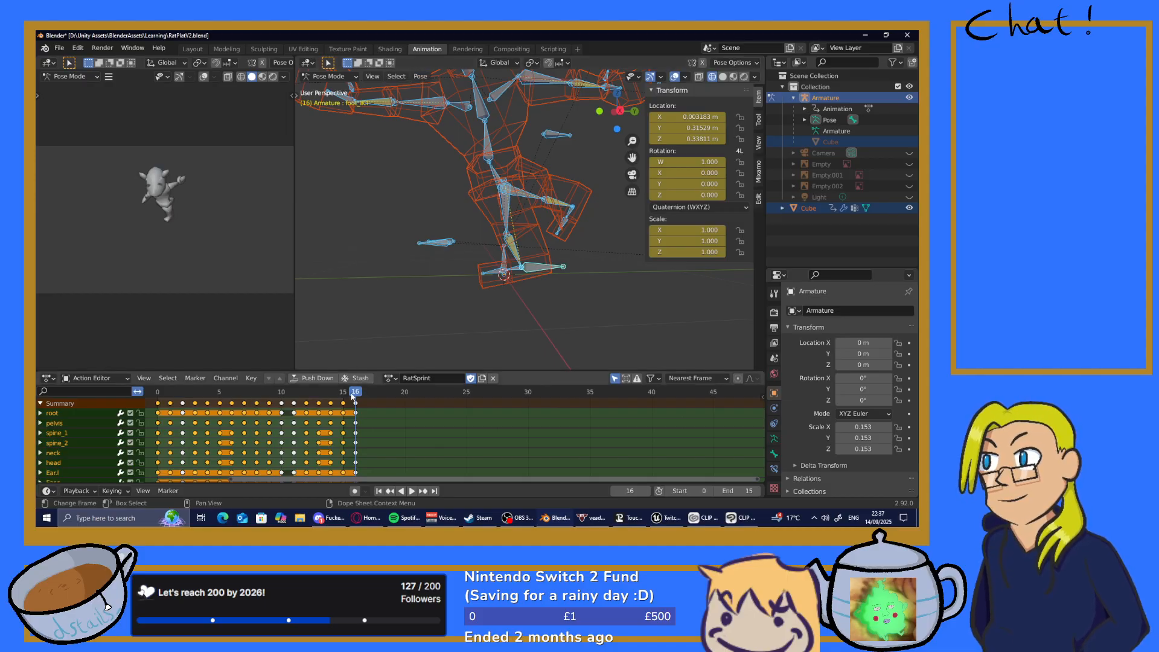
left_click_drag(353, 395, 352, 454)
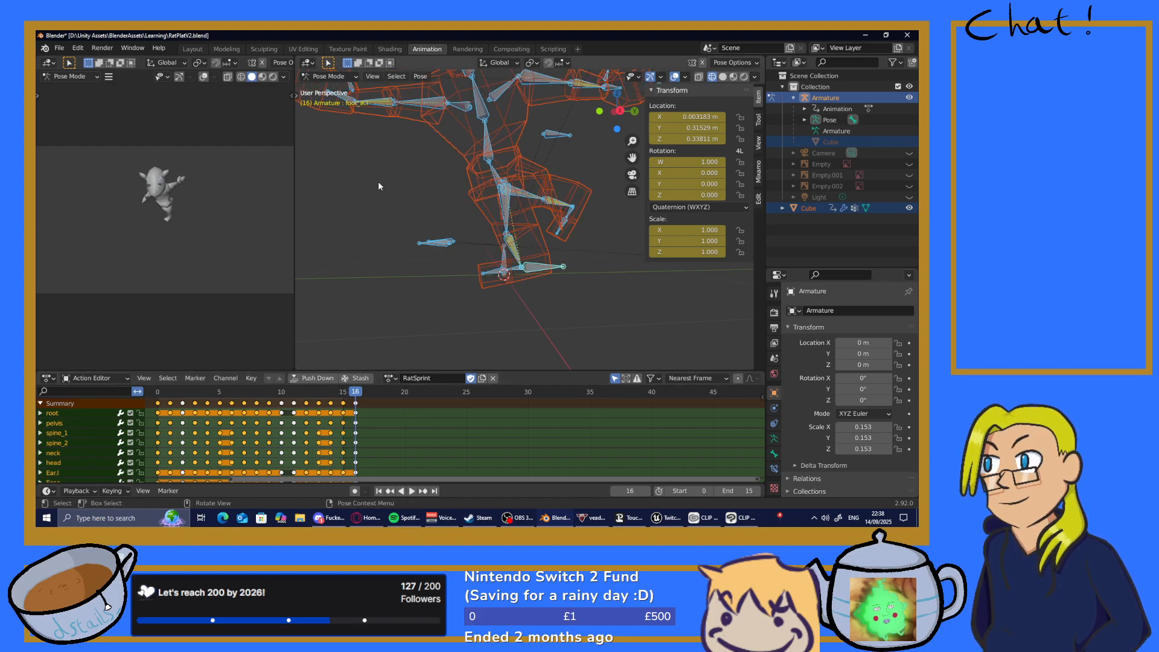
left_click(414, 76)
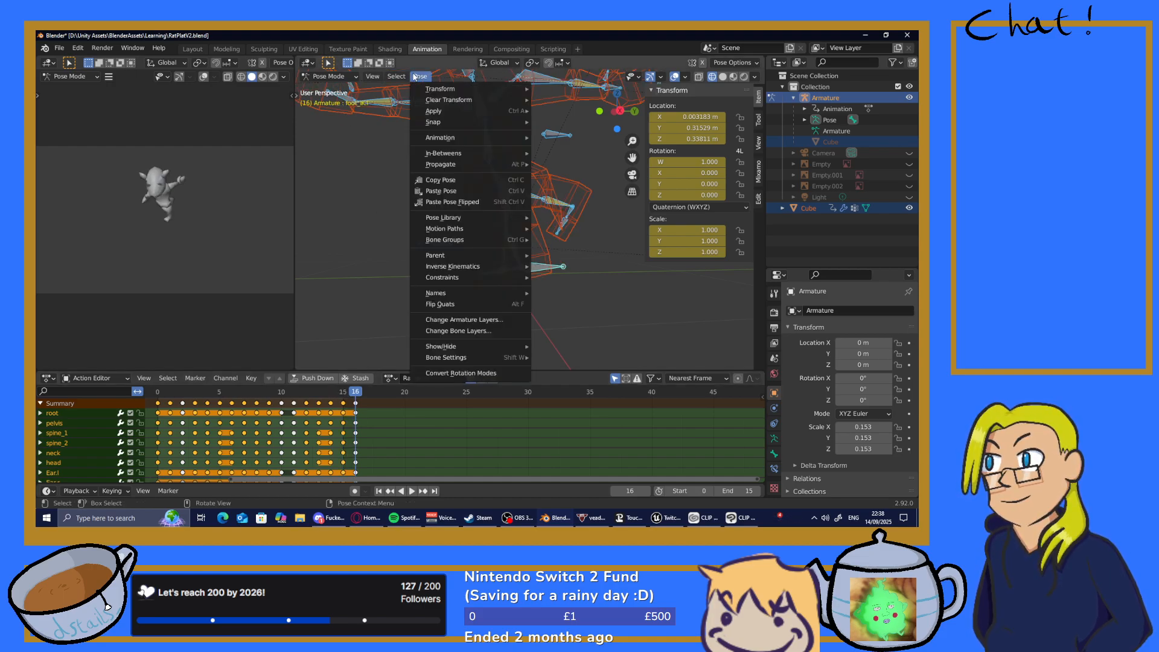
left_click(459, 192)
middle_click_drag(451, 204, 597, 265)
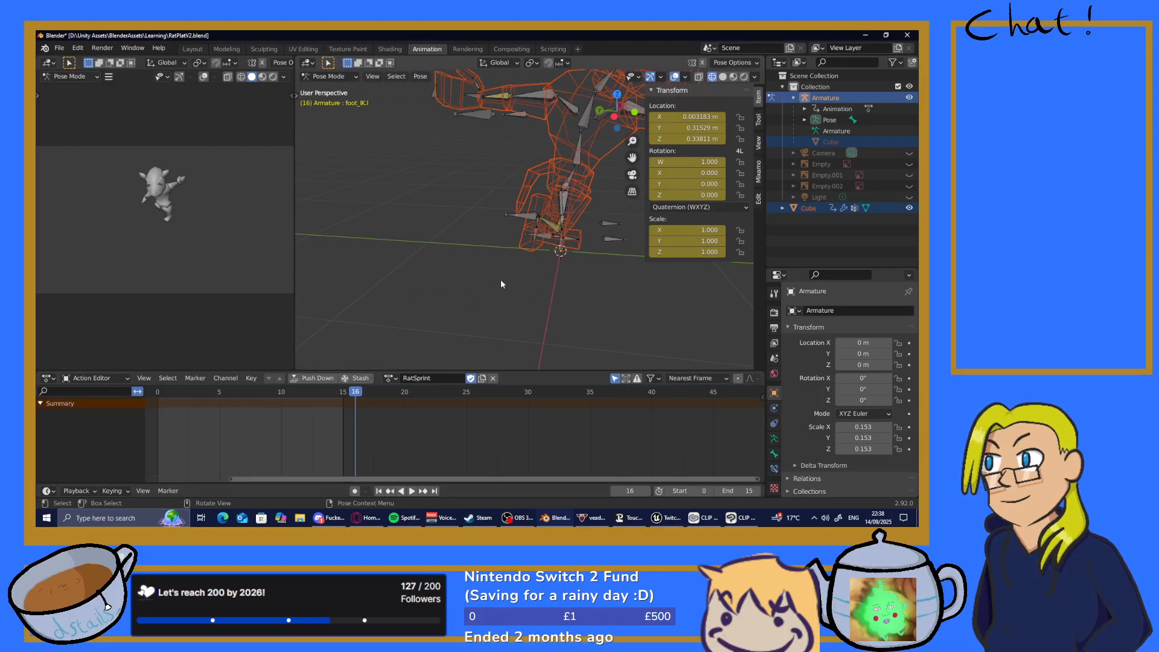
key("i")
left_click(447, 279)
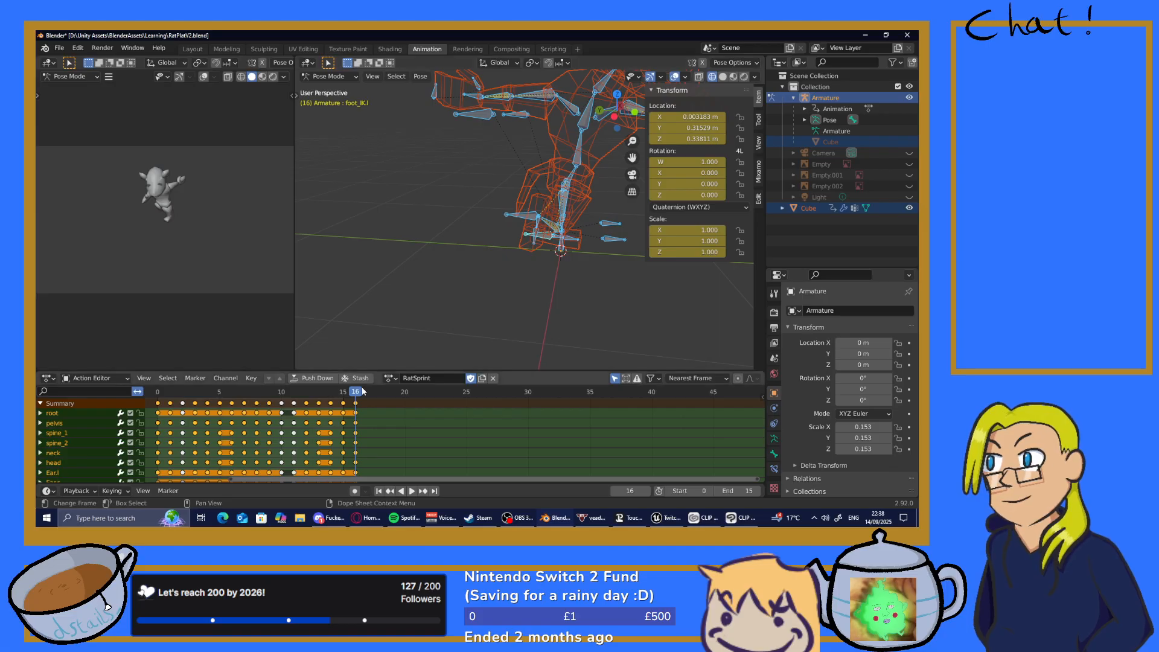
Play and scrub the sprint from frame 15 to check the leg poses, stopping at frame 7
left_click_drag(361, 392, 342, 402)
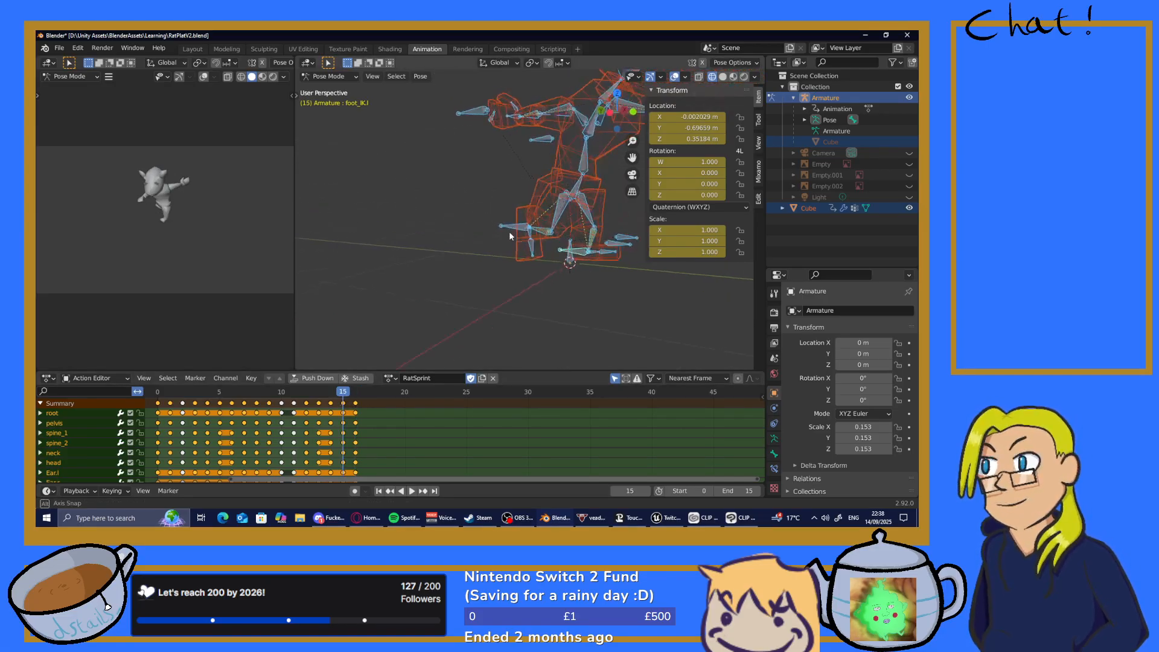
key("space")
mouse_move(343, 398)
left_mouse_down()
mouse_move(357, 402)
mouse_move(346, 406)
left_mouse_up()
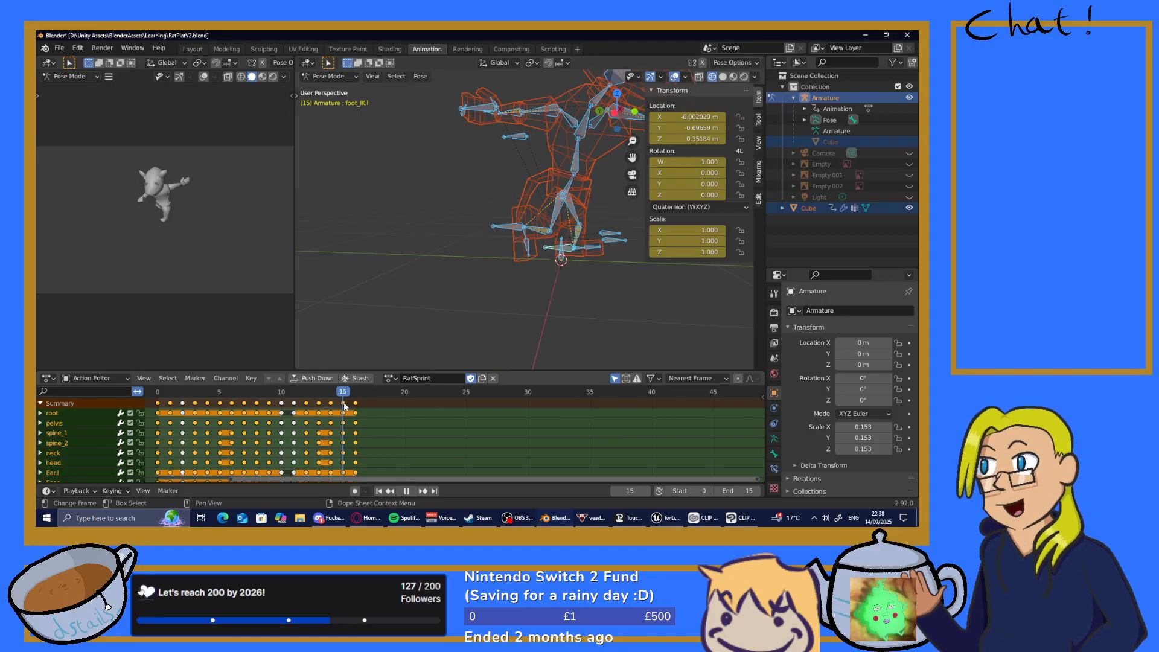
left_click_drag(345, 406, 353, 406)
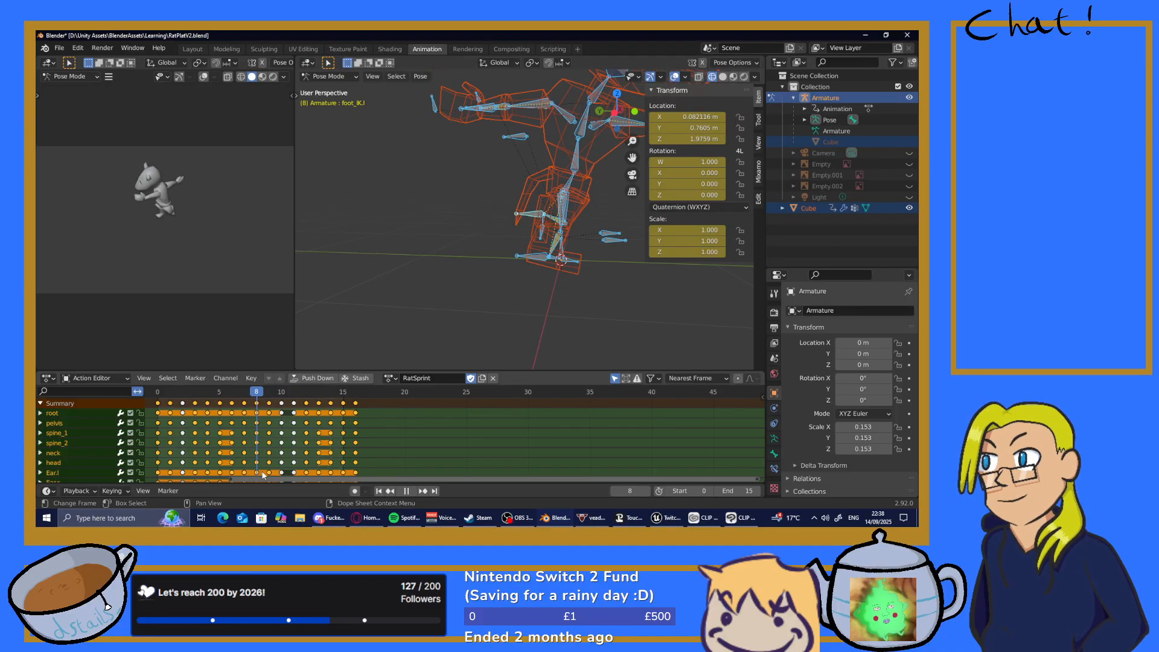
key("space")
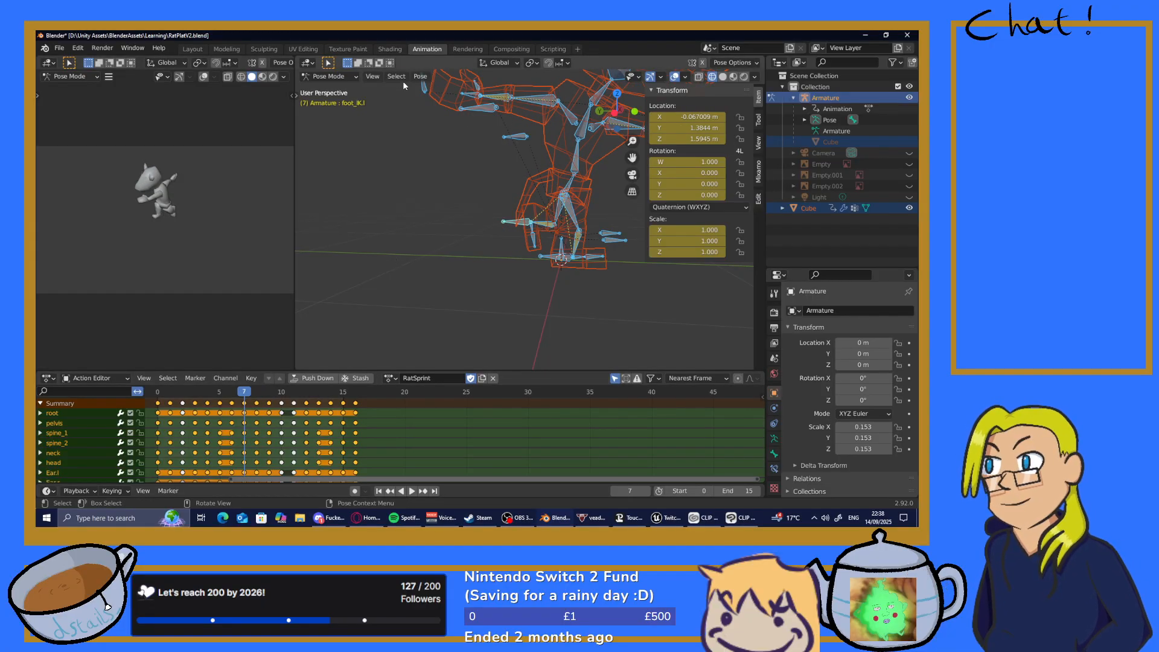
Copy the frame 7 pose and paste it flipped at frame 15
left_click(420, 77)
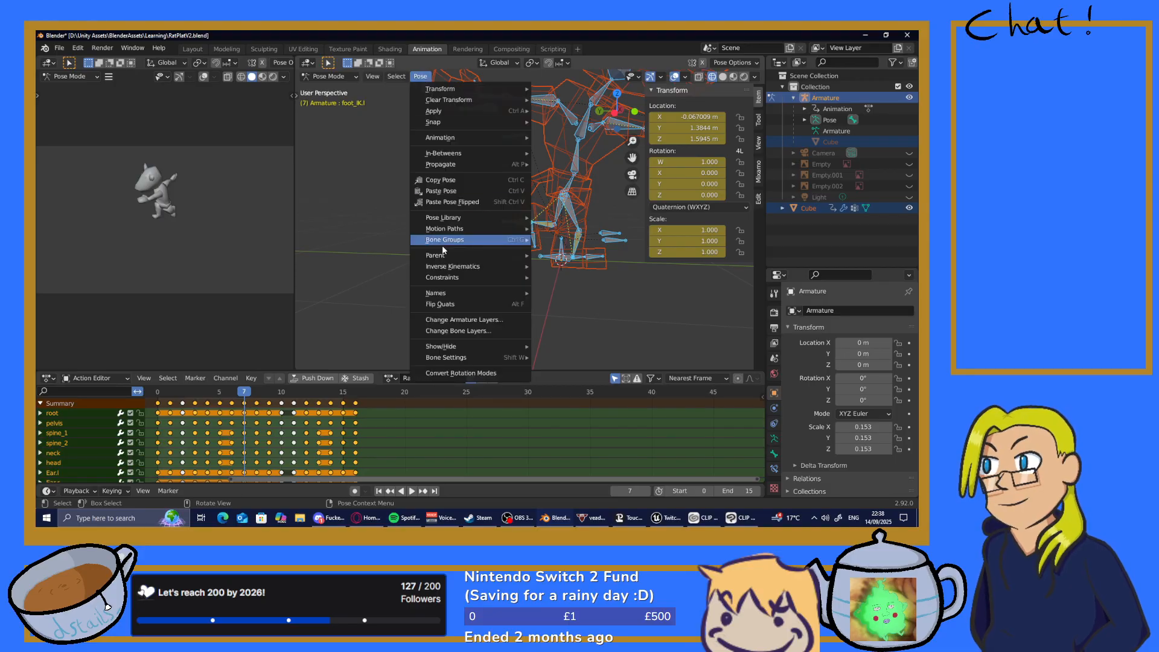
left_click(448, 184)
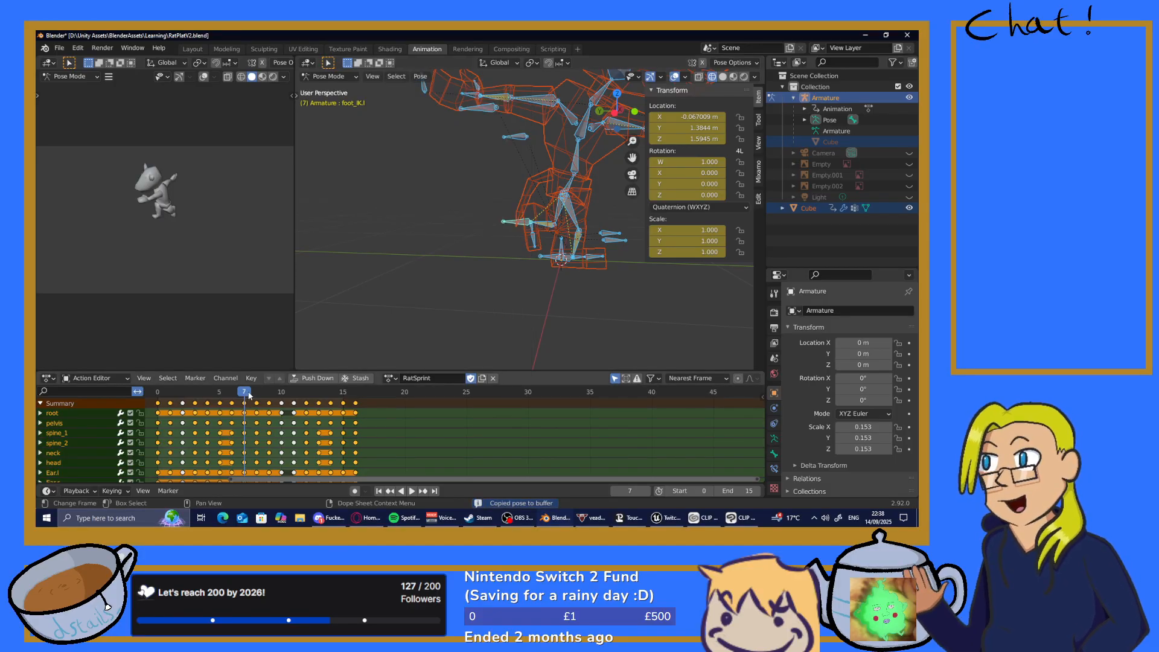
left_click_drag(247, 394, 344, 415)
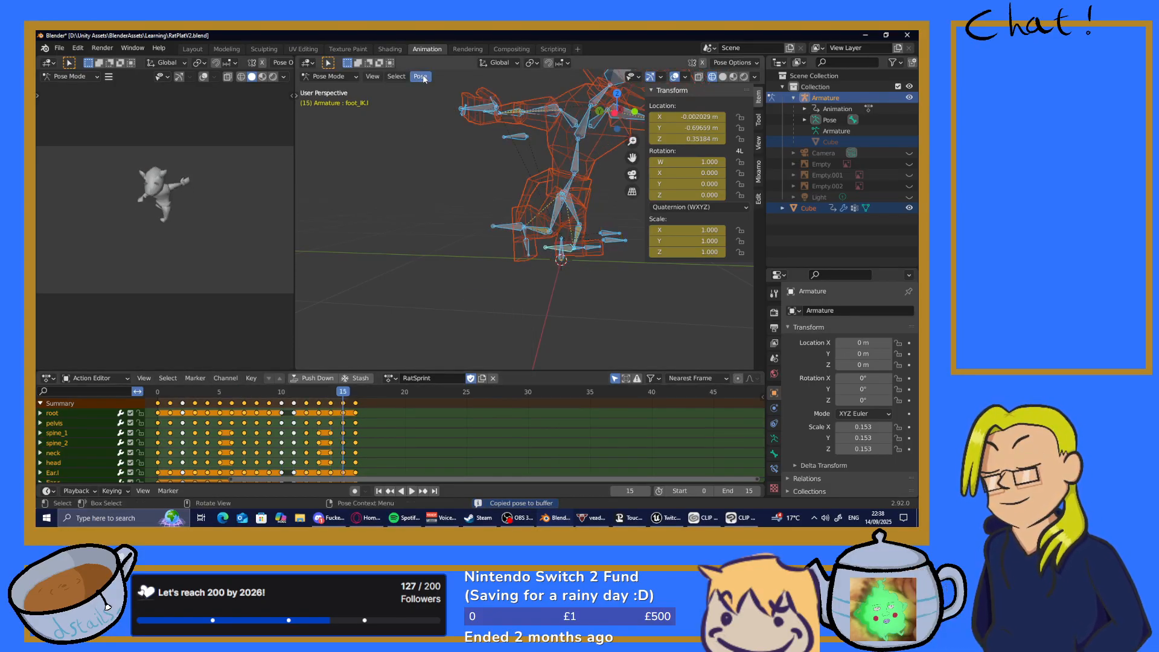
left_click(421, 77)
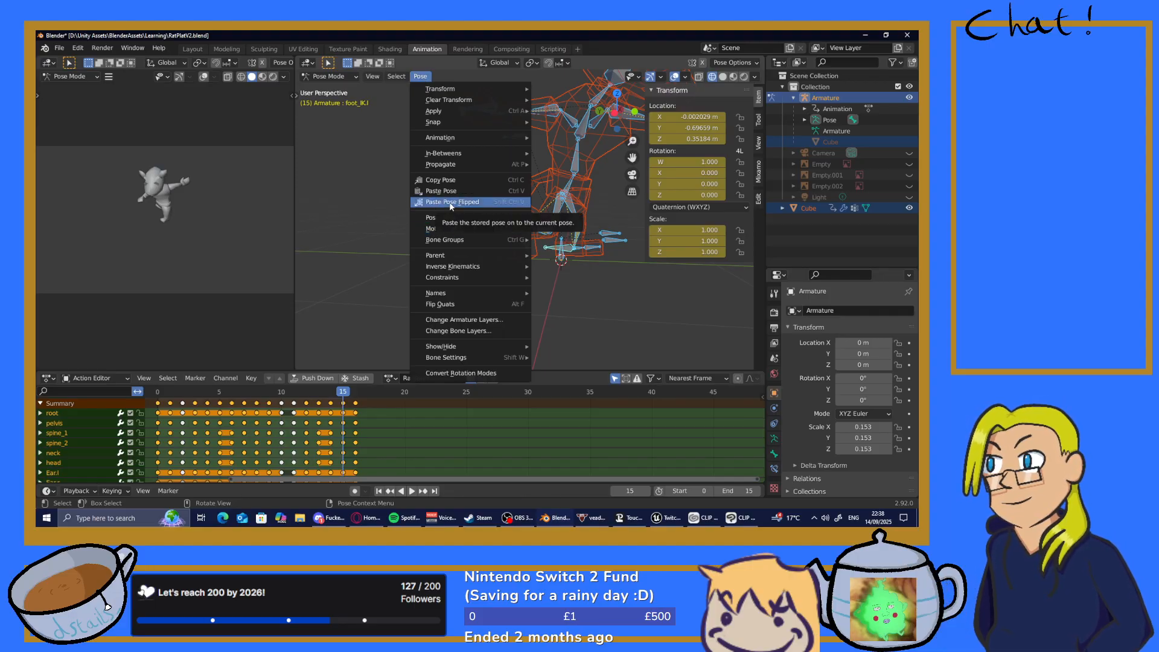
left_click(450, 203)
middle_click_drag(449, 202, 510, 235)
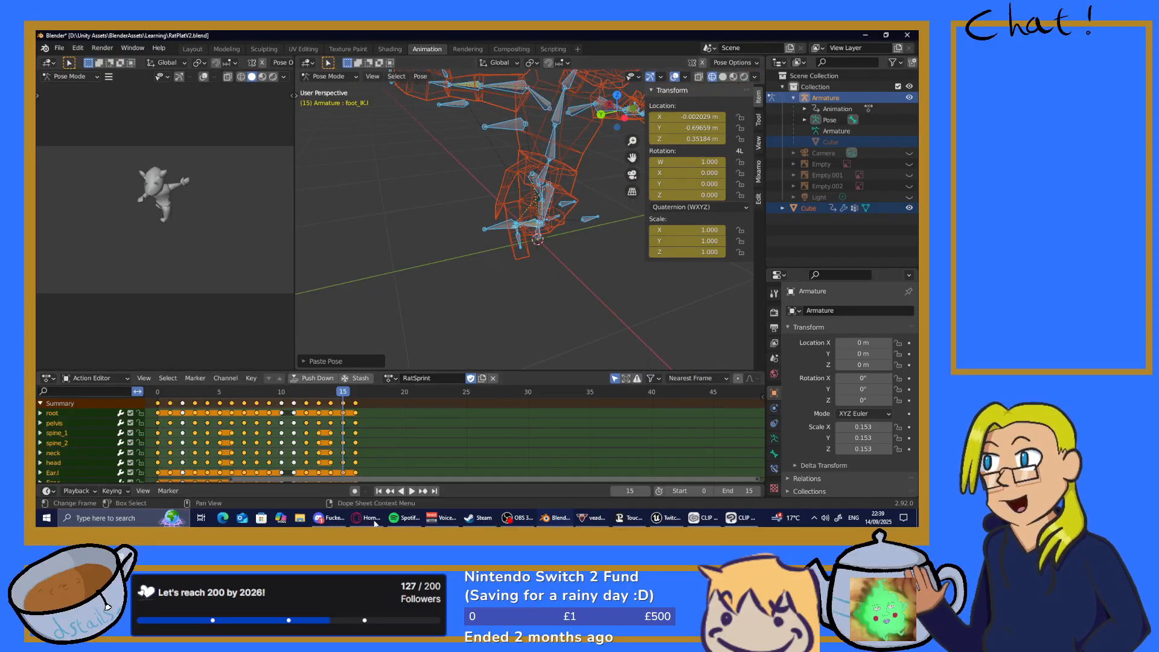
Play the sprint with the whole rat in view and scrub through its frames to examine the motion
left_click(414, 492)
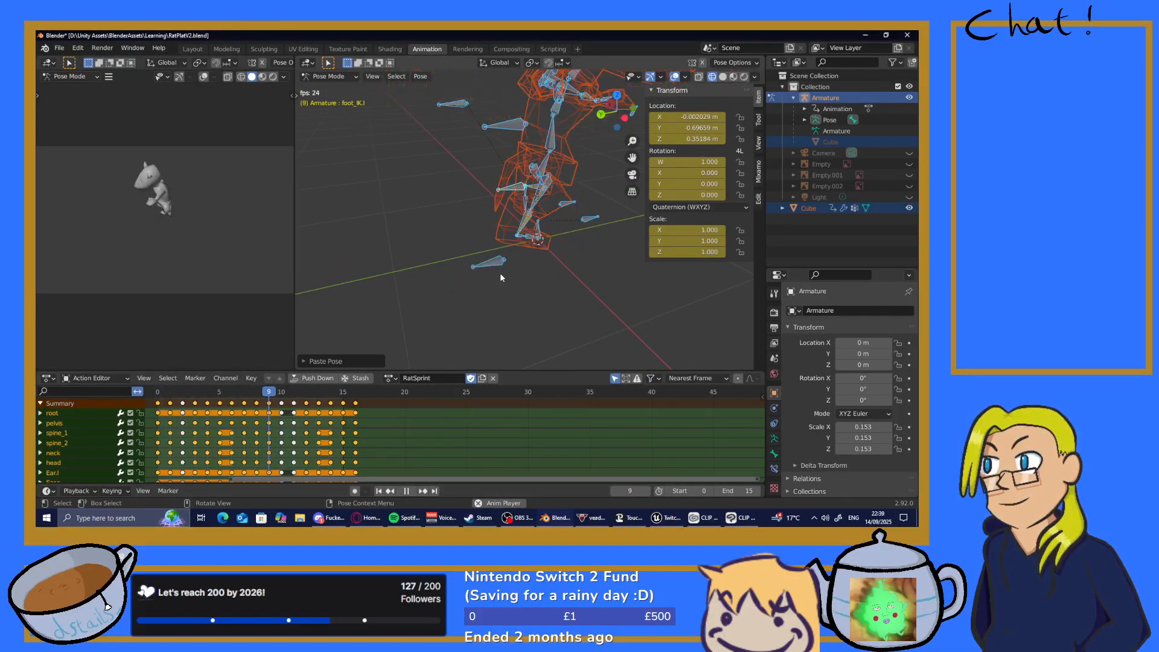
middle_click_drag(530, 282, 426, 228)
scroll(552, 294, "down", 4)
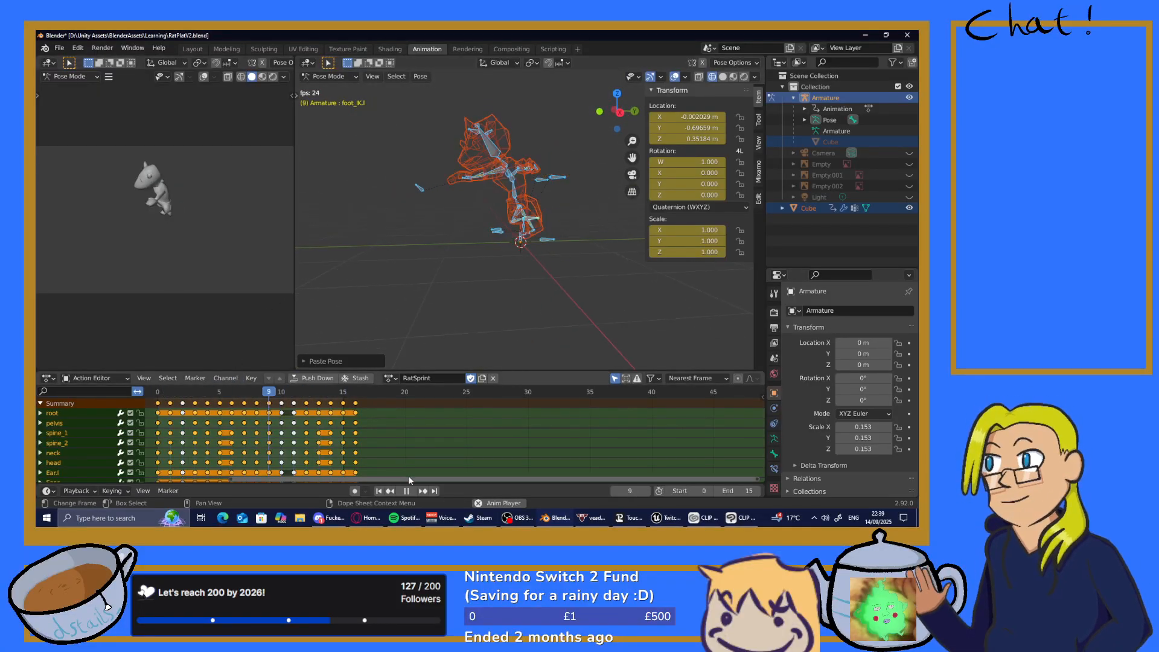
key("space")
key("space")
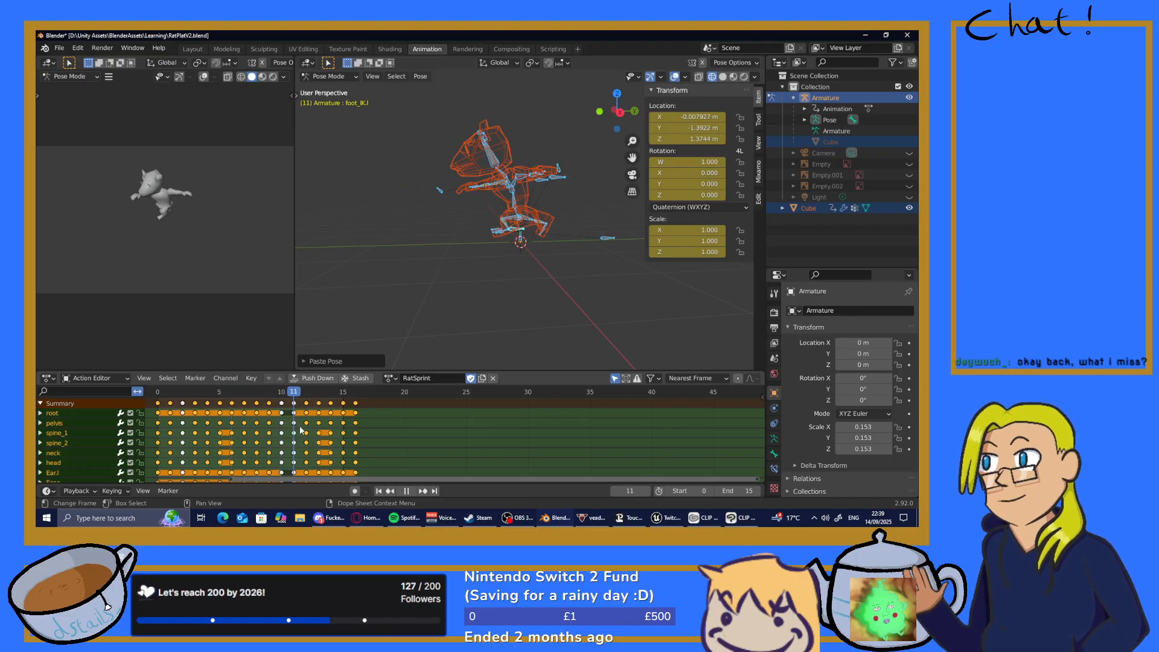
mouse_move(294, 433)
left_mouse_down()
mouse_move(273, 439)
mouse_move(304, 446)
mouse_move(282, 447)
left_mouse_up()
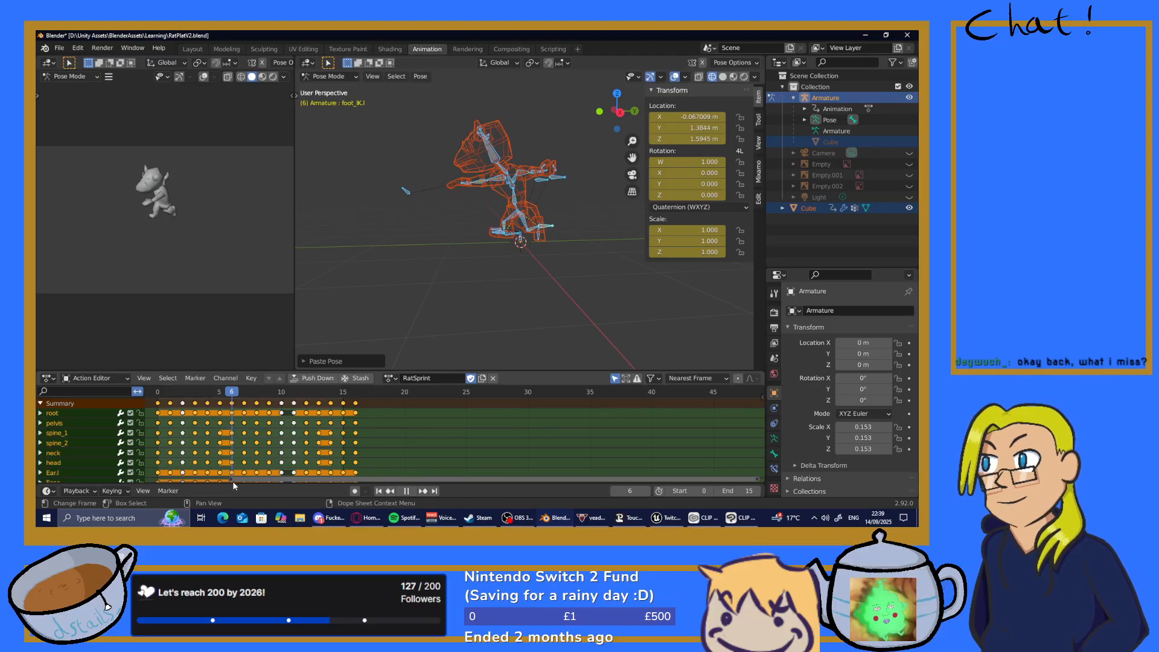
Stop playback at frame 6, frame the rat's legs up close and deselect all keyframes
key("space")
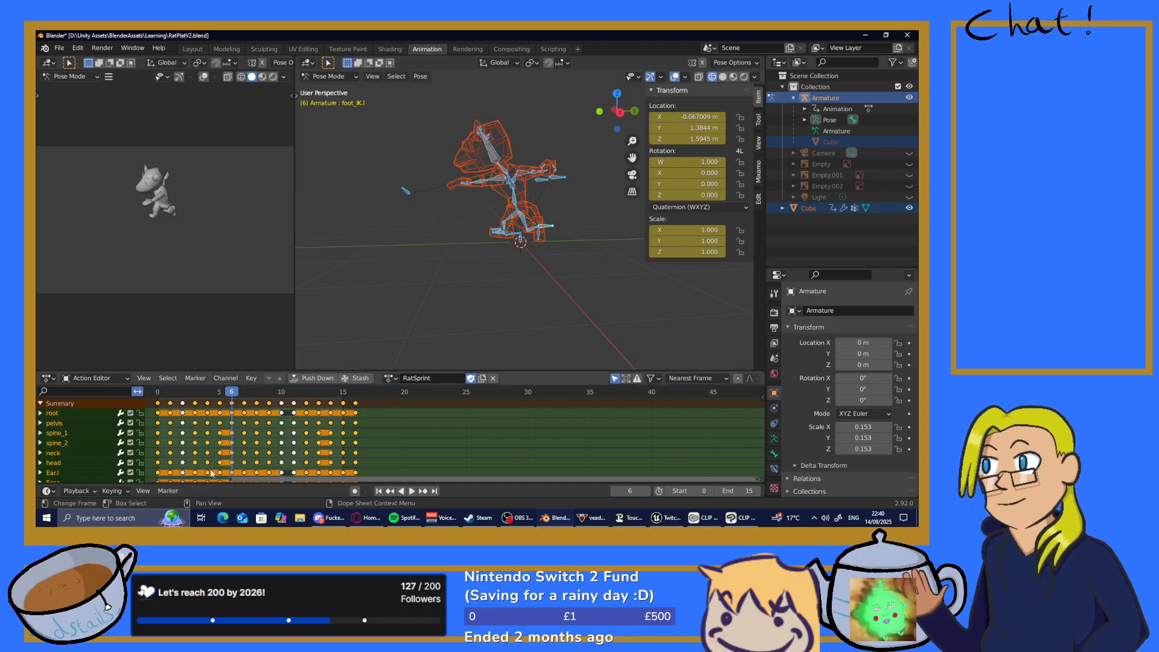
mouse_move(476, 250)
middle_mouse_down()
mouse_move(534, 262)
mouse_move(472, 244)
middle_mouse_up()
scroll(472, 240, "up", 5)
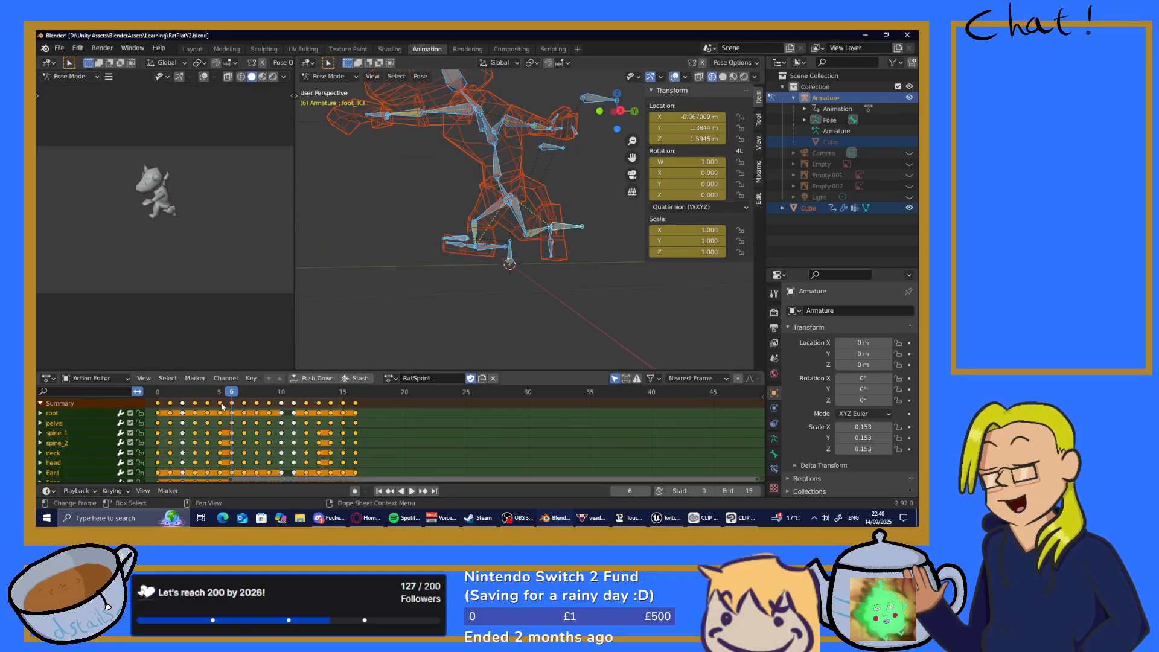
key("g")
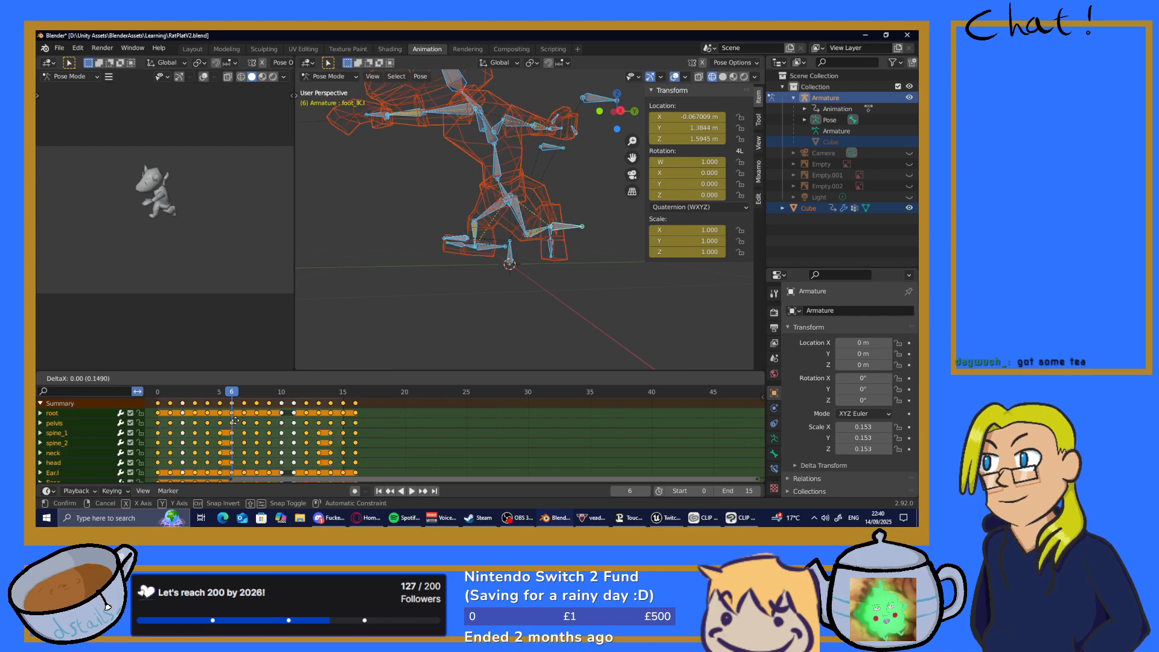
left_click(236, 423)
left_click(438, 447)
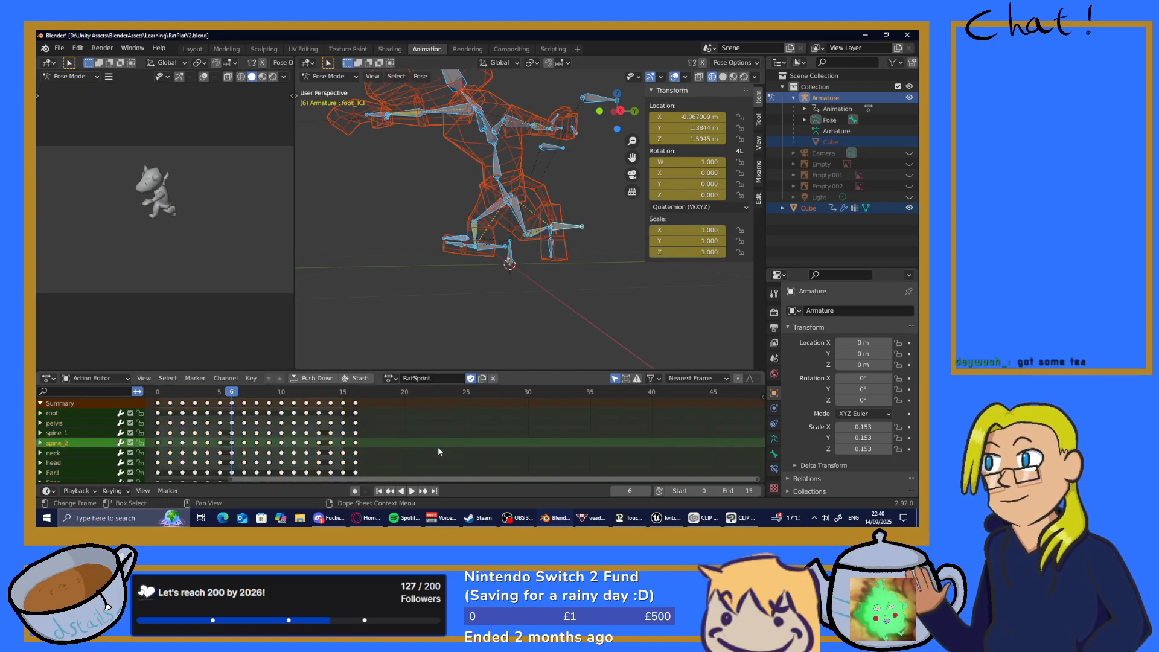
Scrub through the first frames of the sprint, stop at frame 3 and save the file
key("space")
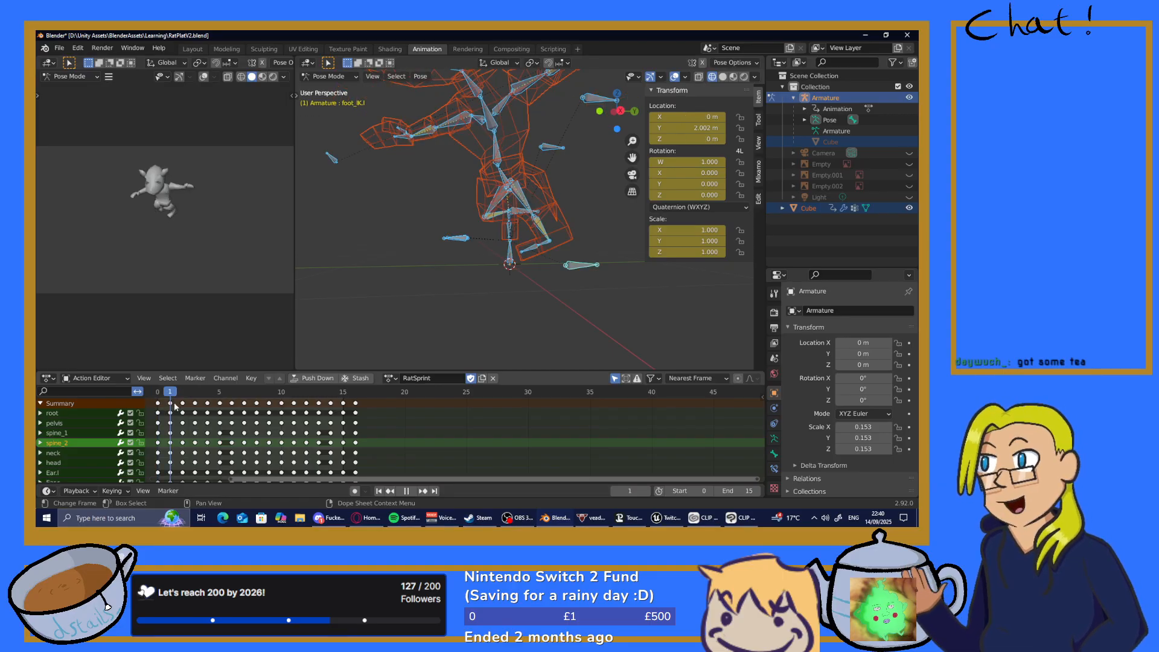
left_click_drag(206, 412, 192, 439)
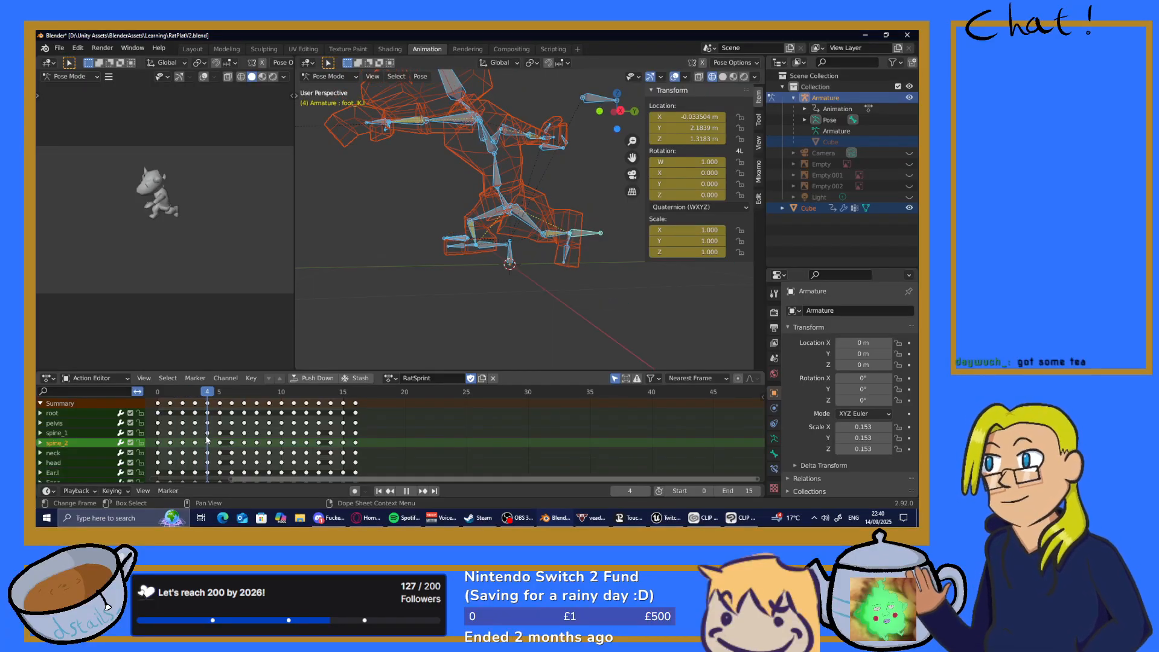
key("Escape")
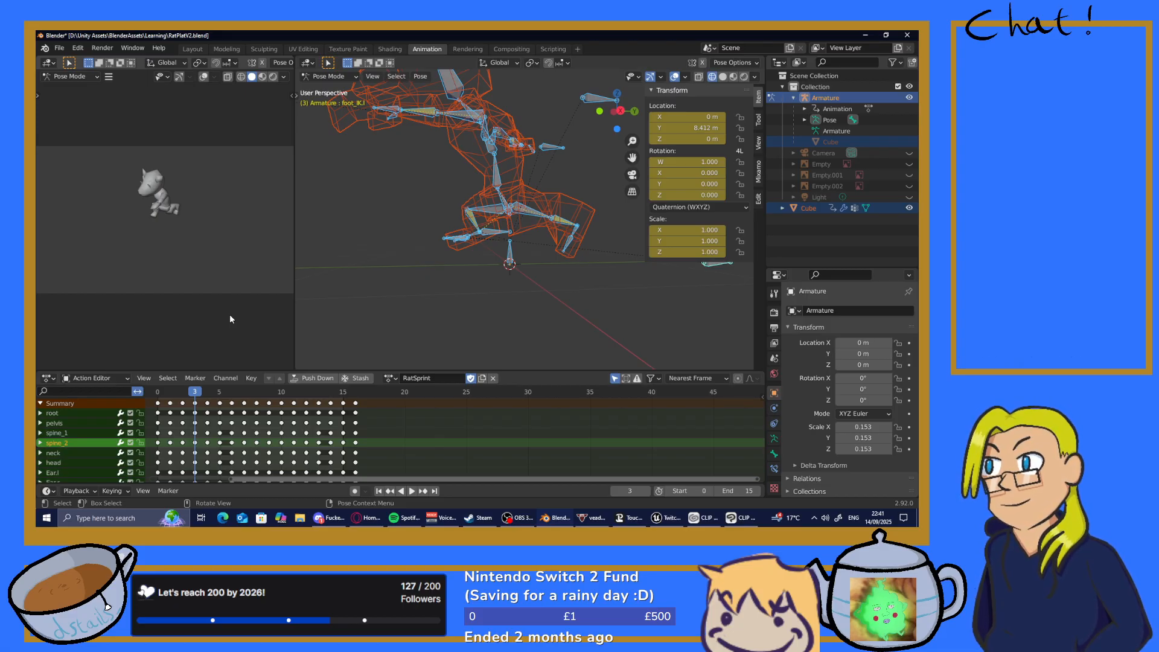
key("ctrl+s")
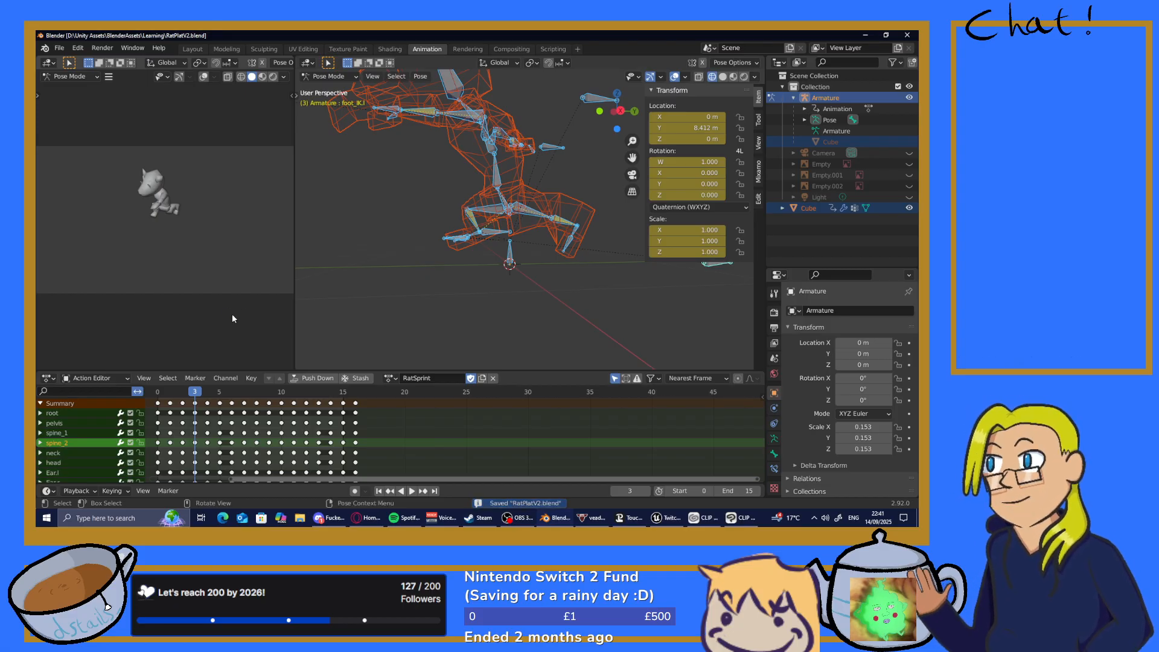
Switch to Unreal Editor, open the RatRun animation and scrub its opening frames to study the run's body height
left_click(665, 519)
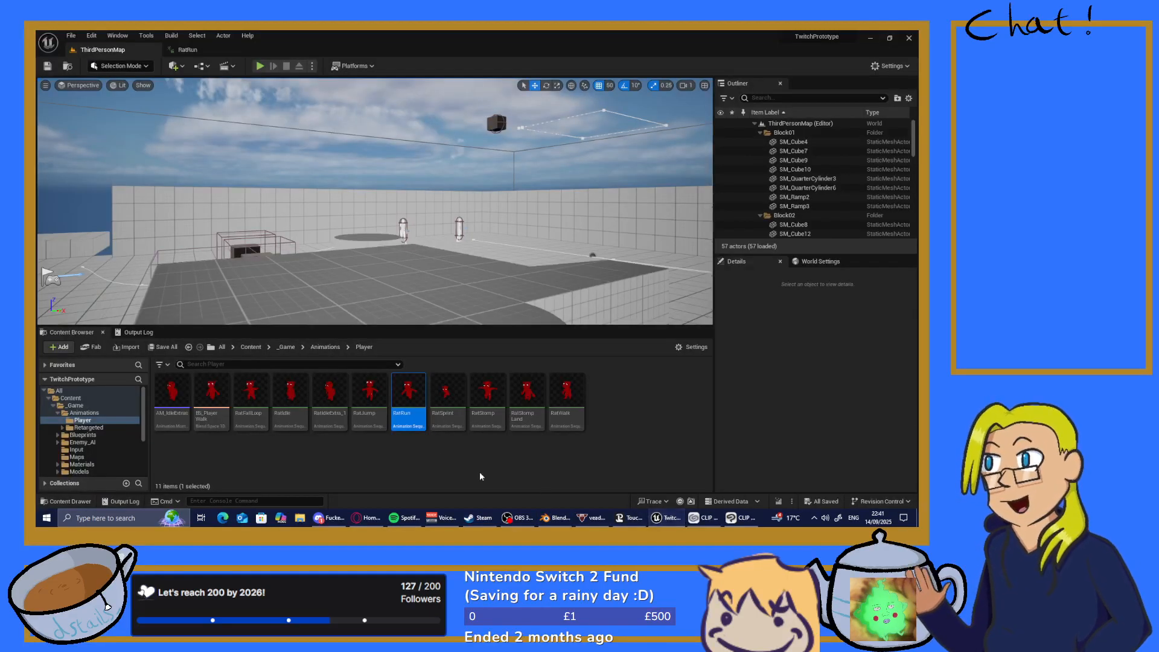
double_click(408, 395)
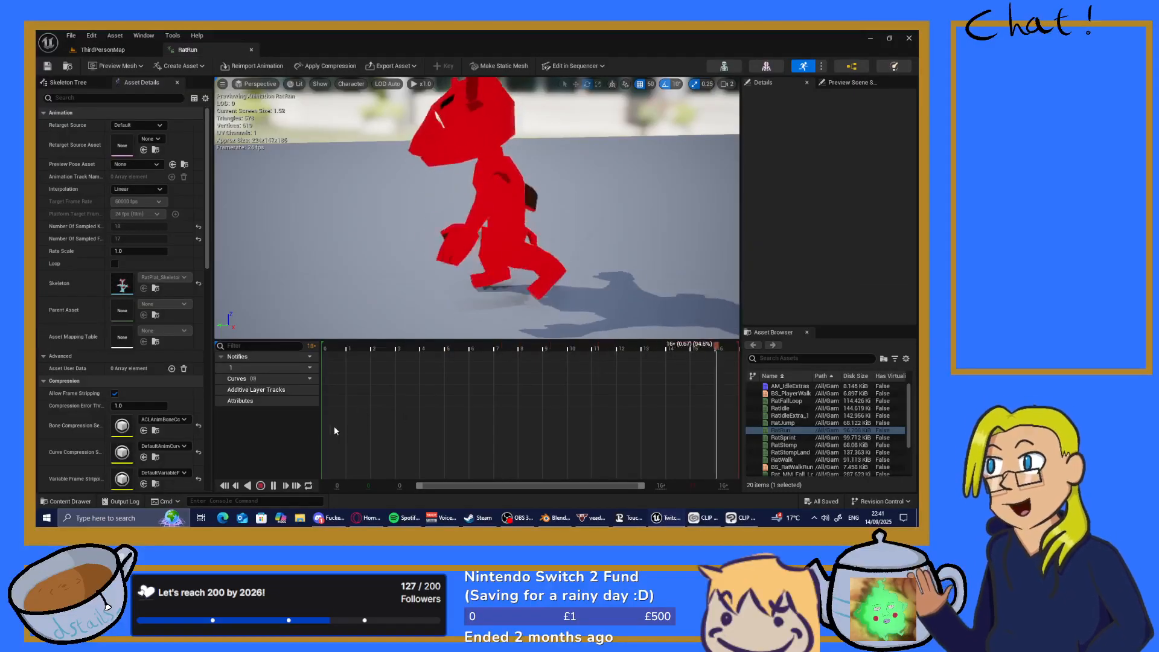
left_click(274, 486)
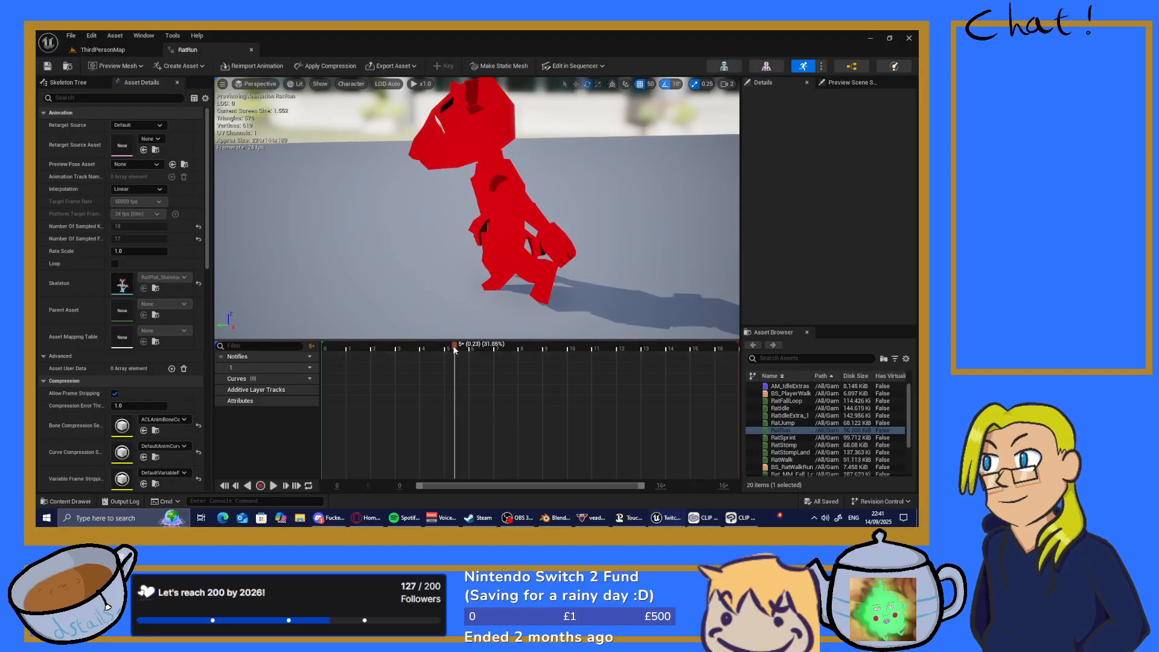
left_click(382, 346)
left_click_drag(382, 346, 339, 450)
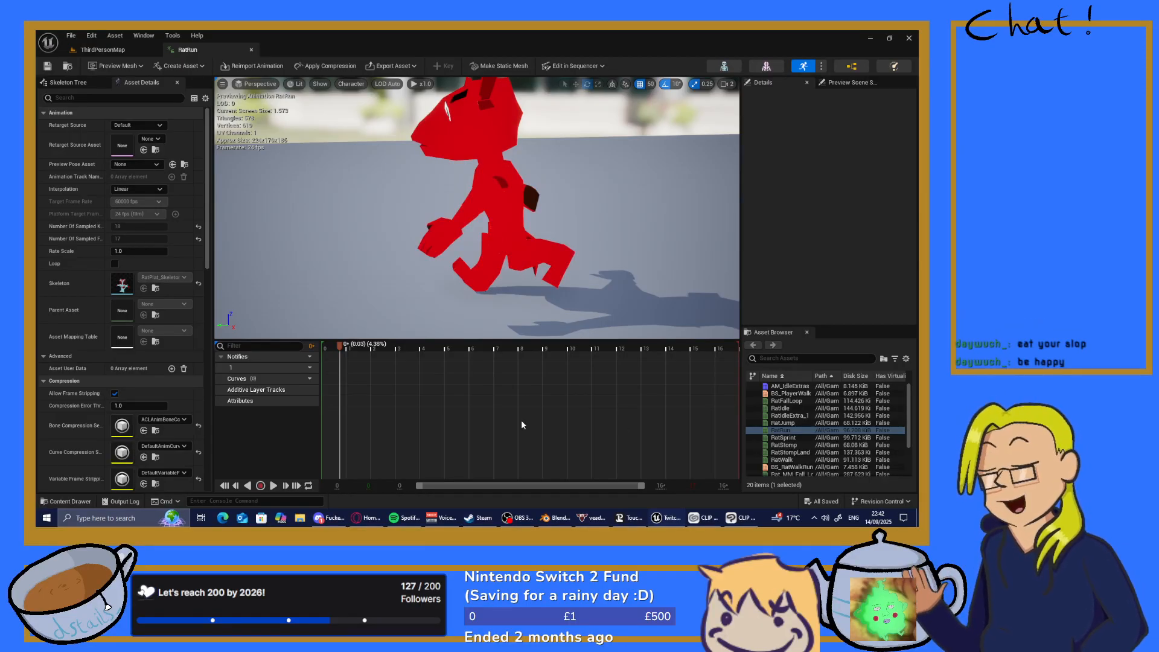
Switch back to Blender and scrub the start of RatSprint from frame 0 to frame 3
left_click(554, 518)
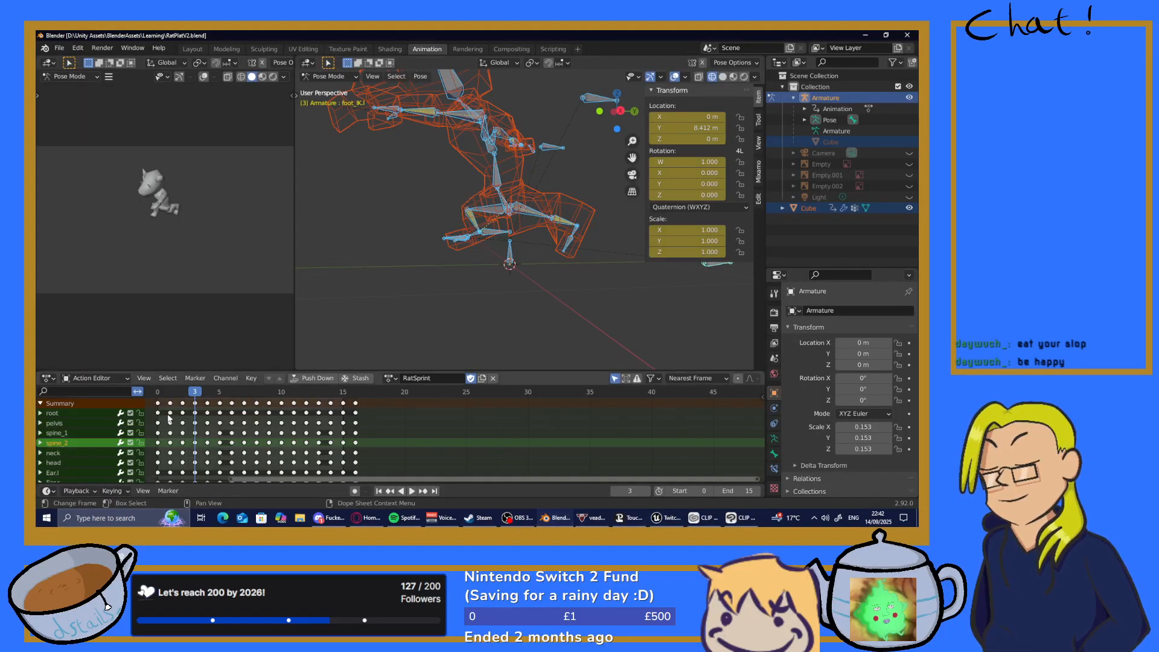
left_click(155, 392)
left_click_drag(155, 392, 194, 420)
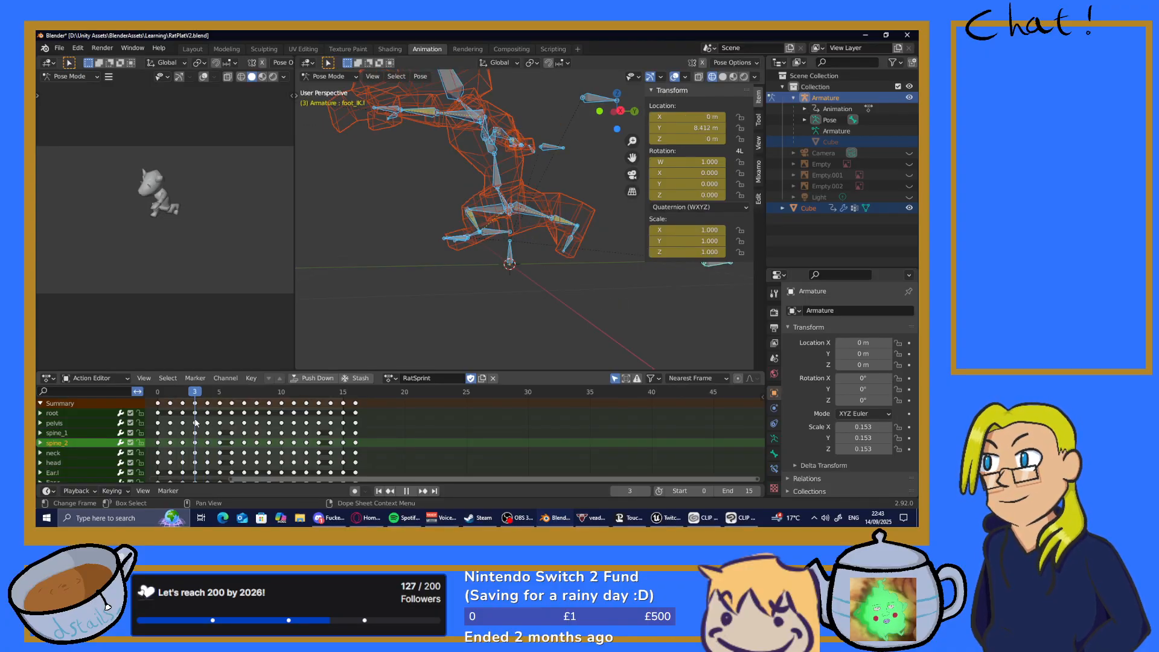
Raise the pelvis bone along the global Z axis at frame 3, to a Y location of about -0.011 m
left_click(506, 207)
middle_click_drag(506, 207, 480, 288)
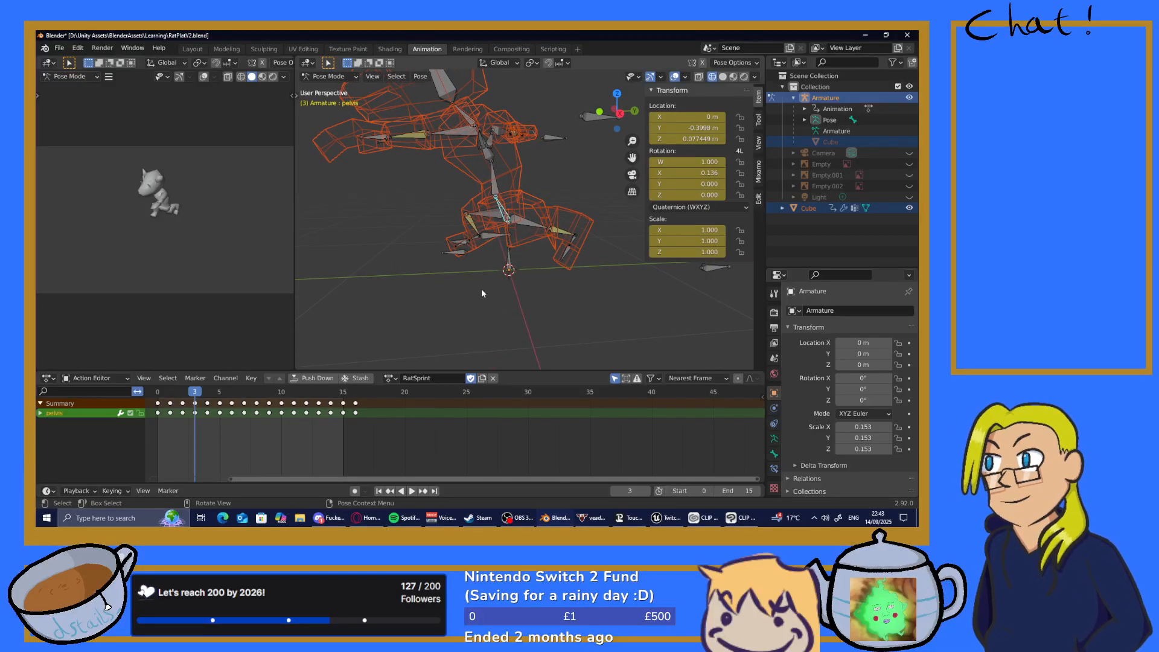
key("g")
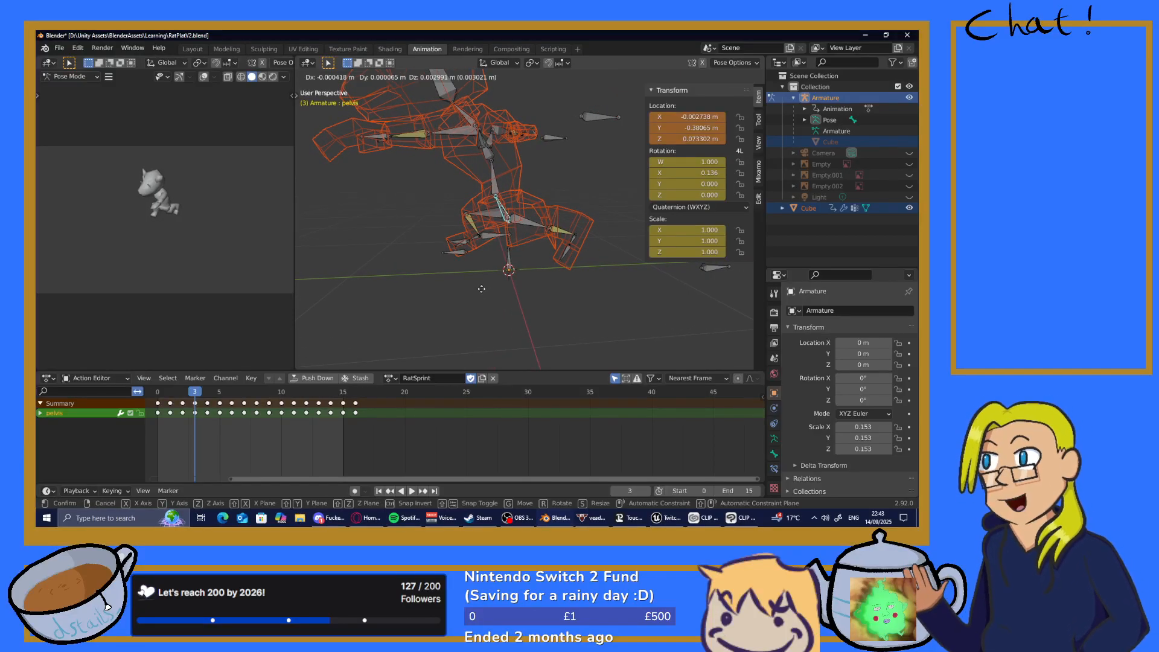
key("x")
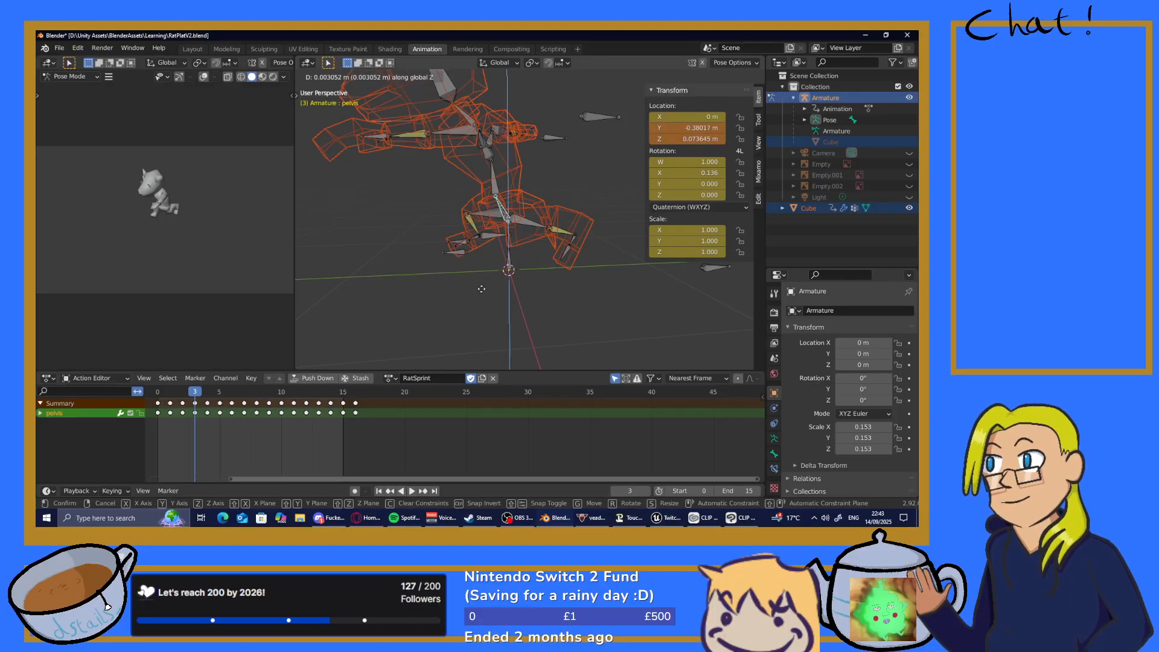
key("z")
left_click(487, 280)
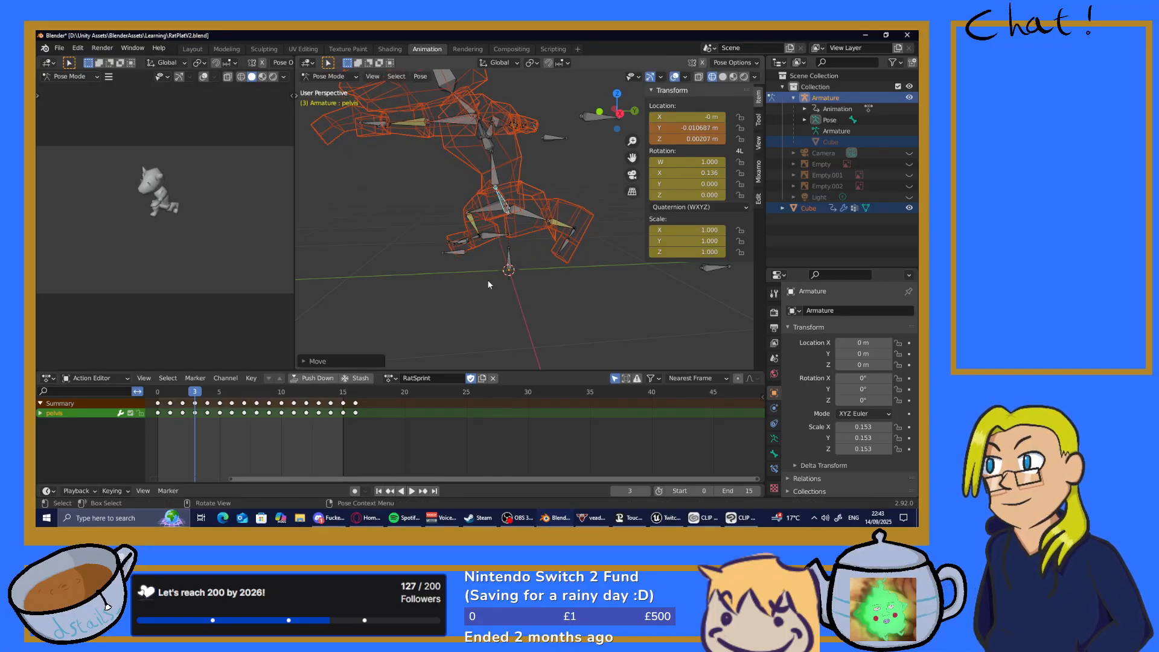
mouse_move(487, 280)
middle_mouse_down()
mouse_move(469, 296)
mouse_move(531, 281)
mouse_move(457, 284)
mouse_move(466, 289)
middle_mouse_up()
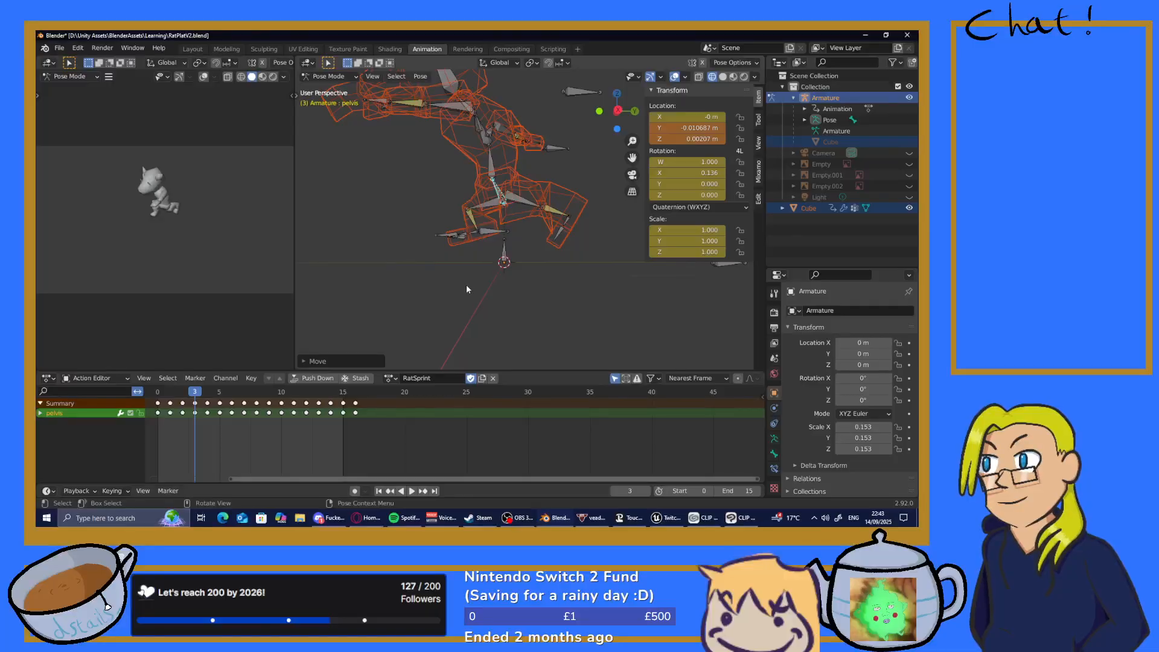
Keyframe the location, rotation and scale of all bones at frame 3
left_click(476, 308)
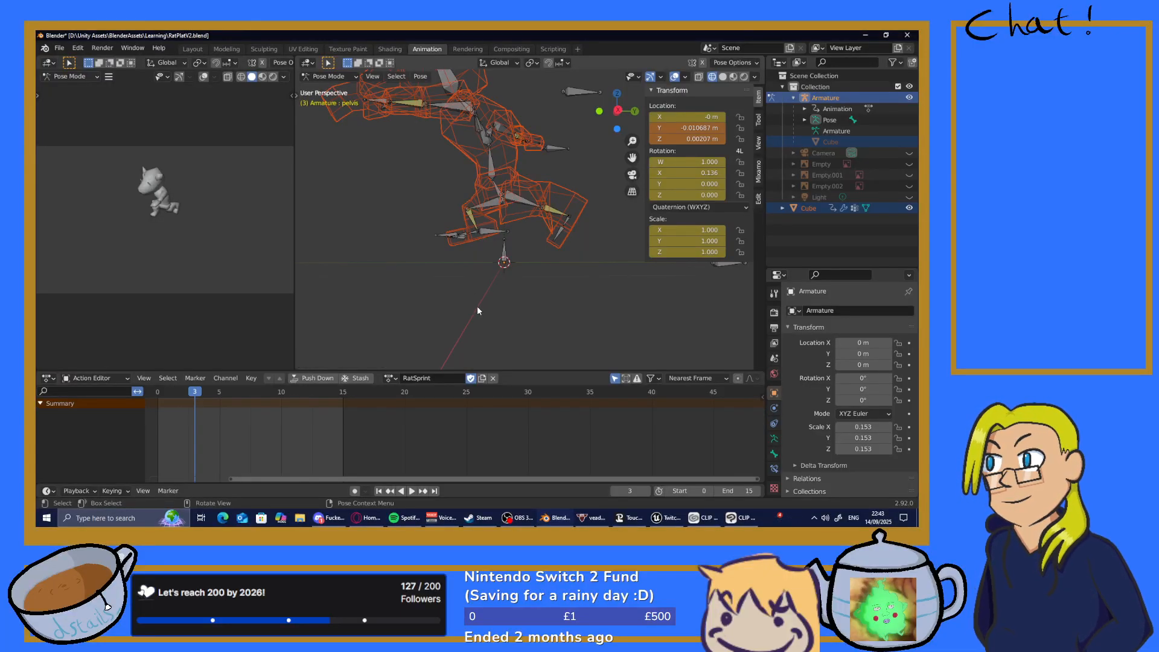
key("a")
key("i")
left_click(468, 308)
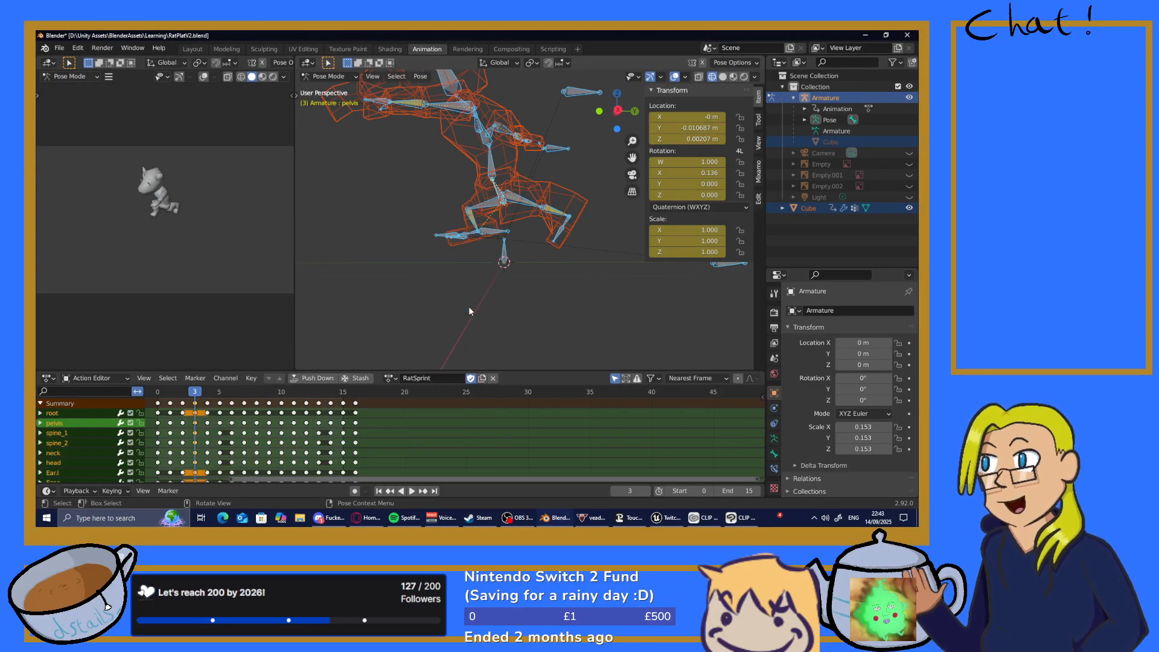
left_click_drag(190, 398, 202, 473)
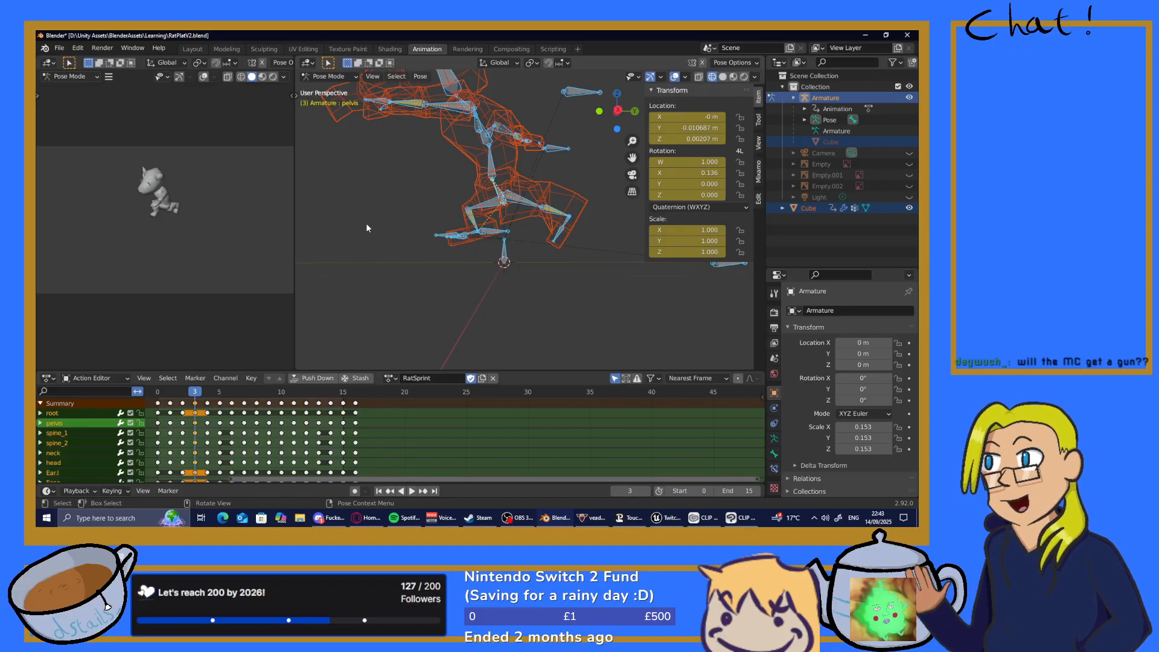
key("i")
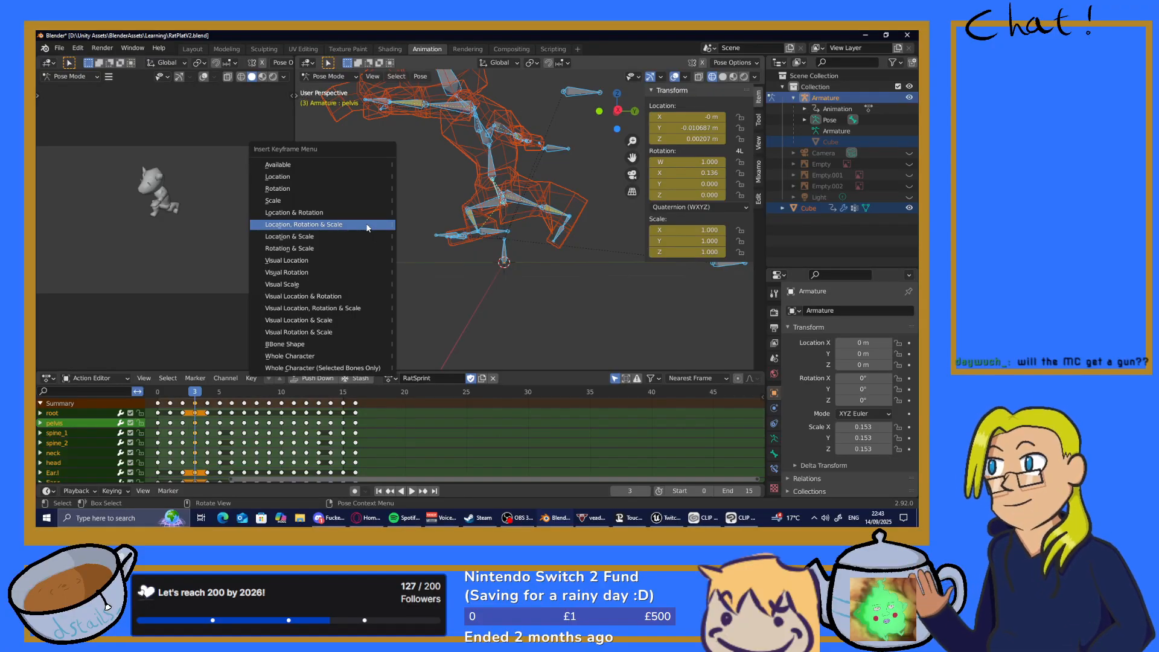
Copy the frame 3 pose and paste it flipped at frame 11
left_click(420, 76)
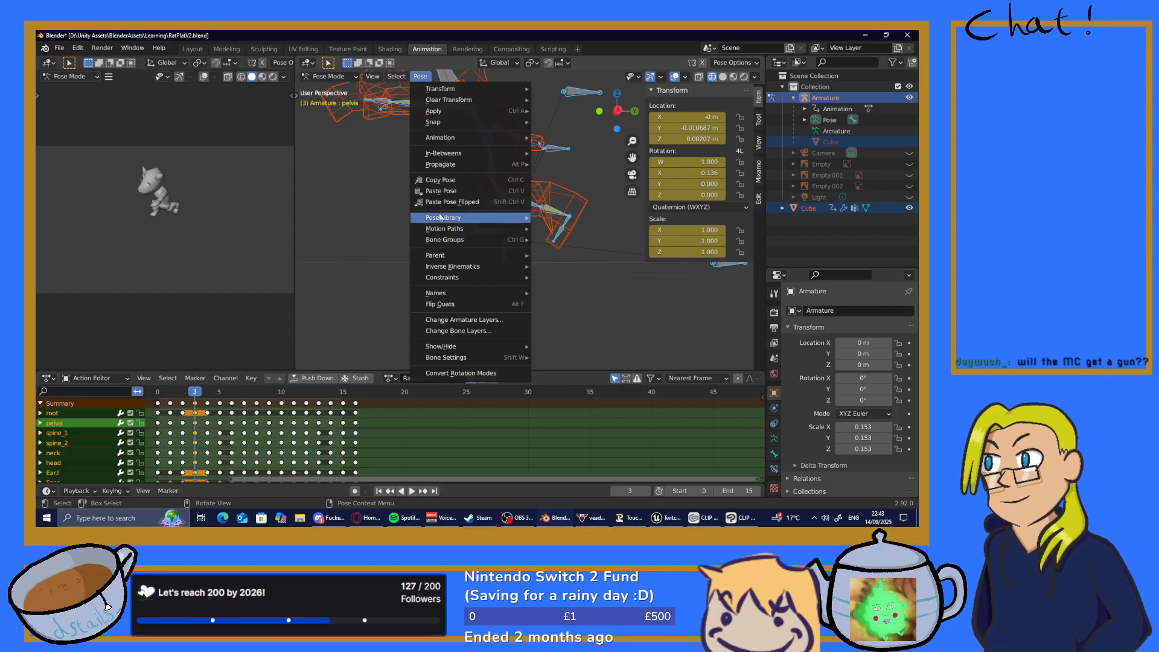
left_click(447, 181)
left_click_drag(198, 391, 292, 408)
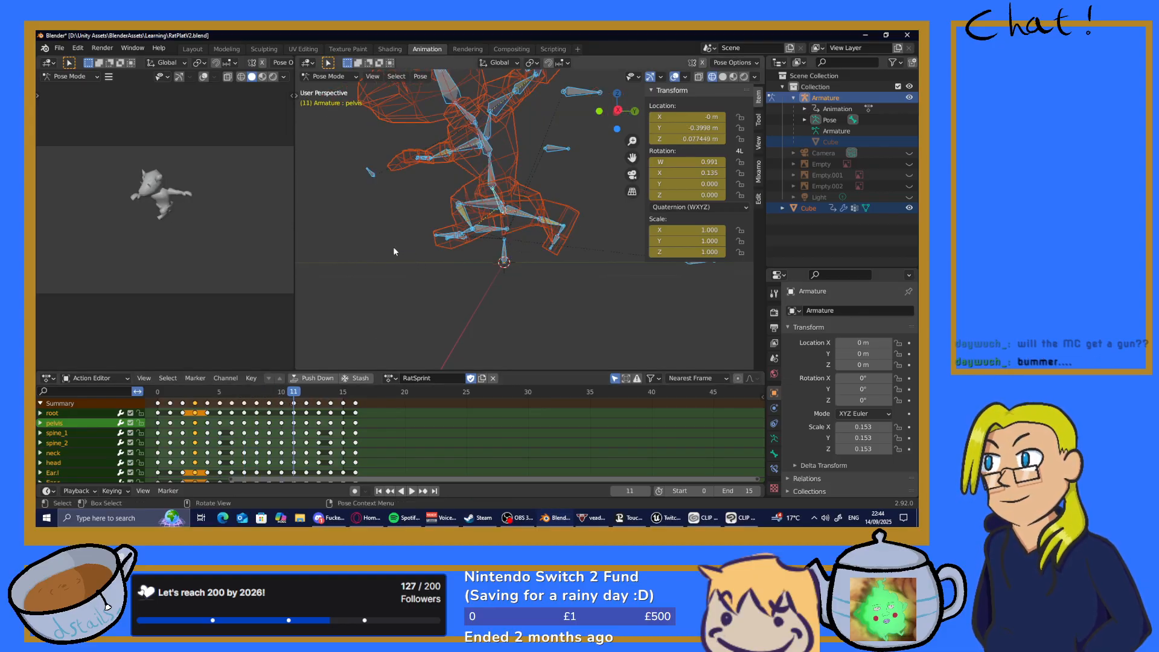
left_click(420, 76)
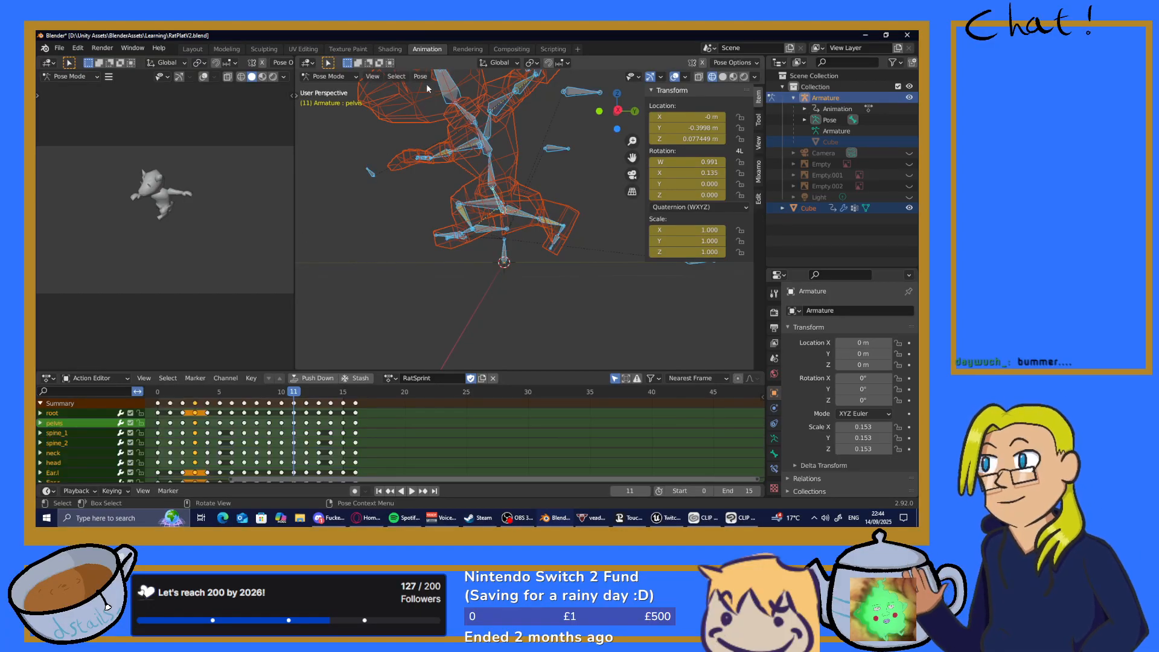
left_click(421, 77)
left_click(459, 205)
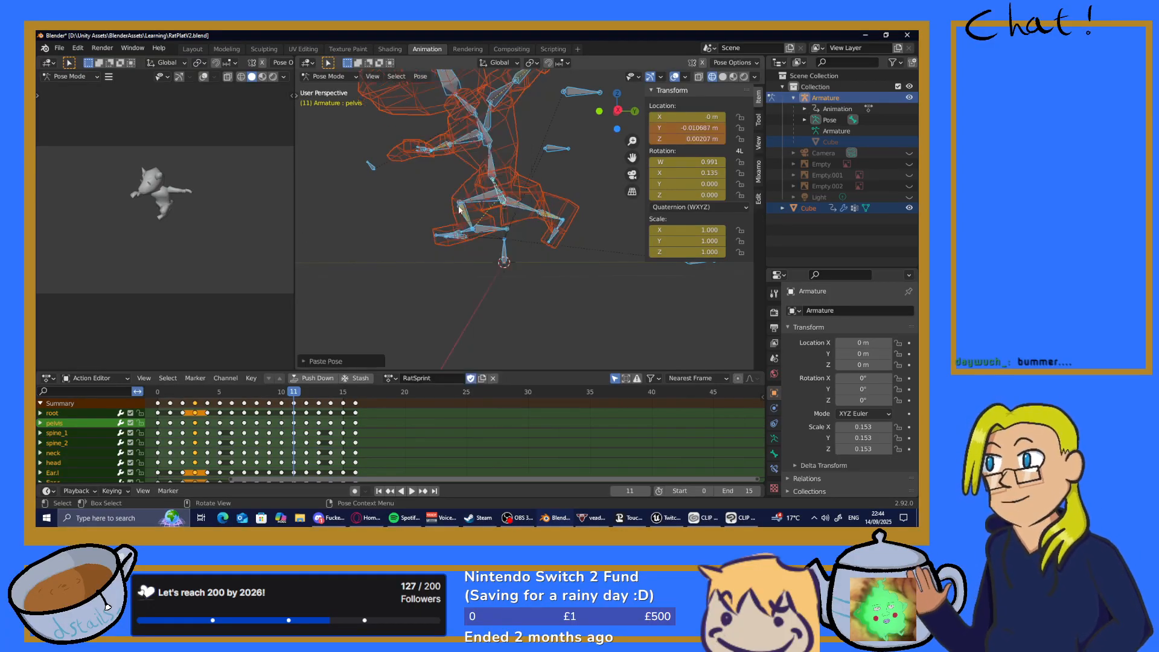
Keyframe the location, rotation and scale of all bones at frame 11
key("alt+a")
key("a")
key("i")
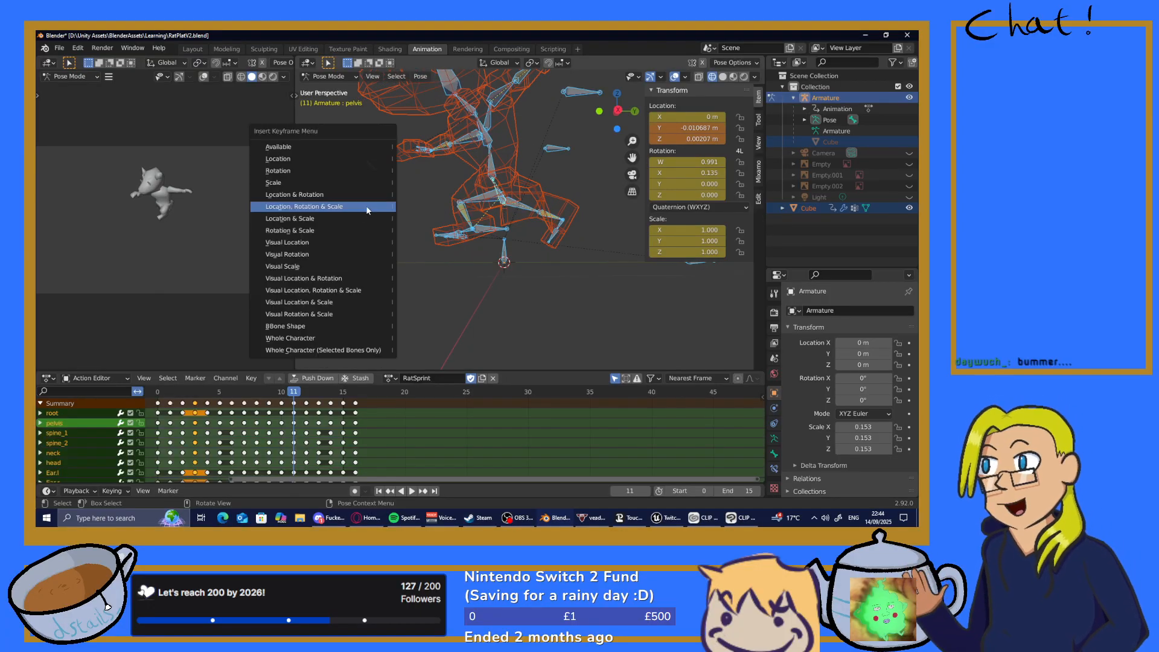
left_click(329, 207)
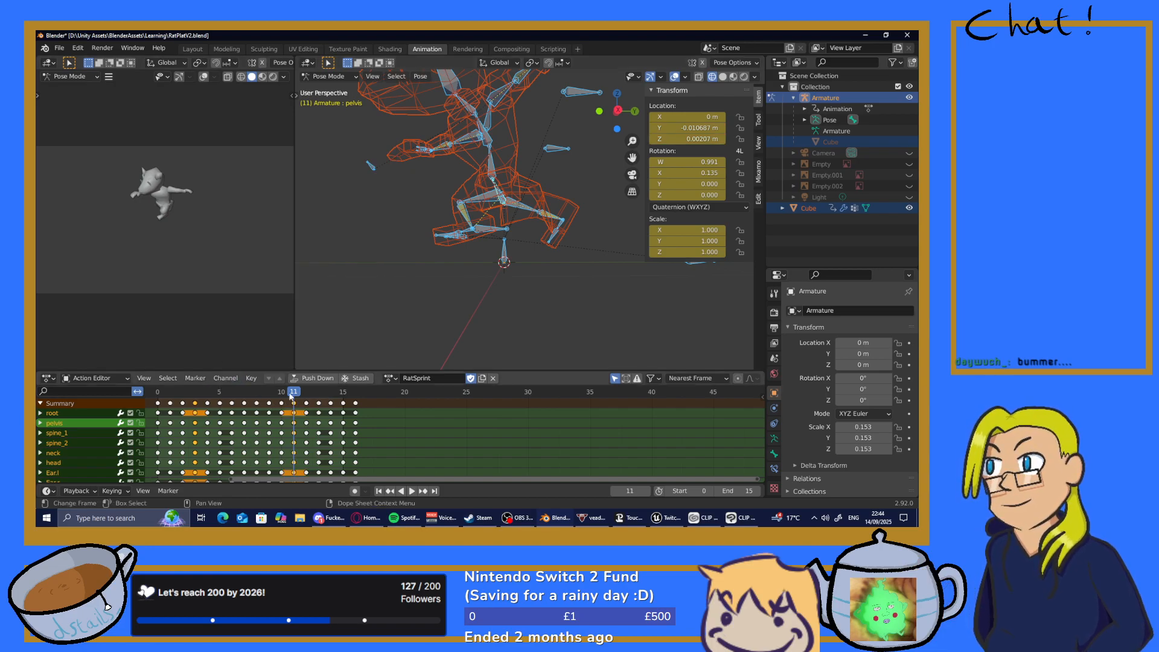
Select the spine_2 bone and play and scrub the sprint from different angles to examine the body's motion
key("space")
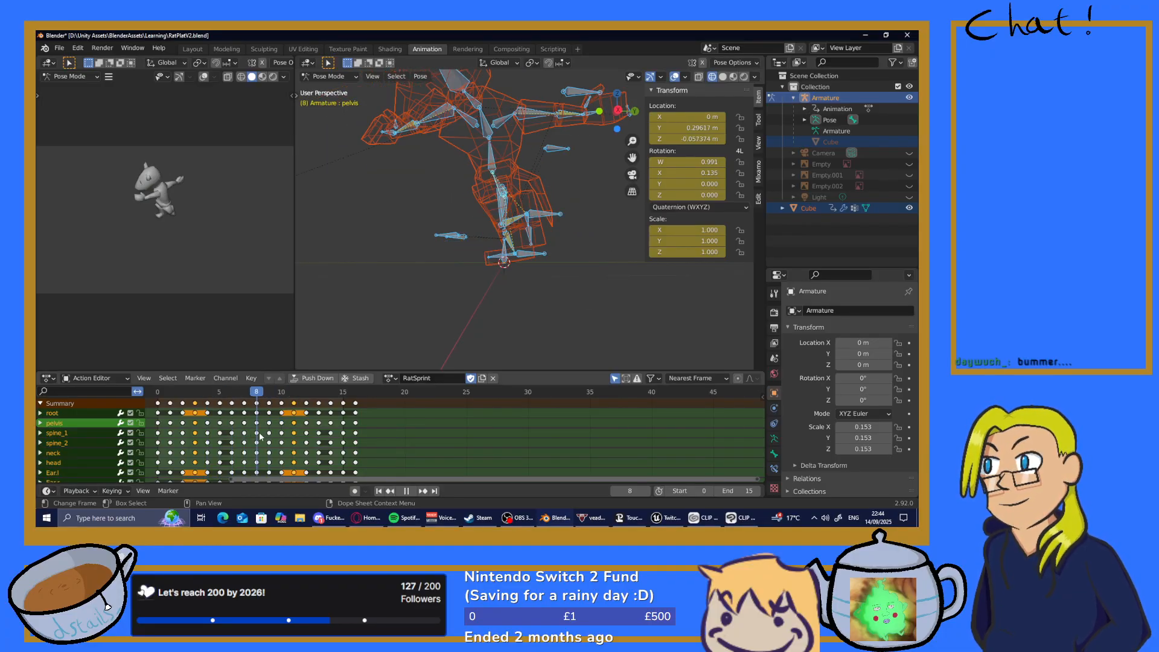
mouse_move(232, 442)
left_mouse_down()
mouse_move(156, 448)
mouse_move(237, 446)
left_mouse_up()
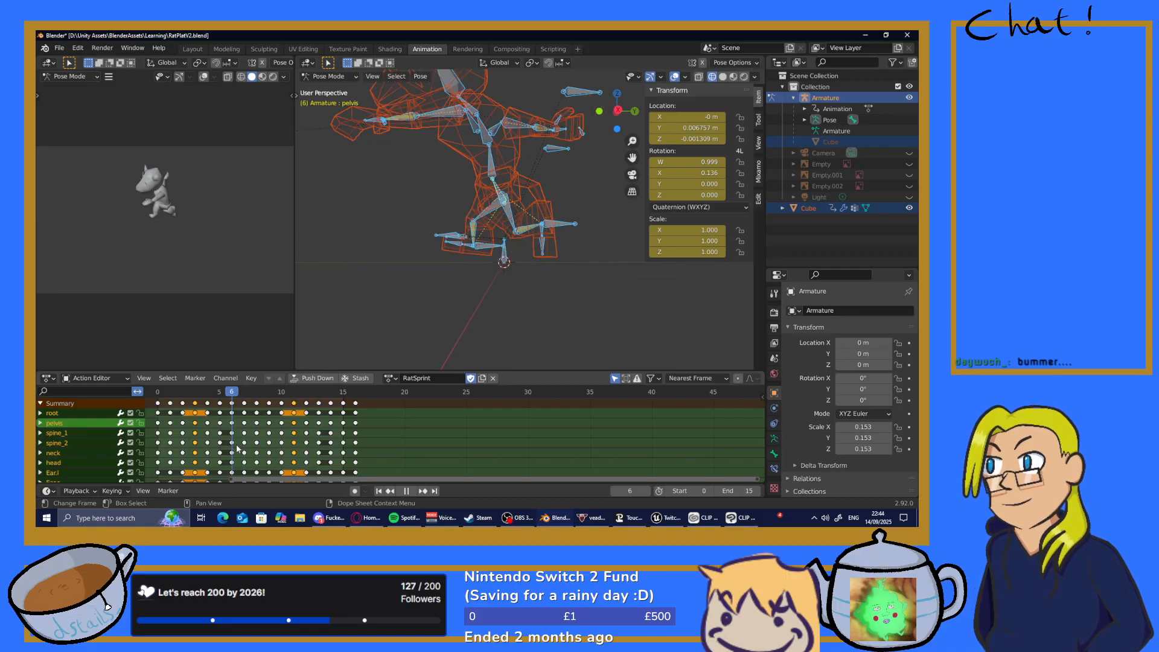
middle_click_drag(393, 314, 414, 260)
left_click(494, 169)
middle_click_drag(495, 169, 362, 362)
key("space")
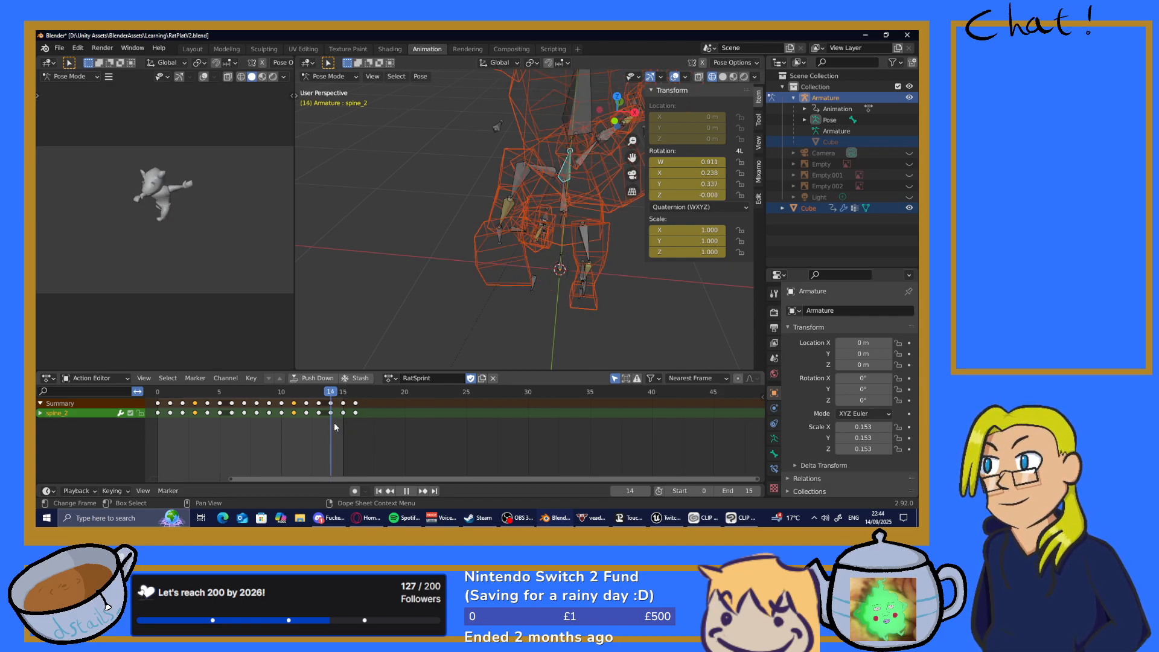
left_click_drag(338, 426, 243, 421)
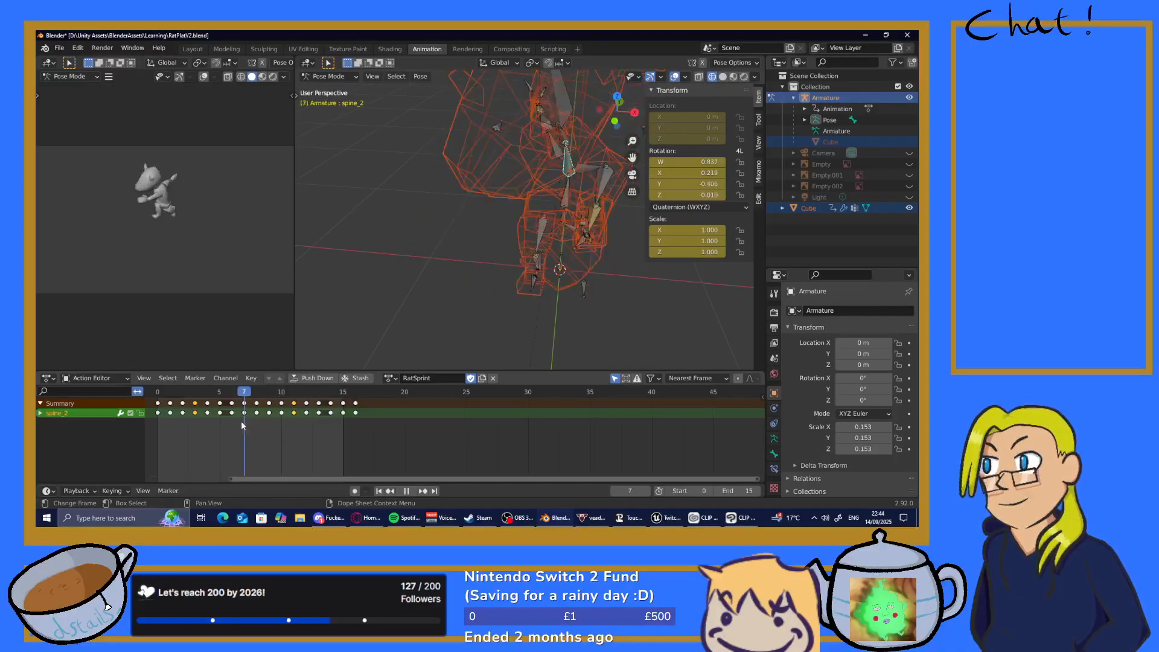
left_click(406, 491)
left_click(412, 491)
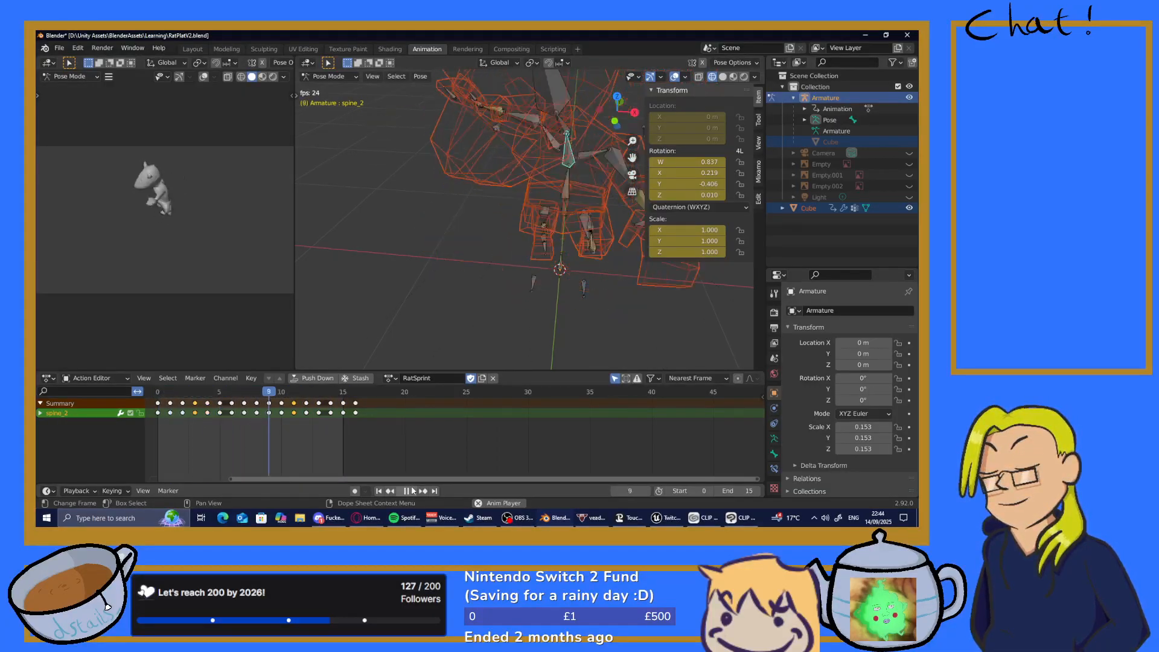
left_click(412, 491)
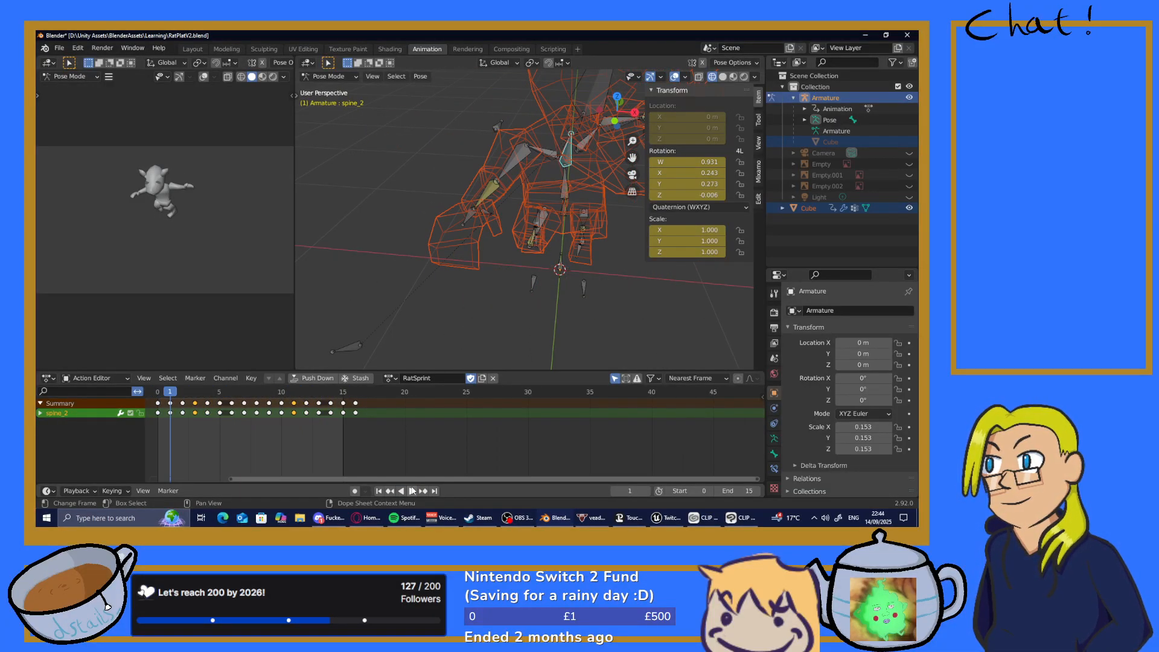
Play the RatSprint cycle from different angles to check the motion, and save the RatPlatV2.blend file
key("space")
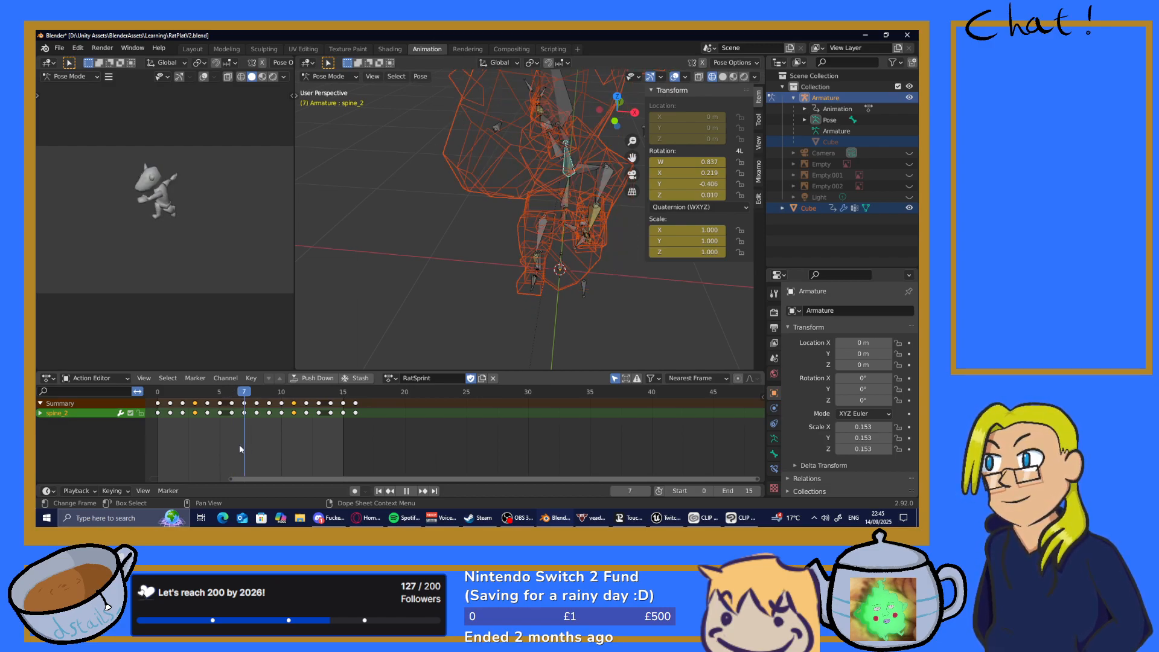
key("Escape")
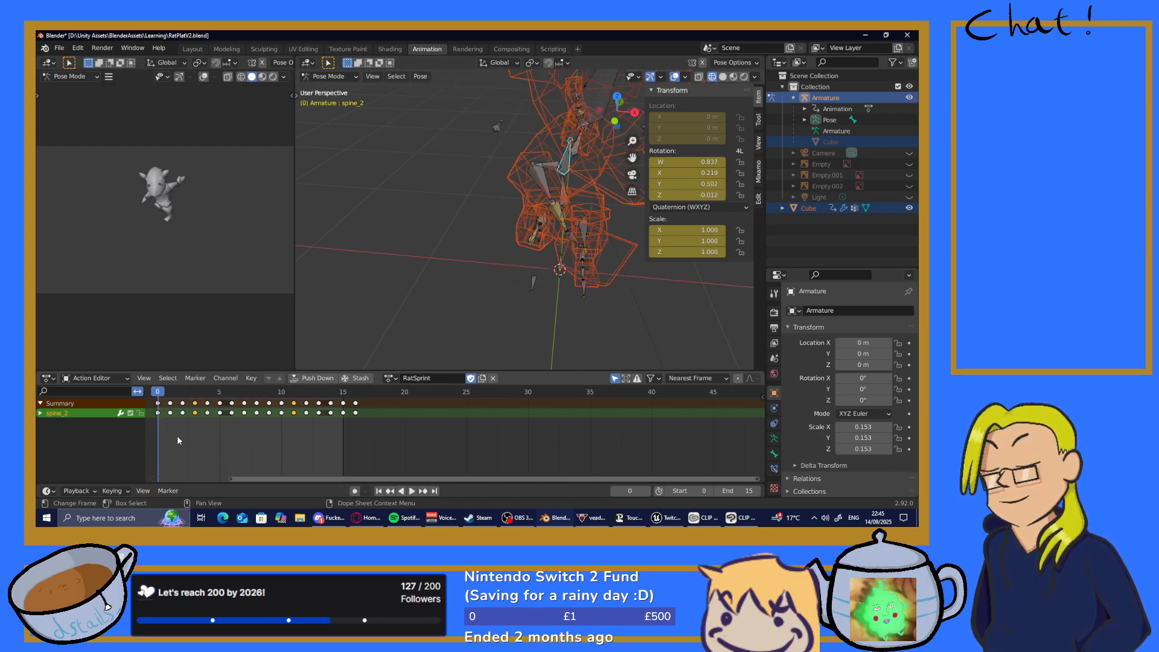
left_click(411, 492)
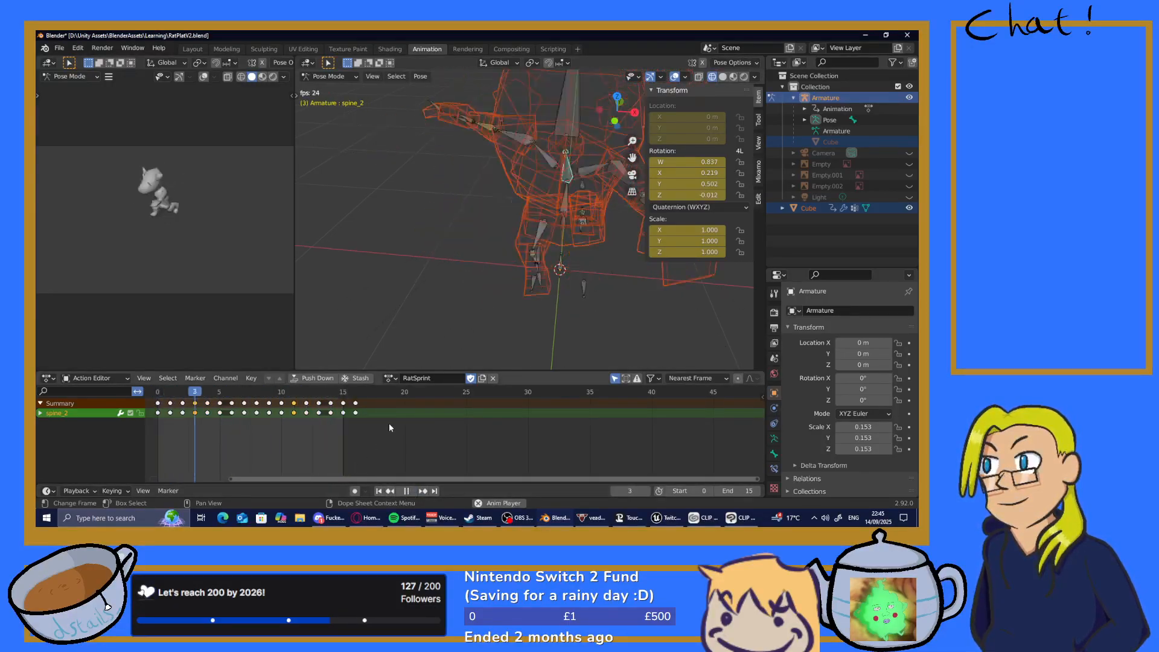
middle_click_drag(422, 348, 338, 312)
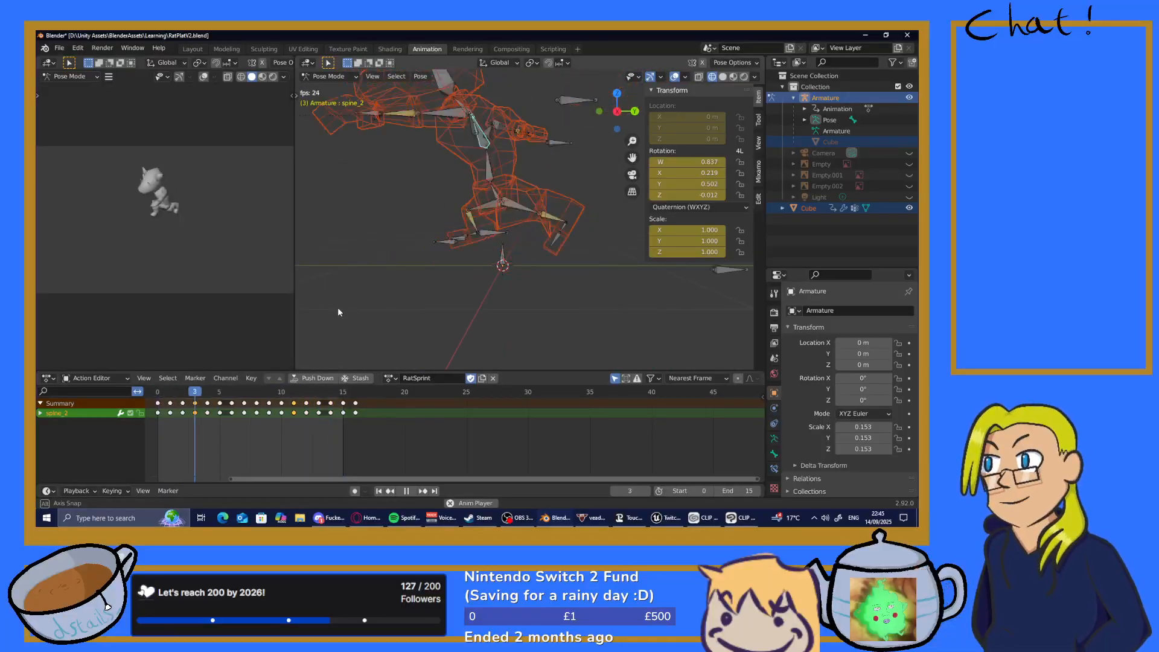
left_click(406, 491)
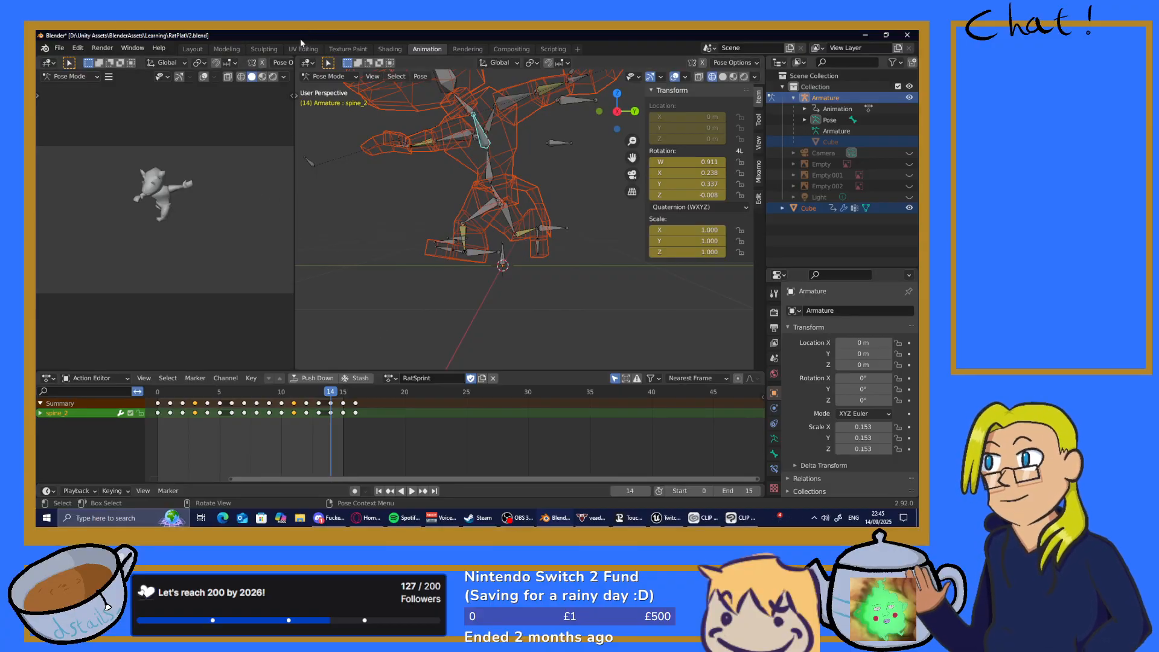
key("ctrl+s")
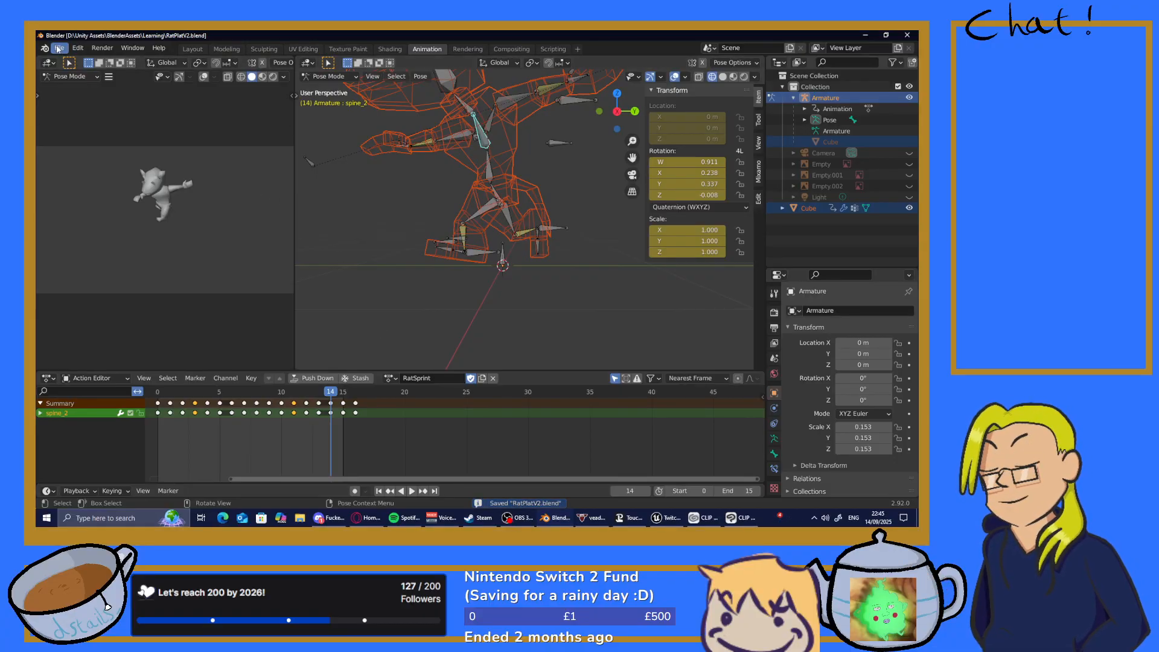
Switch to the Layout workspace and start an FBX export limited to the selected objects
middle_click_drag(549, 317, 655, 343)
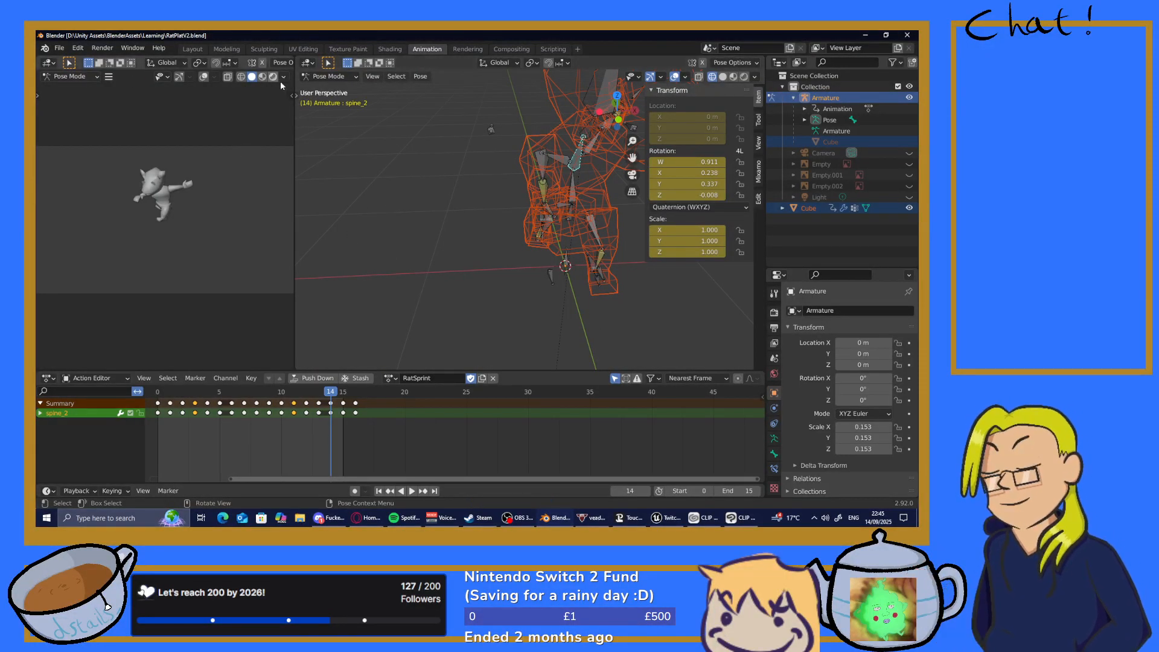
left_click(193, 49)
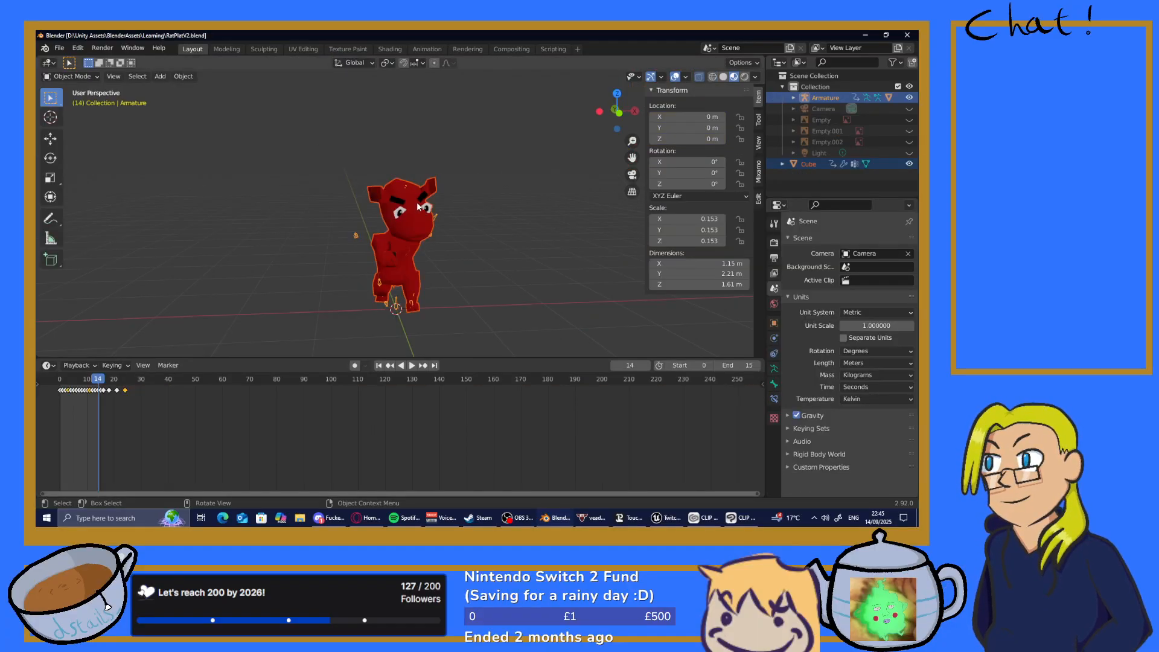
middle_click_drag(469, 210, 460, 237)
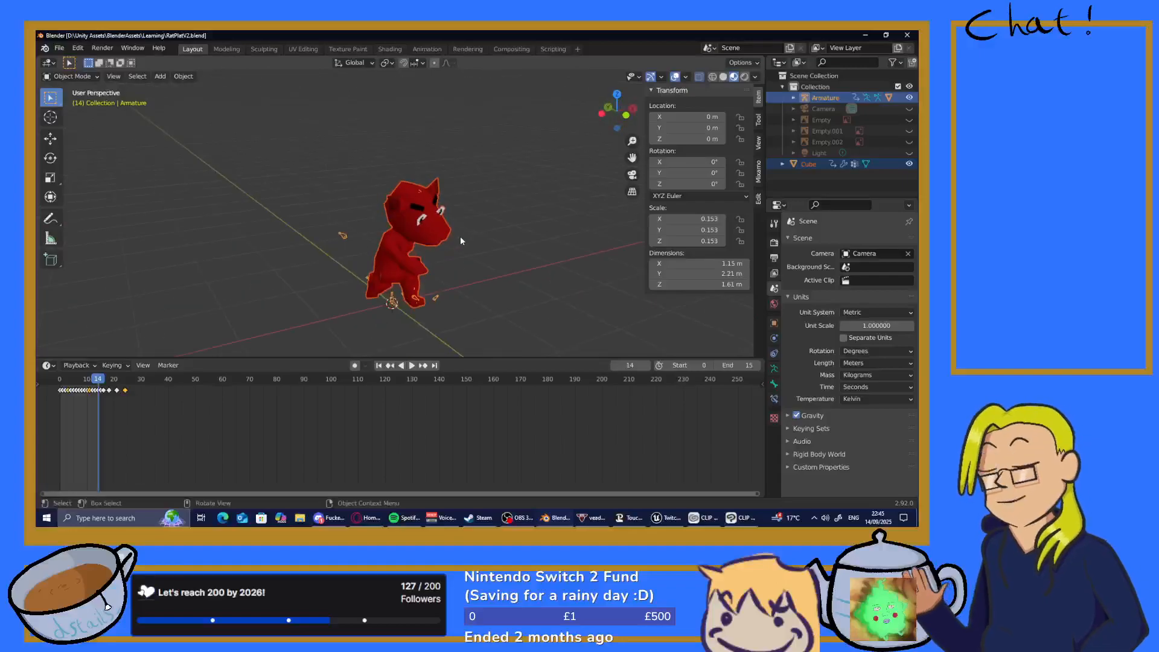
left_click(59, 48)
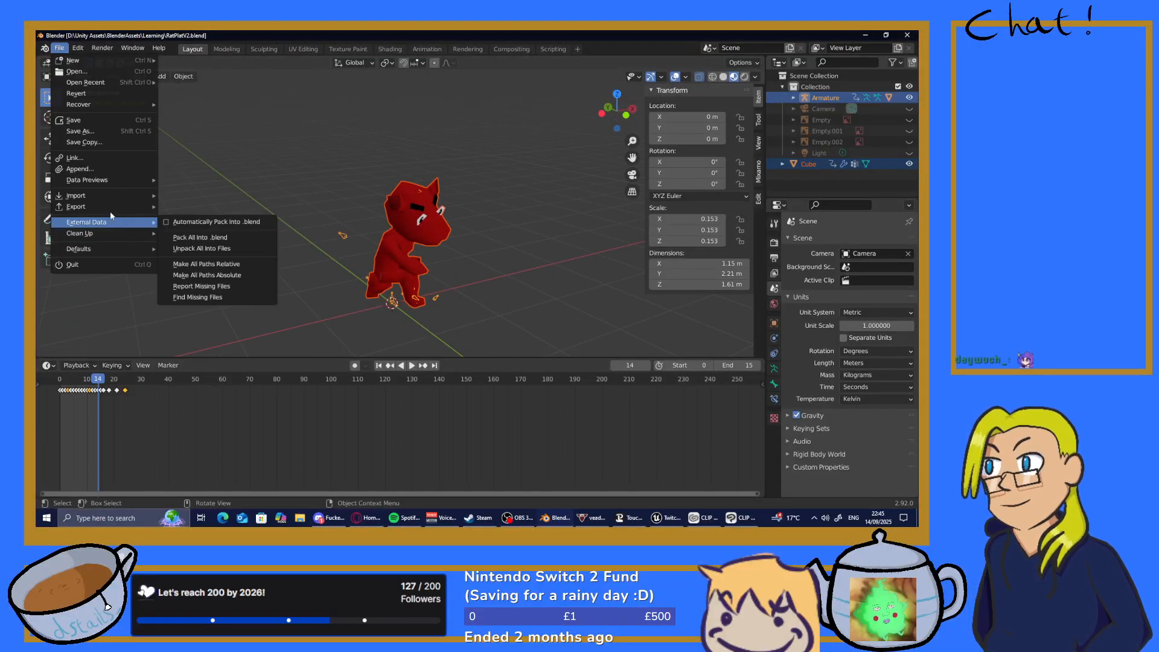
mouse_move(129, 207)
left_click(207, 274)
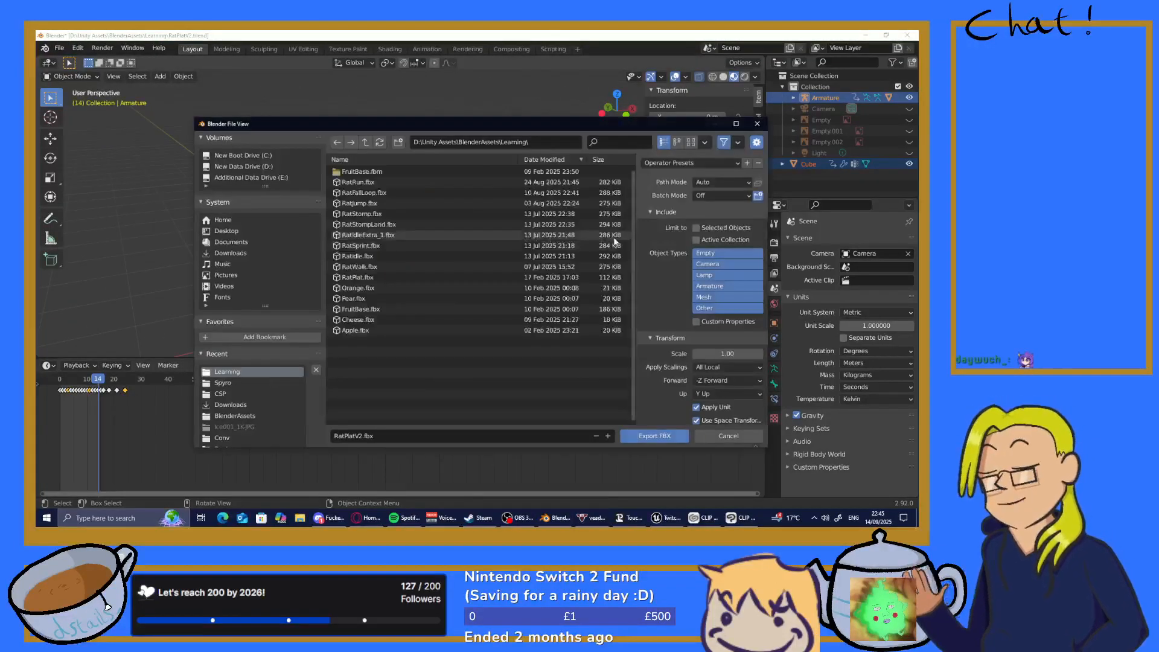
left_click(696, 228)
scroll(686, 306, "down", 3)
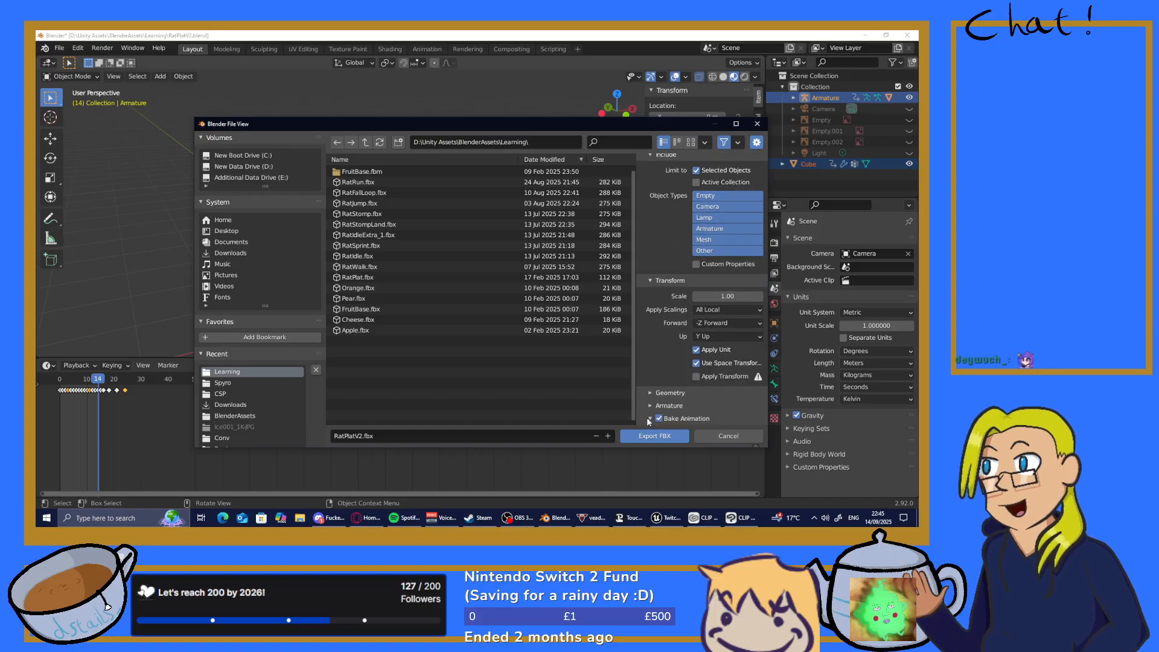
Exclude NLA Strips and All Actions from the FBX export's baked animation
left_click(649, 417)
scroll(674, 350, "down", 5)
left_click(696, 361)
left_click(696, 375)
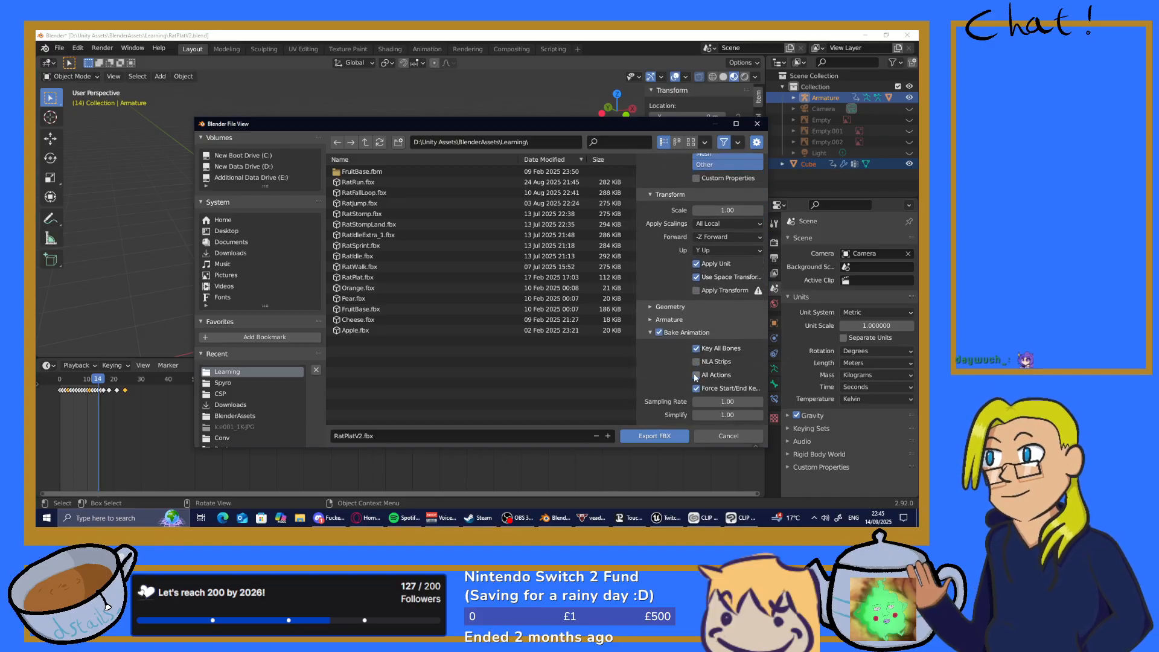
Export over the existing RatSprint.fbx in the Learning folder and save the Blender file
left_click(381, 245)
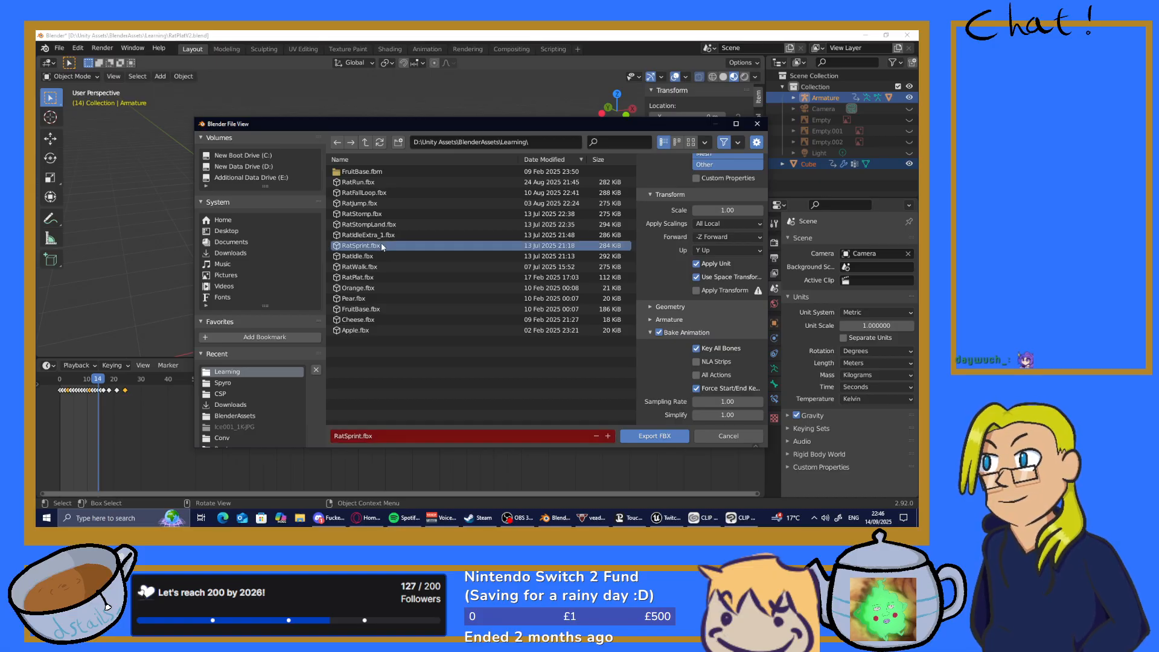
left_click(650, 436)
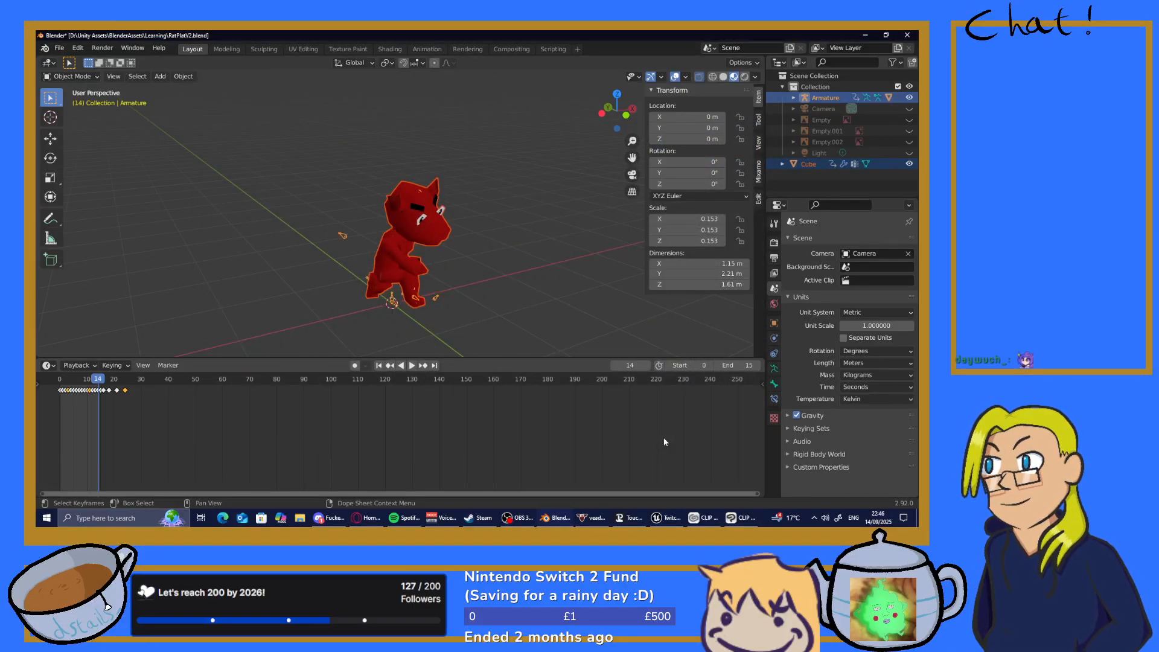
key("ctrl+s")
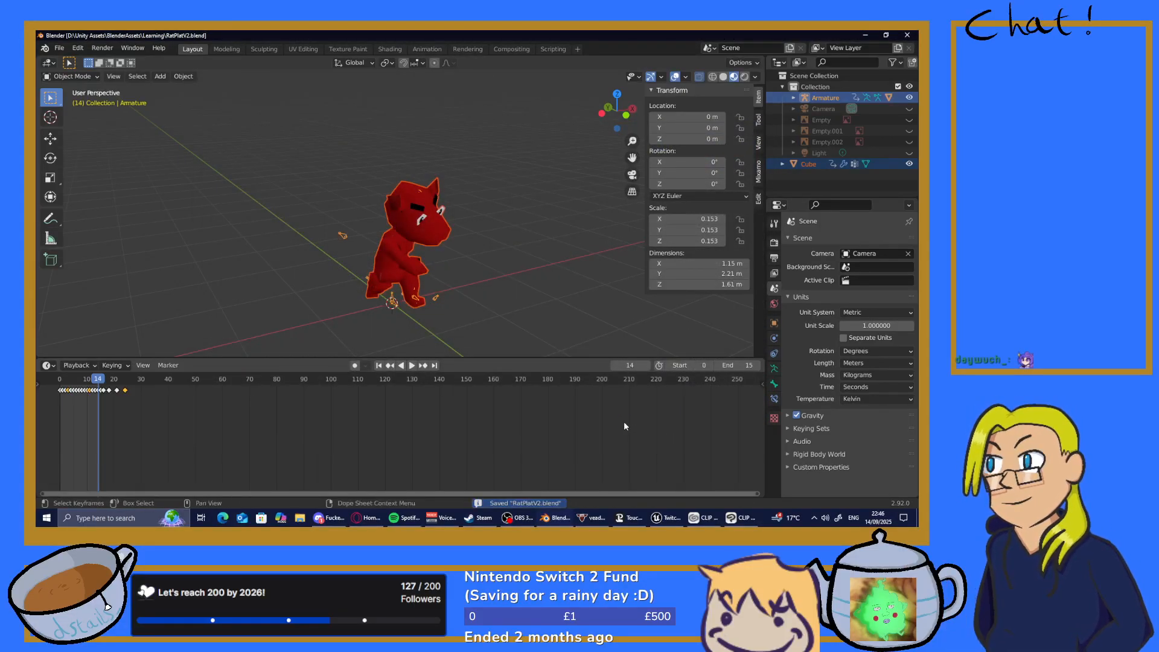
Switch to Unreal Editor and open the RatSprint animation from the Player animations folder
left_click(667, 522)
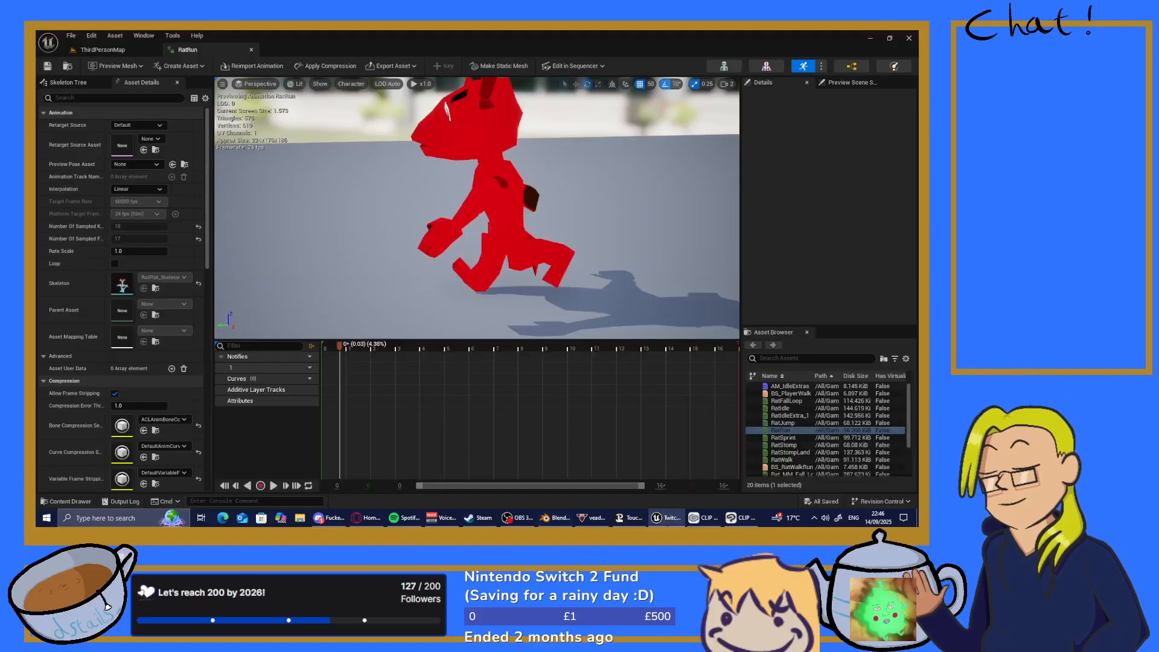
left_click(103, 50)
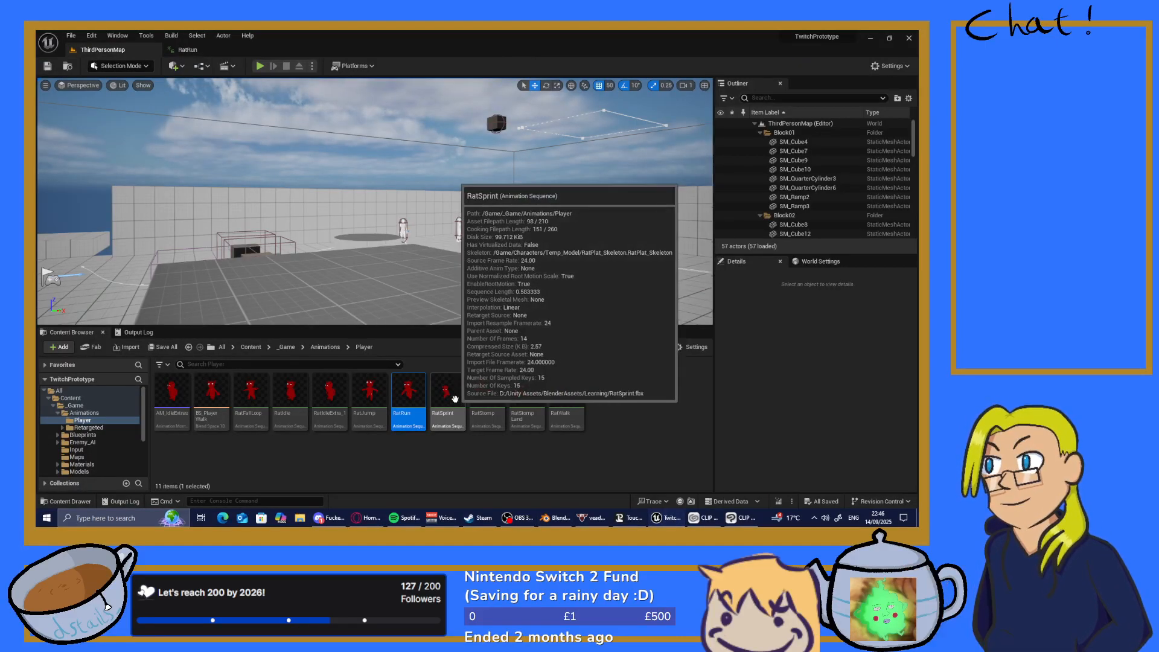
double_click(447, 395)
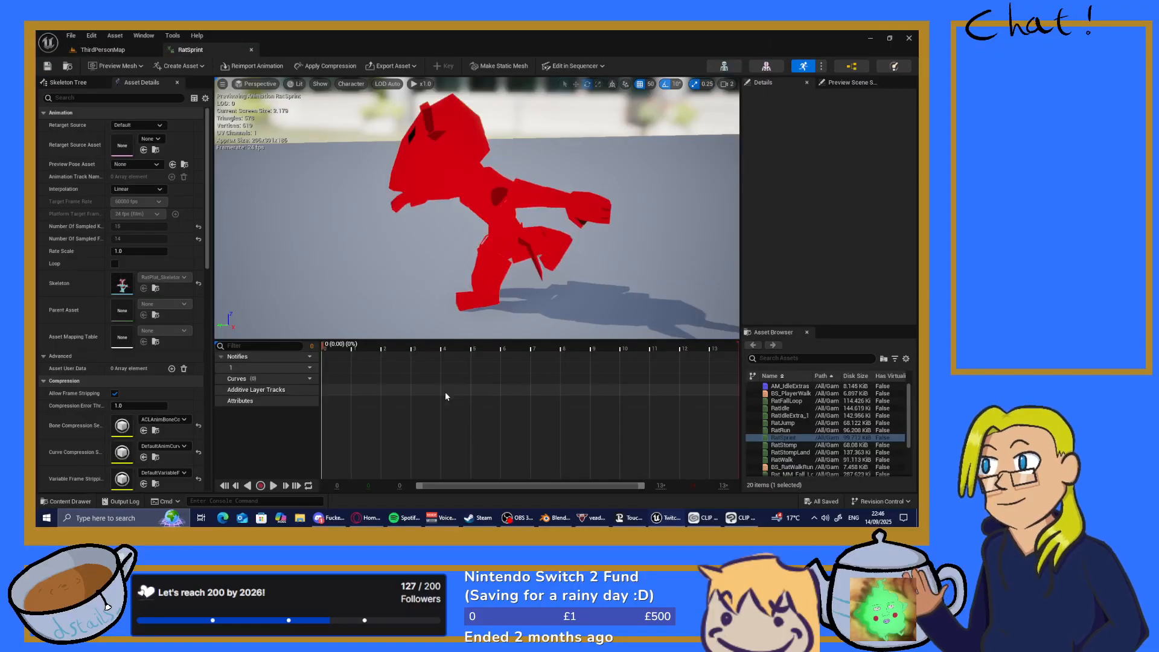
Play the existing RatSprint animation and view the rat from the front and back to examine its motion
left_click_drag(322, 353, 307, 370)
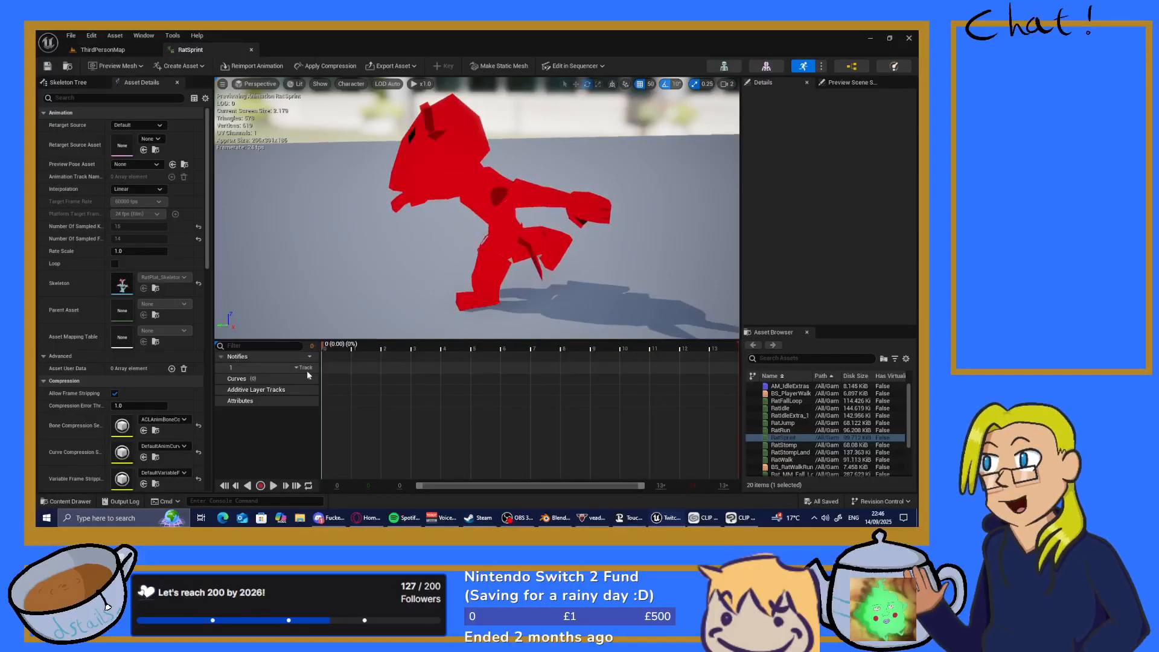
middle_click_drag(435, 242, 443, 280)
right_click_drag(444, 254, 492, 290)
right_click_drag(477, 242, 453, 240)
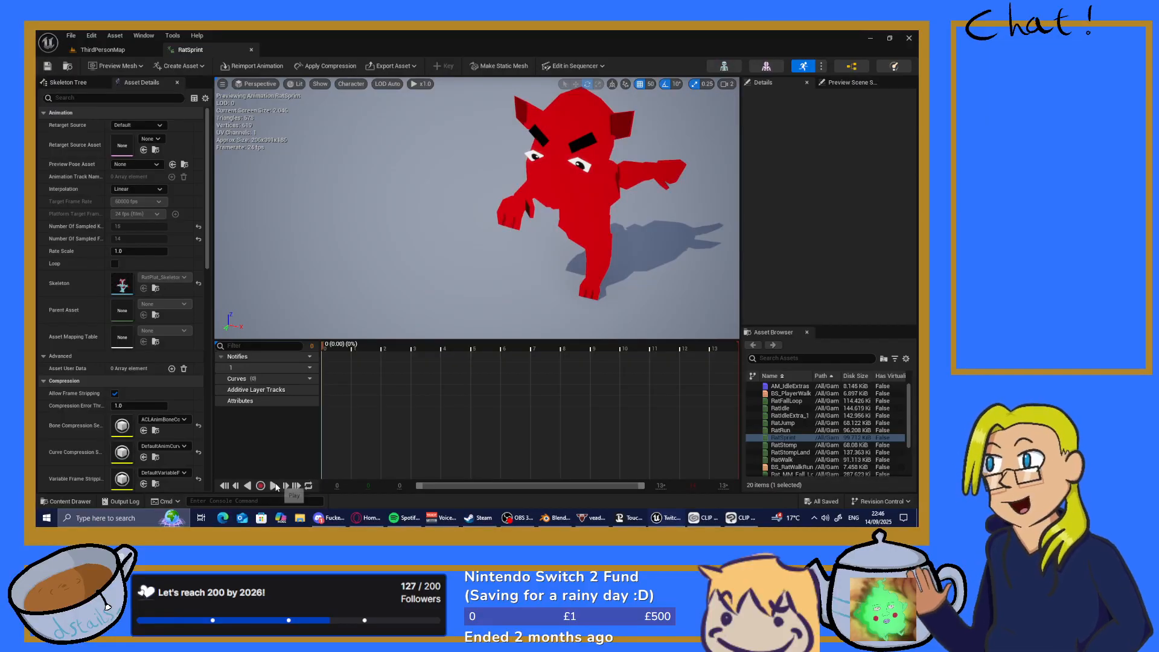
left_click(275, 486)
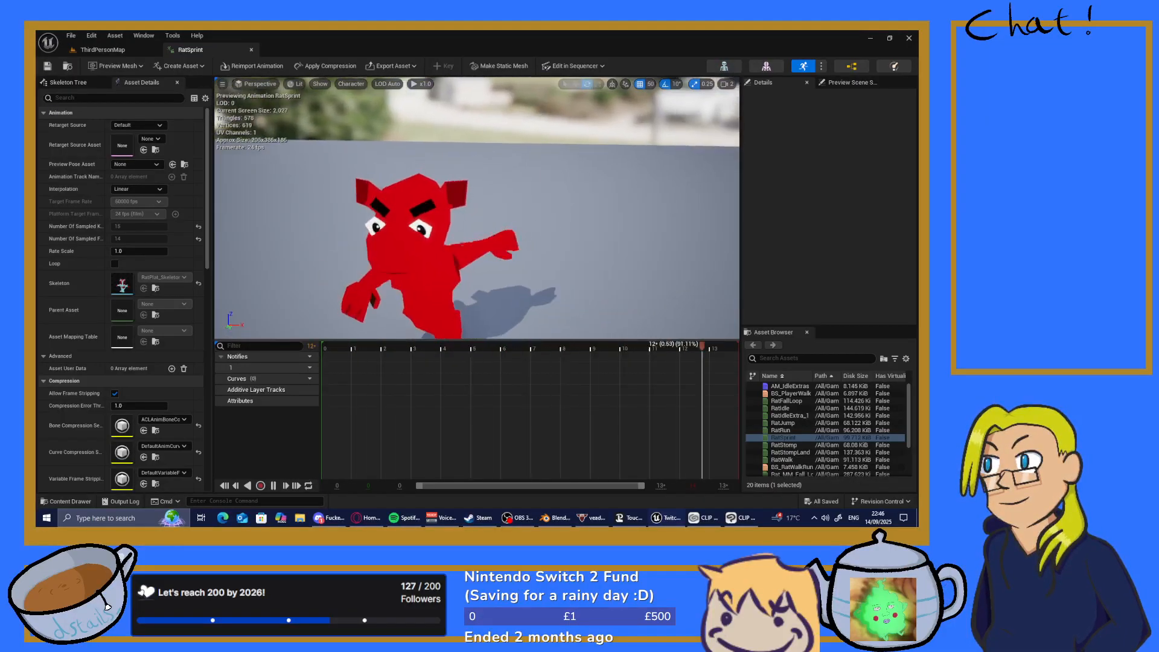
right_click_drag(558, 251, 571, 286)
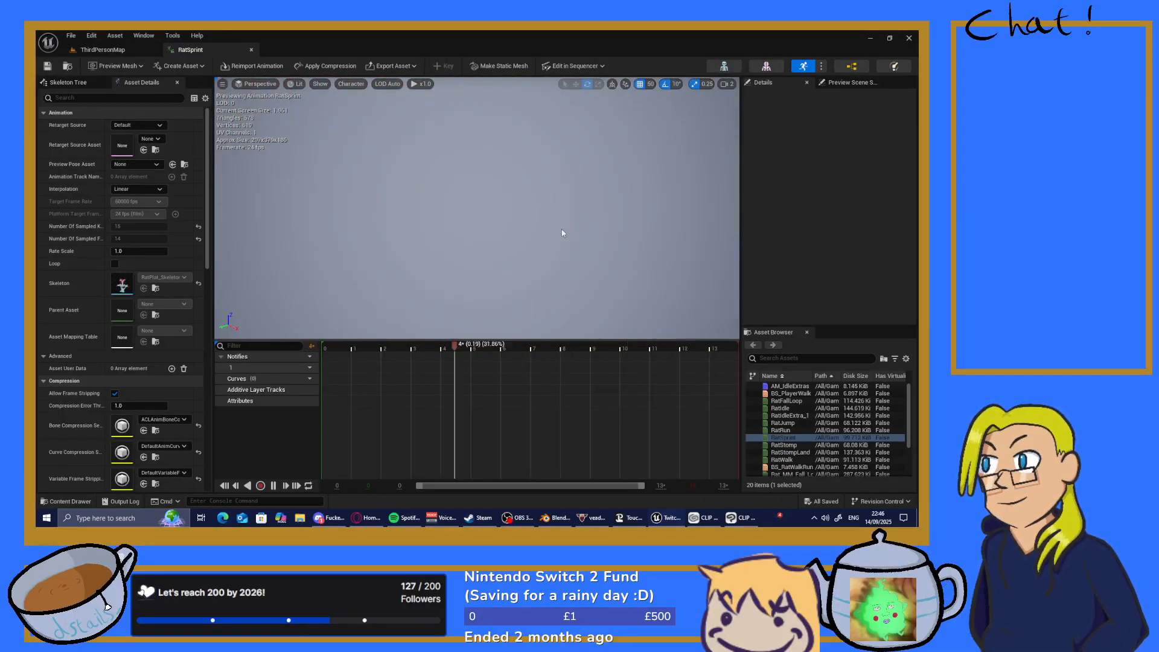
right_click_drag(563, 233, 642, 217)
right_click_drag(596, 207, 519, 202)
key("d")
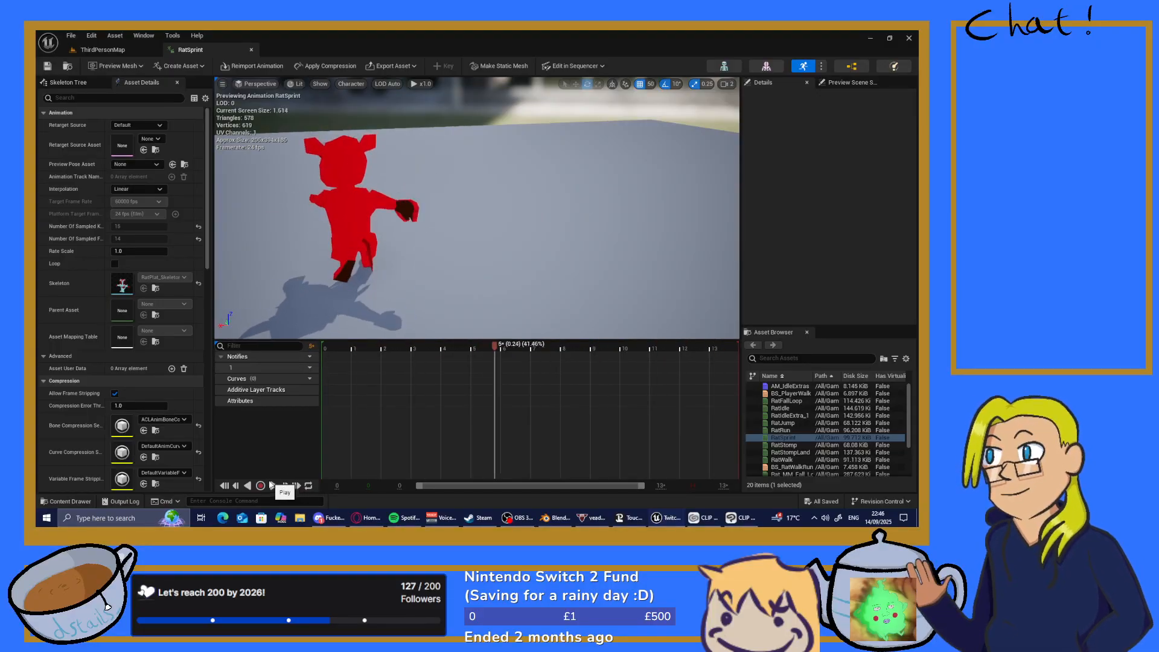
left_click(274, 487)
Return to the level's asset folder, reimport the RatSprint animation from its source file, and dismiss the message log
left_click(114, 52)
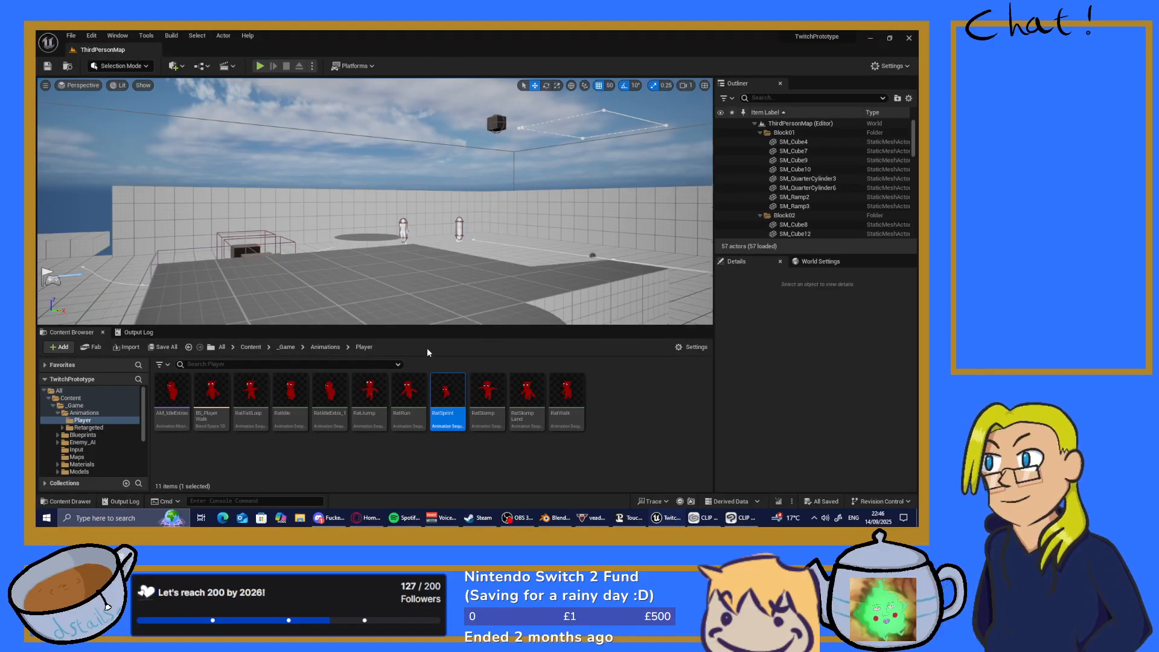
left_click(420, 452)
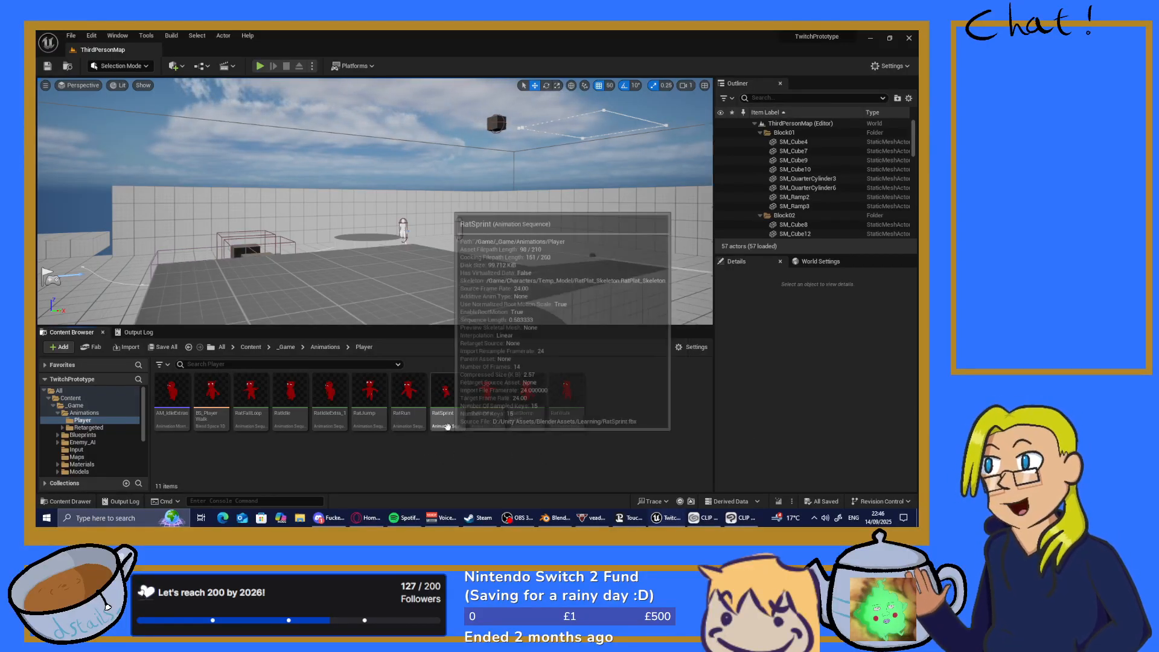
right_click(448, 410)
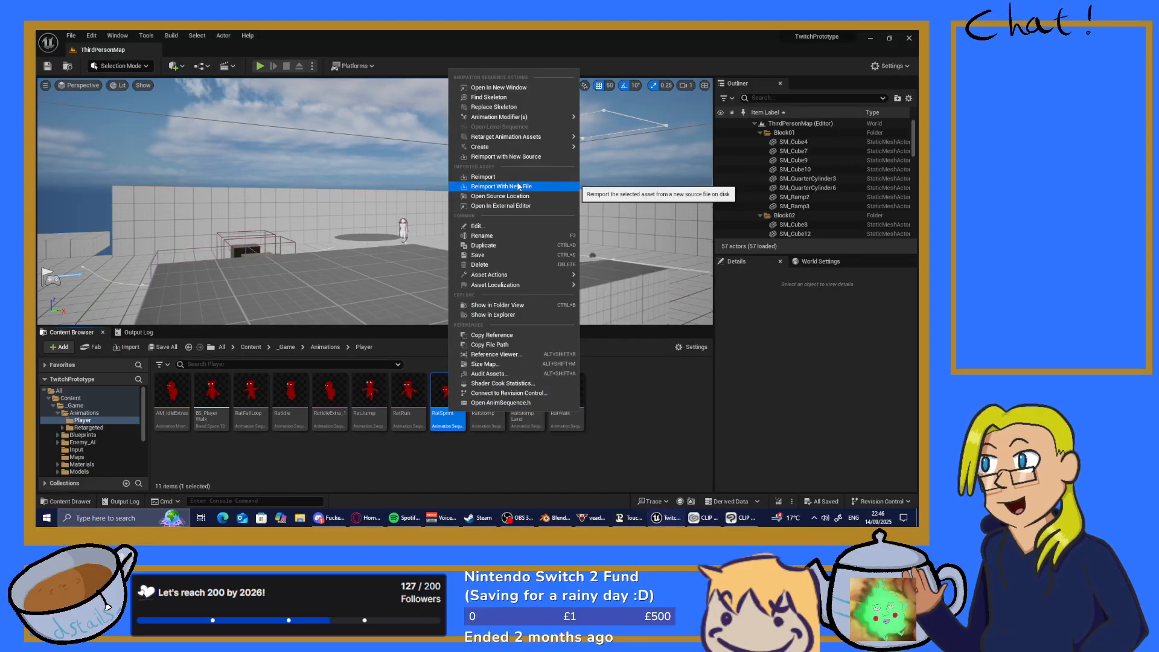
left_click(487, 177)
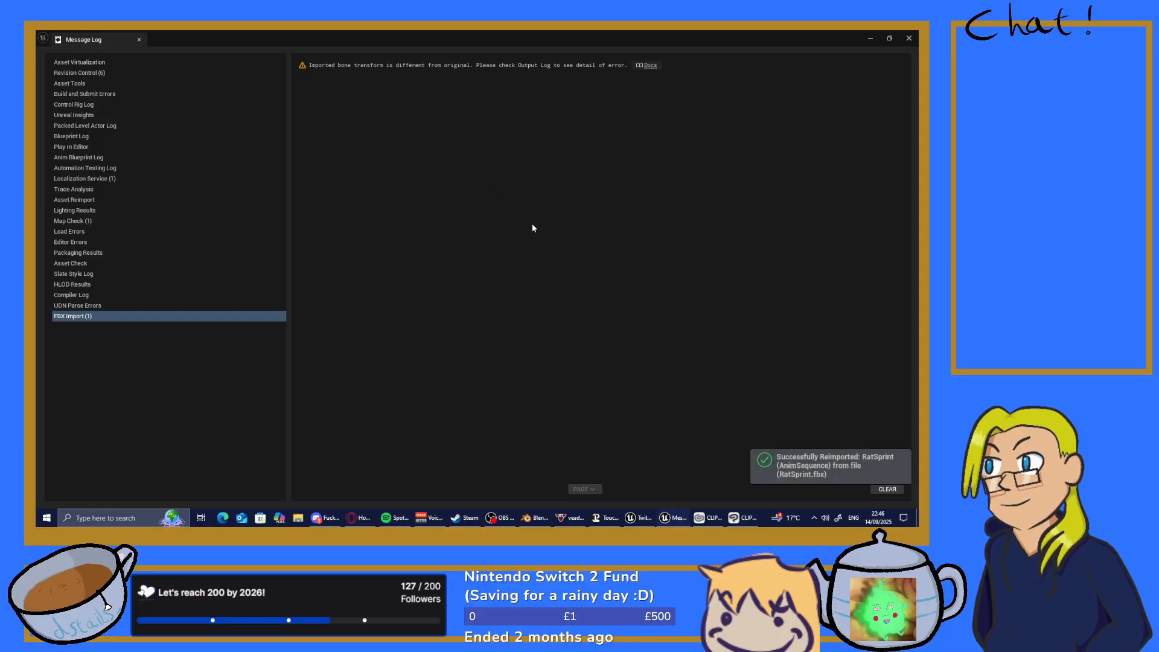
left_click(908, 38)
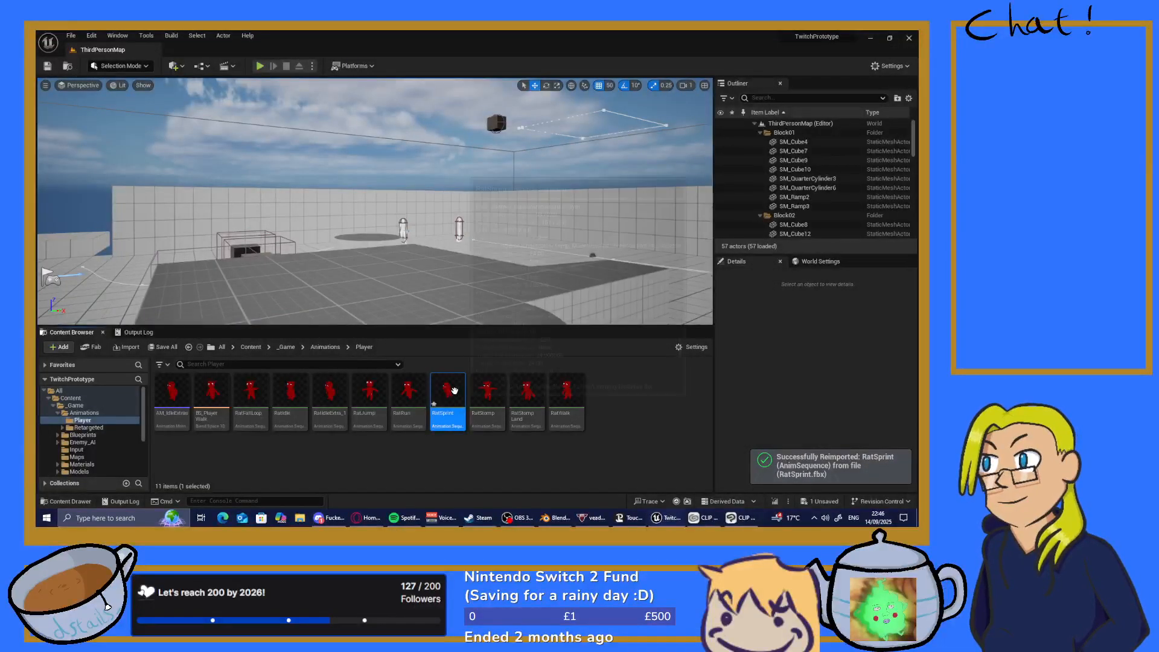
Open the reimported RatSprint animation, check its playback from the side, and save the asset
double_click(446, 391)
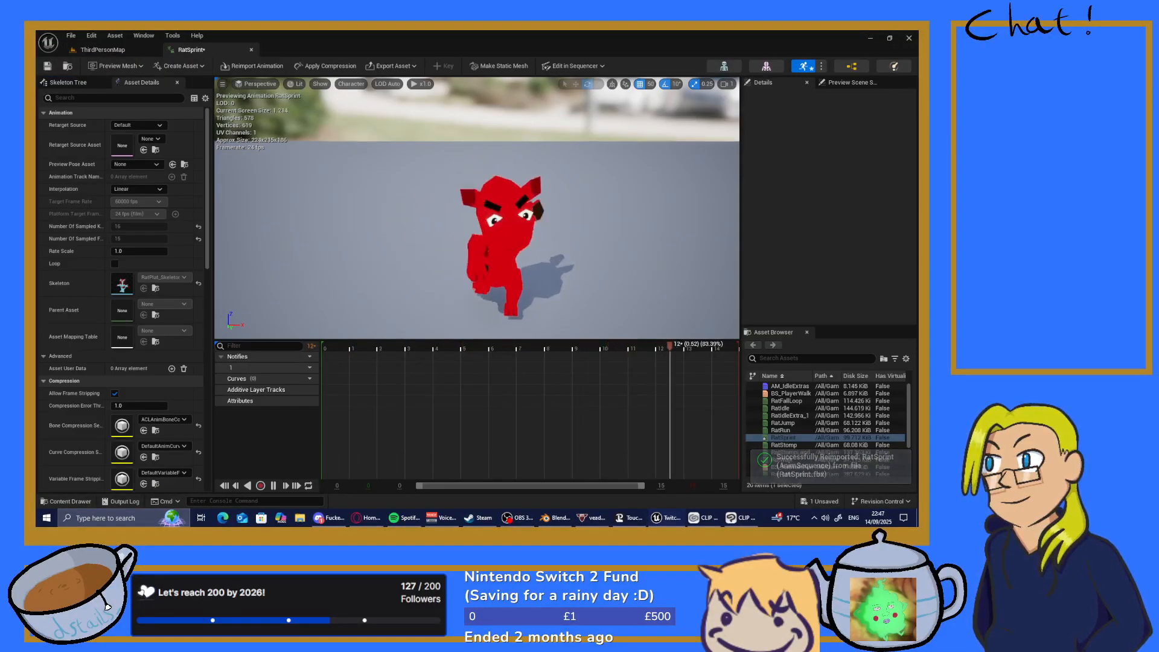
right_click_drag(572, 245, 600, 232)
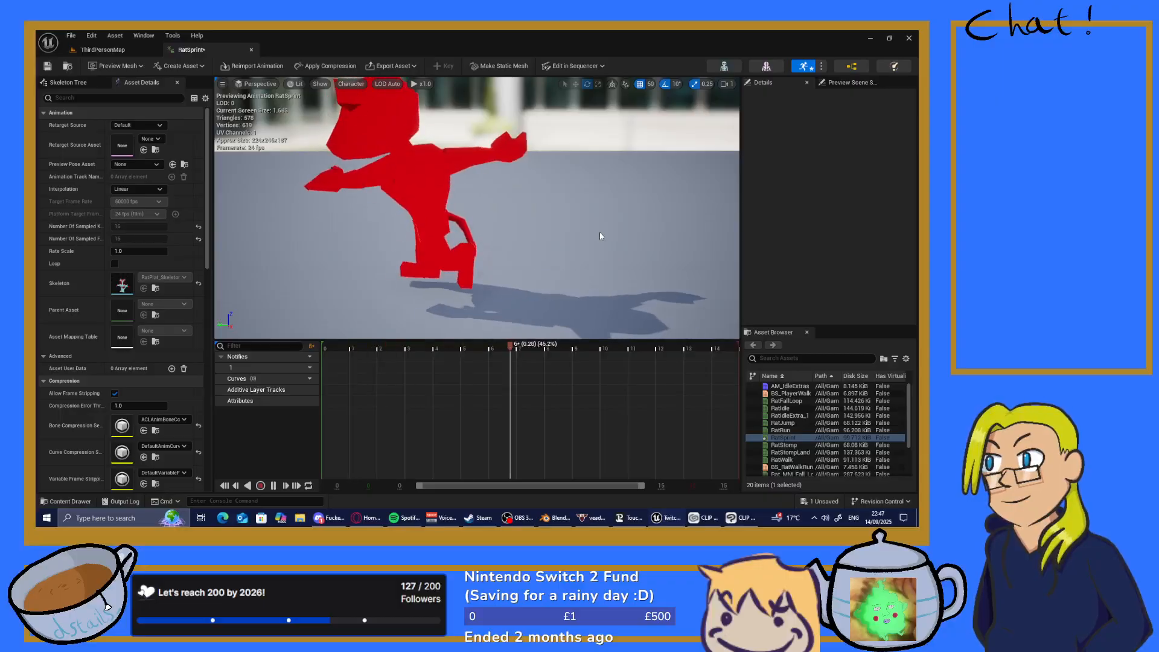
left_click(47, 66)
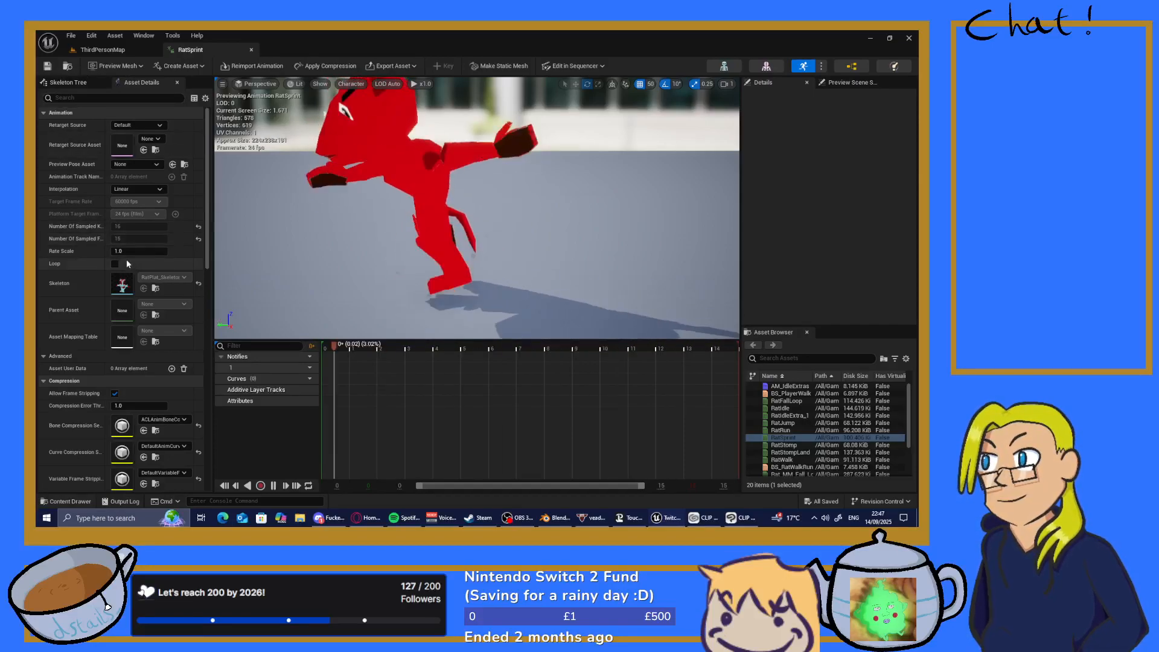
Return to the ThirdPersonMap level, start a play test and run the rat around the arena to examine the reimported sprint animation
left_click(111, 53)
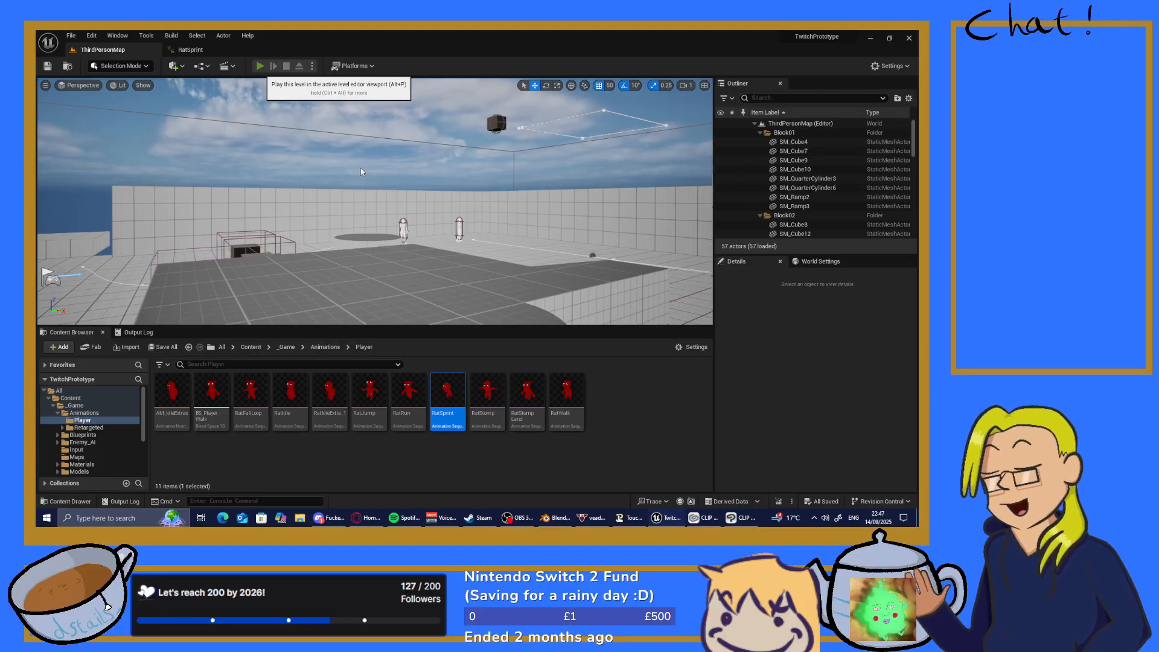
key("alt+p")
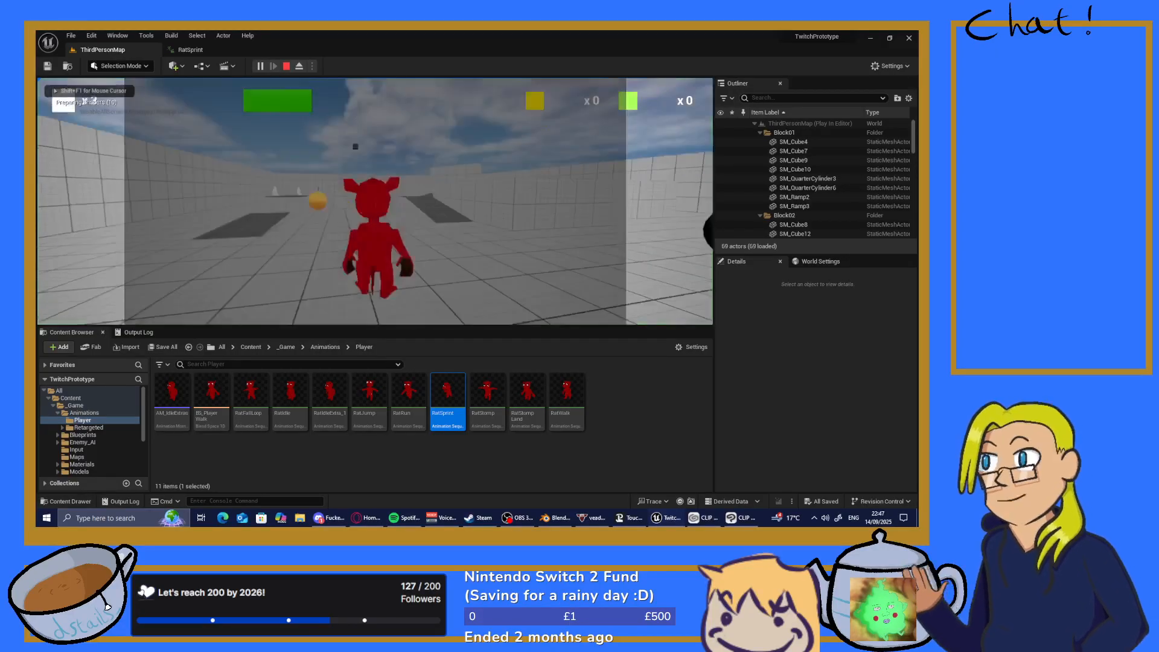
key("w")
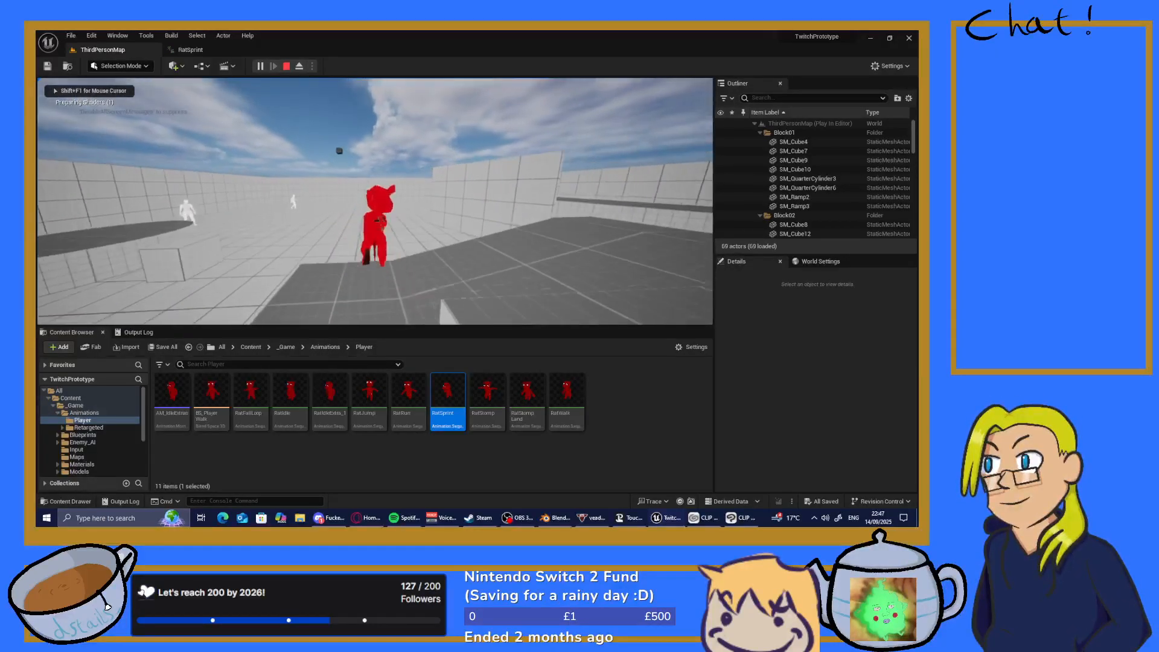
key("w")
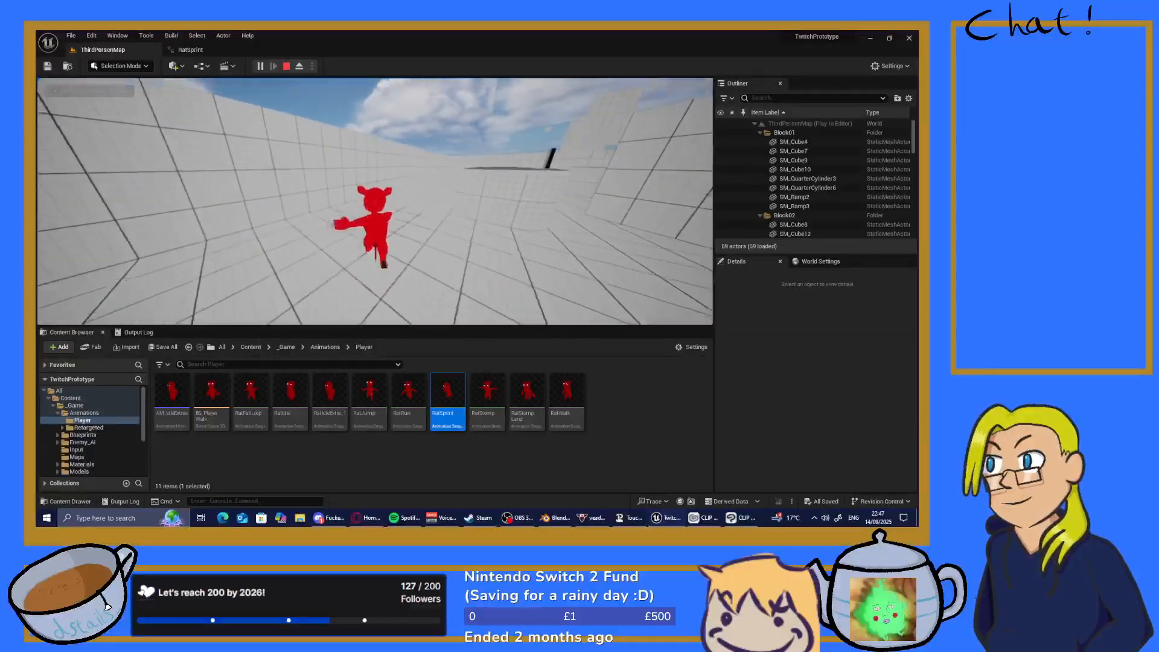
key("w")
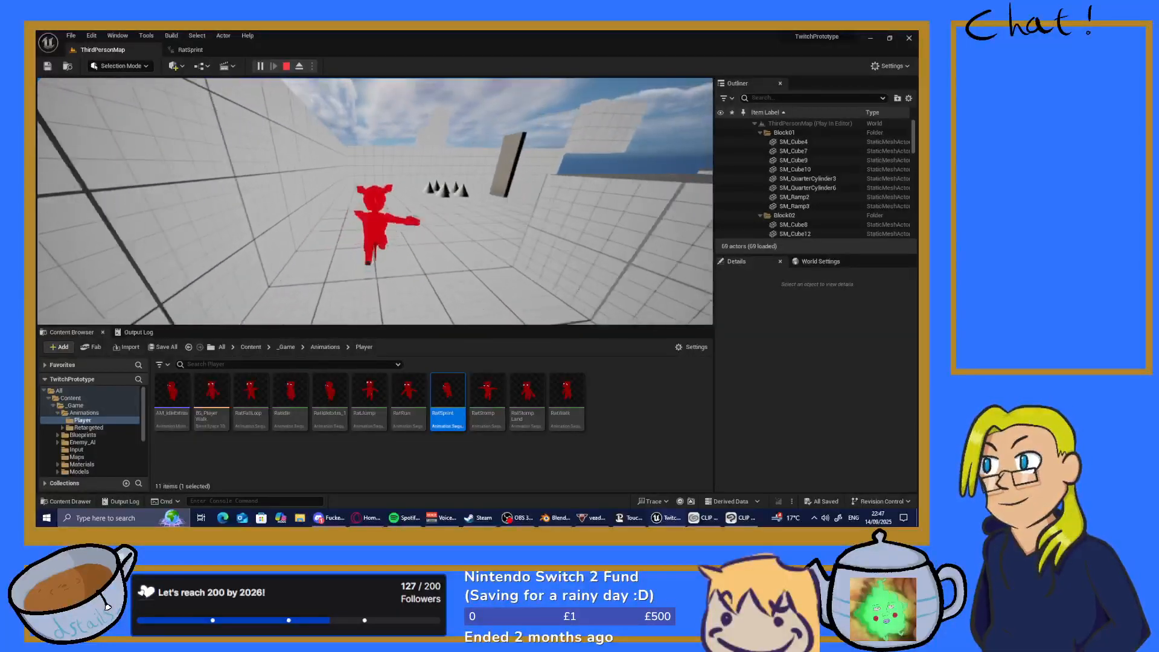
key("w")
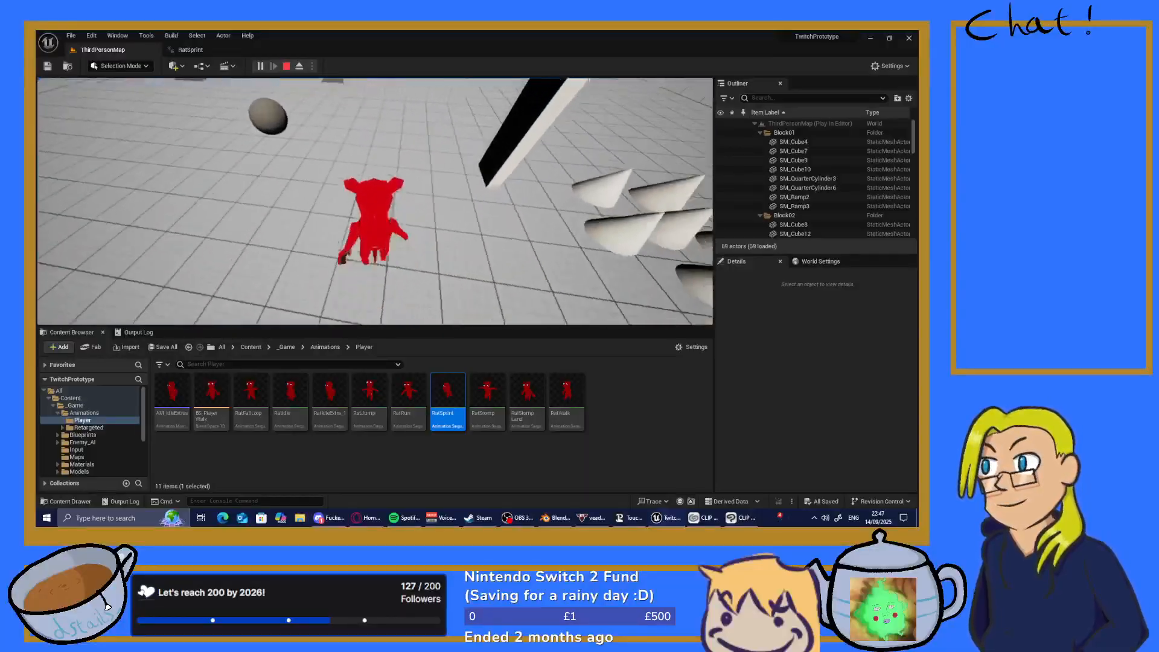
key("w")
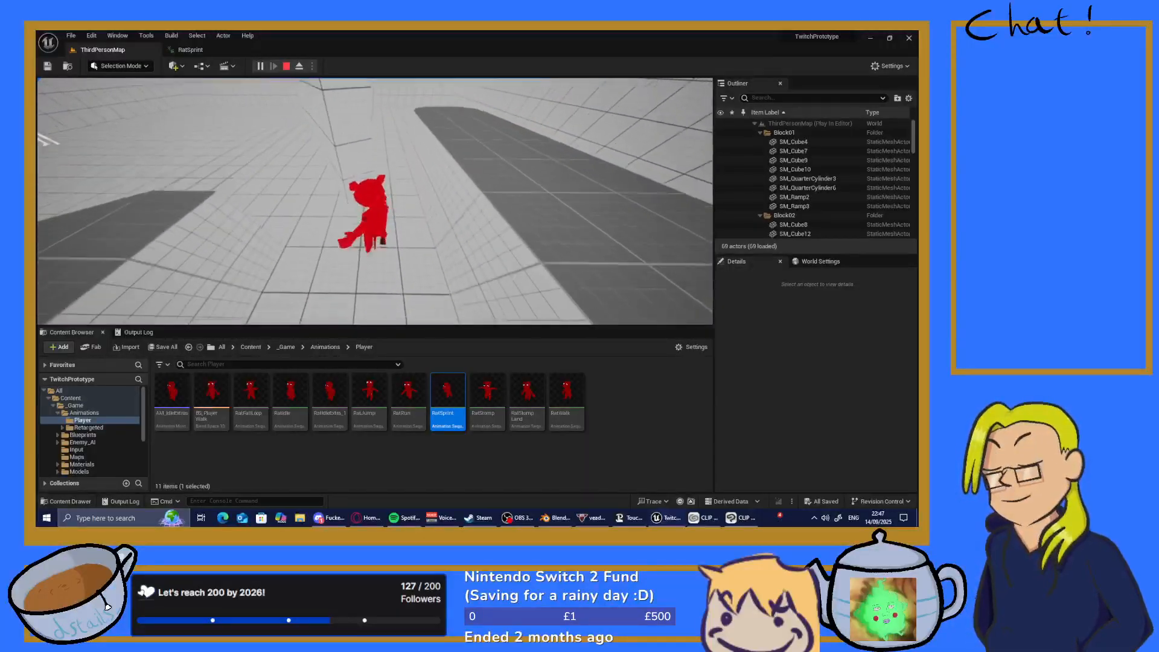
key("w")
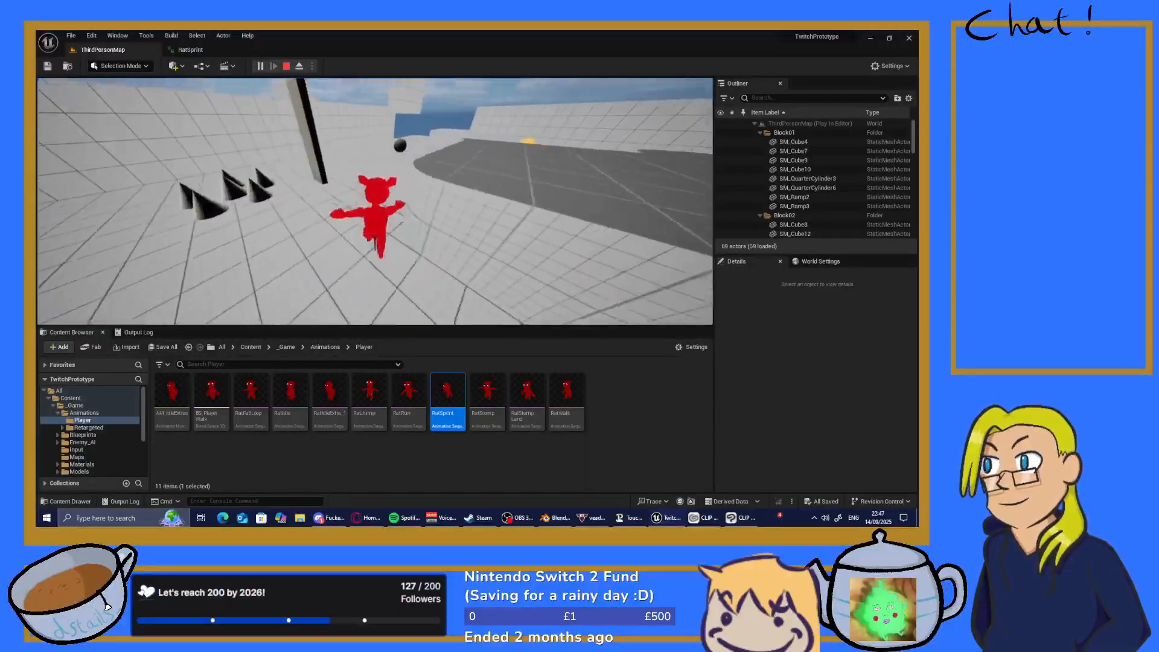
key("w")
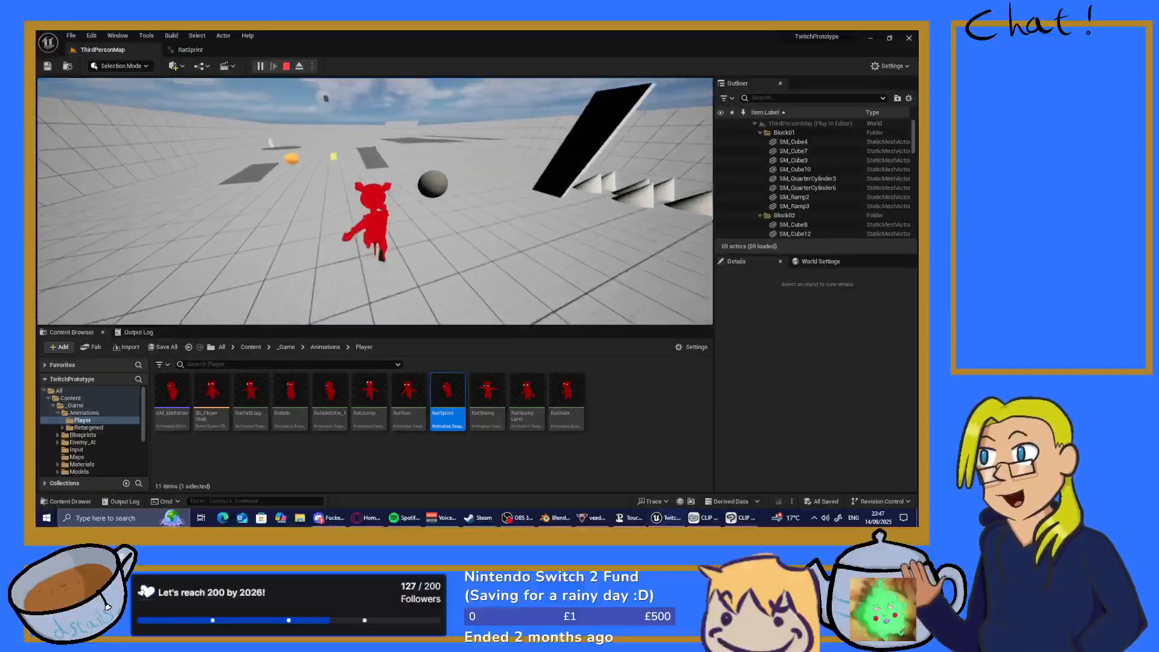
key("w")
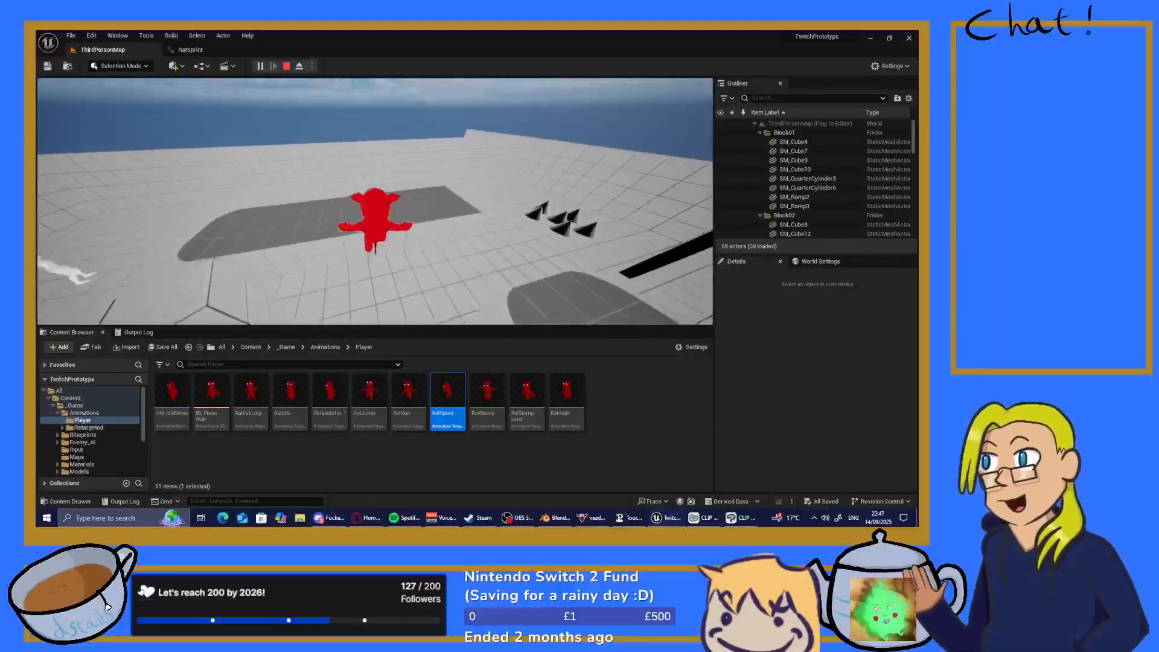
key("w")
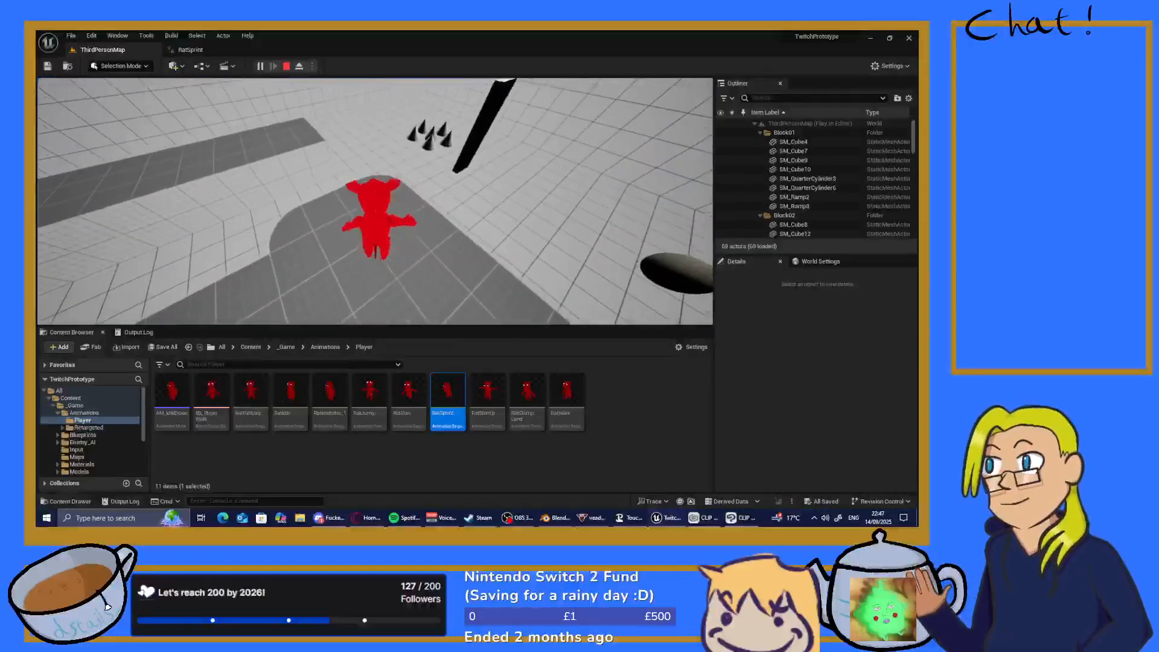
key("w")
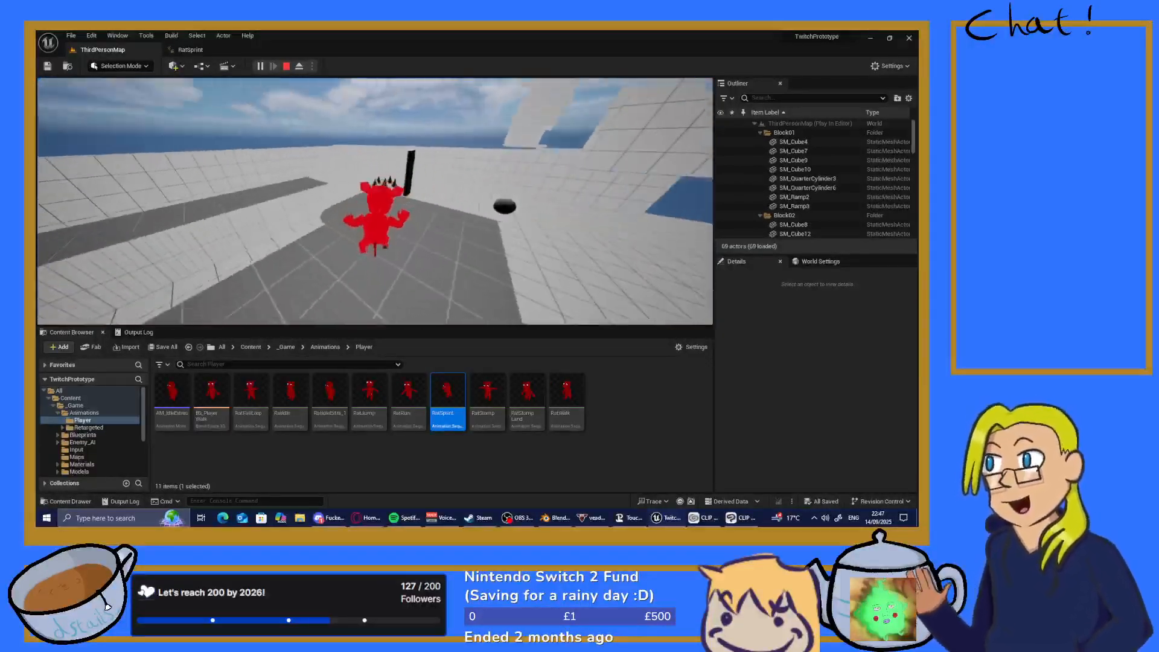
key("w")
key("w")
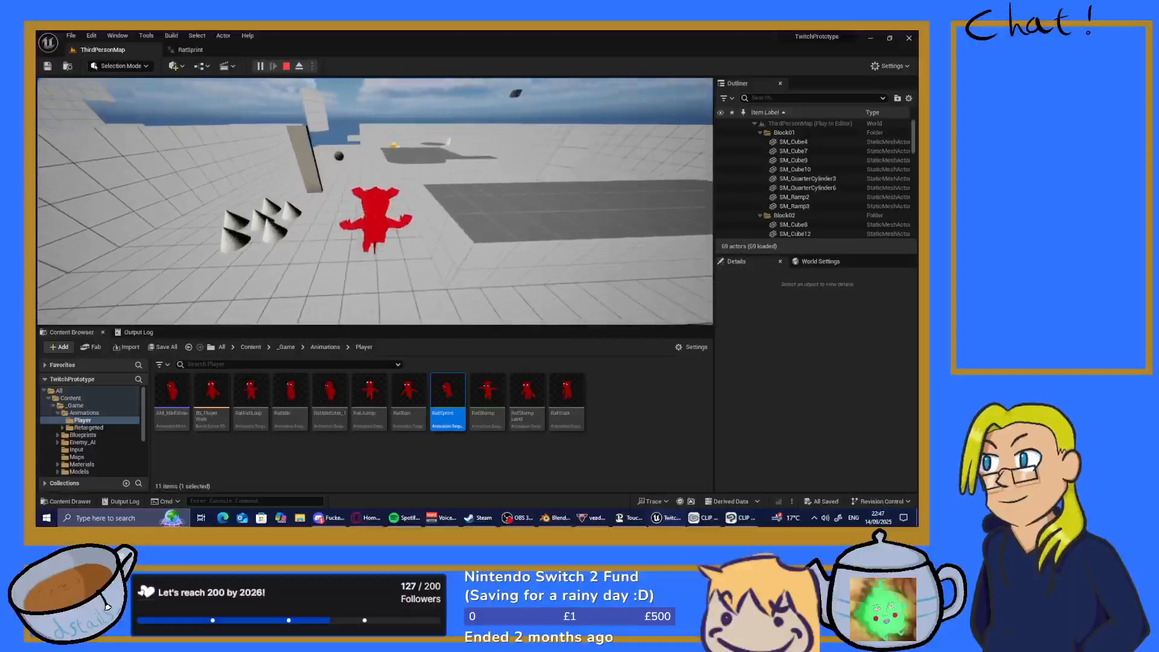
key("w")
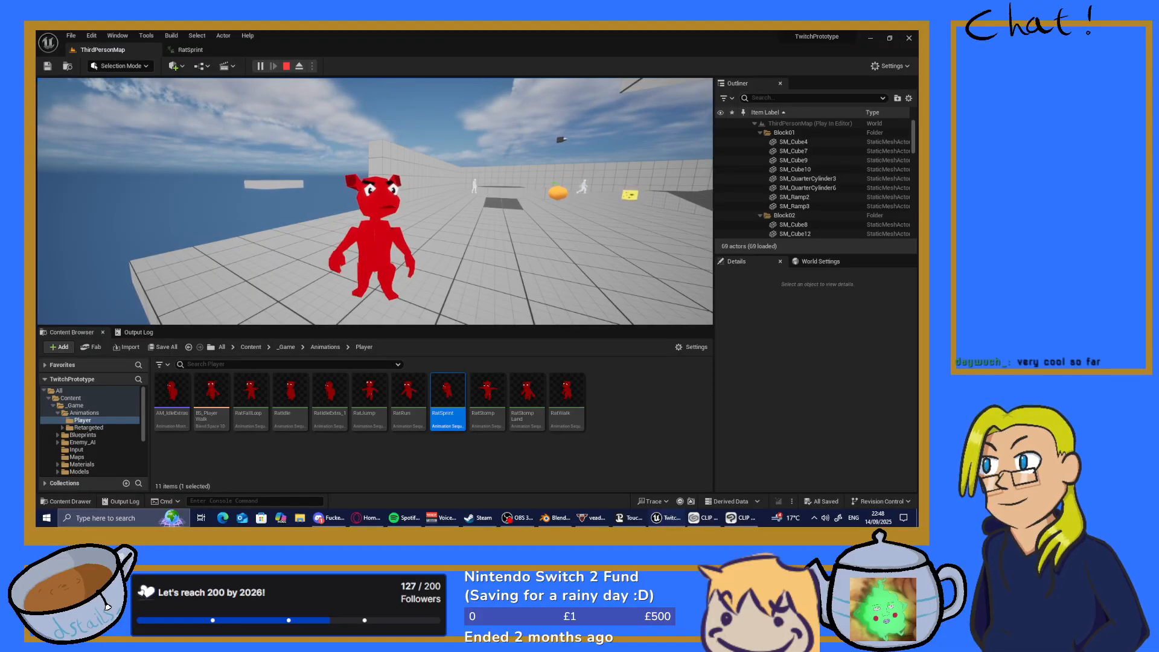
Start the rat running again from standstill and sprint along the walls and across the arena to check the animation
key("w")
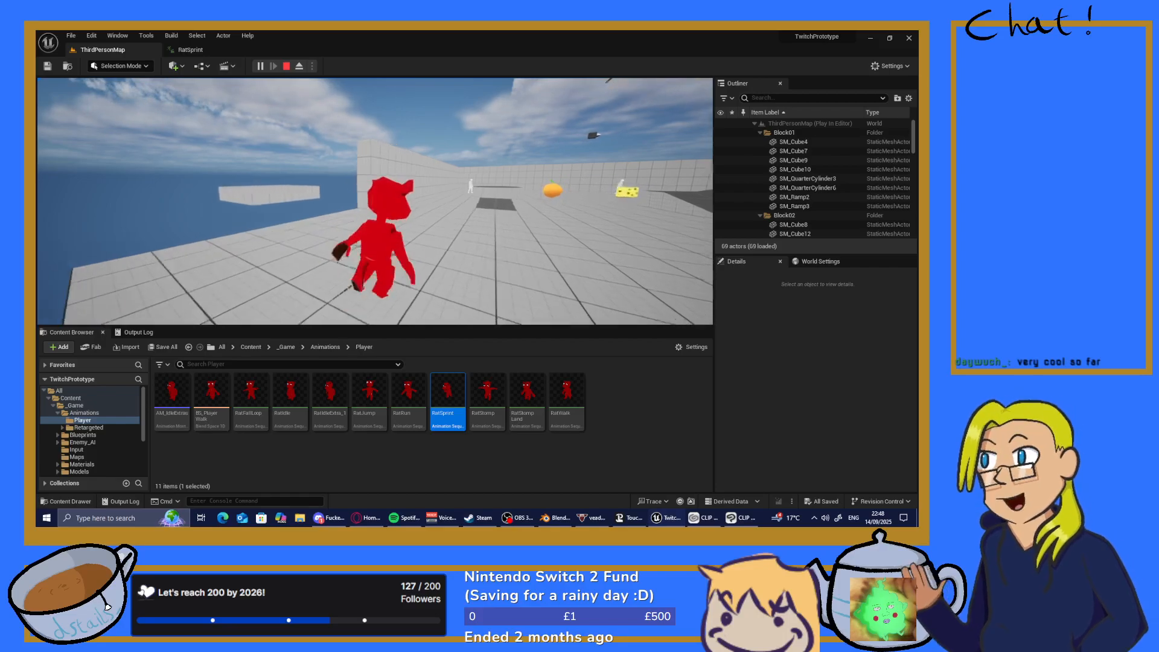
key("w")
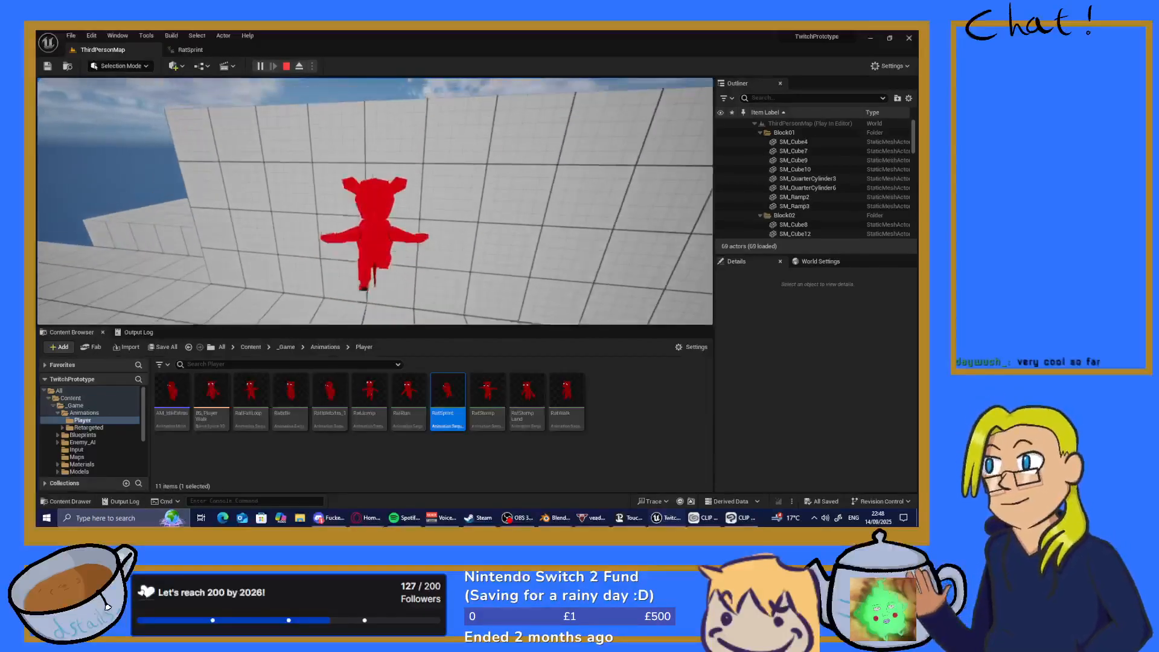
key("w")
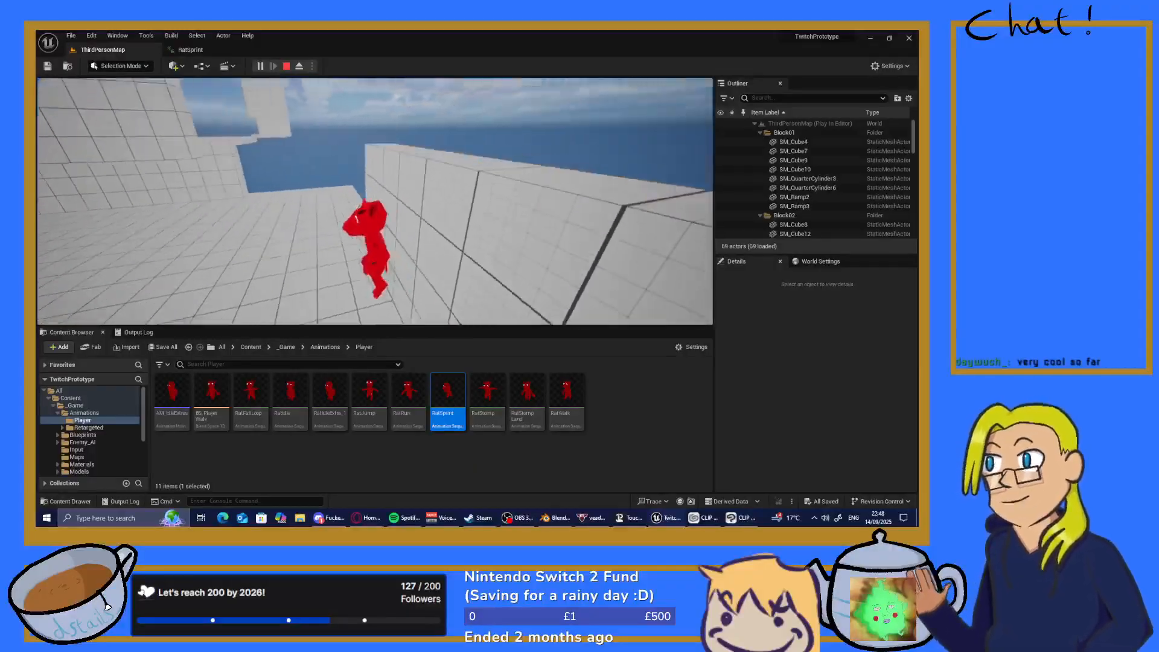
key("w")
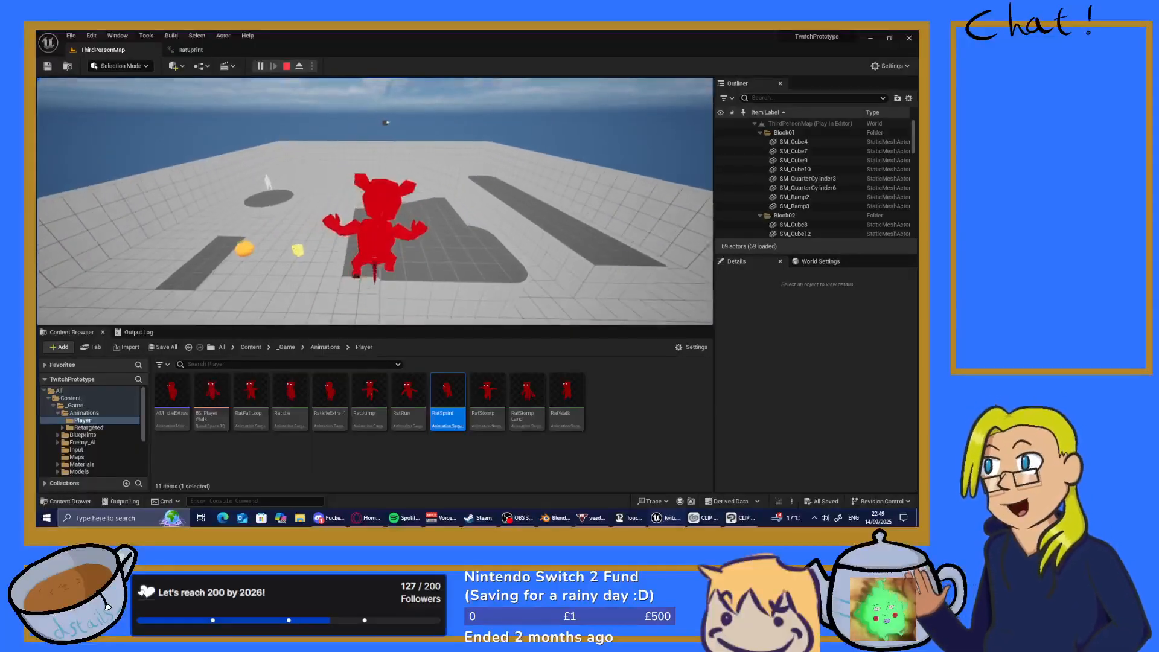
key("w")
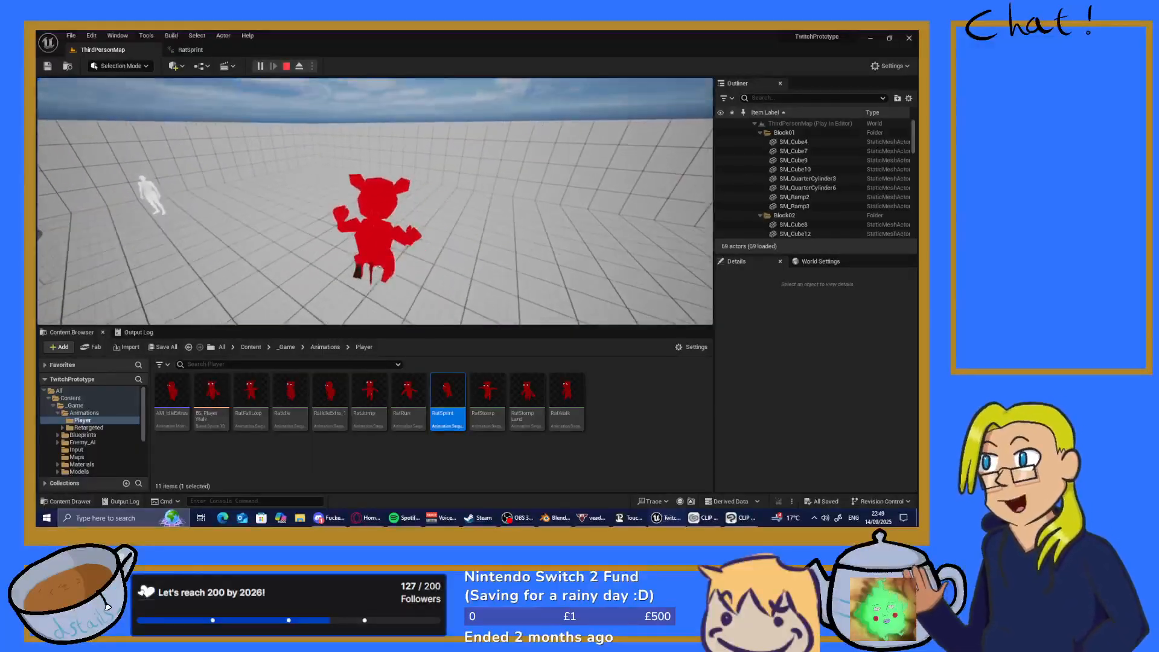
key("w")
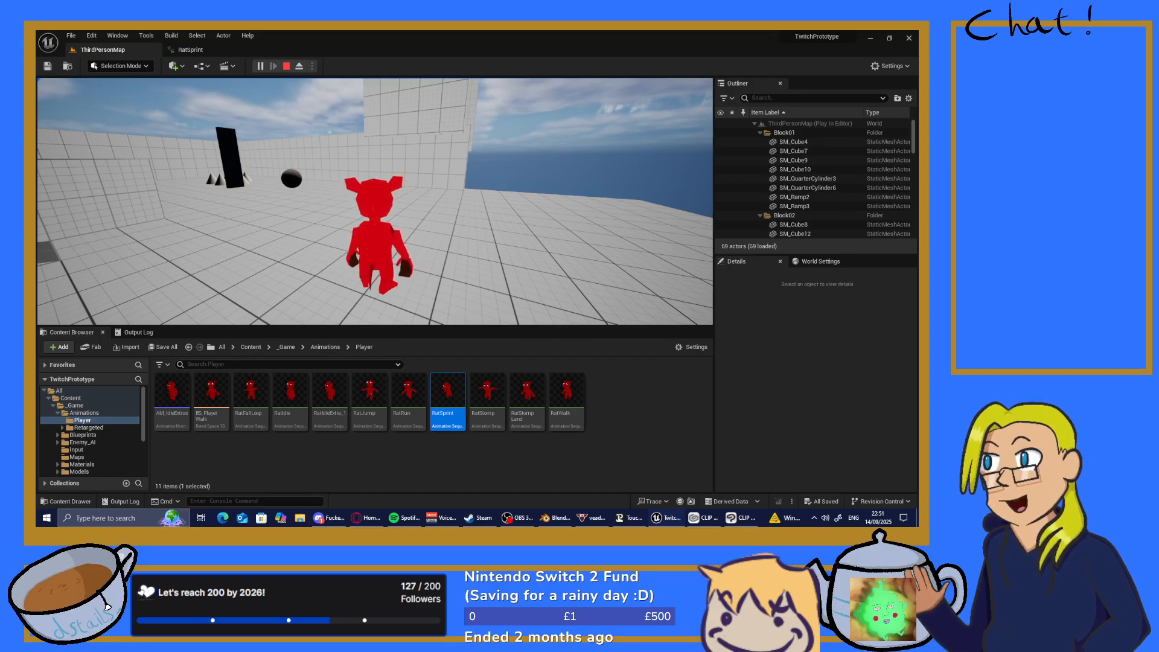
Run the rat past the orange pickup, make it jump, and end the play test
key("d")
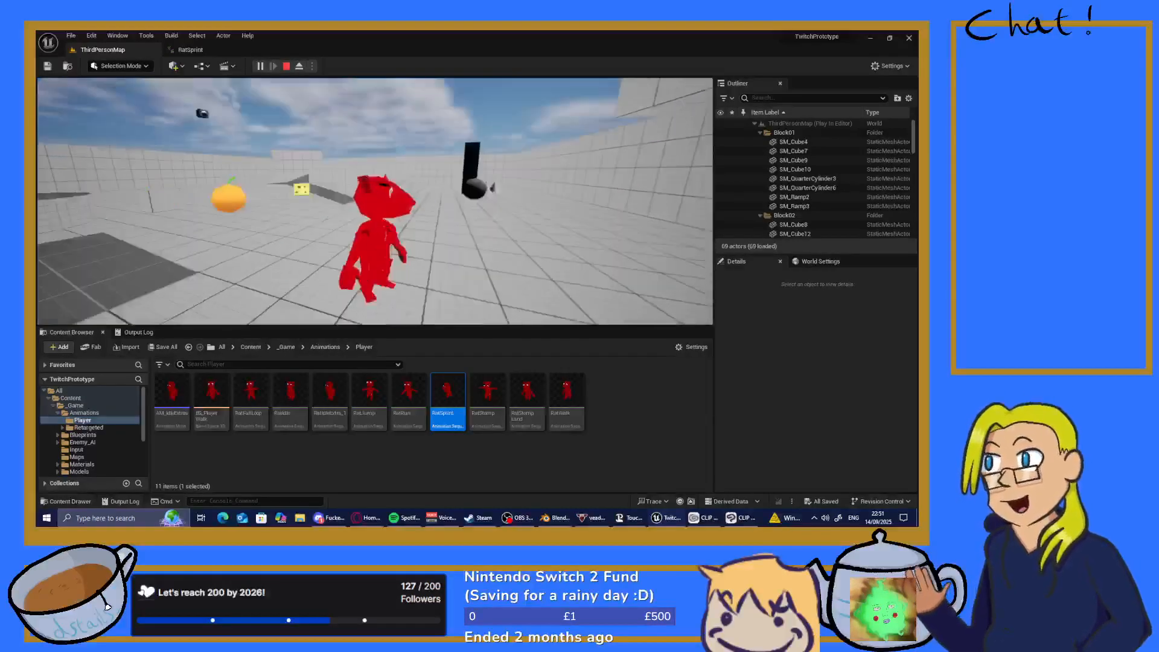
key("w")
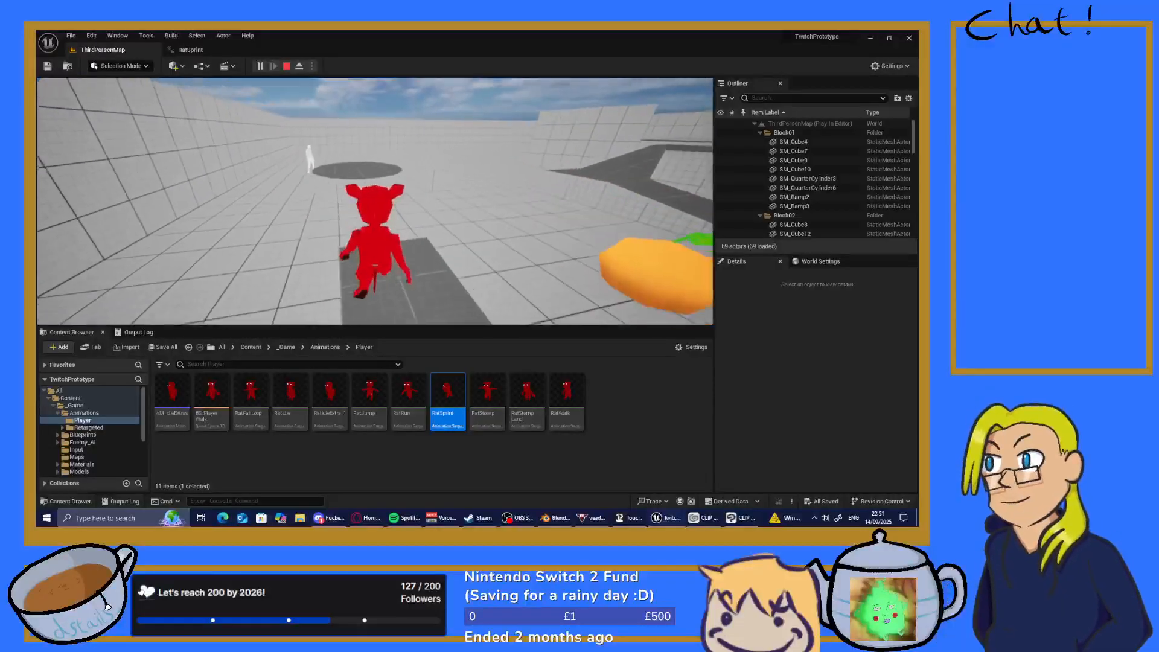
key("w")
key("space")
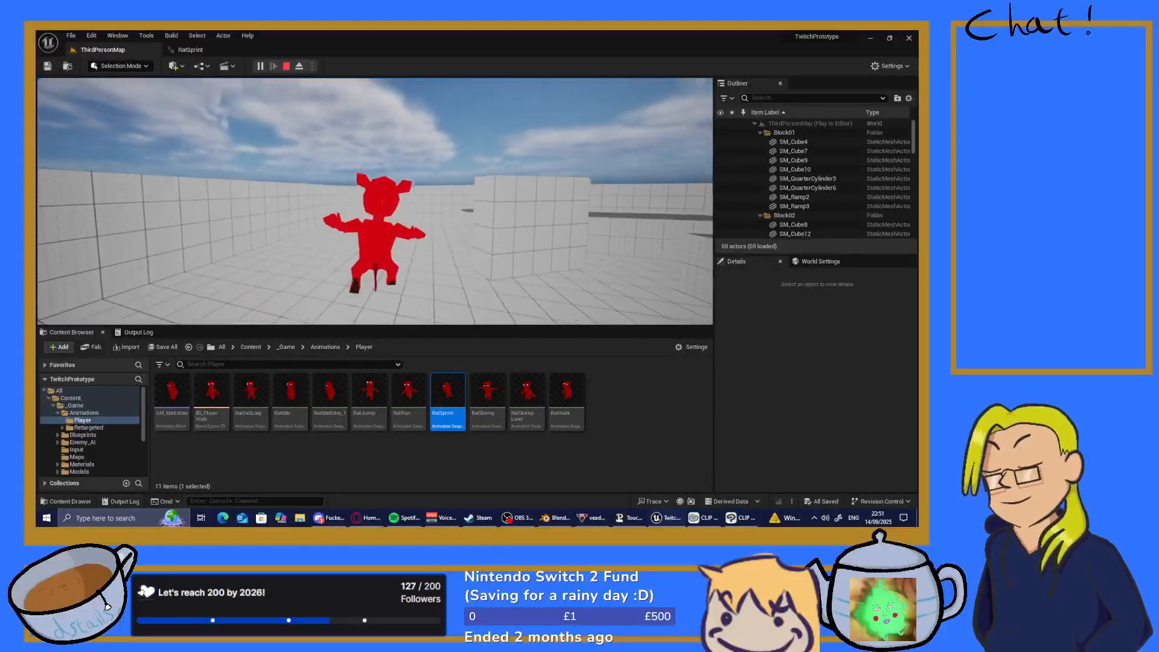
key("Escape")
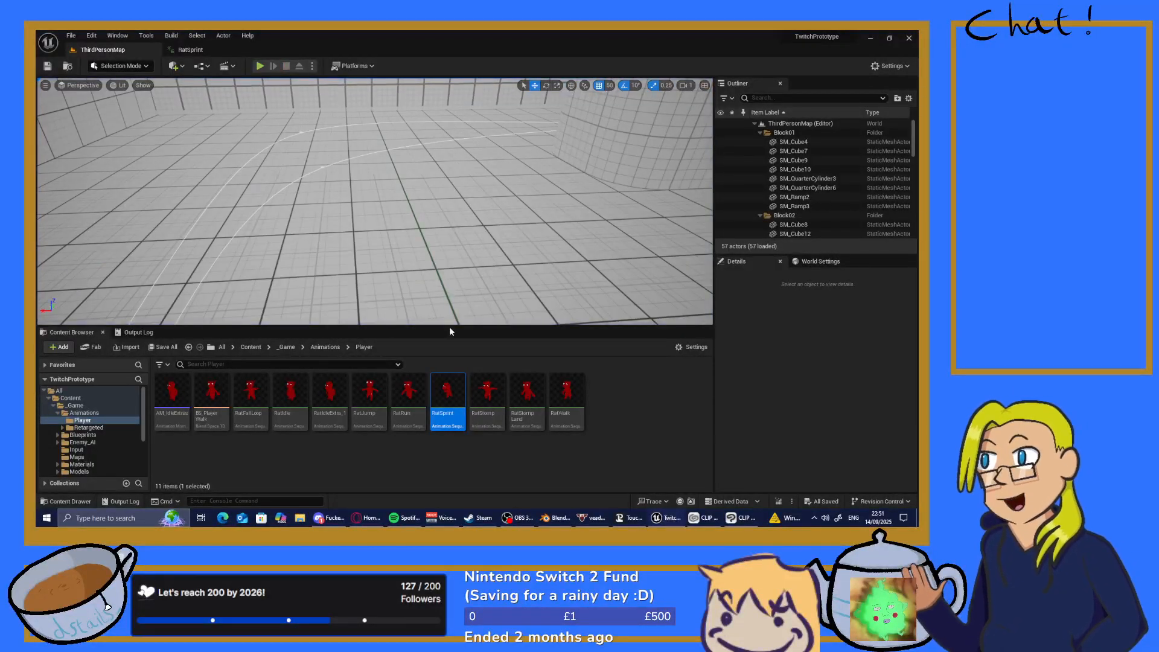
Switch to Blender and open the Animation workspace with the rat's RatSprint action
left_click(554, 518)
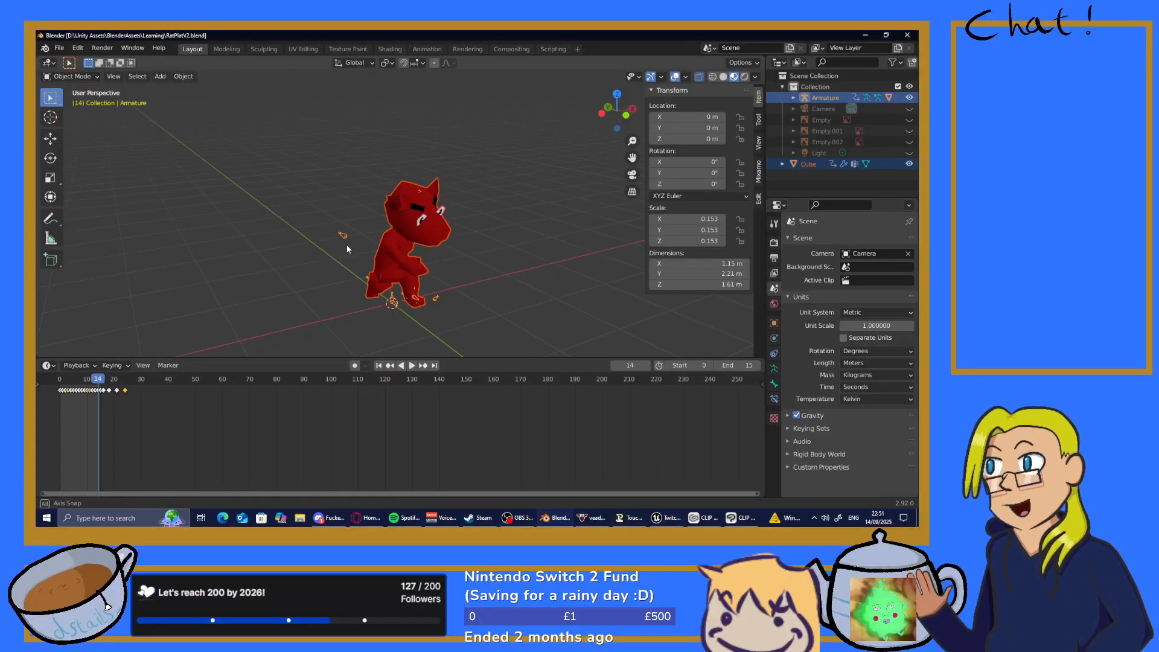
middle_click_drag(346, 244, 395, 252)
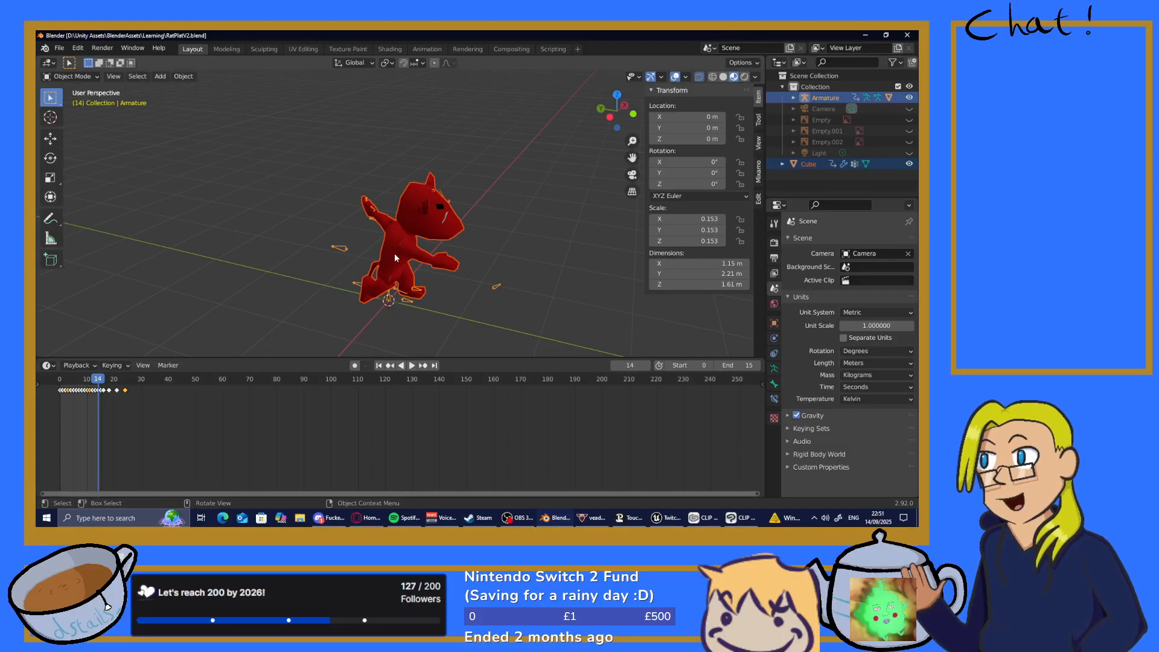
left_click(418, 50)
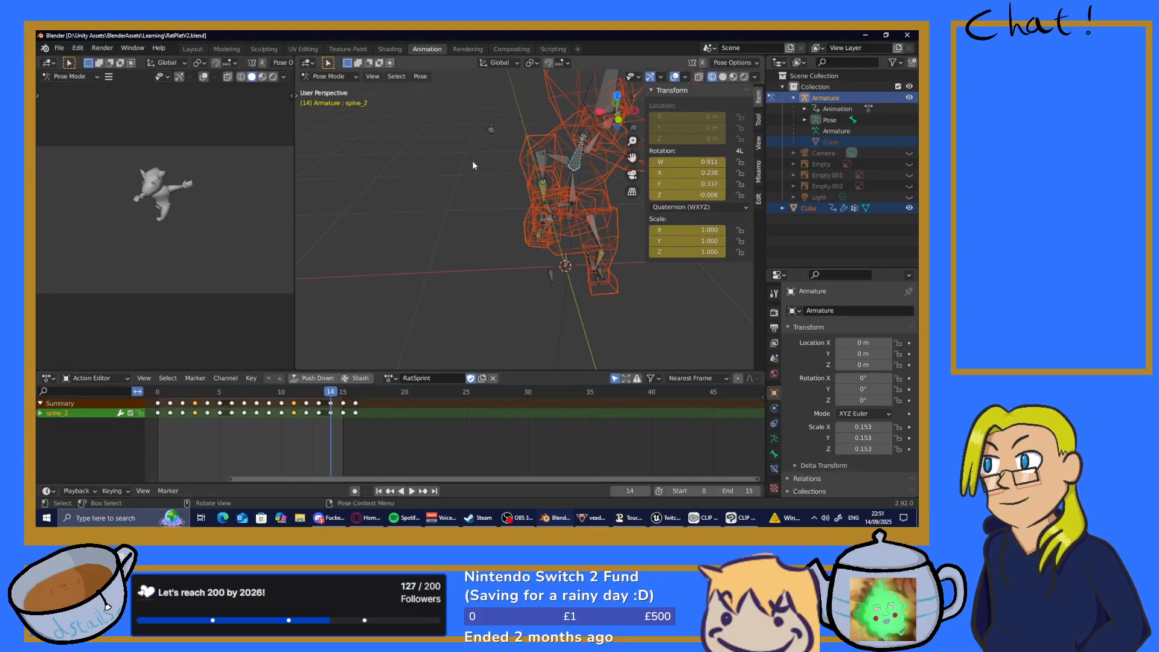
mouse_move(479, 212)
middle_mouse_down()
mouse_move(521, 208)
mouse_move(465, 217)
middle_mouse_up()
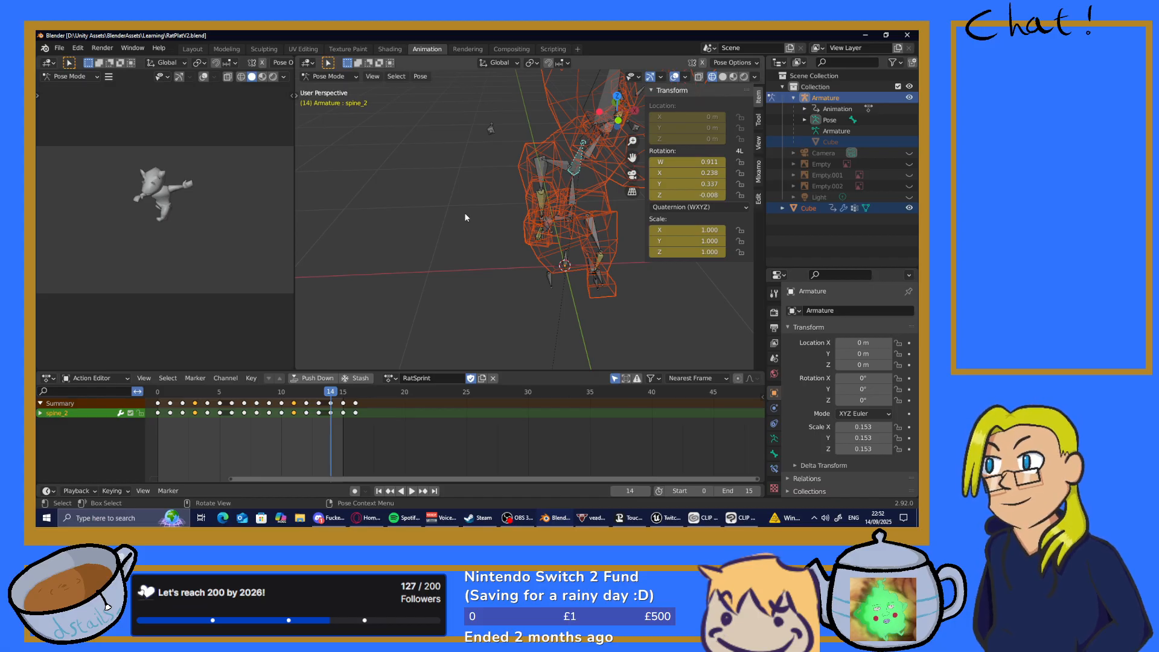
middle_click_drag(458, 198, 538, 148)
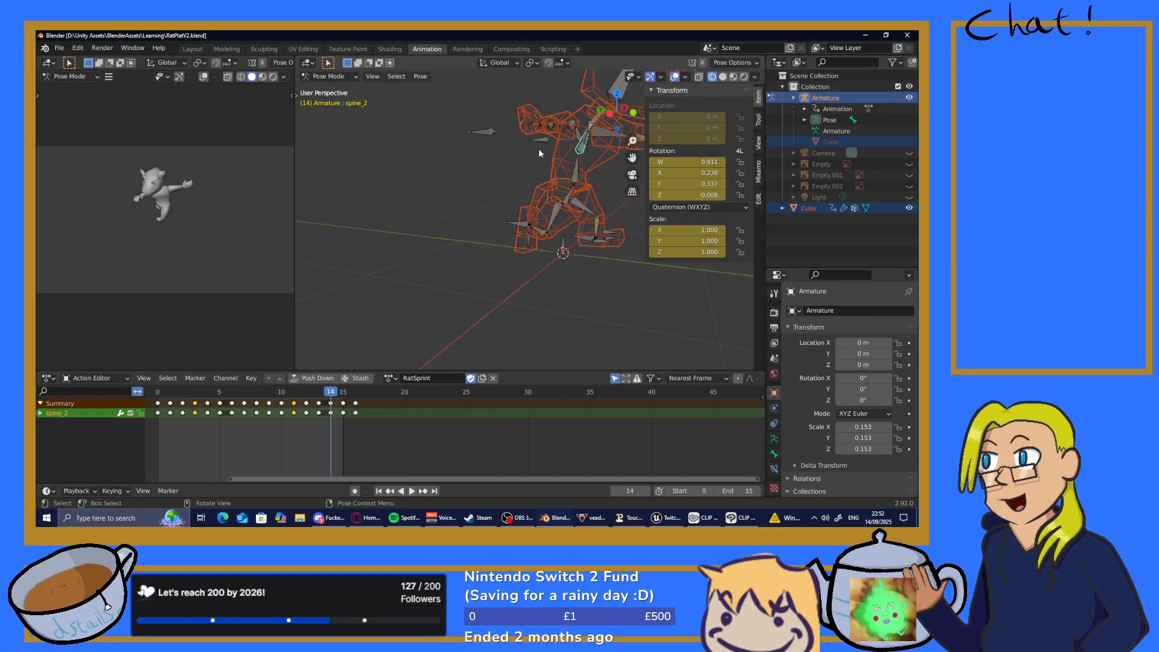
middle_click_drag(569, 241, 503, 258)
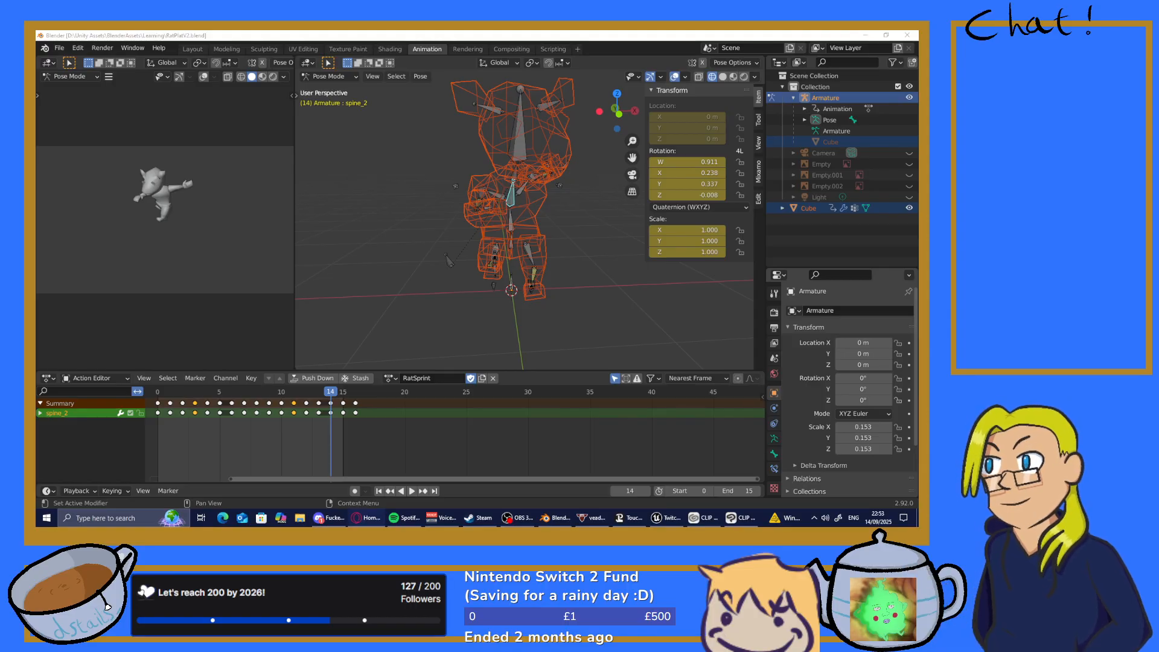
key("super+d")
key("super+d")
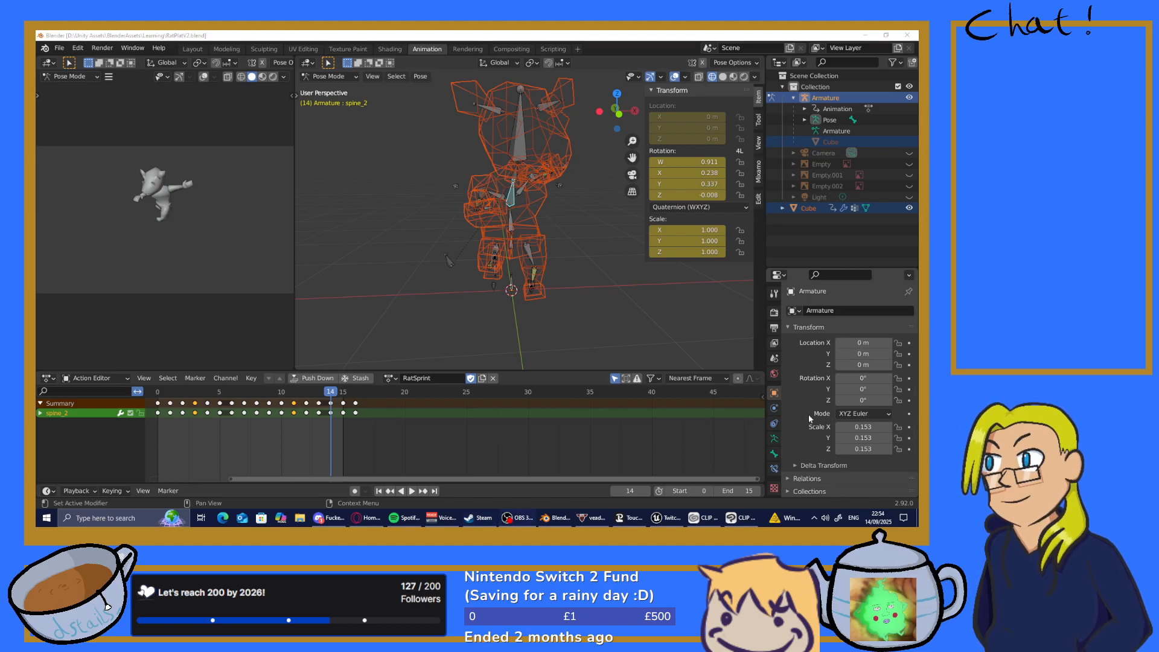
Scrub back and forth through the RatSprint frames with the rat seen at an angle to examine its poses
middle_click_drag(407, 259, 427, 223)
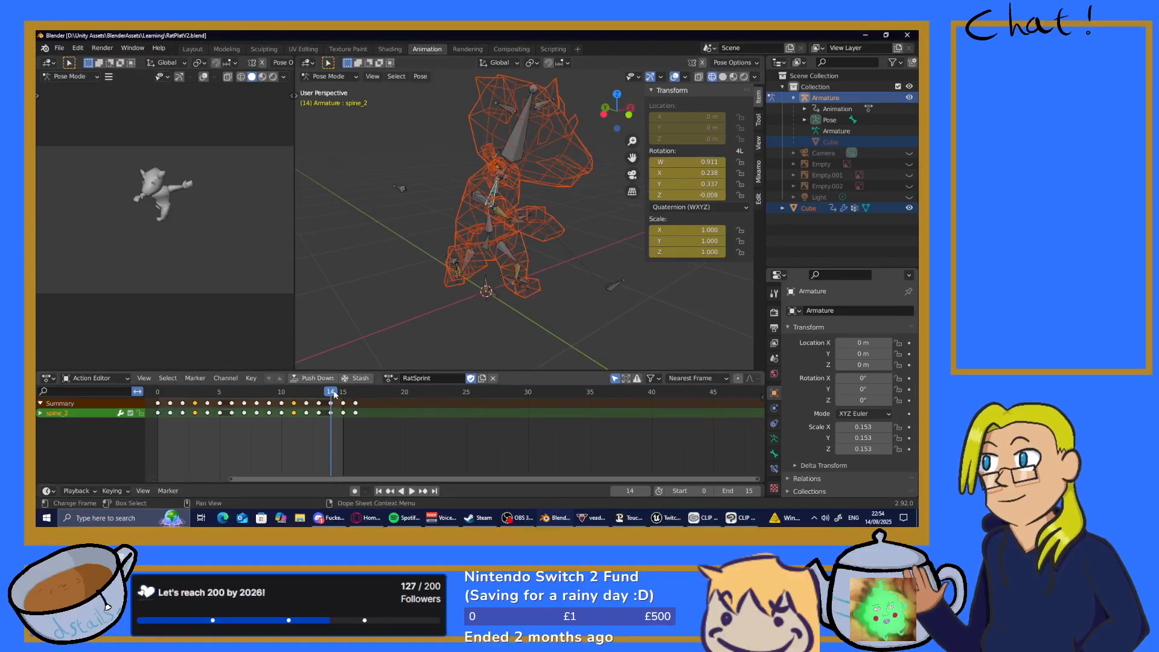
left_click_drag(332, 391, 183, 402)
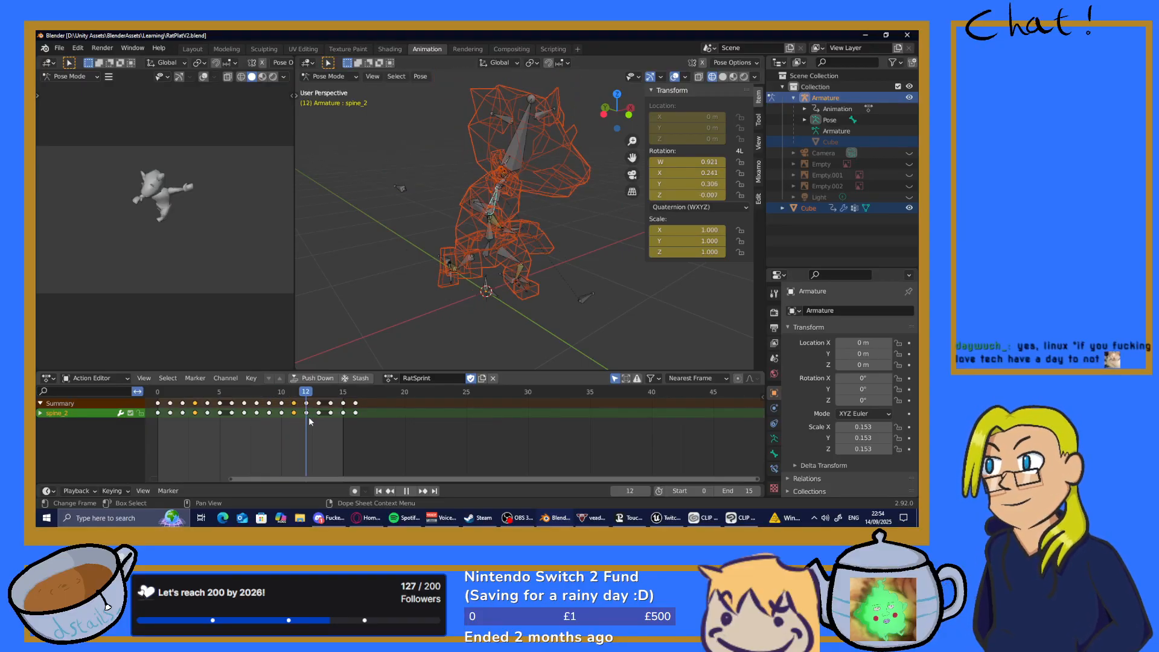
left_click_drag(309, 417, 255, 434)
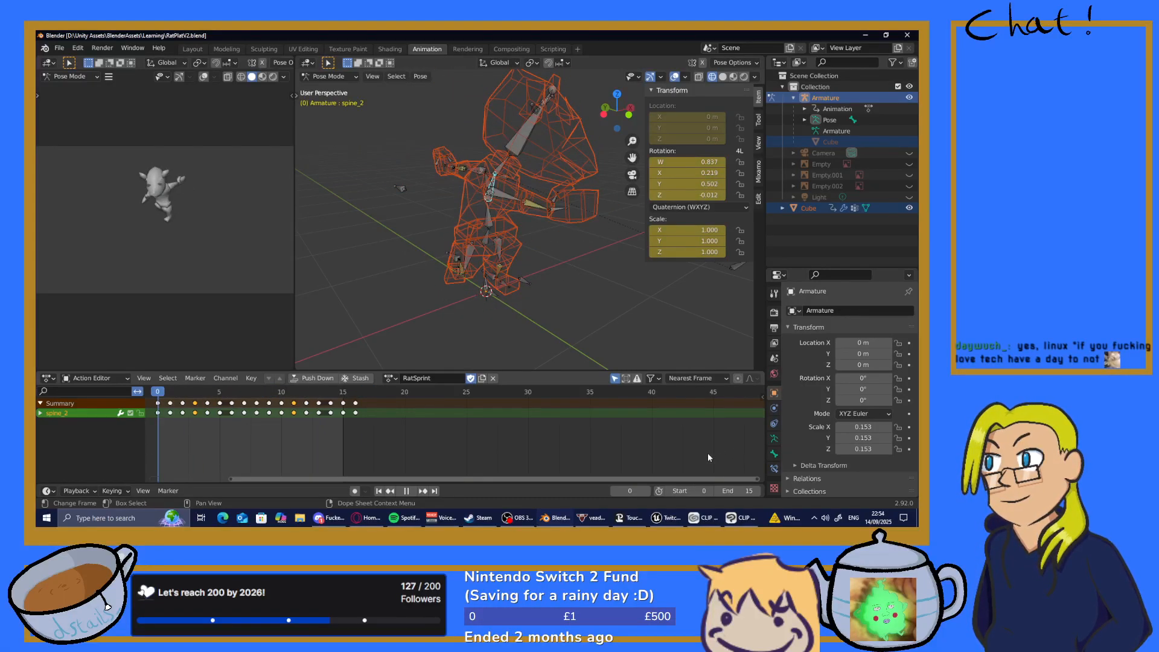
left_click_drag(722, 454, 292, 469)
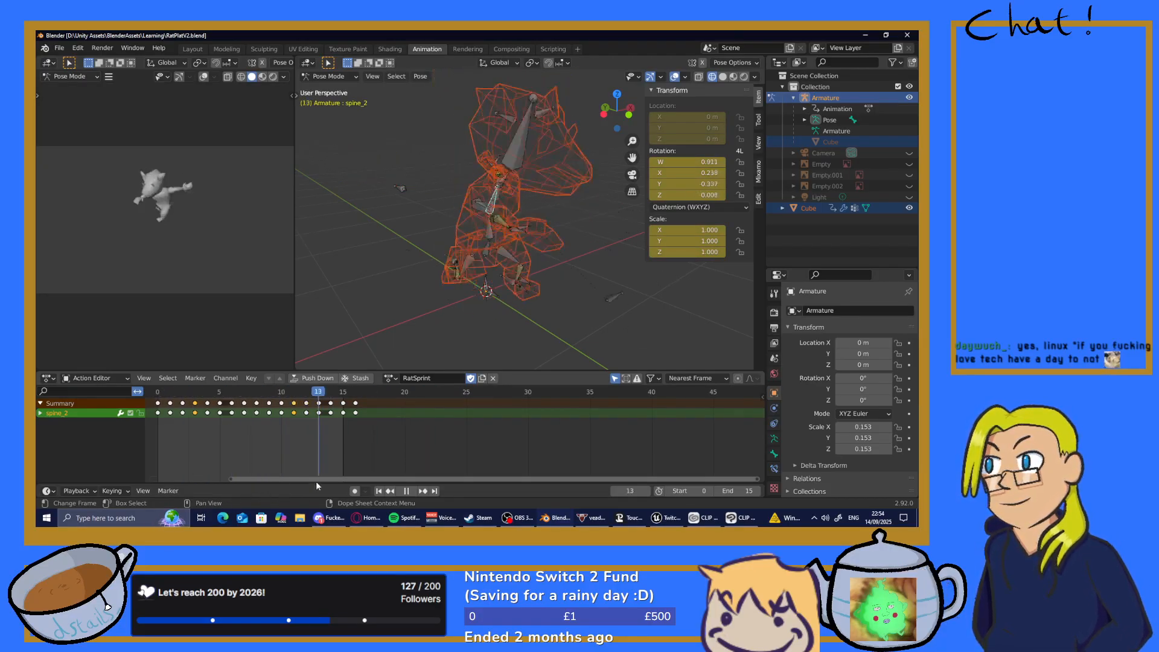
Scrub RatSprint between frame 0 and frame 16 to compare the start and end poses, finishing at frame 0
key("space")
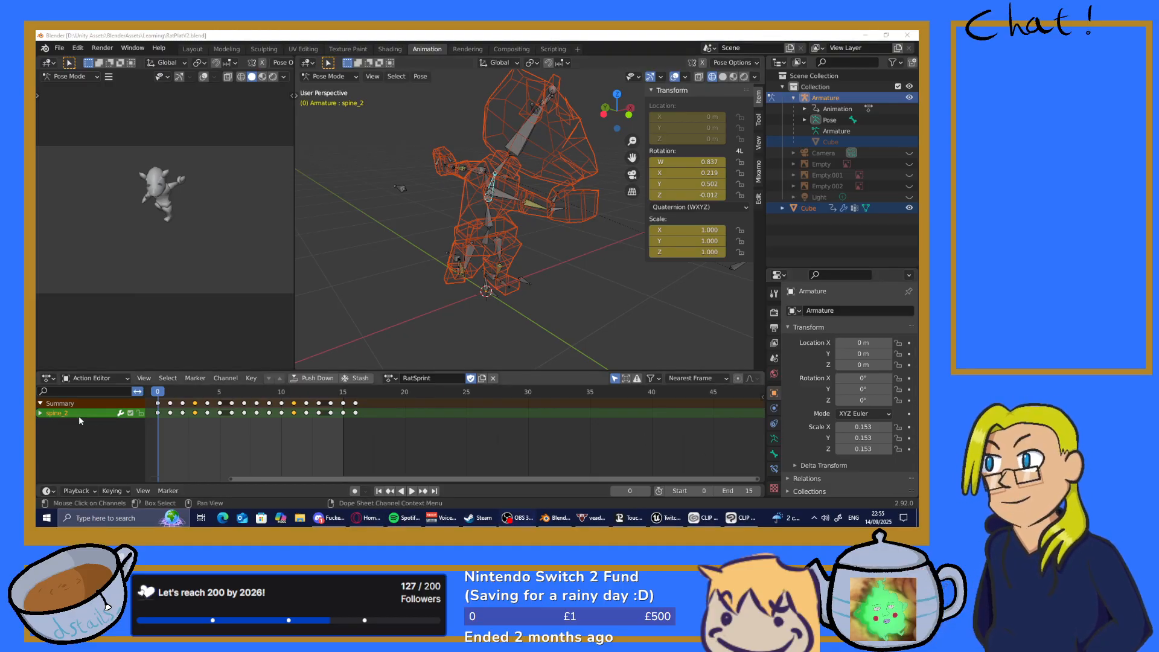
left_click_drag(156, 393, 356, 417)
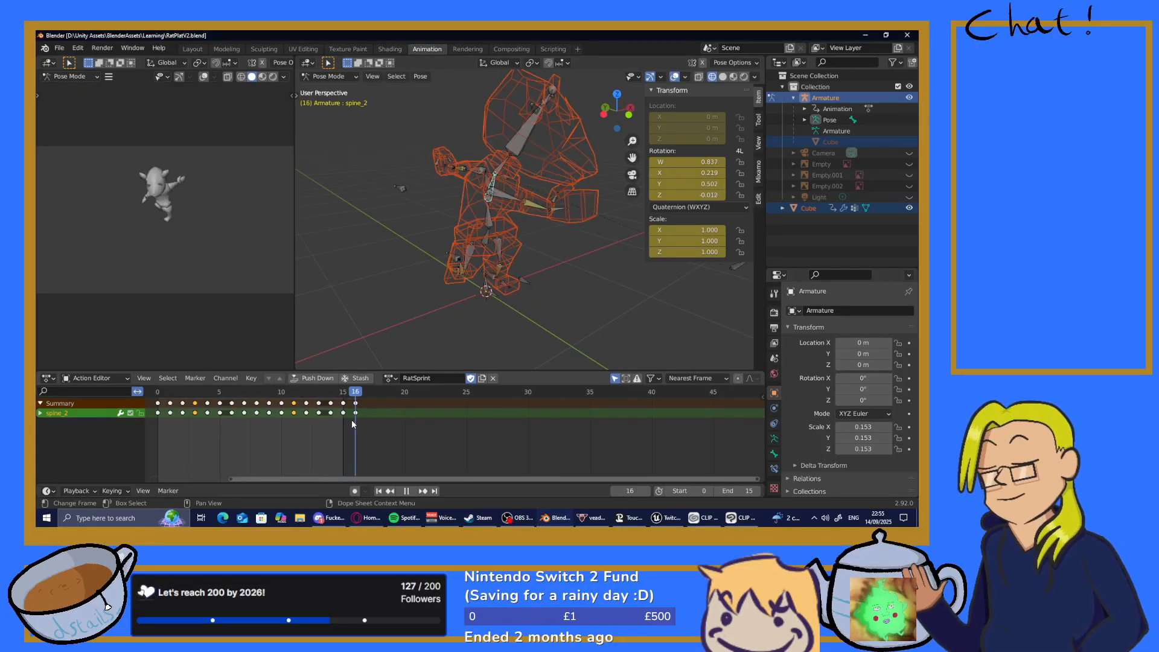
left_click_drag(190, 424, 147, 435)
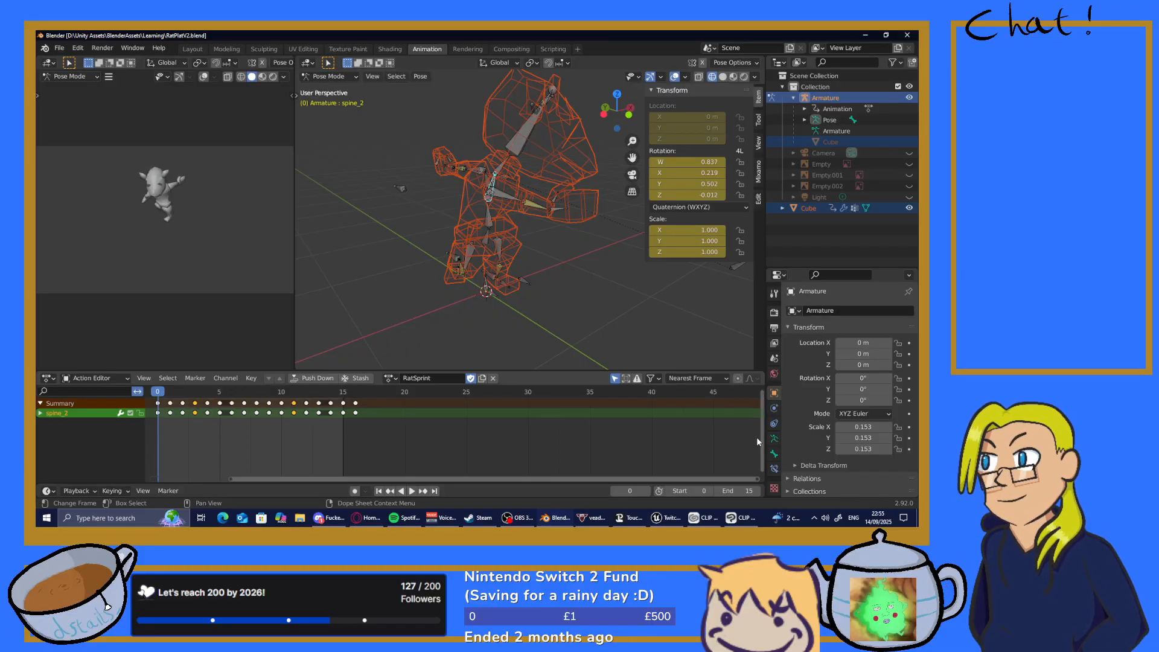
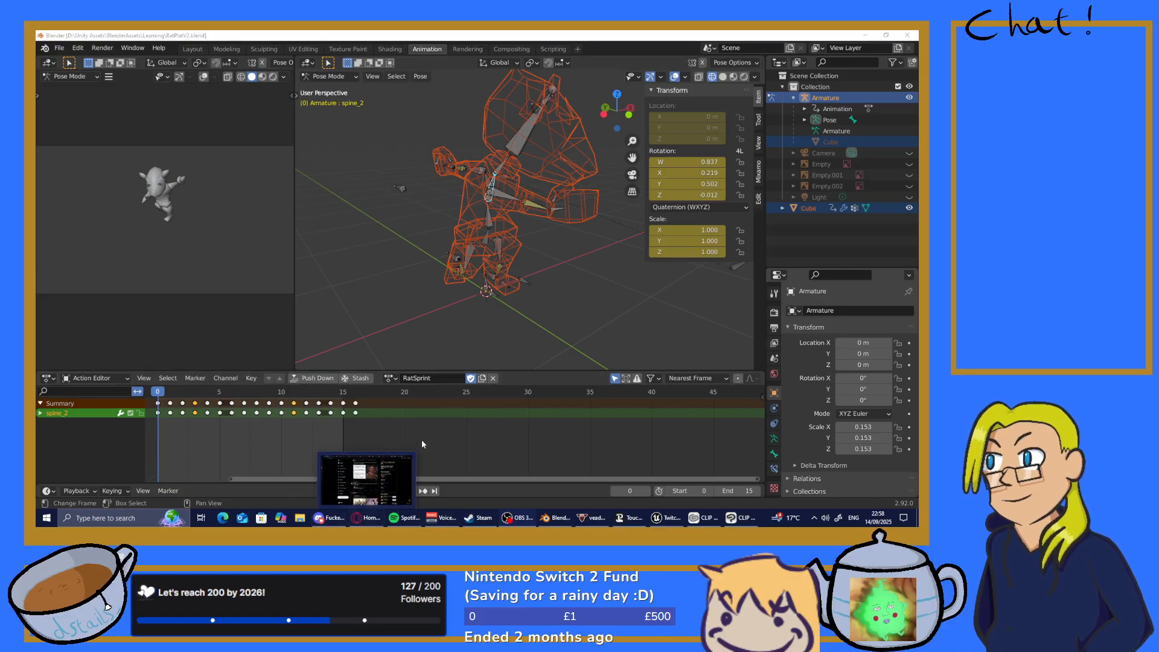
left_click(162, 401)
key("space")
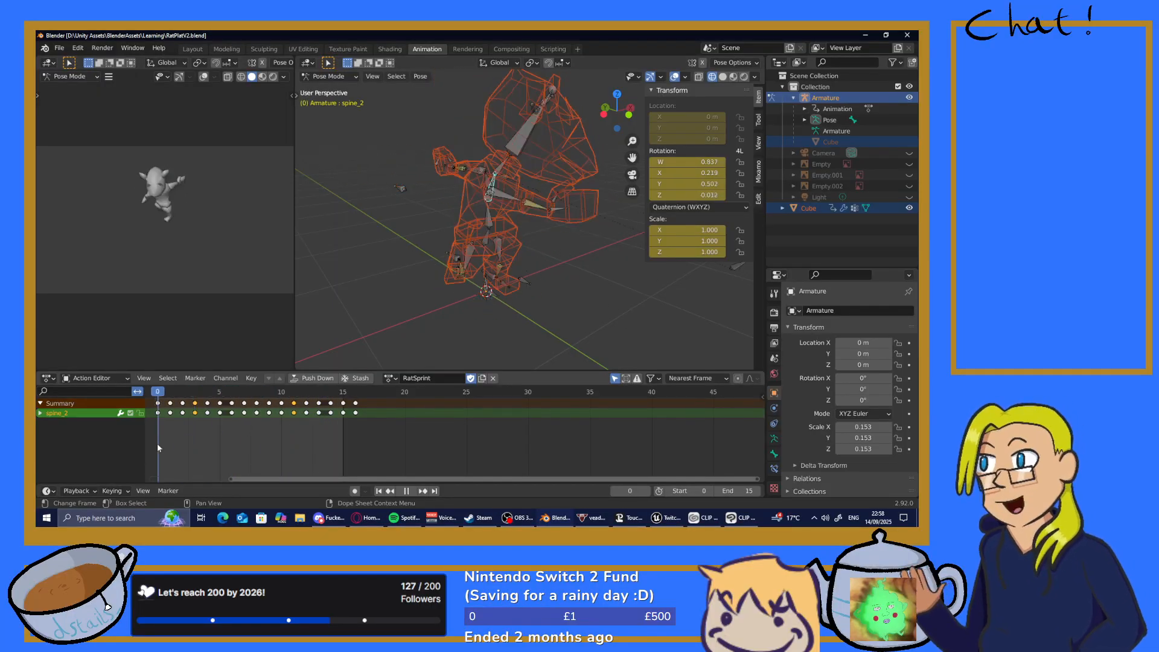
key("space")
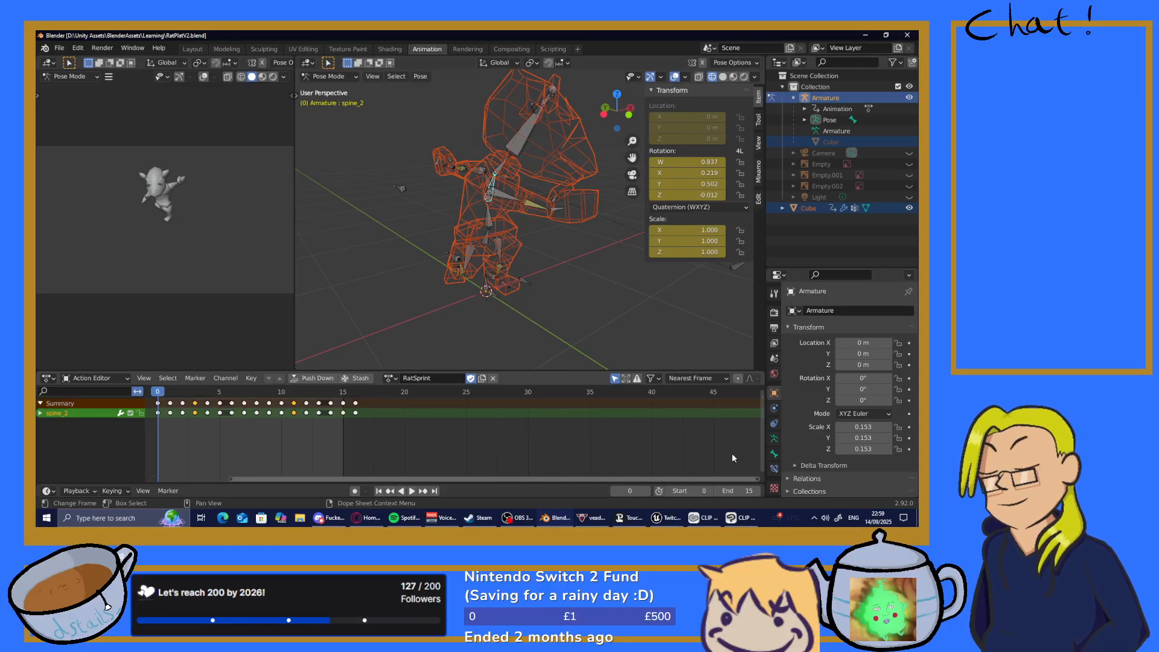
Scrub through the RatSprint frames with the rat seen straight on, stopping at frame 6 to examine the upper-body twist
right_click(523, 229)
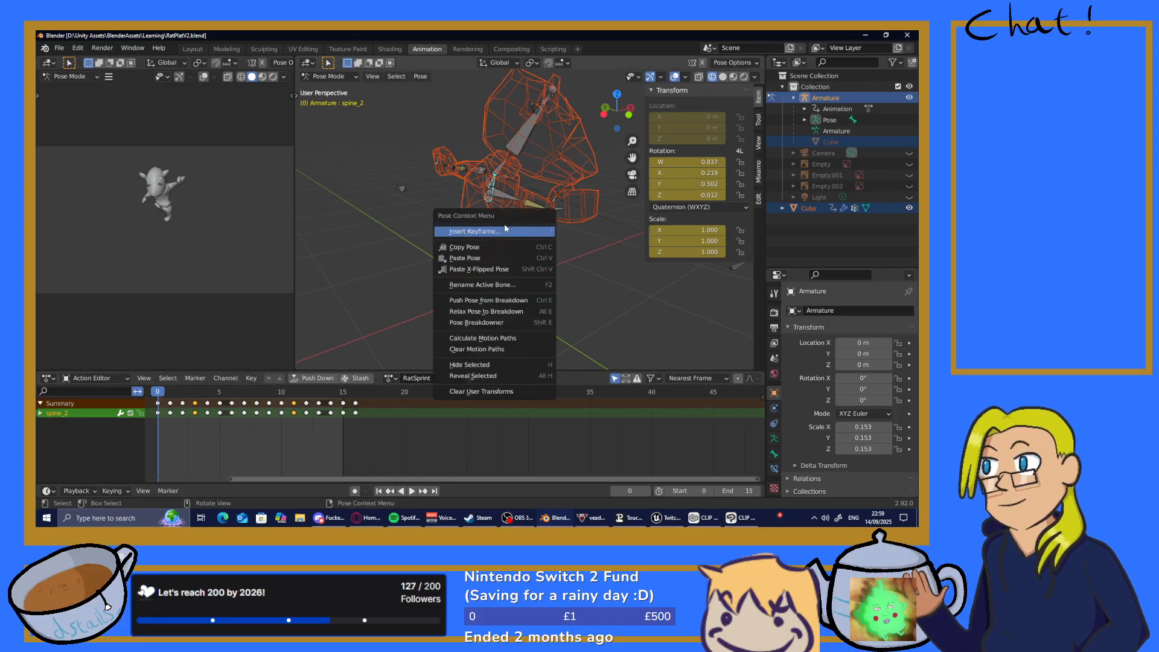
middle_click_drag(388, 200, 414, 206)
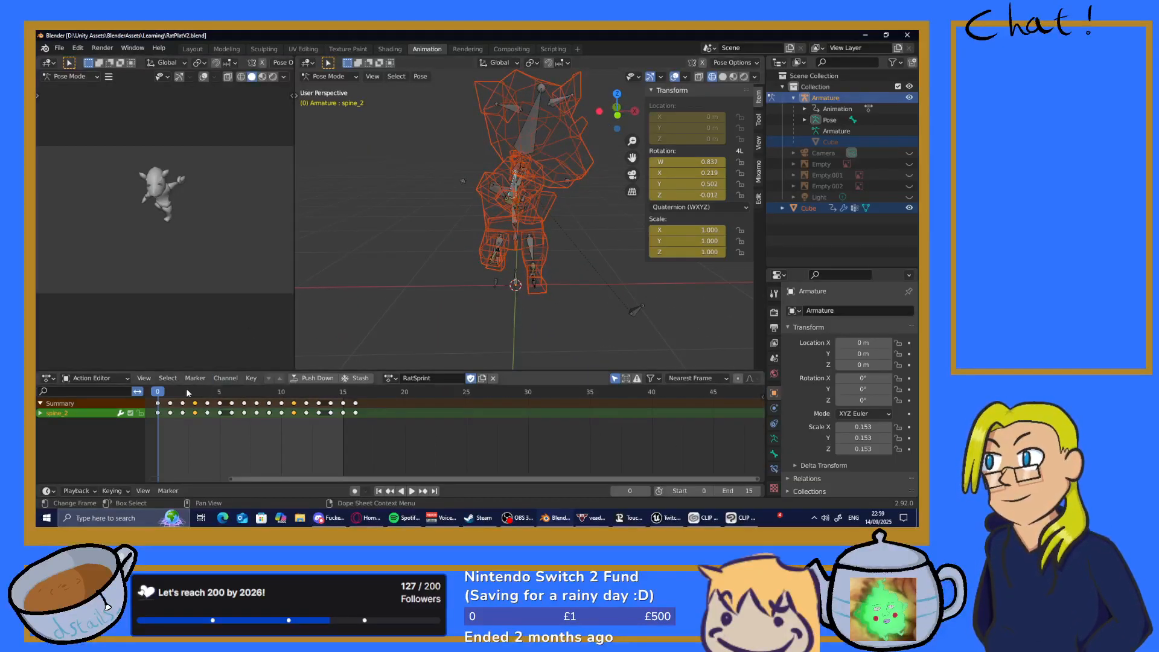
key("space")
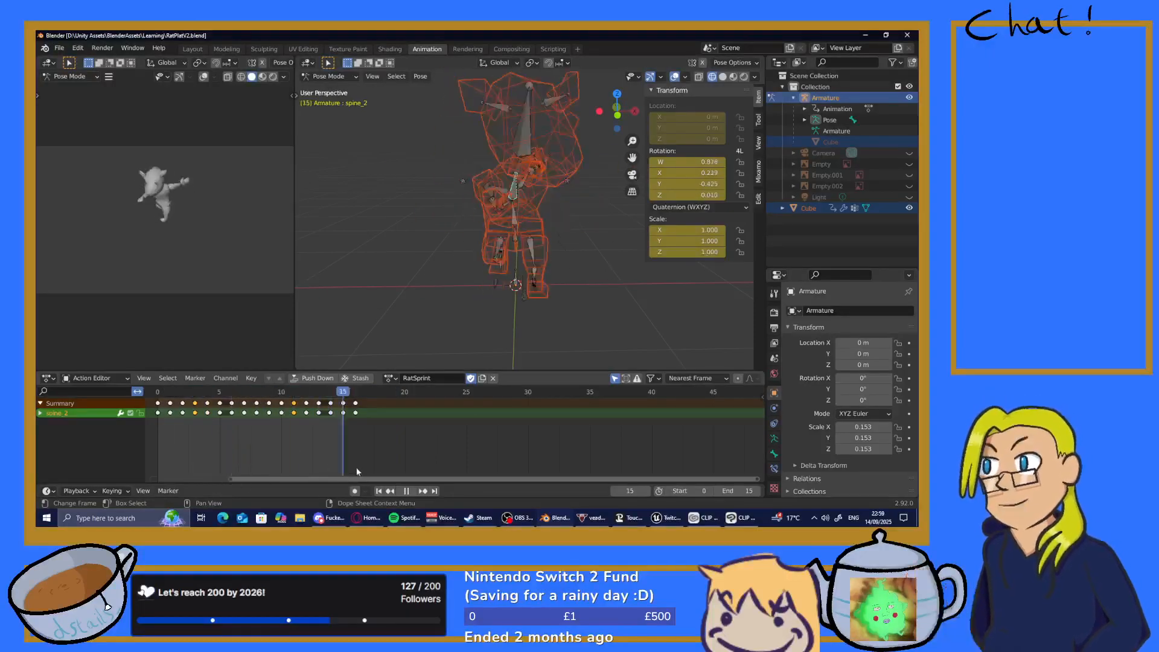
left_click_drag(158, 393, 306, 397)
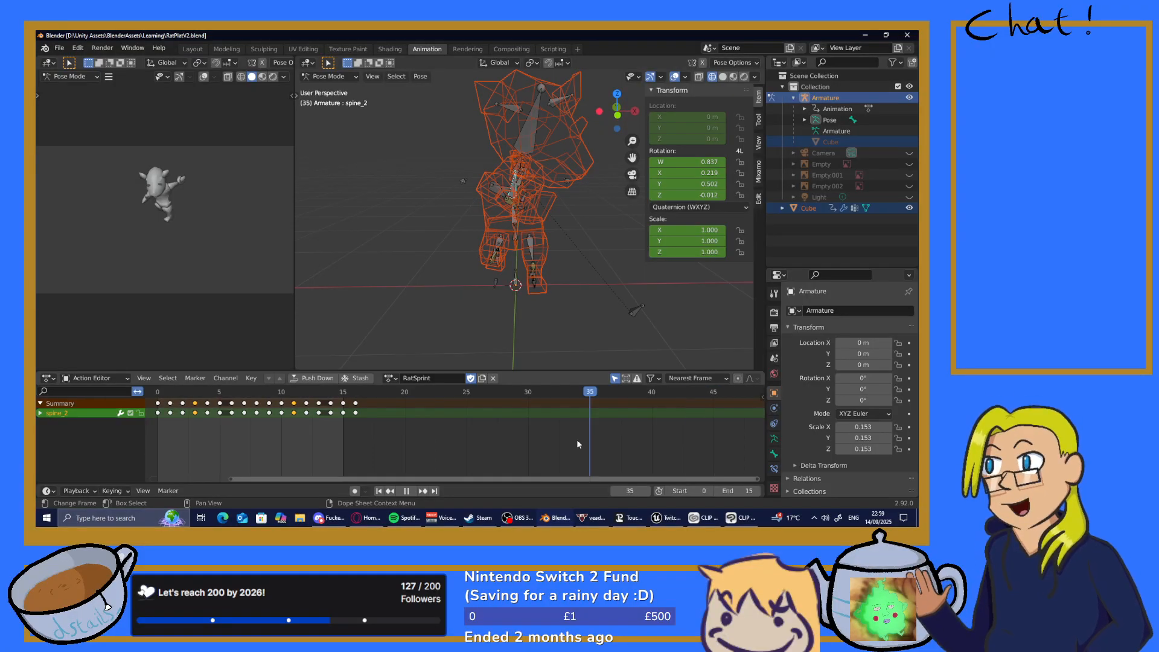
mouse_move(239, 454)
left_mouse_down()
mouse_move(159, 451)
mouse_move(397, 440)
mouse_move(150, 472)
mouse_move(254, 451)
mouse_move(162, 458)
mouse_move(237, 460)
left_mouse_up()
scroll(410, 329, "up", 2)
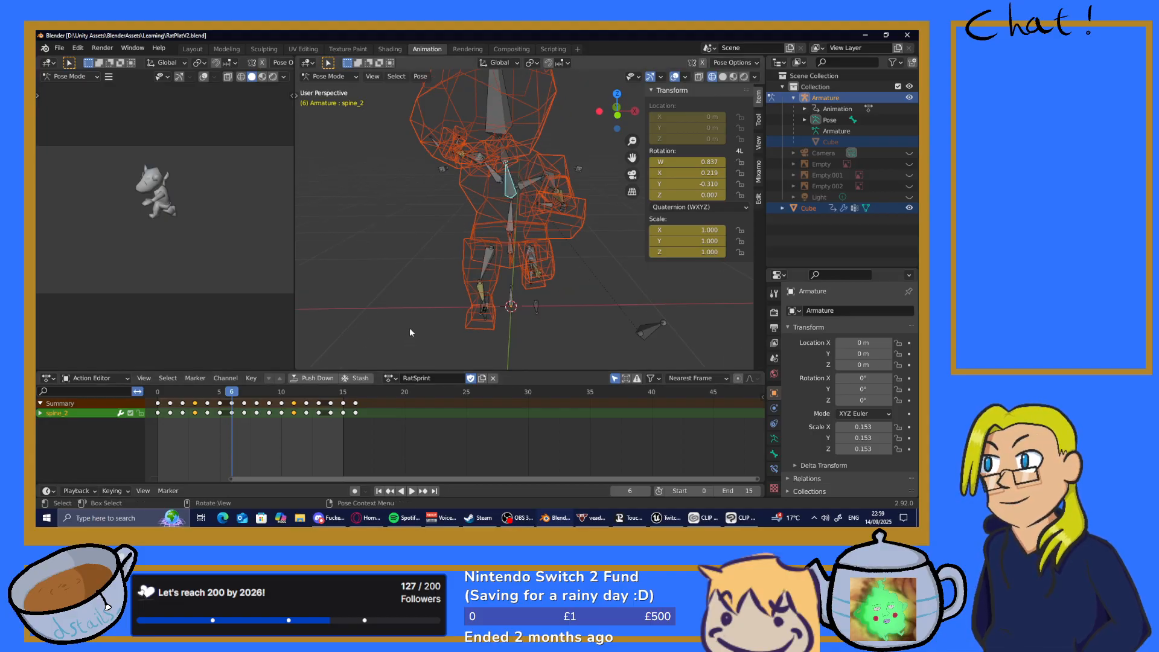
Select the spine_1 bone and examine its pose at frame 7 of RatSprint
left_click(512, 216)
key("space")
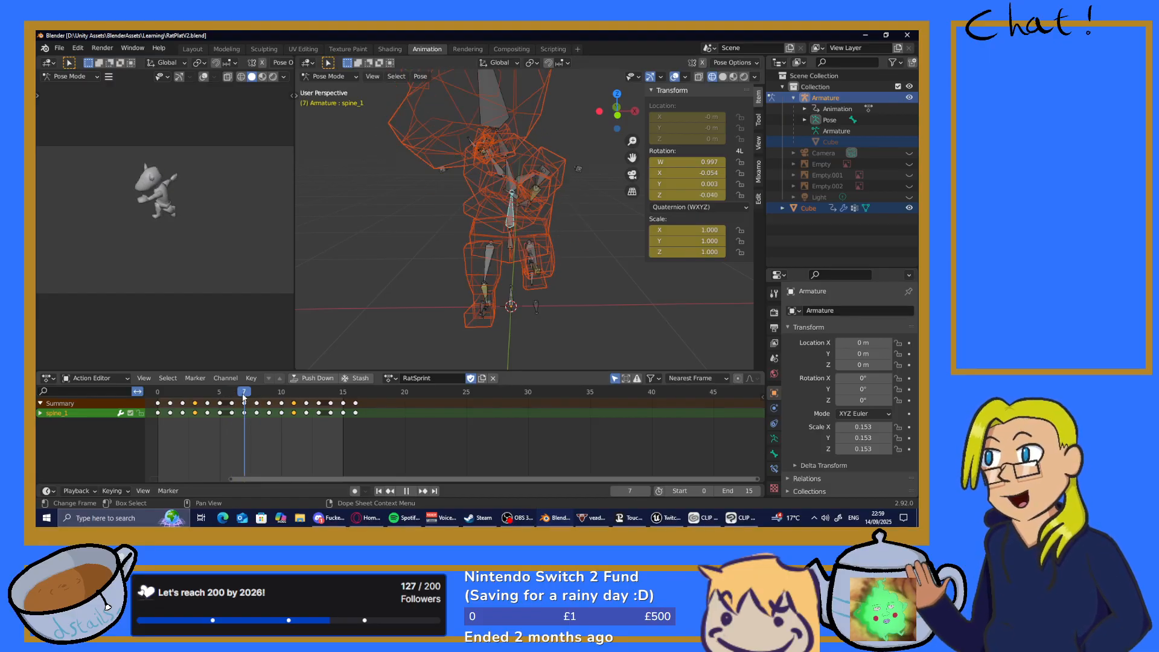
key("space")
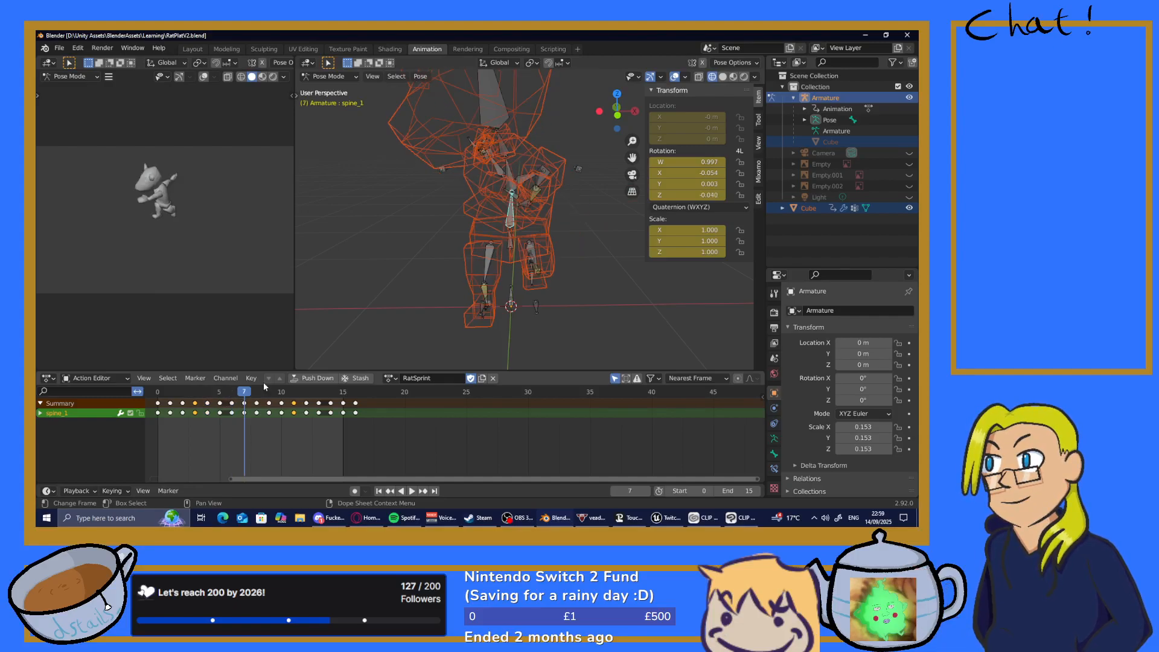